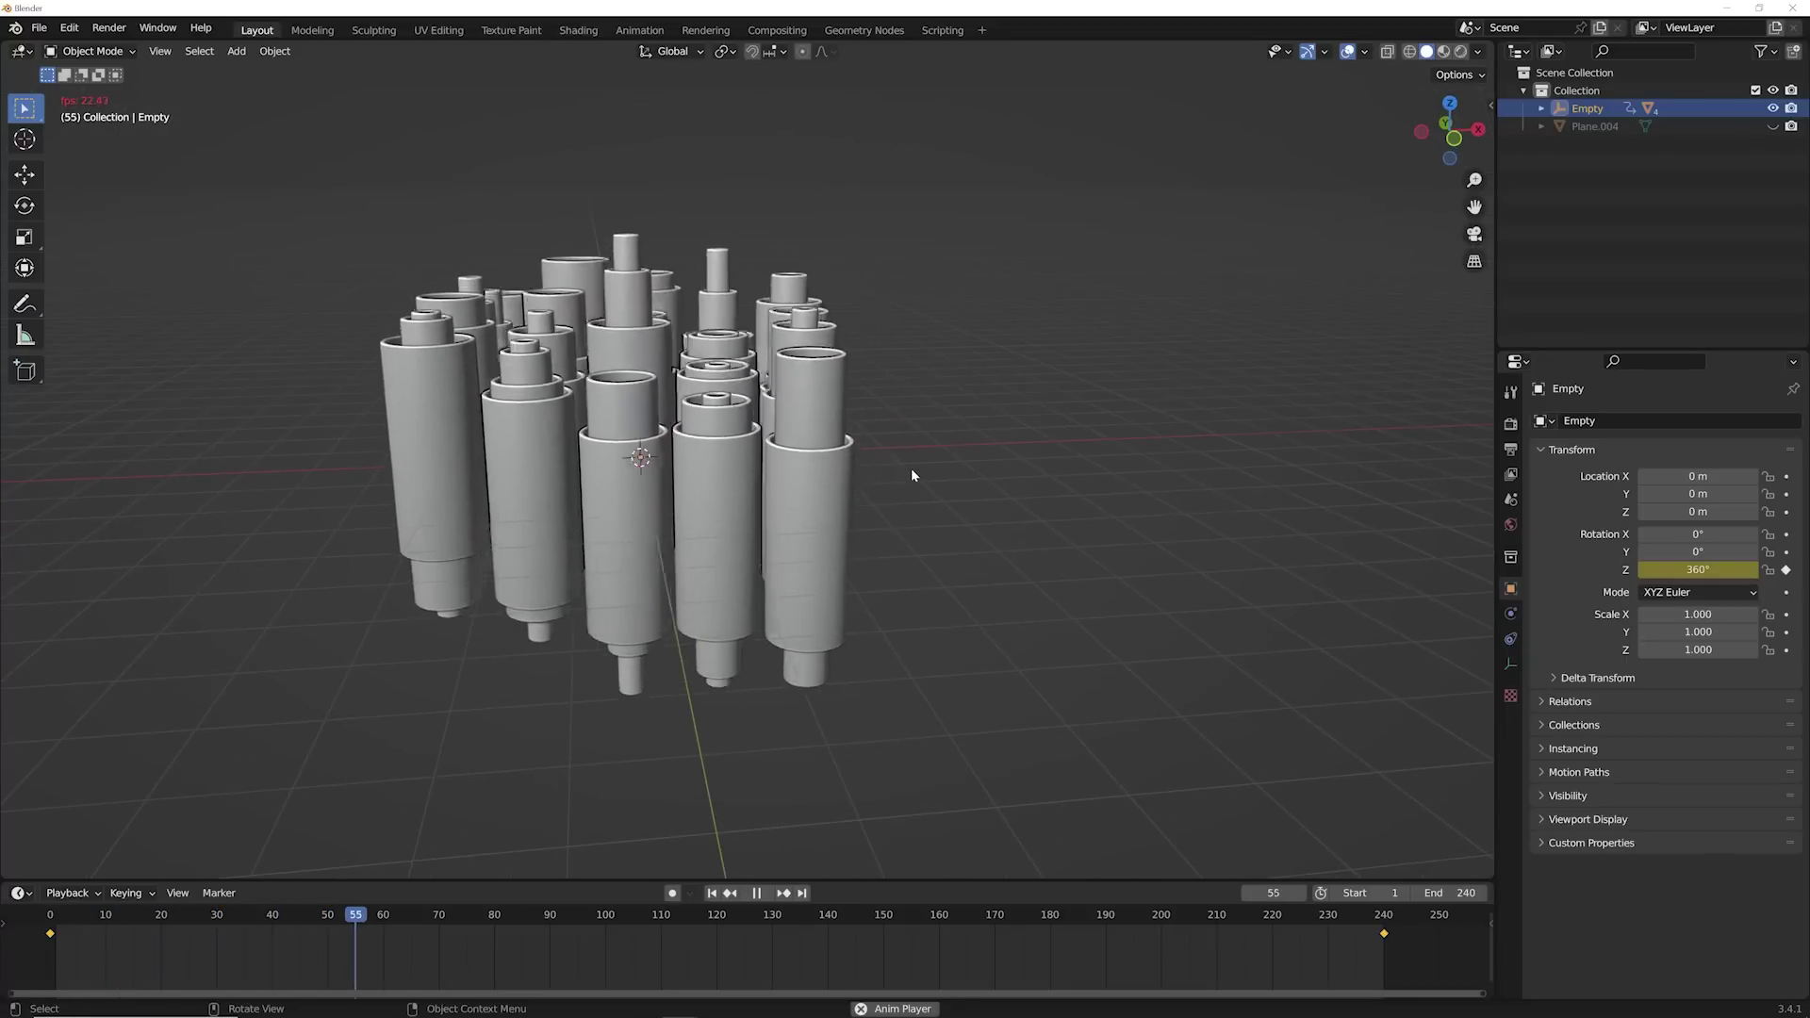
# Step: Raise the W value of the Noise Texture in the random material to 0.620 to vary the pipes' colours
pyautogui.press('space')
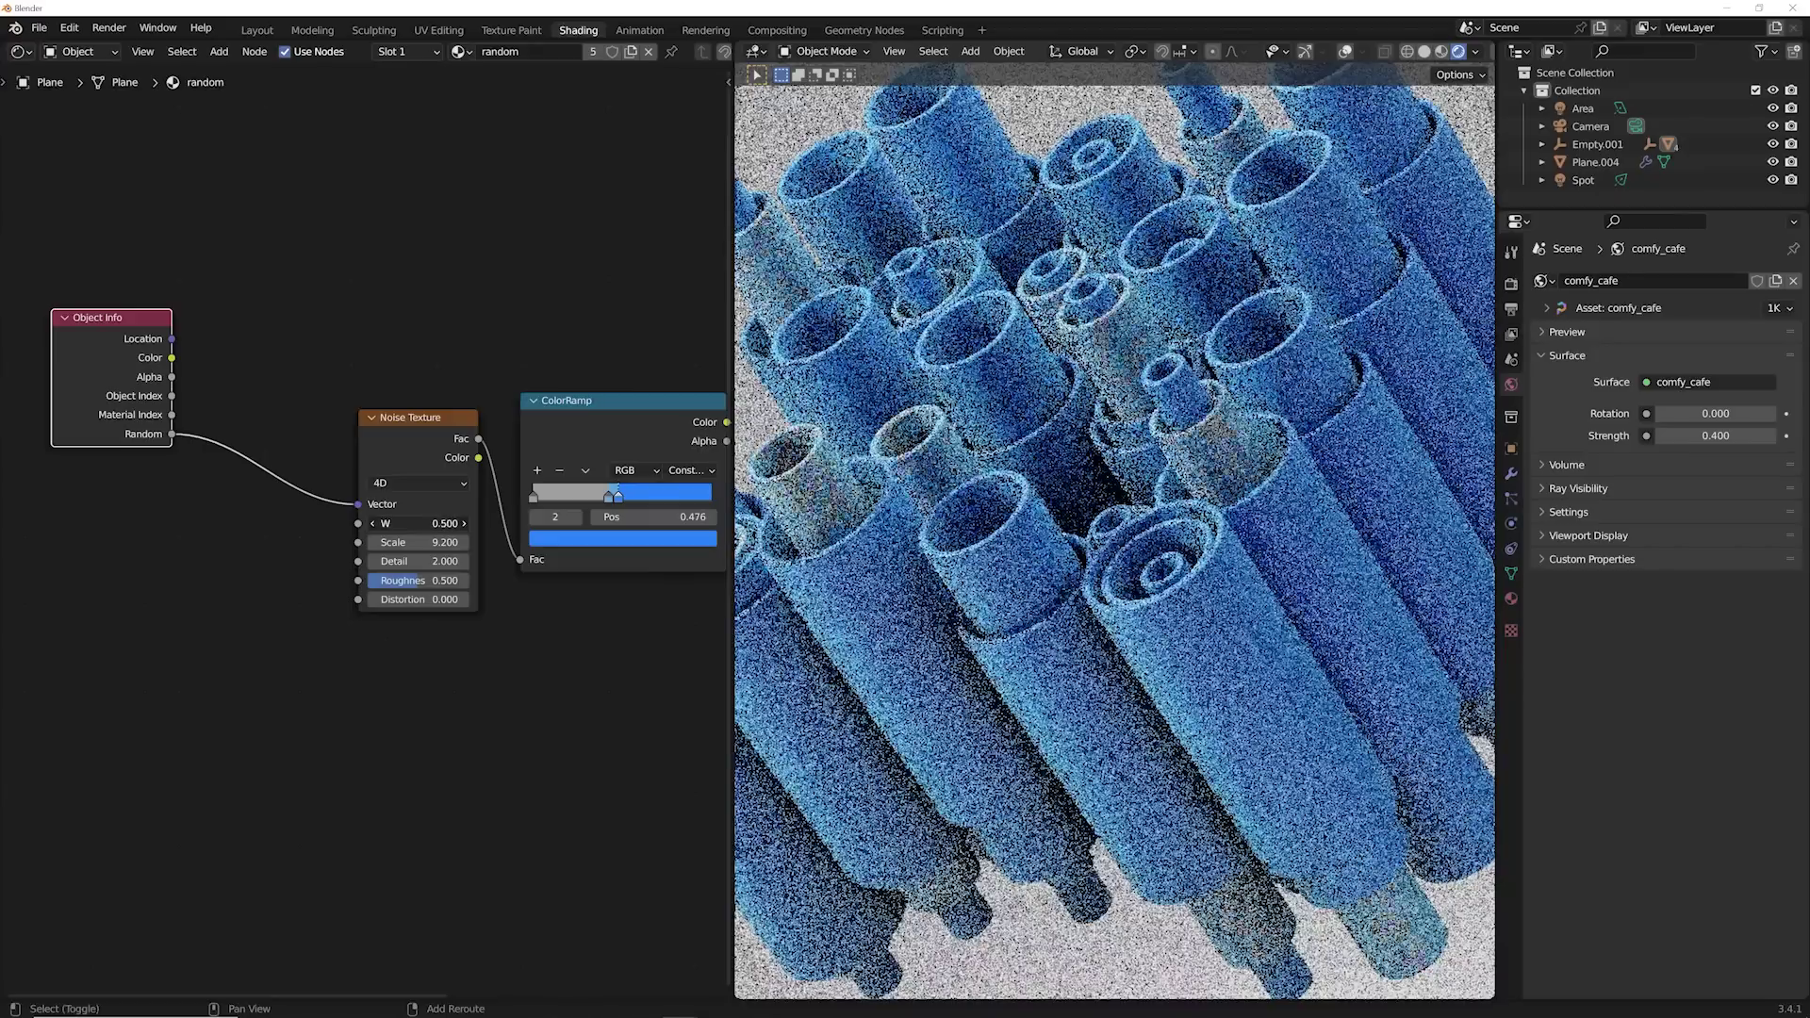
pyautogui.moveTo(418, 523); pyautogui.dragTo(429, 523)
pyautogui.scroll(-1, 1032, 533)
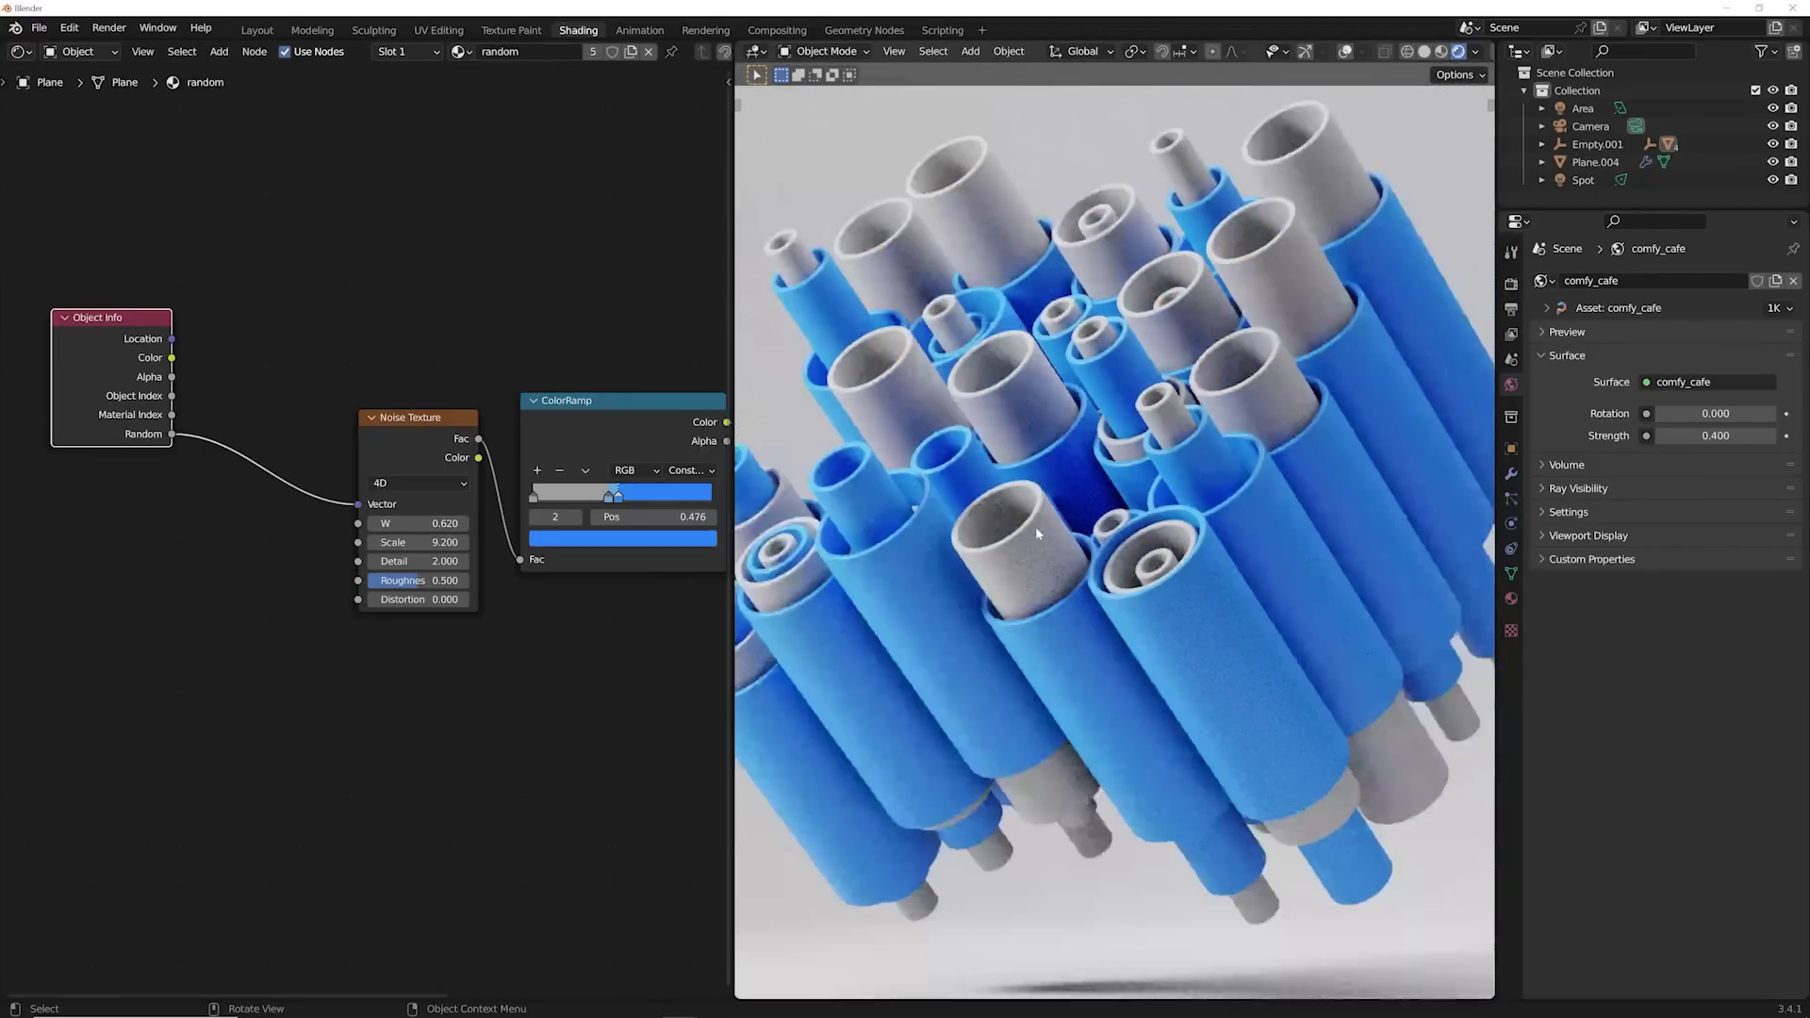
pyautogui.scroll(-2, 1113, 527)
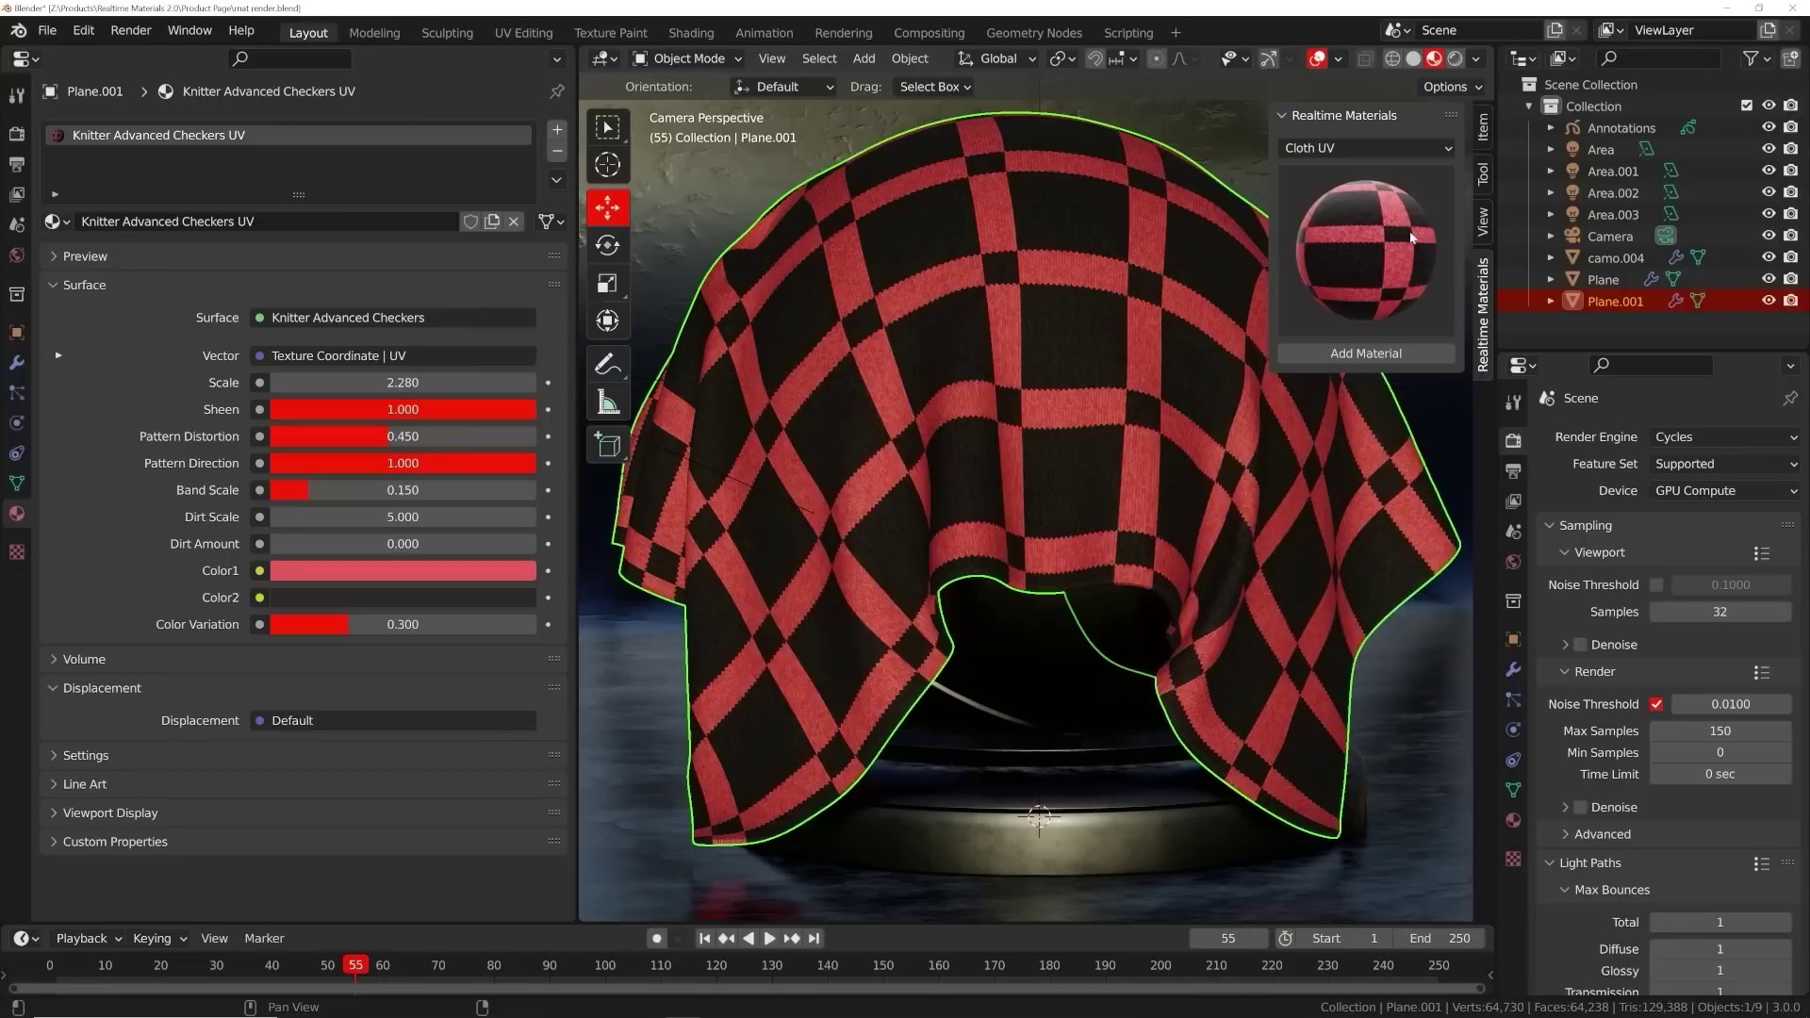
# Step: Add the Knitter Picnic Cloth UV material to the draped cloth and pick a different Color1 for it
pyautogui.click(1324, 285)
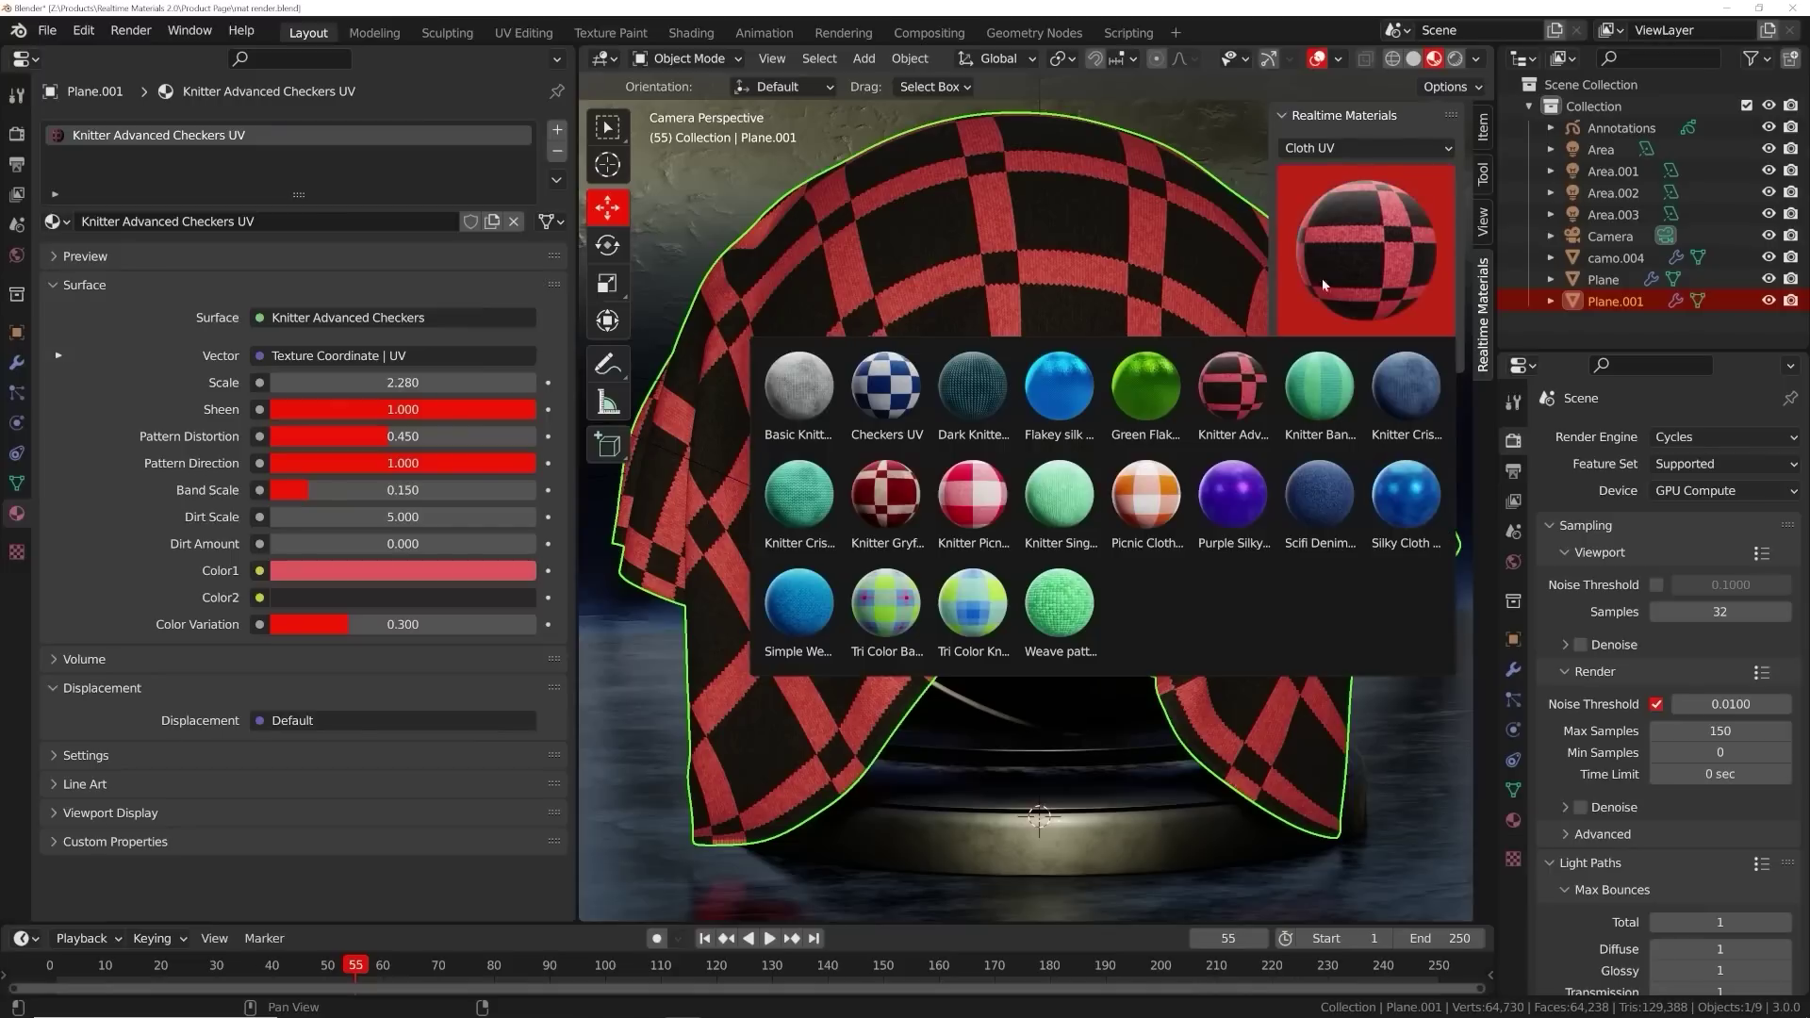
pyautogui.click(1013, 514)
pyautogui.click(1349, 363)
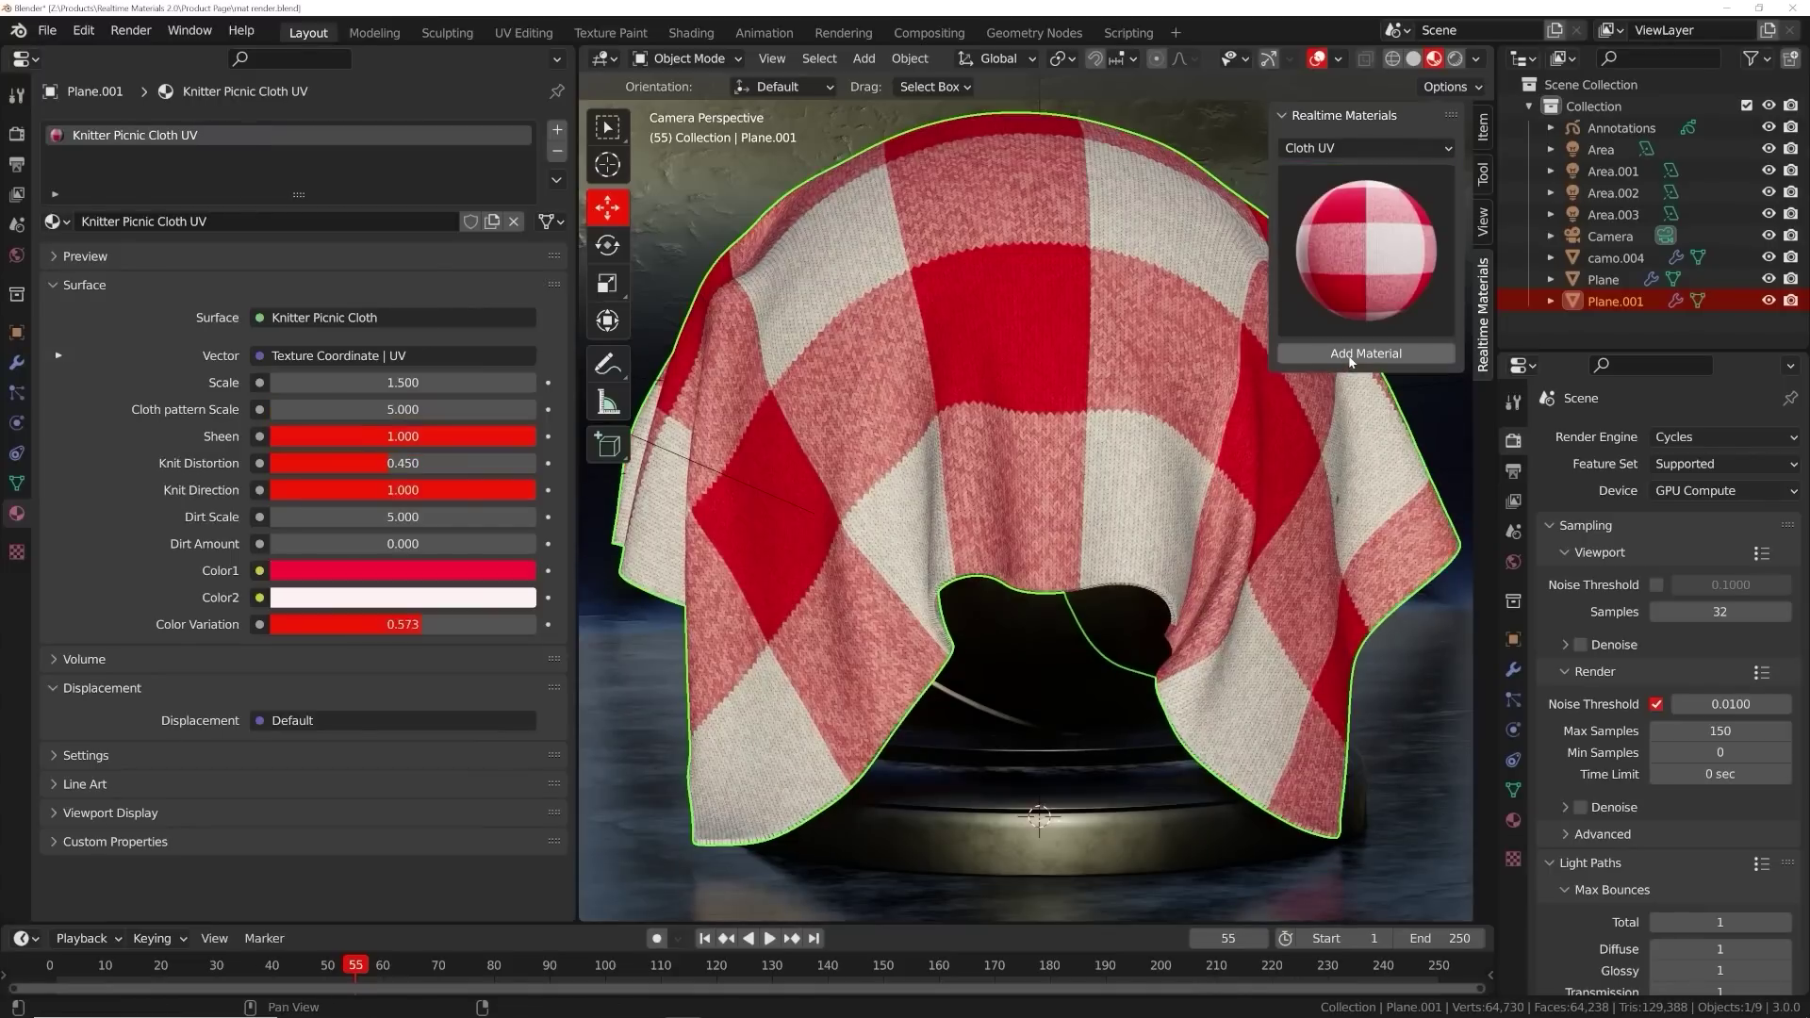
pyautogui.click(388, 571)
pyautogui.click(338, 415)
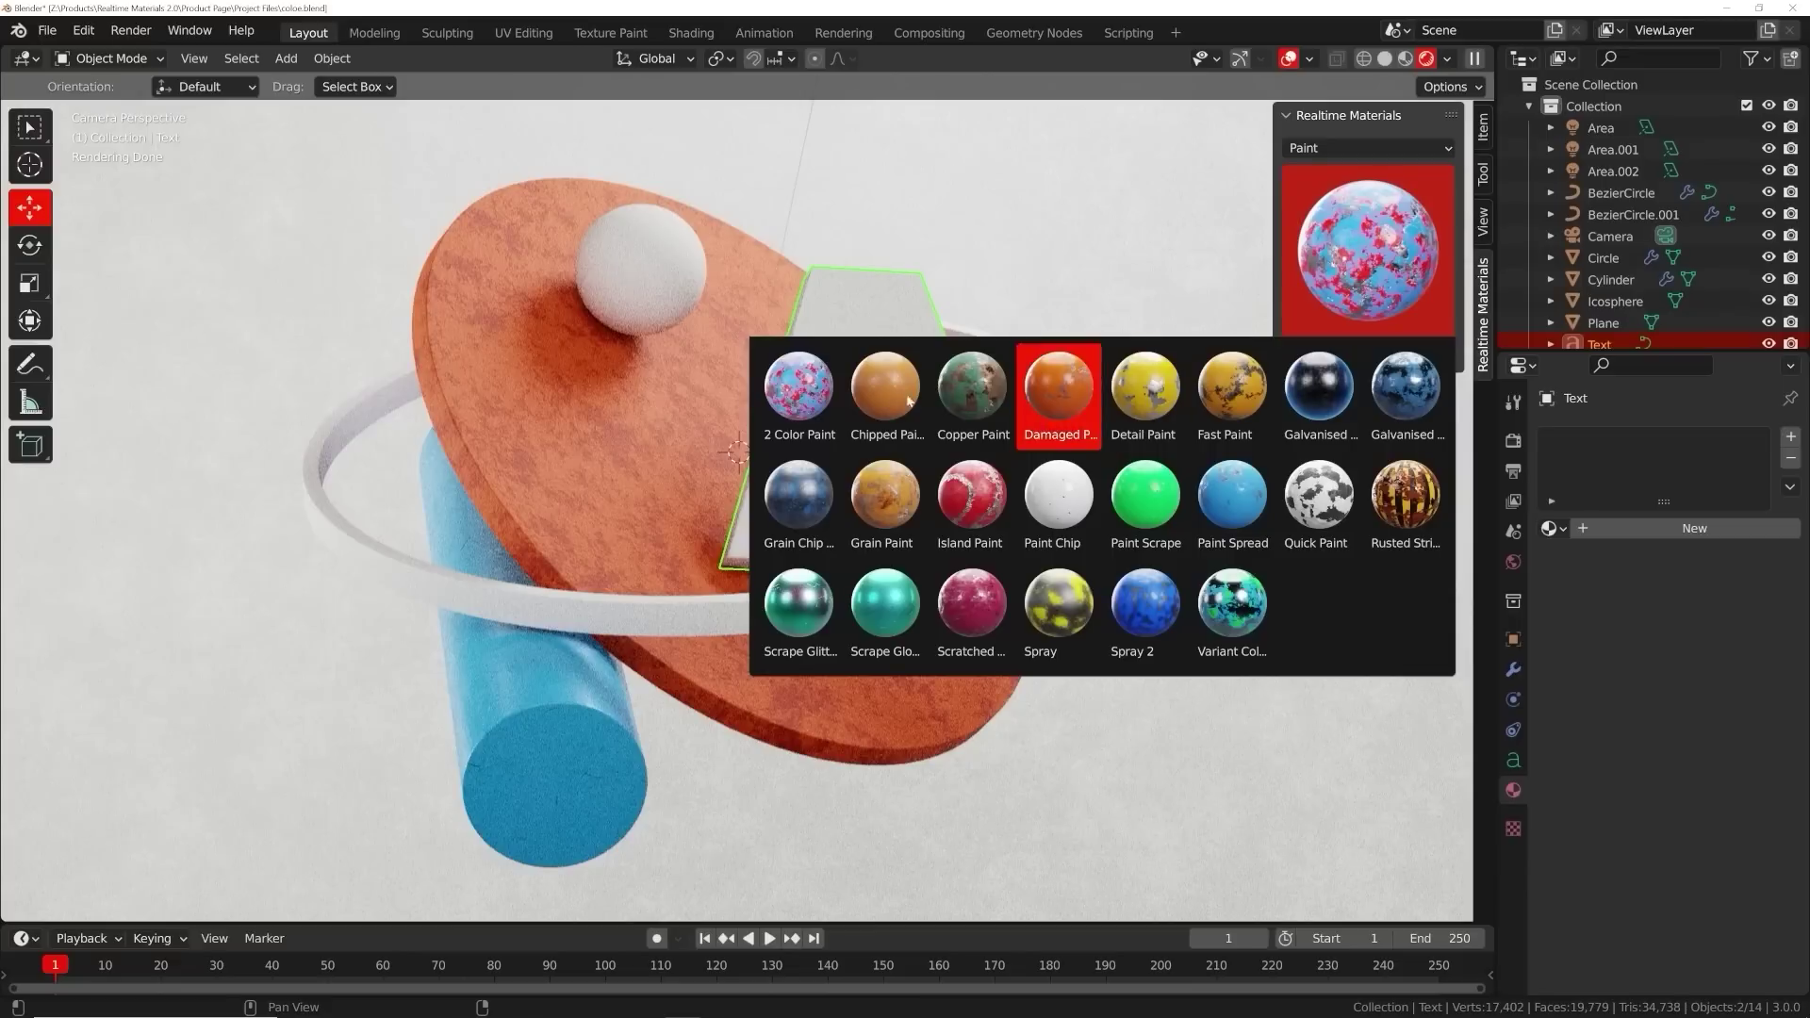
# Step: Add the Chipped Paint material to the letter A and the Basic Wood material to the large ring, opening the wood's first colour
pyautogui.click(907, 401)
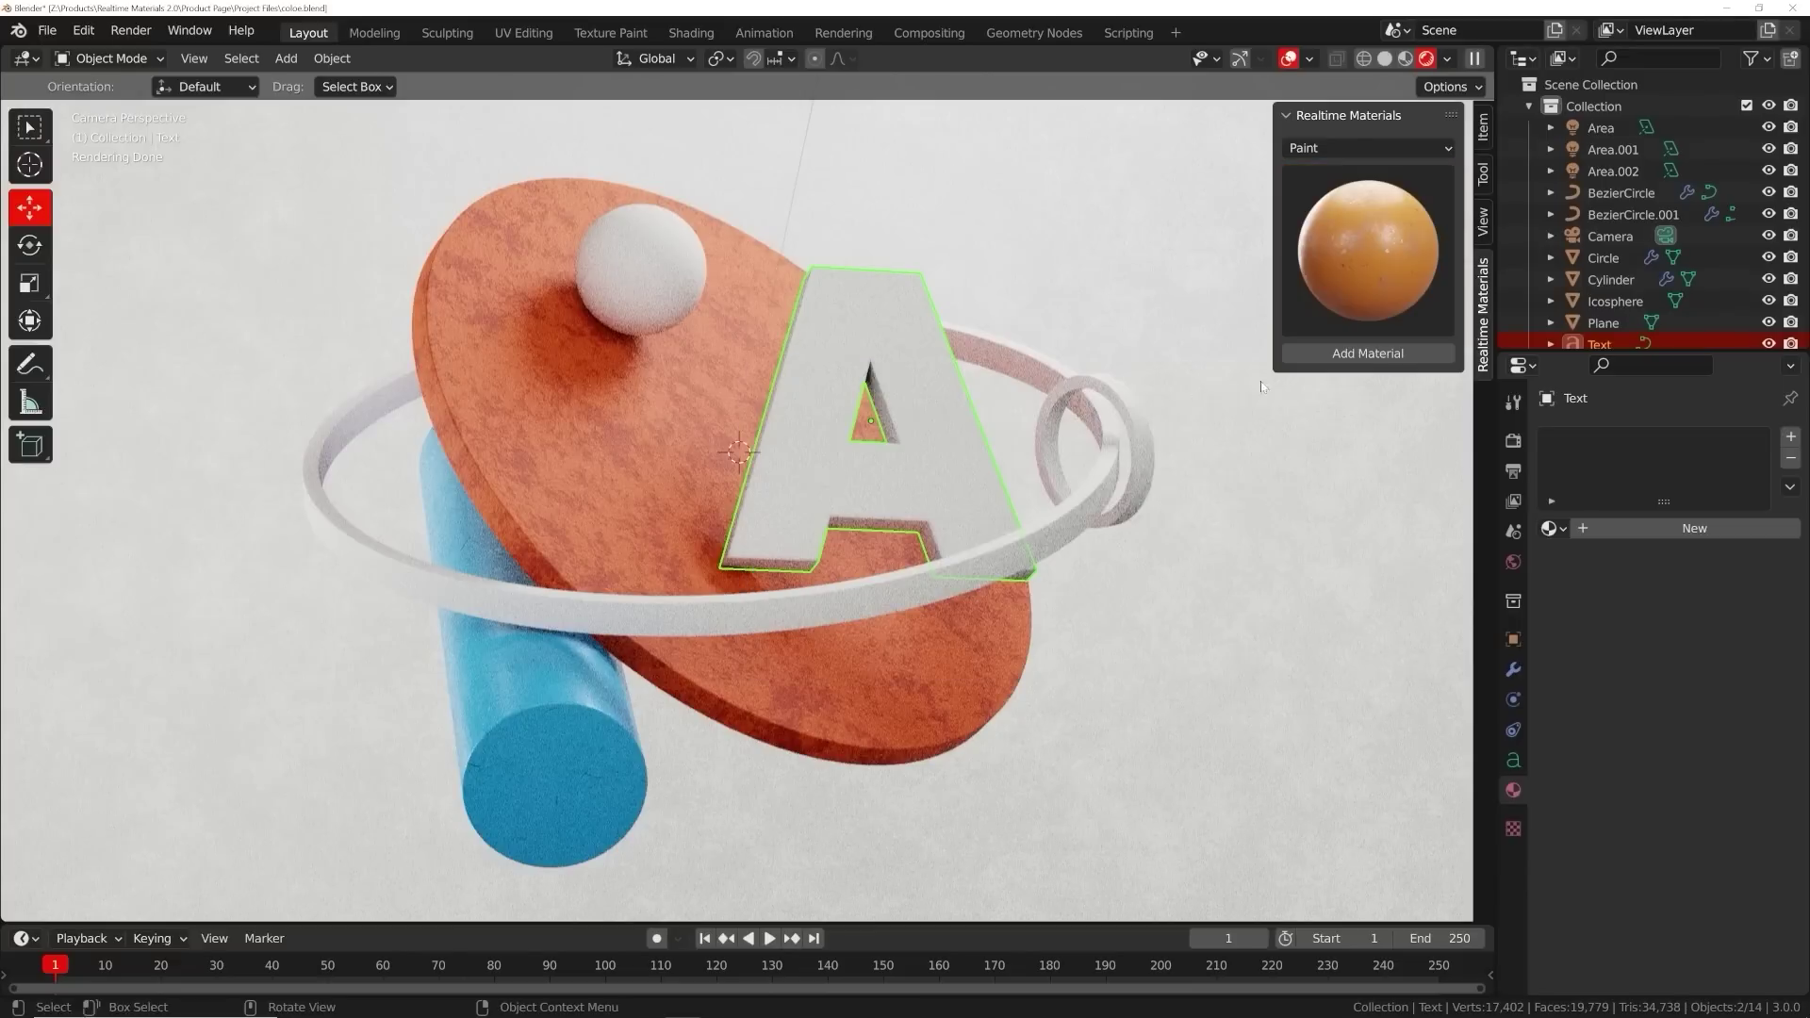
pyautogui.click(1368, 352)
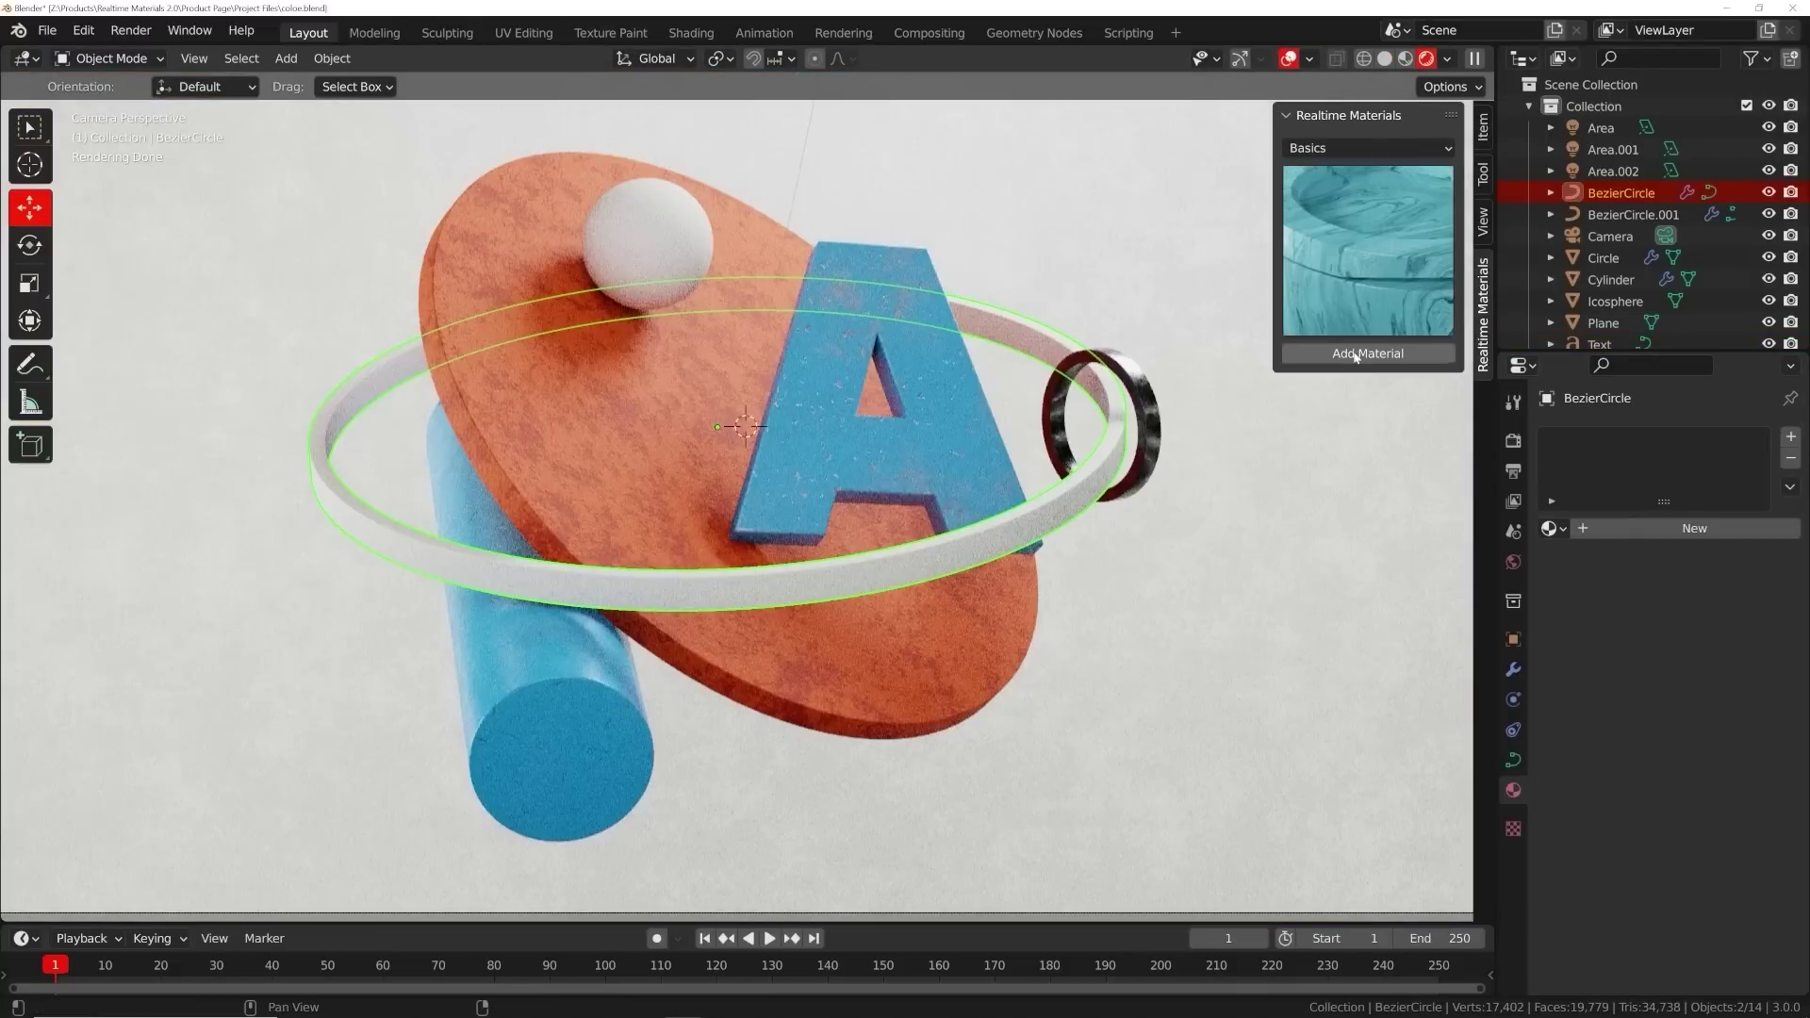
pyautogui.click(1368, 353)
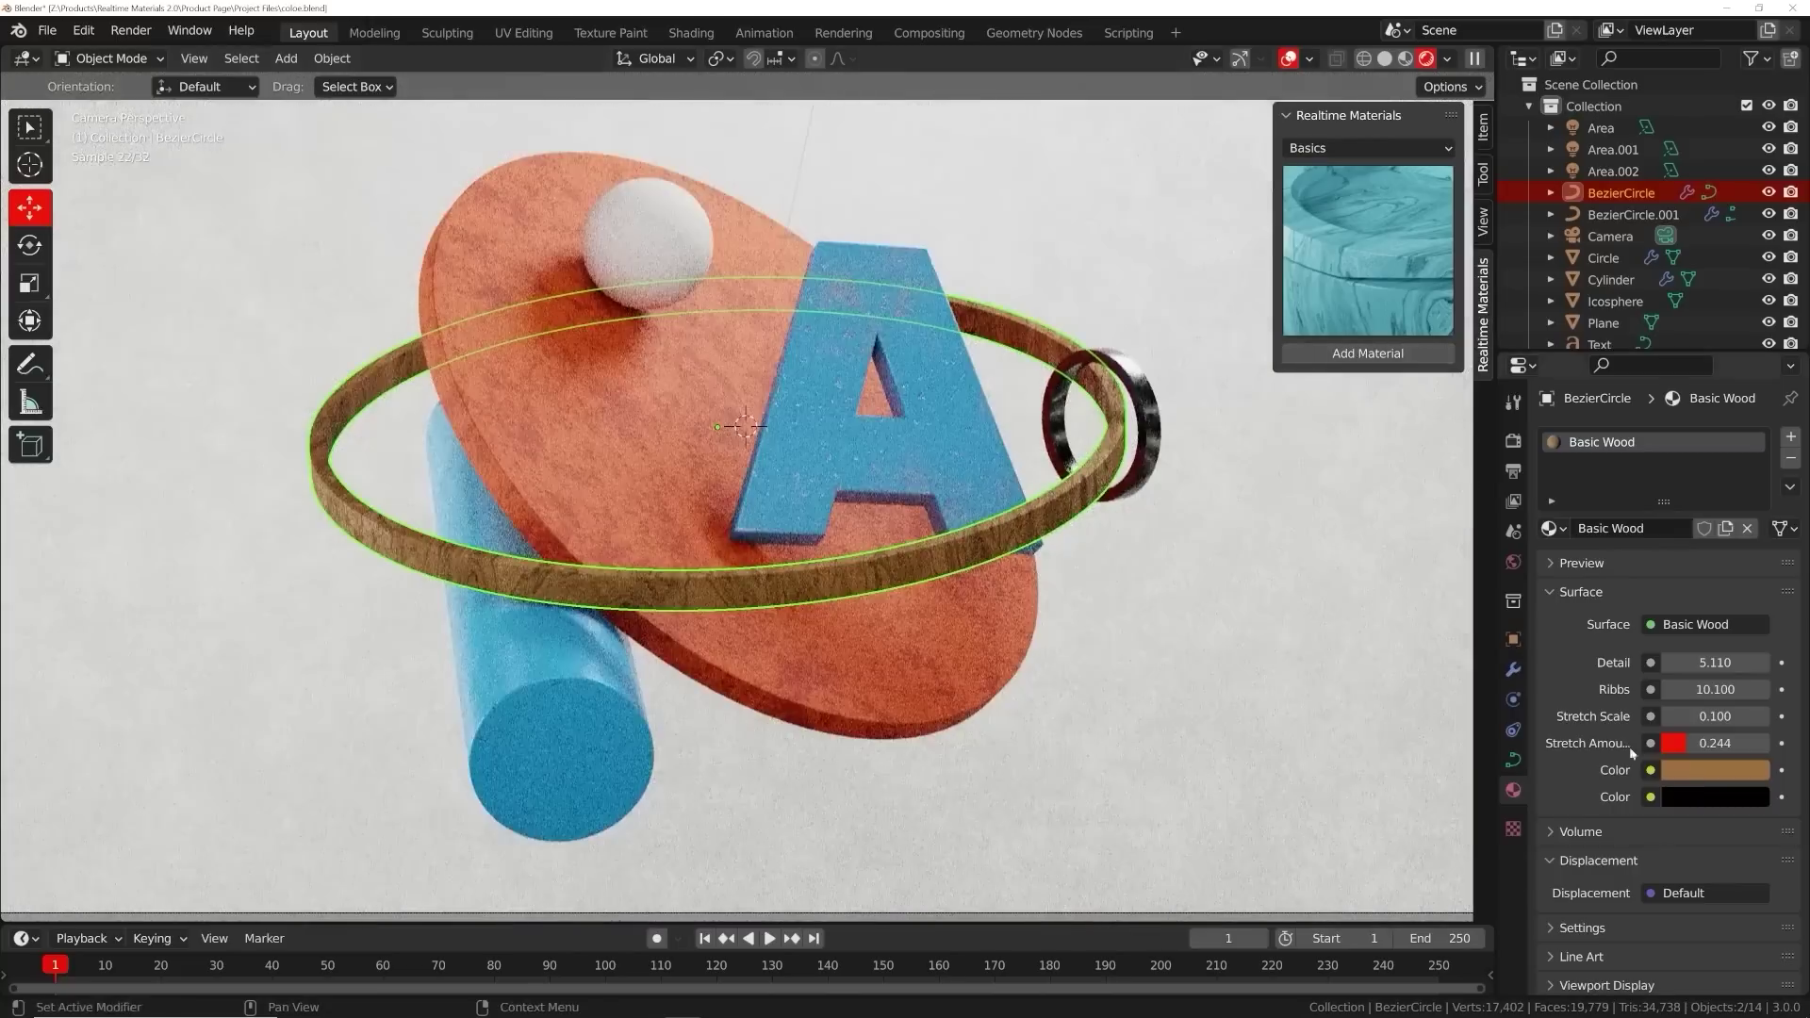
pyautogui.click(1705, 771)
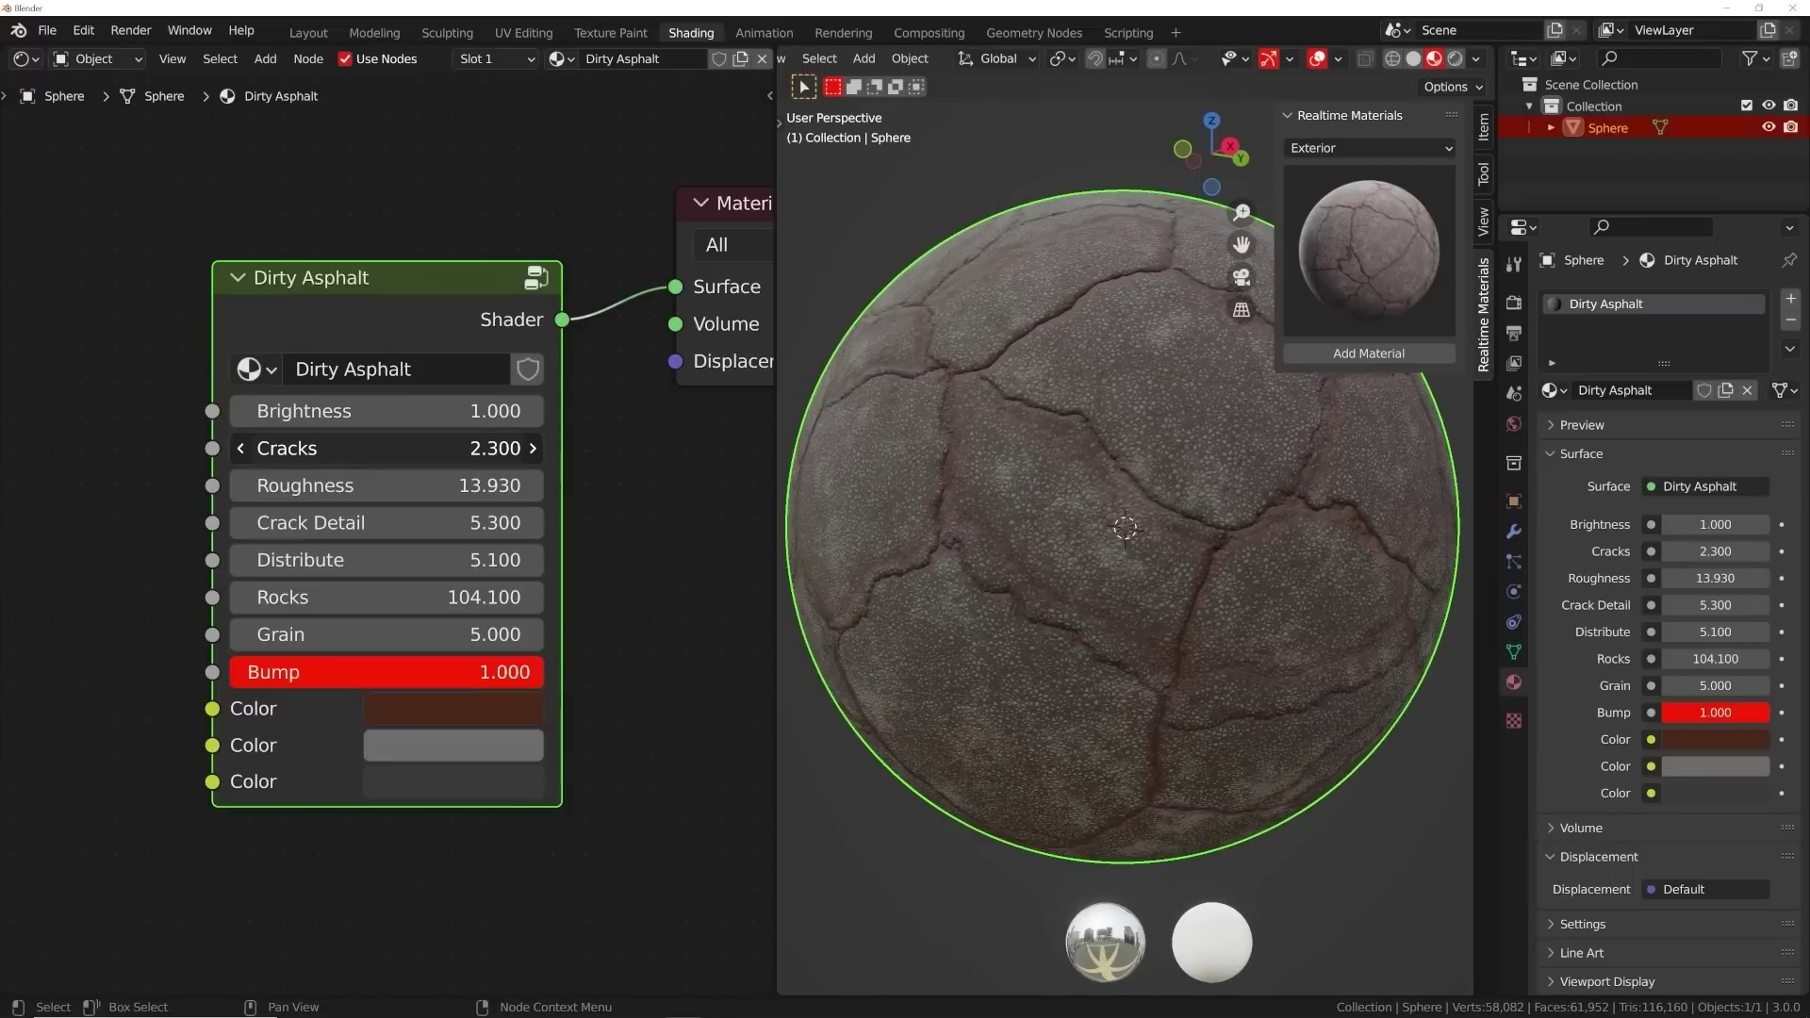
# Step: Raise the Dirty Asphalt material's Cracks value on the sphere and open its first colour
pyautogui.moveTo(387, 448); pyautogui.dragTo(472, 448)
pyautogui.click(453, 708)
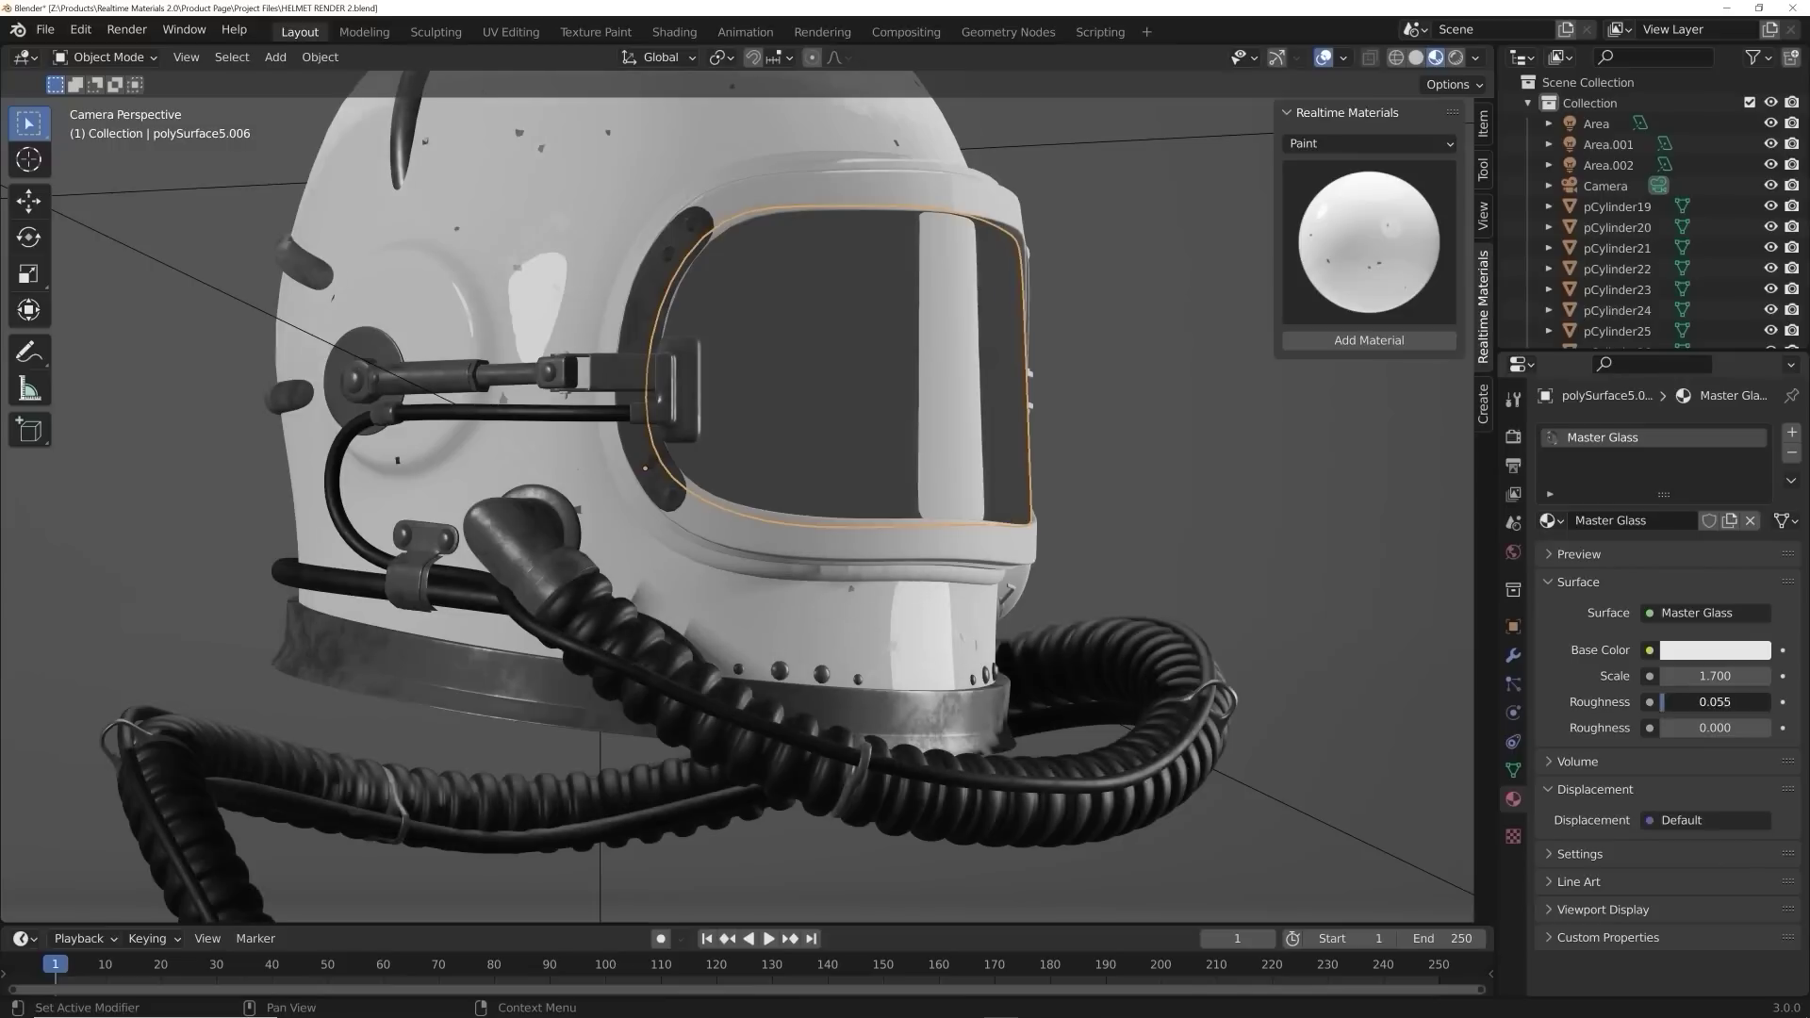
# Step: Increase the second Roughness of the helmet visor's Master Glass and change the car's Paint Scrape colour to red
pyautogui.moveTo(1697, 728); pyautogui.dragTo(1725, 728)
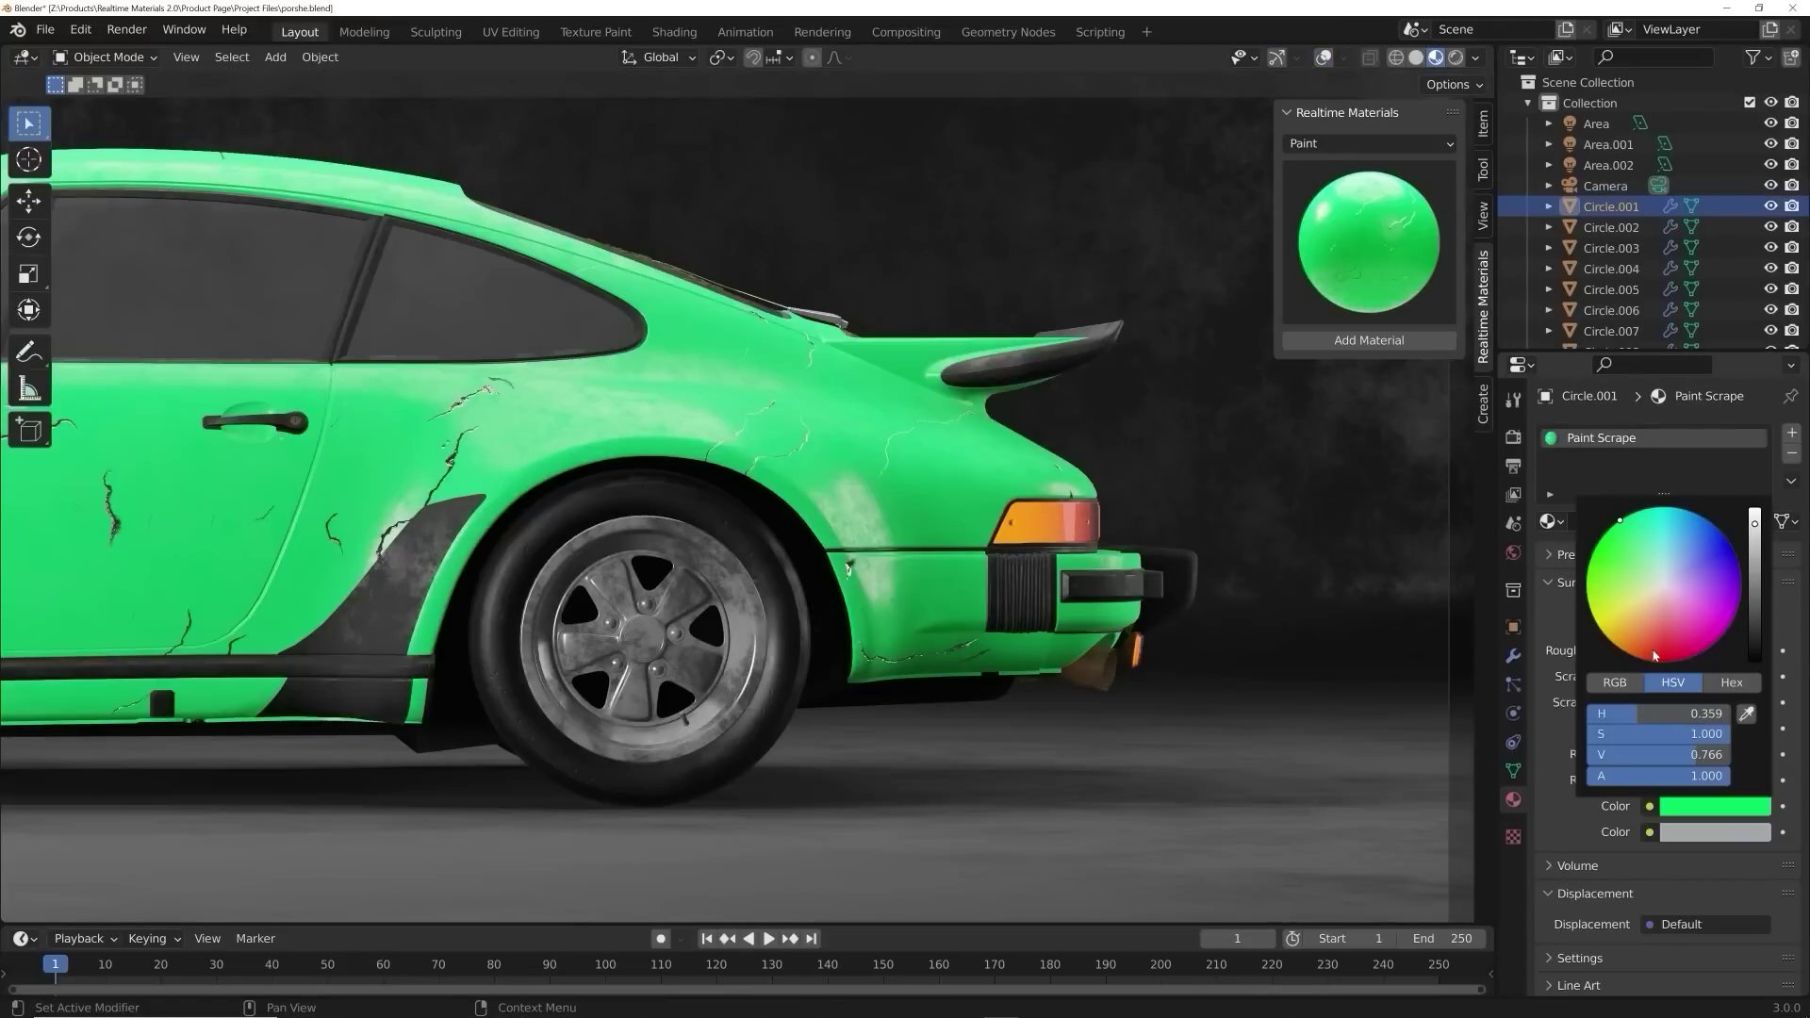
pyautogui.click(1654, 656)
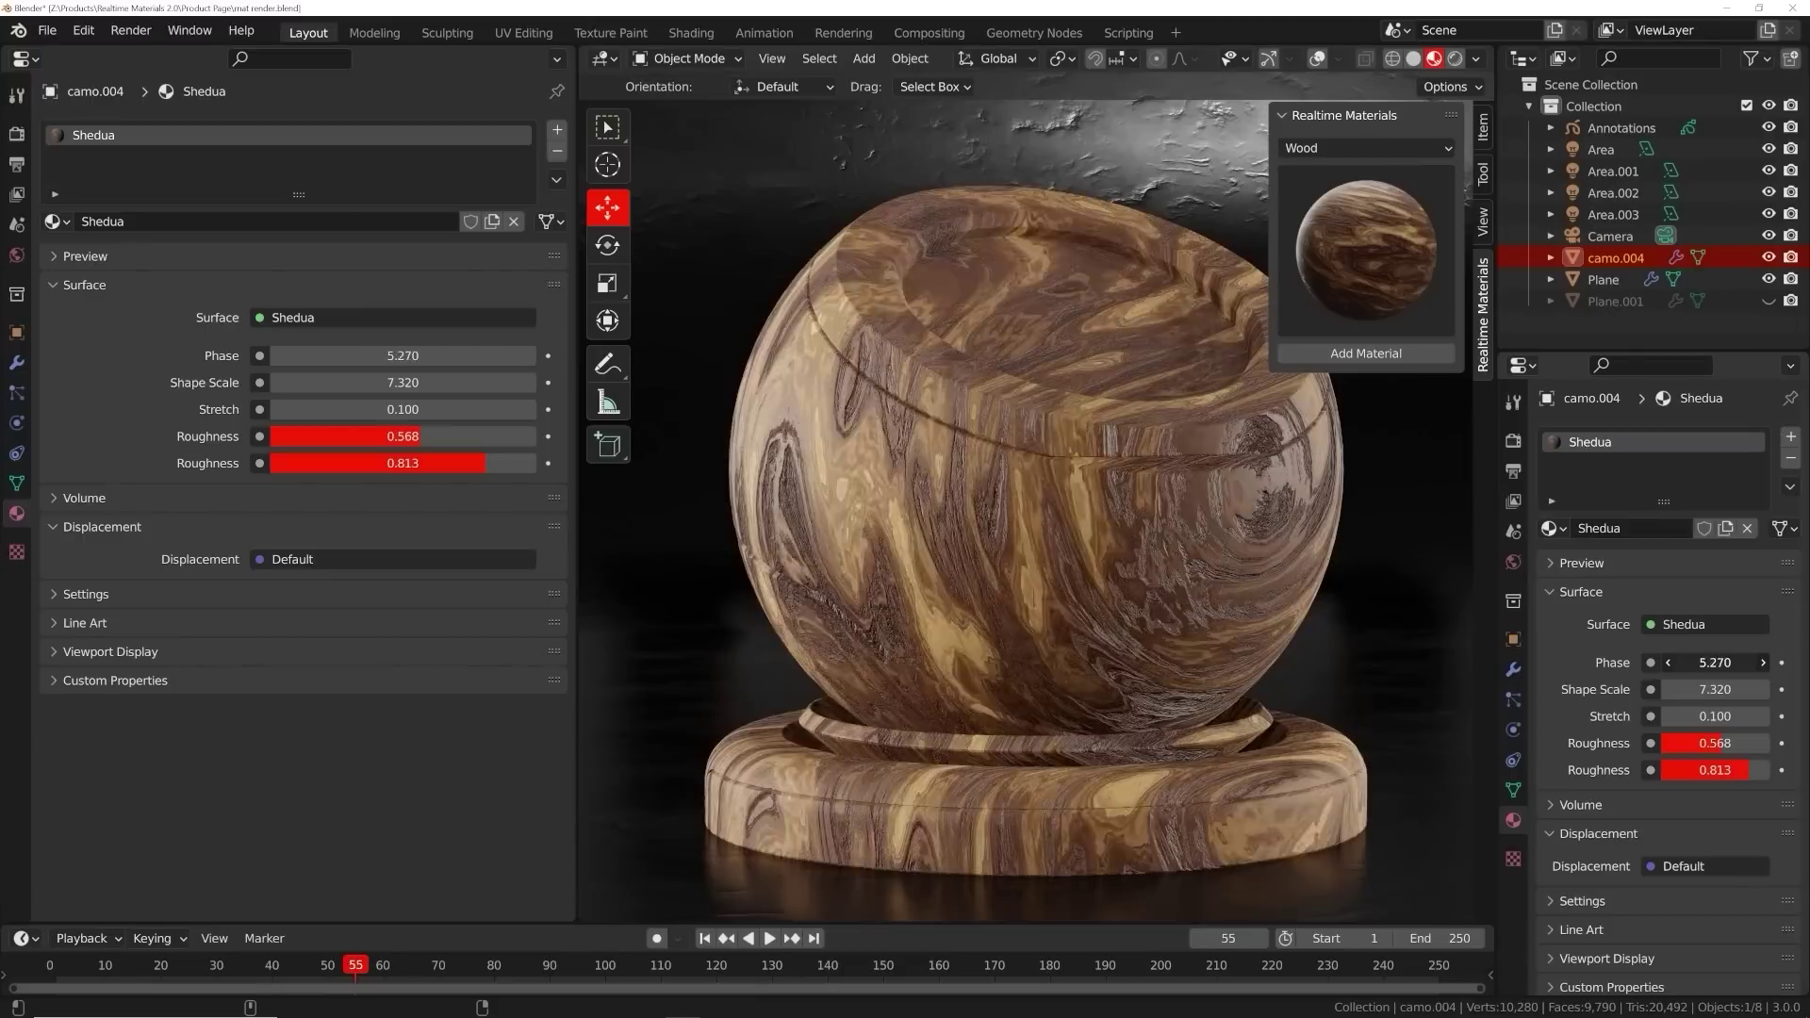
# Step: Raise the Phase of the Shedua wood material and the Missing Pattern of the Terrazzo_6 material
pyautogui.moveTo(1707, 662); pyautogui.dragTo(1726, 663)
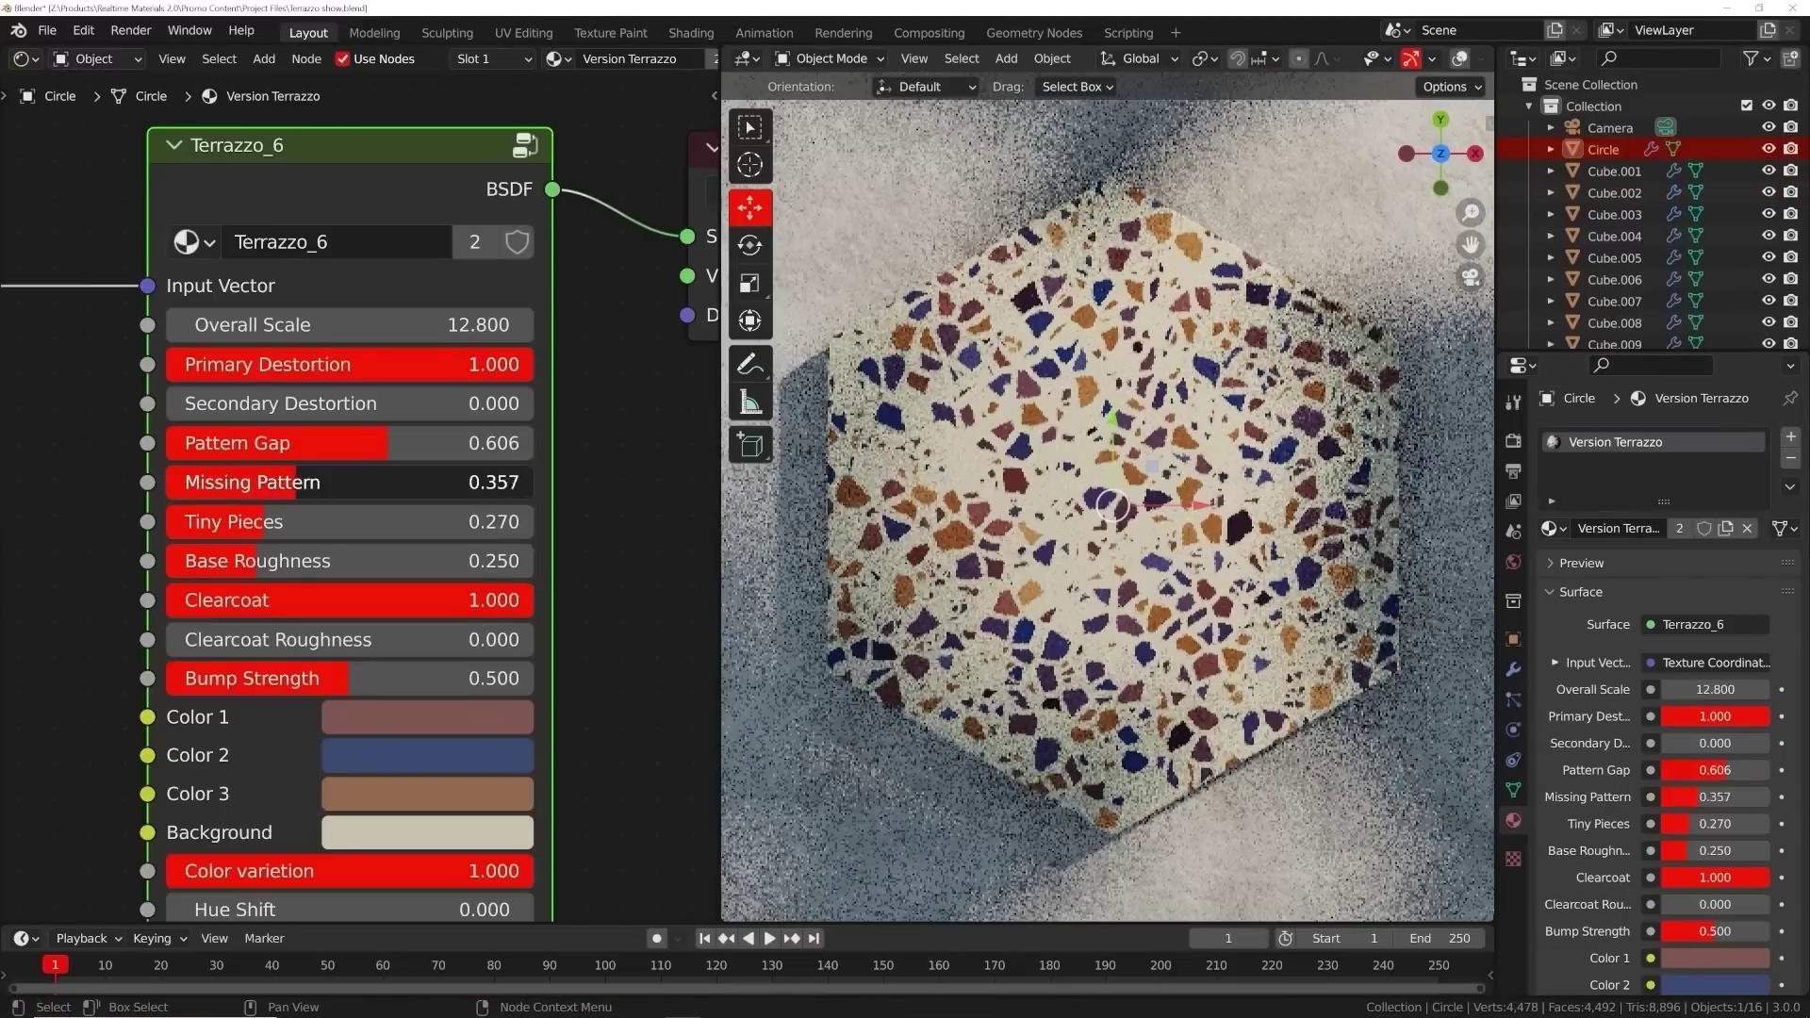
pyautogui.moveTo(304, 482); pyautogui.dragTo(314, 482)
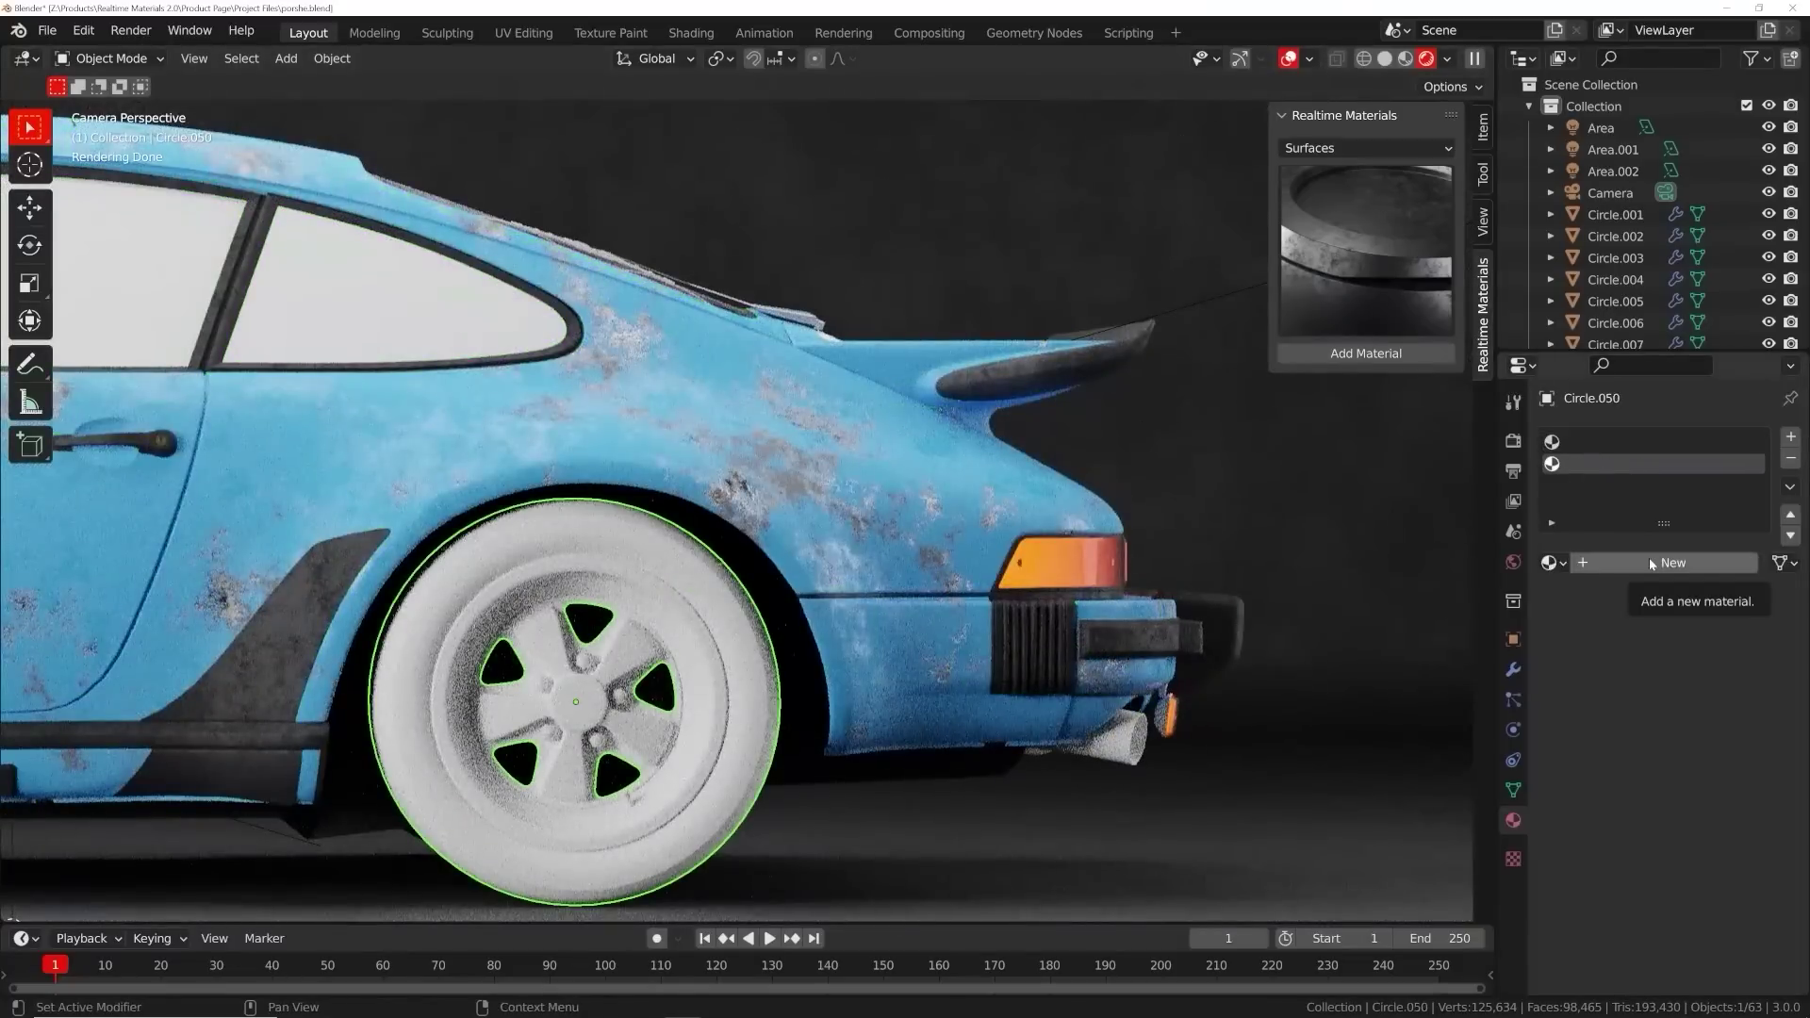
# Step: Choose a material category from the Realtime Materials library and add a material to the car's selected wheel
pyautogui.click(1367, 148)
pyautogui.click(1301, 288)
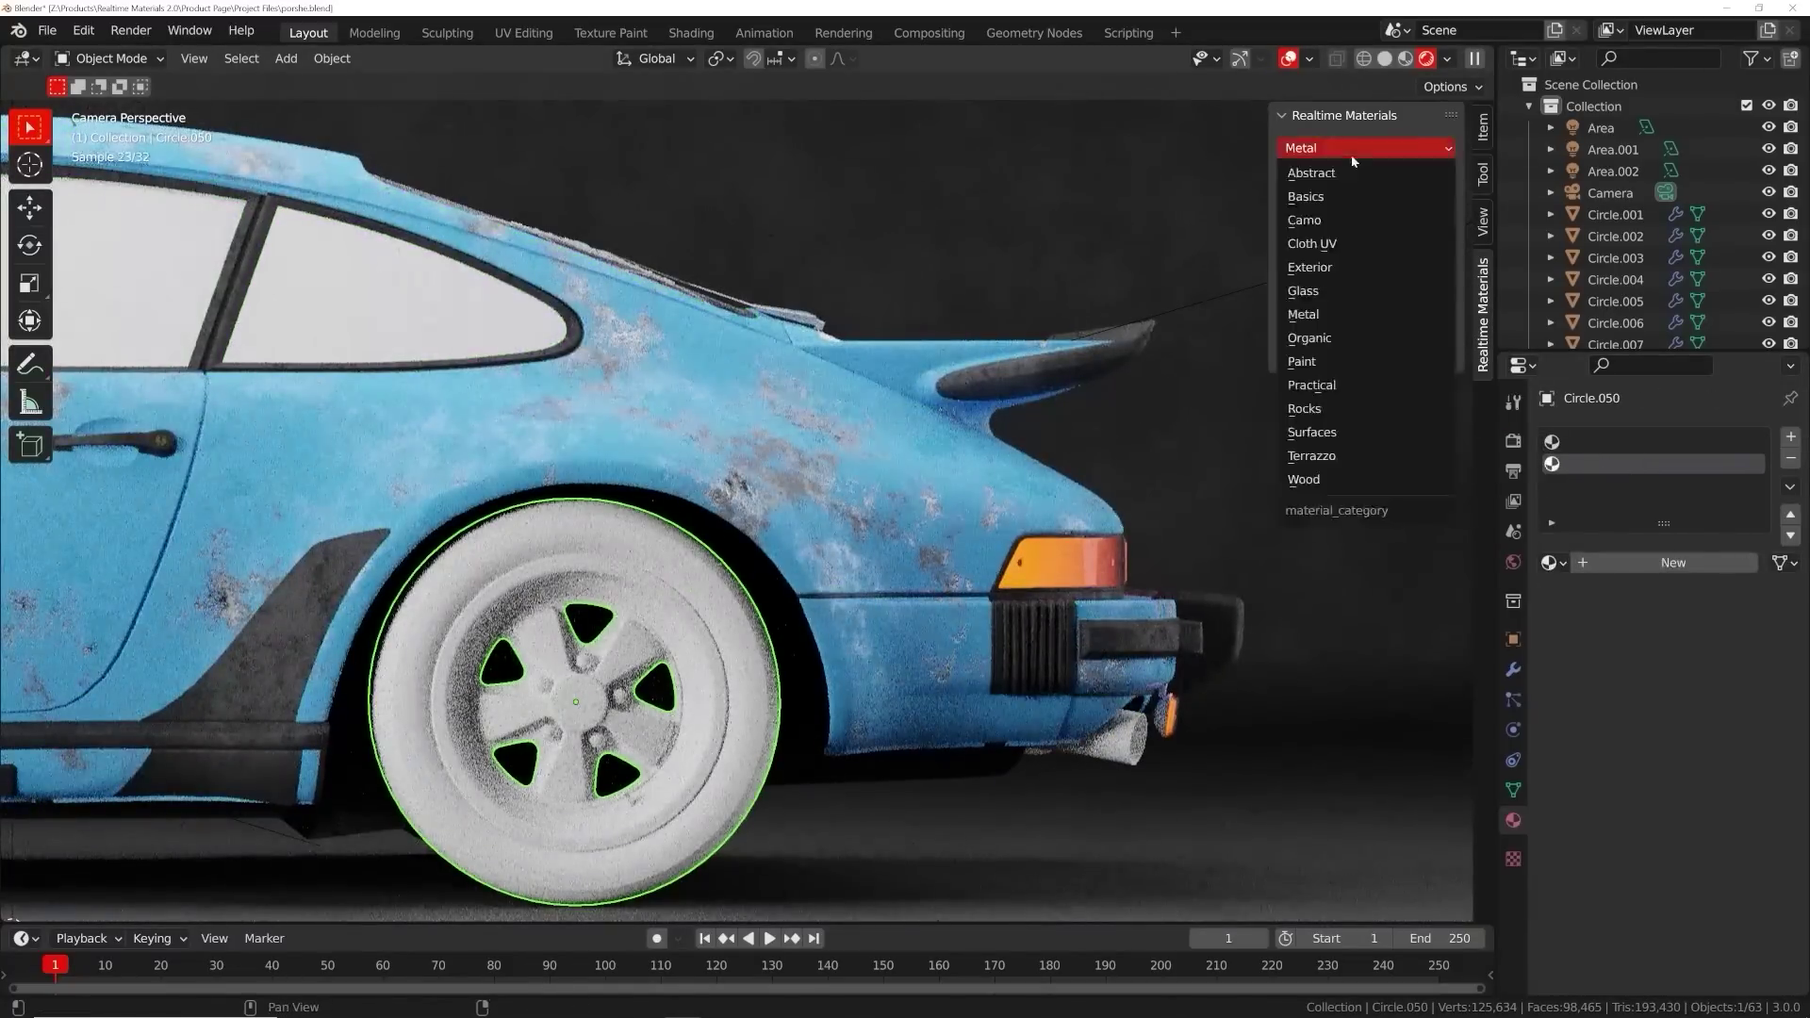
pyautogui.click(1301, 161)
pyautogui.click(1366, 353)
pyautogui.click(1715, 778)
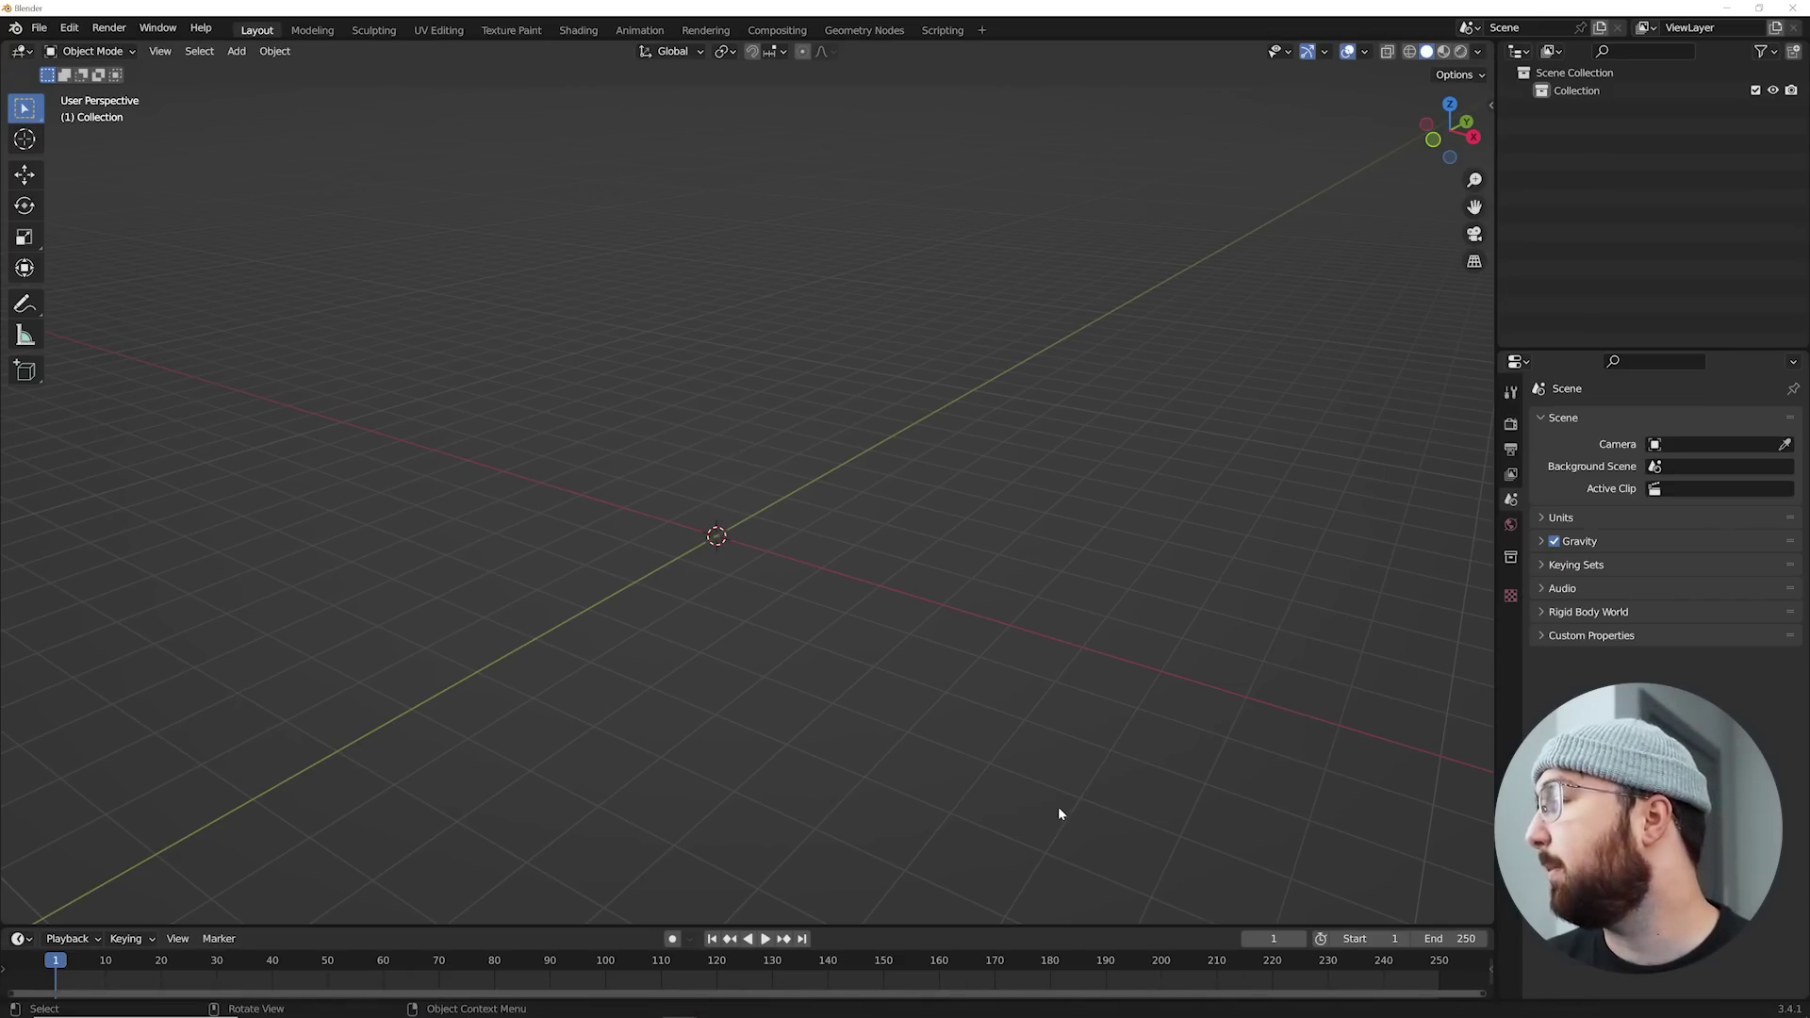
# Step: Add a mesh plane at the centre of the empty scene
pyautogui.hotkey('shift', 'a')
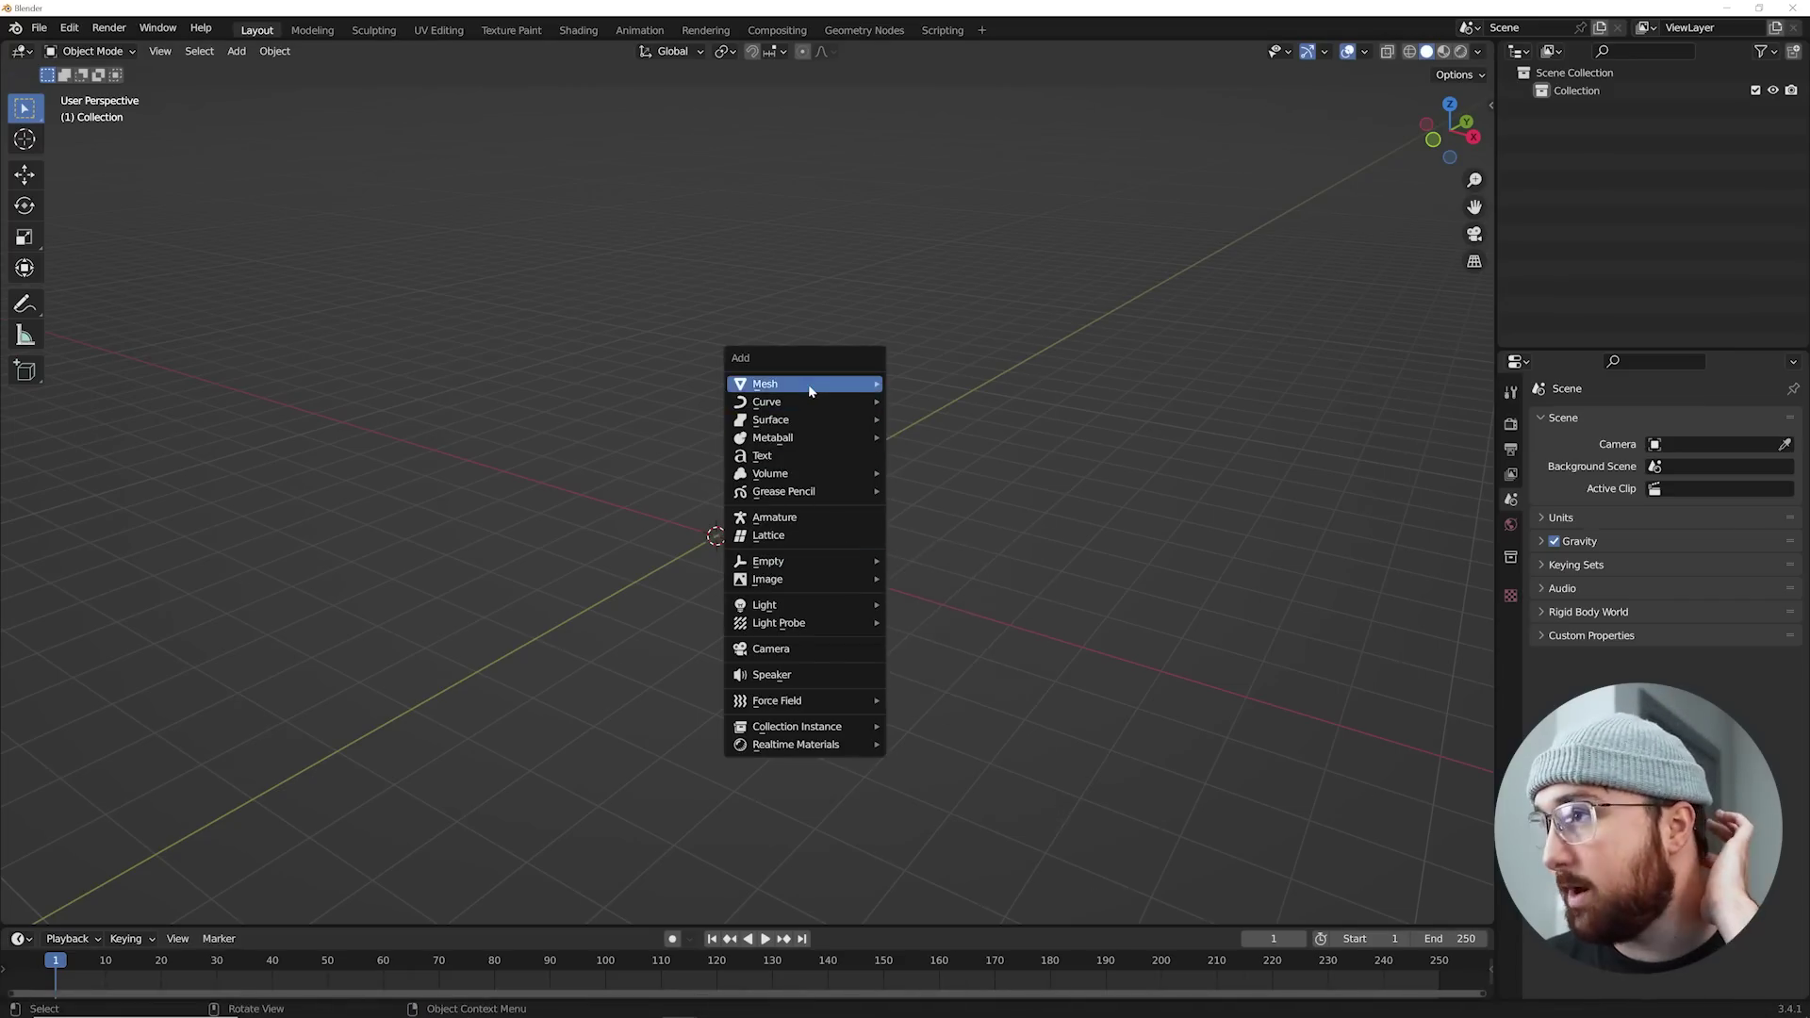
pyautogui.moveTo(810, 391)
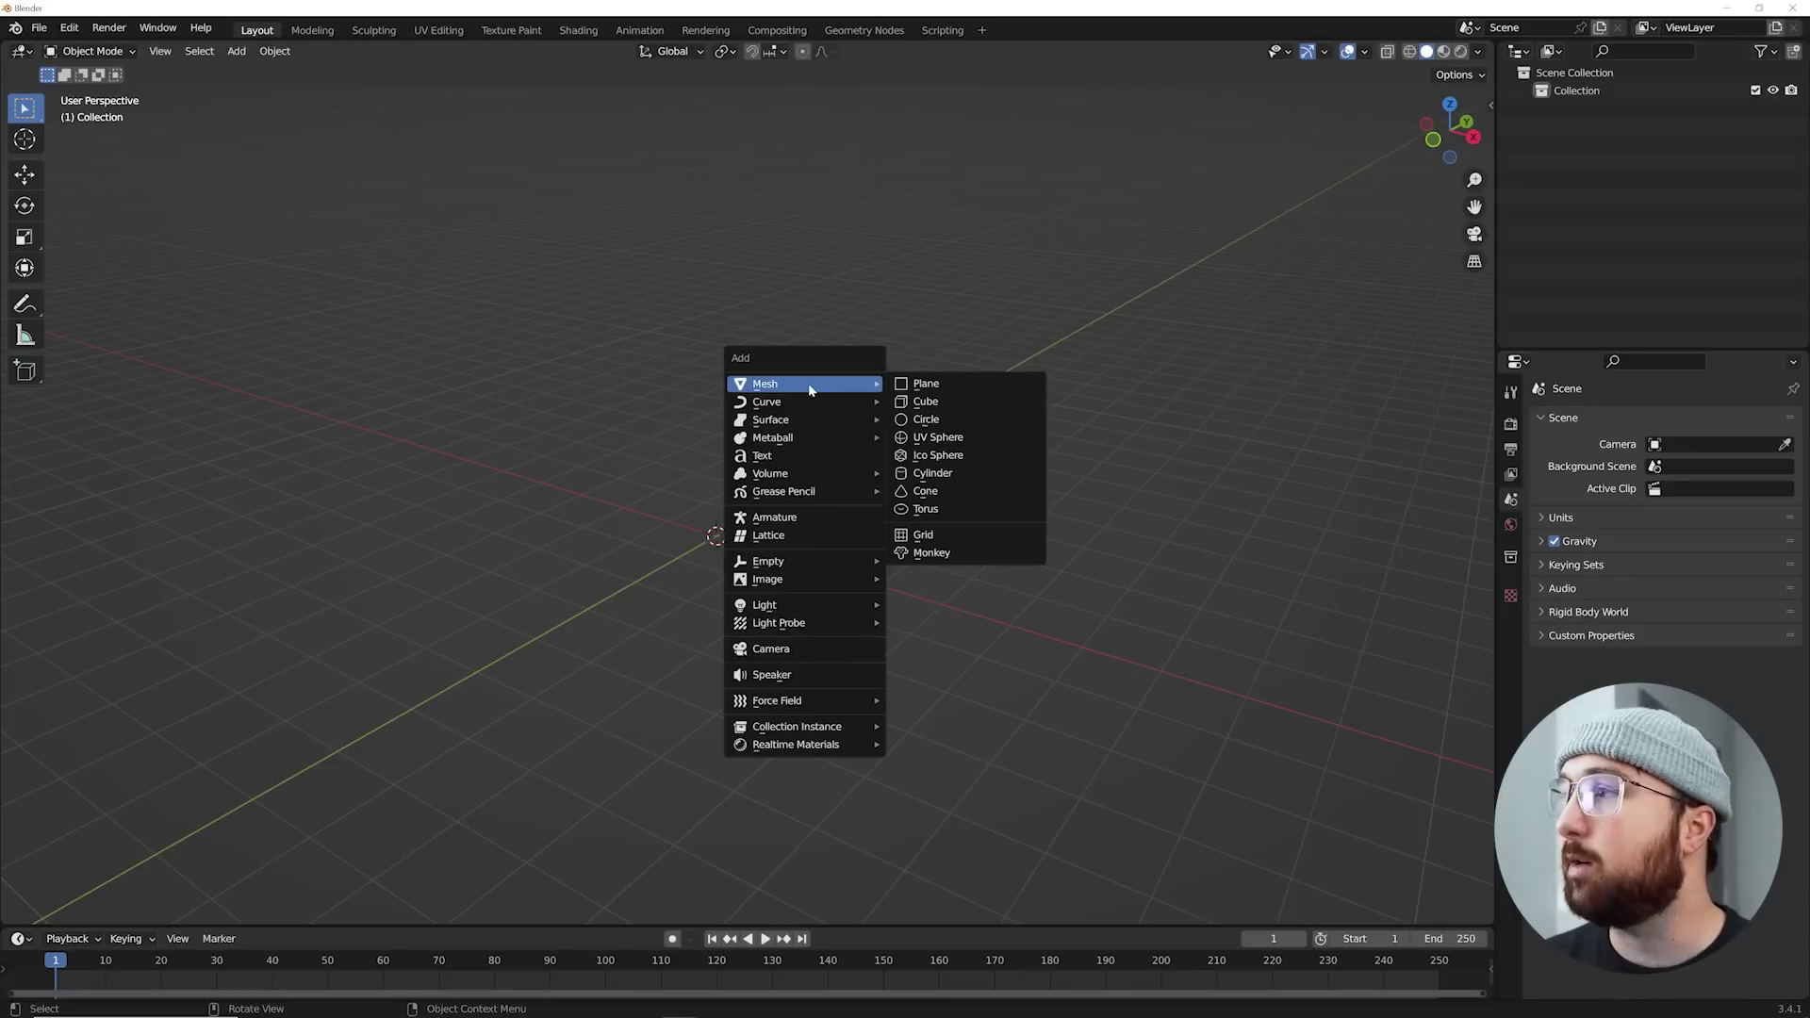
pyautogui.click(940, 385)
pyautogui.scroll(4, 808, 663)
pyautogui.moveTo(751, 488); pyautogui.dragTo(842, 550, button='middle')
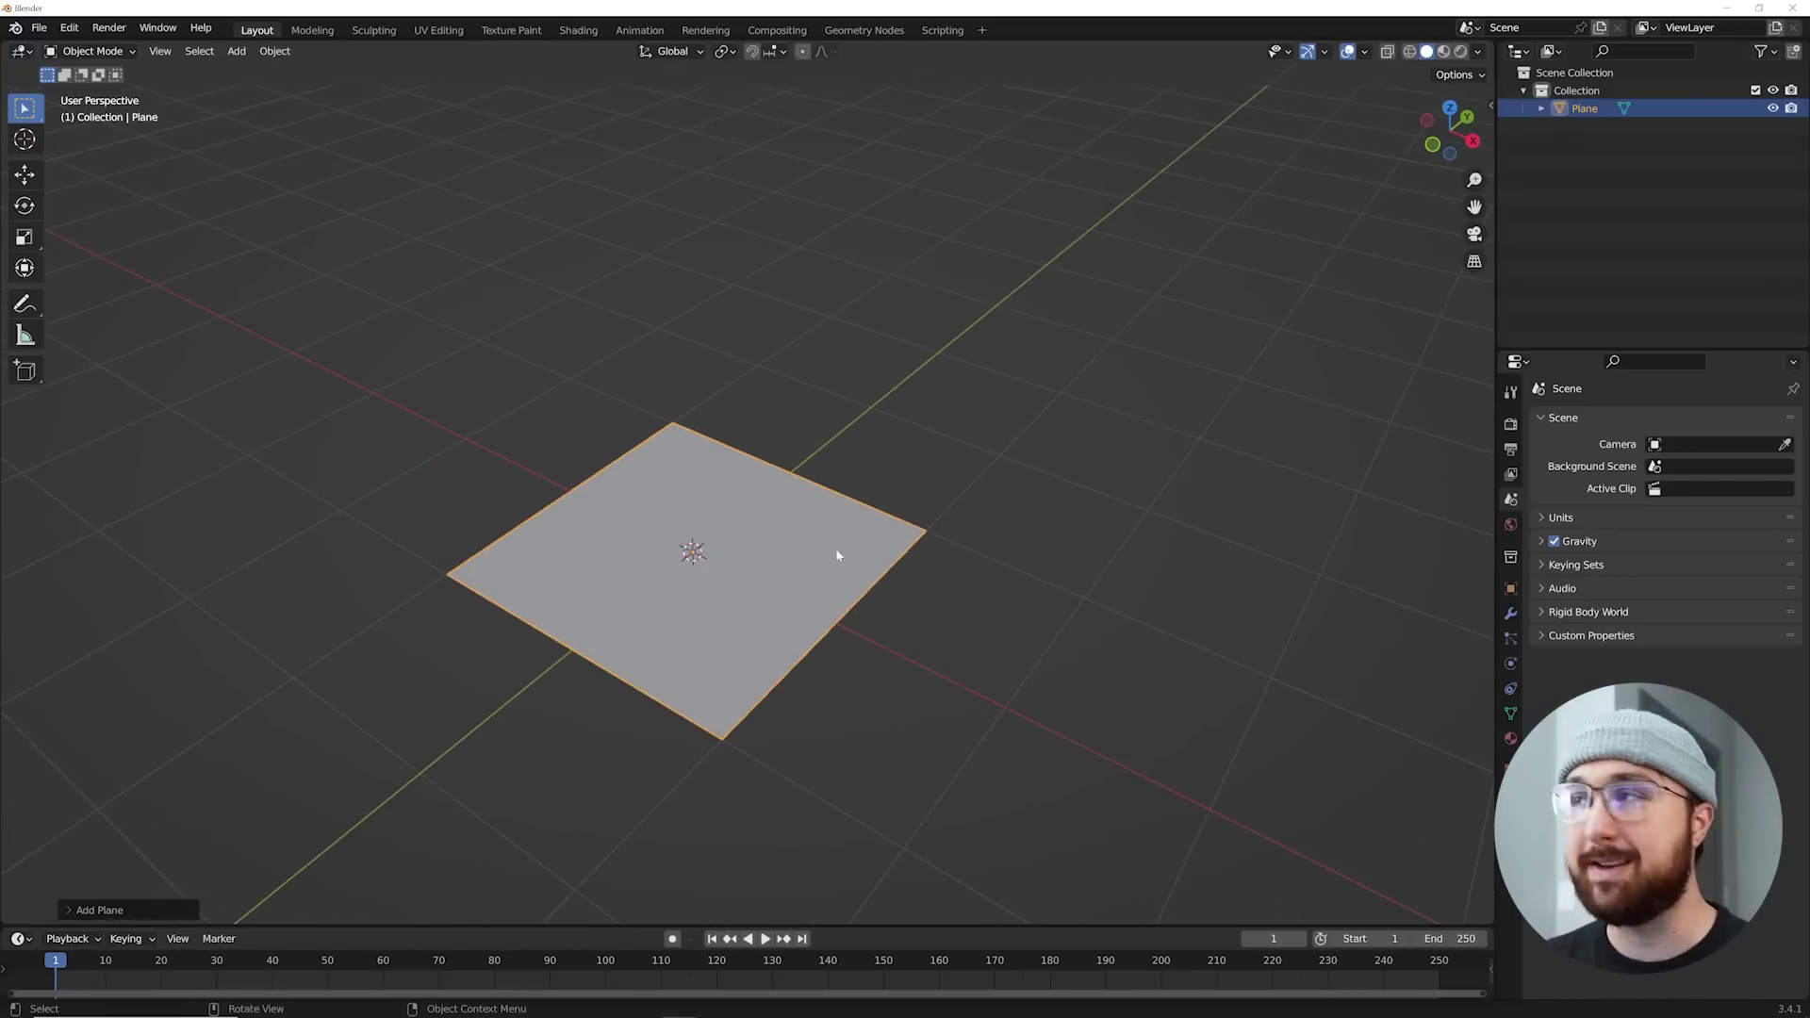
# Step: Switch to the Geometry Nodes workspace, close the spreadsheet area and create a new geometry node tree for the plane
pyautogui.click(860, 31)
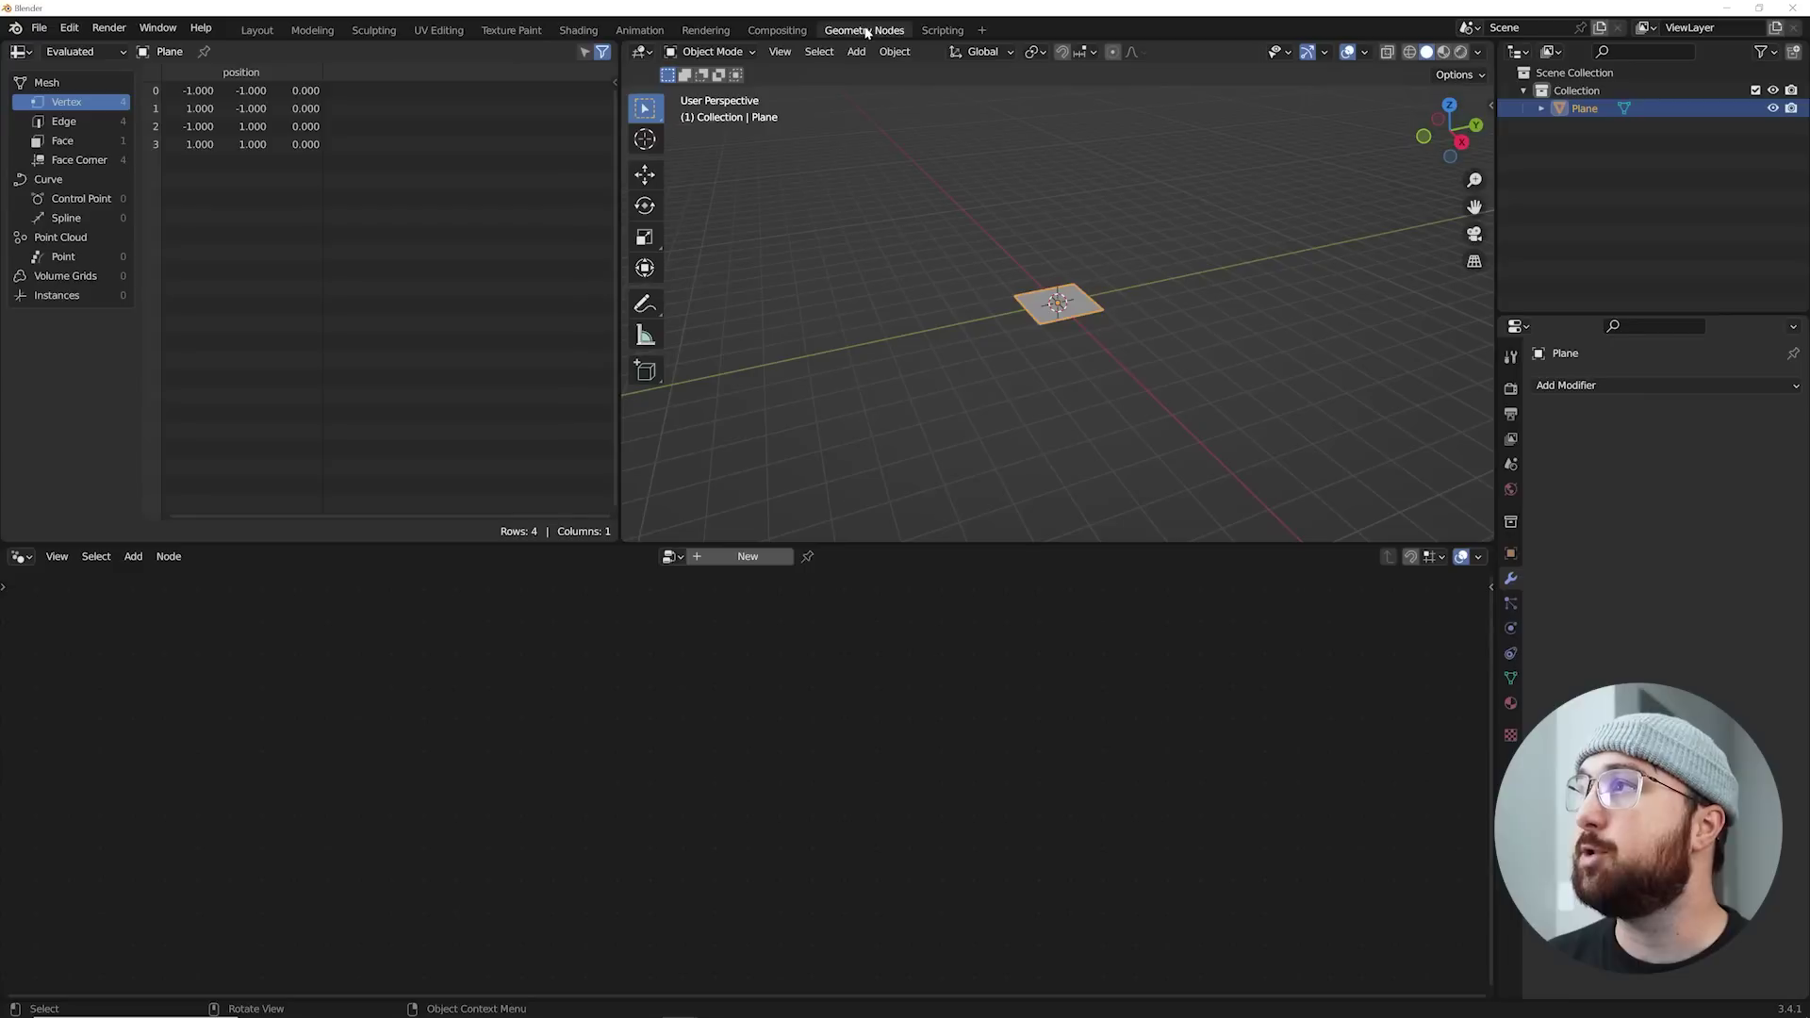
pyautogui.moveTo(592, 536); pyautogui.dragTo(499, 532)
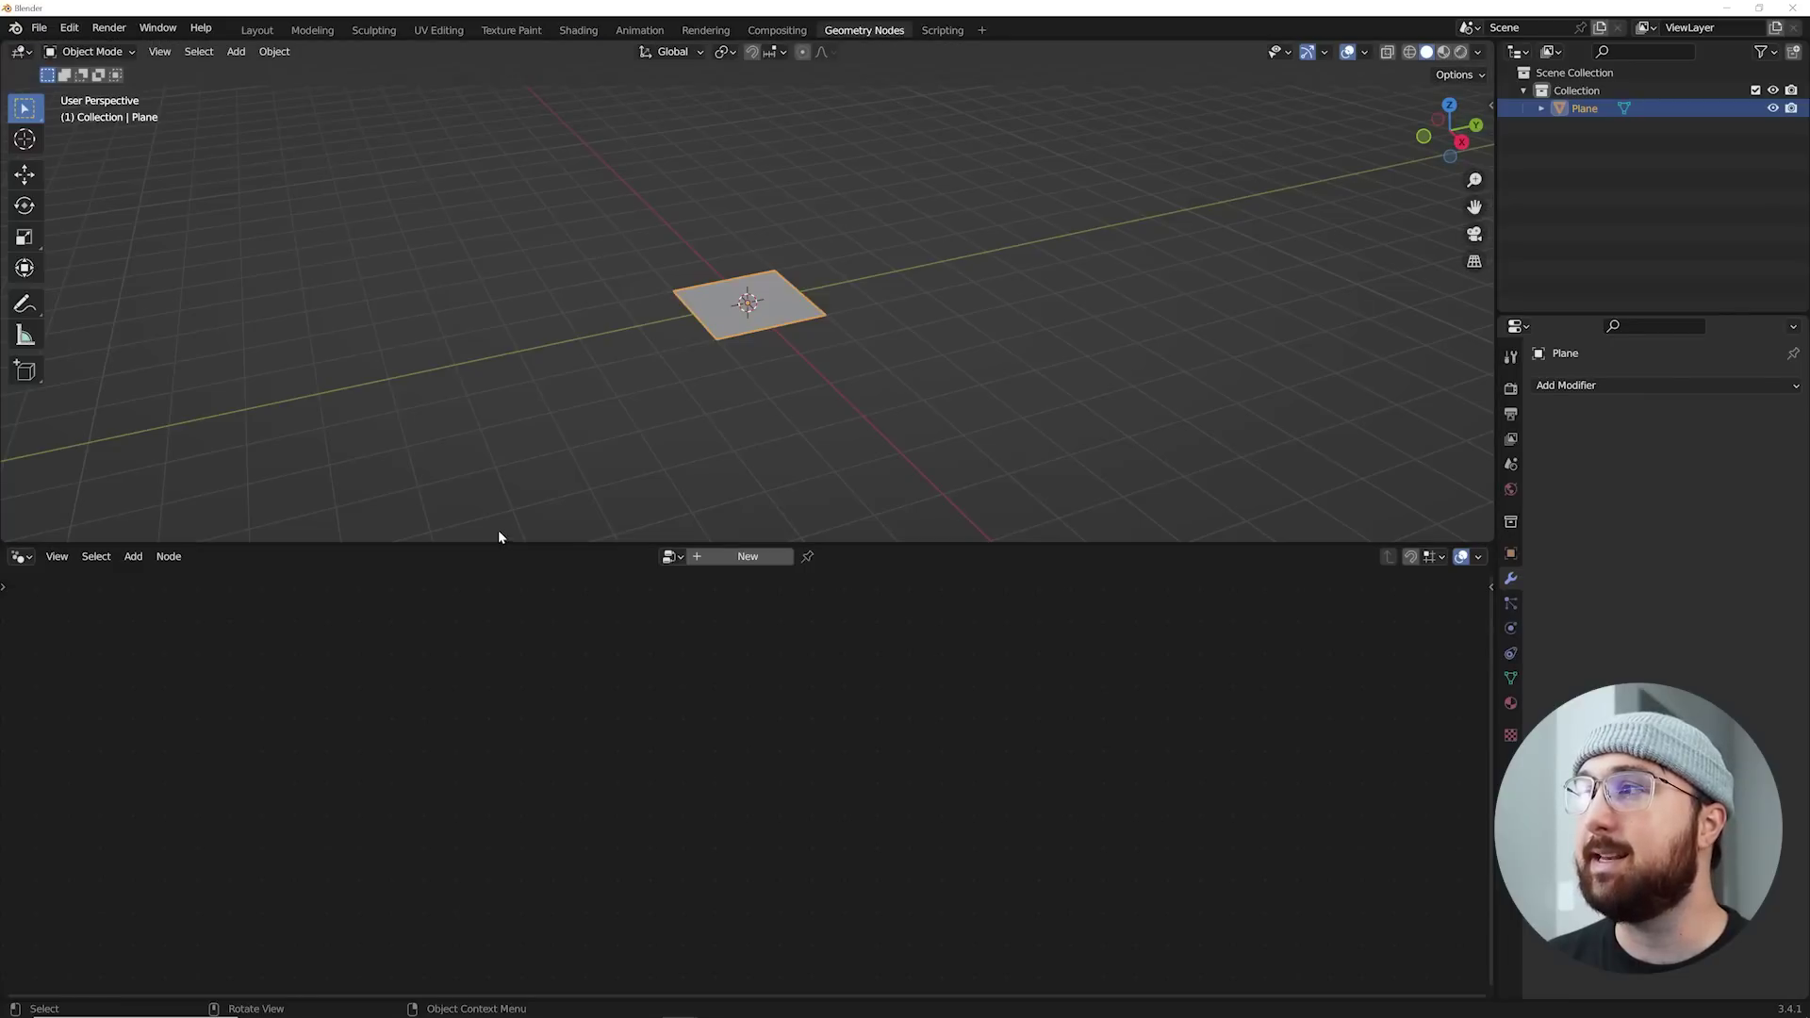
pyautogui.scroll(4, 853, 406)
pyautogui.scroll(-1, 852, 406)
pyautogui.click(746, 557)
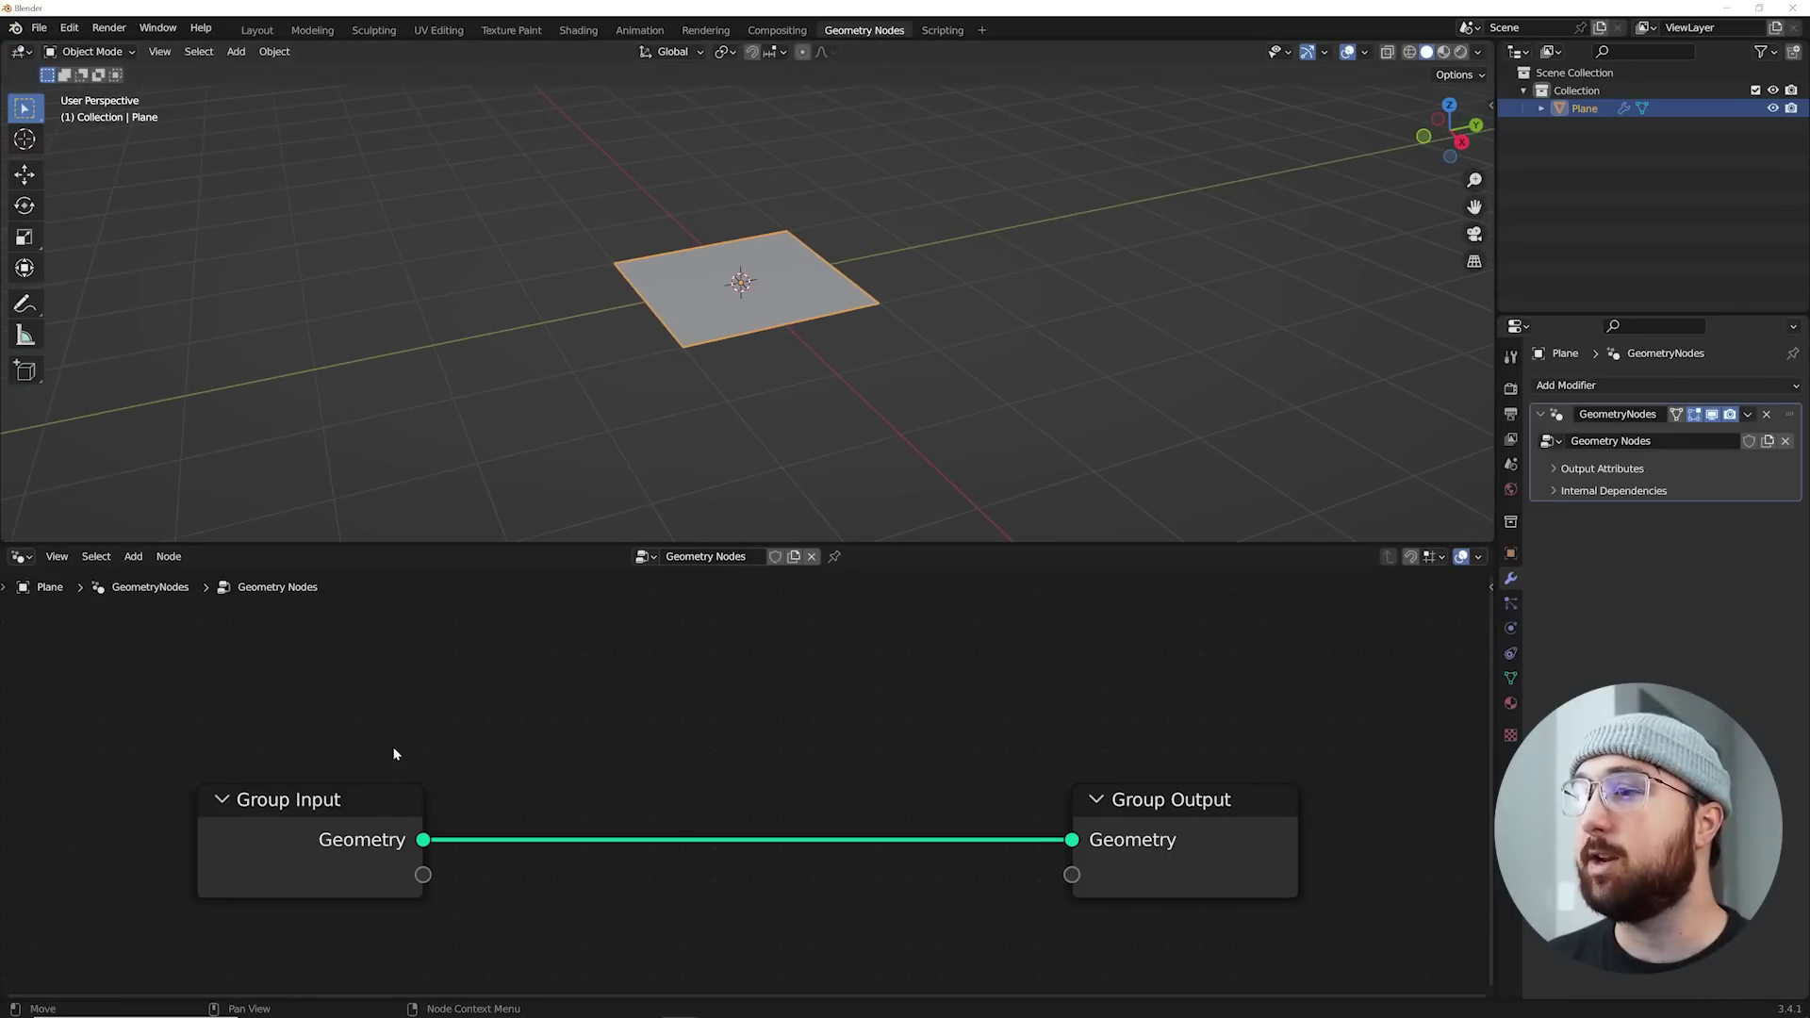
# Step: Replace the Group Input node with a Grid node and connect its Mesh output to the Group Output's Geometry
pyautogui.click(283, 818)
pyautogui.press('x')
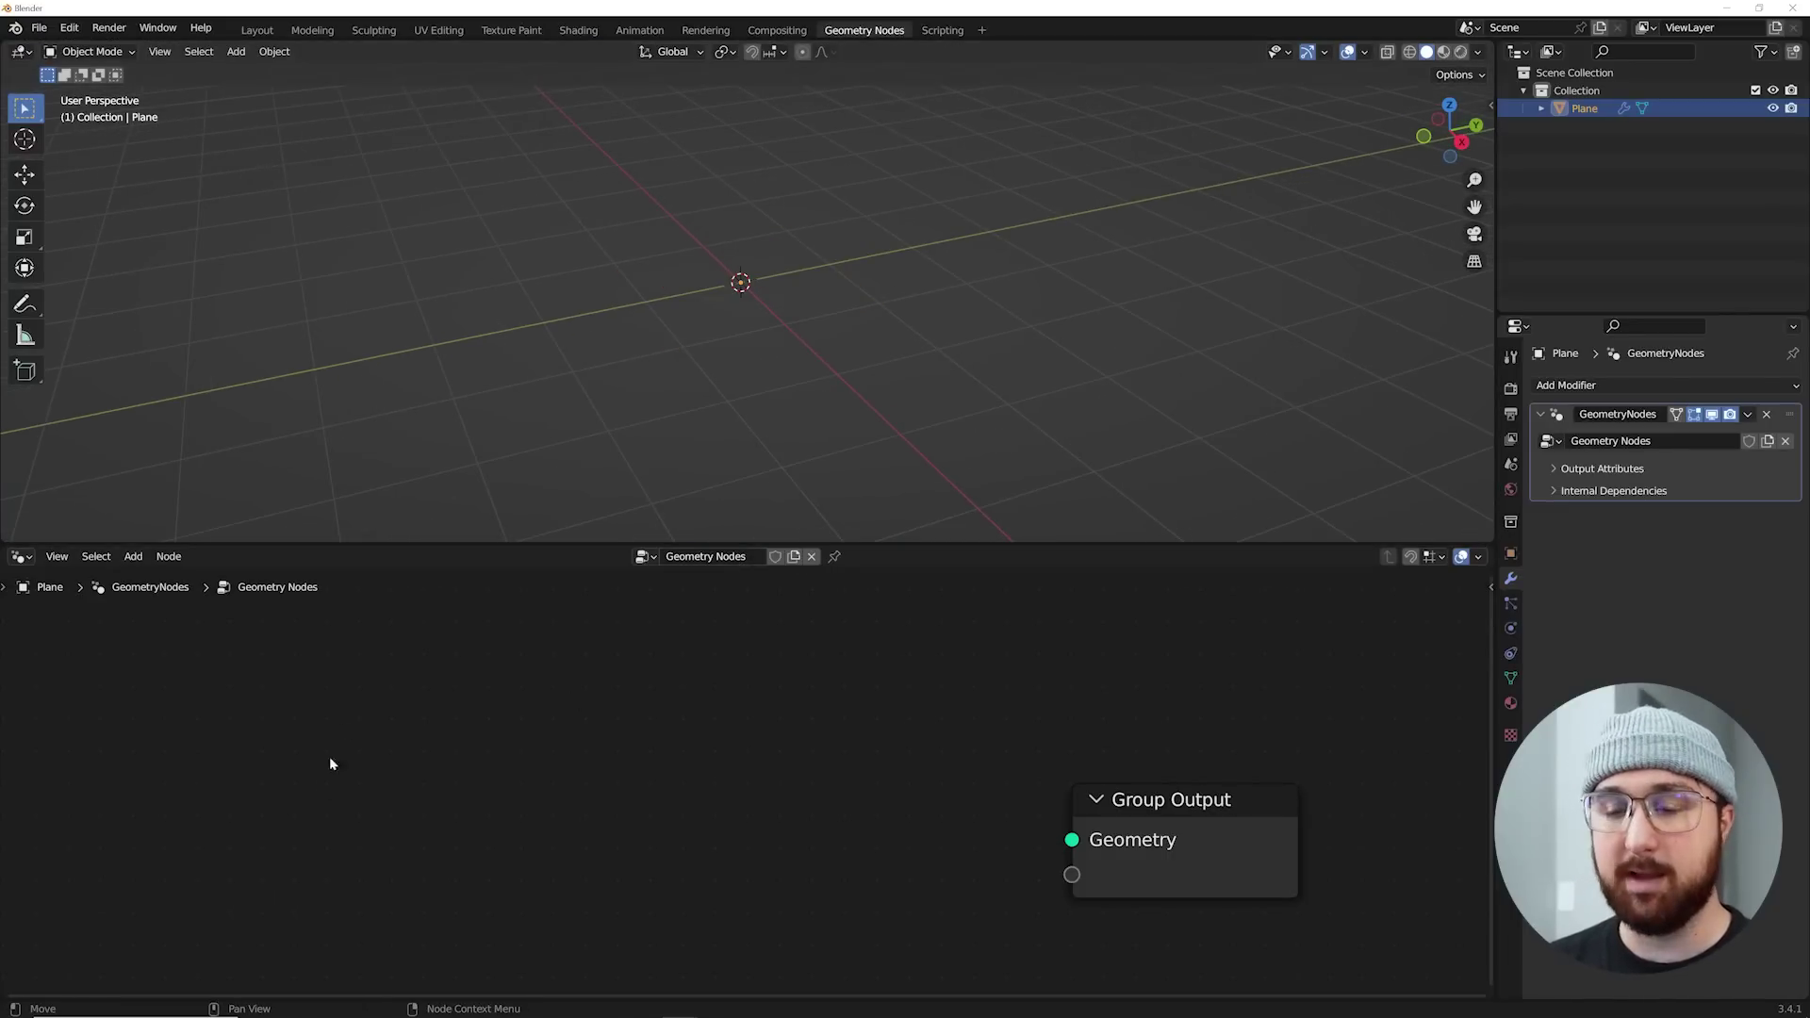
pyautogui.hotkey('shift', 'a')
pyautogui.moveTo(345, 723)
pyautogui.click(299, 530)
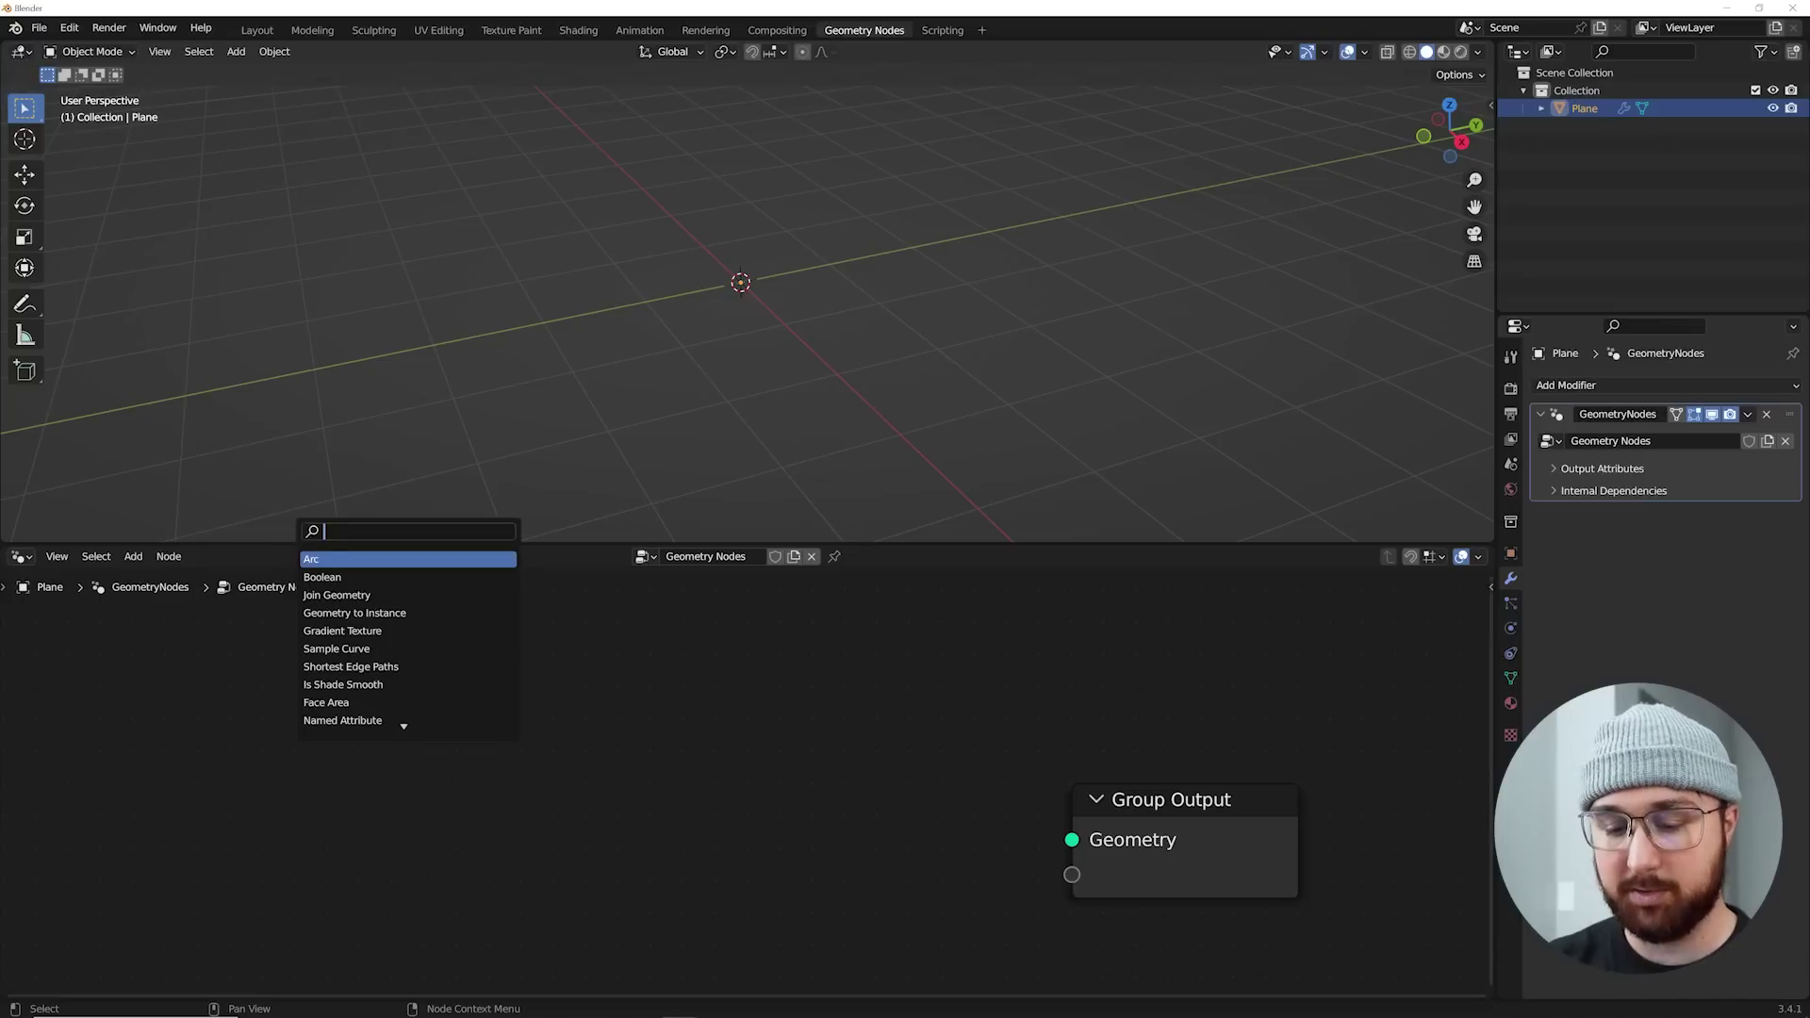
pyautogui.write('grisd')
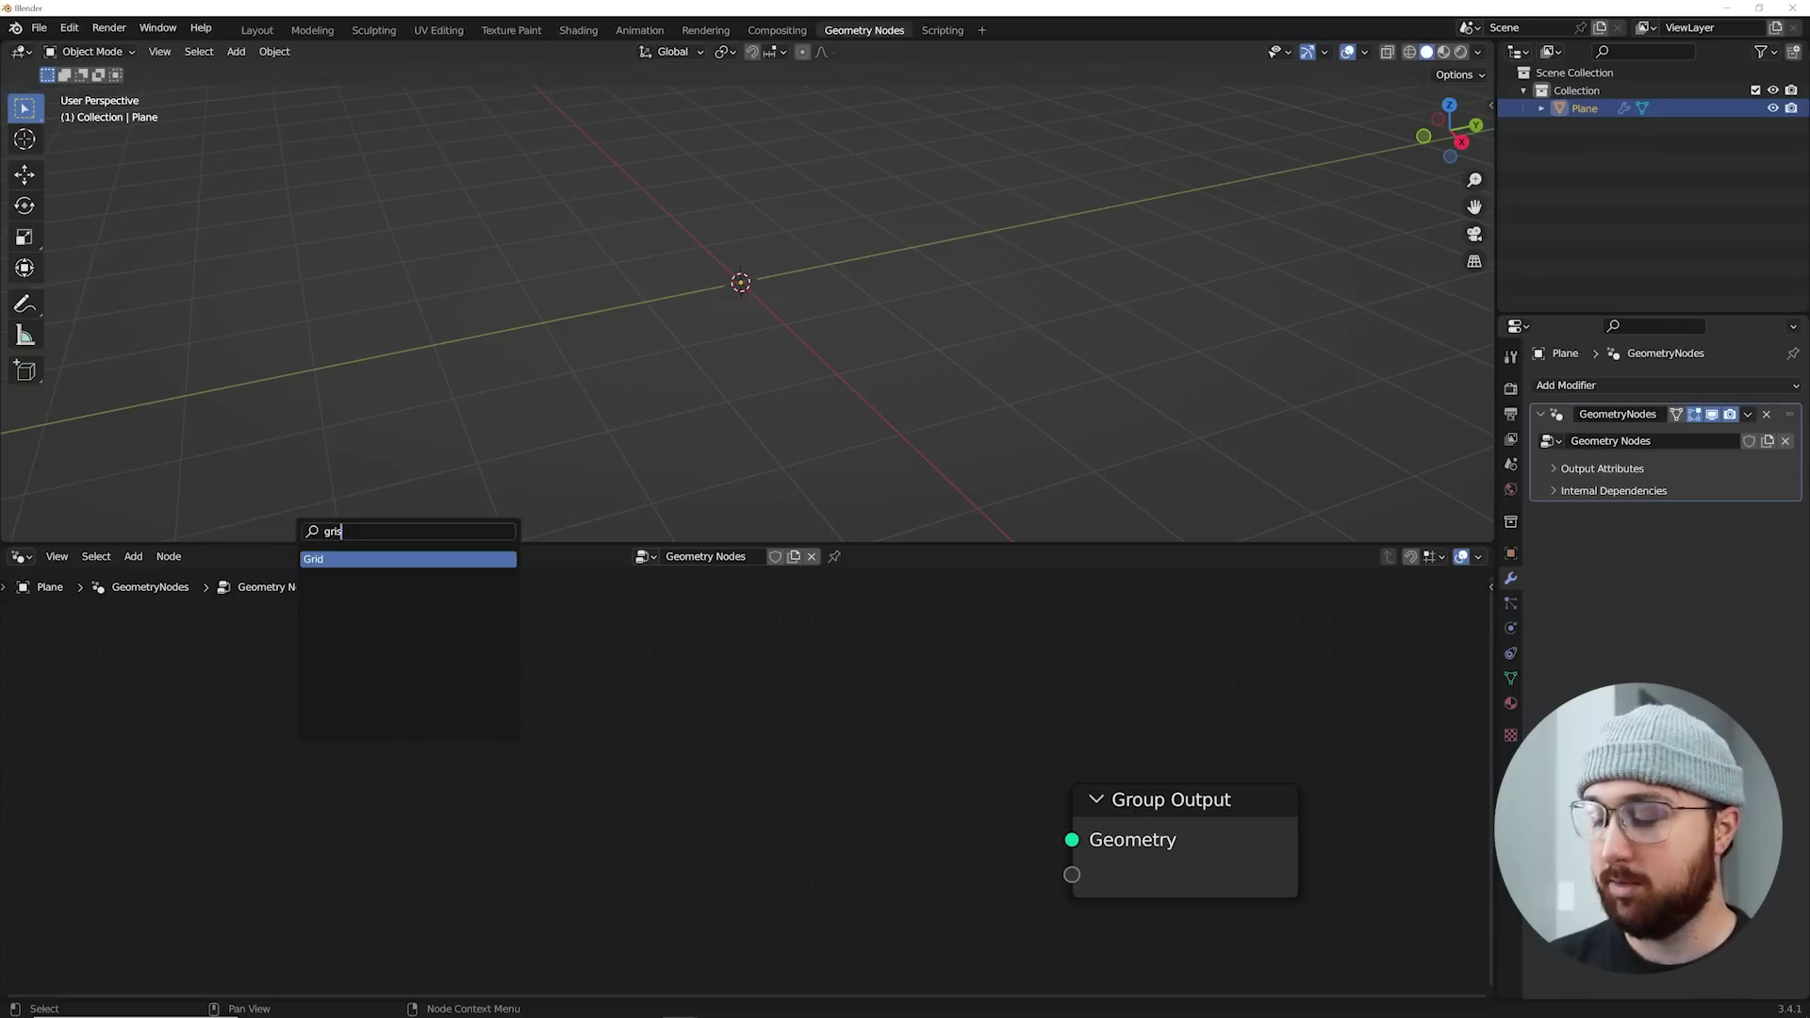
pyautogui.press('Return')
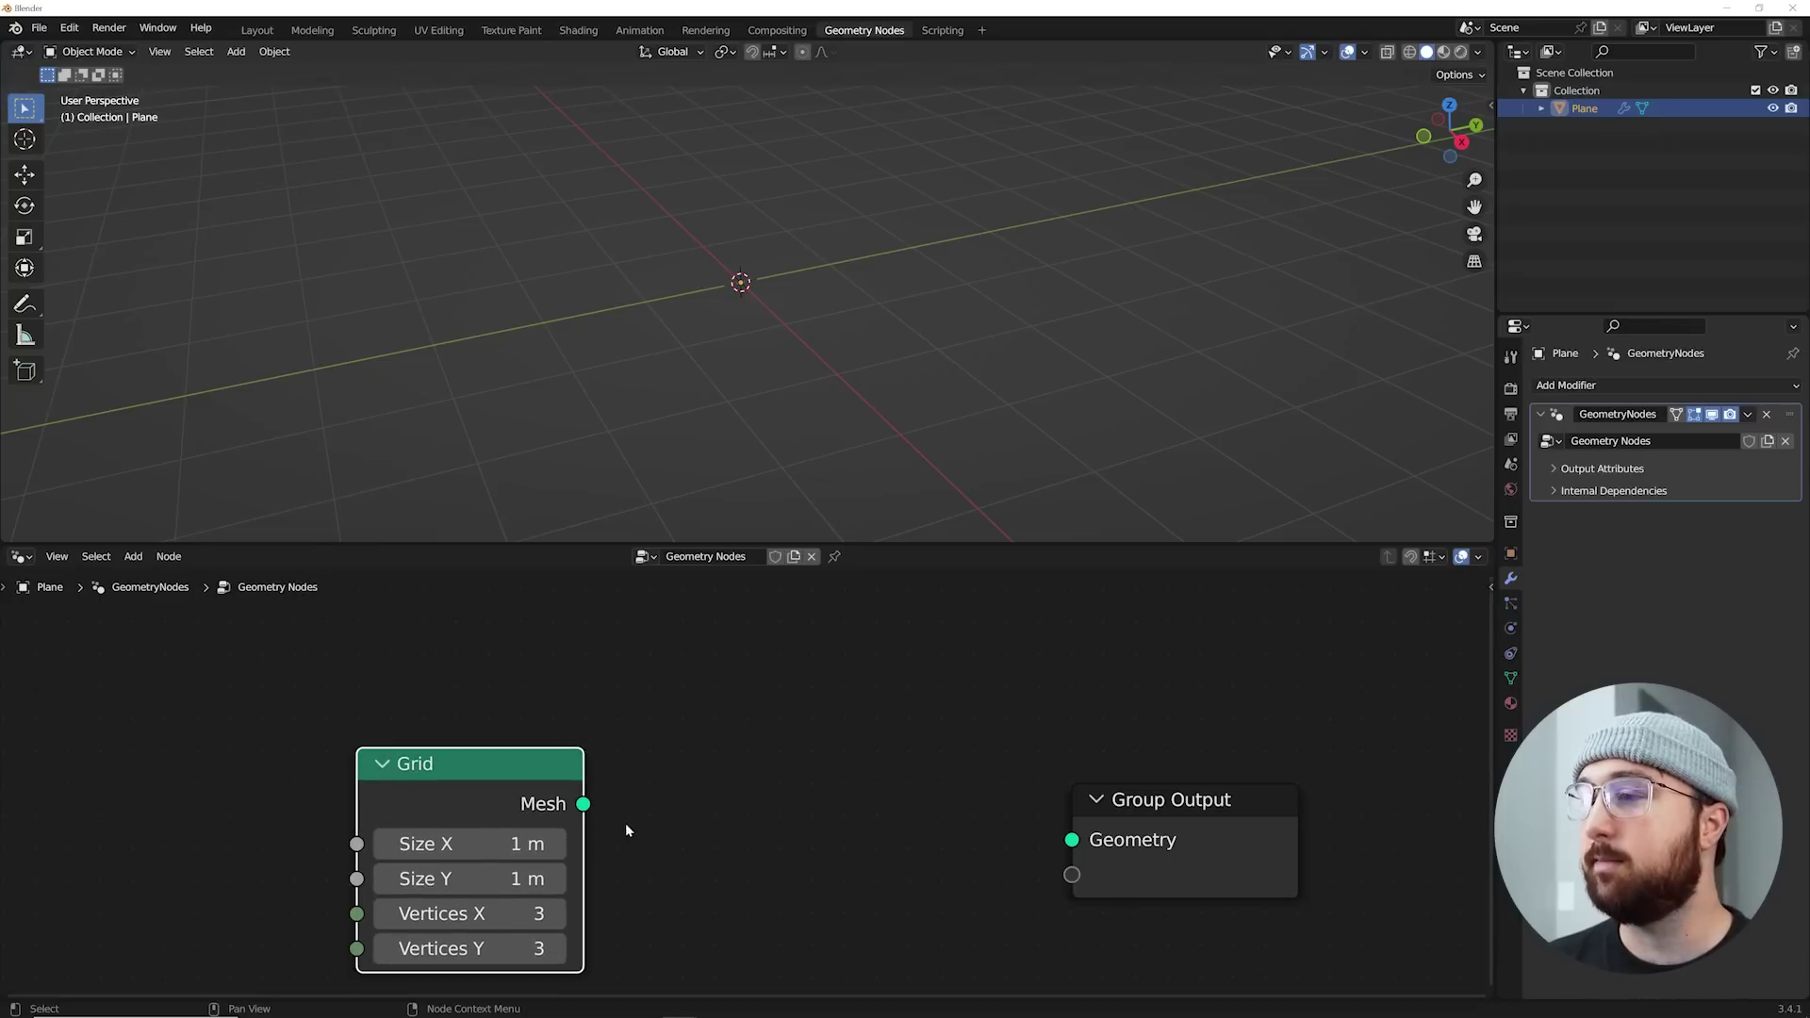
pyautogui.moveTo(1077, 855); pyautogui.dragTo(1075, 848)
# Step: Set the Grid node's Size X and Y to 5 m and its Vertices X and Y to 5
pyautogui.moveTo(472, 796)
pyautogui.mouseDown()
pyautogui.moveTo(456, 742)
pyautogui.moveTo(465, 826)
pyautogui.mouseUp()
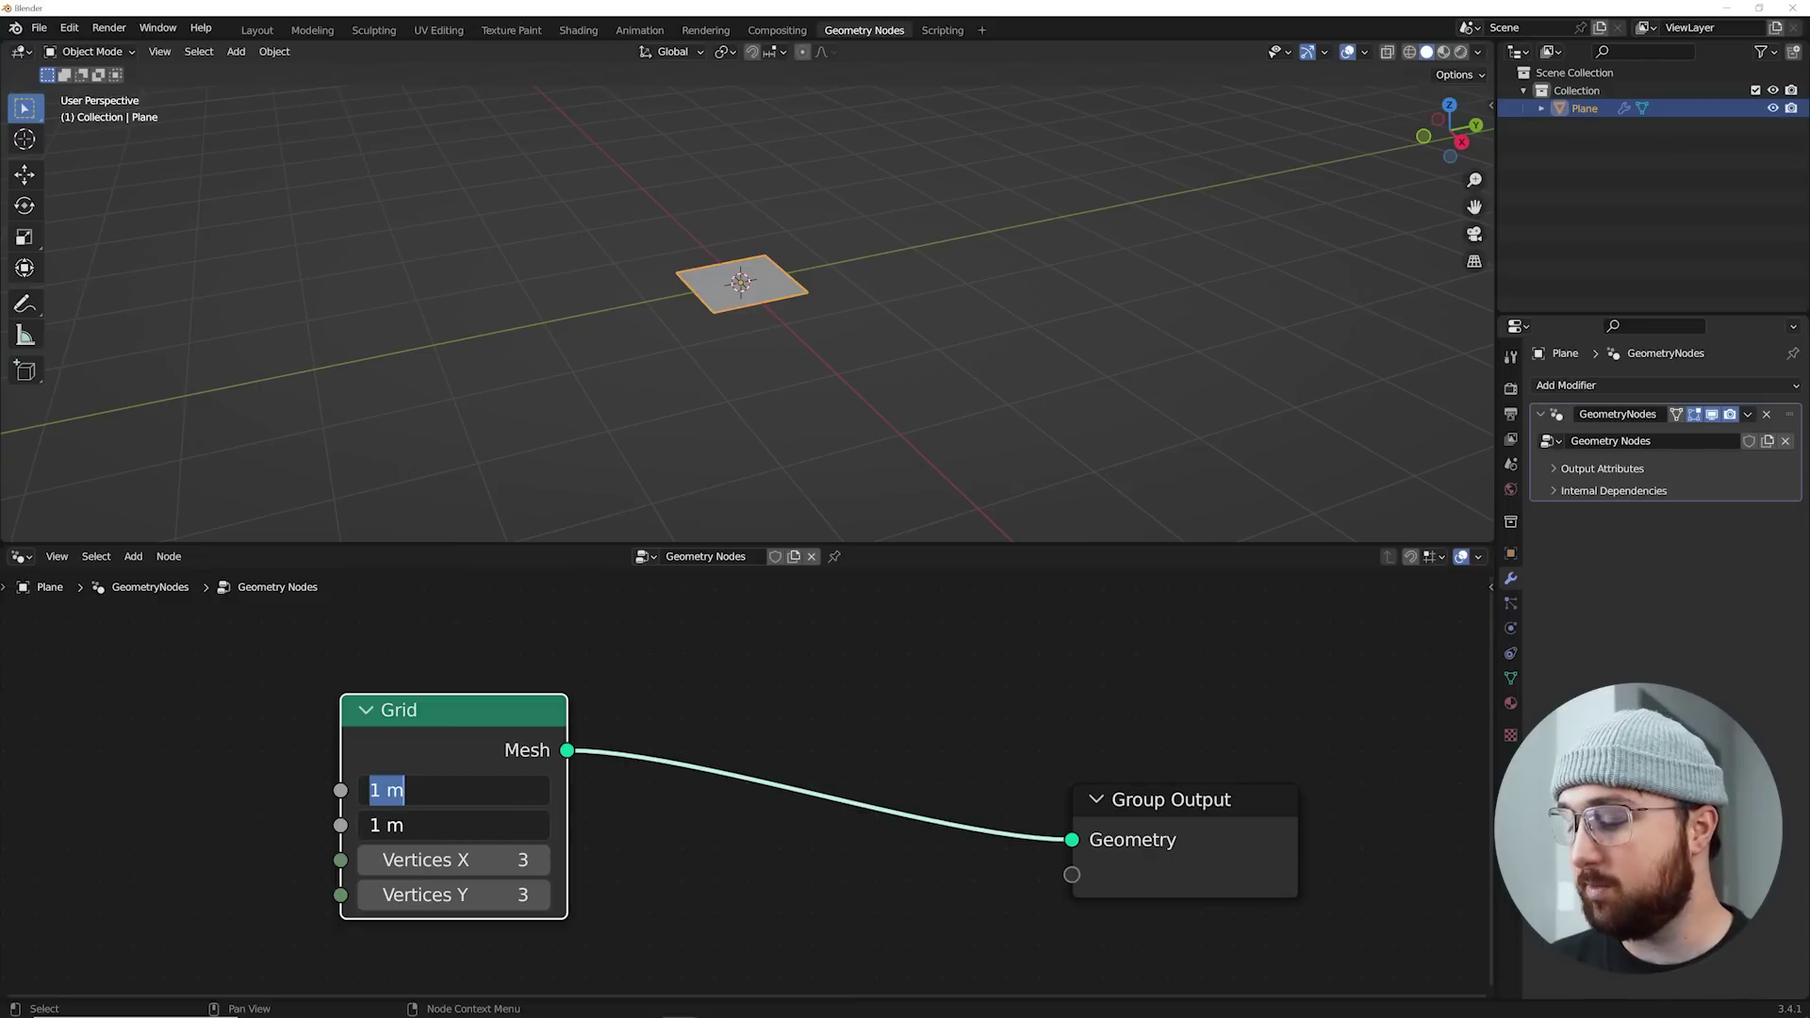
pyautogui.write('5')
pyautogui.press('Return')
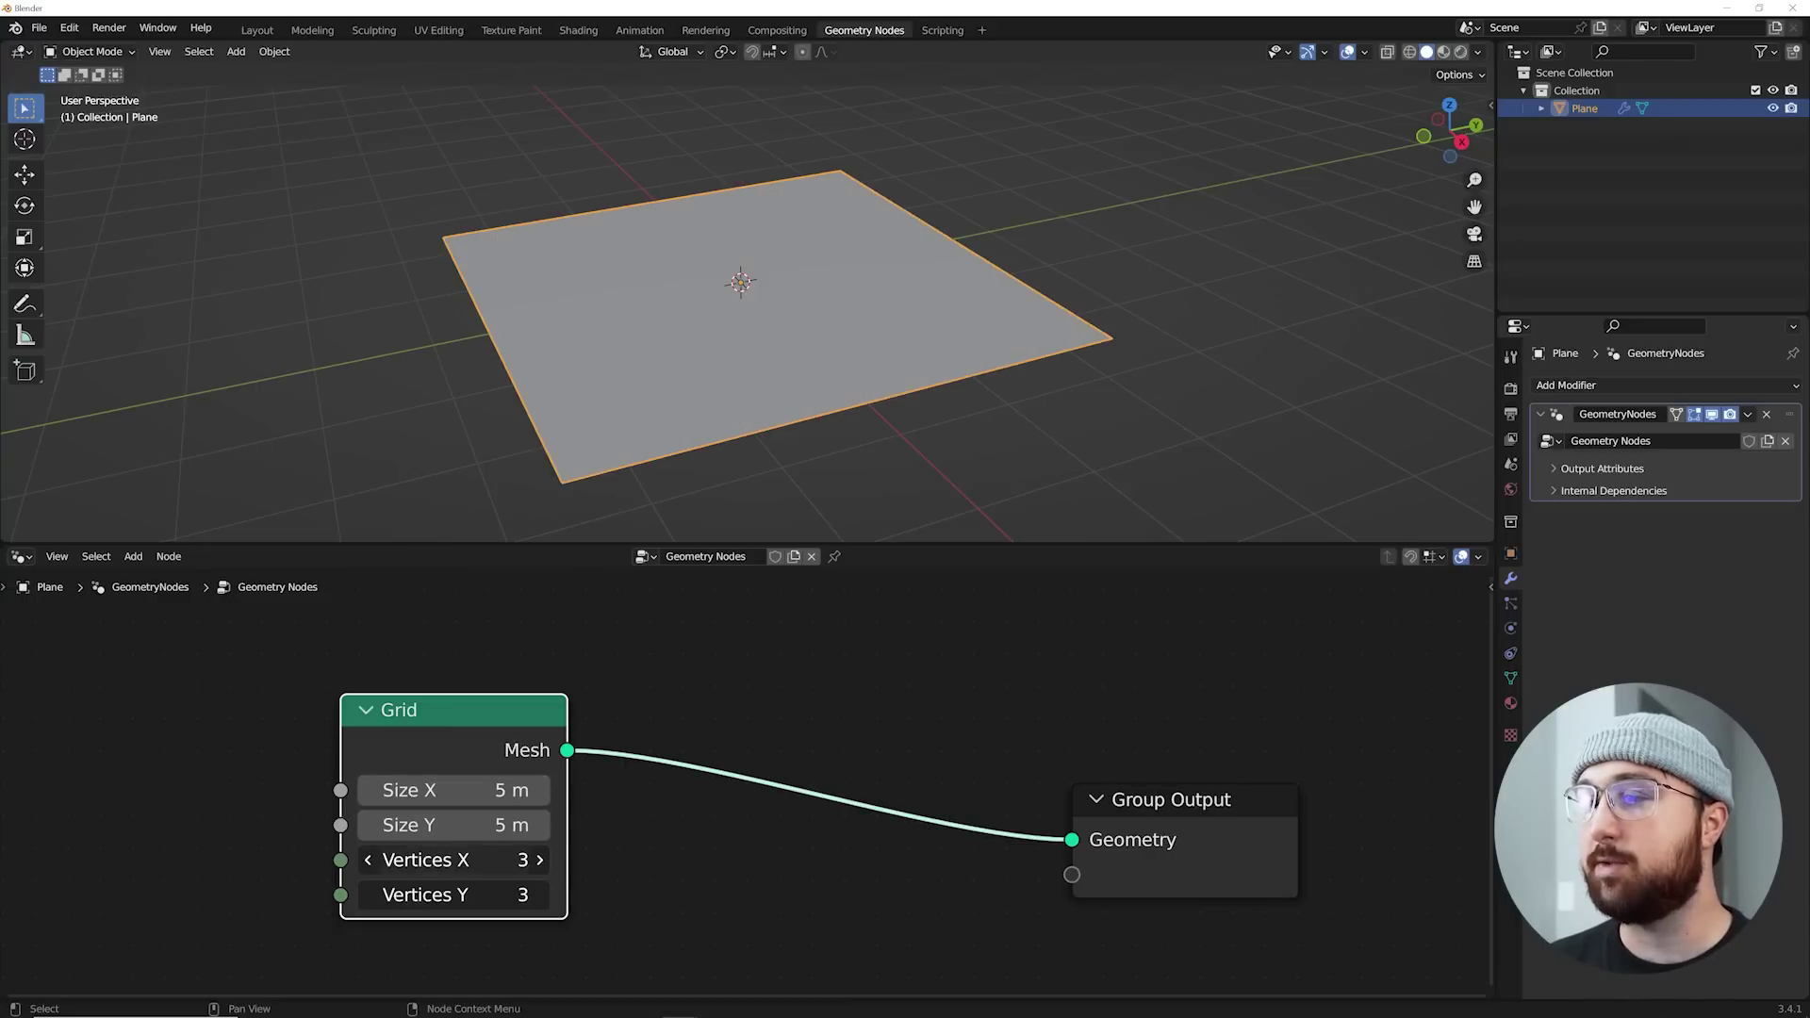
pyautogui.write('5')
pyautogui.press('Return')
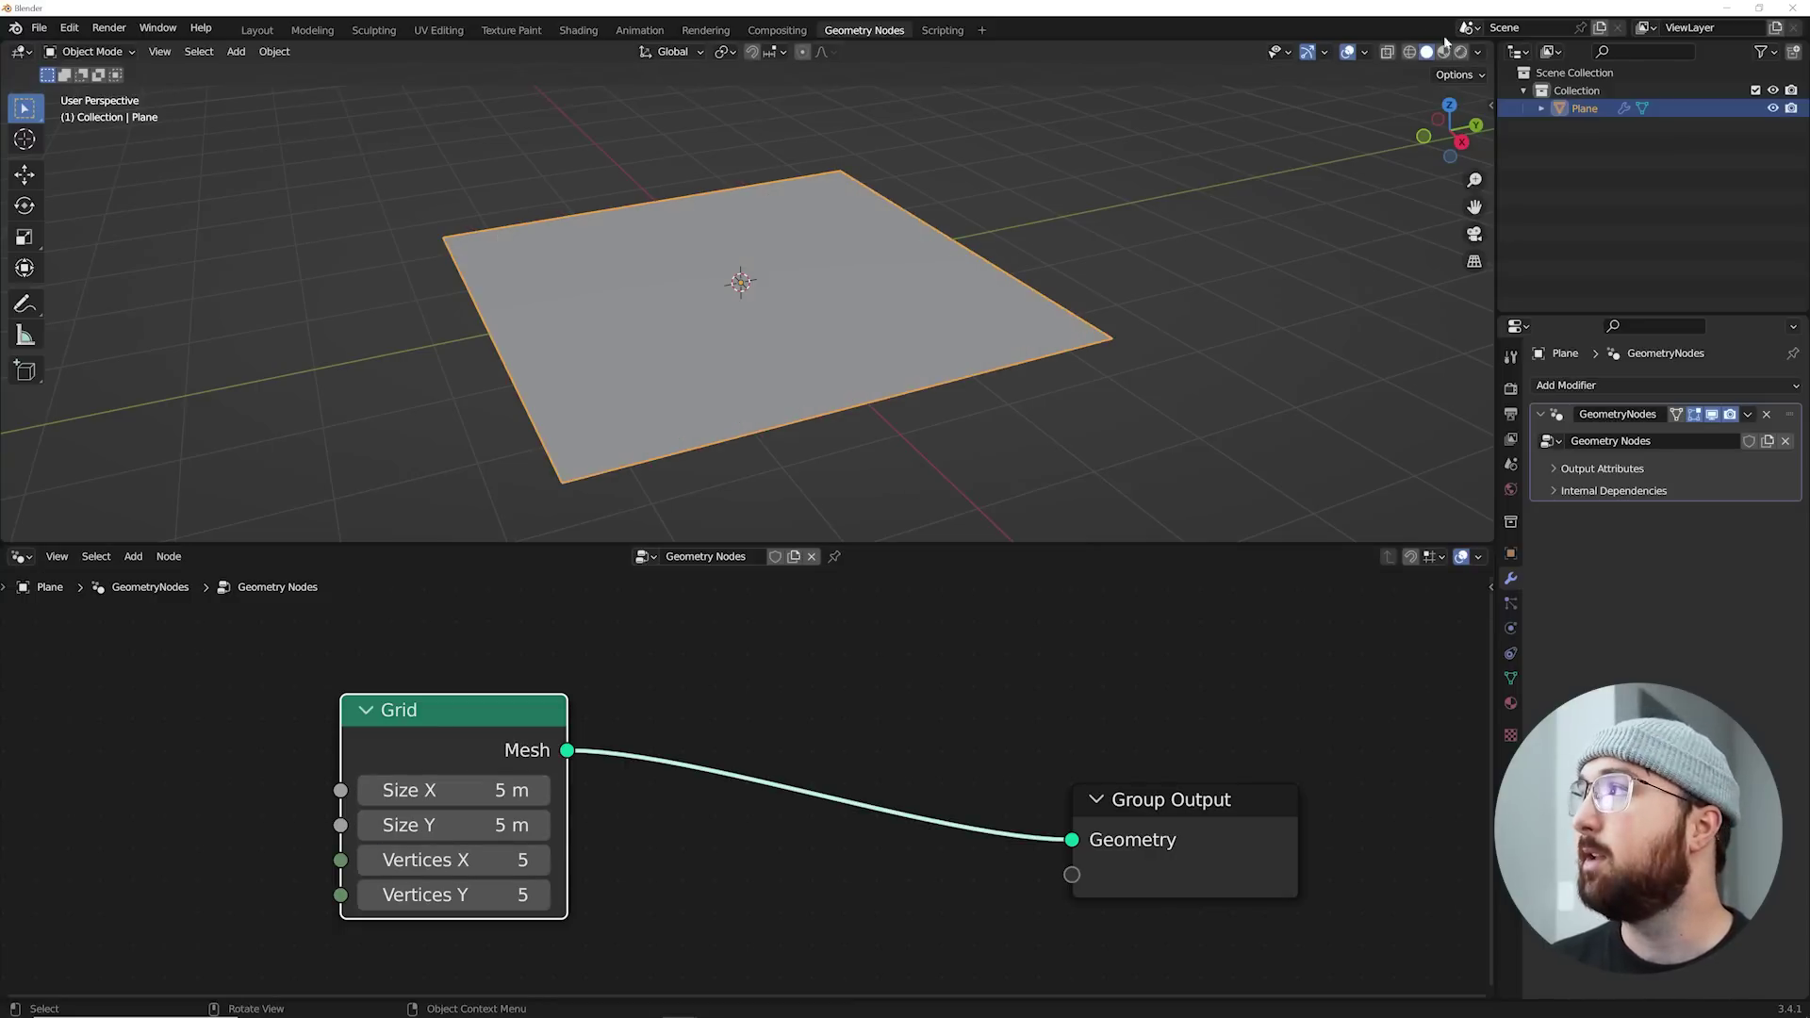
# Step: Examine the grid's subdivisions in wireframe display and return to solid shading
pyautogui.click(1410, 52)
pyautogui.moveTo(1046, 250); pyautogui.dragTo(1028, 388, button='middle')
pyautogui.scroll(-3, 791, 398)
pyautogui.moveTo(751, 220); pyautogui.dragTo(791, 298, button='middle')
pyautogui.click(1426, 52)
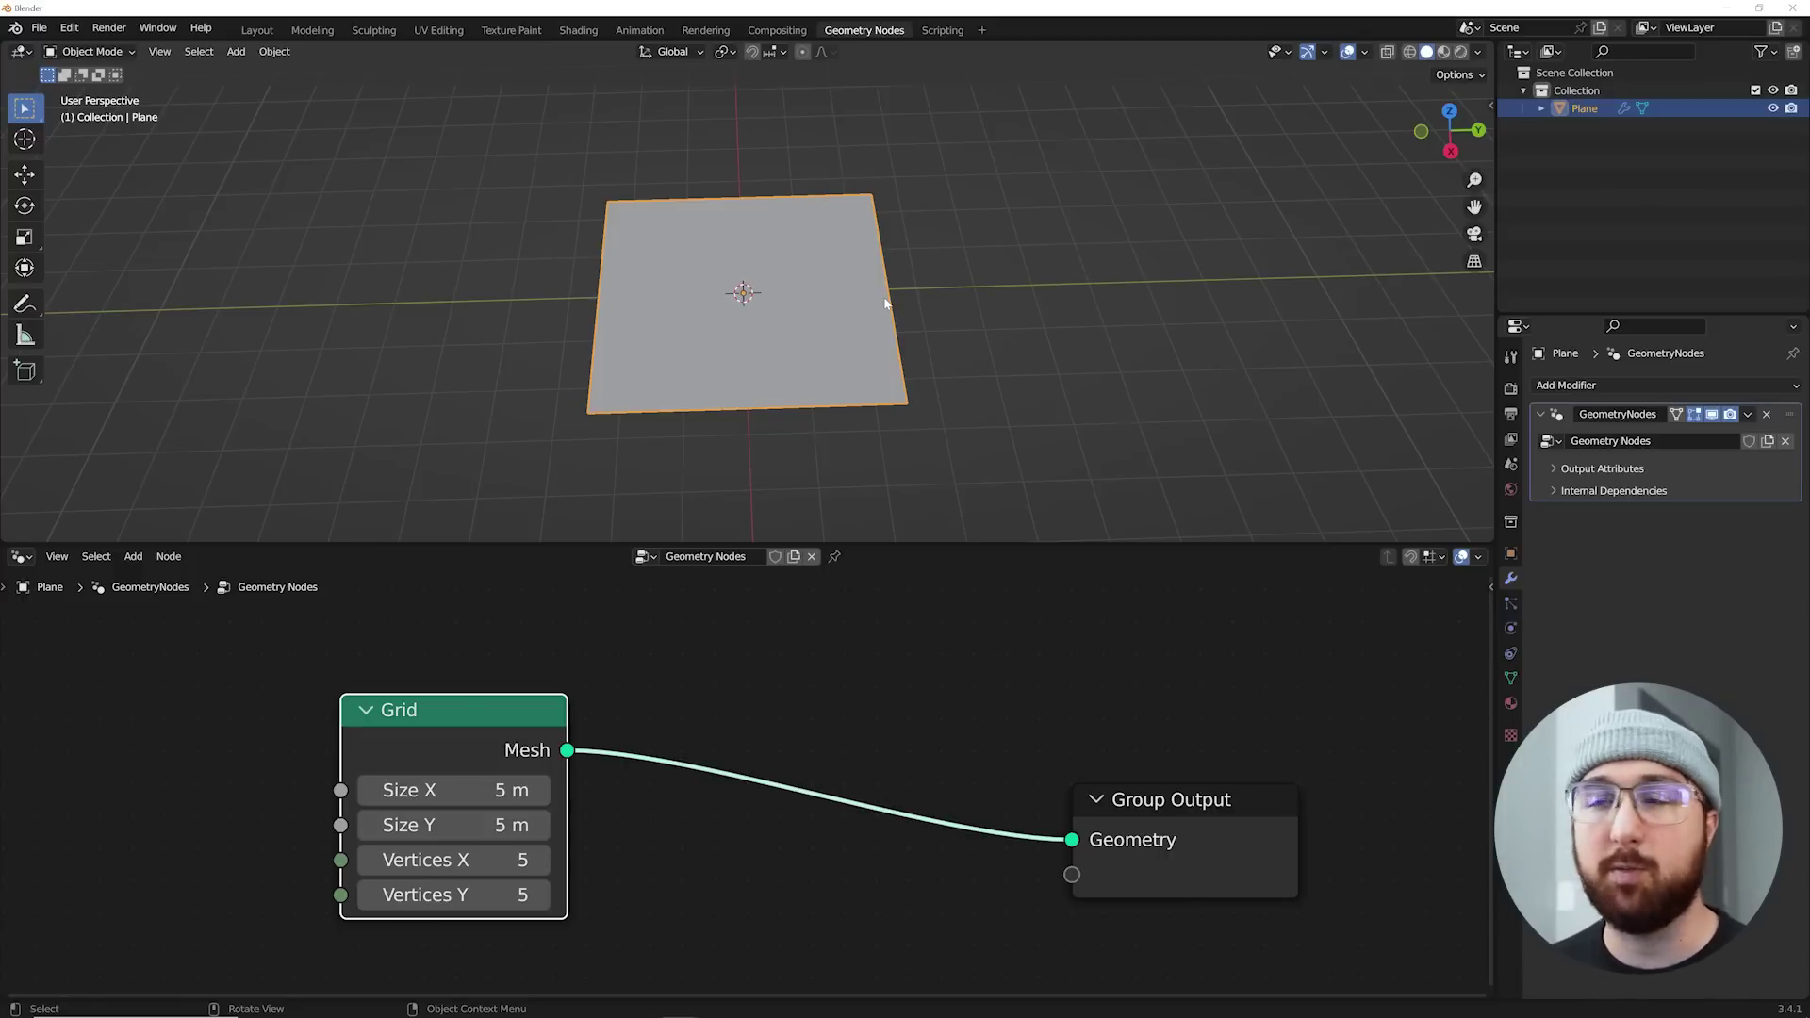
pyautogui.click(1409, 52)
pyautogui.moveTo(849, 151); pyautogui.dragTo(868, 213, button='middle')
pyautogui.scroll(1, 792, 296)
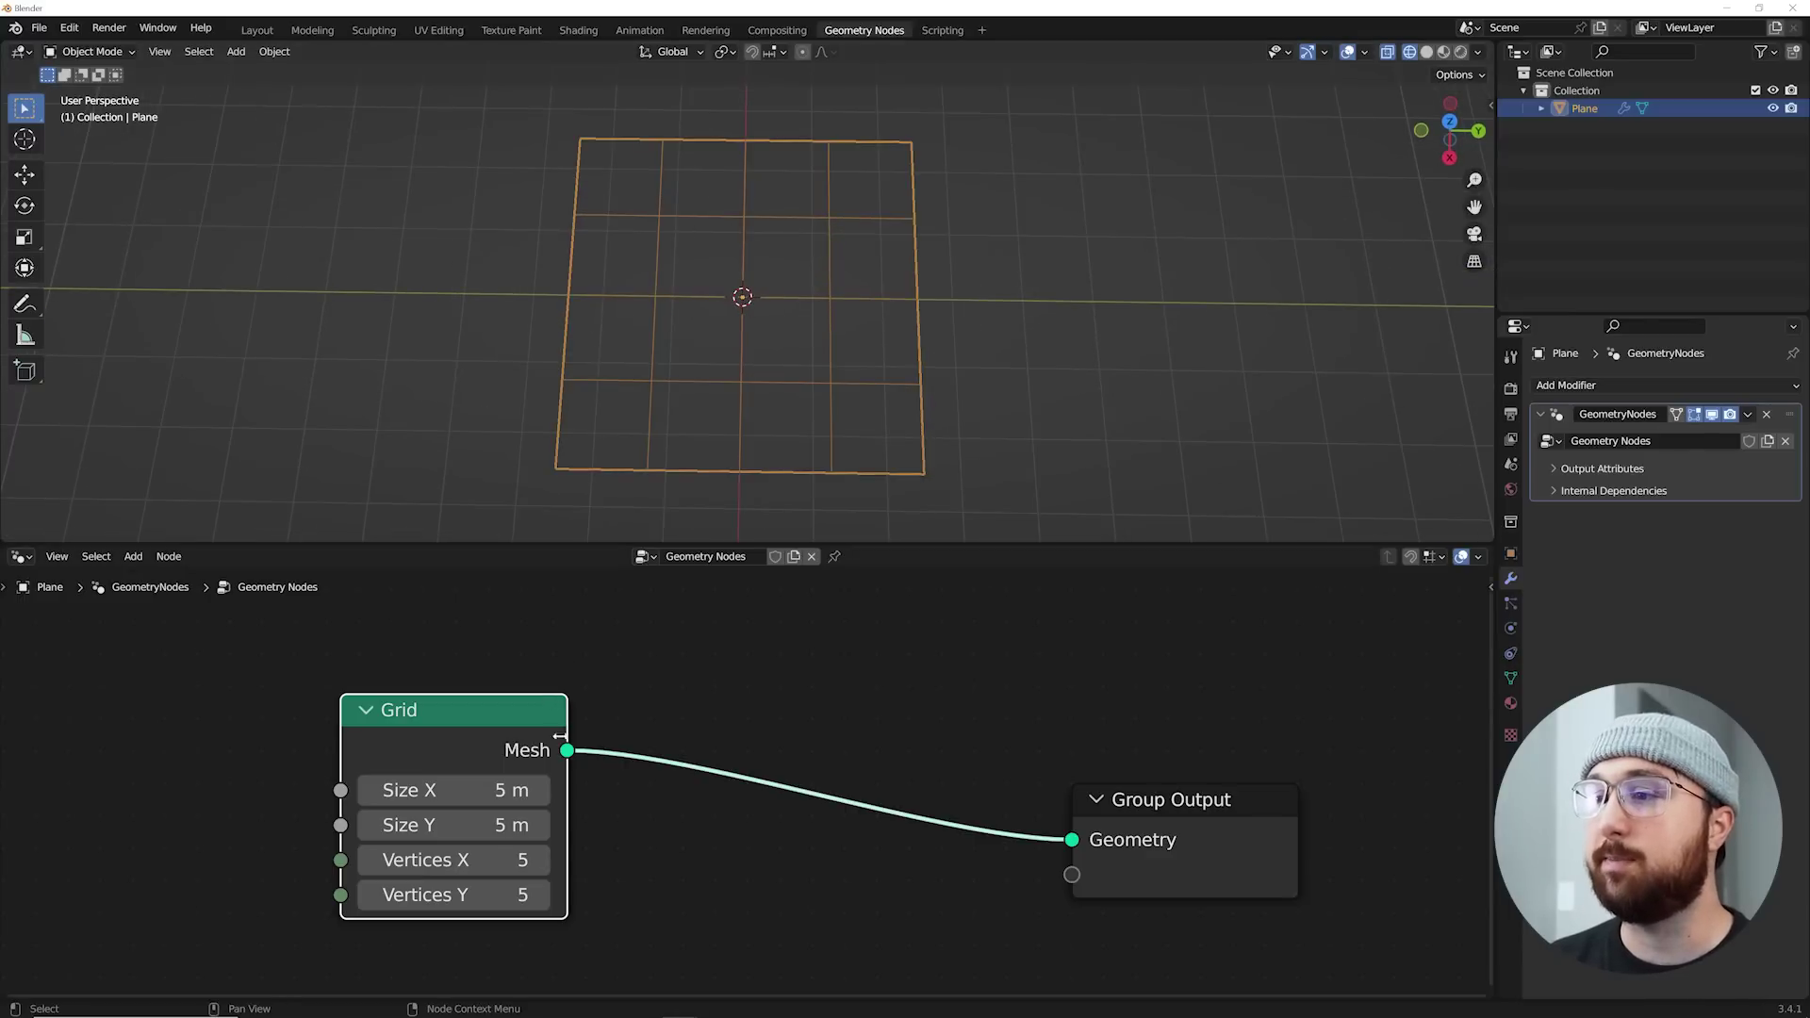
pyautogui.moveTo(453, 860)
pyautogui.mouseDown()
pyautogui.moveTo(528, 860)
pyautogui.moveTo(471, 859)
pyautogui.mouseUp()
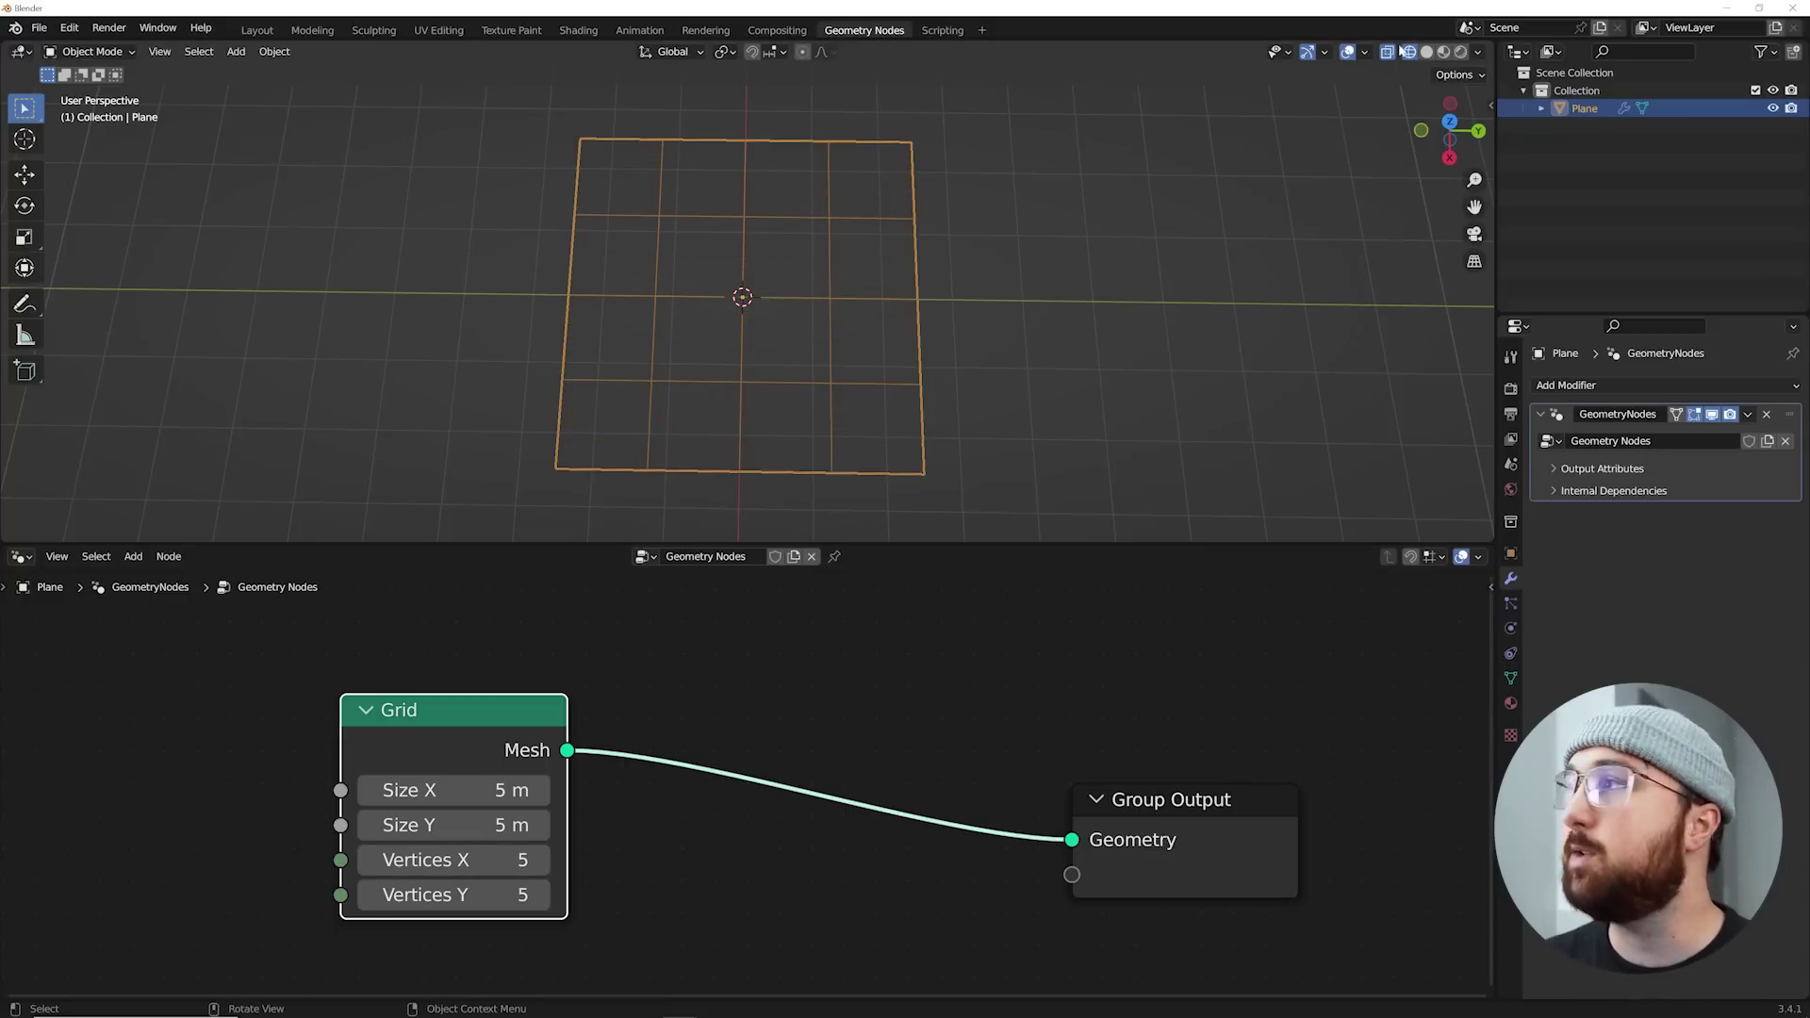
pyautogui.hotkey('shift', 'z')
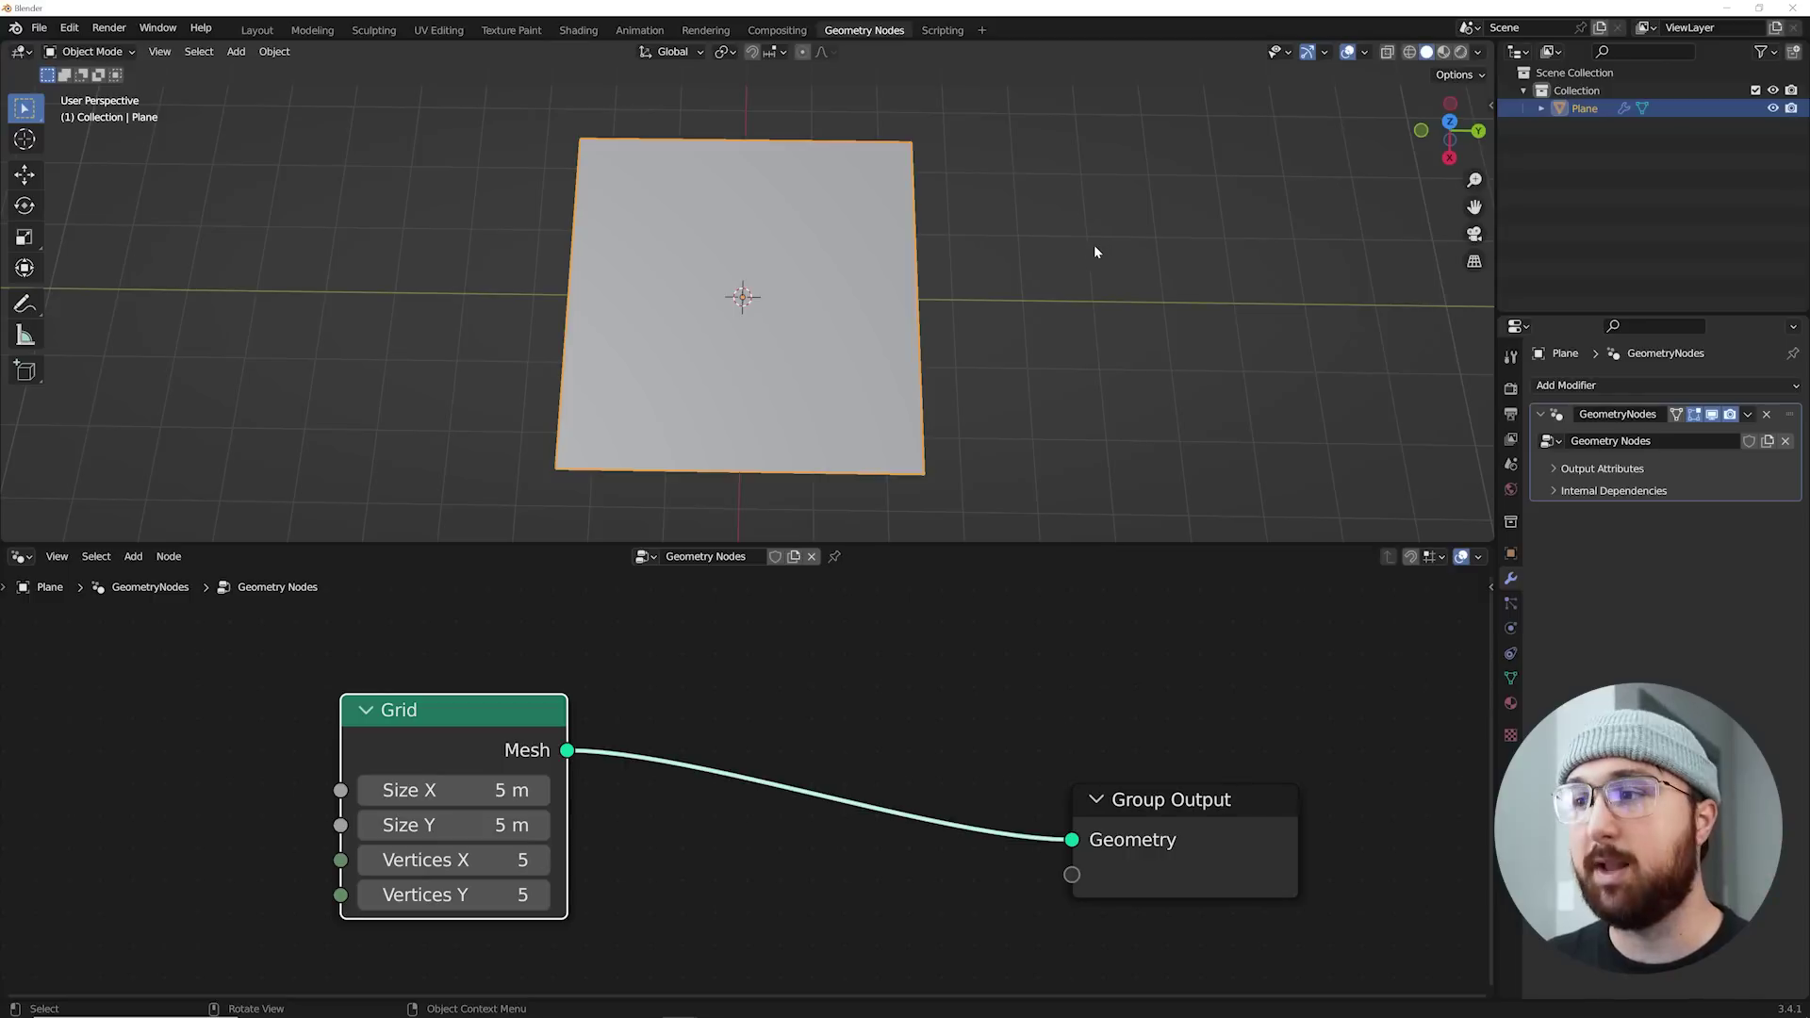
# Step: Insert an Instance on Points node on the link between the Grid and Group Output nodes
pyautogui.hotkey('shift', 'a')
pyautogui.click(760, 631)
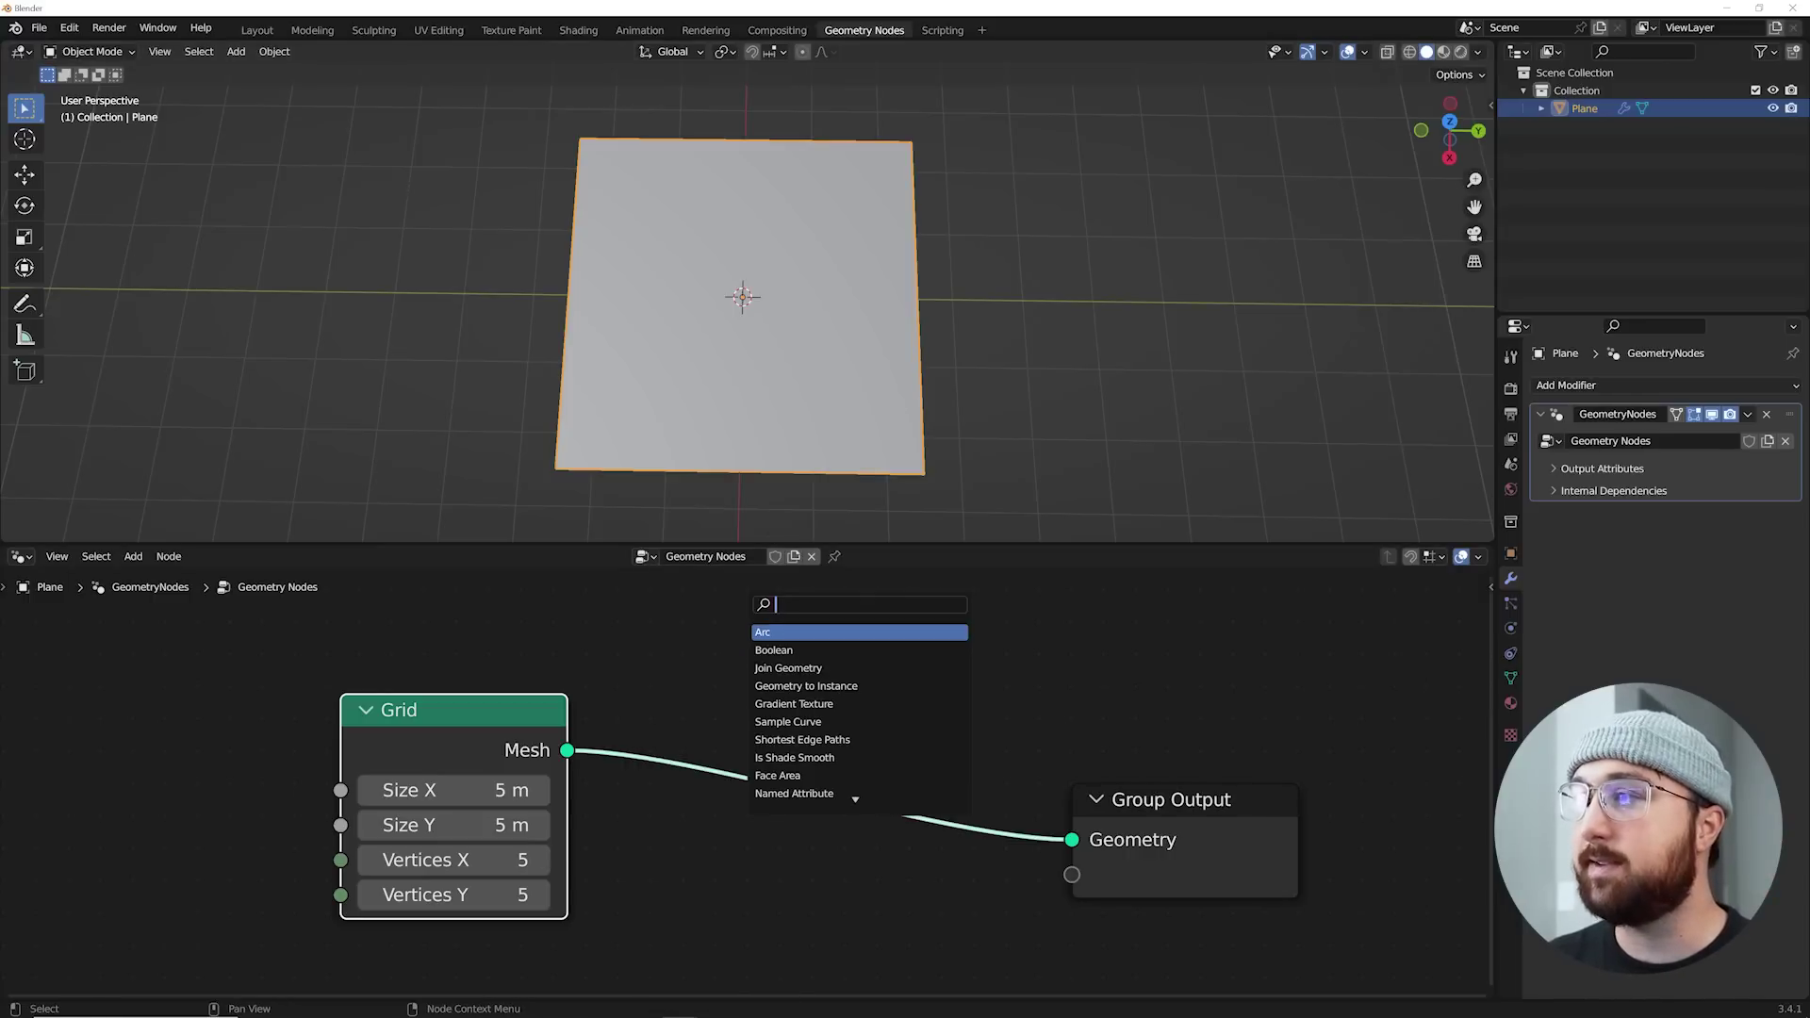
pyautogui.write('inst')
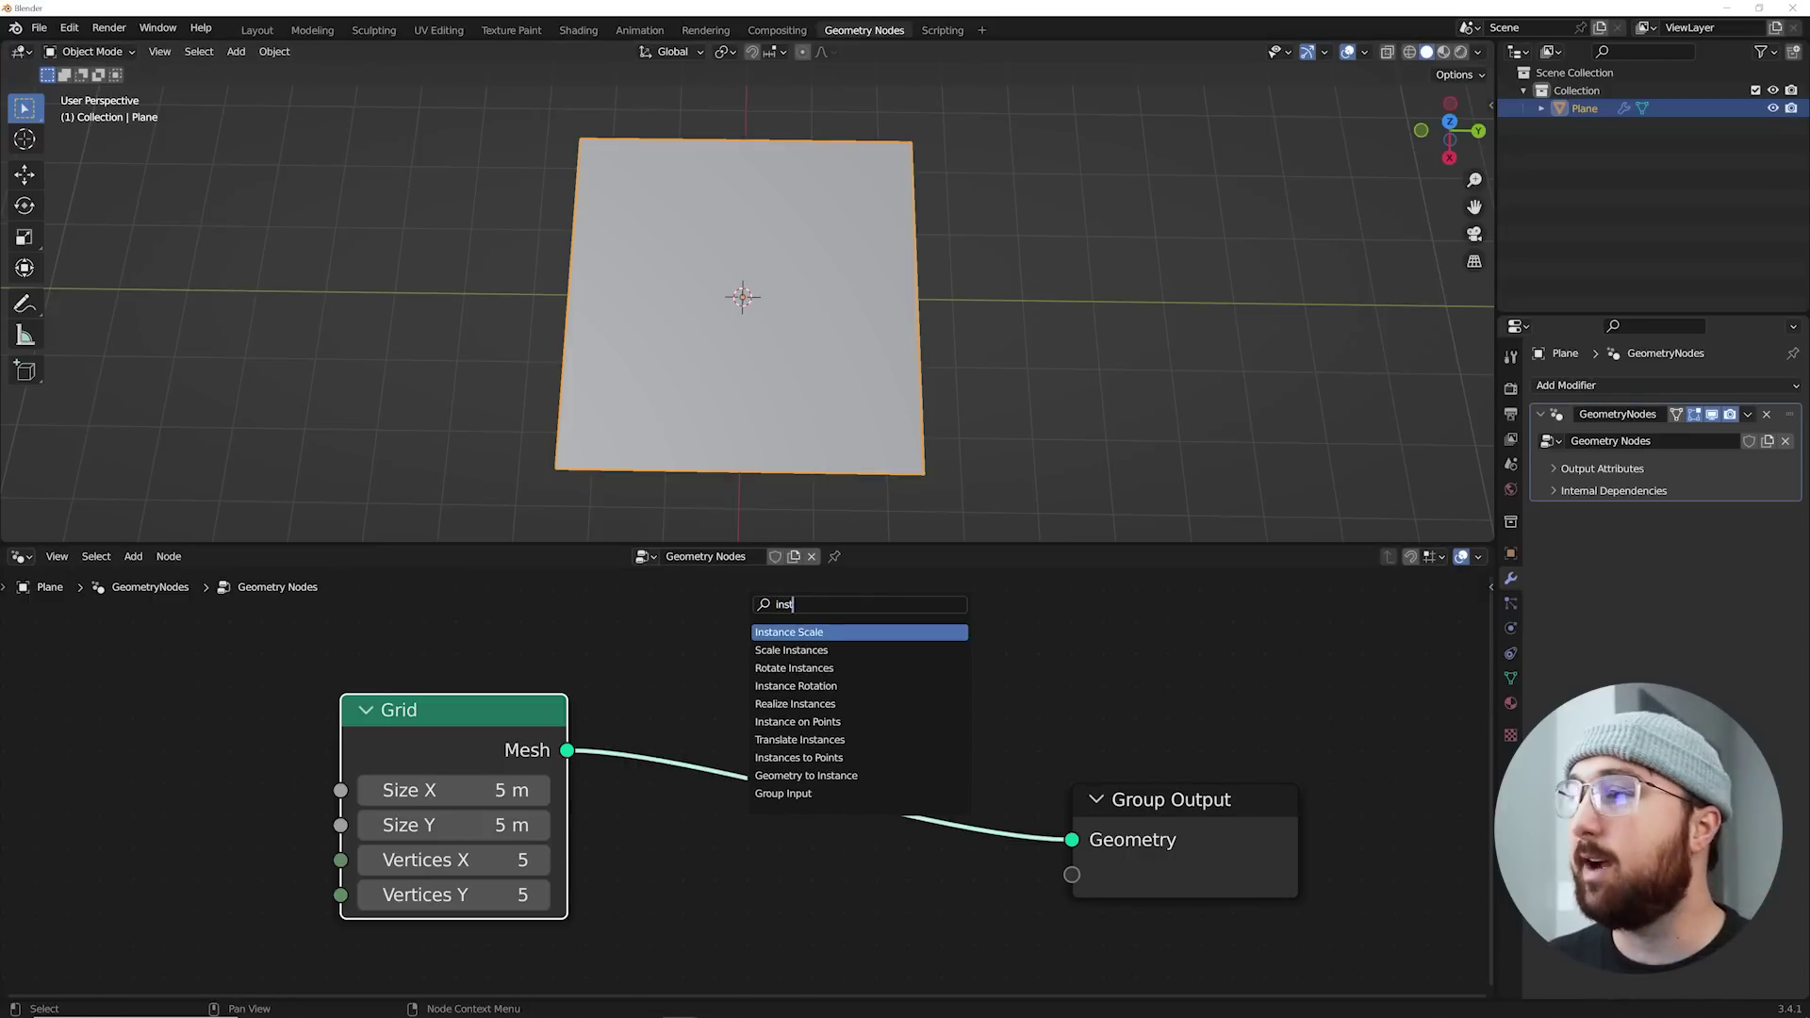
pyautogui.press('Down')
pyautogui.press('Down')
pyautogui.press('Down')
pyautogui.press('Down')
pyautogui.press('Down')
pyautogui.press('Return')
pyautogui.click(811, 749)
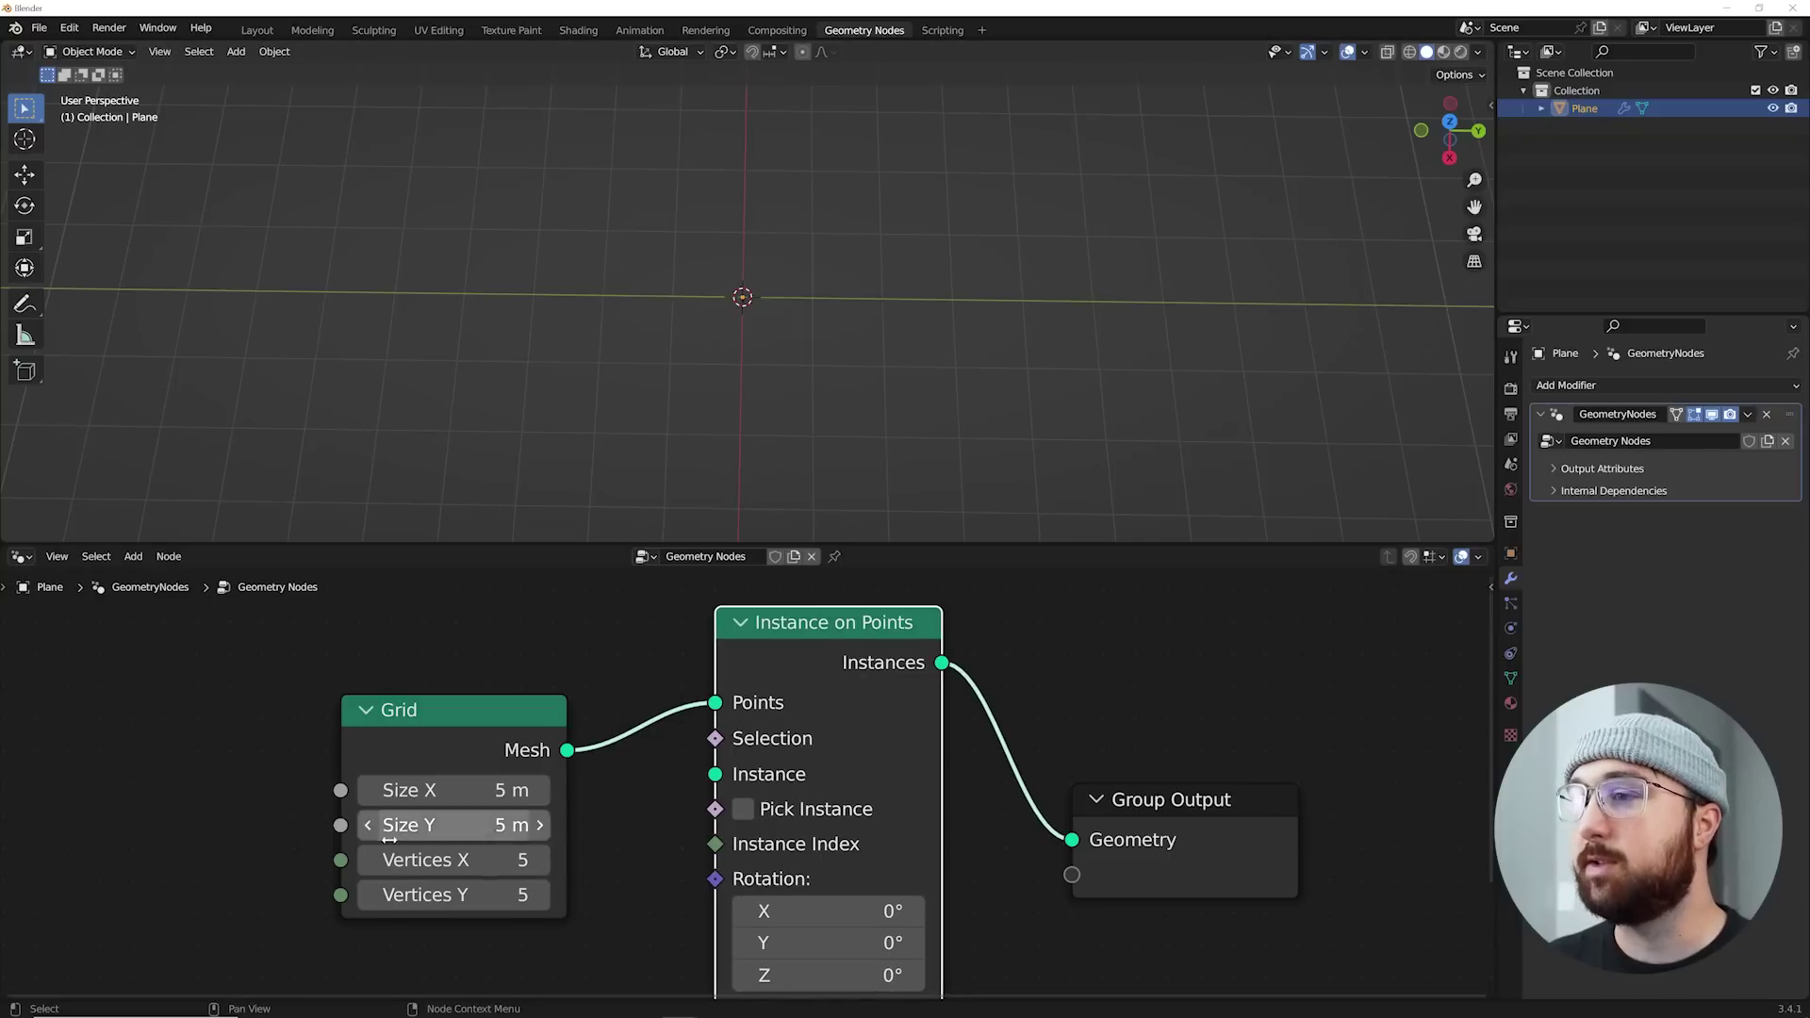
# Step: Move the Grid node up and away from Instance on Points, and enlarge the node editor area
pyautogui.scroll(-5, 391, 846)
pyautogui.moveTo(514, 786); pyautogui.dragTo(522, 770, button='middle')
pyautogui.moveTo(569, 724); pyautogui.dragTo(511, 637)
pyautogui.moveTo(604, 793); pyautogui.dragTo(655, 723, button='middle')
pyautogui.moveTo(538, 544); pyautogui.dragTo(551, 497)
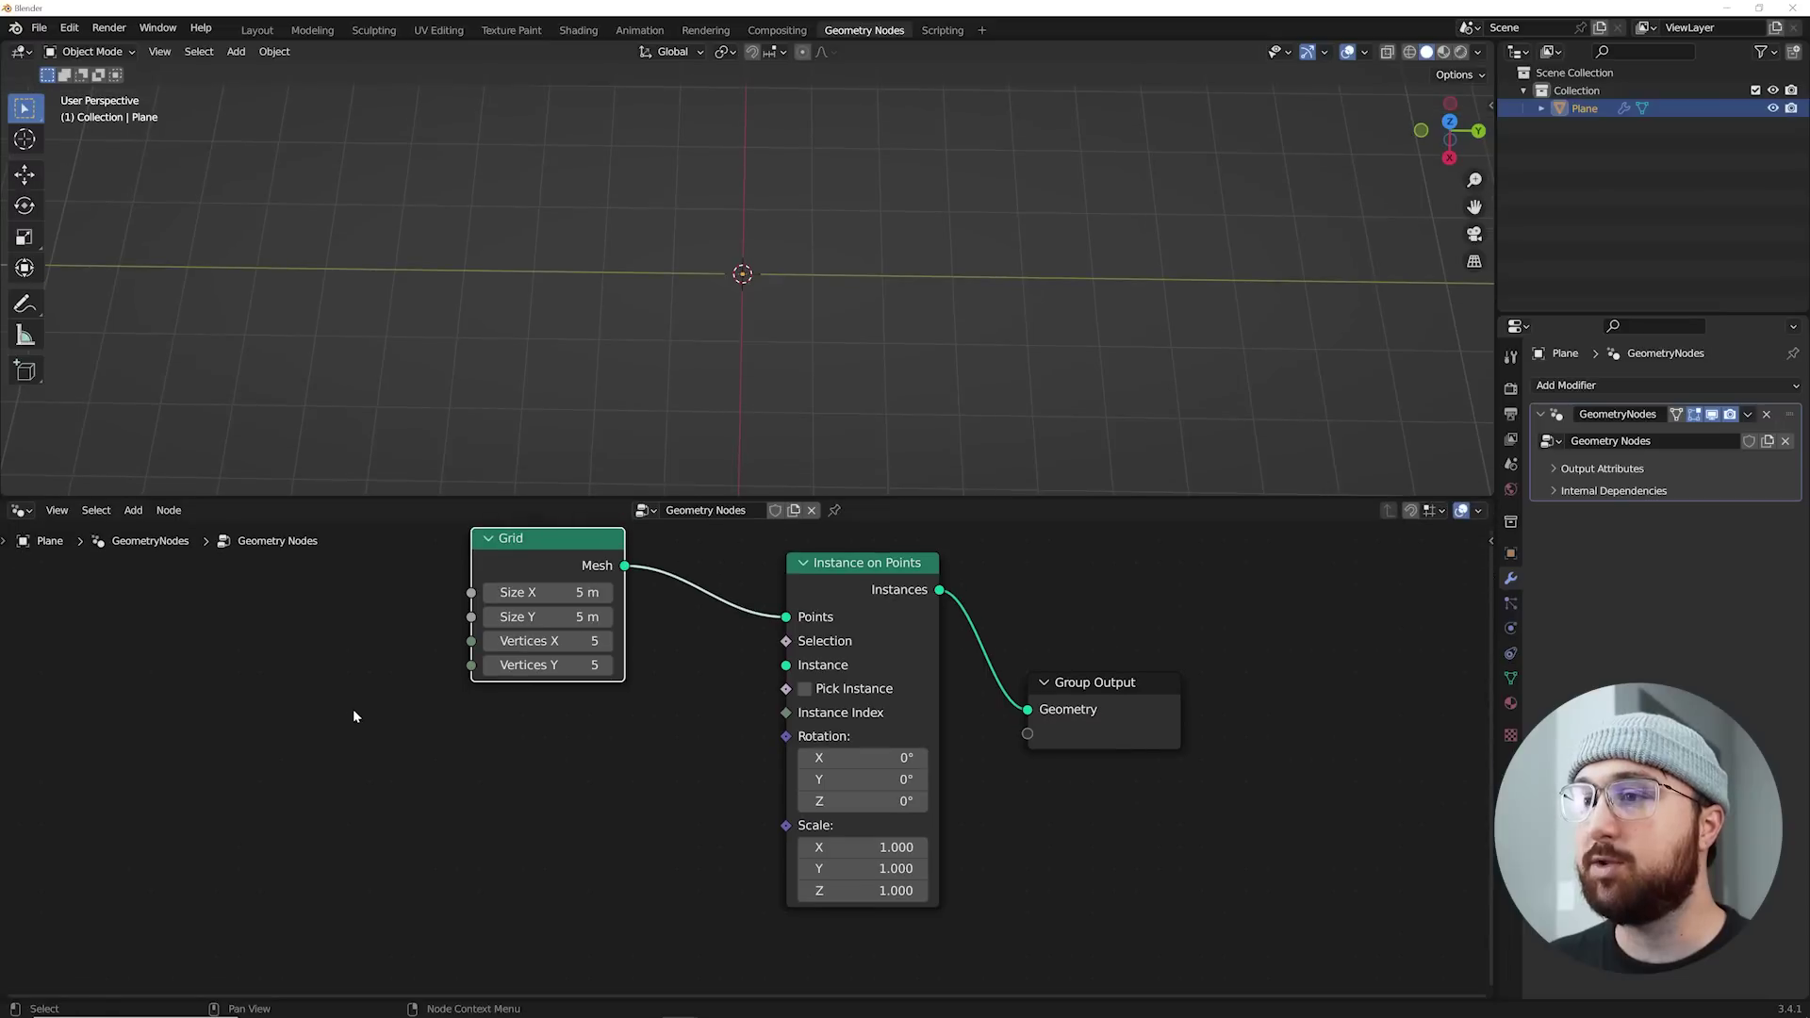
# Step: Add a Cylinder mesh primitive node below the Grid node and set its Fill Type to None
pyautogui.hotkey('shift', 'a')
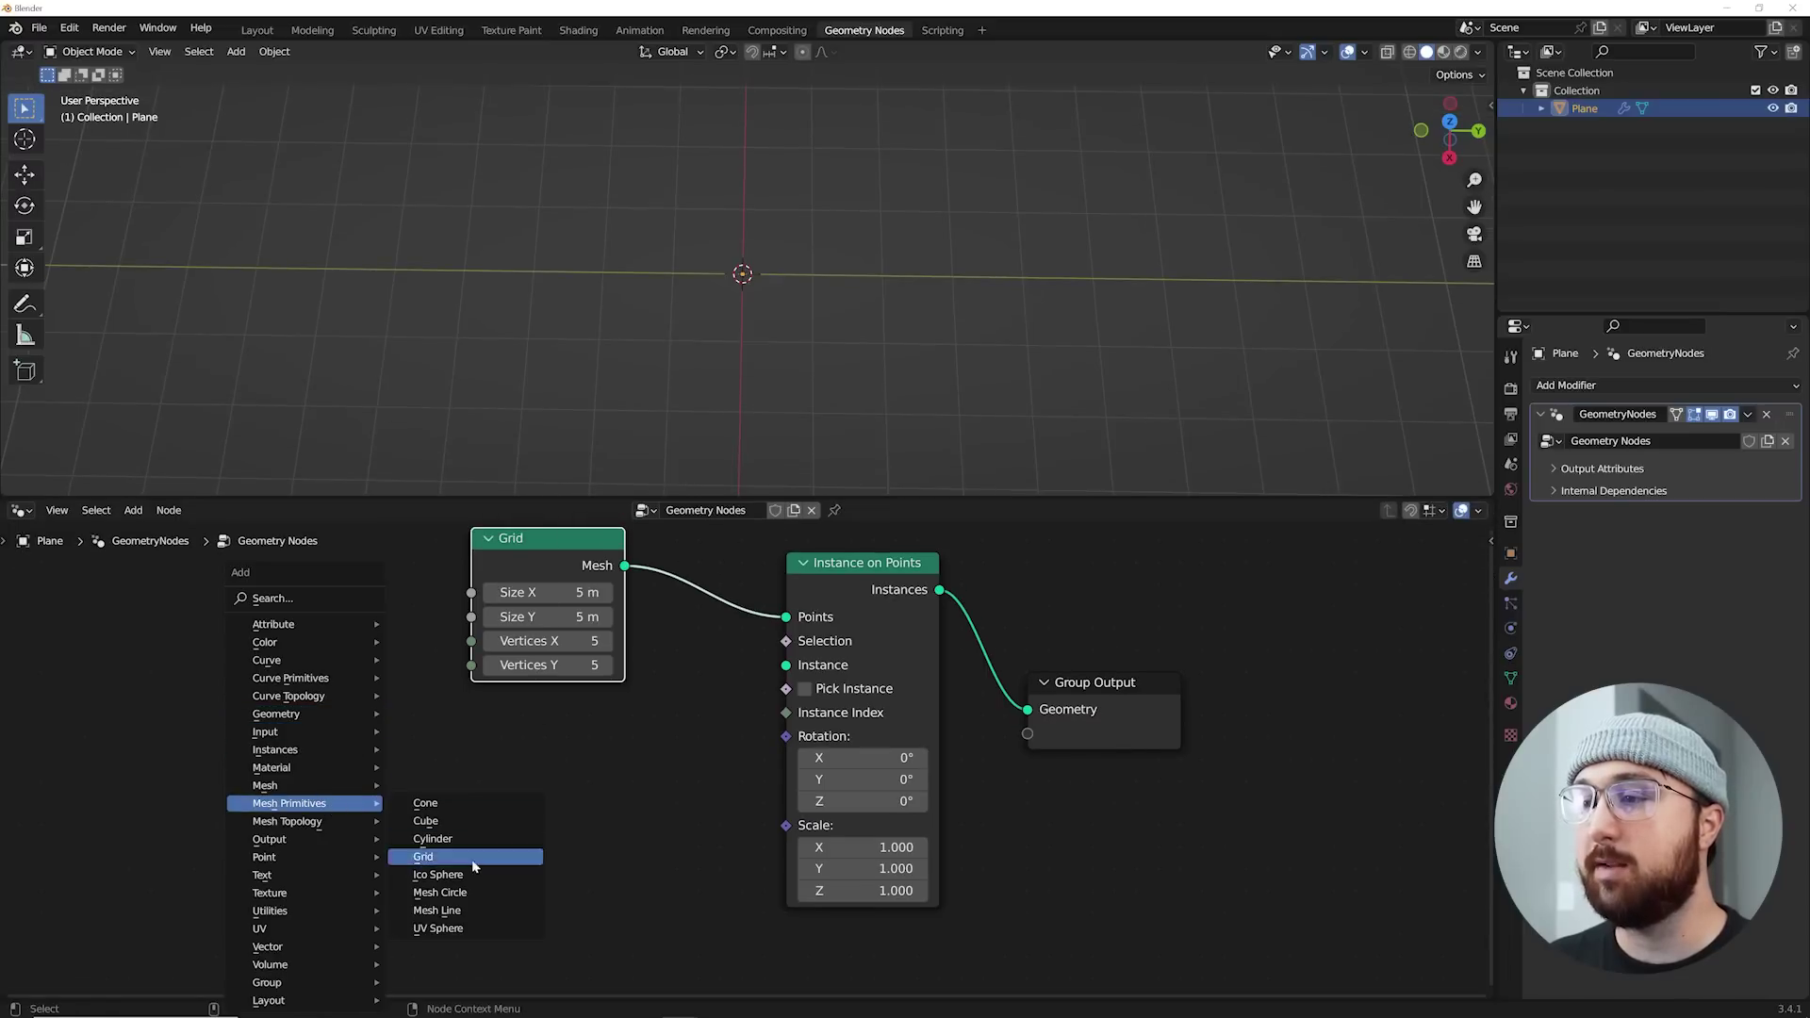
pyautogui.click(433, 838)
pyautogui.click(537, 810)
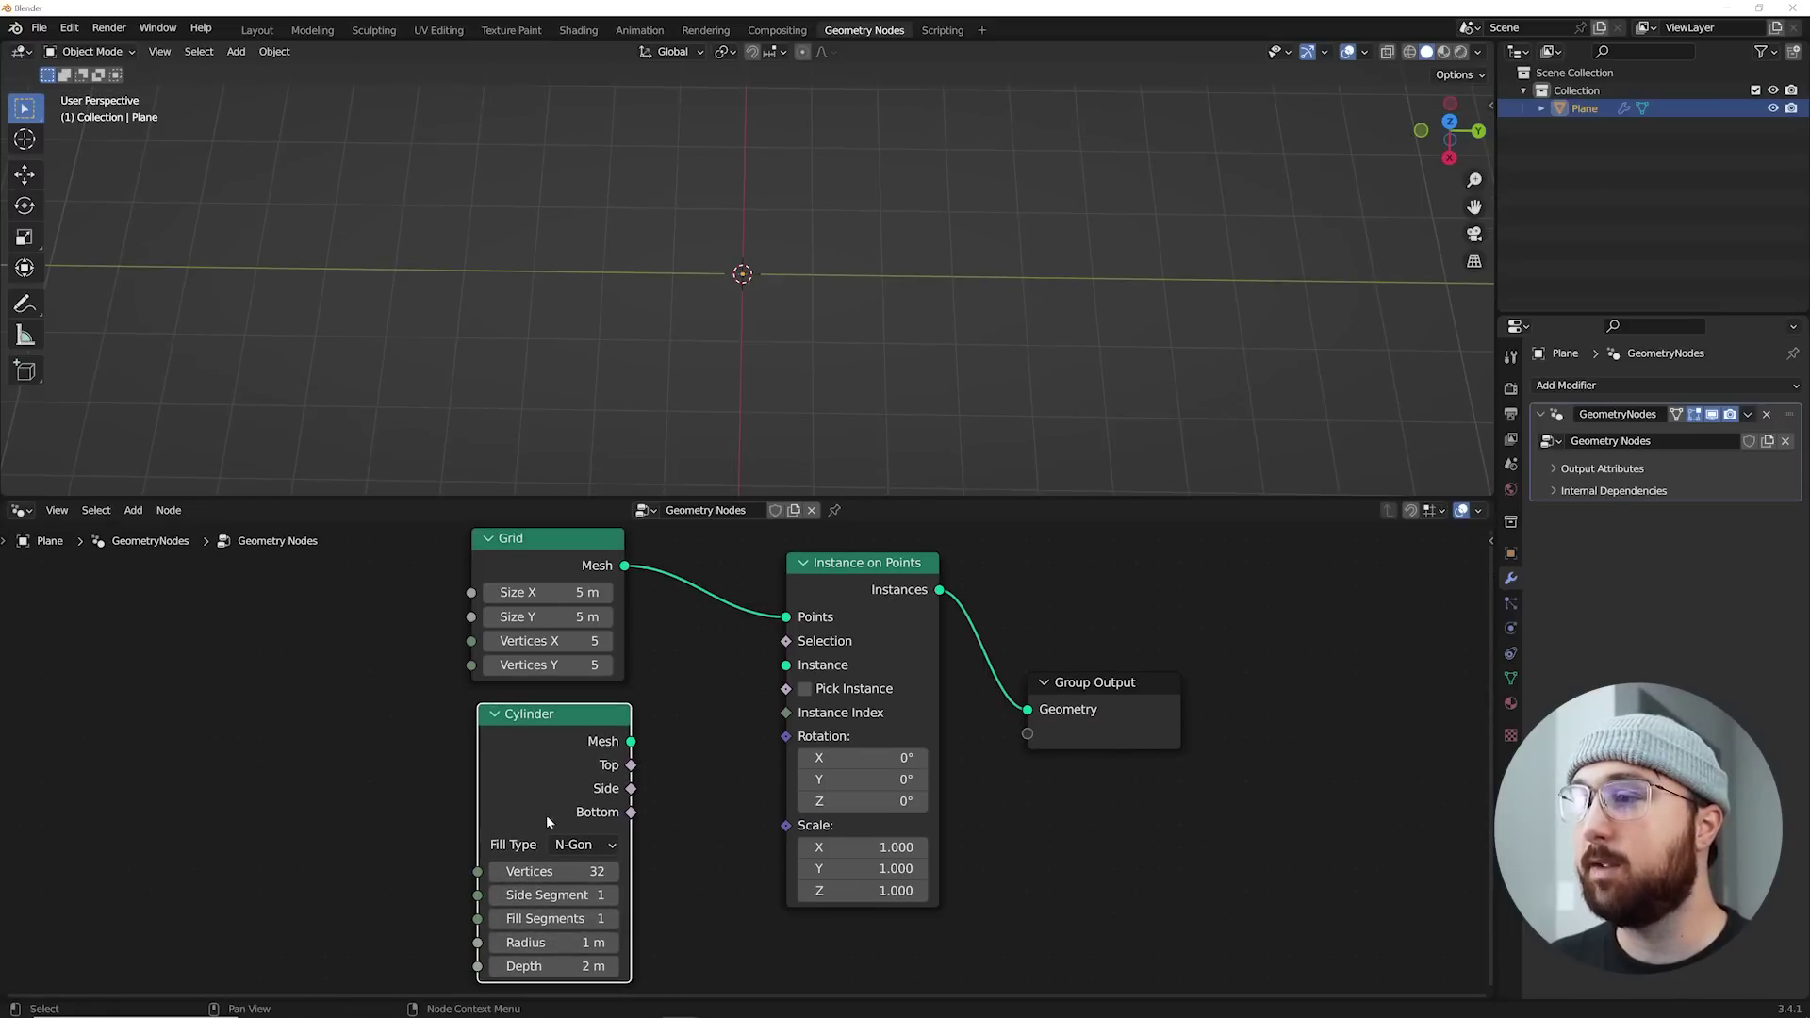
pyautogui.scroll(3, 537, 808)
pyautogui.click(592, 733)
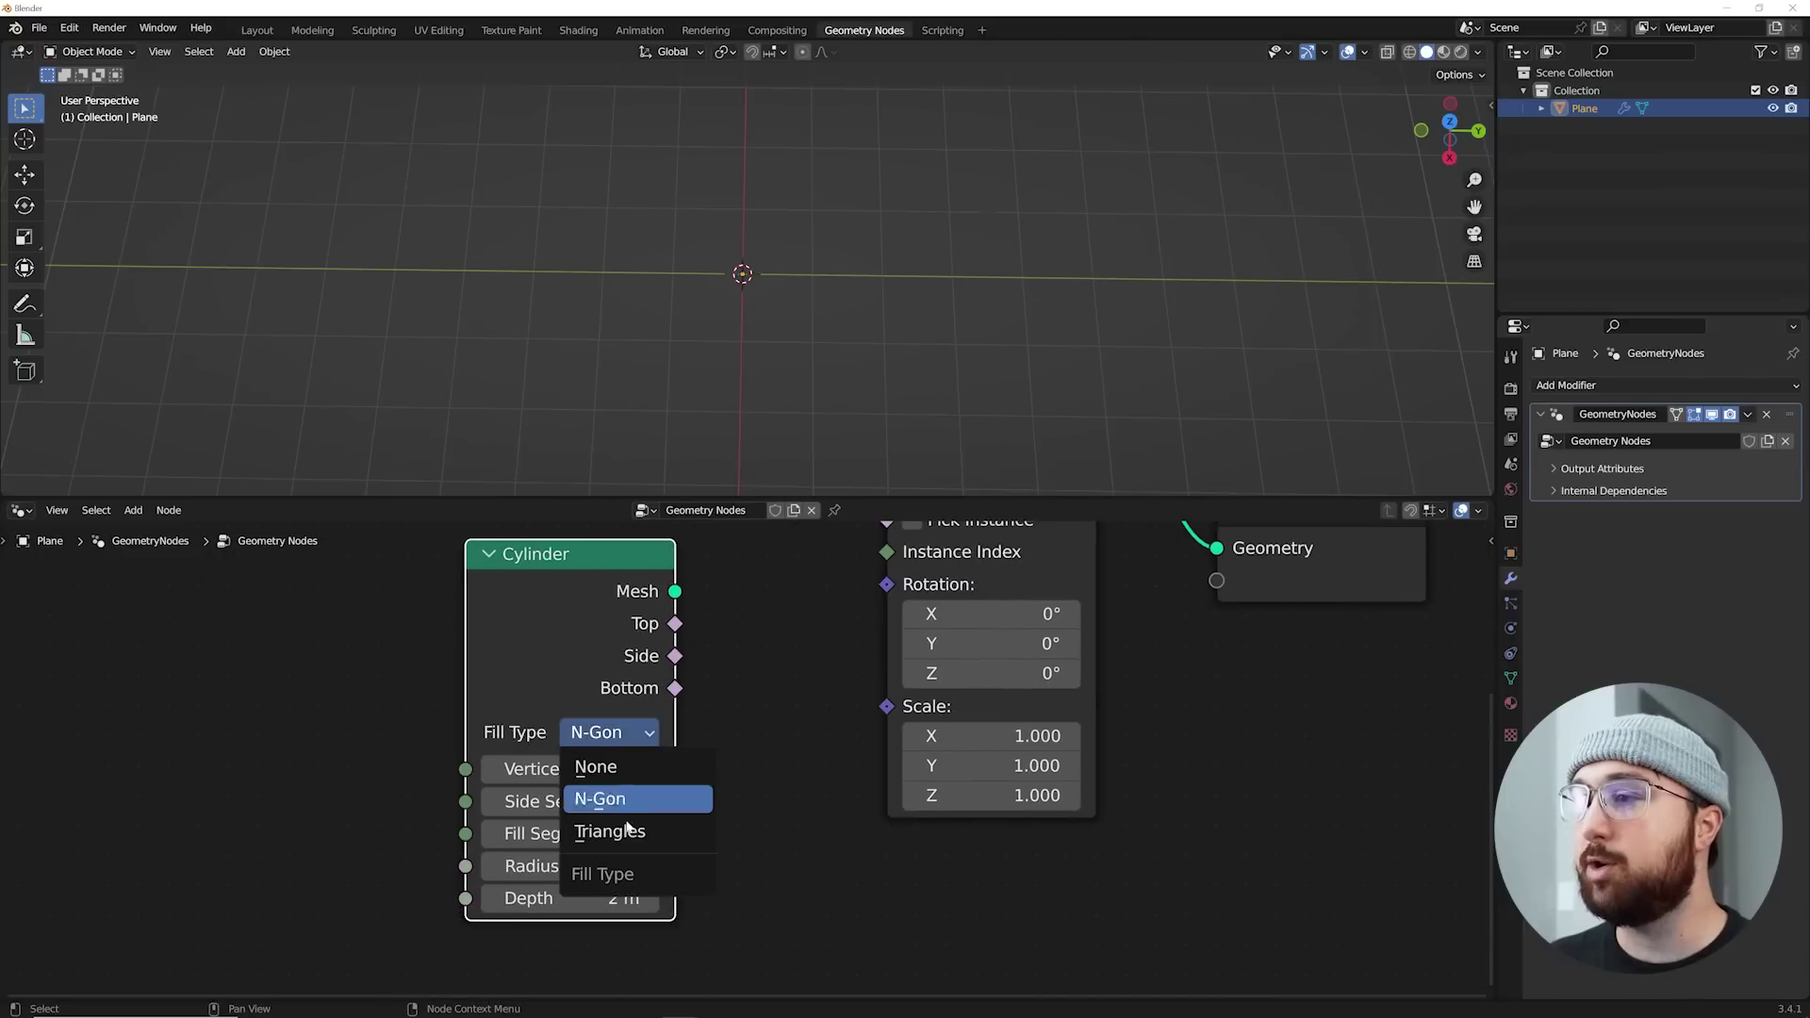
pyautogui.click(619, 768)
pyautogui.scroll(-2, 606, 782)
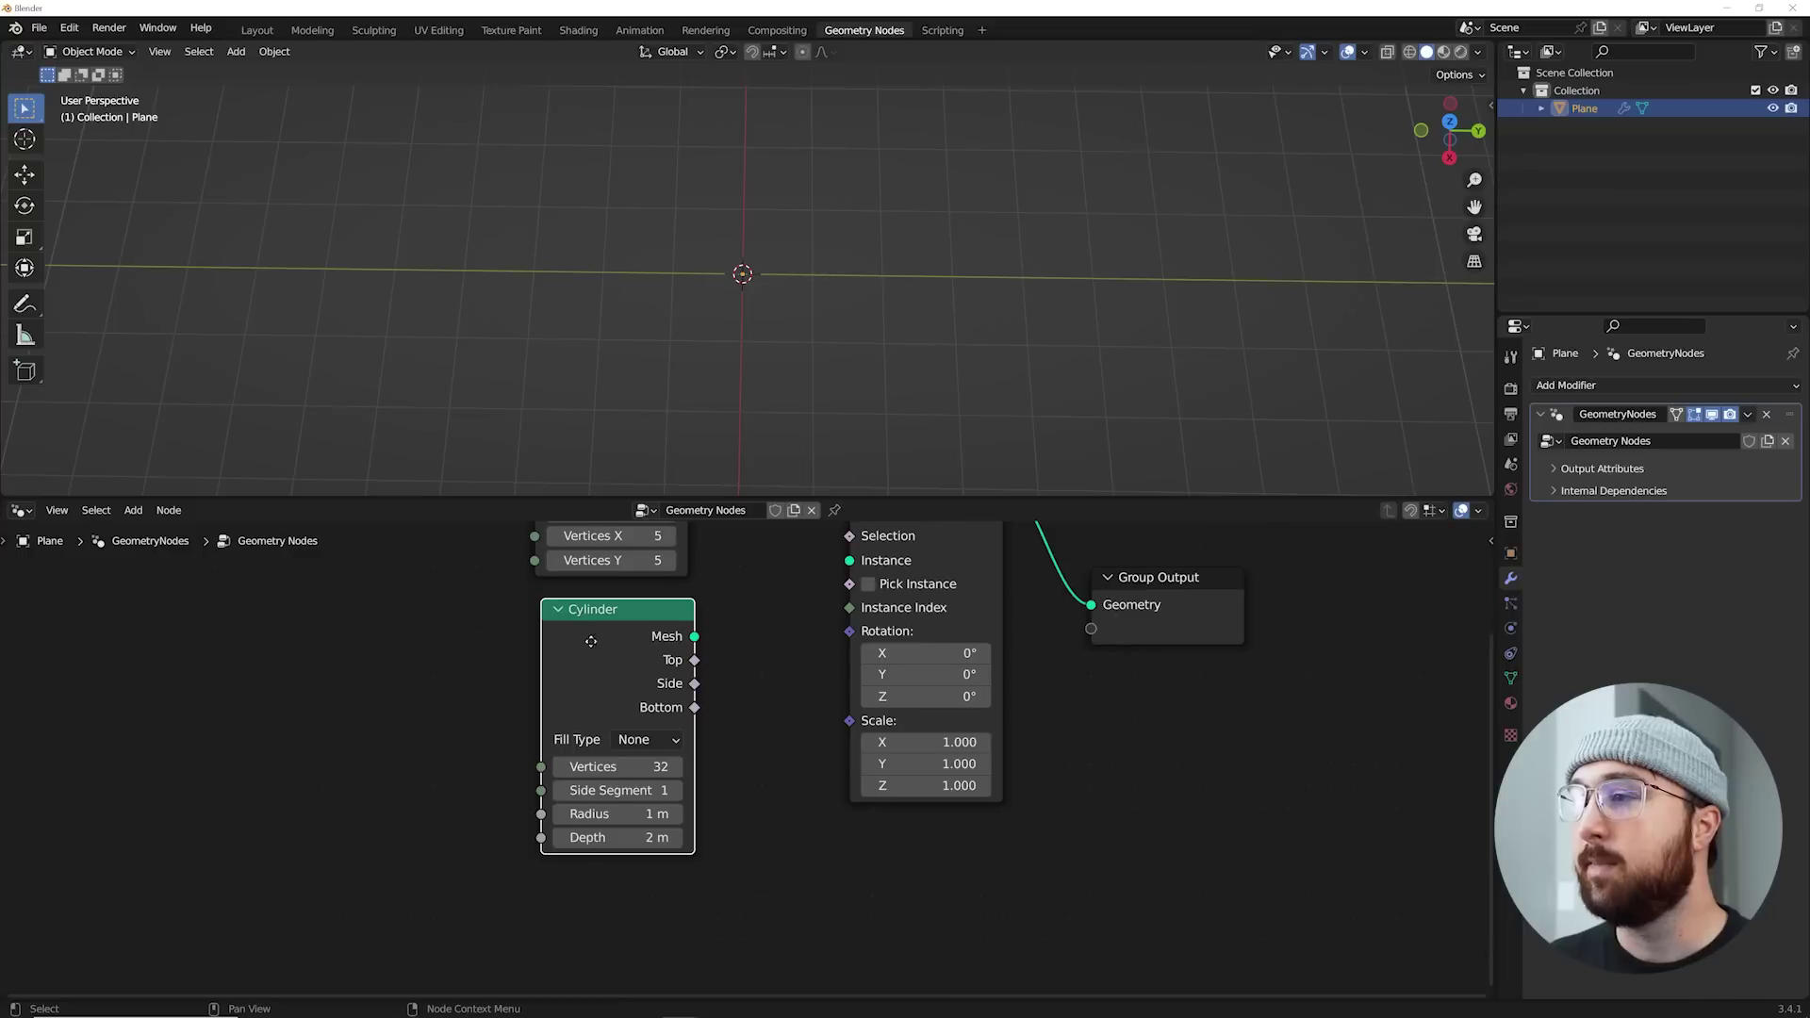
# Step: Connect the Cylinder's Mesh output to the Instance input of Instance on Points
pyautogui.moveTo(694, 654); pyautogui.dragTo(685, 678, button='middle')
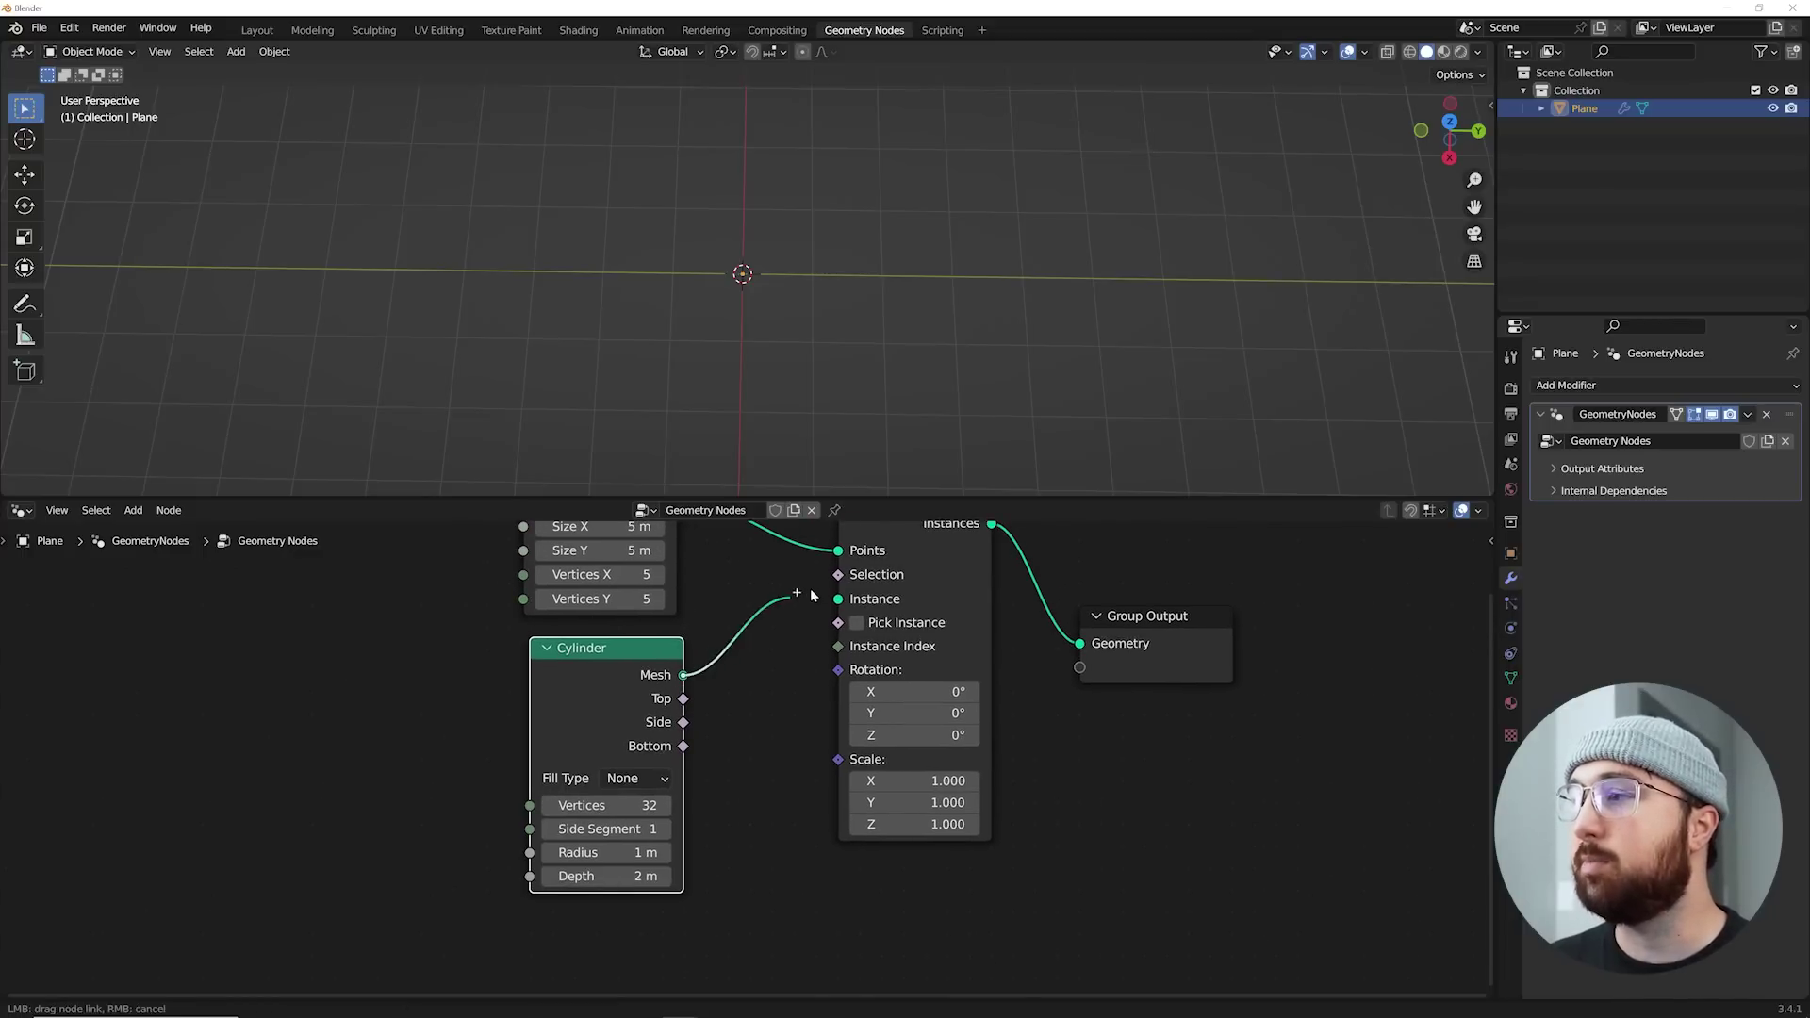
pyautogui.moveTo(833, 611); pyautogui.dragTo(838, 600)
pyautogui.moveTo(877, 396); pyautogui.dragTo(878, 328, button='middle')
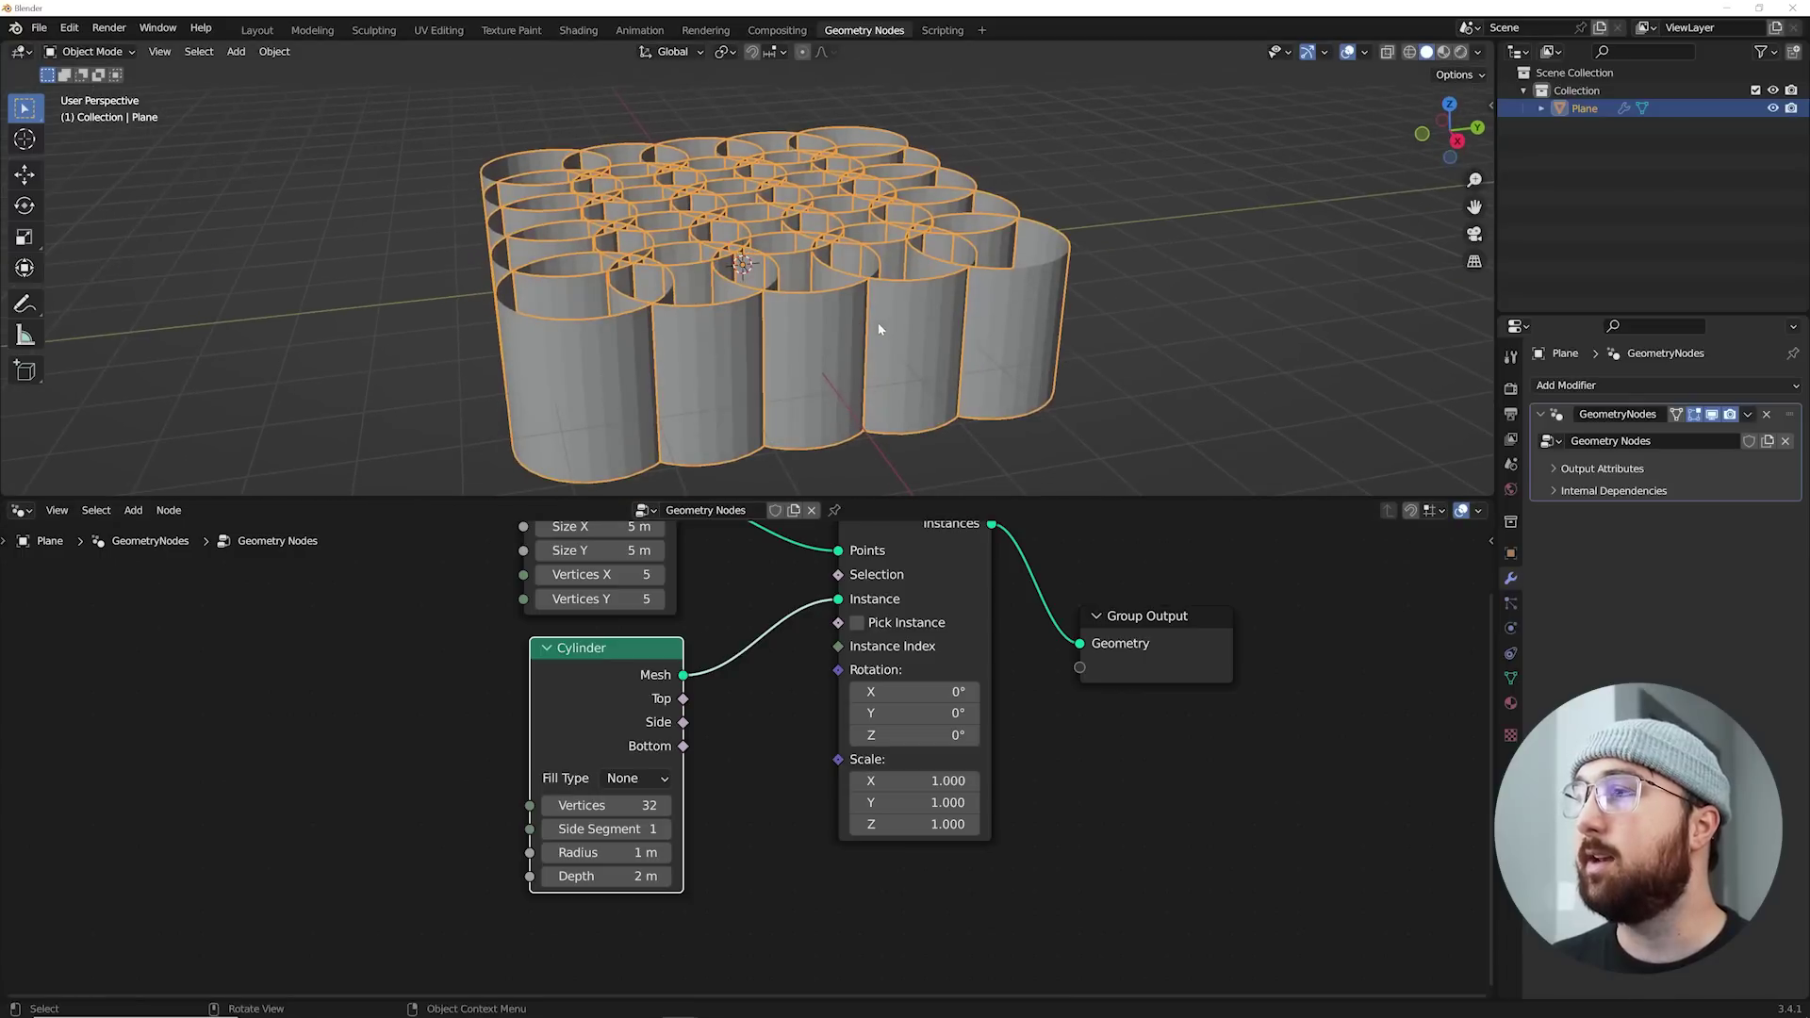
# Step: Set the Cylinder's Radius to 0.6 m and Depth to 2.87 m, and move Group Output farther from Instance on Points
pyautogui.keyDown('shift'); pyautogui.moveTo(612, 853); pyautogui.dragTo(690, 877); pyautogui.keyUp('shift')
pyautogui.moveTo(1009, 679); pyautogui.dragTo(611, 731, button='middle')
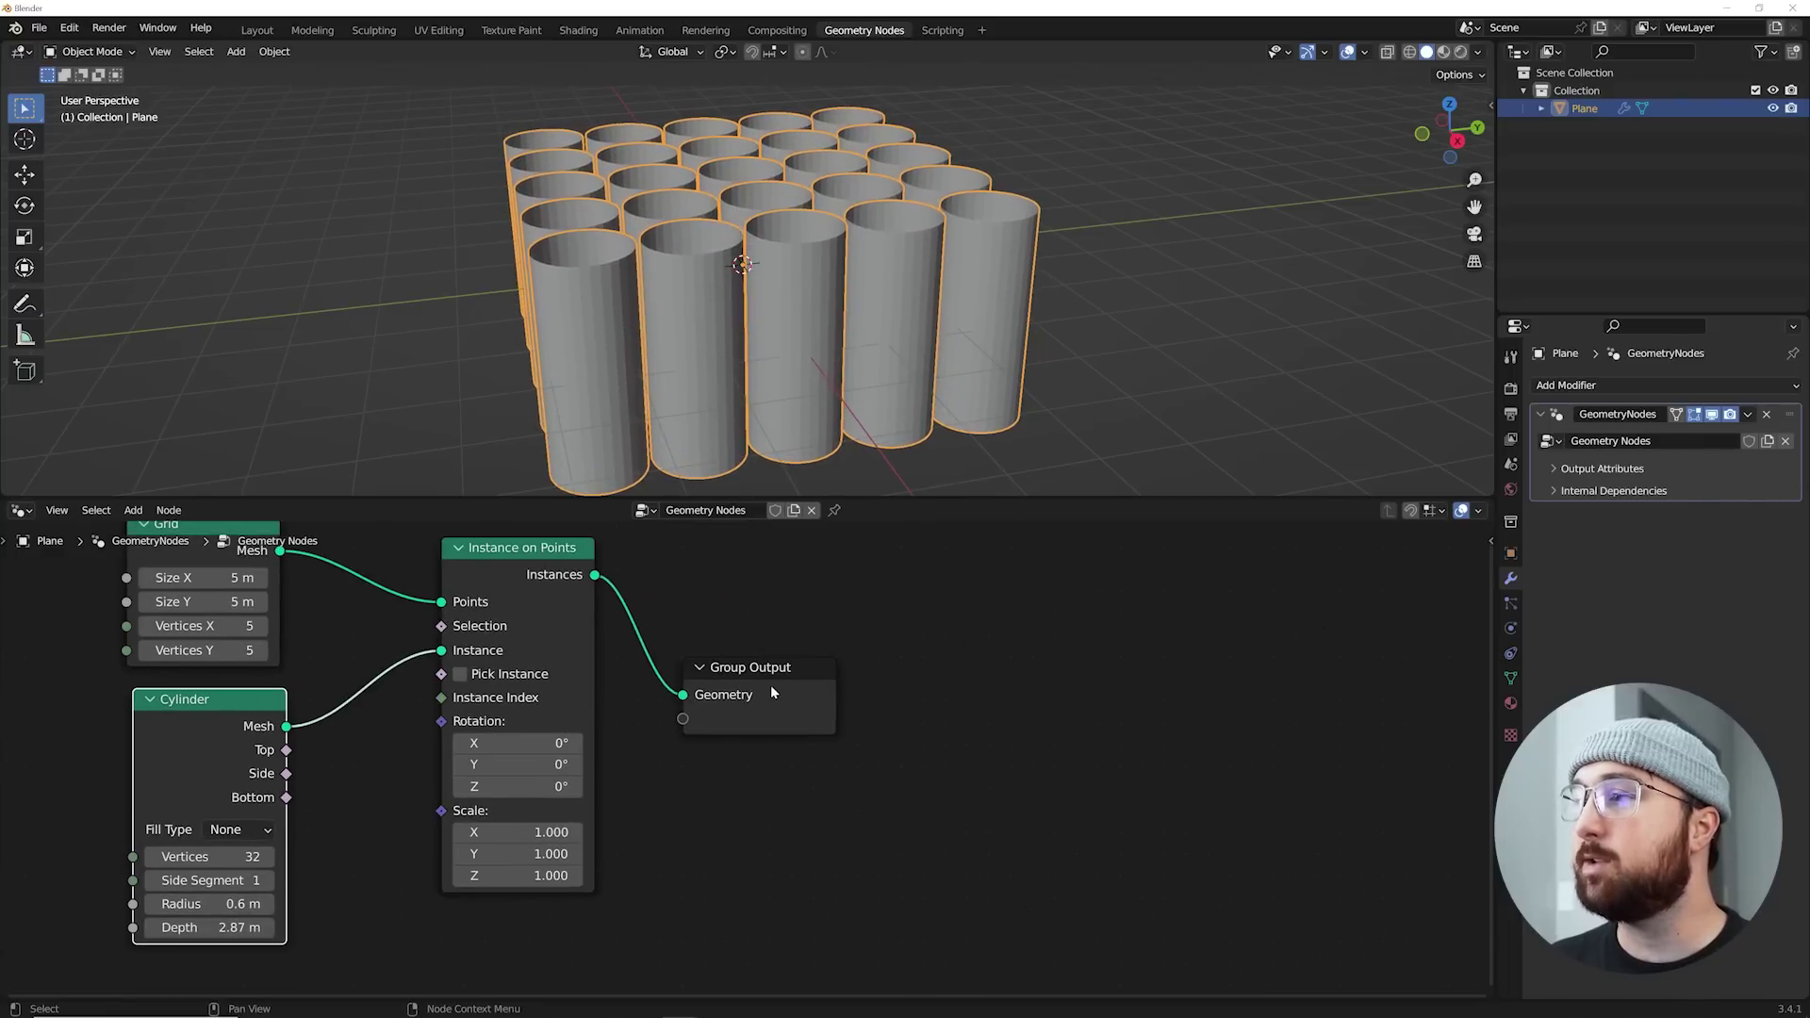
pyautogui.moveTo(771, 684); pyautogui.dragTo(1157, 664)
pyautogui.moveTo(777, 332); pyautogui.dragTo(816, 365, button='middle')
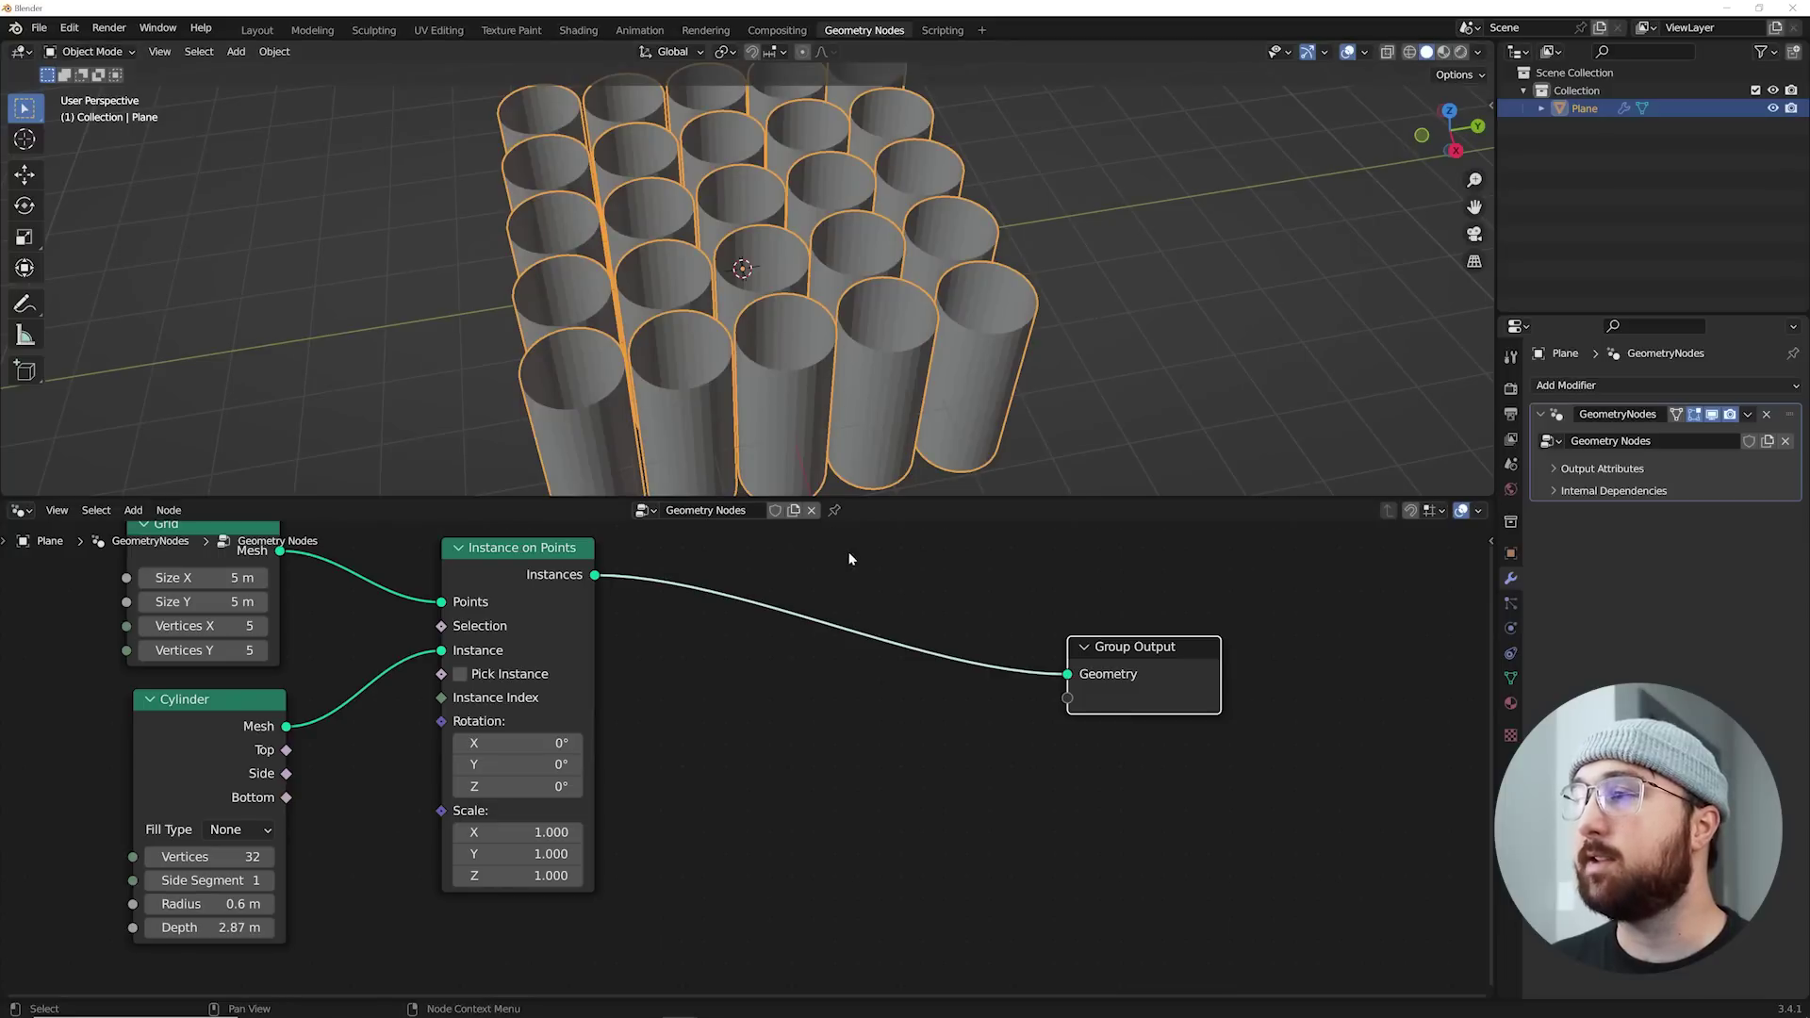
# Step: Add a Solidify modifier to the plane after the geometry nodes modifier
pyautogui.click(1589, 387)
pyautogui.click(1456, 688)
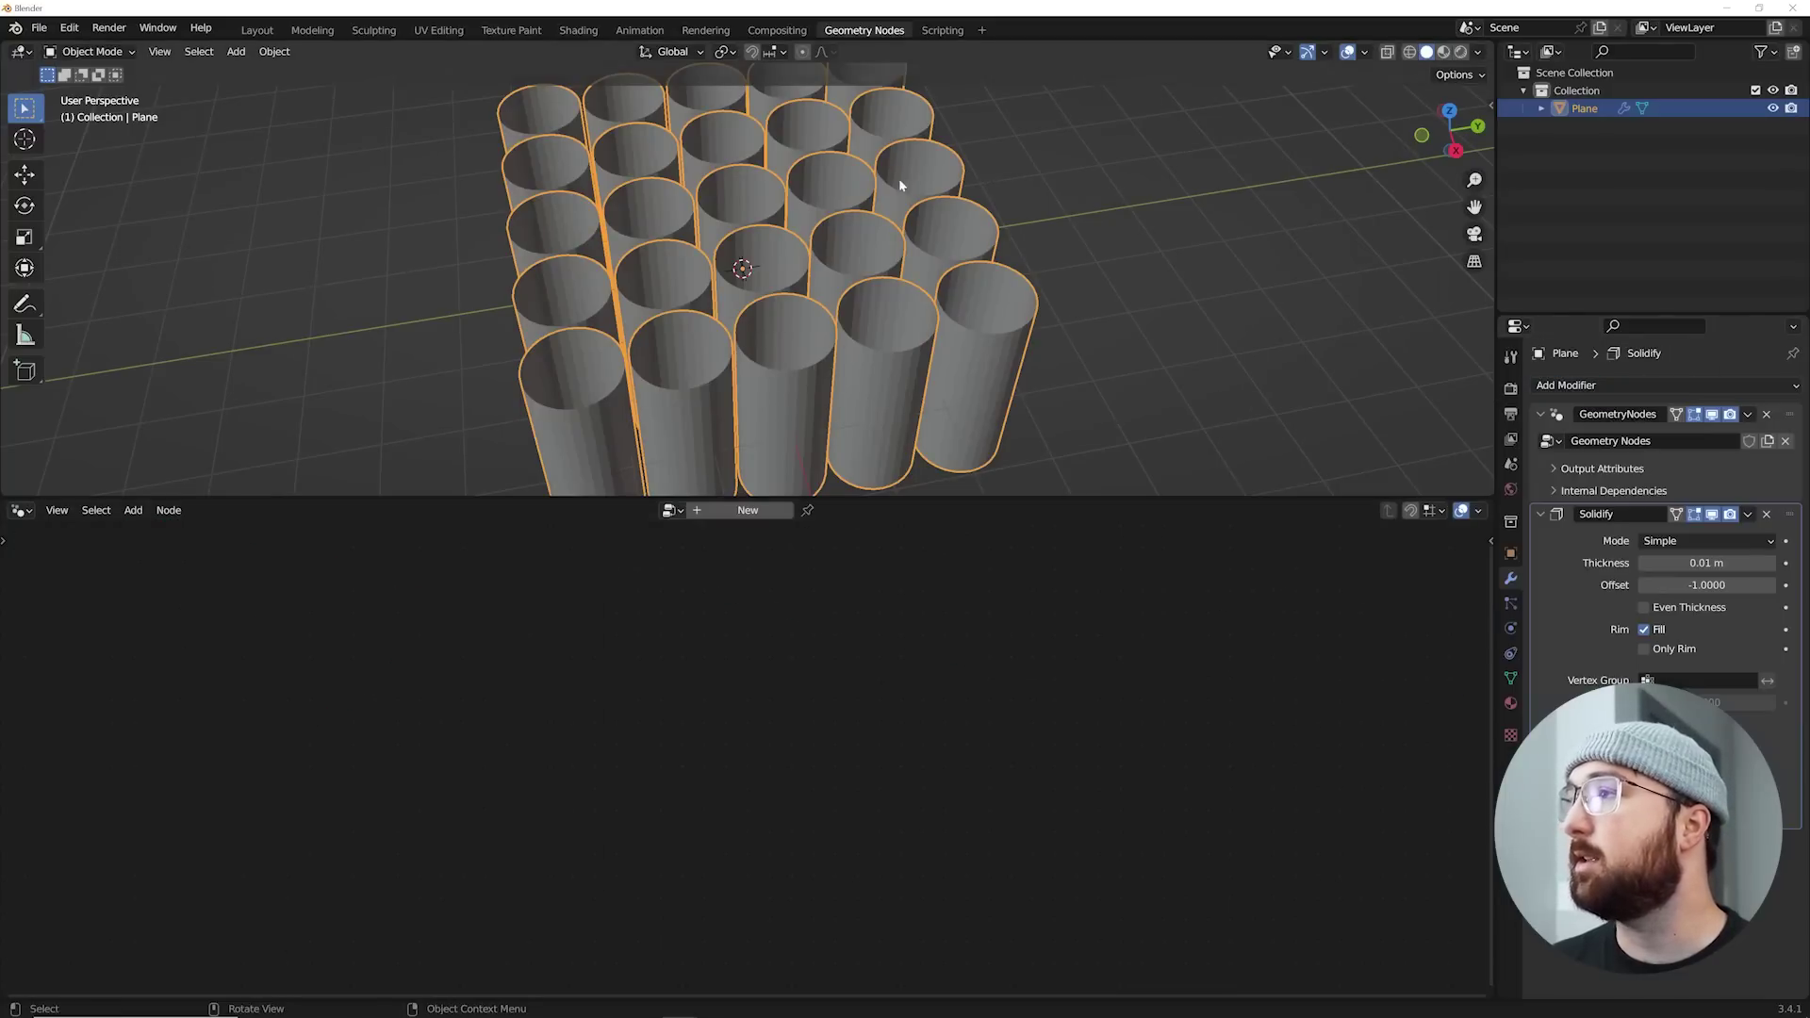
pyautogui.moveTo(902, 177); pyautogui.dragTo(856, 266, button='middle')
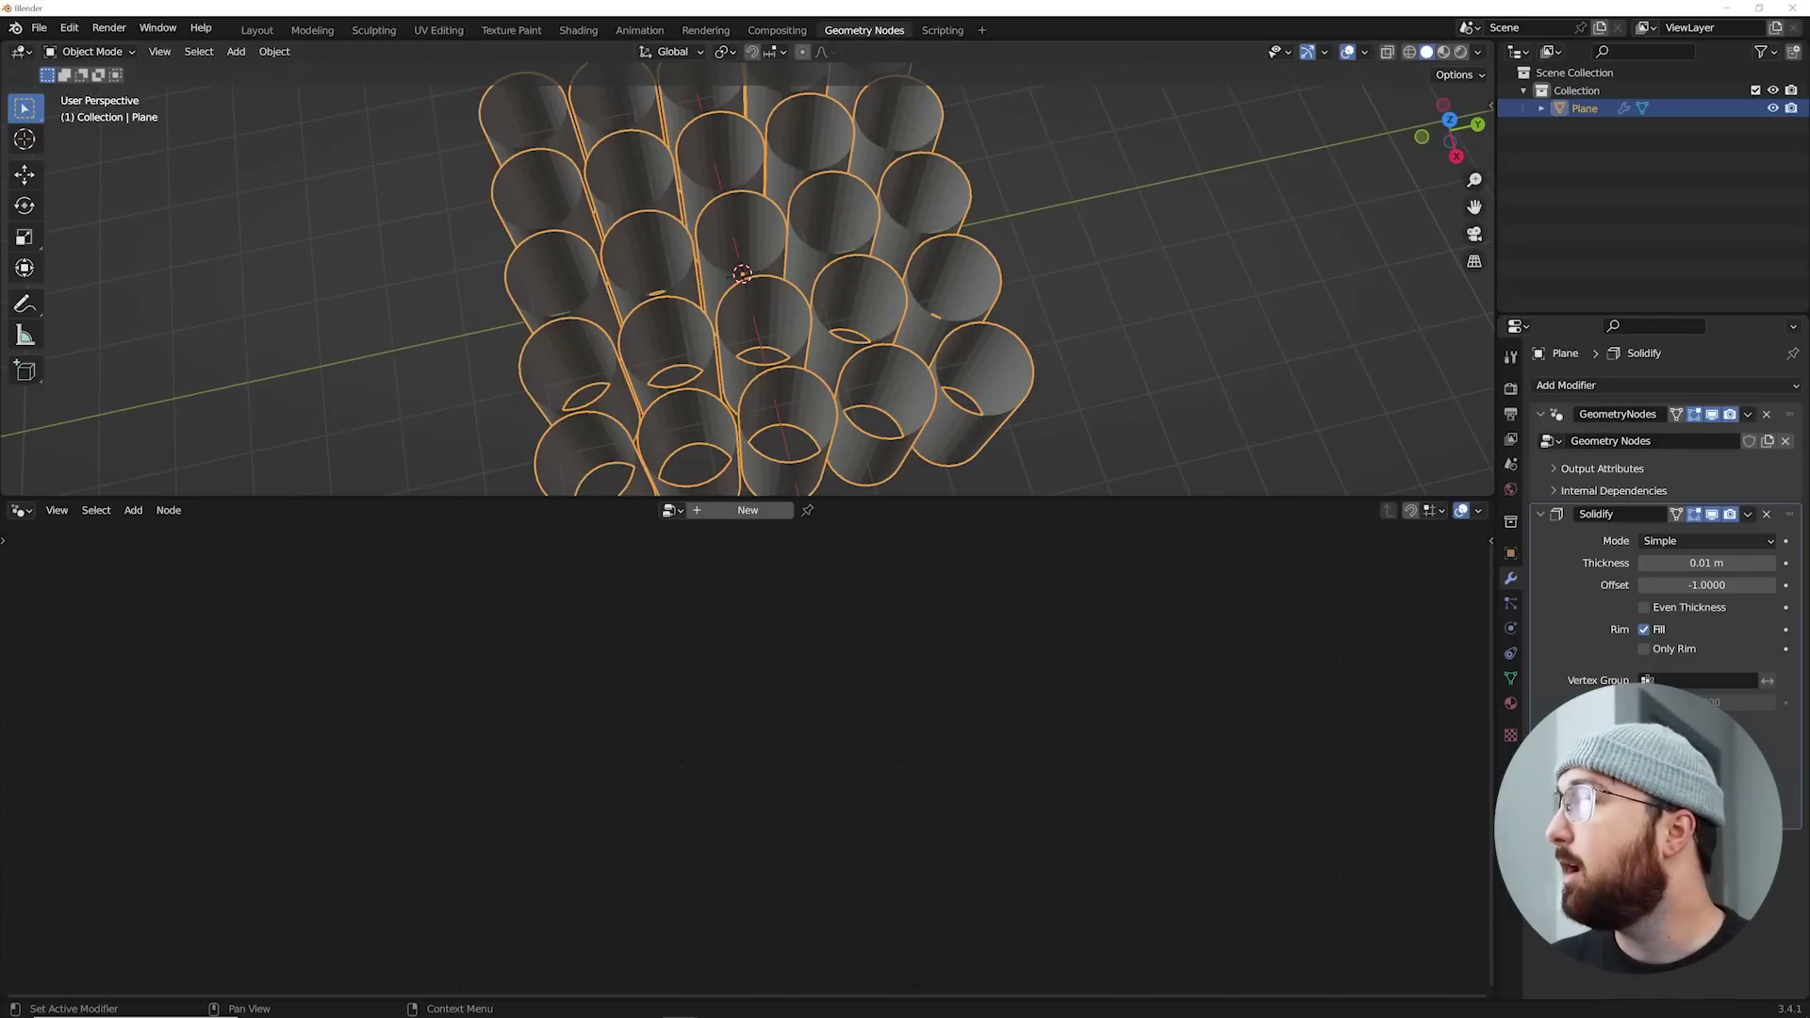
# Step: Reactivate the geometry nodes modifier and insert a Realize Instances node between Instance on Points and Group Output
pyautogui.click(1789, 416)
pyautogui.moveTo(846, 572); pyautogui.dragTo(838, 609, button='middle')
pyautogui.scroll(1, 837, 614)
pyautogui.hotkey('shift', 'a')
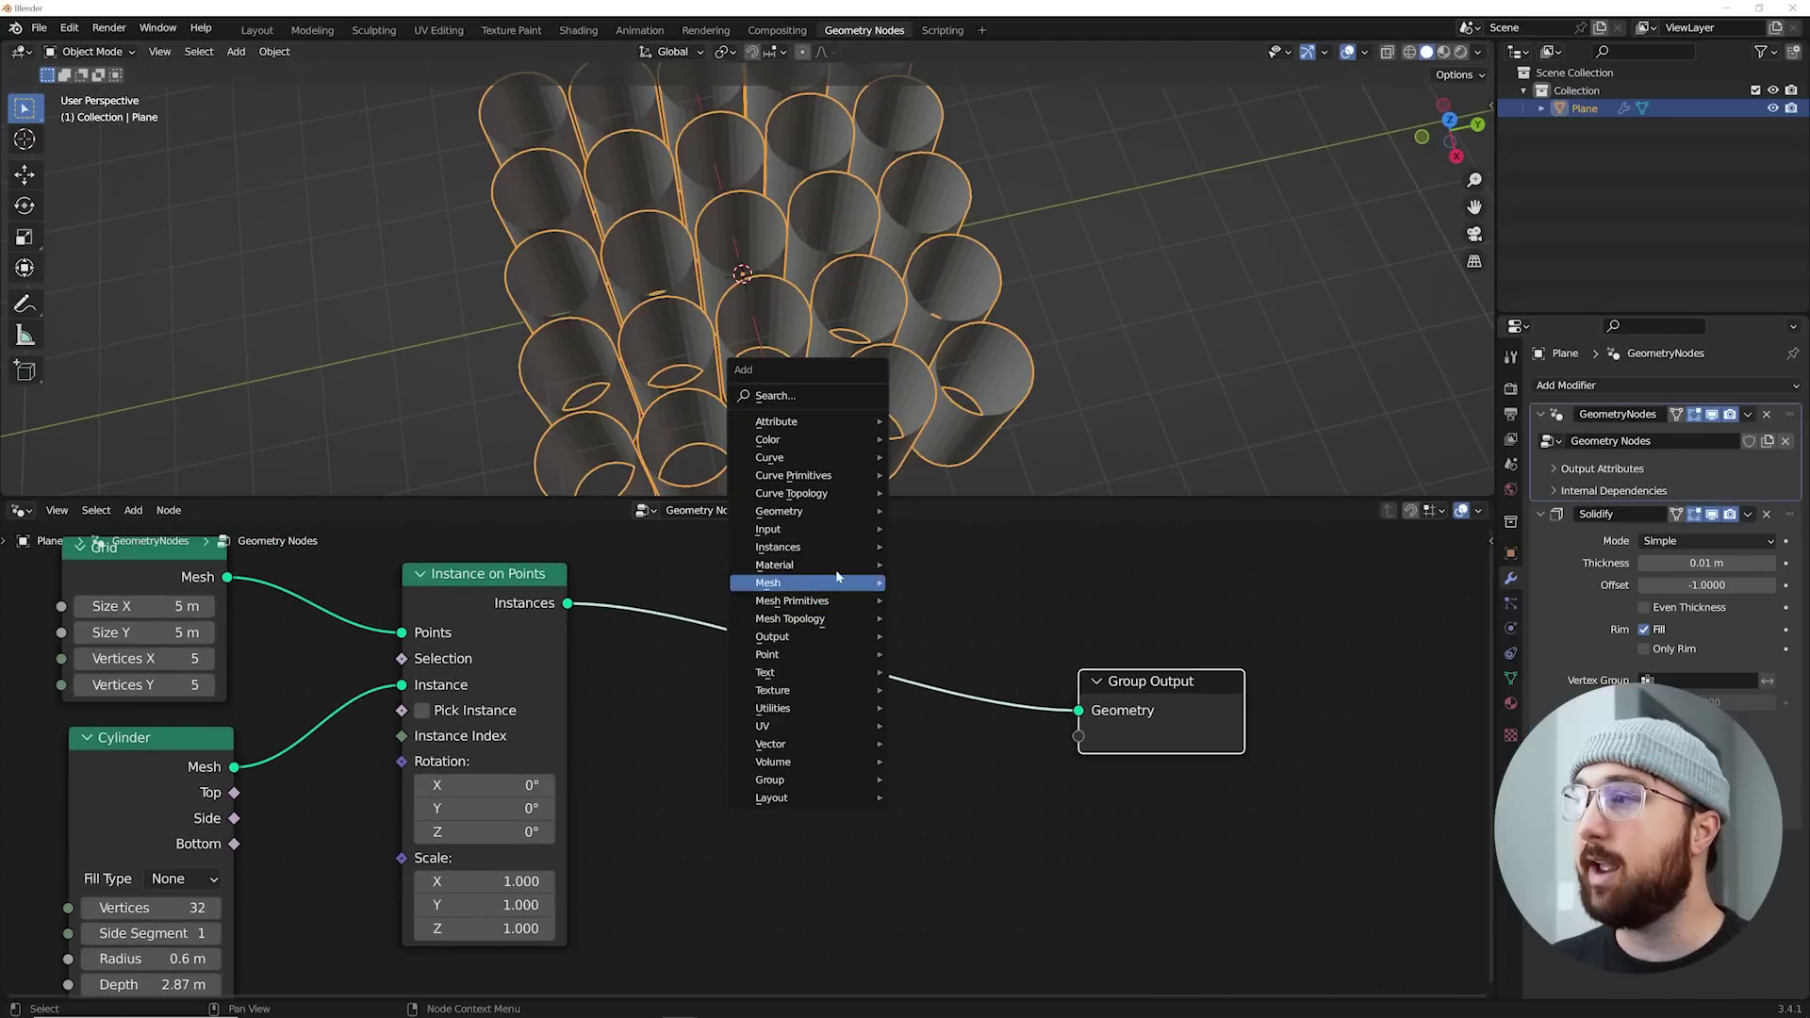
pyautogui.click(830, 392)
pyautogui.write('real')
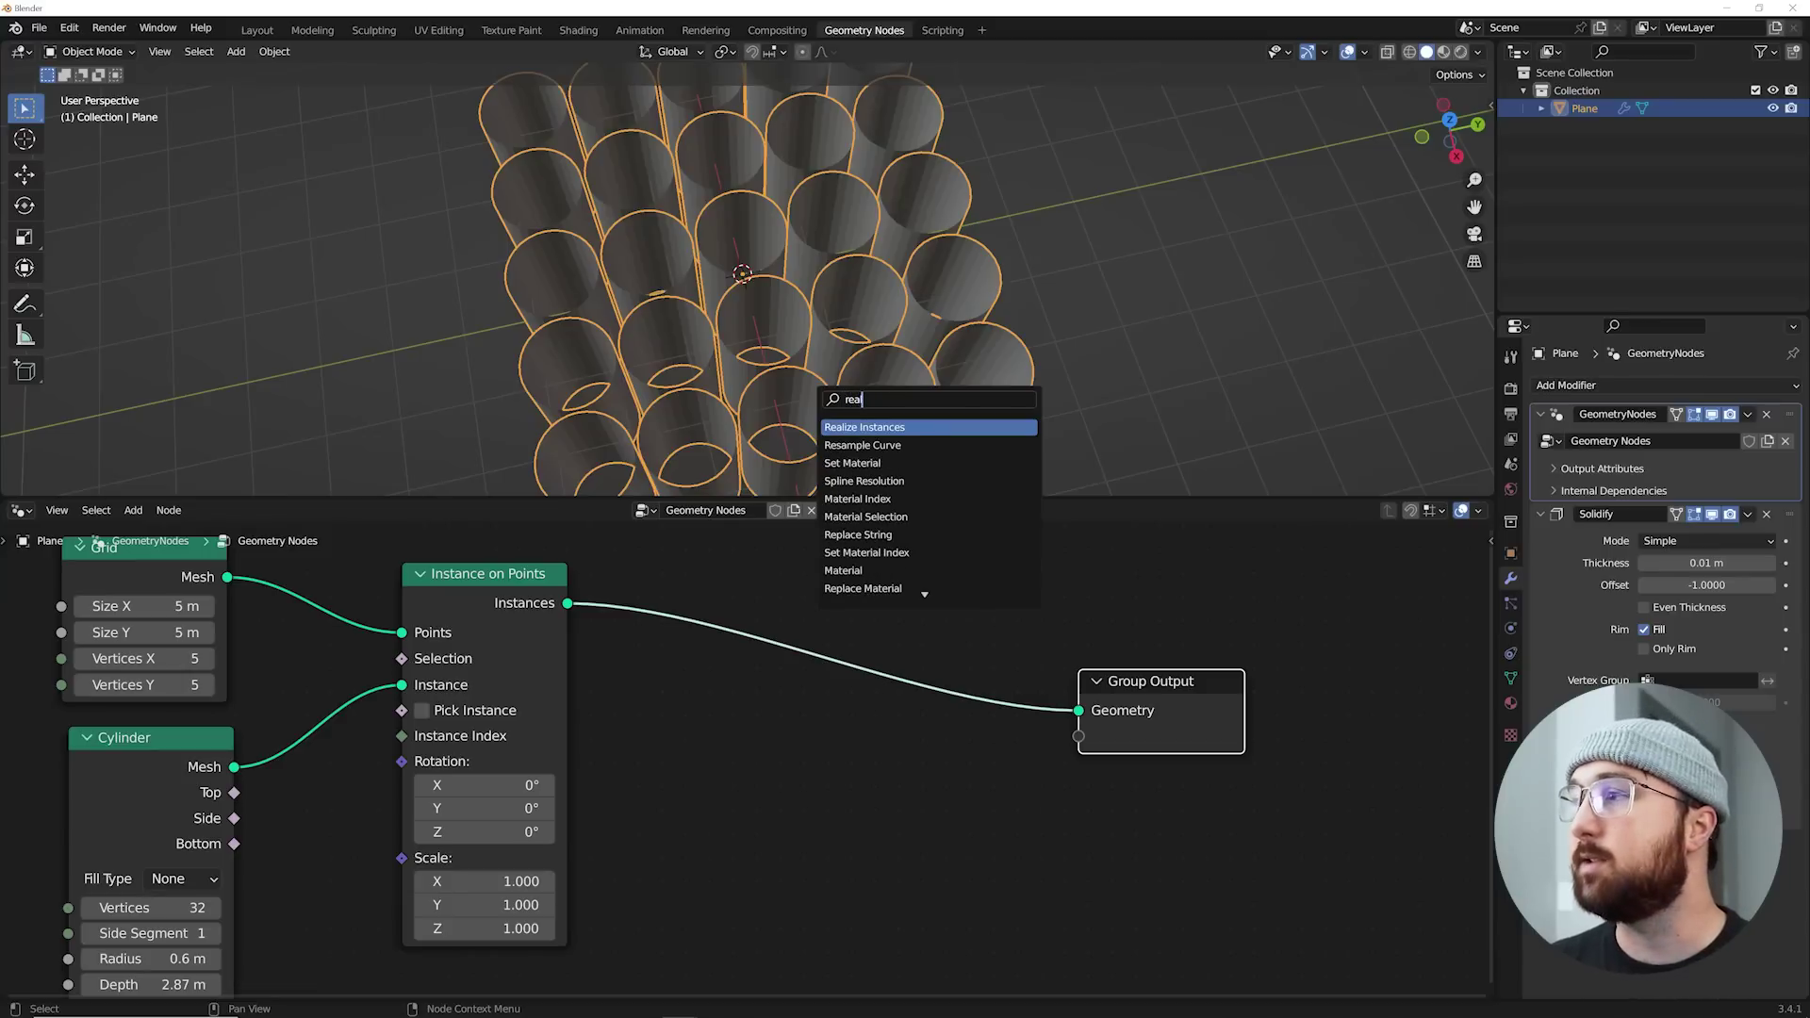
pyautogui.press('Return')
pyautogui.click(733, 608)
pyautogui.scroll(3, 840, 404)
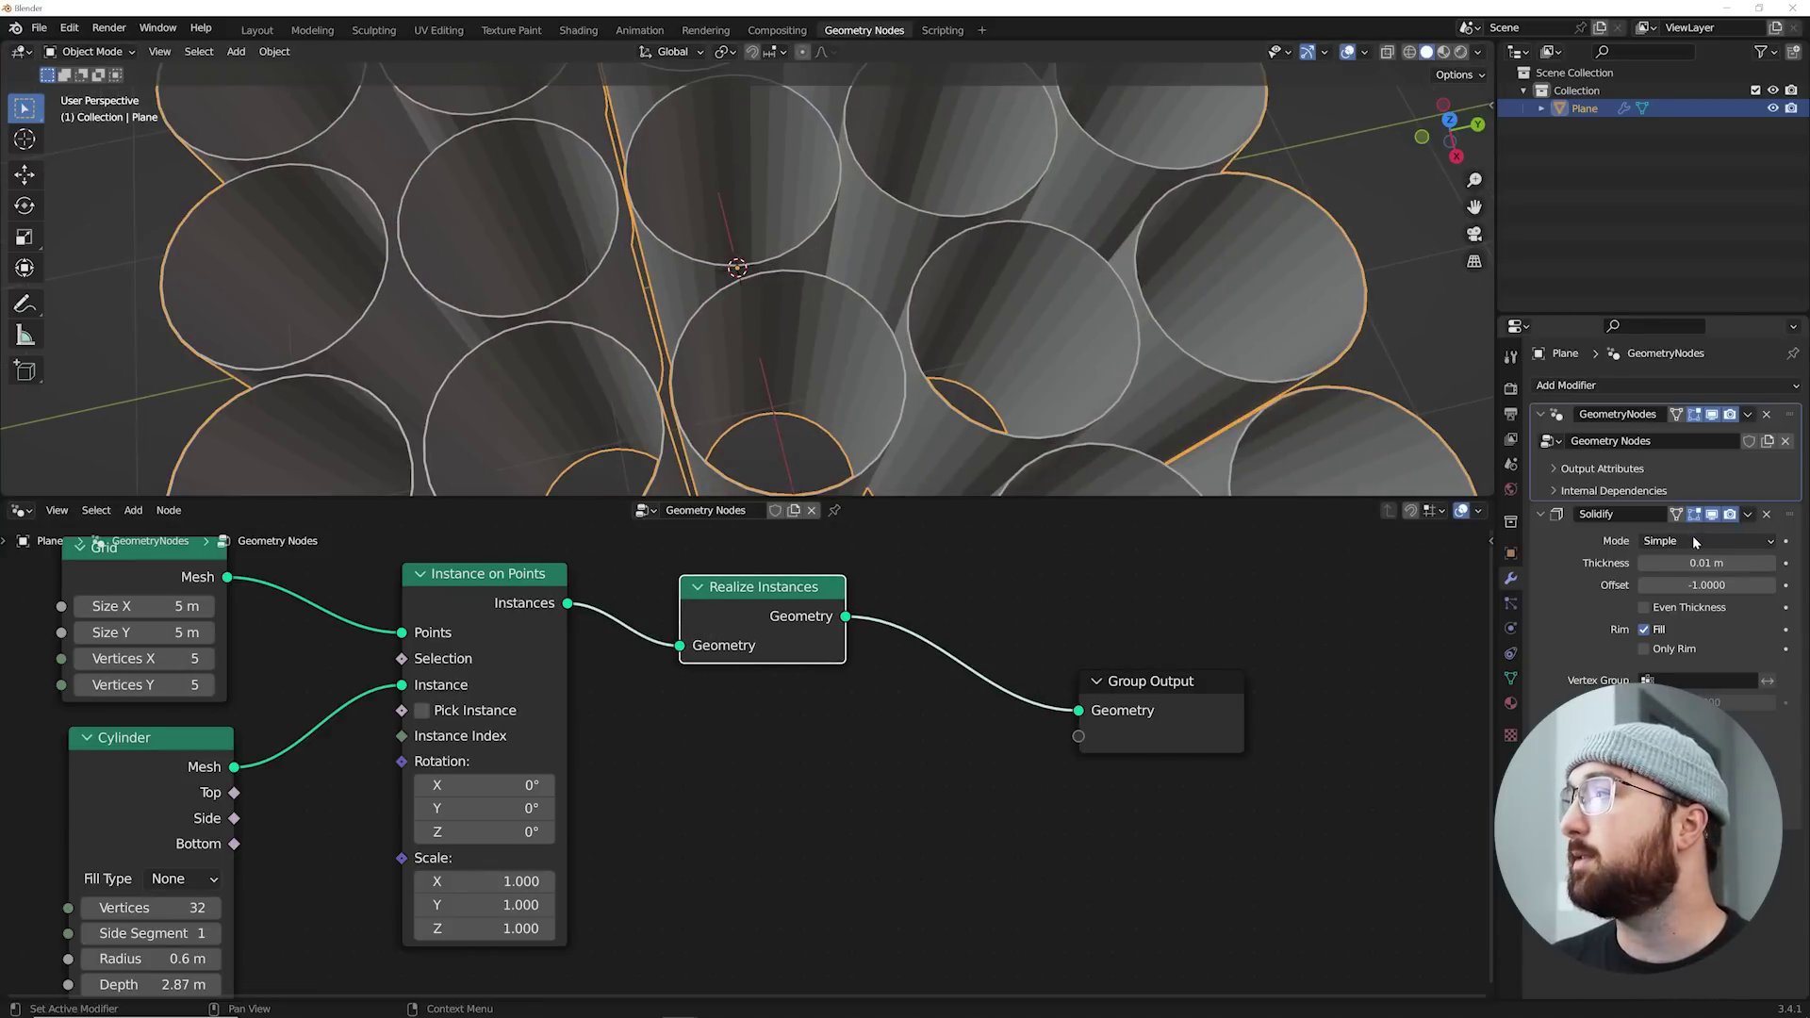
# Step: Set the Solidify modifier's Thickness to 0.065 m
pyautogui.moveTo(749, 360); pyautogui.dragTo(834, 283, button='middle')
pyautogui.scroll(-1, 834, 283)
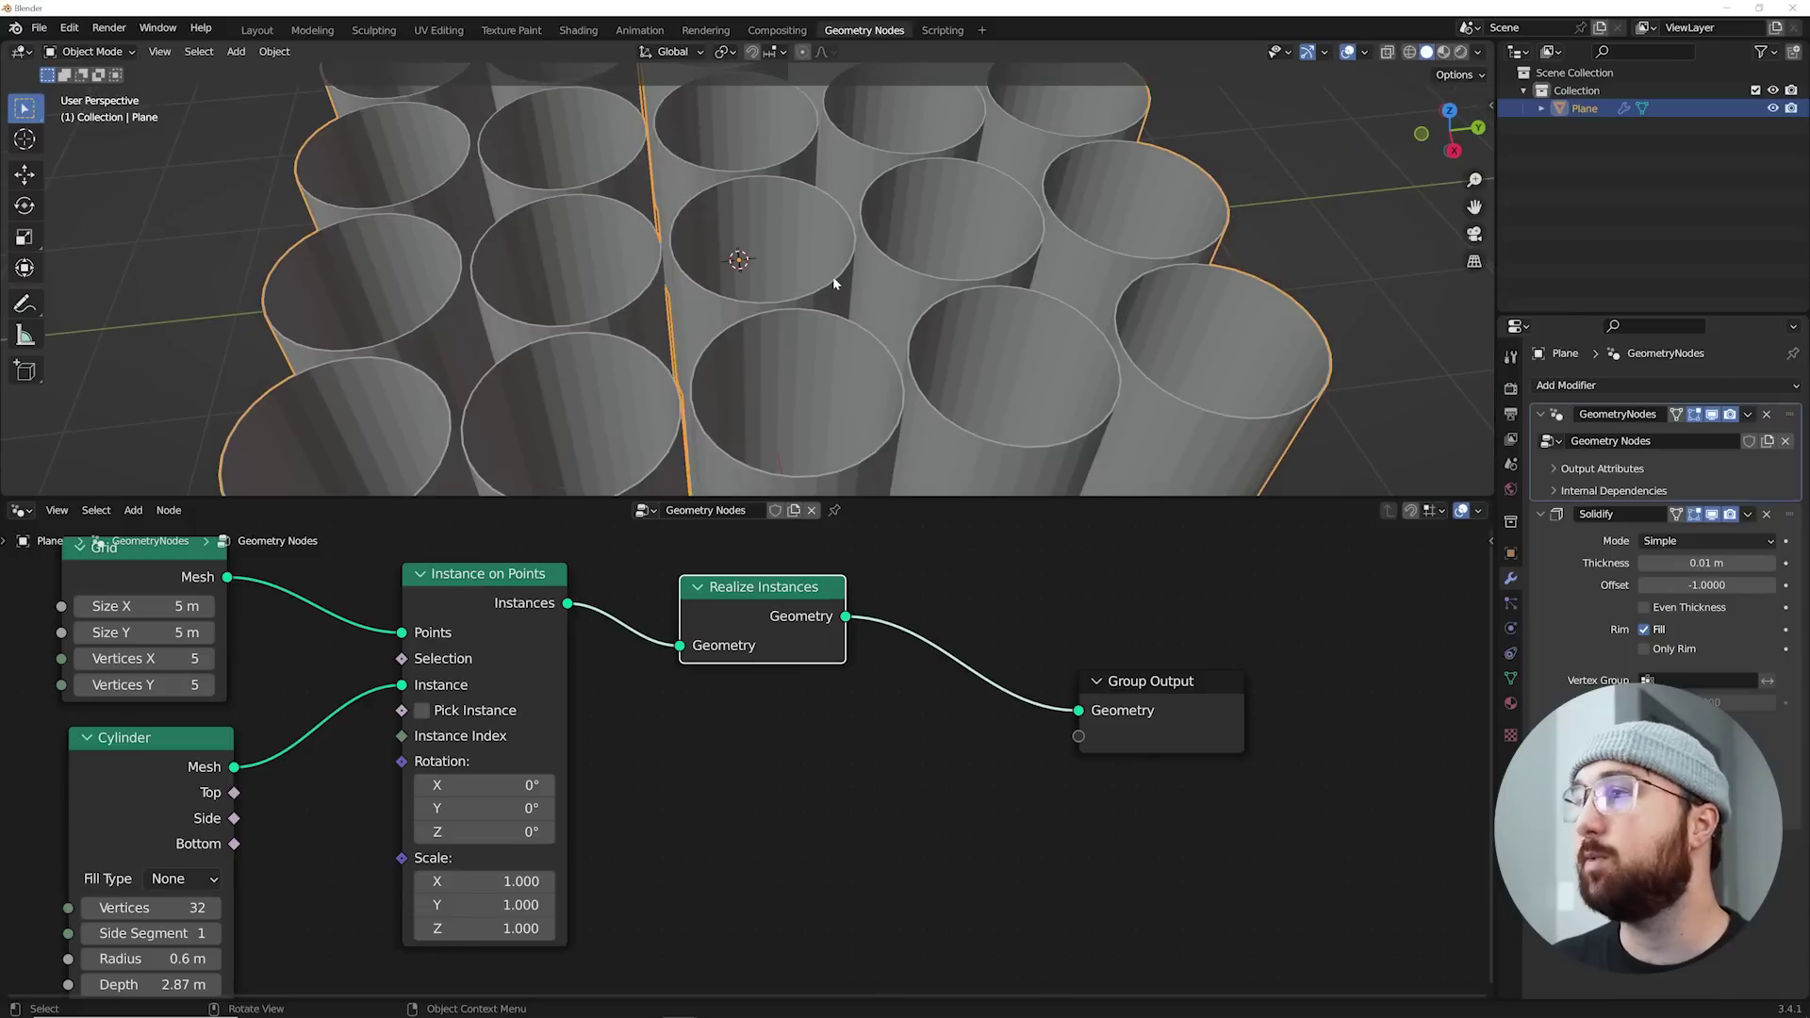
pyautogui.moveTo(1704, 563); pyautogui.dragTo(1746, 563)
# Step: Add a Bevel modifier with an Amount of 0.022 m and 3 segments
pyautogui.click(1650, 384)
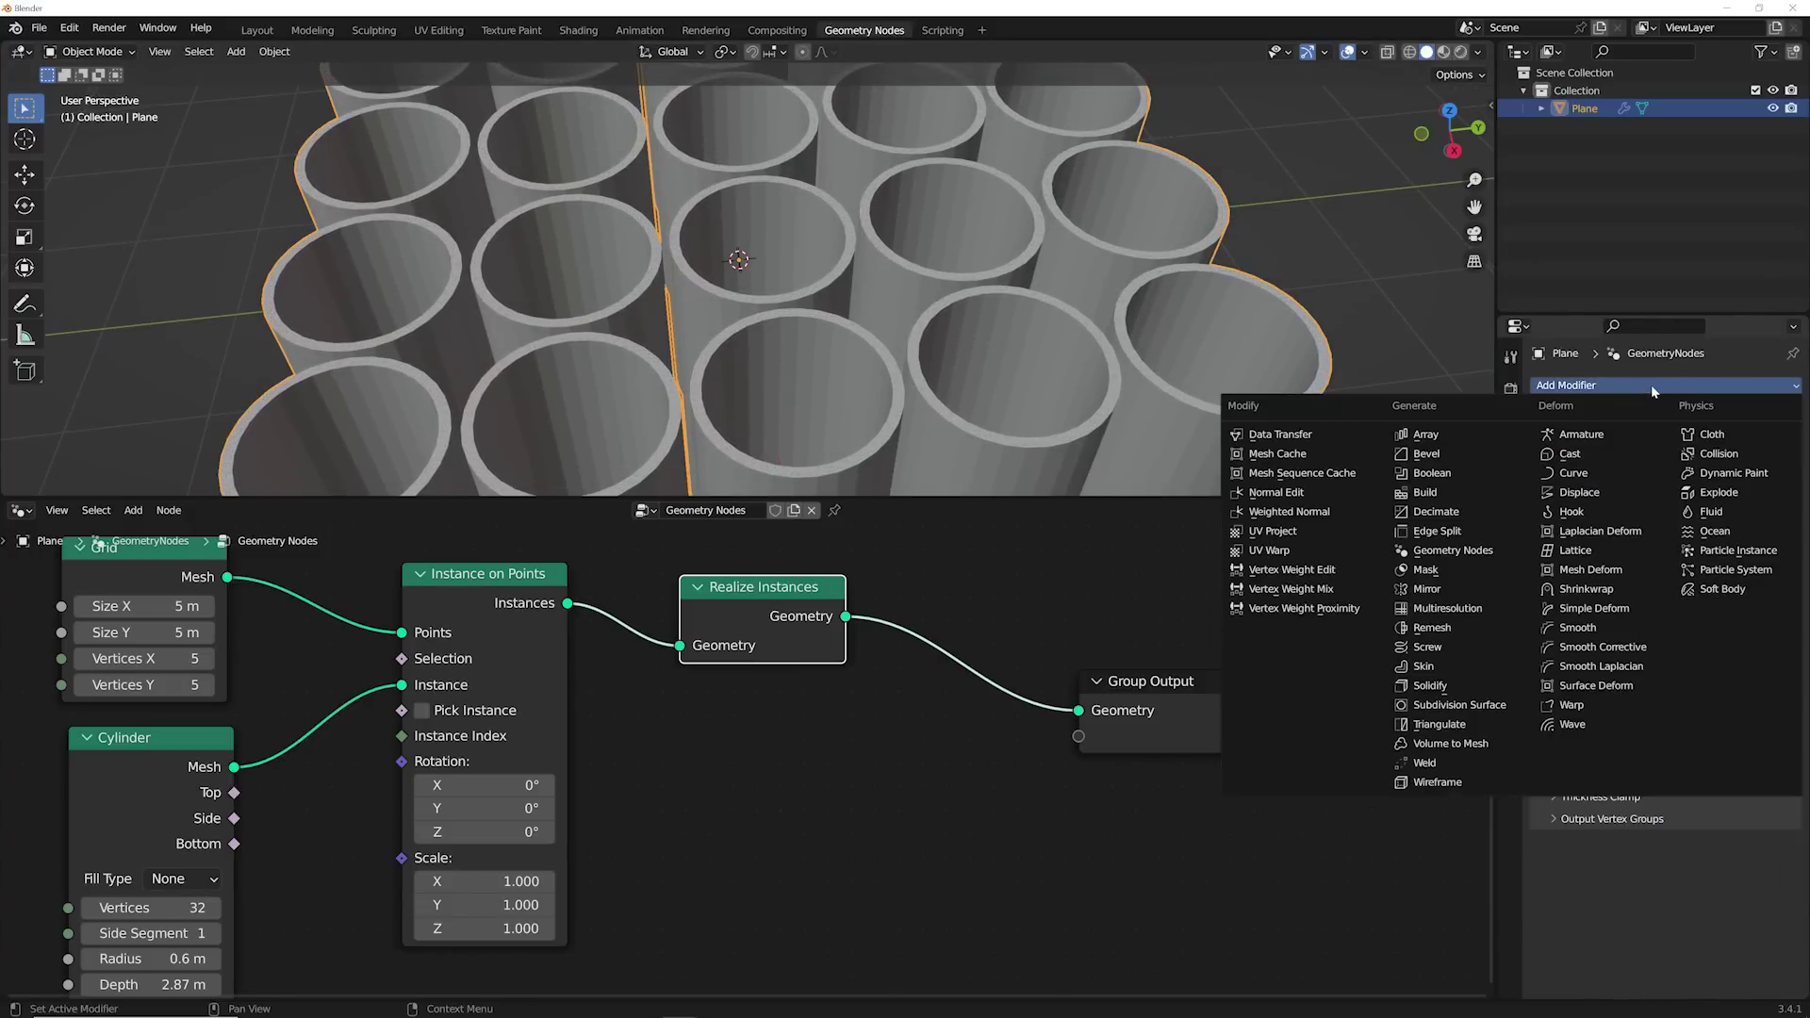
pyautogui.click(1415, 460)
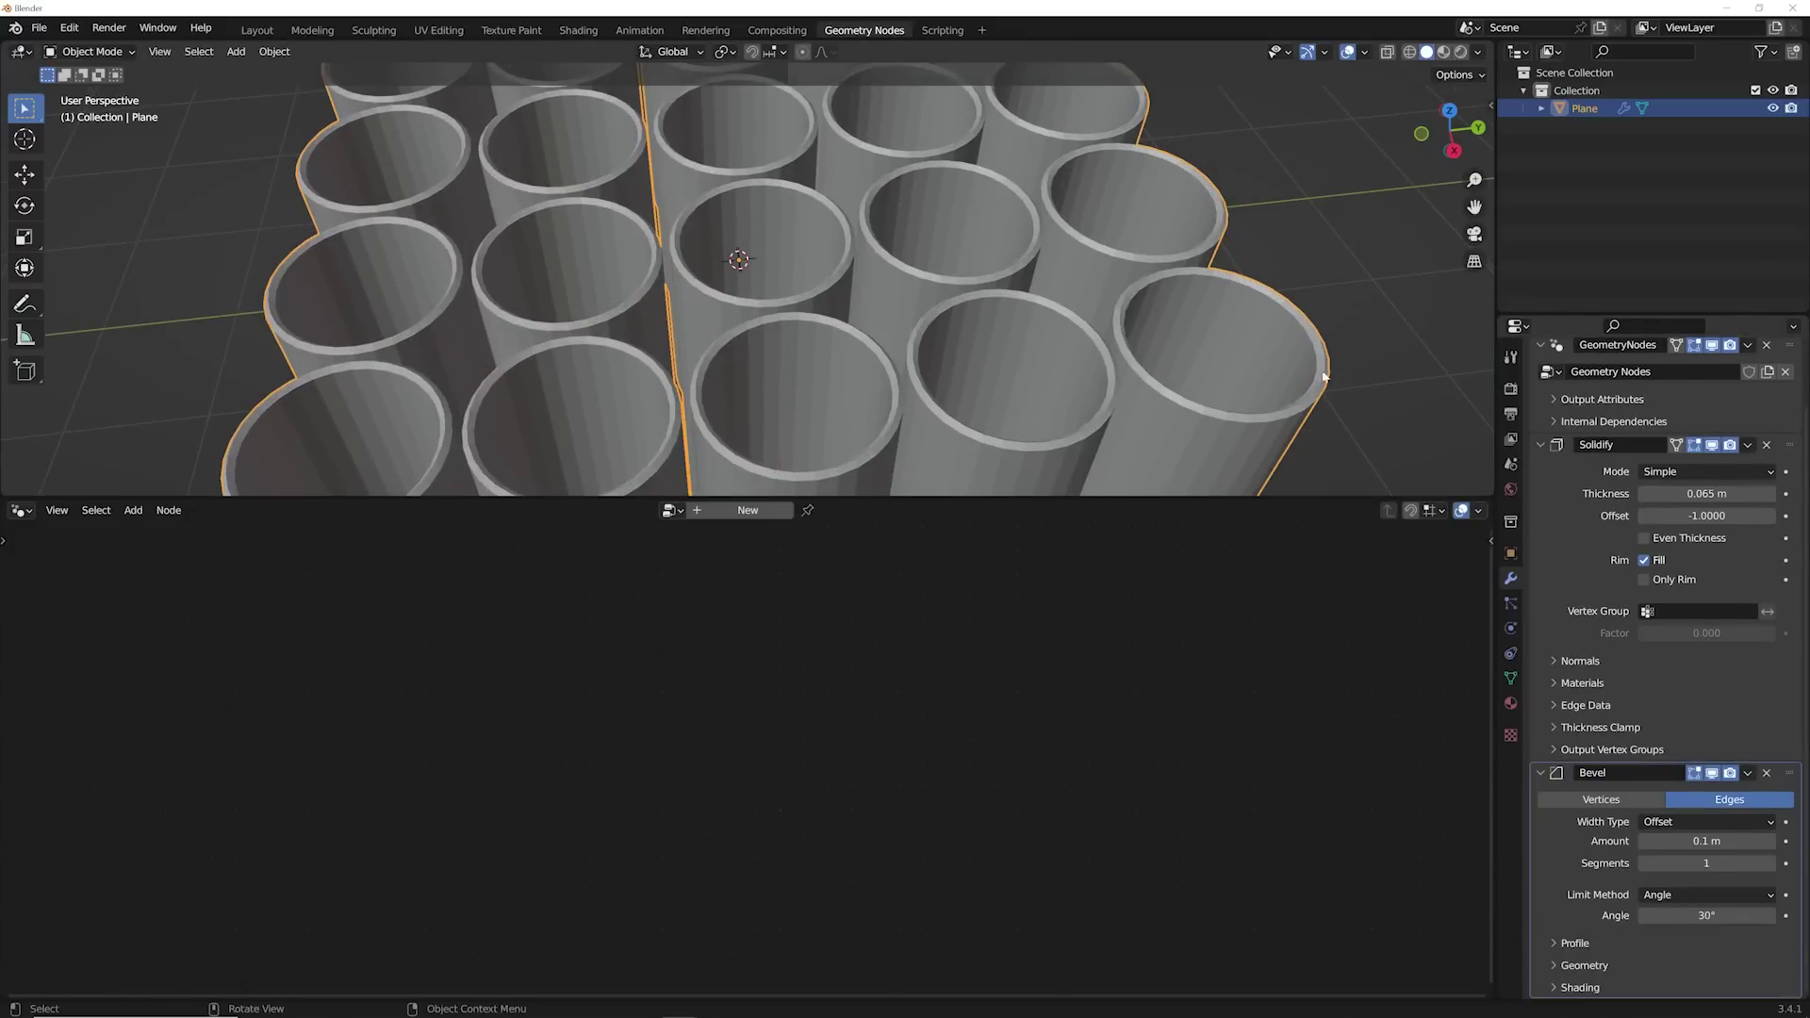
pyautogui.scroll(3, 1311, 363)
pyautogui.moveTo(1707, 841)
pyautogui.mouseDown()
pyautogui.moveTo(1663, 841)
pyautogui.moveTo(1740, 841)
pyautogui.mouseUp()
pyautogui.click(1771, 864)
pyautogui.click(1770, 864)
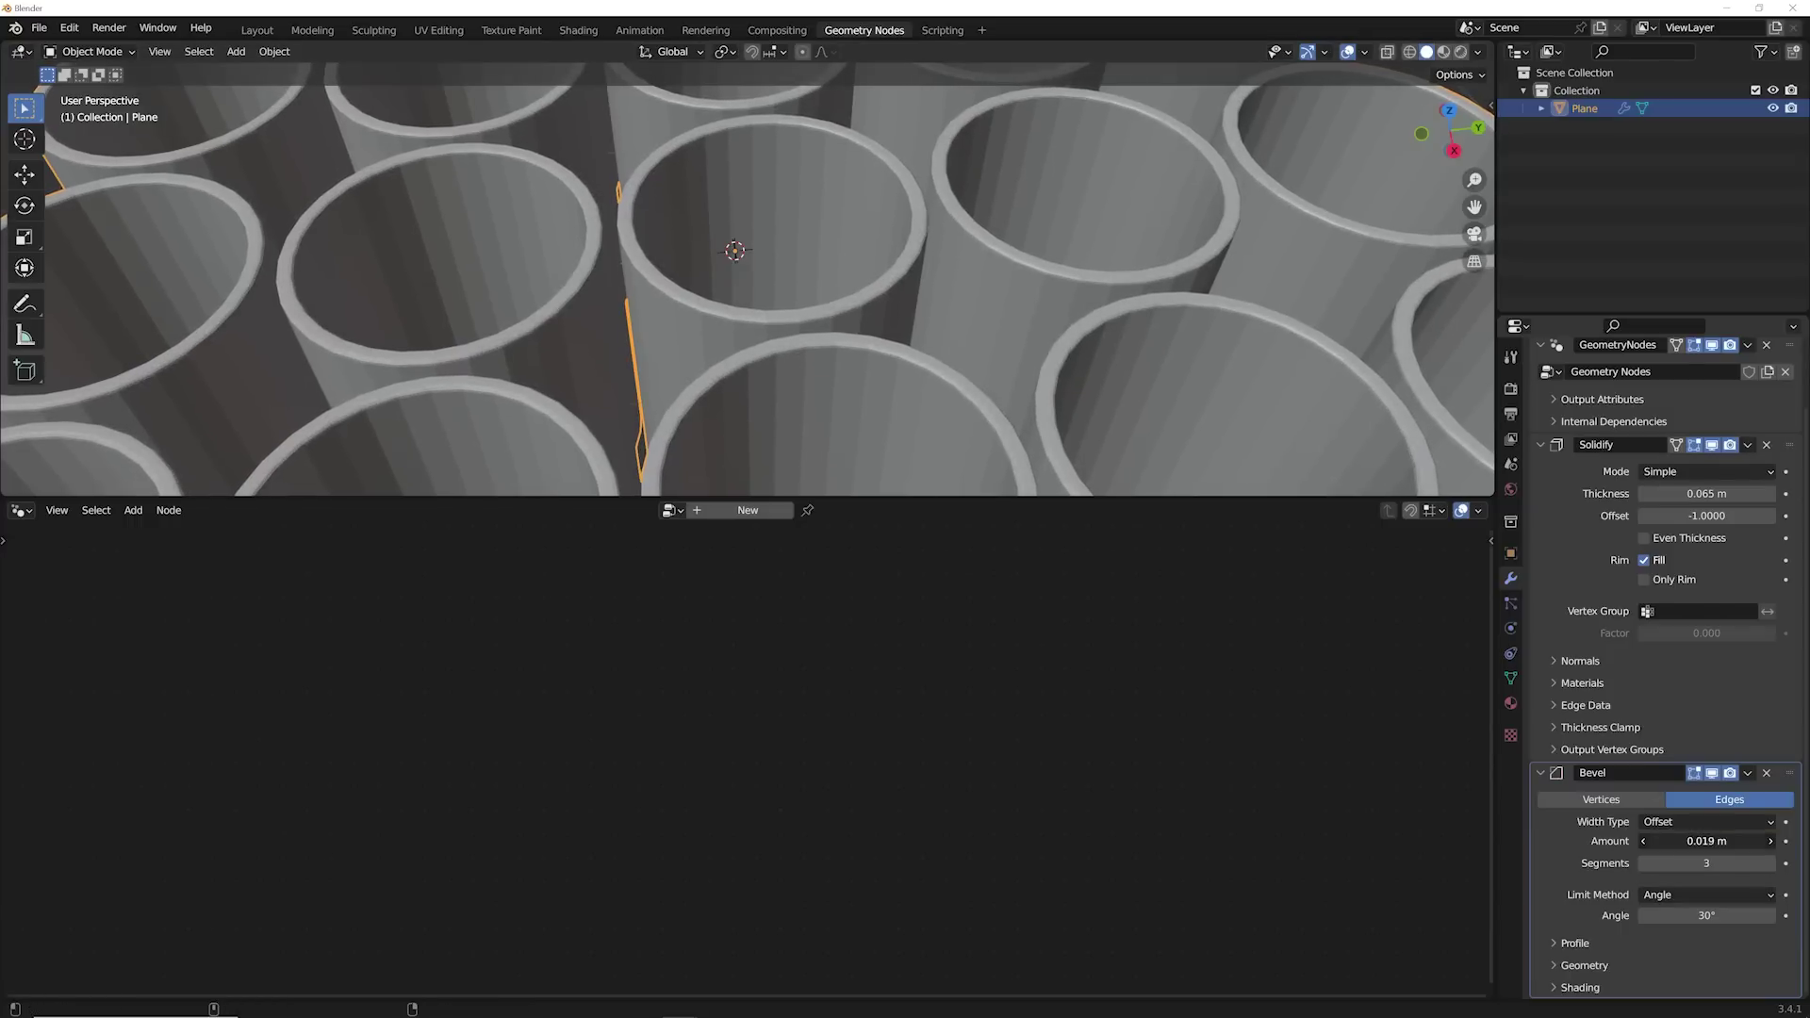
pyautogui.scroll(-5, 1056, 339)
pyautogui.scroll(4, 1050, 317)
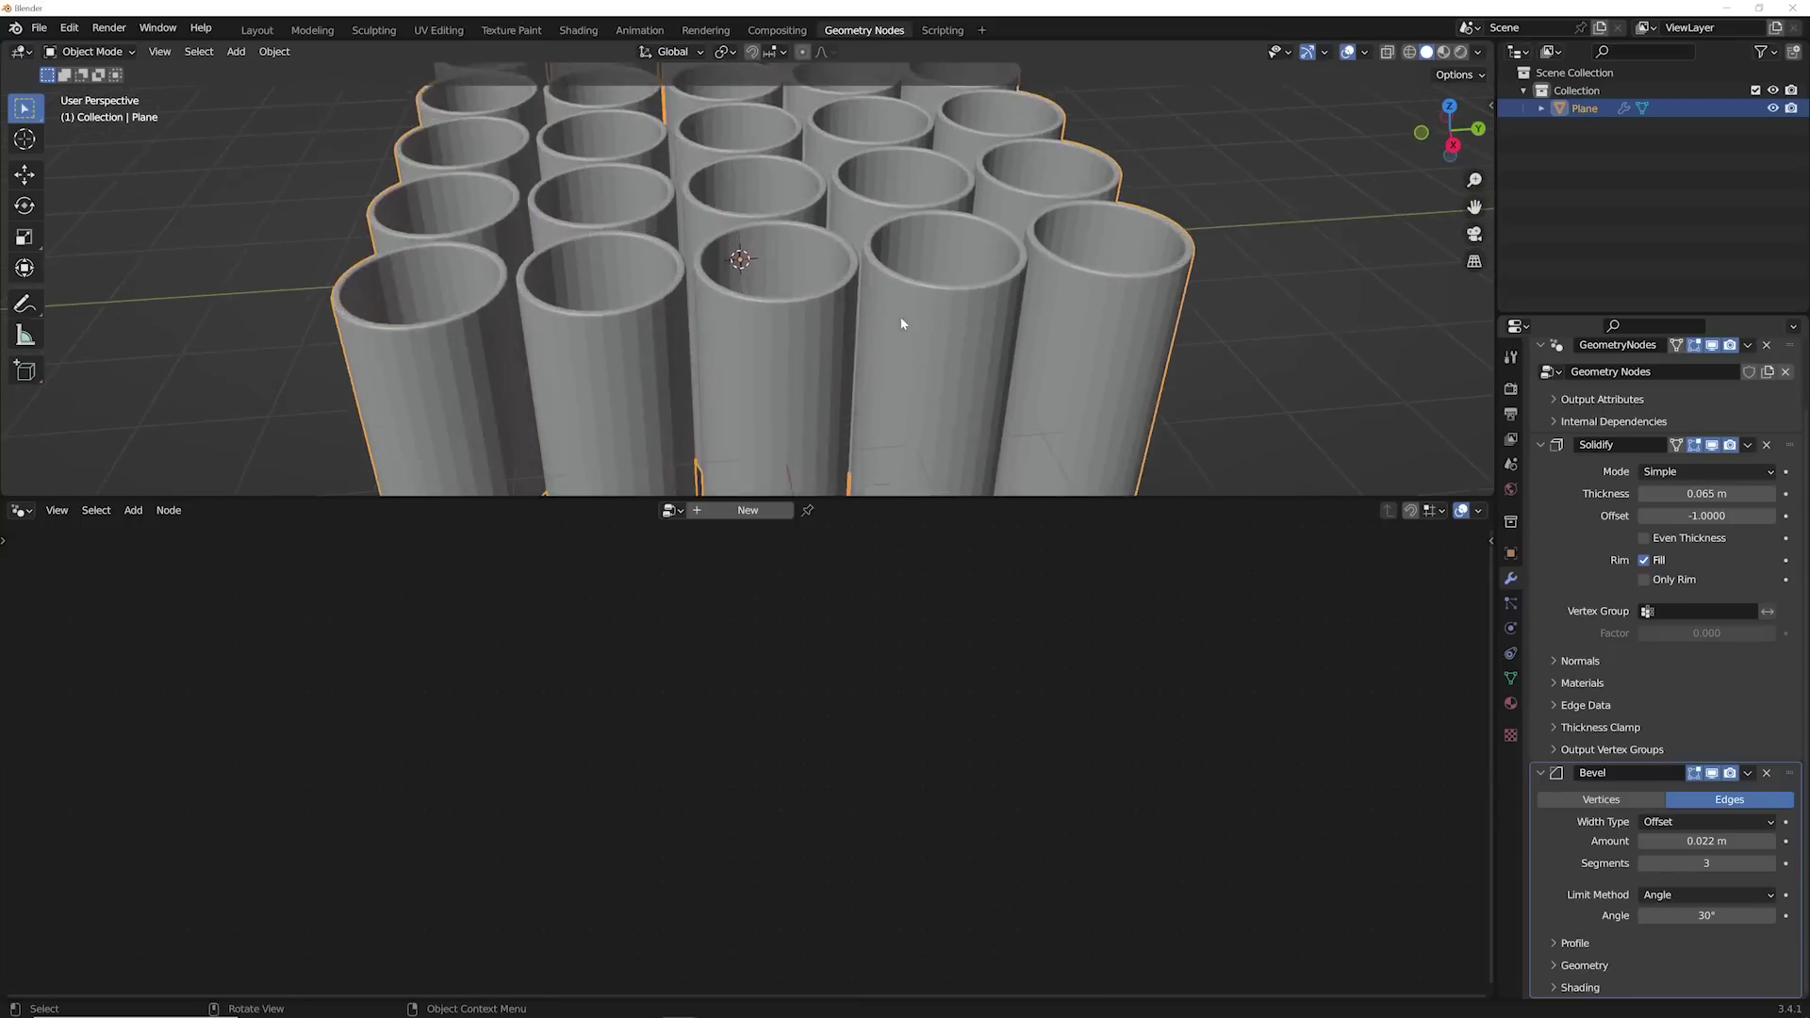
# Step: Reactivate the geometry nodes modifier and apply Shade Smooth to the object
pyautogui.click(1784, 357)
pyautogui.rightClick(905, 240)
pyautogui.click(905, 239)
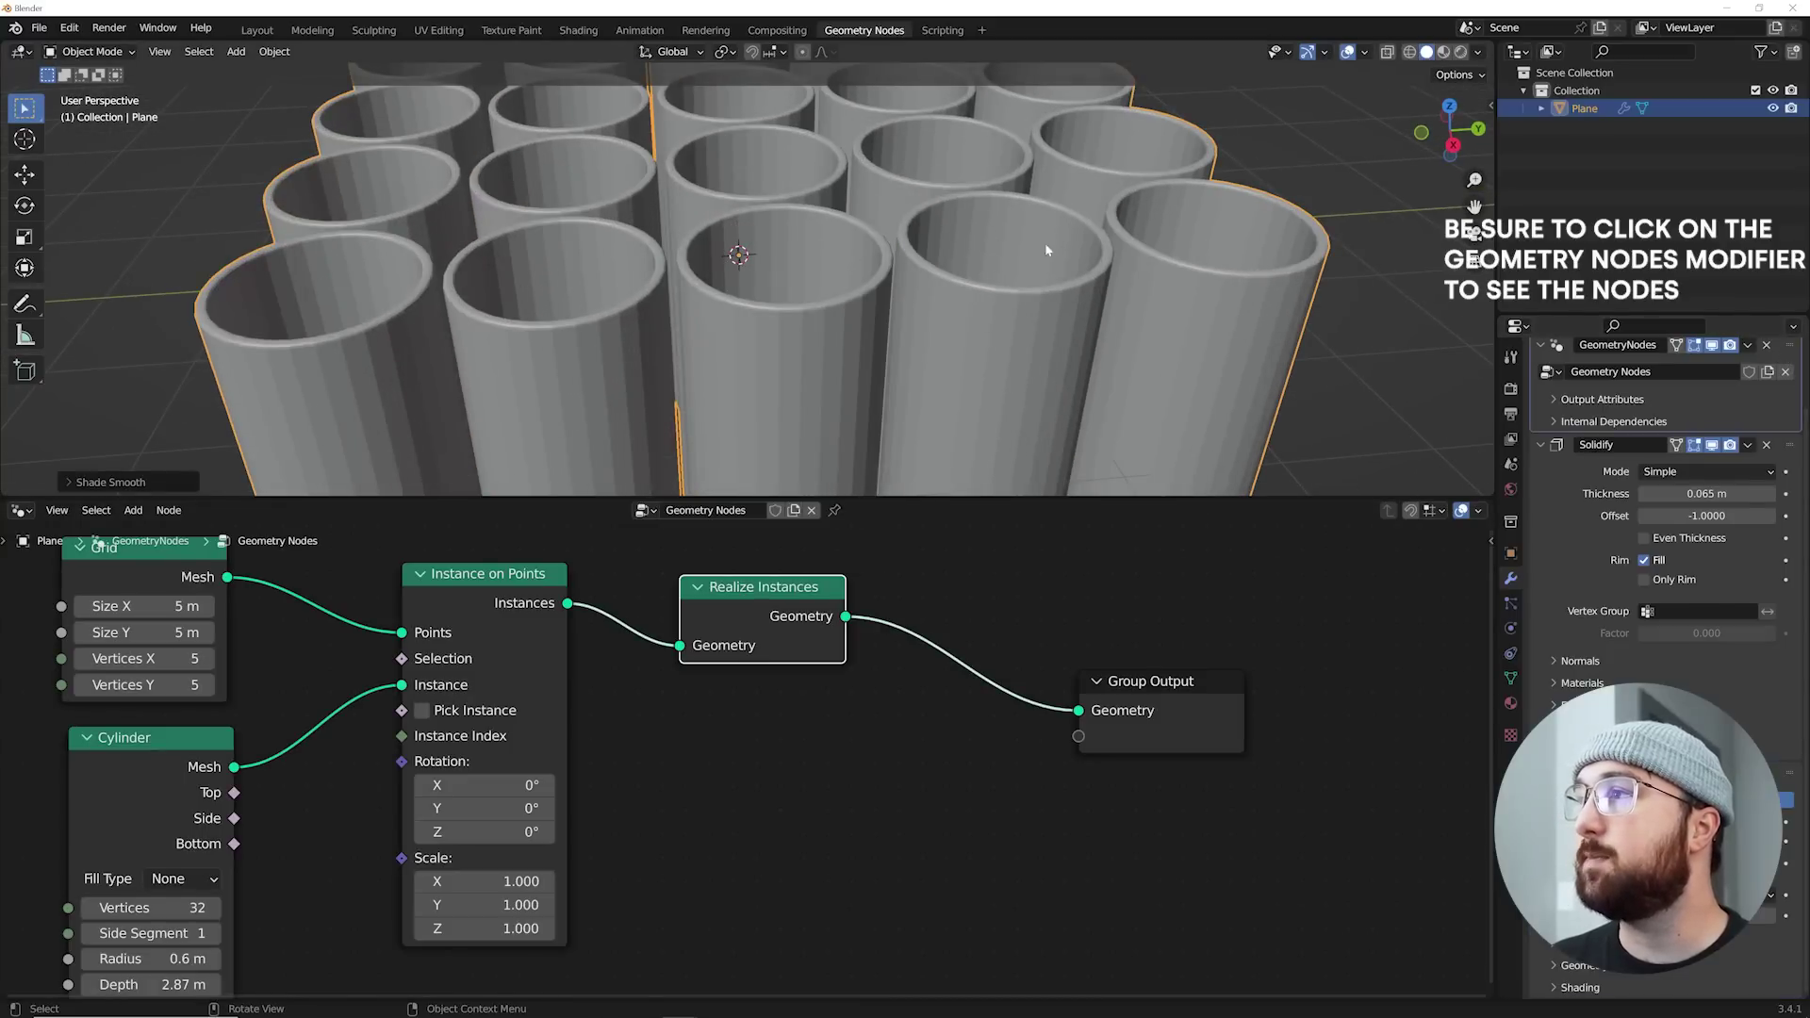
# Step: Insert a Set Shade Smooth node between Realize Instances and Group Output
pyautogui.moveTo(992, 627); pyautogui.dragTo(793, 687, button='middle')
pyautogui.hotkey('shift', 'a')
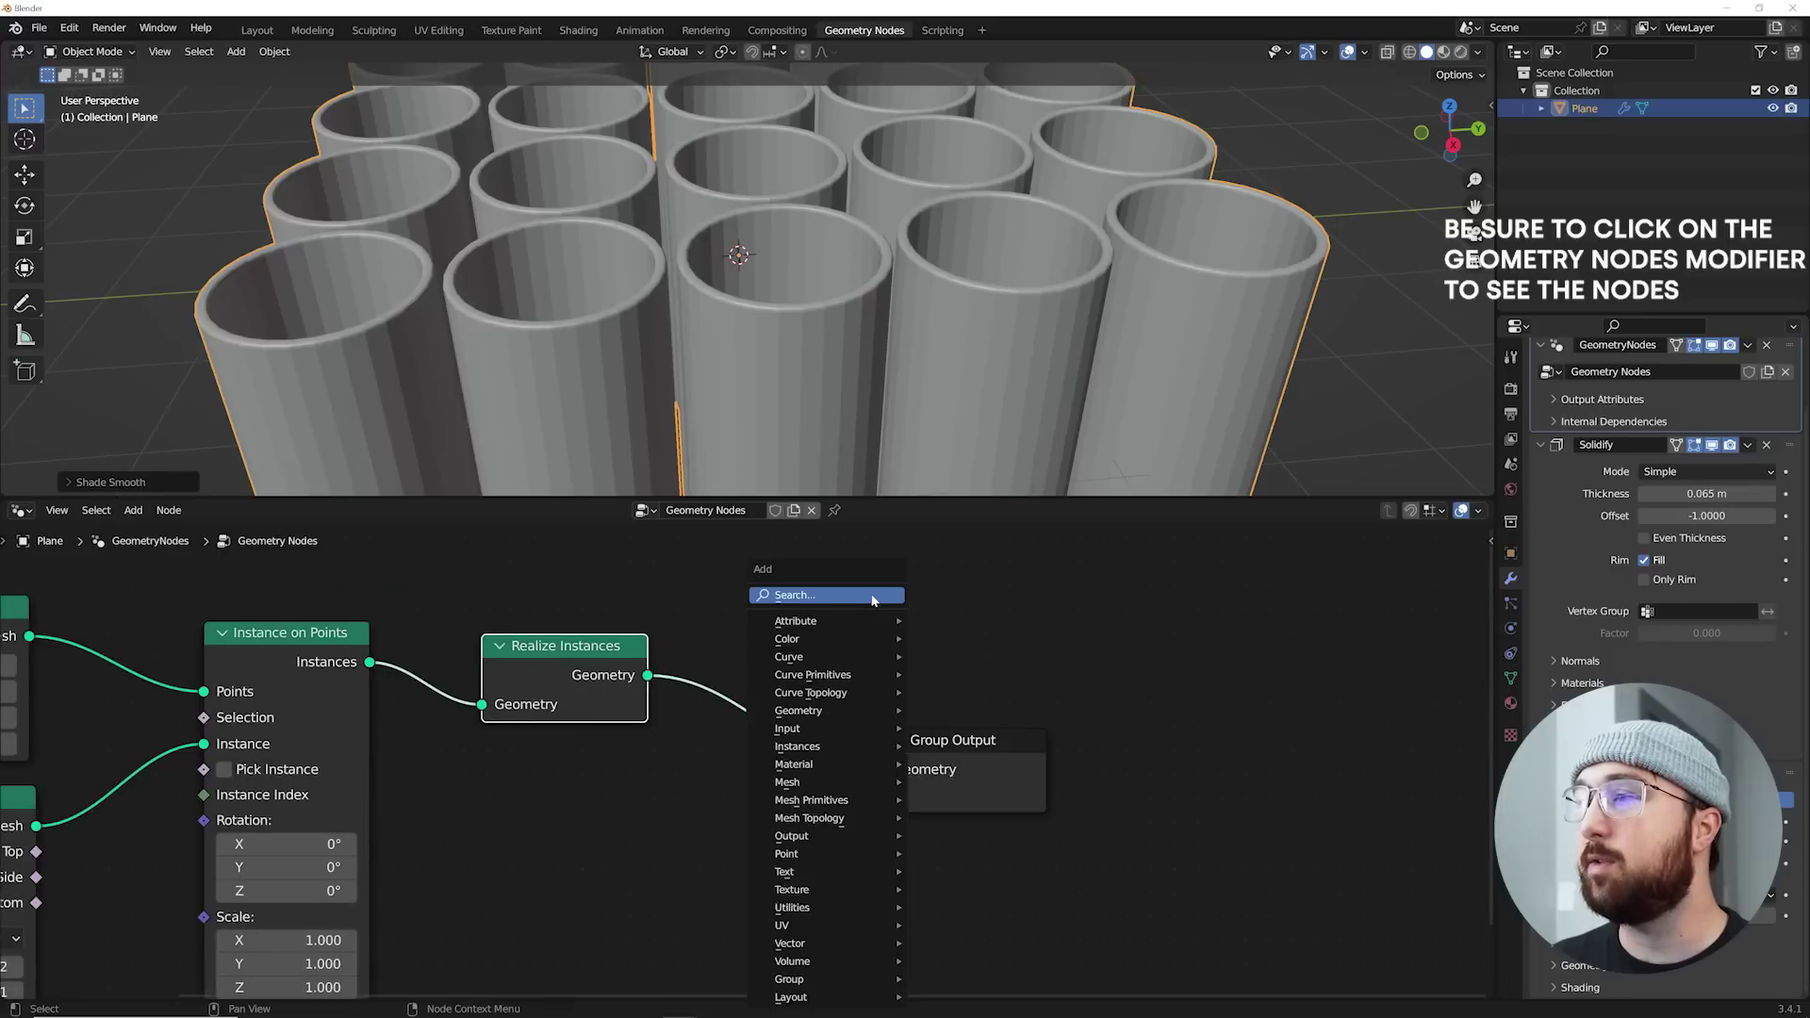
pyautogui.write('smo')
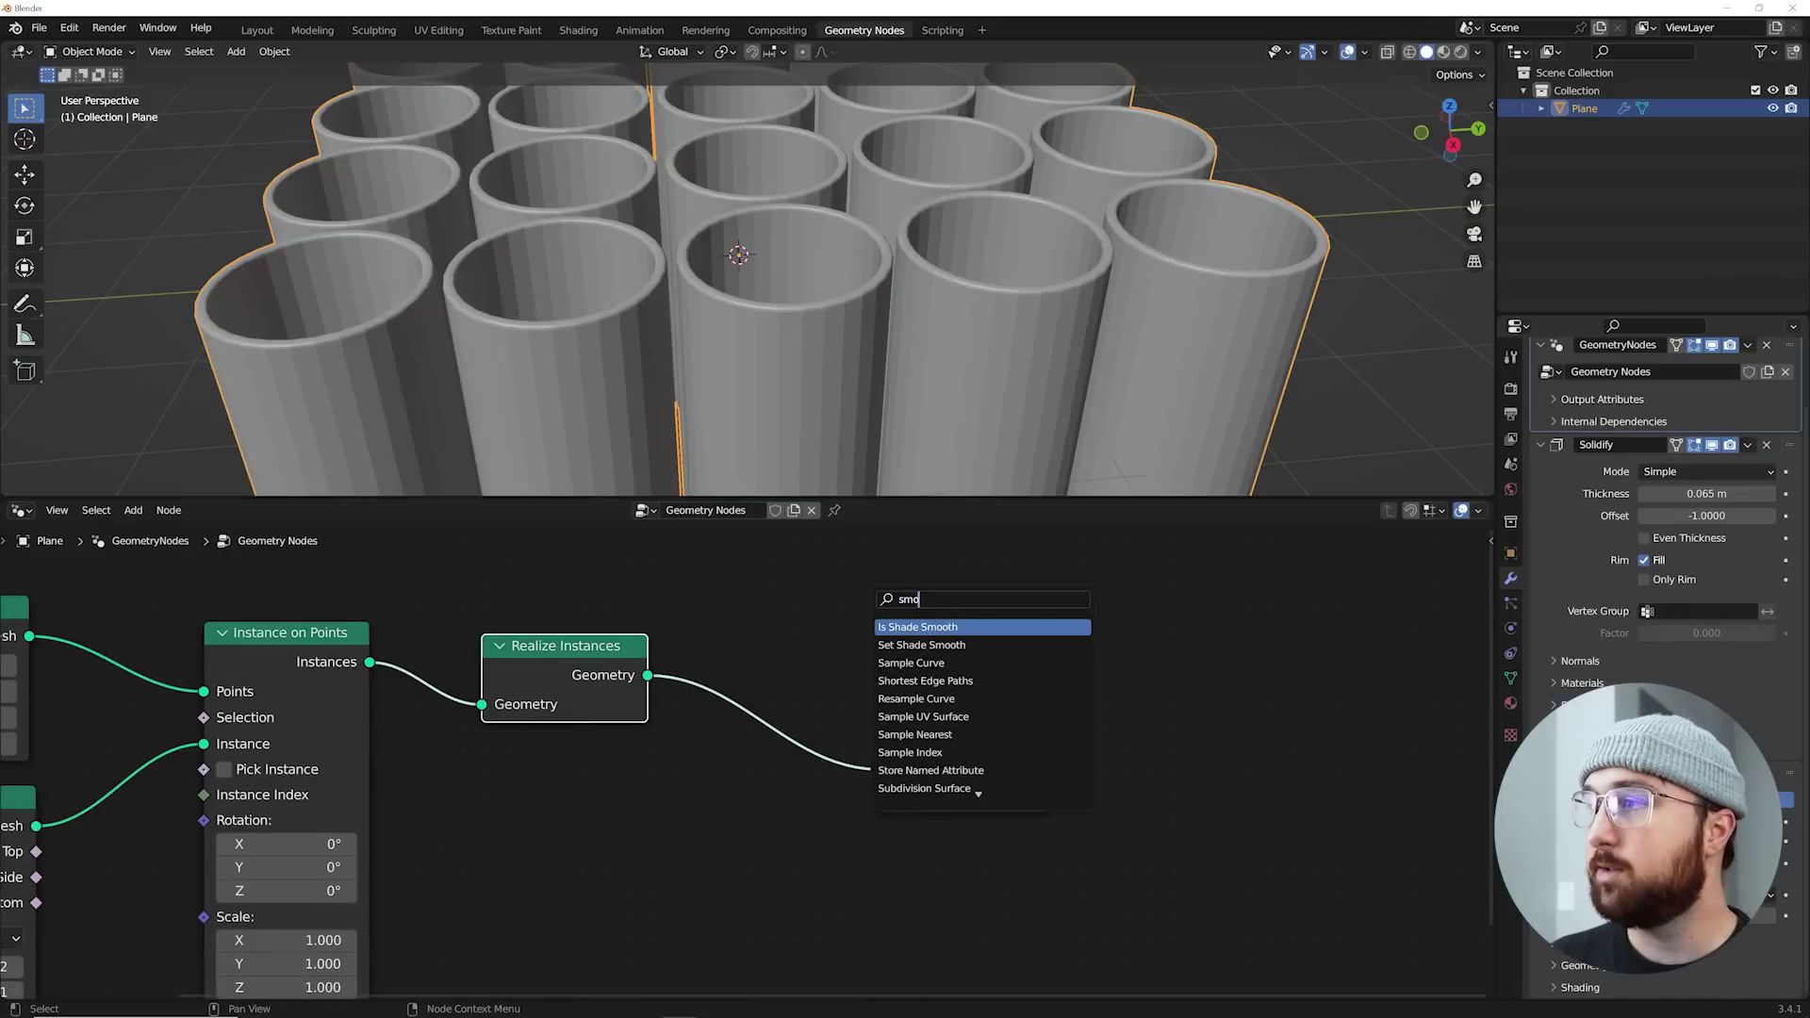
pyautogui.press('Down')
pyautogui.press('Return')
pyautogui.click(707, 630)
pyautogui.moveTo(661, 289)
pyautogui.mouseDown(button='middle')
pyautogui.moveTo(732, 280)
pyautogui.moveTo(703, 358)
pyautogui.moveTo(671, 254)
pyautogui.mouseUp(button='middle')
pyautogui.scroll(-5, 731, 284)
# Step: Move the Grid node away from the chain and insert a Set Position node between Grid and Instance on Points
pyautogui.moveTo(115, 719); pyautogui.dragTo(693, 703, button='middle')
pyautogui.scroll(-3, 647, 639)
pyautogui.moveTo(613, 637); pyautogui.dragTo(264, 590)
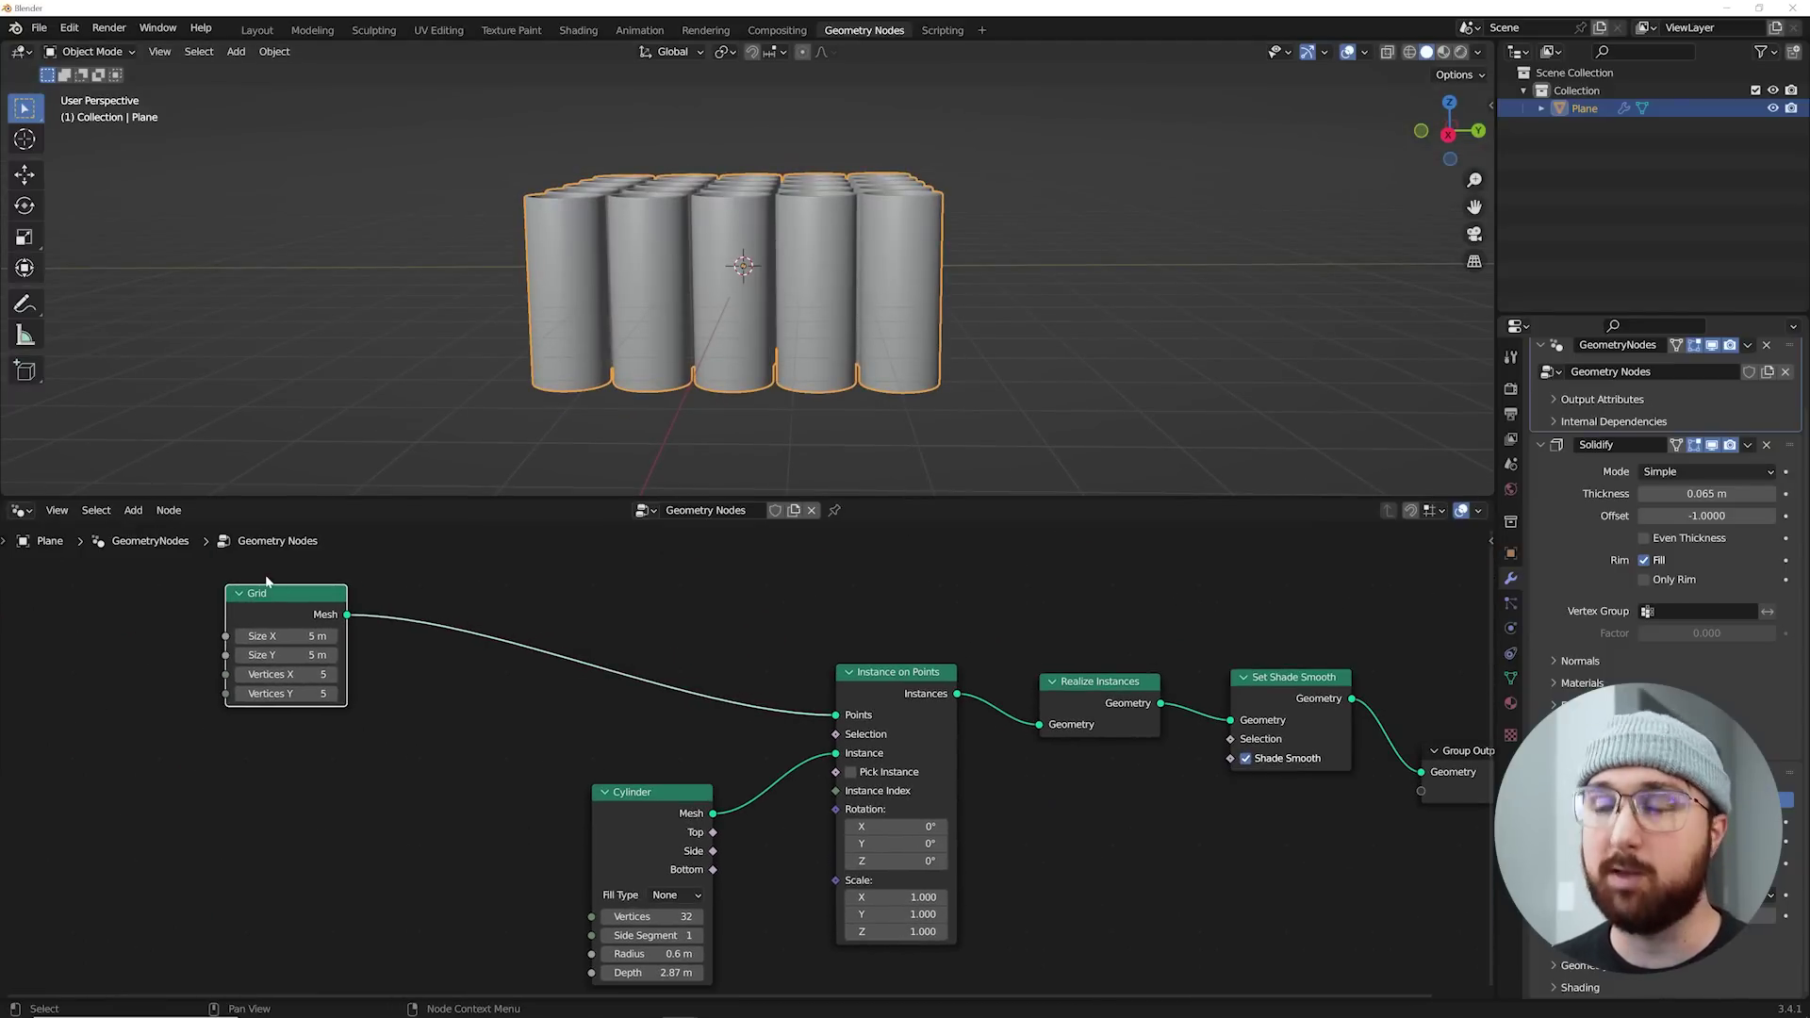
pyautogui.hotkey('shift', 'a')
pyautogui.write('set')
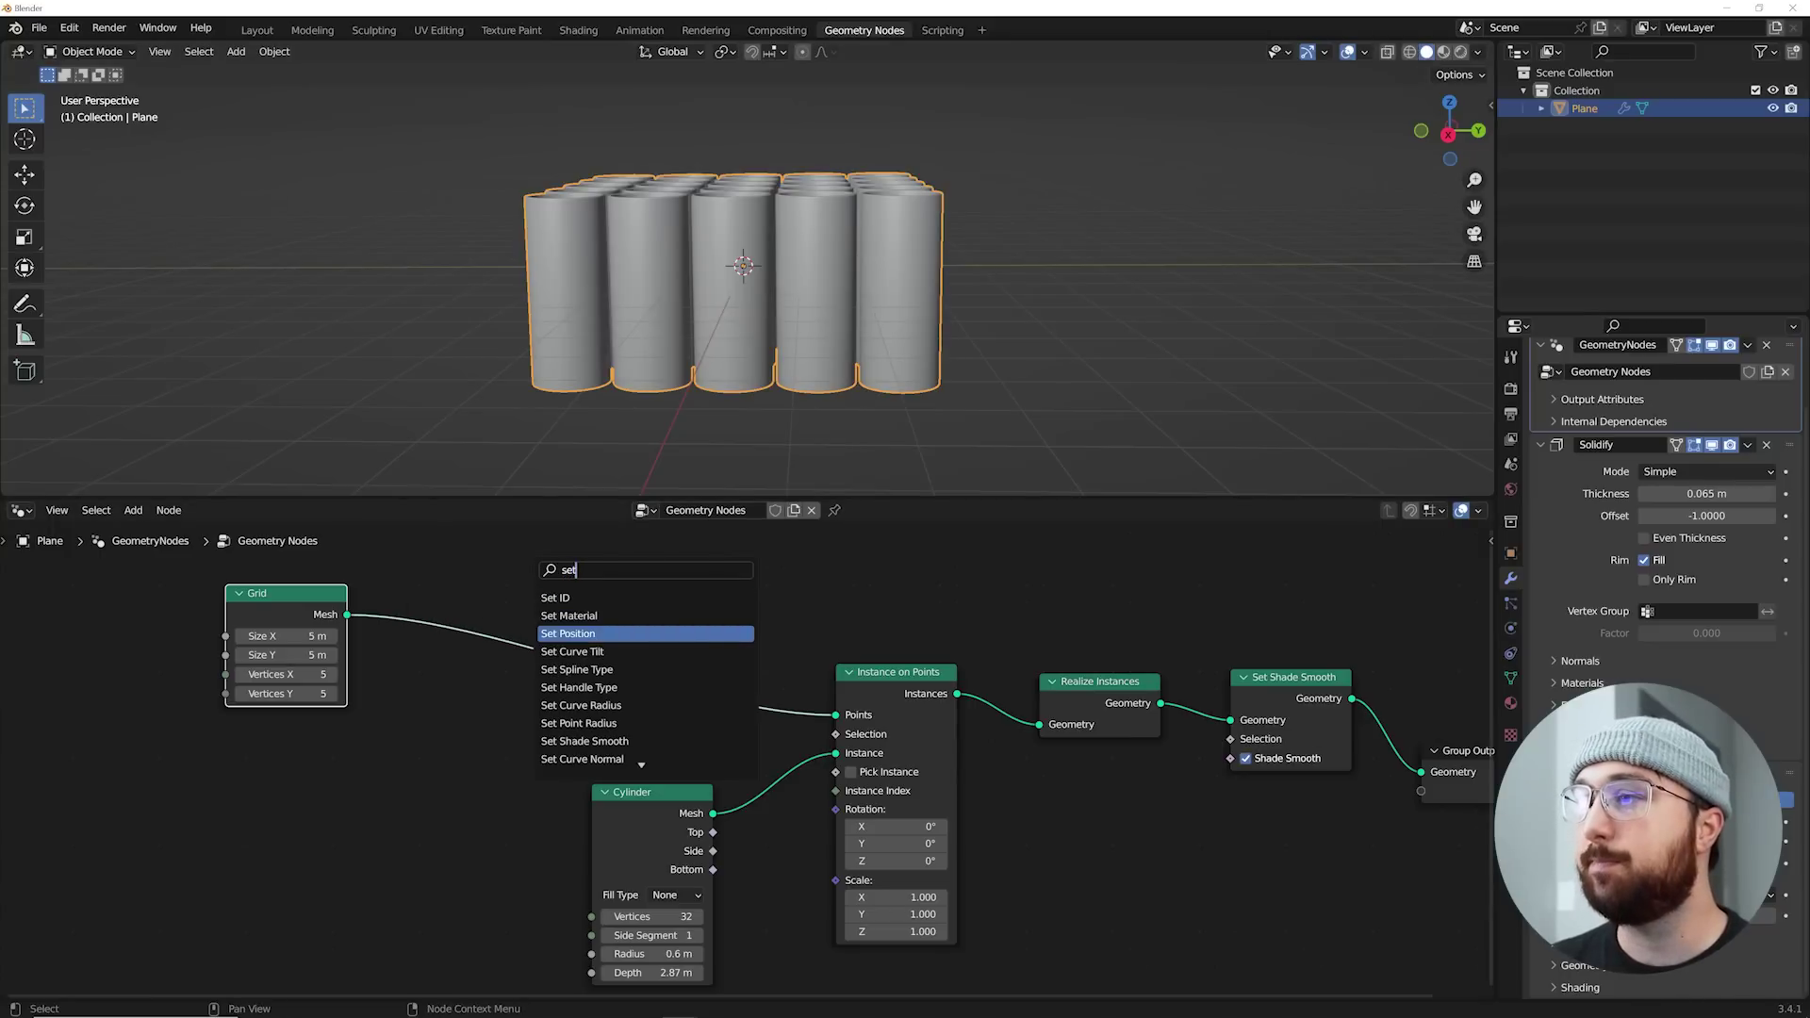
pyautogui.click(605, 637)
pyautogui.click(605, 638)
pyautogui.moveTo(286, 650); pyautogui.dragTo(234, 588)
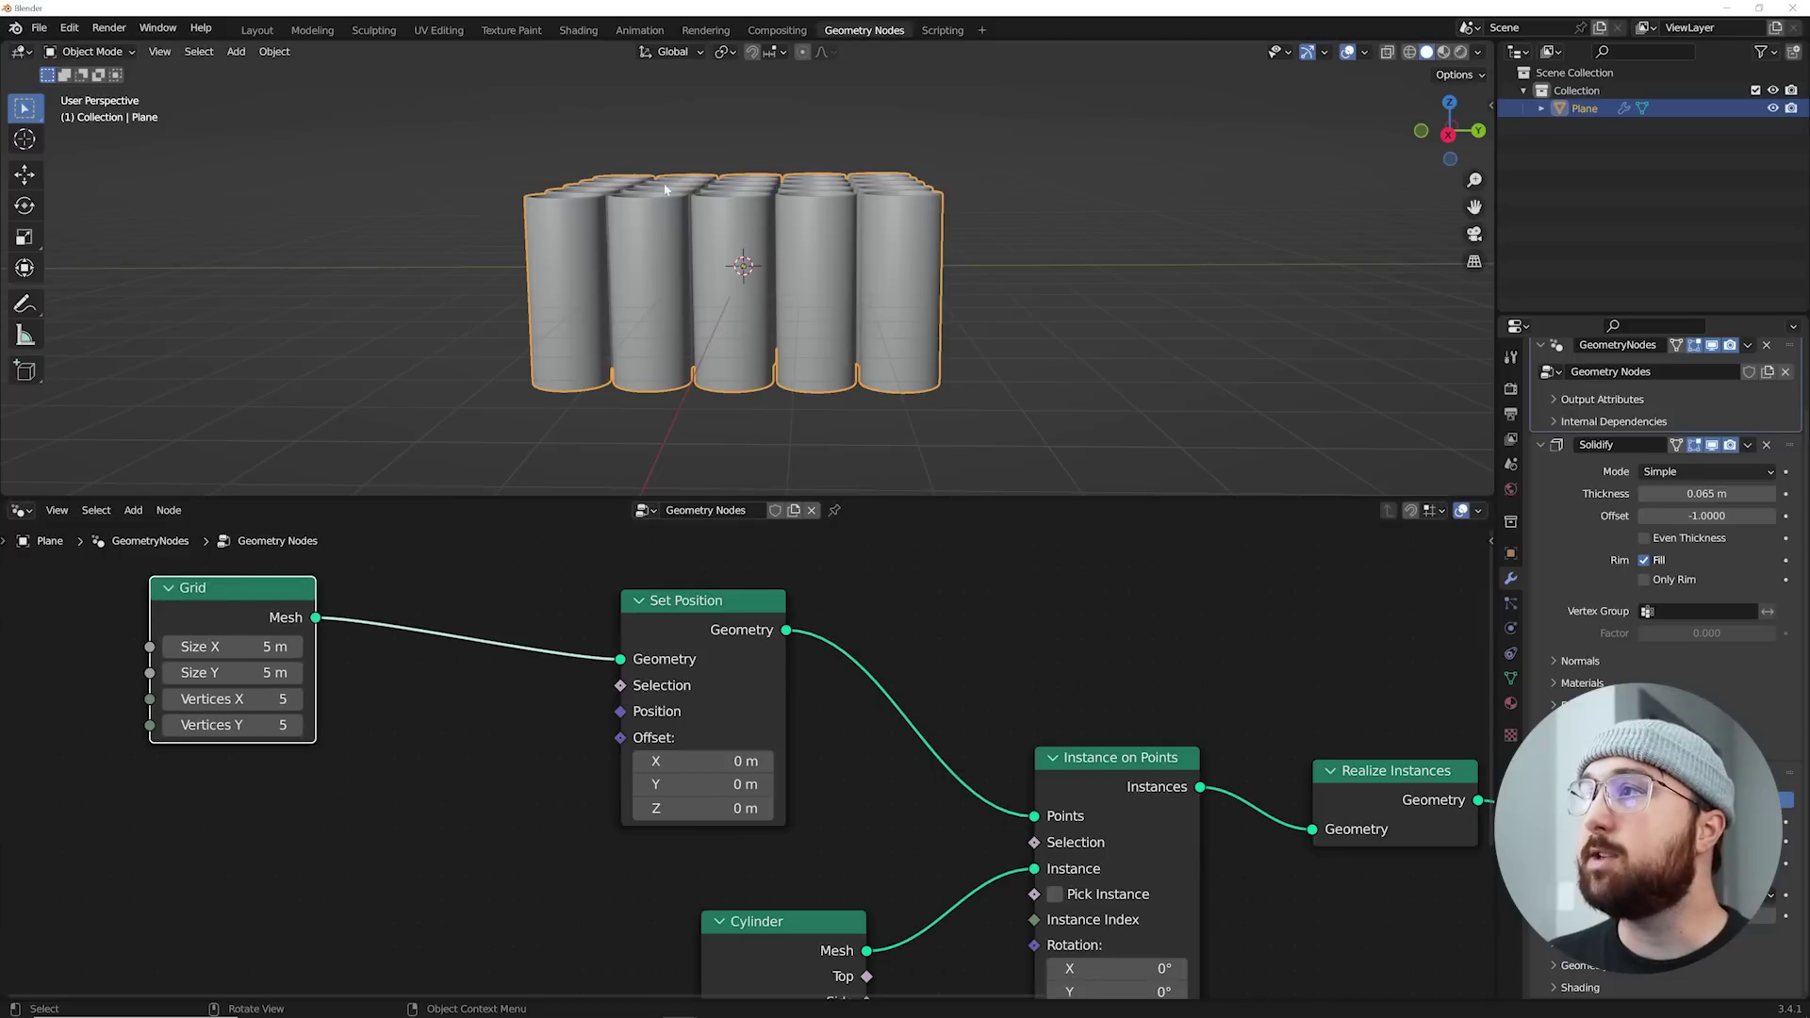
# Step: Add a Combine XYZ node below the Grid node and connect its Vector output to Set Position's Offset
pyautogui.moveTo(772, 254); pyautogui.dragTo(775, 272, button='middle')
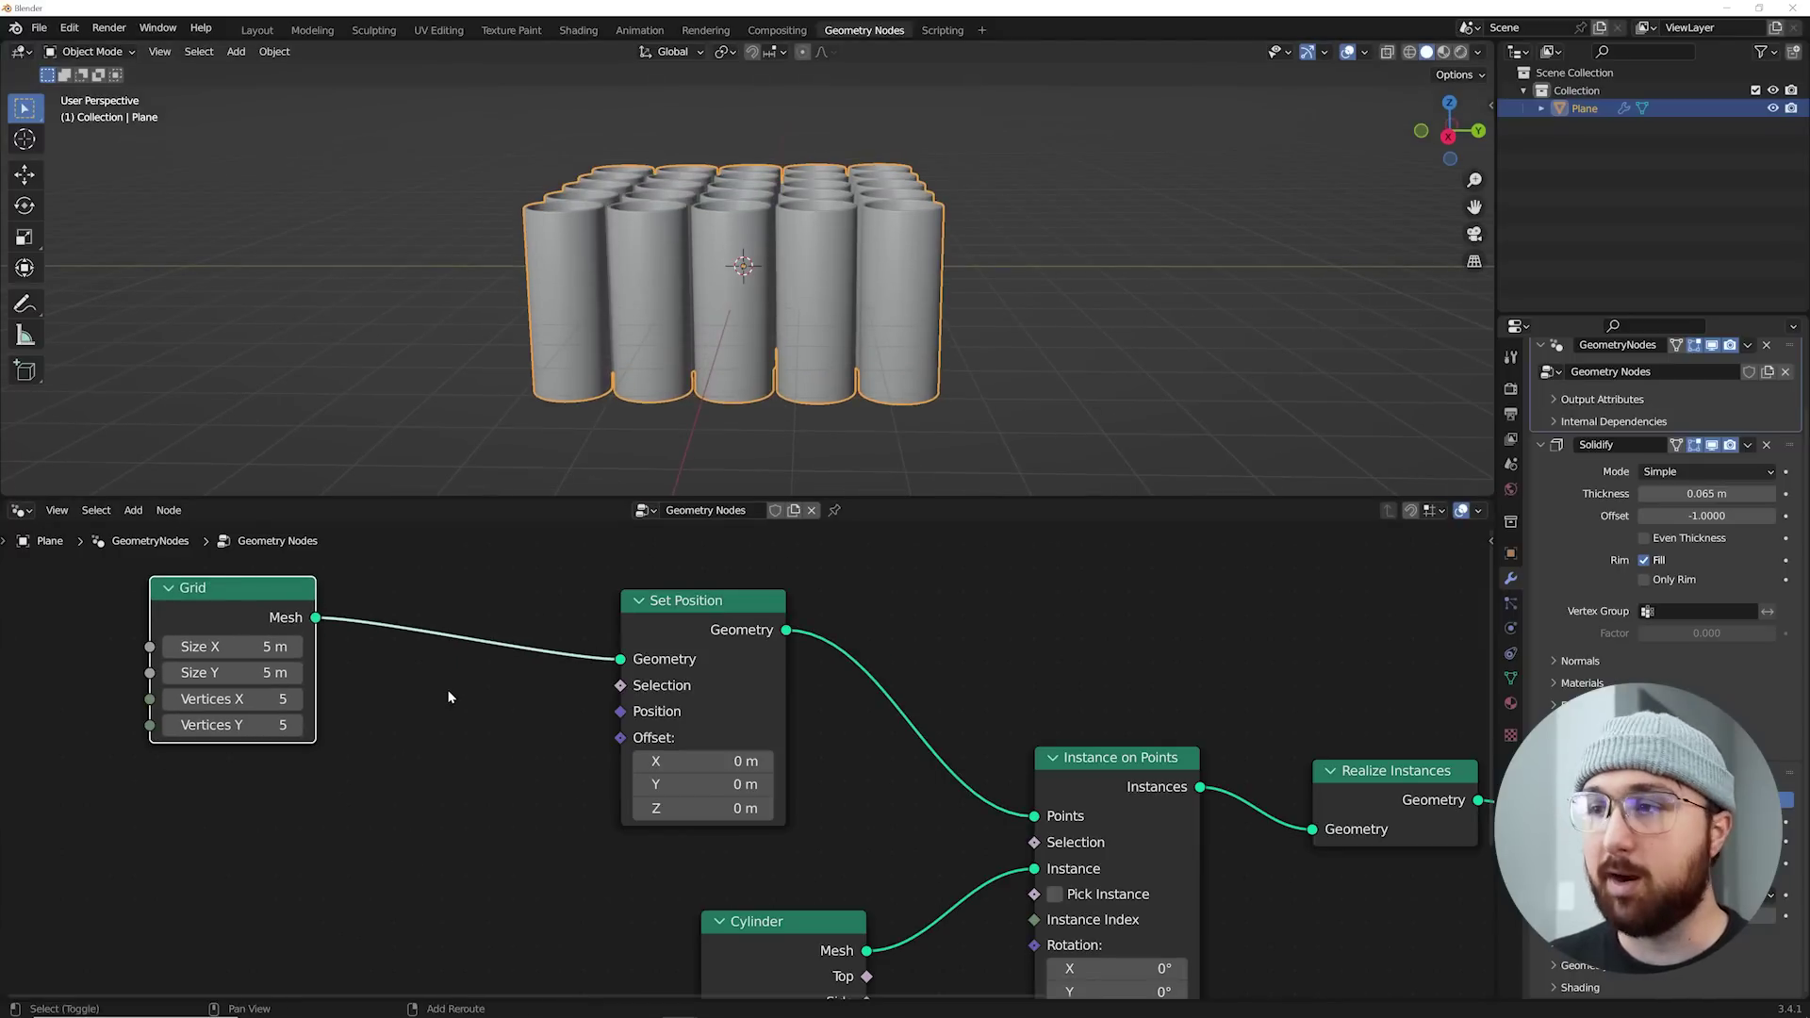
pyautogui.hotkey('shift', 'a')
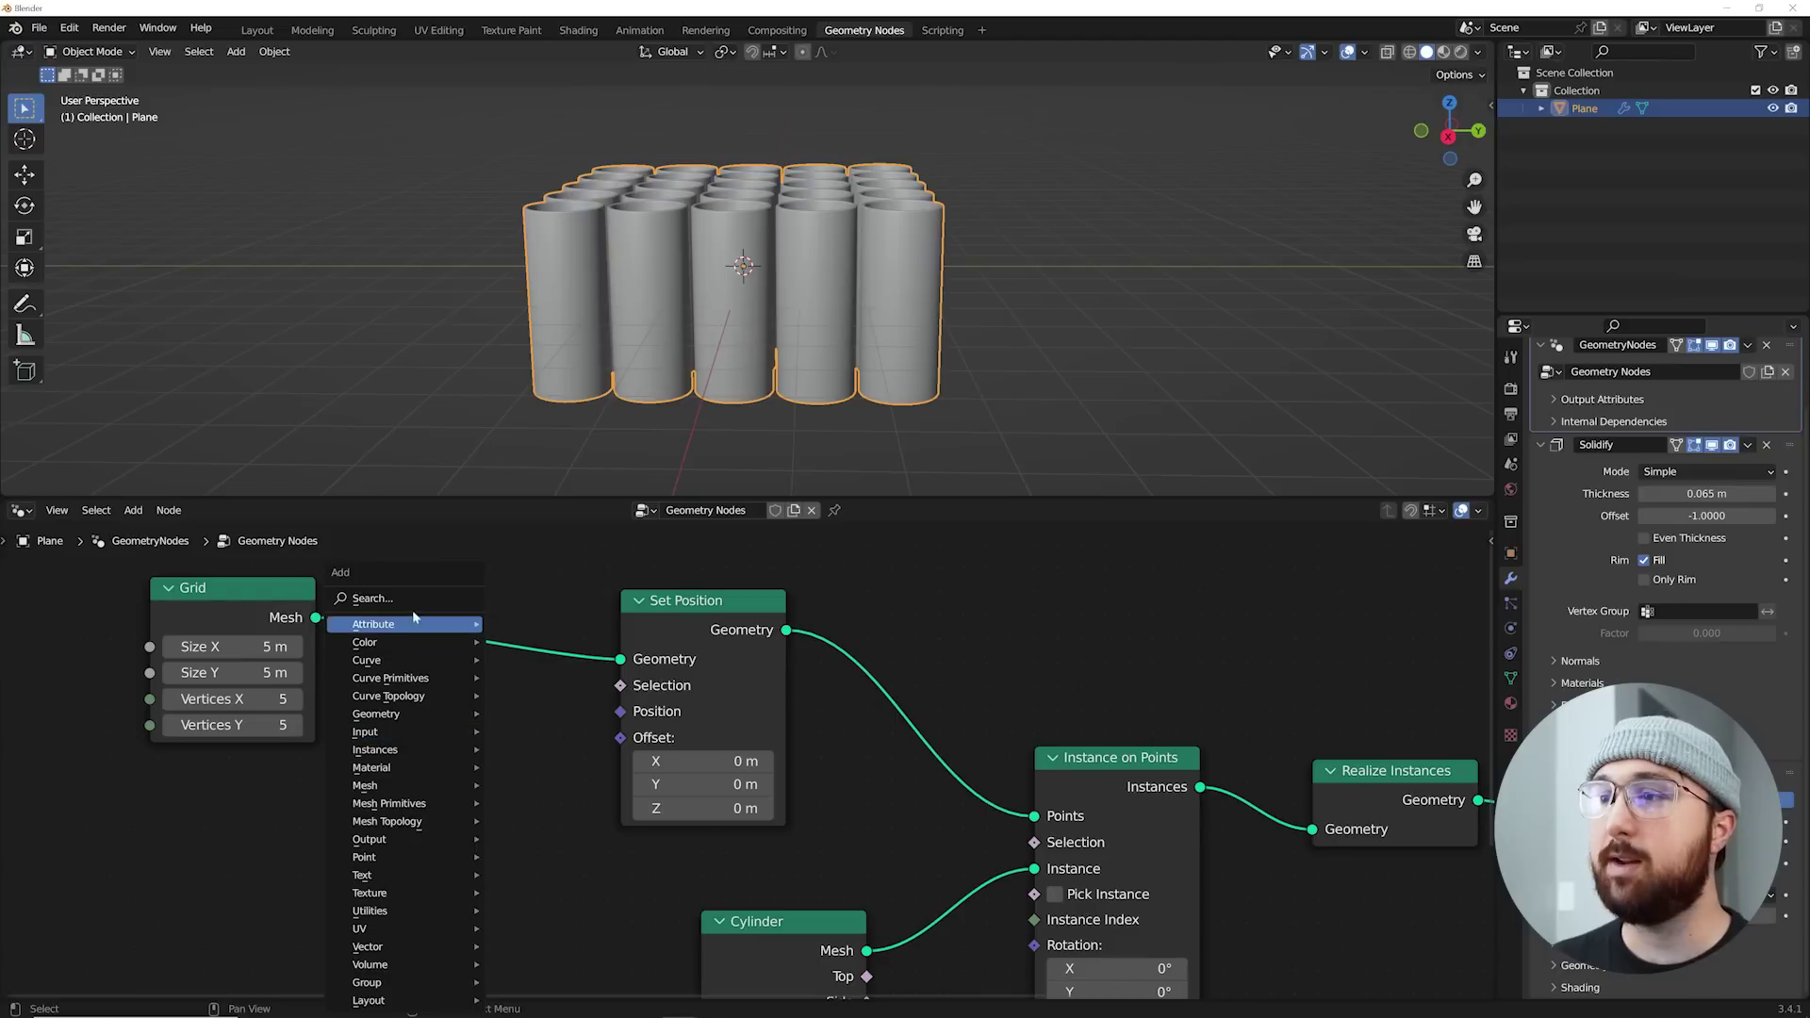
pyautogui.click(415, 599)
pyautogui.write('com')
pyautogui.press('Down')
pyautogui.press('Return')
pyautogui.click(397, 948)
pyautogui.moveTo(512, 811); pyautogui.dragTo(621, 738)
pyautogui.moveTo(276, 837); pyautogui.dragTo(547, 753, button='middle')
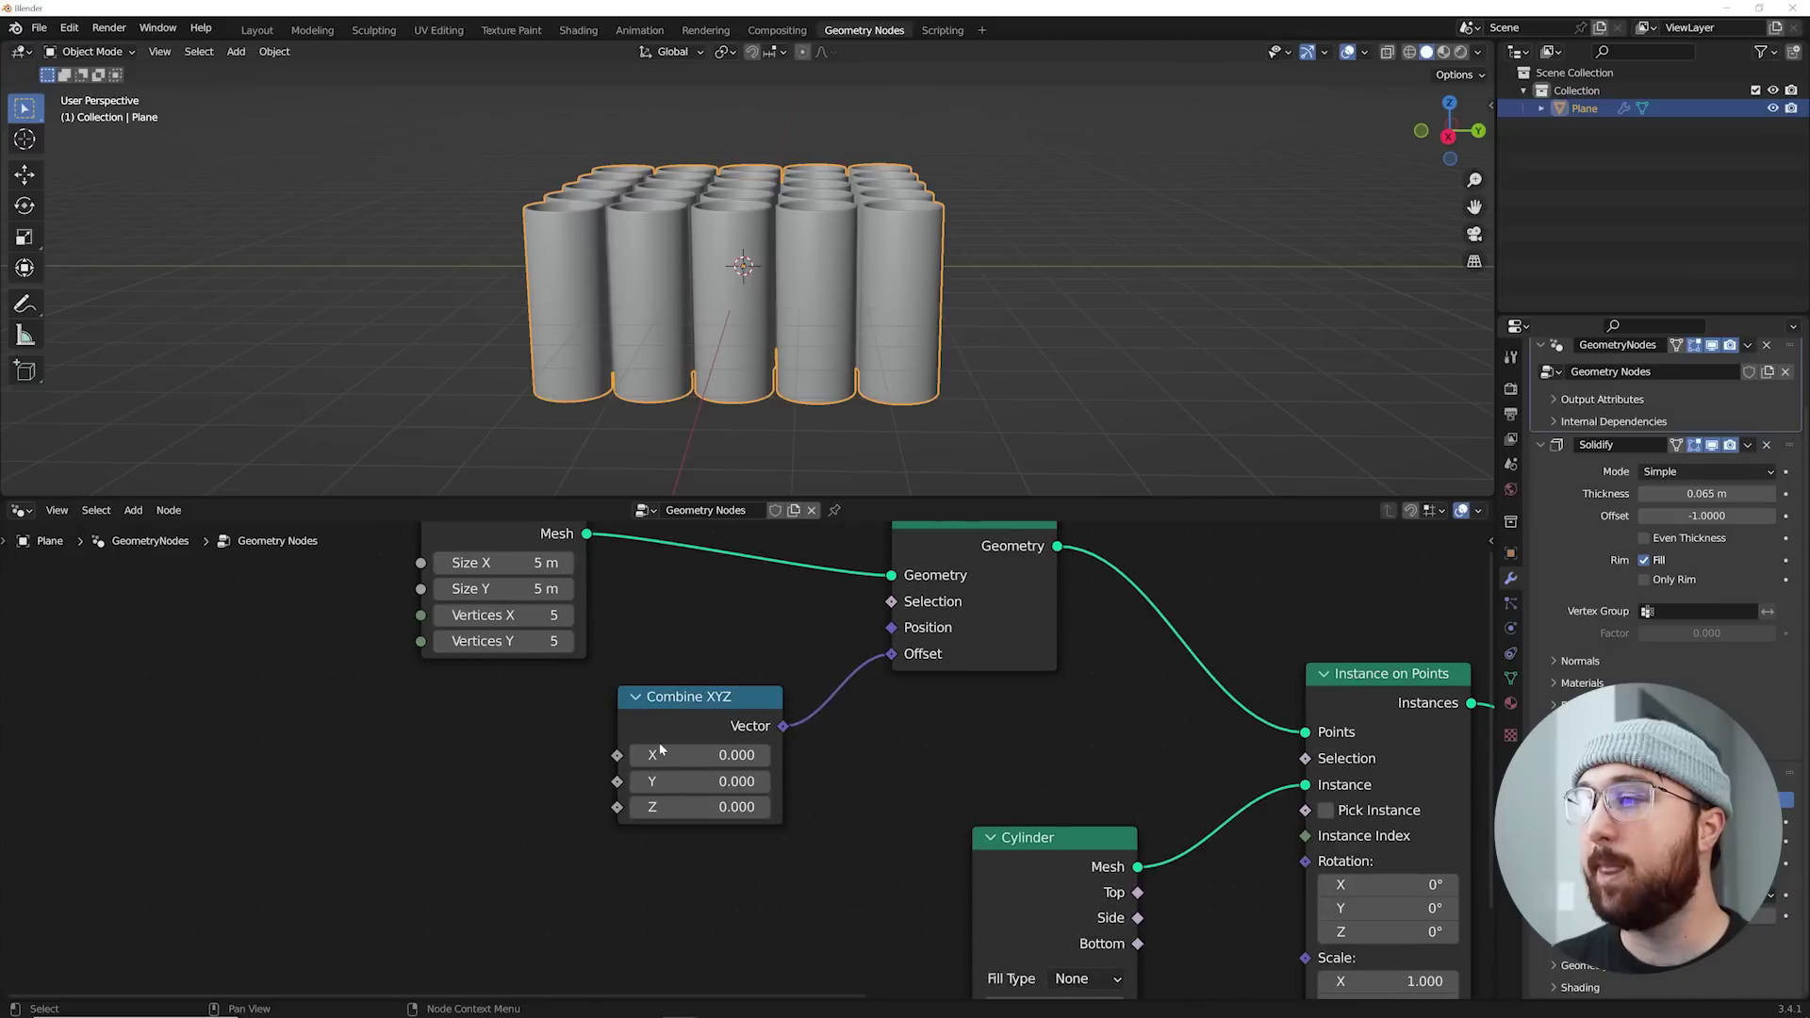
# Step: Try shifting the cylinders with different axis values on the Combine XYZ node, and undo each change
pyautogui.moveTo(743, 756); pyautogui.dragTo(848, 756)
pyautogui.hotkey('ctrl', 'z')
pyautogui.moveTo(720, 782); pyautogui.dragTo(821, 809)
pyautogui.hotkey('ctrl', 'z')
pyautogui.hotkey('ctrl', 'z')
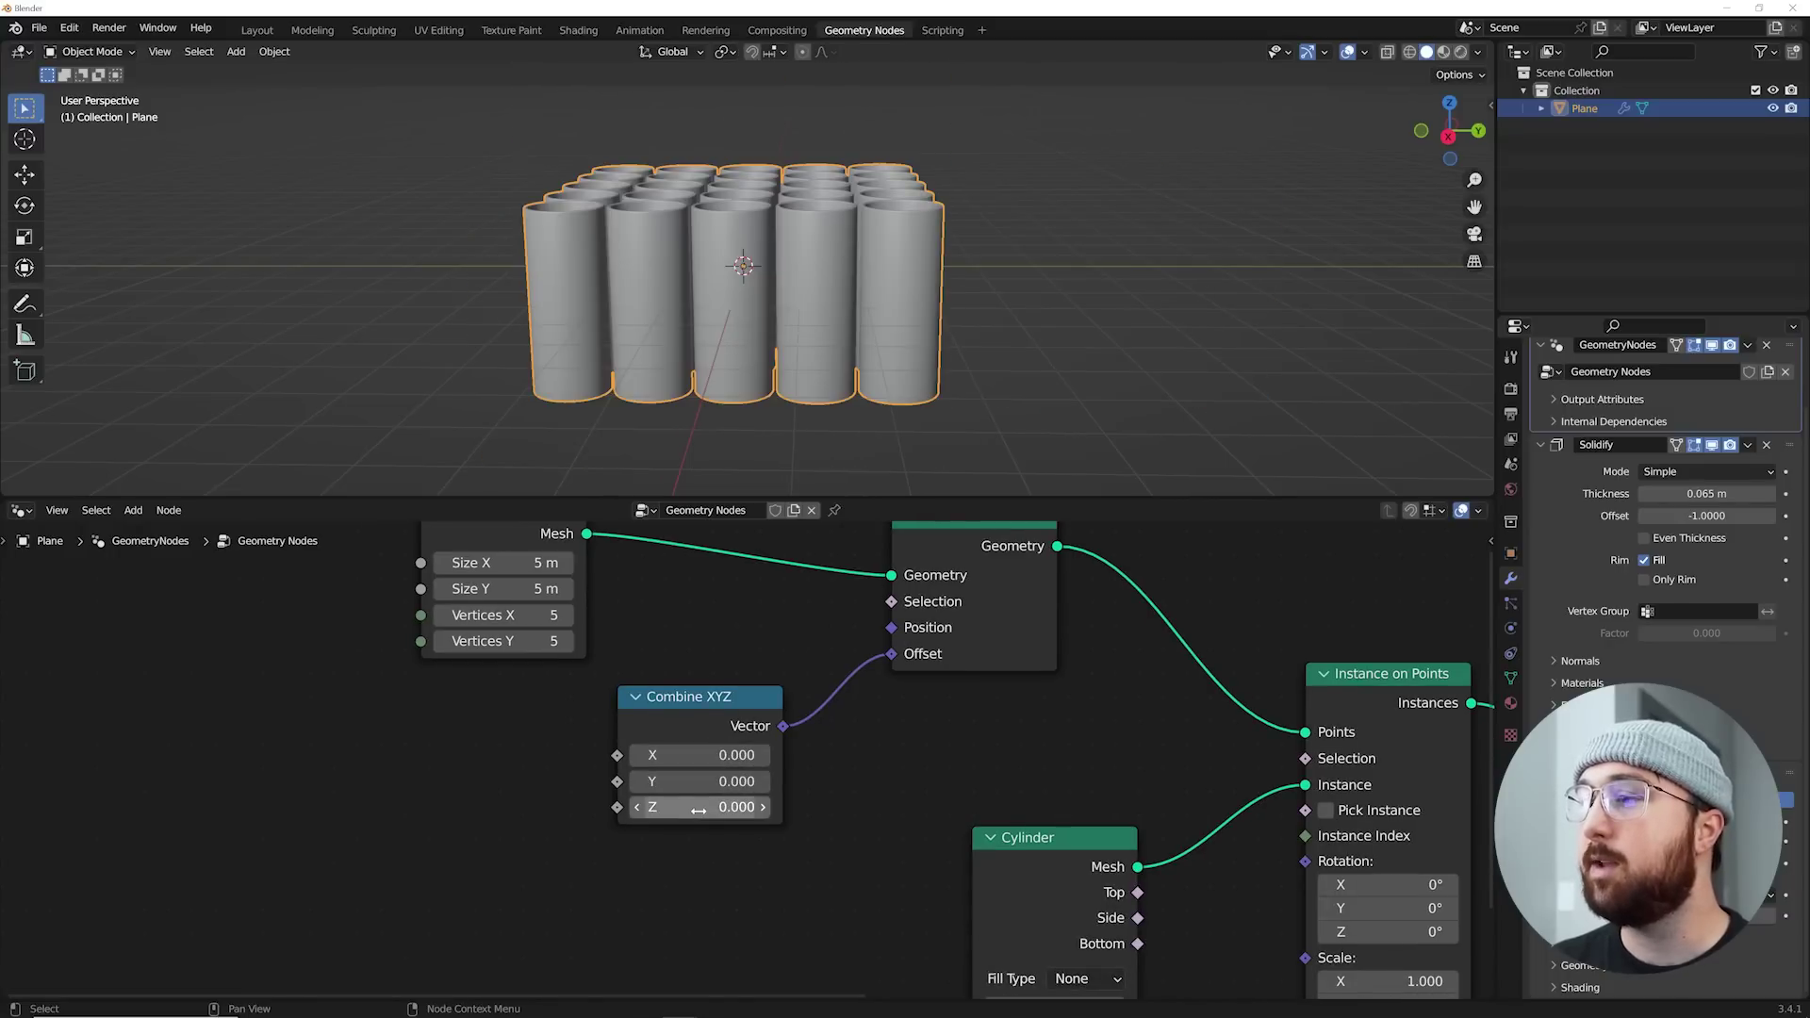
pyautogui.moveTo(673, 223); pyautogui.dragTo(682, 250, button='middle')
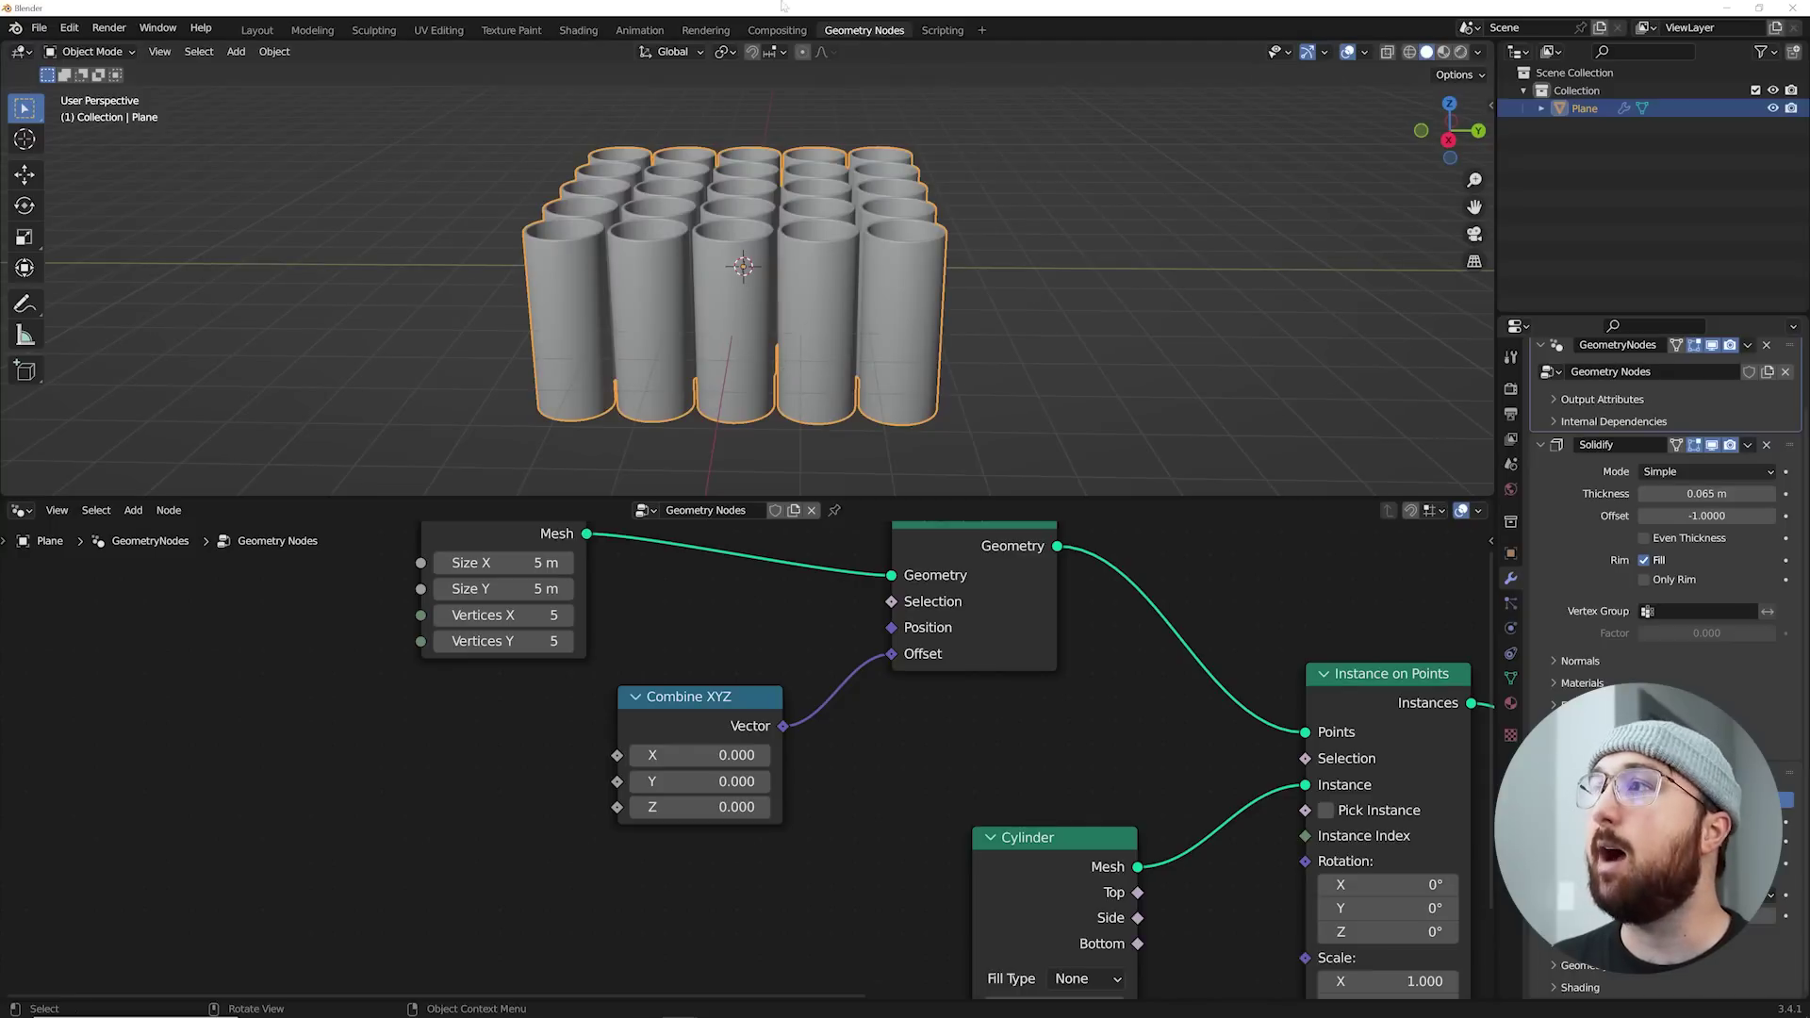
pyautogui.moveTo(696, 804)
pyautogui.mouseDown()
pyautogui.moveTo(714, 804)
pyautogui.moveTo(708, 758)
pyautogui.moveTo(685, 758)
pyautogui.moveTo(683, 779)
pyautogui.moveTo(710, 780)
pyautogui.mouseUp()
pyautogui.hotkey('ctrl', 'z')
pyautogui.hotkey('ctrl', 'z')
pyautogui.hotkey('ctrl', 'z')
# Step: Add a Map Range node beside Combine XYZ and connect its Result output to Combine XYZ's Z input
pyautogui.hotkey('shift', 'a')
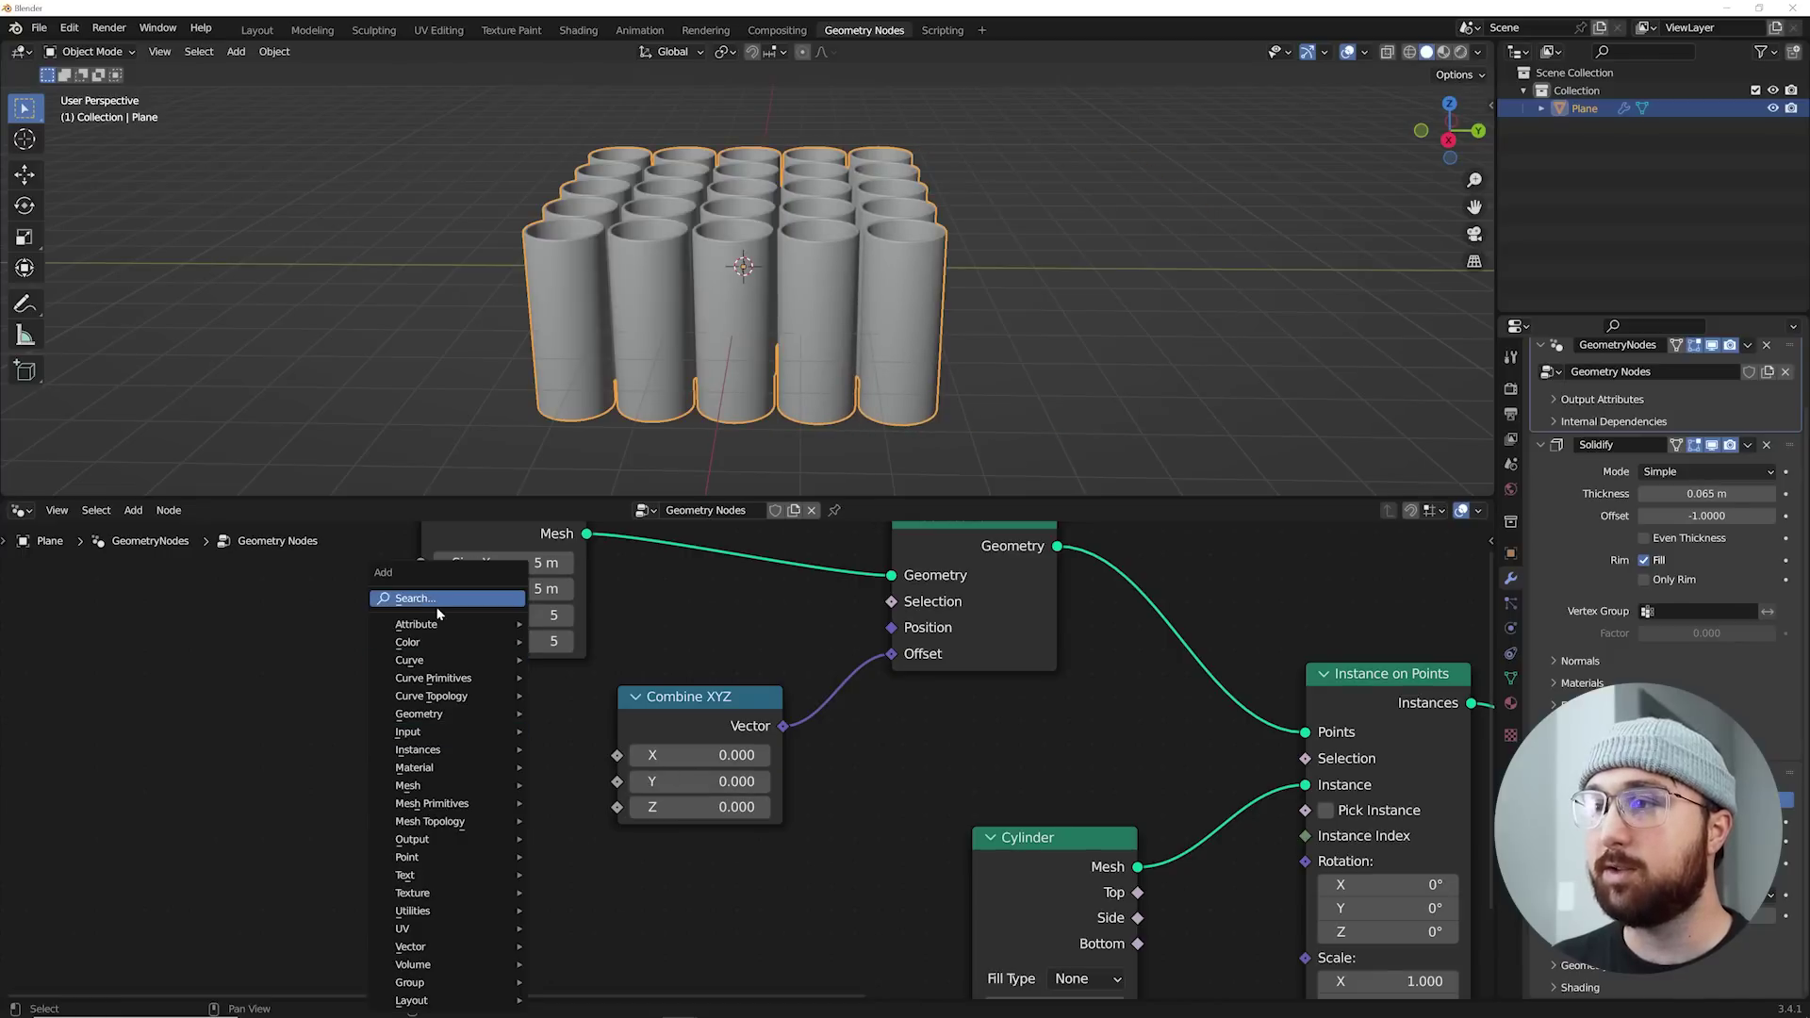
pyautogui.write('s')
pyautogui.write('map')
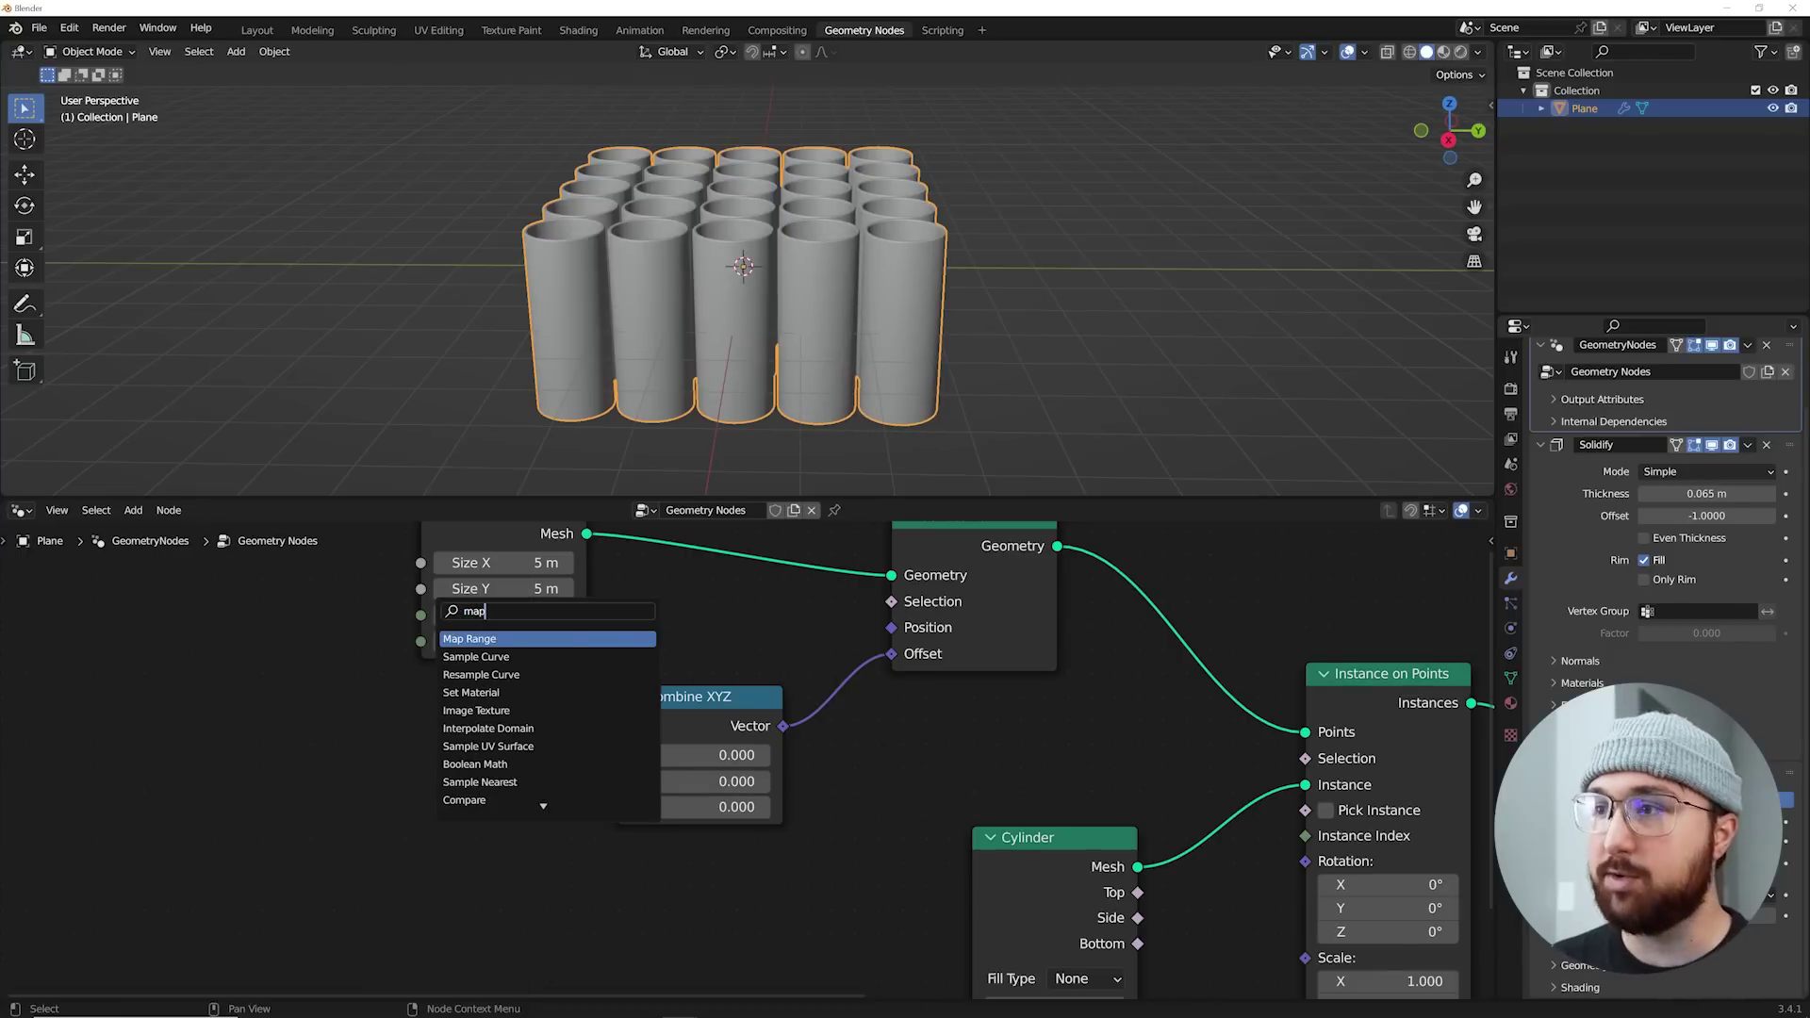
pyautogui.press('Return')
pyautogui.moveTo(500, 747); pyautogui.dragTo(616, 809)
pyautogui.moveTo(370, 762); pyautogui.dragTo(567, 743, button='middle')
# Step: Add a Noise Texture node before Map Range, set it to 4D, and connect its Fac output to Map Range's Value
pyautogui.hotkey('shift', 'a')
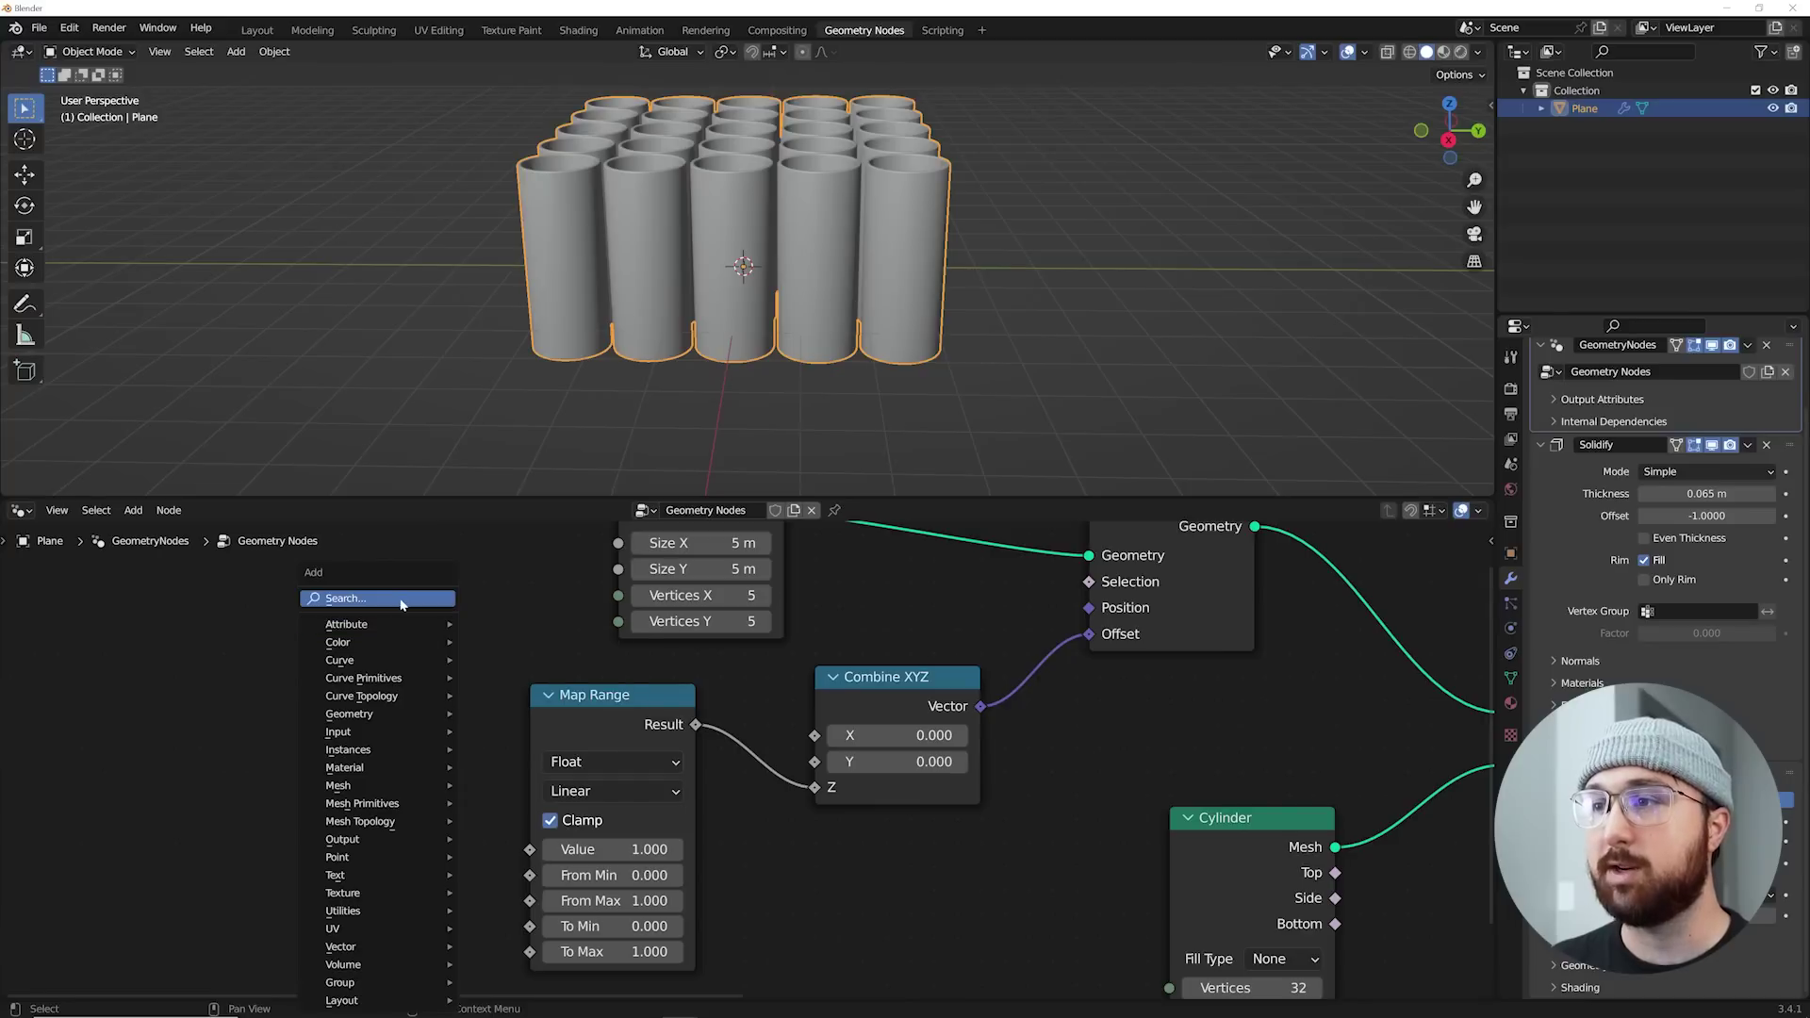
pyautogui.write('no')
pyautogui.press('Return')
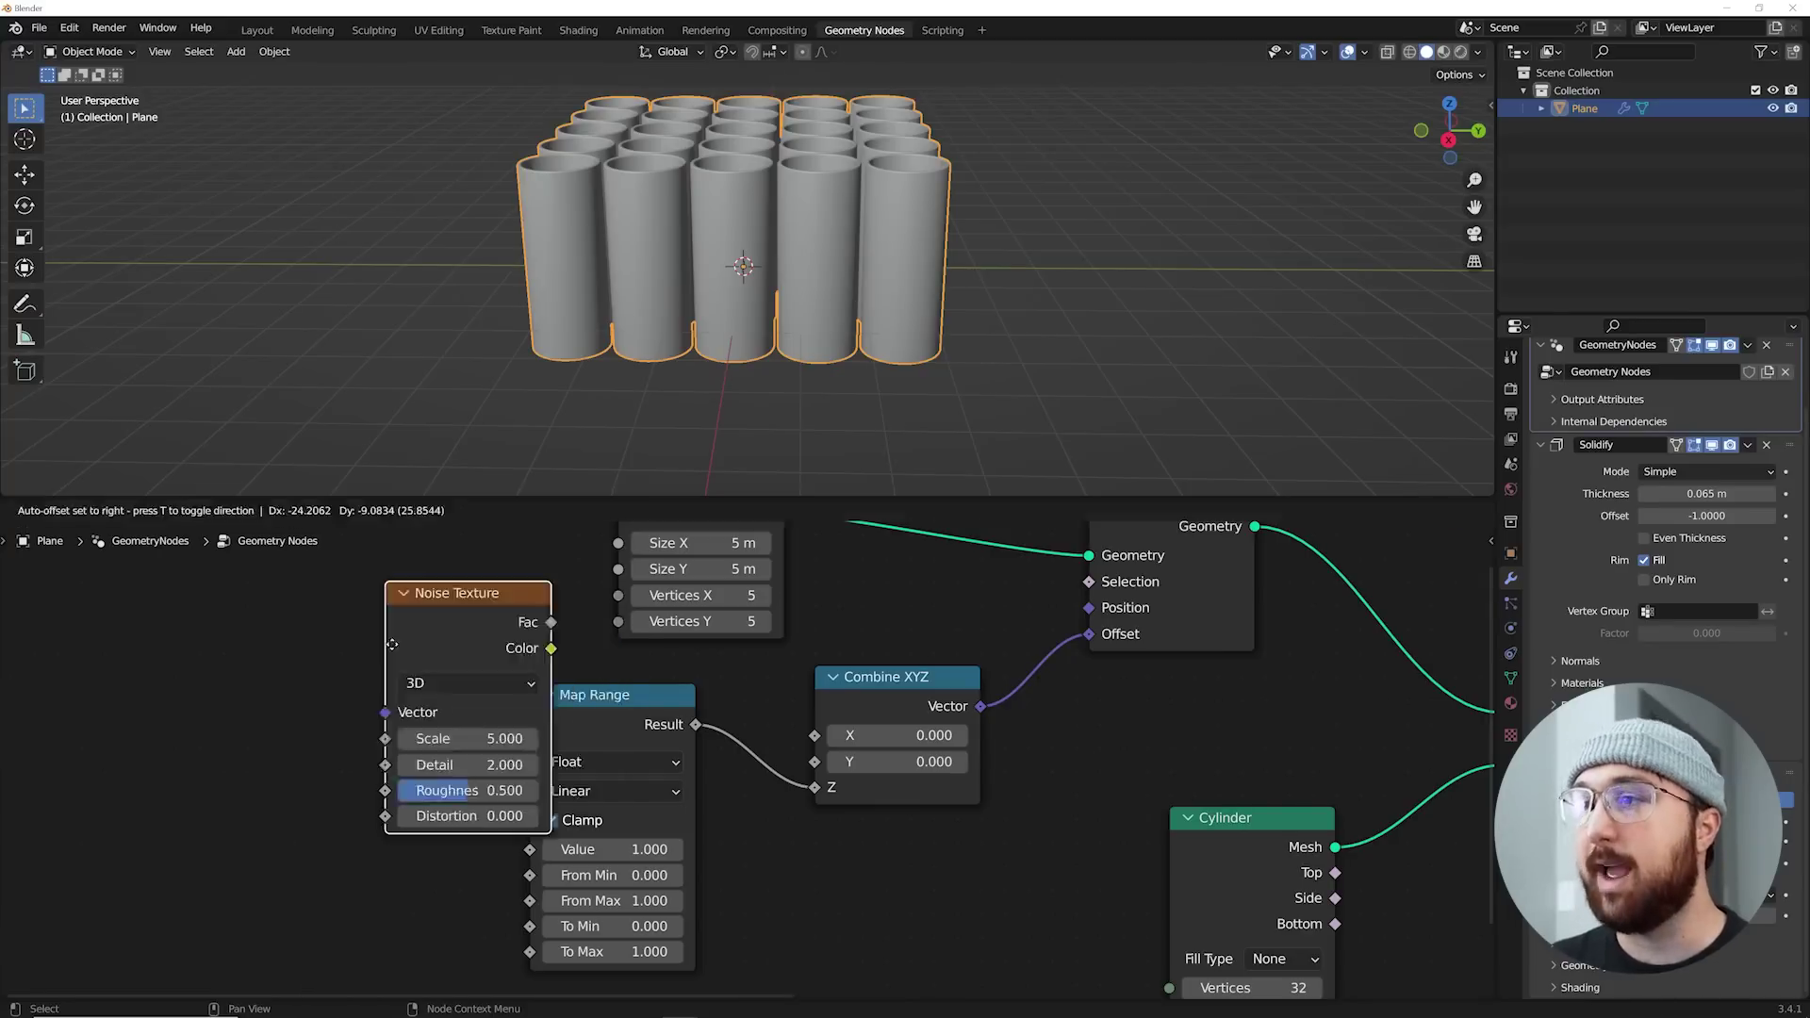
pyautogui.click(276, 709)
pyautogui.click(353, 757)
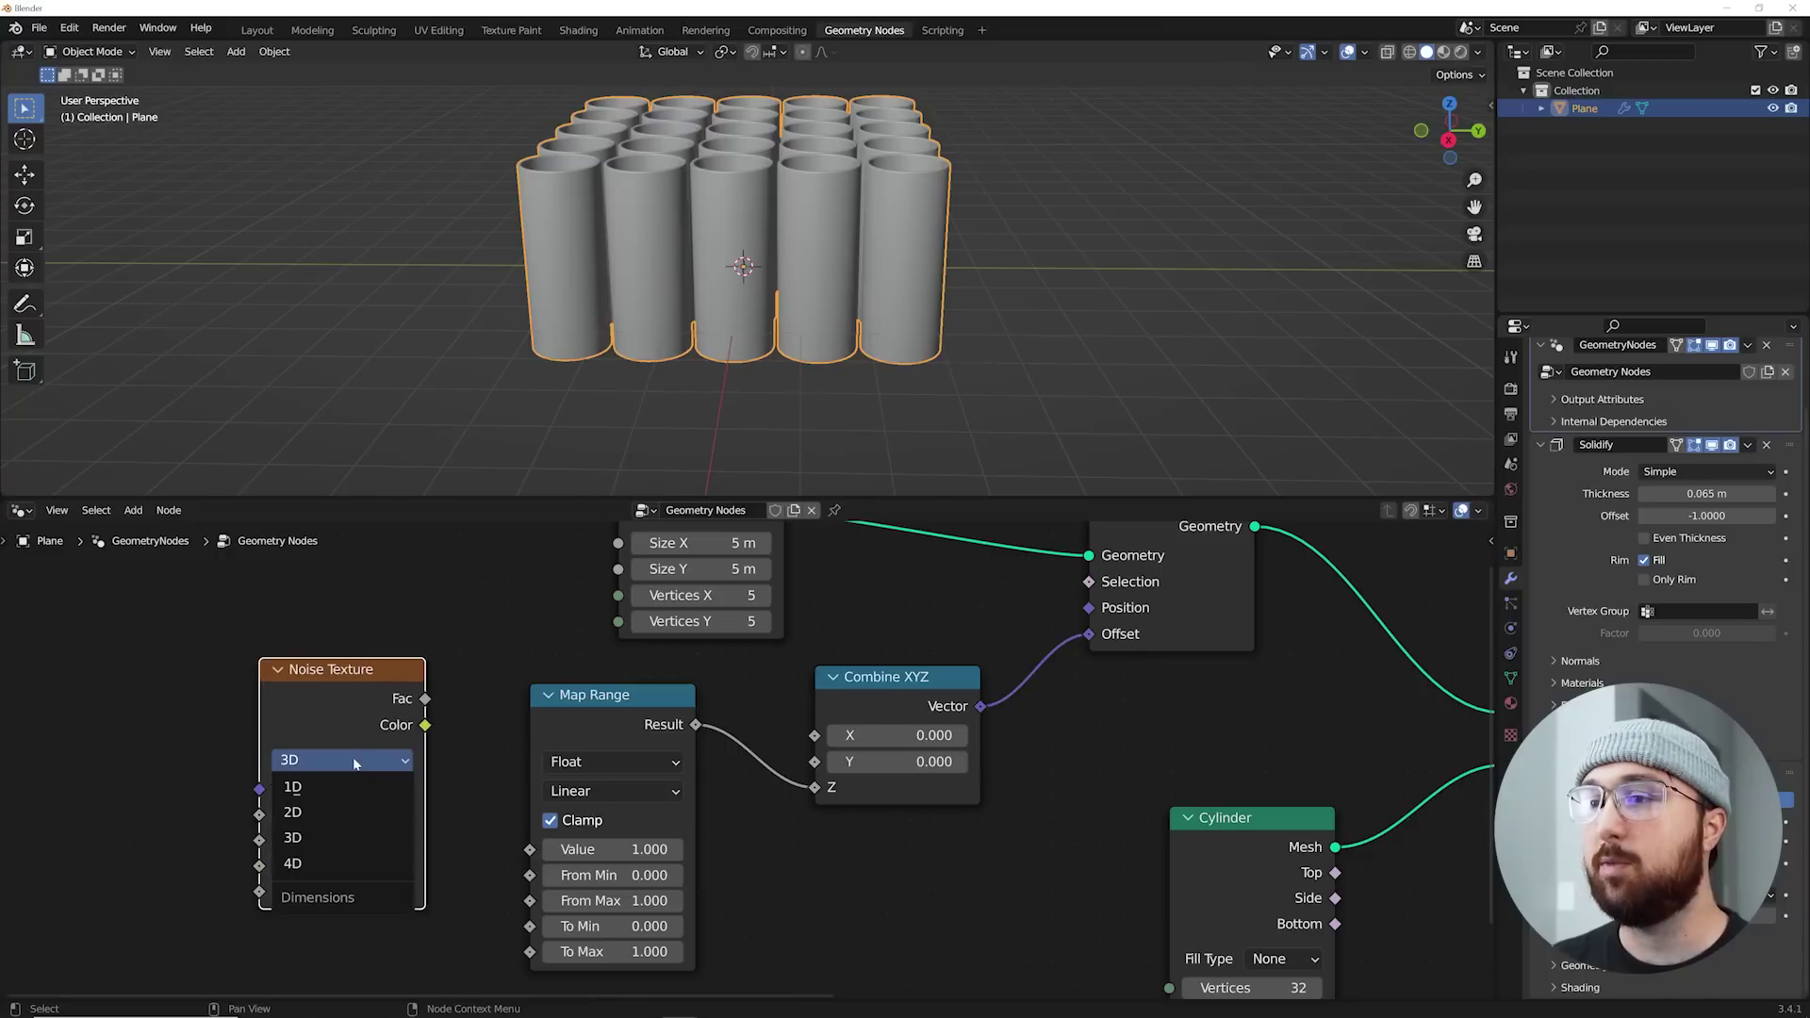
pyautogui.click(321, 863)
pyautogui.moveTo(427, 699); pyautogui.dragTo(530, 850)
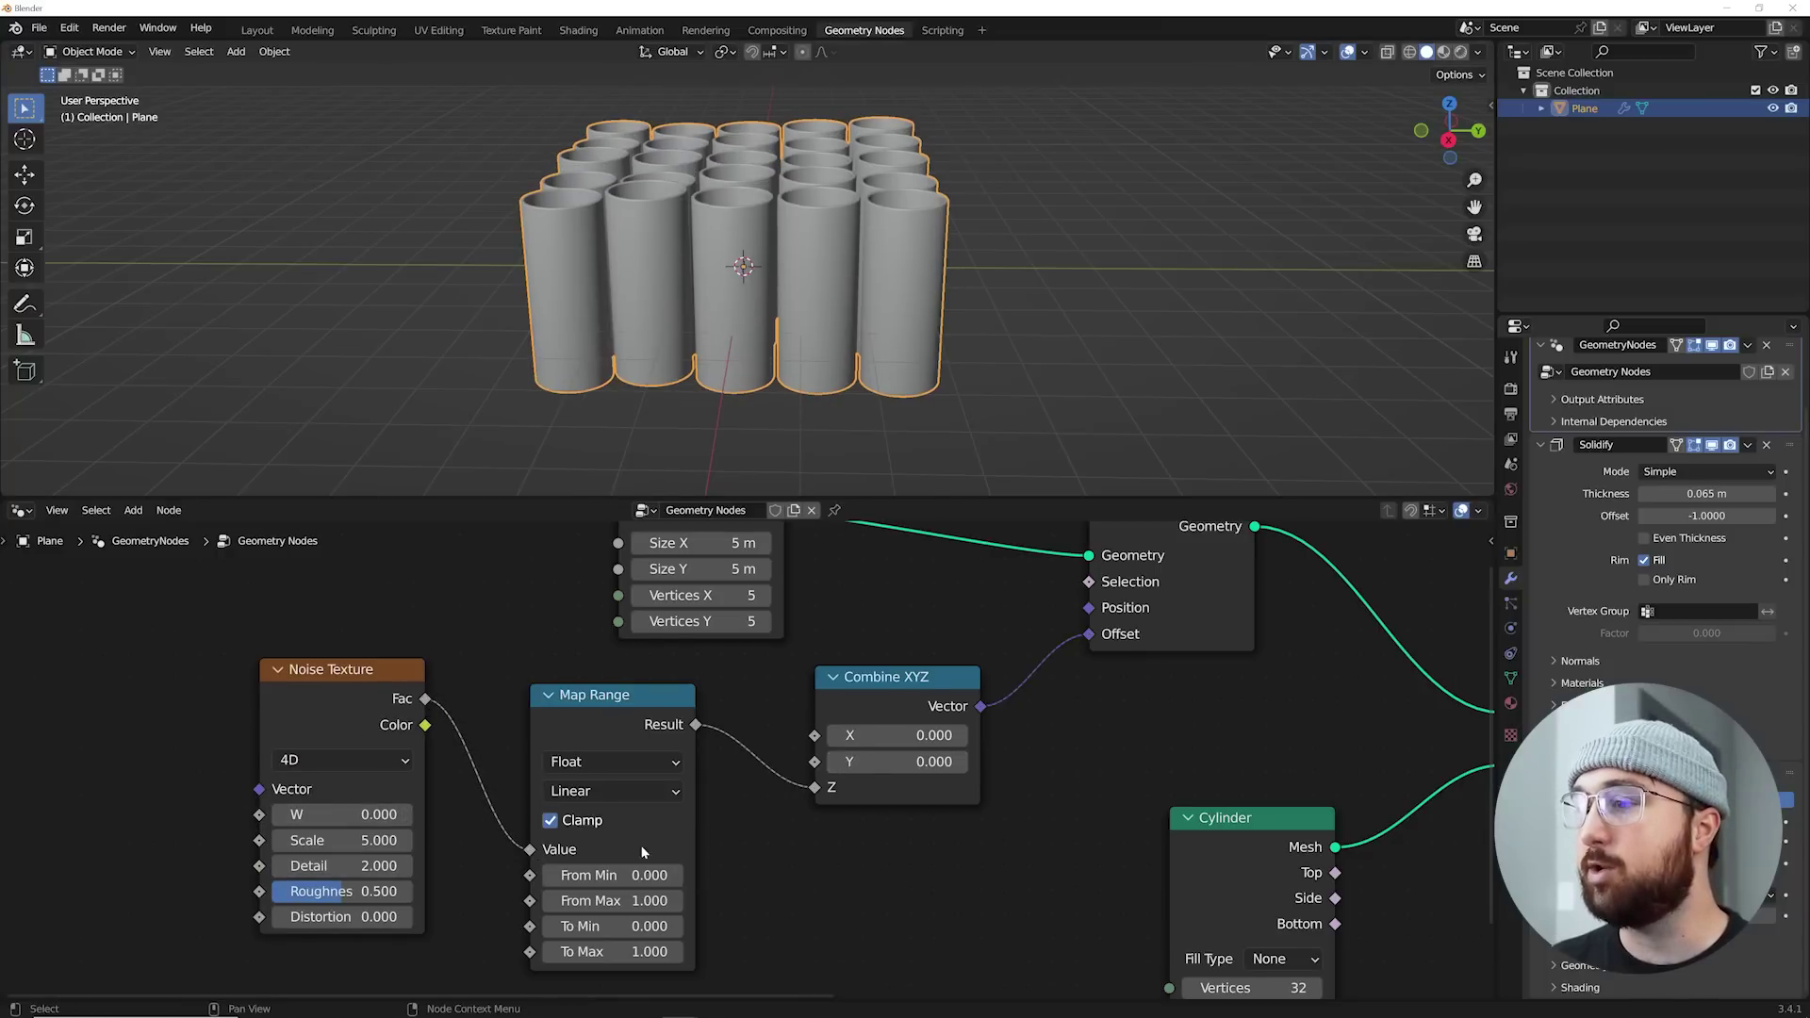
# Step: Try a Map Range output from -5.300 to 5.490 and test the Noise Texture's W at 0.560
pyautogui.moveTo(641, 854); pyautogui.dragTo(712, 791, button='middle')
pyautogui.moveTo(703, 861); pyautogui.dragTo(759, 888)
pyautogui.moveTo(765, 350); pyautogui.dragTo(797, 347, button='middle')
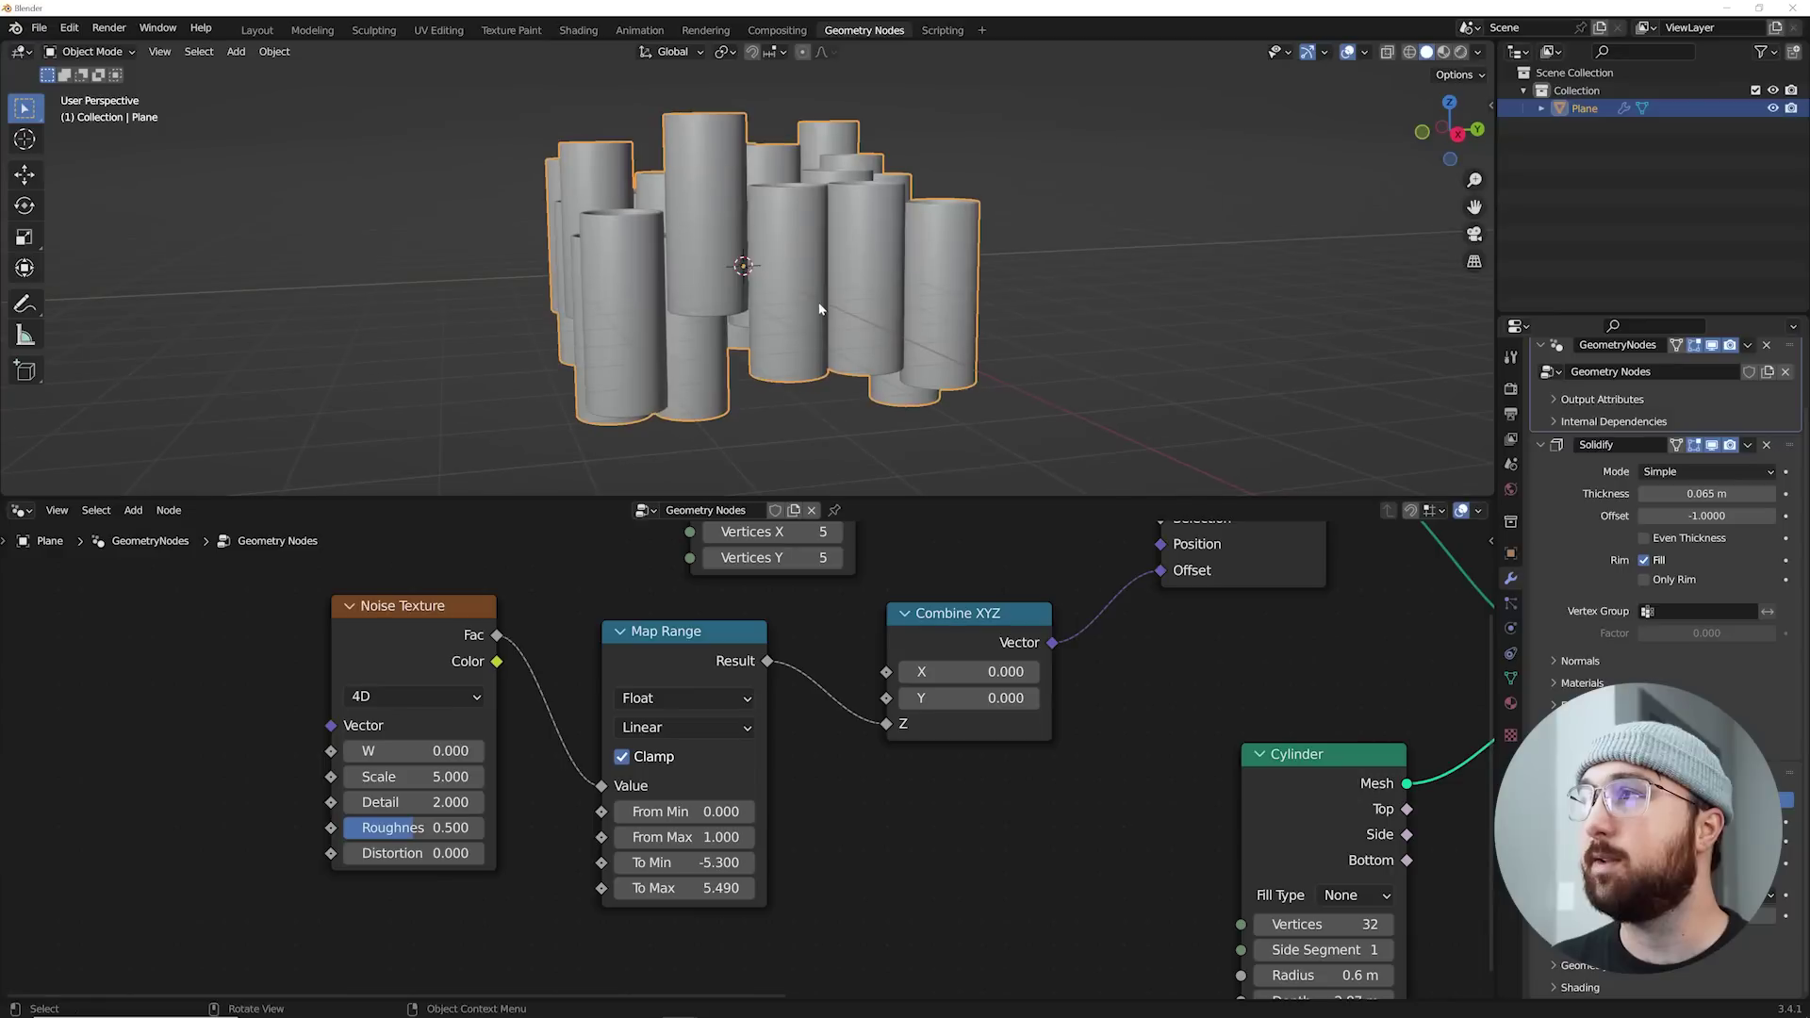
pyautogui.moveTo(764, 311); pyautogui.dragTo(783, 245, button='middle')
pyautogui.keyDown('shift'); pyautogui.moveTo(394, 752); pyautogui.dragTo(509, 752); pyautogui.keyUp('shift')
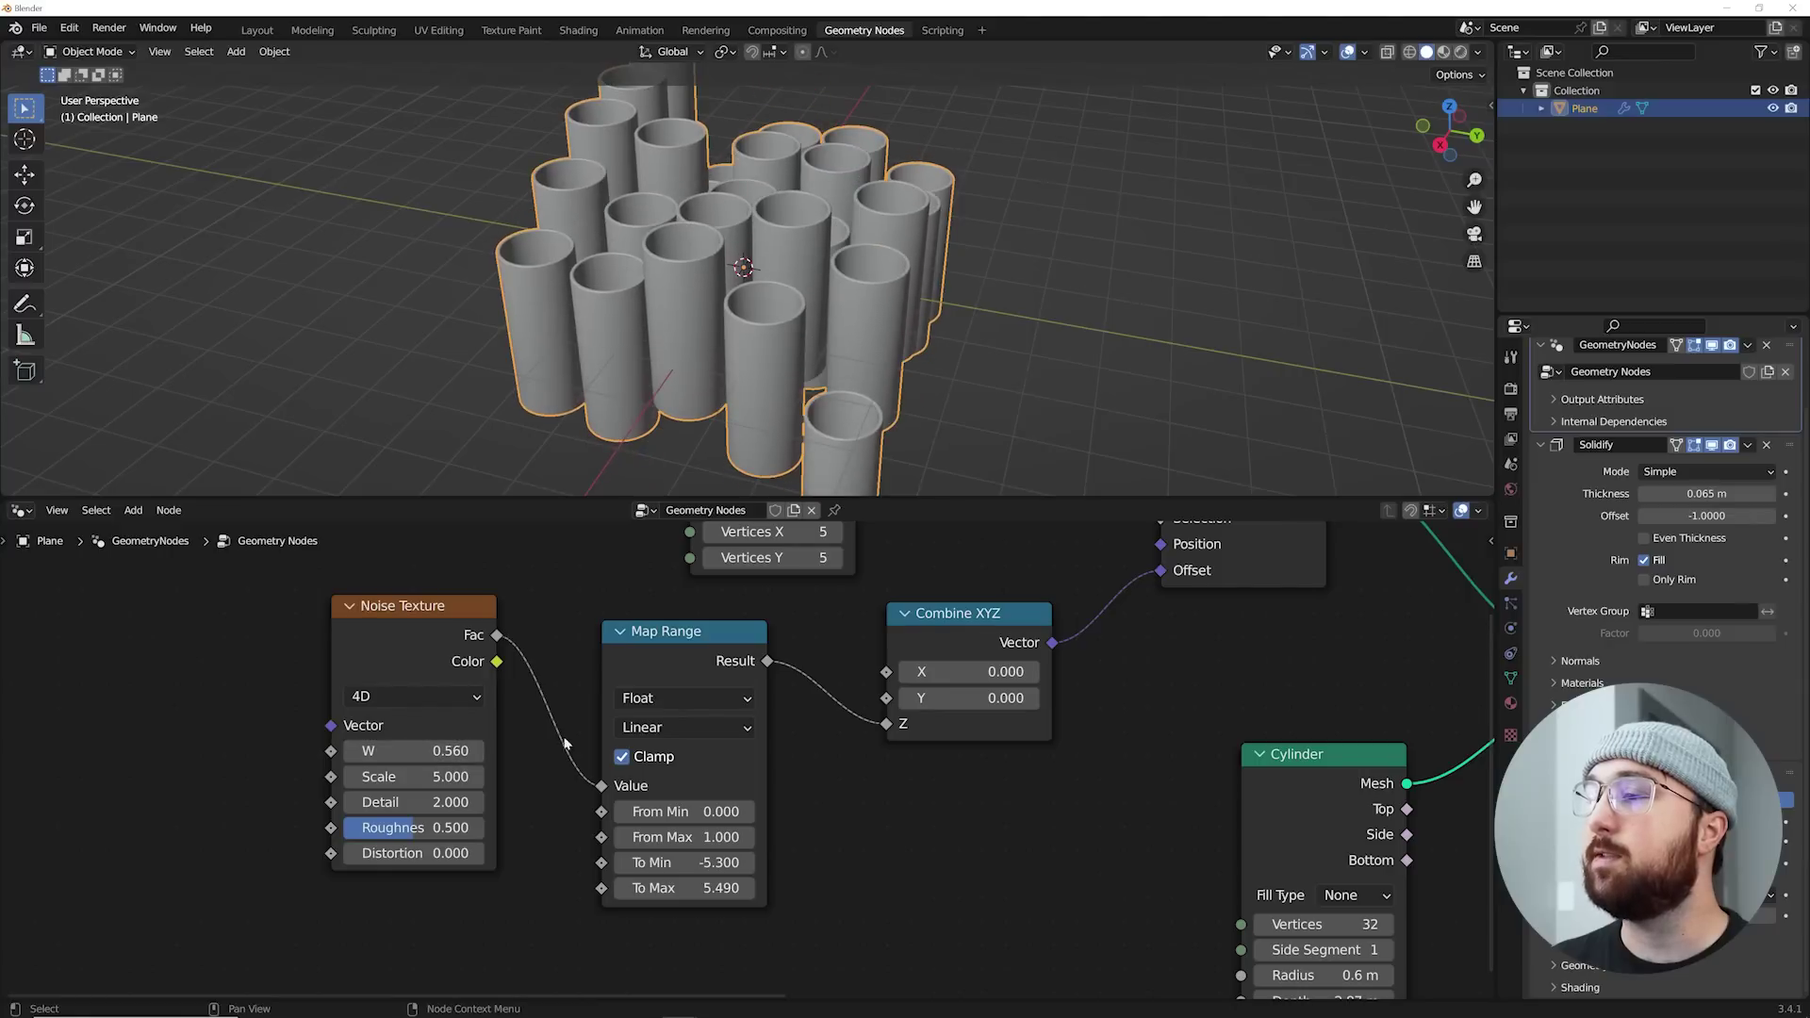
# Step: Set Map Range's To Min to -3.950 and To Max to 4.310 while testing Noise Texture W values up to 1.800
pyautogui.moveTo(679, 862)
pyautogui.mouseDown()
pyautogui.moveTo(551, 863)
pyautogui.moveTo(798, 863)
pyautogui.moveTo(528, 888)
pyautogui.moveTo(664, 888)
pyautogui.mouseUp()
pyautogui.moveTo(799, 318); pyautogui.dragTo(866, 276, button='middle')
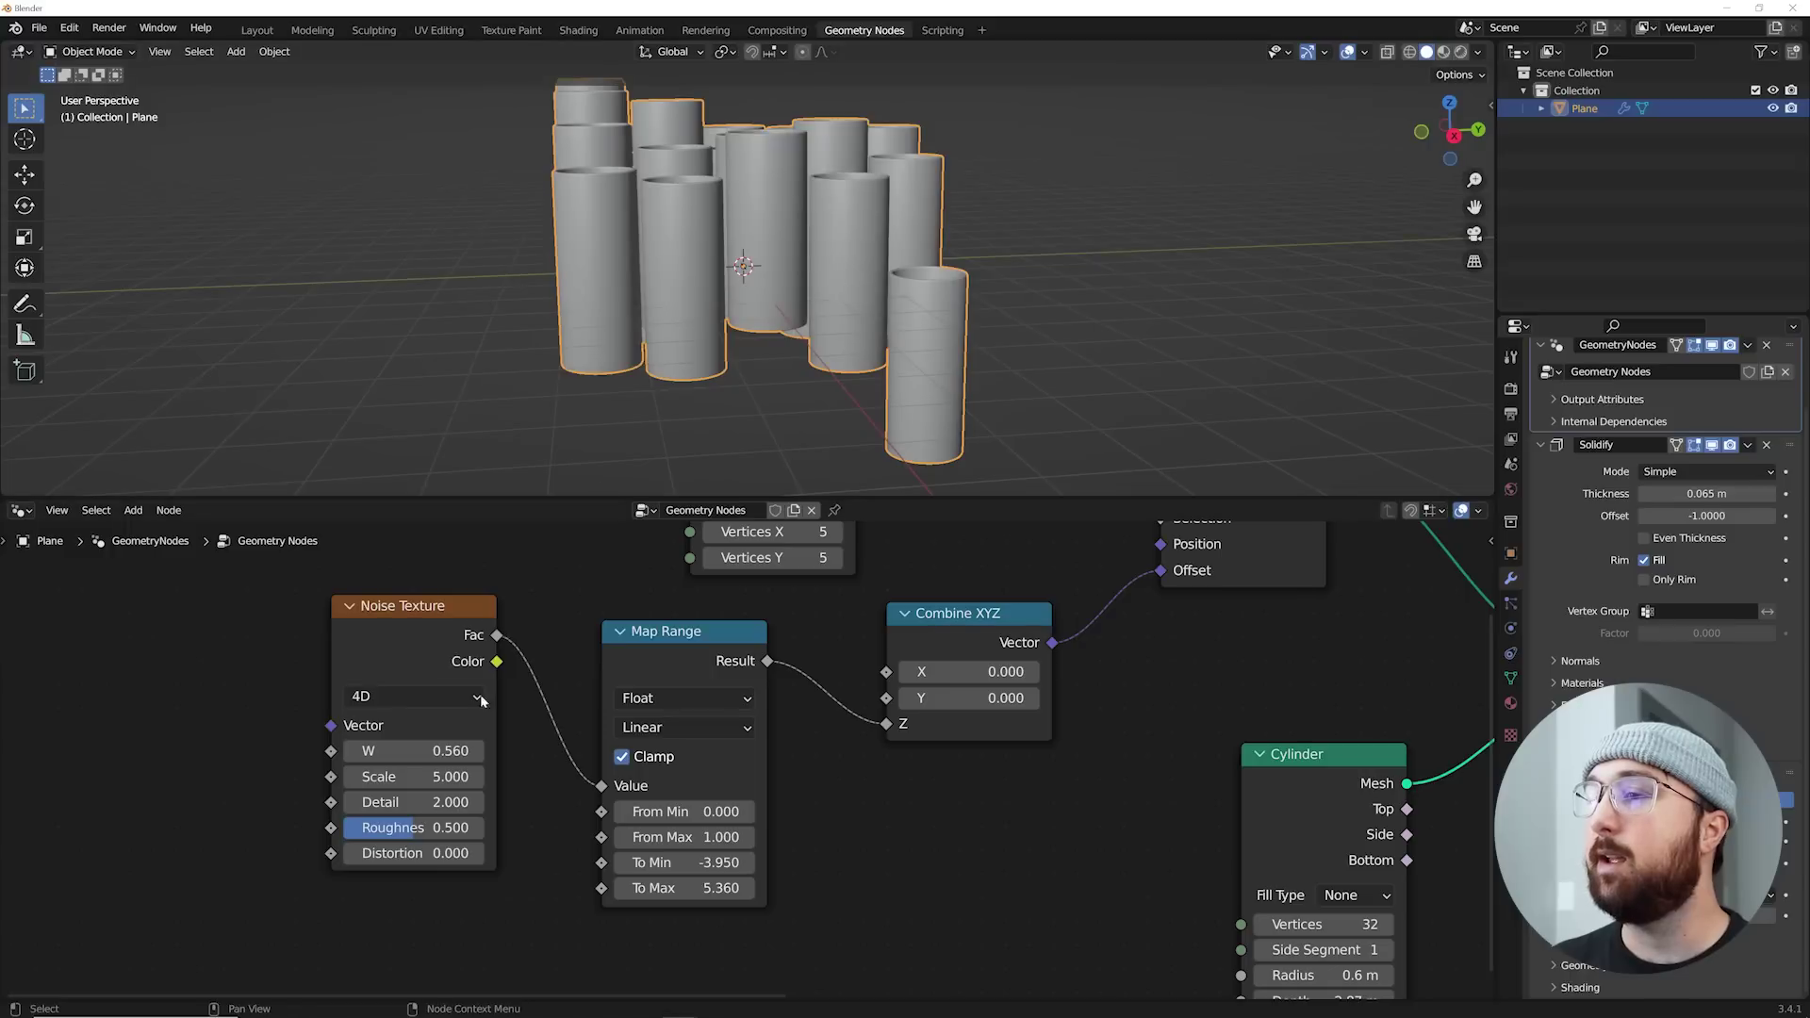
pyautogui.moveTo(415, 751); pyautogui.dragTo(467, 751)
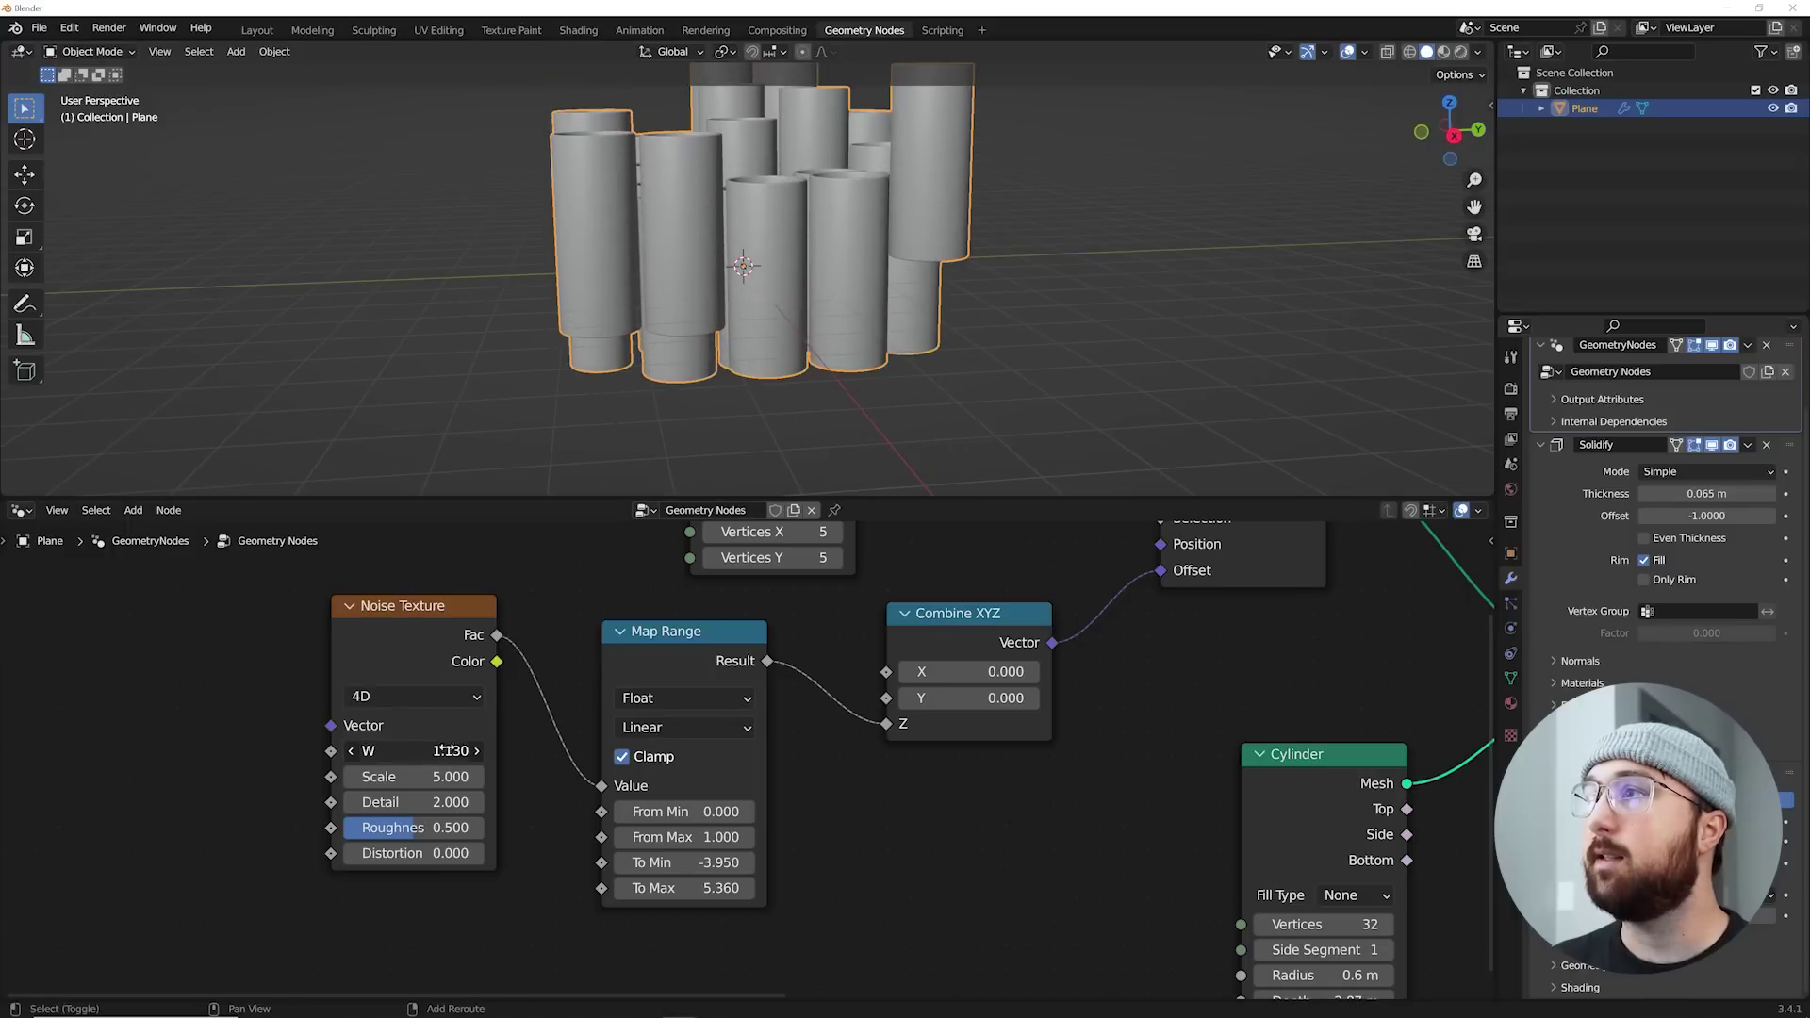
pyautogui.moveTo(724, 888); pyautogui.dragTo(624, 888)
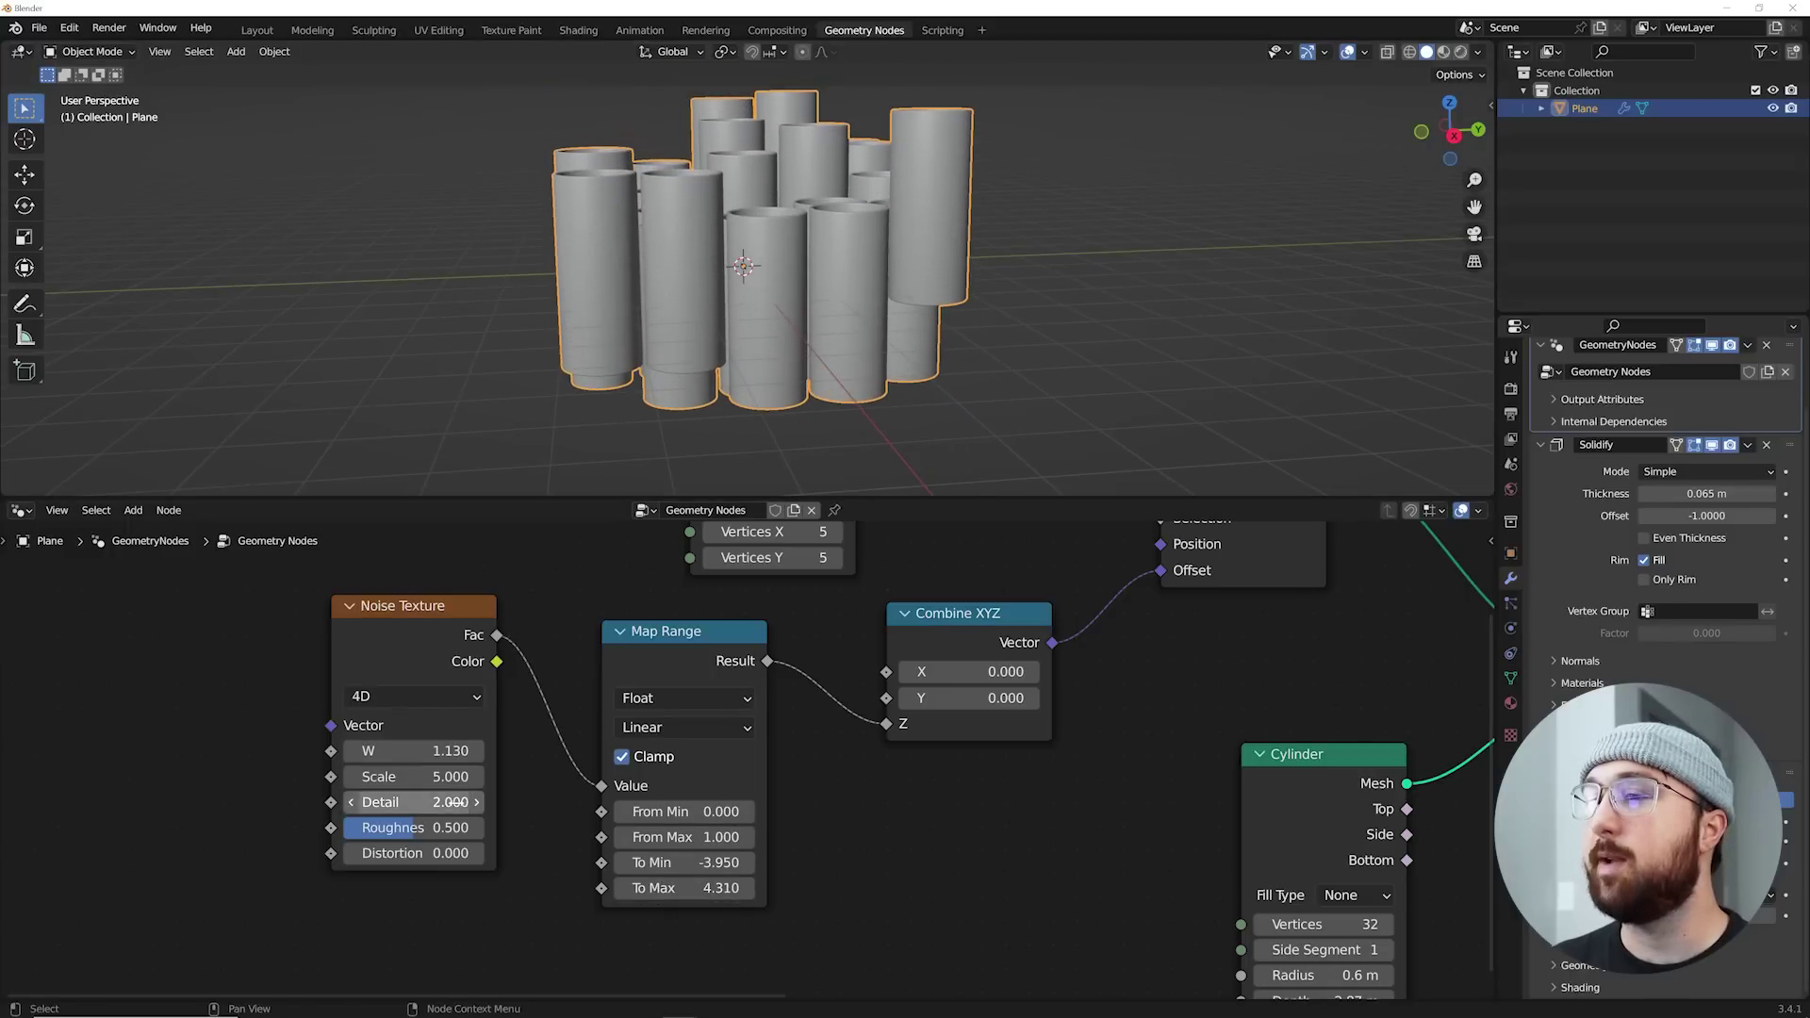
pyautogui.moveTo(415, 751); pyautogui.dragTo(483, 750)
pyautogui.moveTo(863, 273); pyautogui.dragTo(837, 298, button='middle')
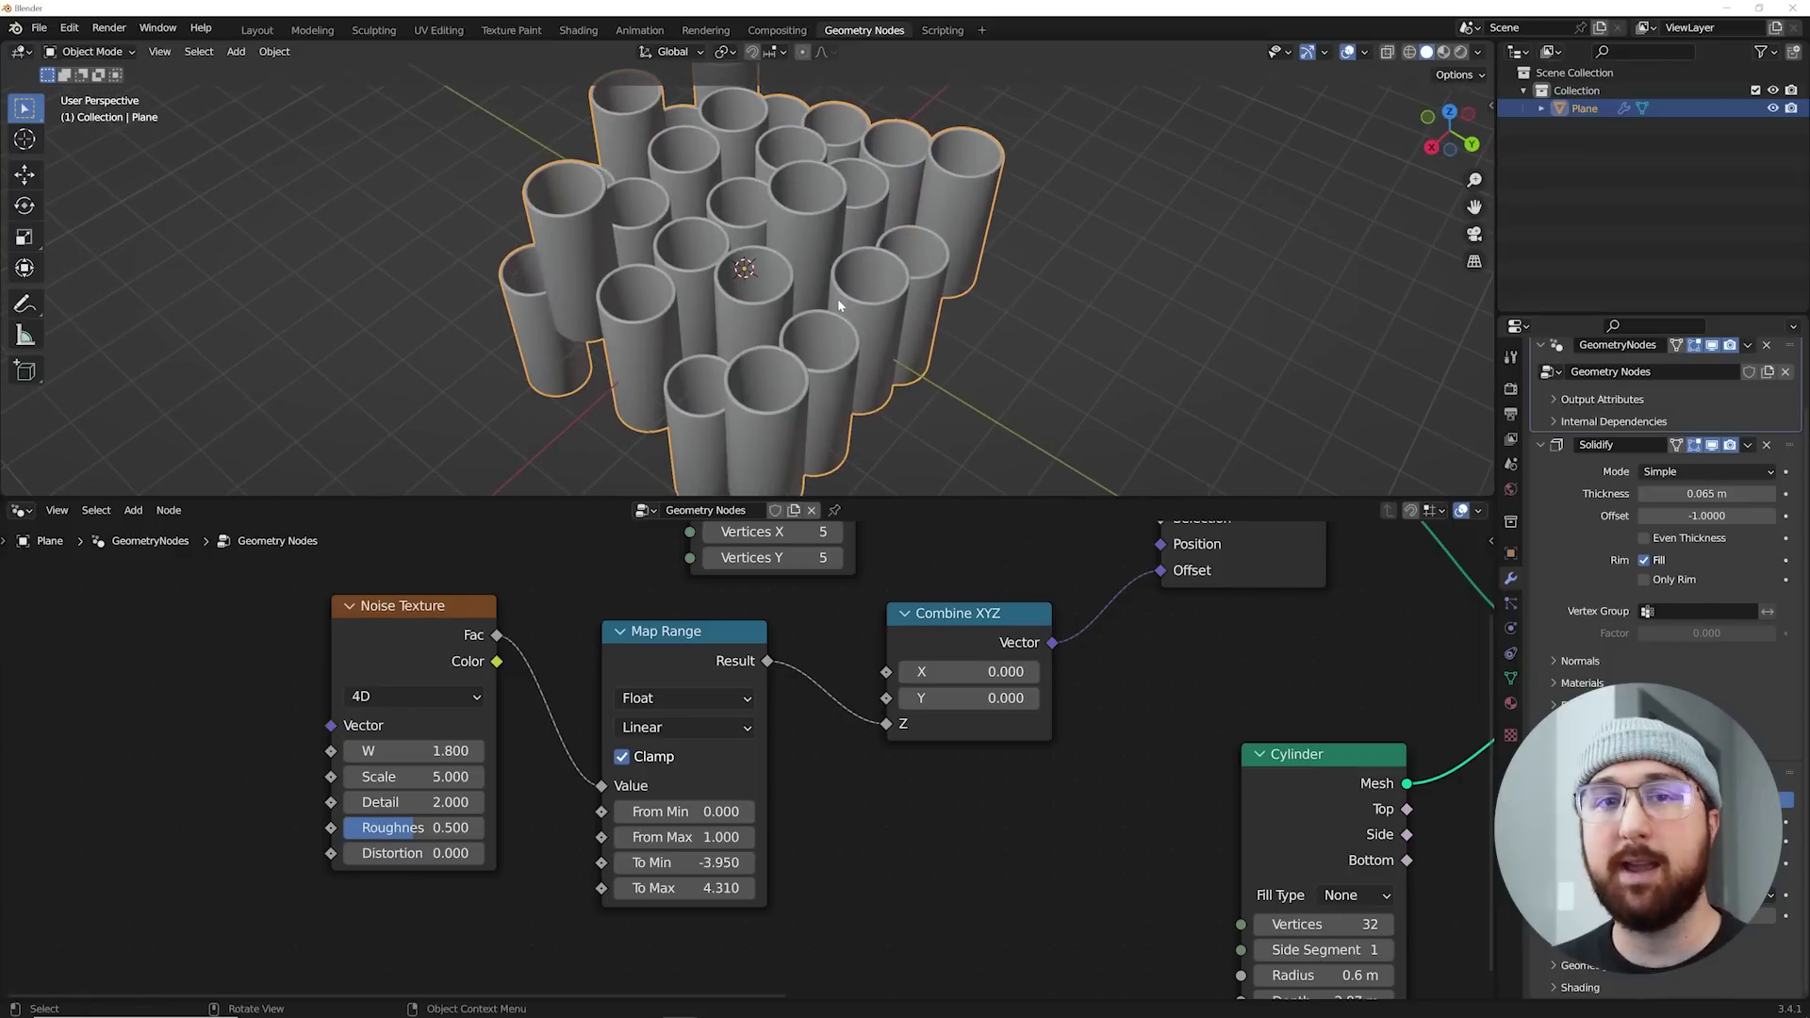
# Step: Reset the Noise Texture's W to 0 and move the node farther from Map Range
pyautogui.scroll(-3, 446, 614)
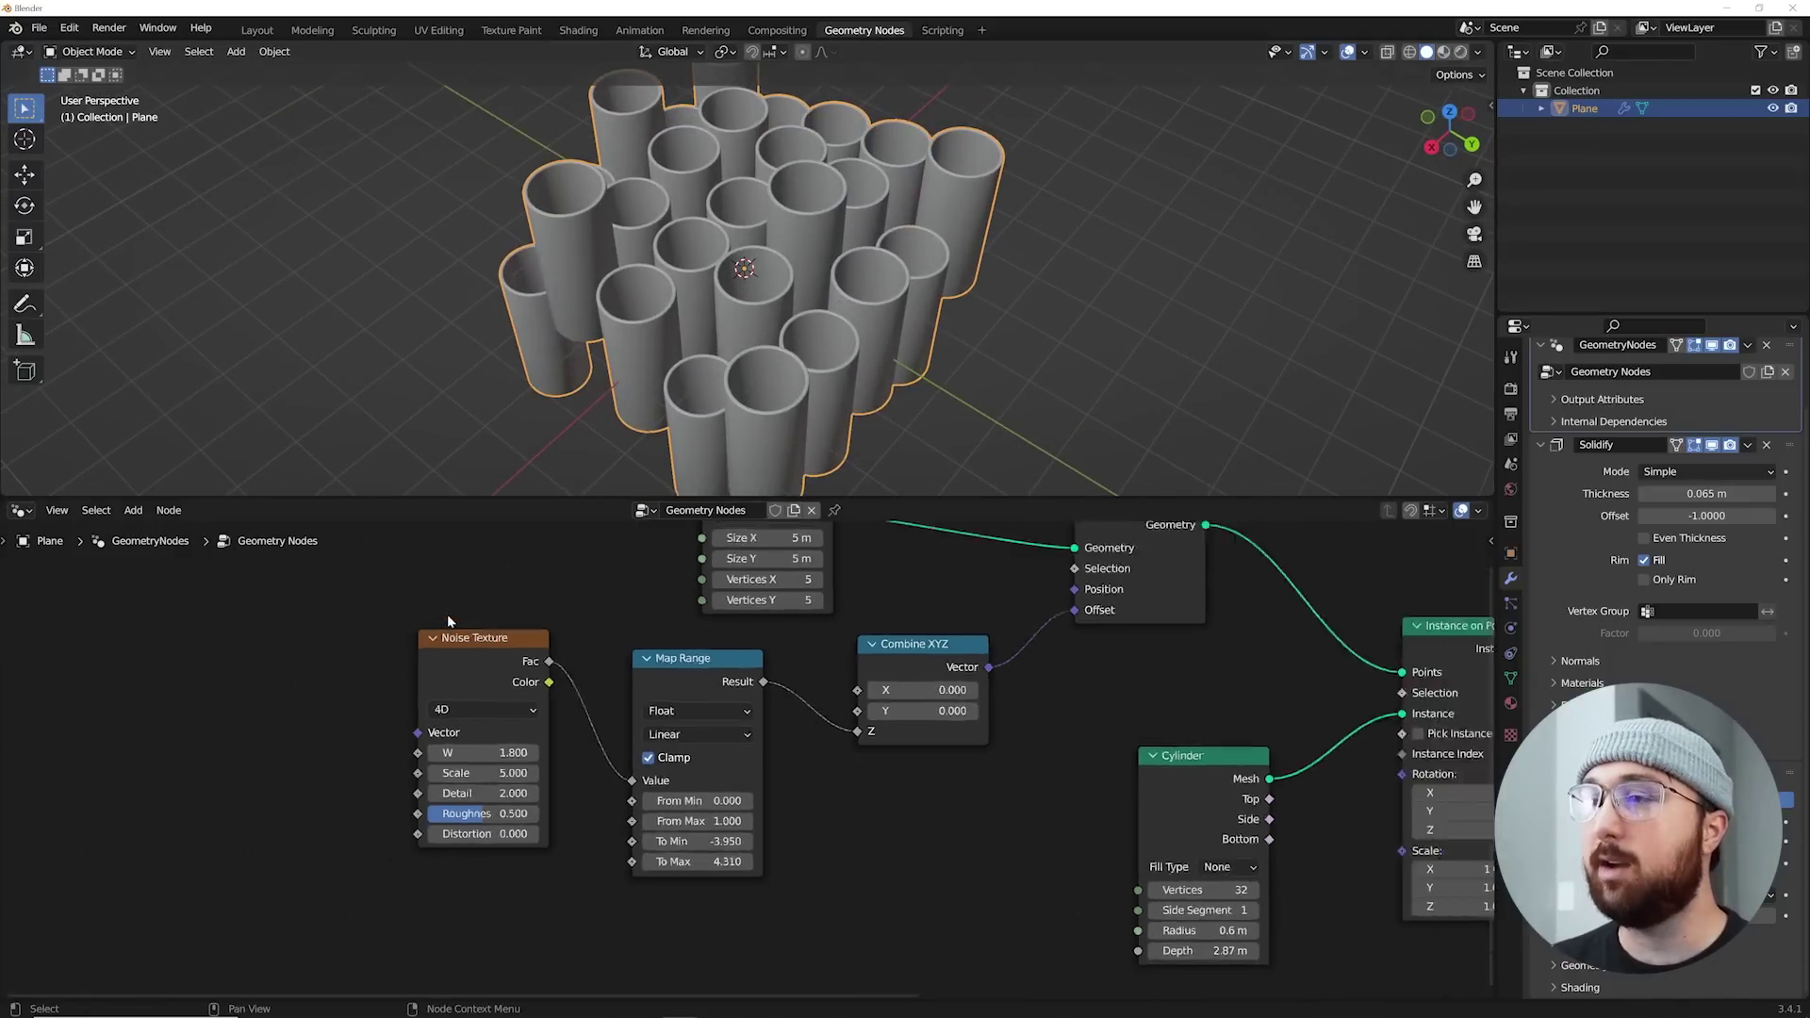
pyautogui.scroll(3, 566, 741)
pyautogui.doubleClick(491, 752)
pyautogui.write('0')
pyautogui.press('Return')
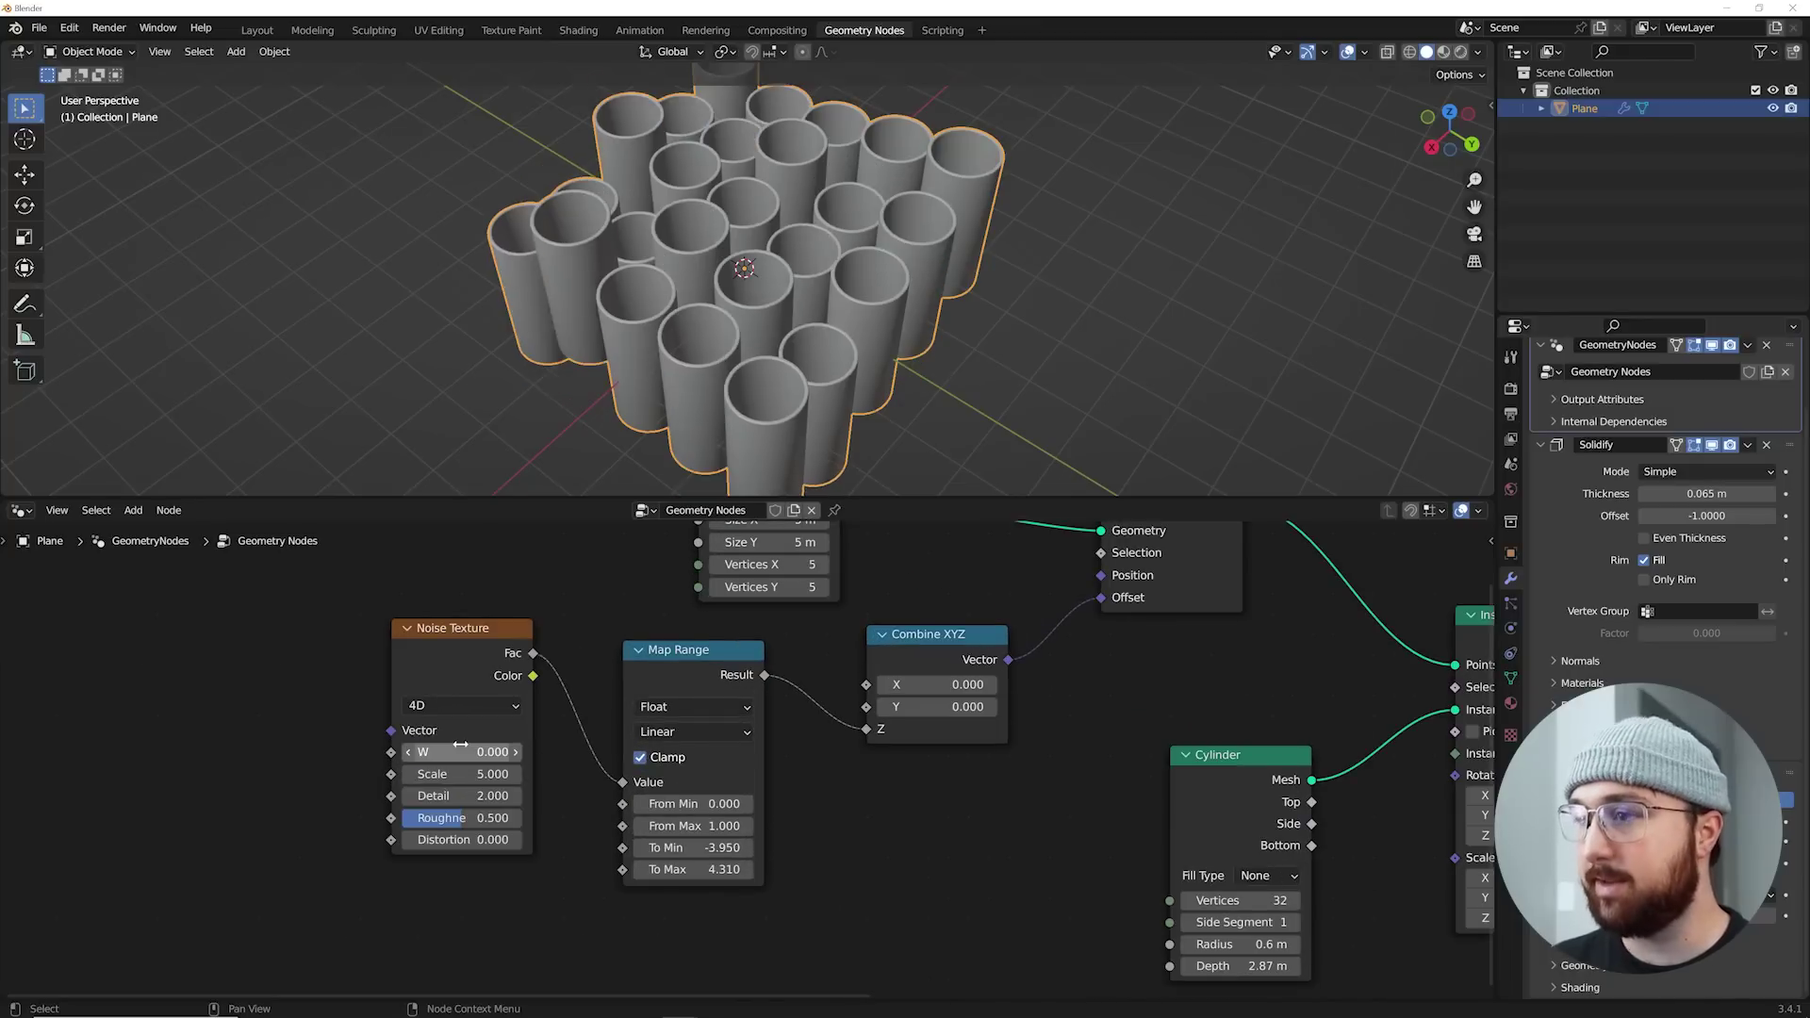
pyautogui.moveTo(449, 676); pyautogui.dragTo(397, 613)
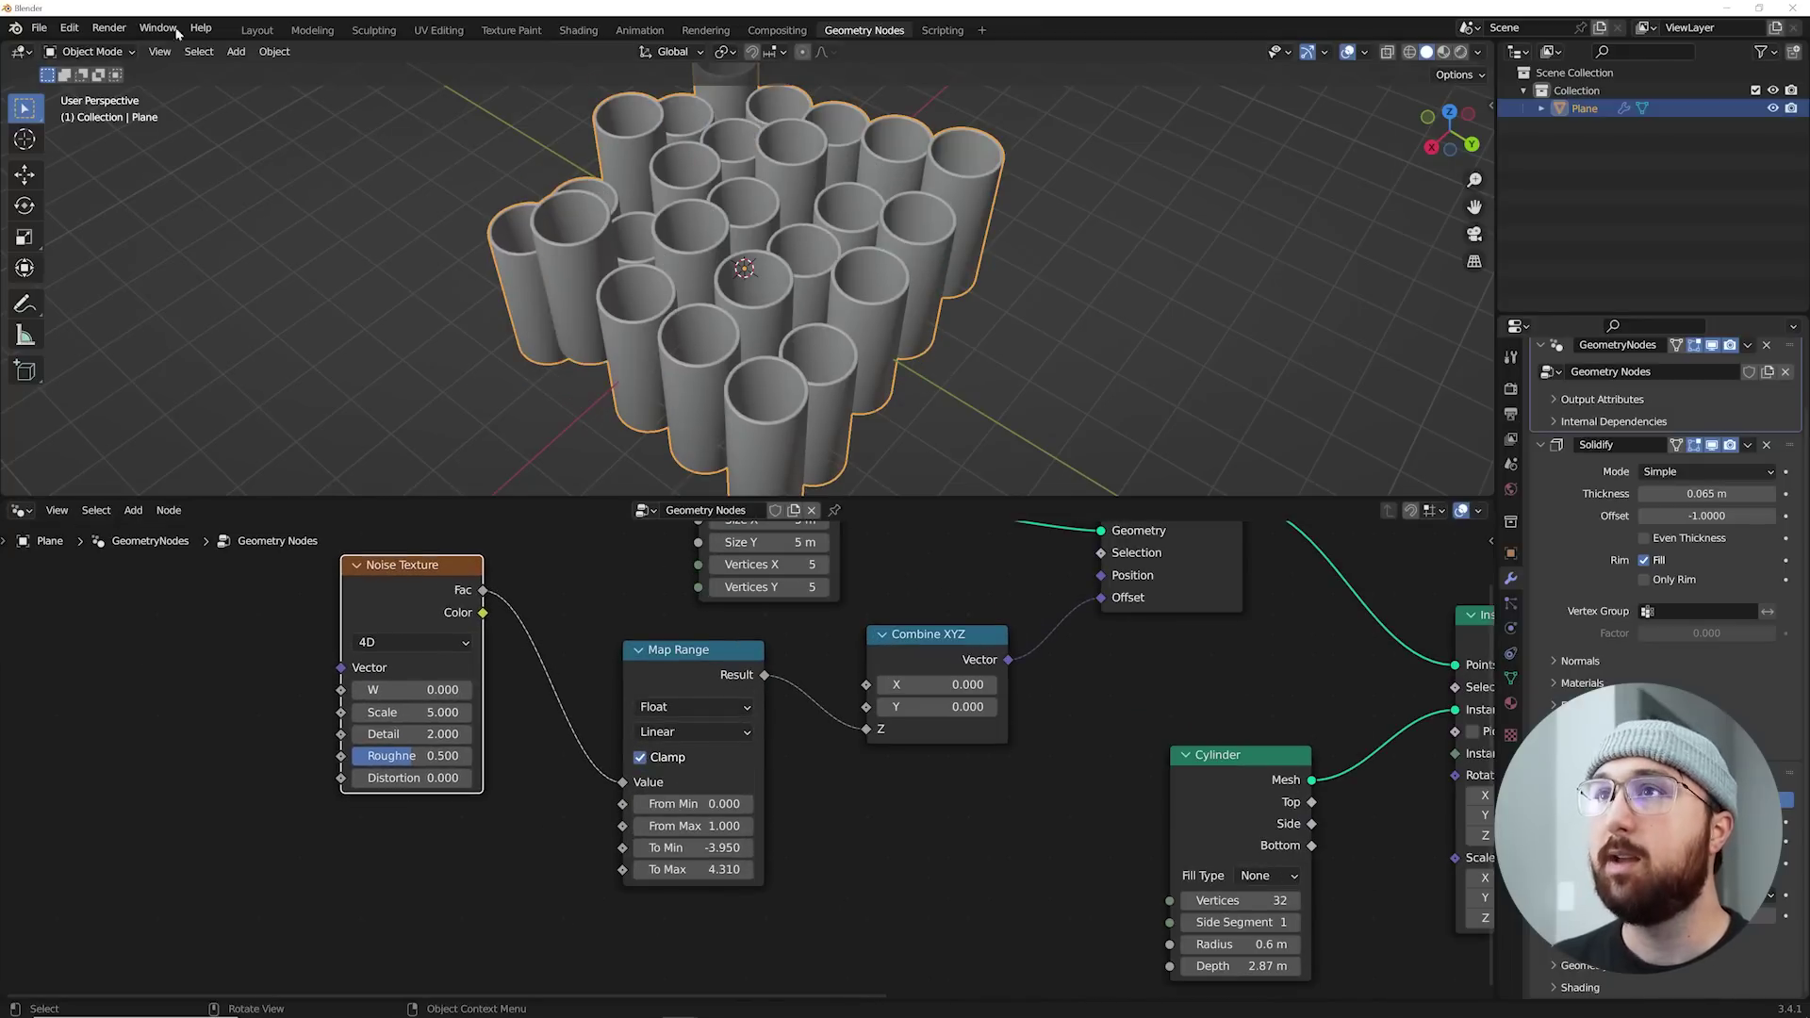
# Step: Check the Default Interpolation options for F-Curves in the animation preferences
pyautogui.click(70, 29)
pyautogui.click(104, 283)
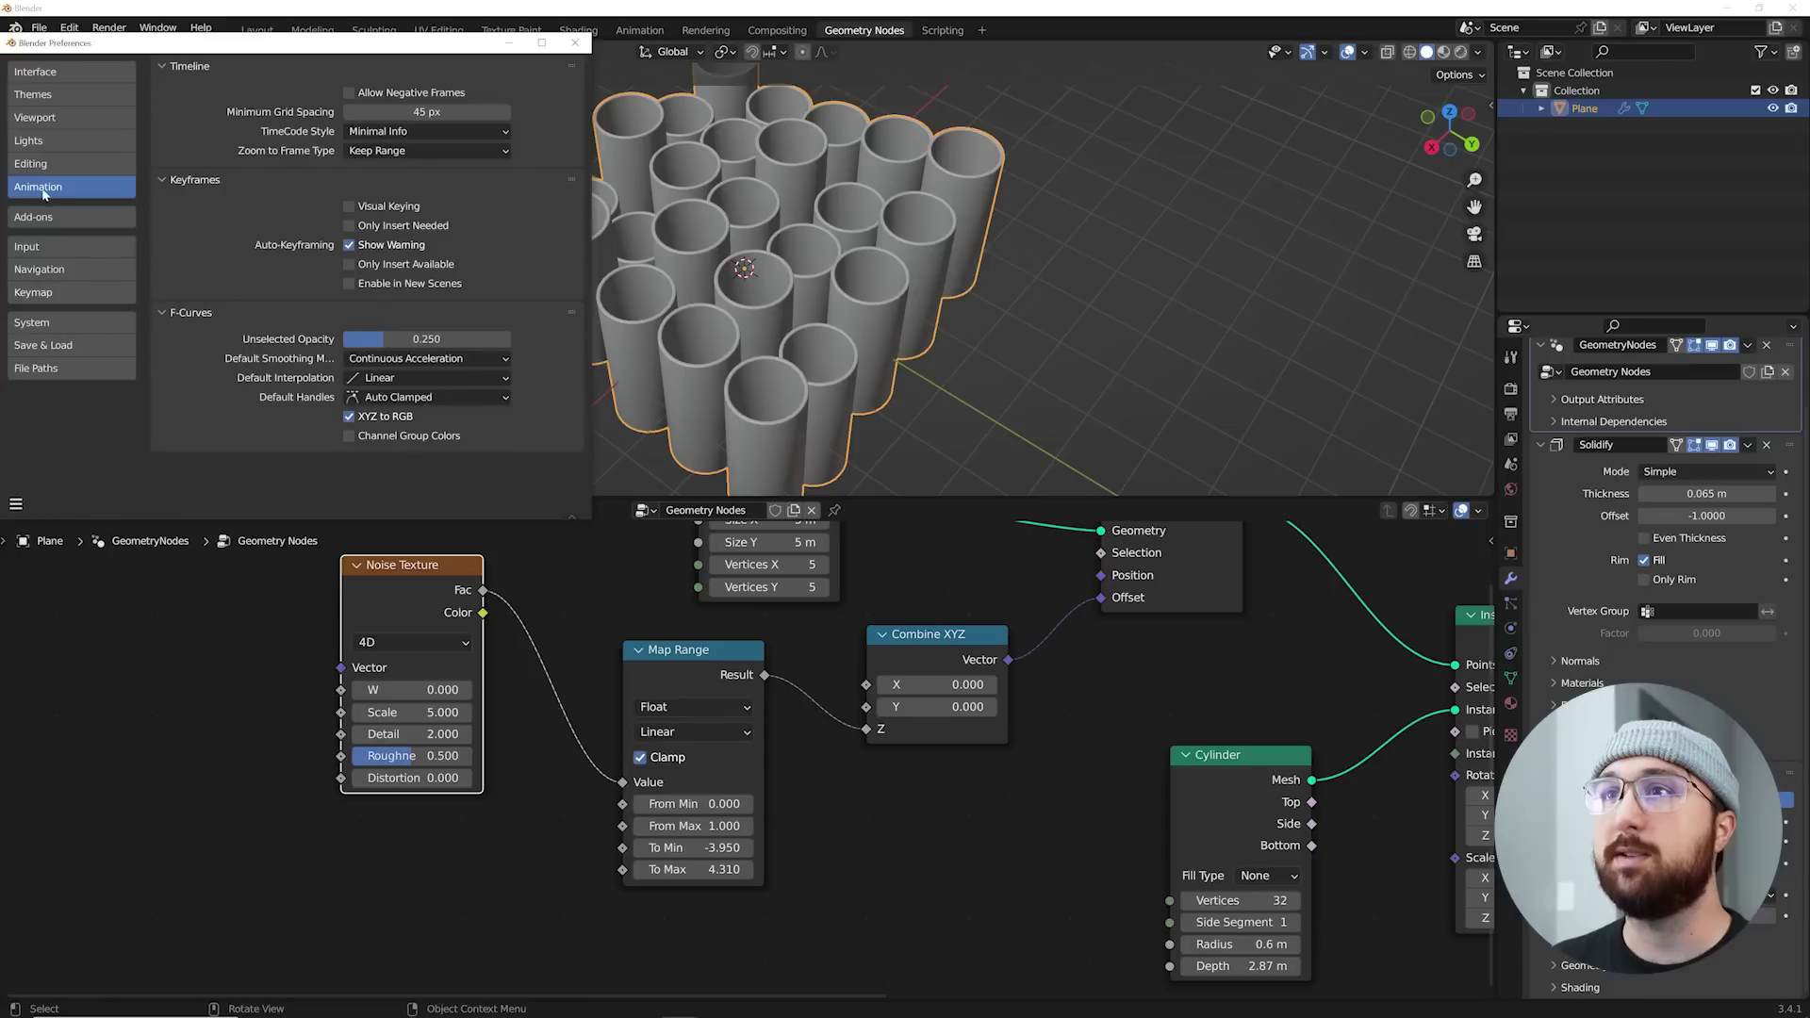
pyautogui.click(372, 379)
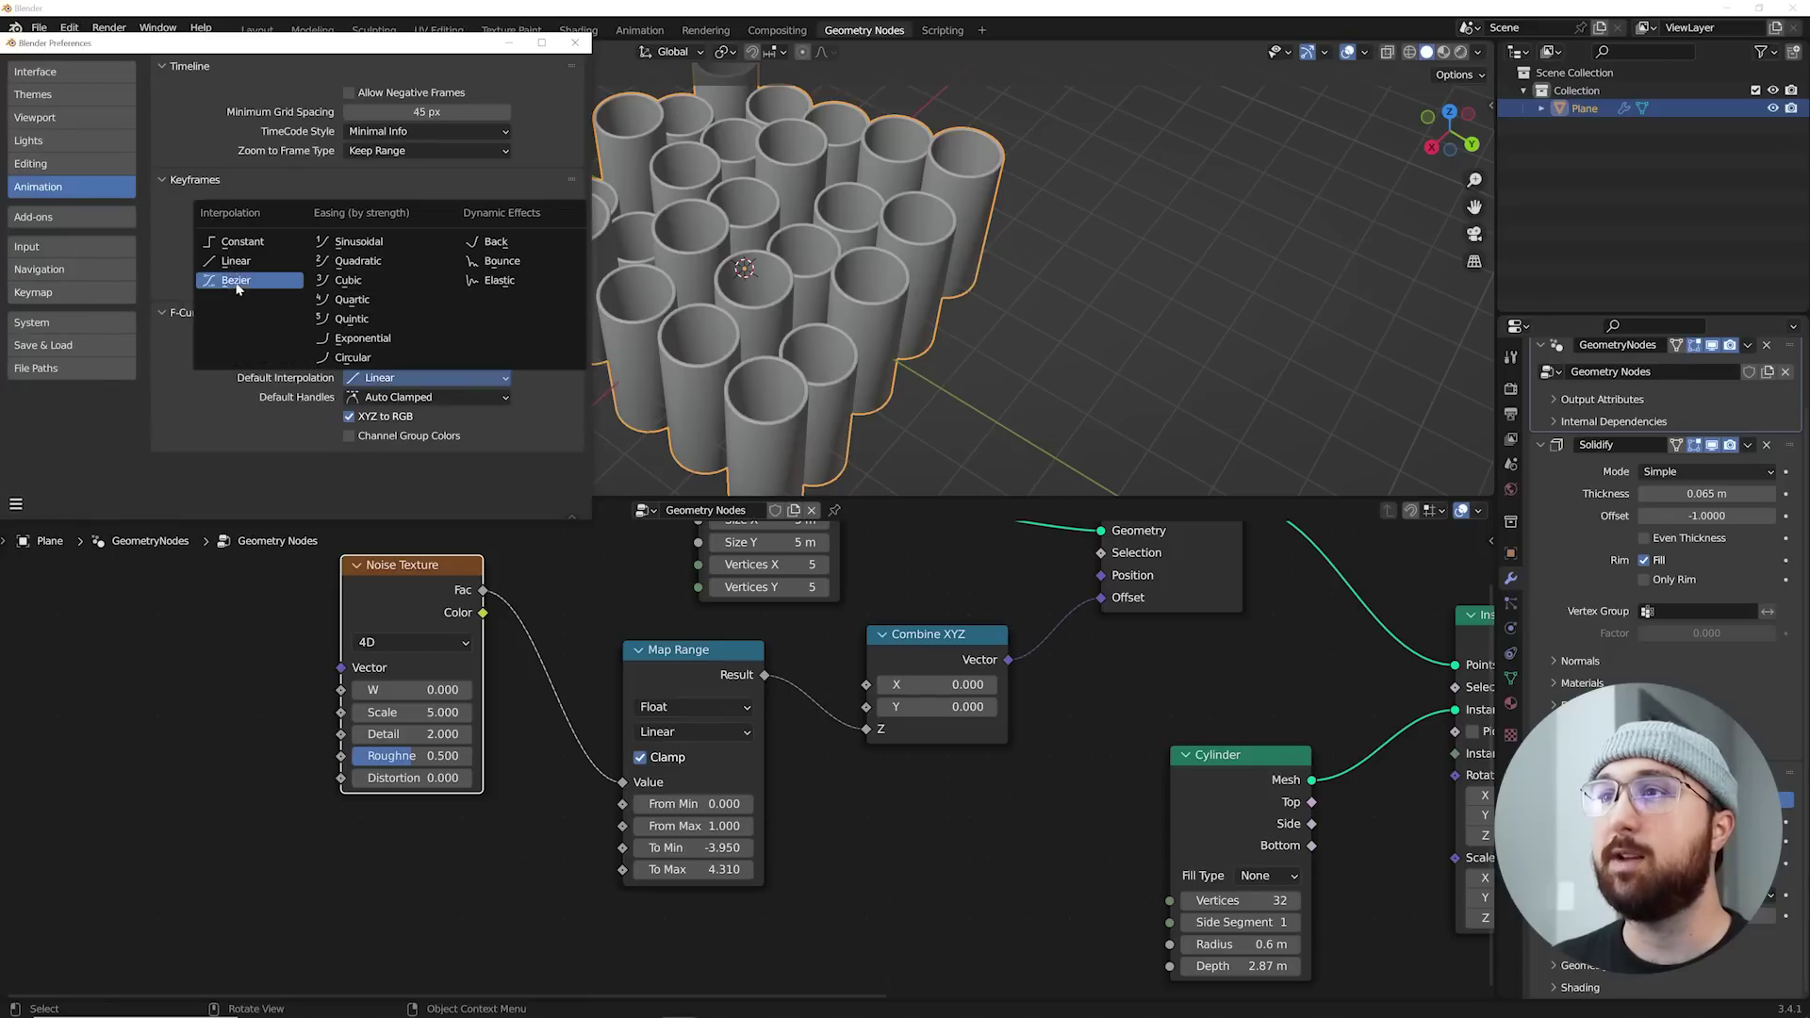
pyautogui.click(575, 43)
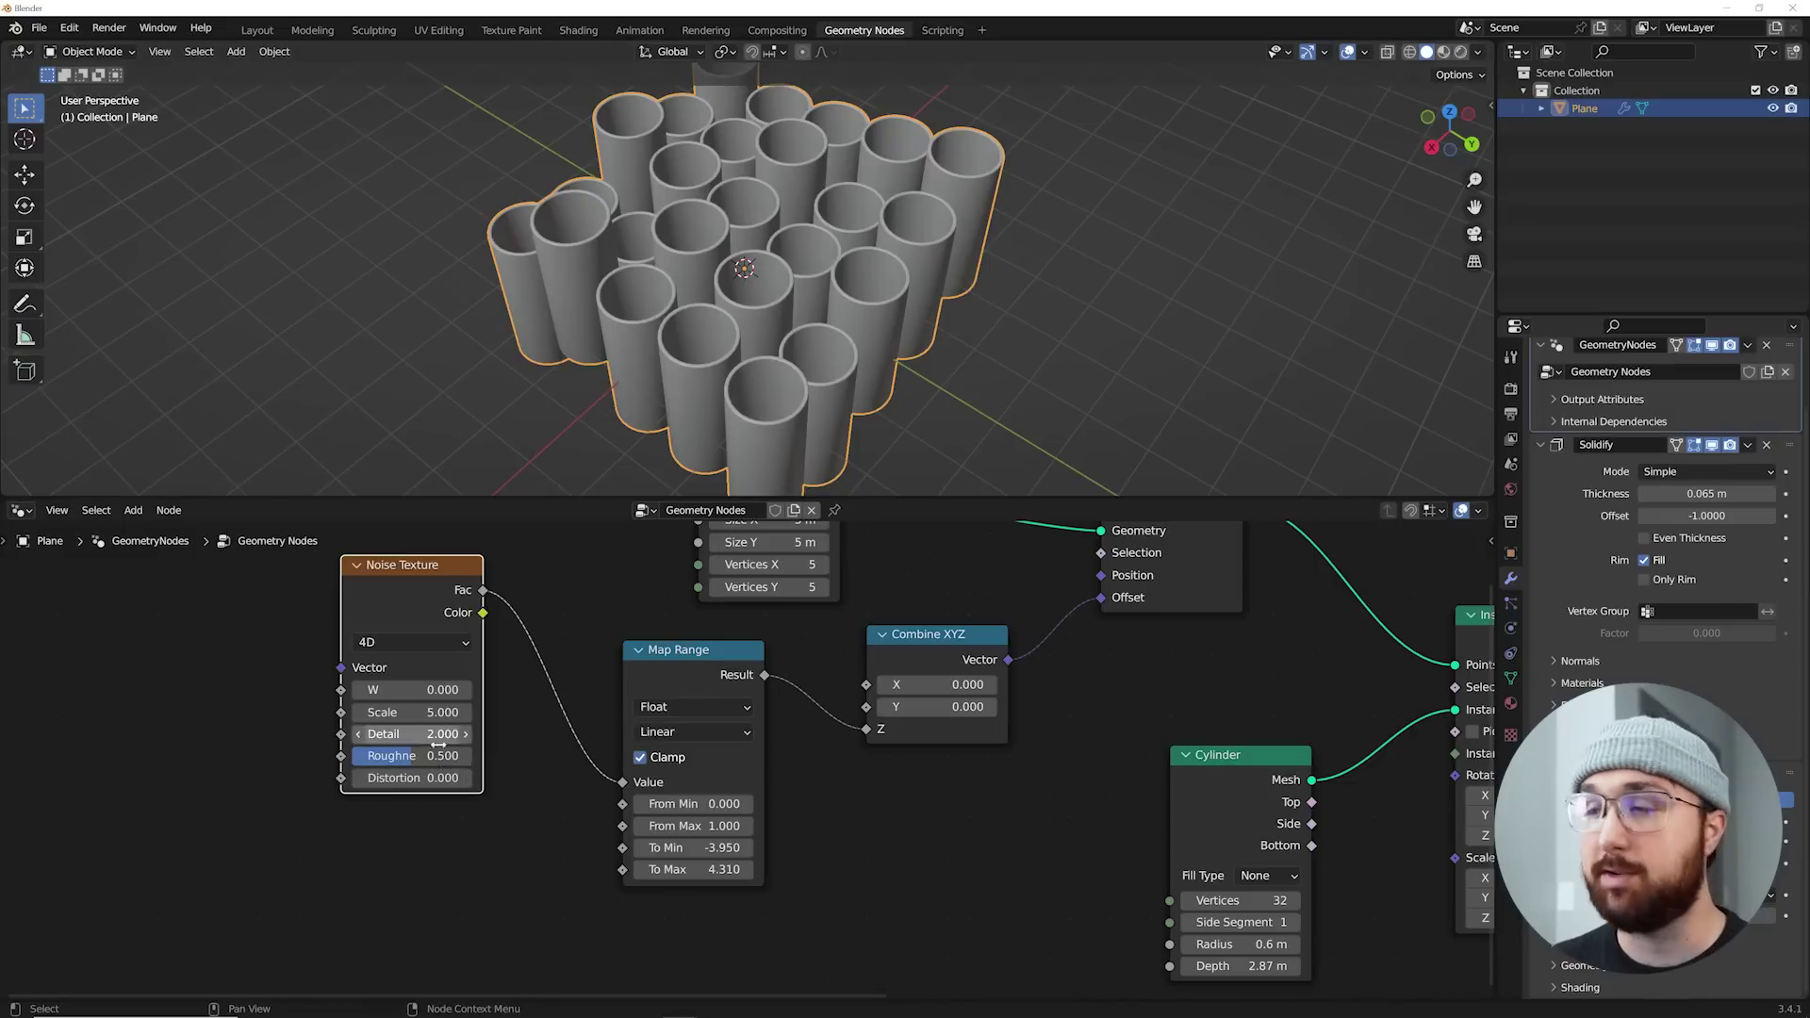
# Step: Duplicate the Noise Texture node and stack the two copies one above the other, leaving room before Map Range
pyautogui.scroll(-1, 424, 590)
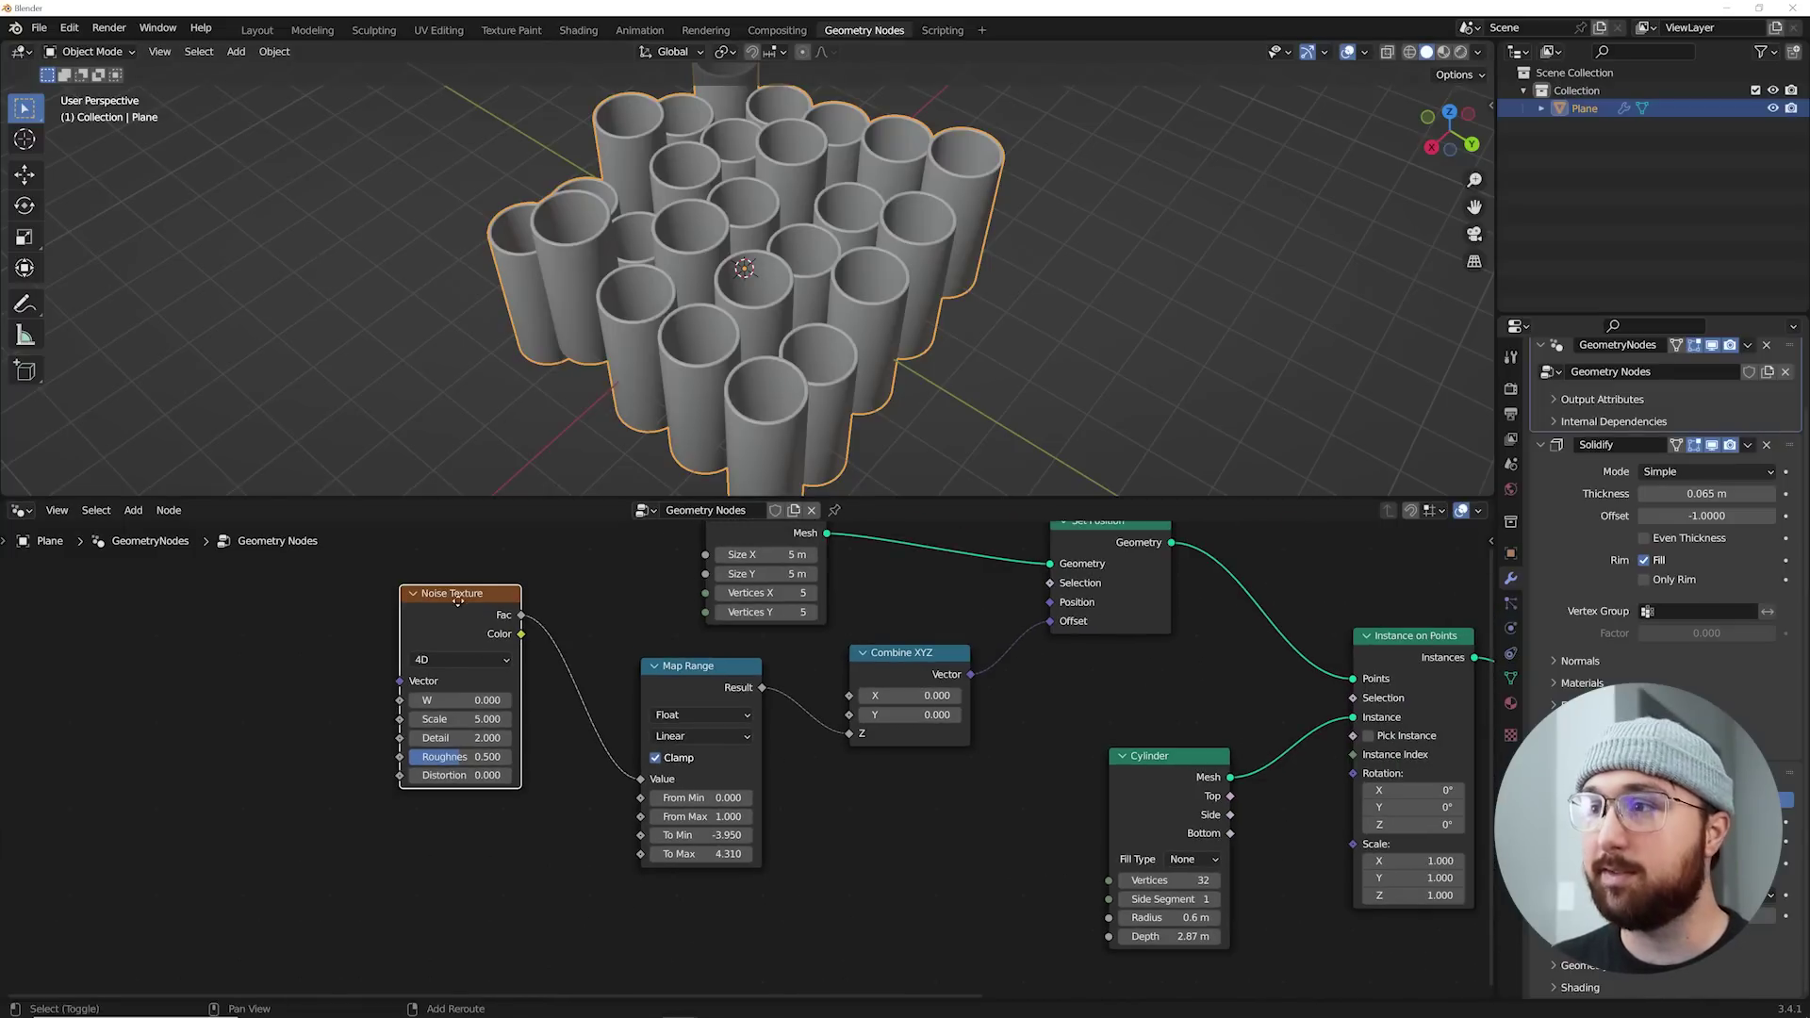
pyautogui.hotkey('shift', 'd')
pyautogui.click(455, 815)
pyautogui.moveTo(460, 603); pyautogui.dragTo(438, 561)
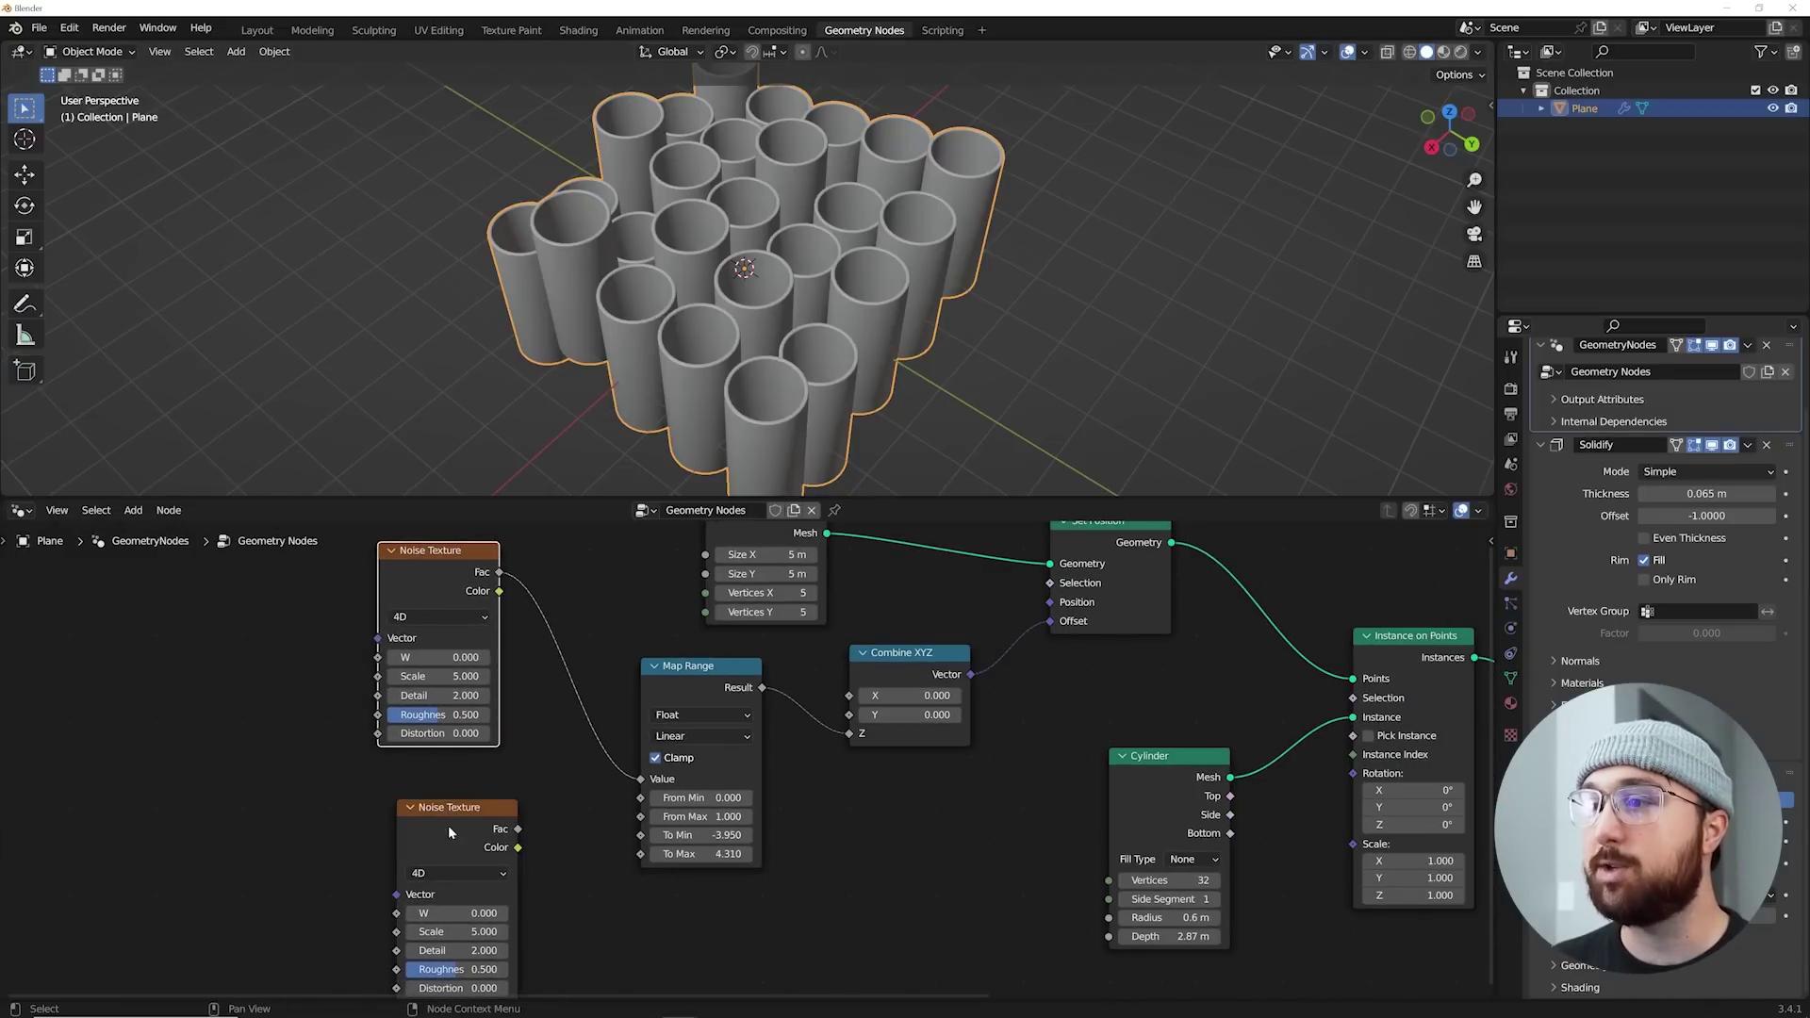
pyautogui.moveTo(449, 808); pyautogui.dragTo(364, 791)
pyautogui.moveTo(426, 555); pyautogui.dragTo(355, 581)
# Step: Insert a Mix node set to Color between the first Noise Texture and Map Range, and connect the second texture's Fac to B
pyautogui.hotkey('shift', 'a')
pyautogui.click(579, 573)
pyautogui.write('mix')
pyautogui.press('Return')
pyautogui.click(561, 541)
pyautogui.click(624, 581)
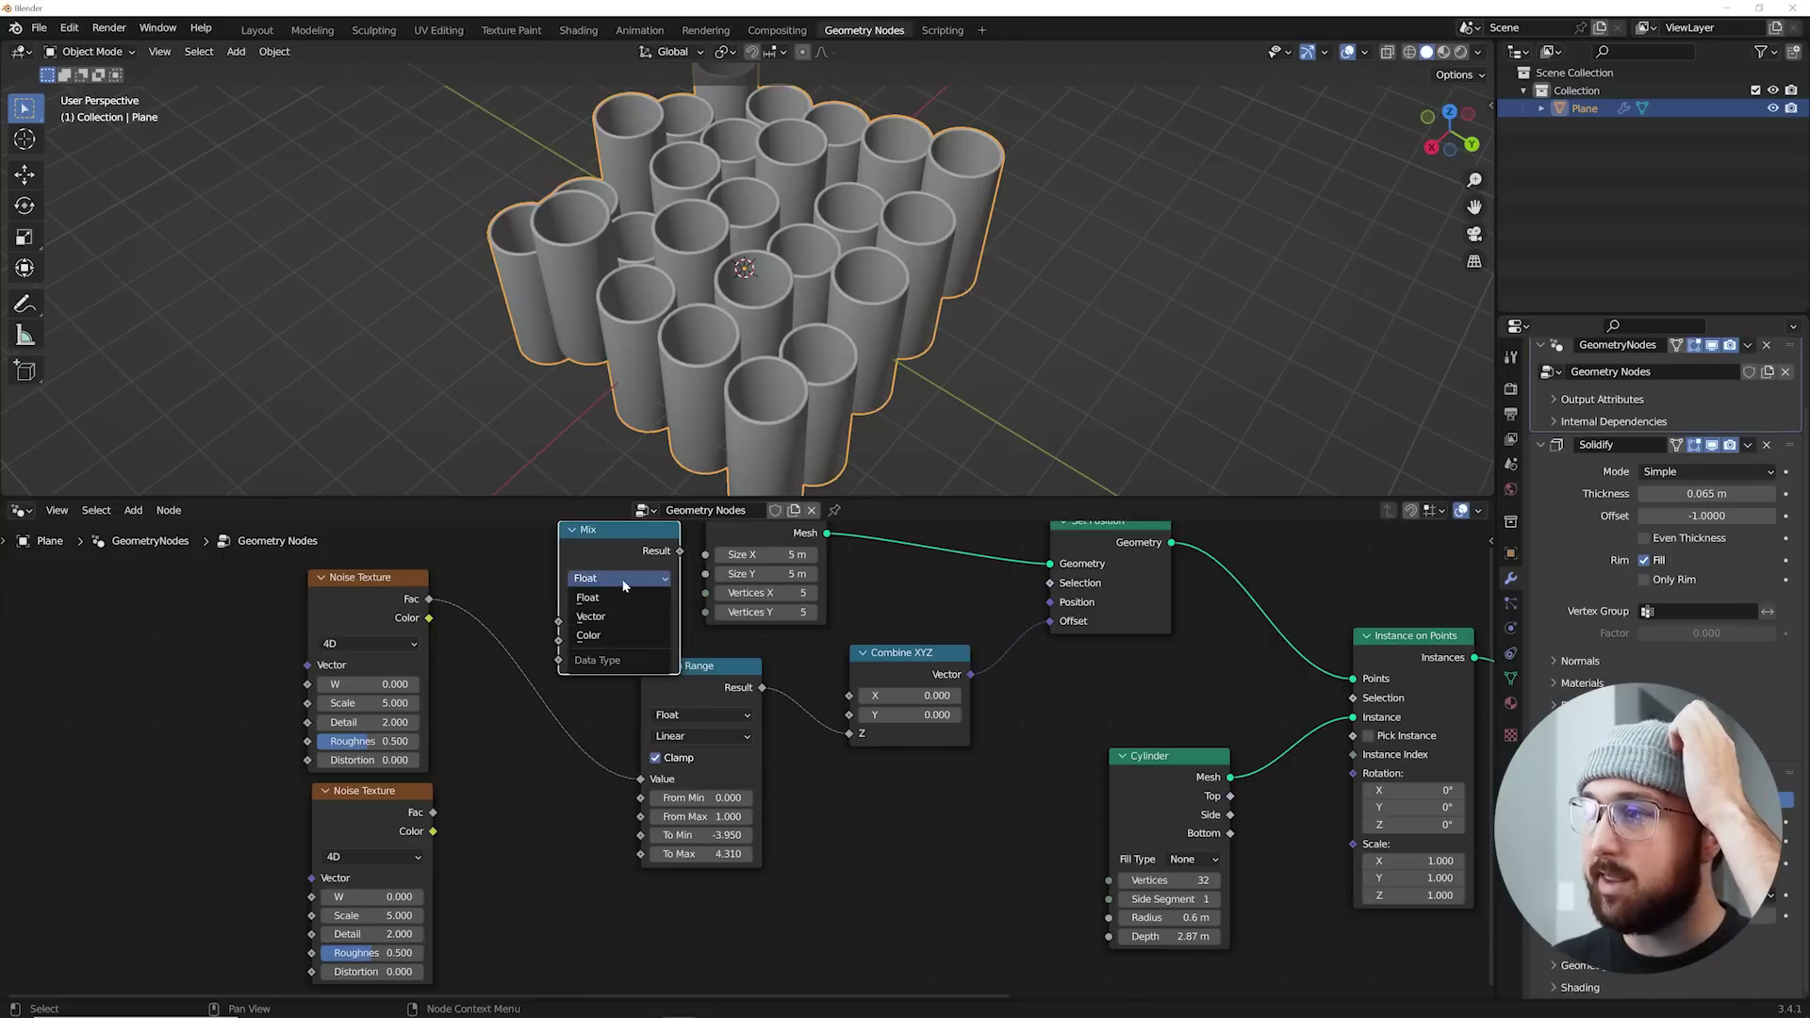
pyautogui.click(613, 635)
pyautogui.moveTo(622, 539); pyautogui.dragTo(571, 586)
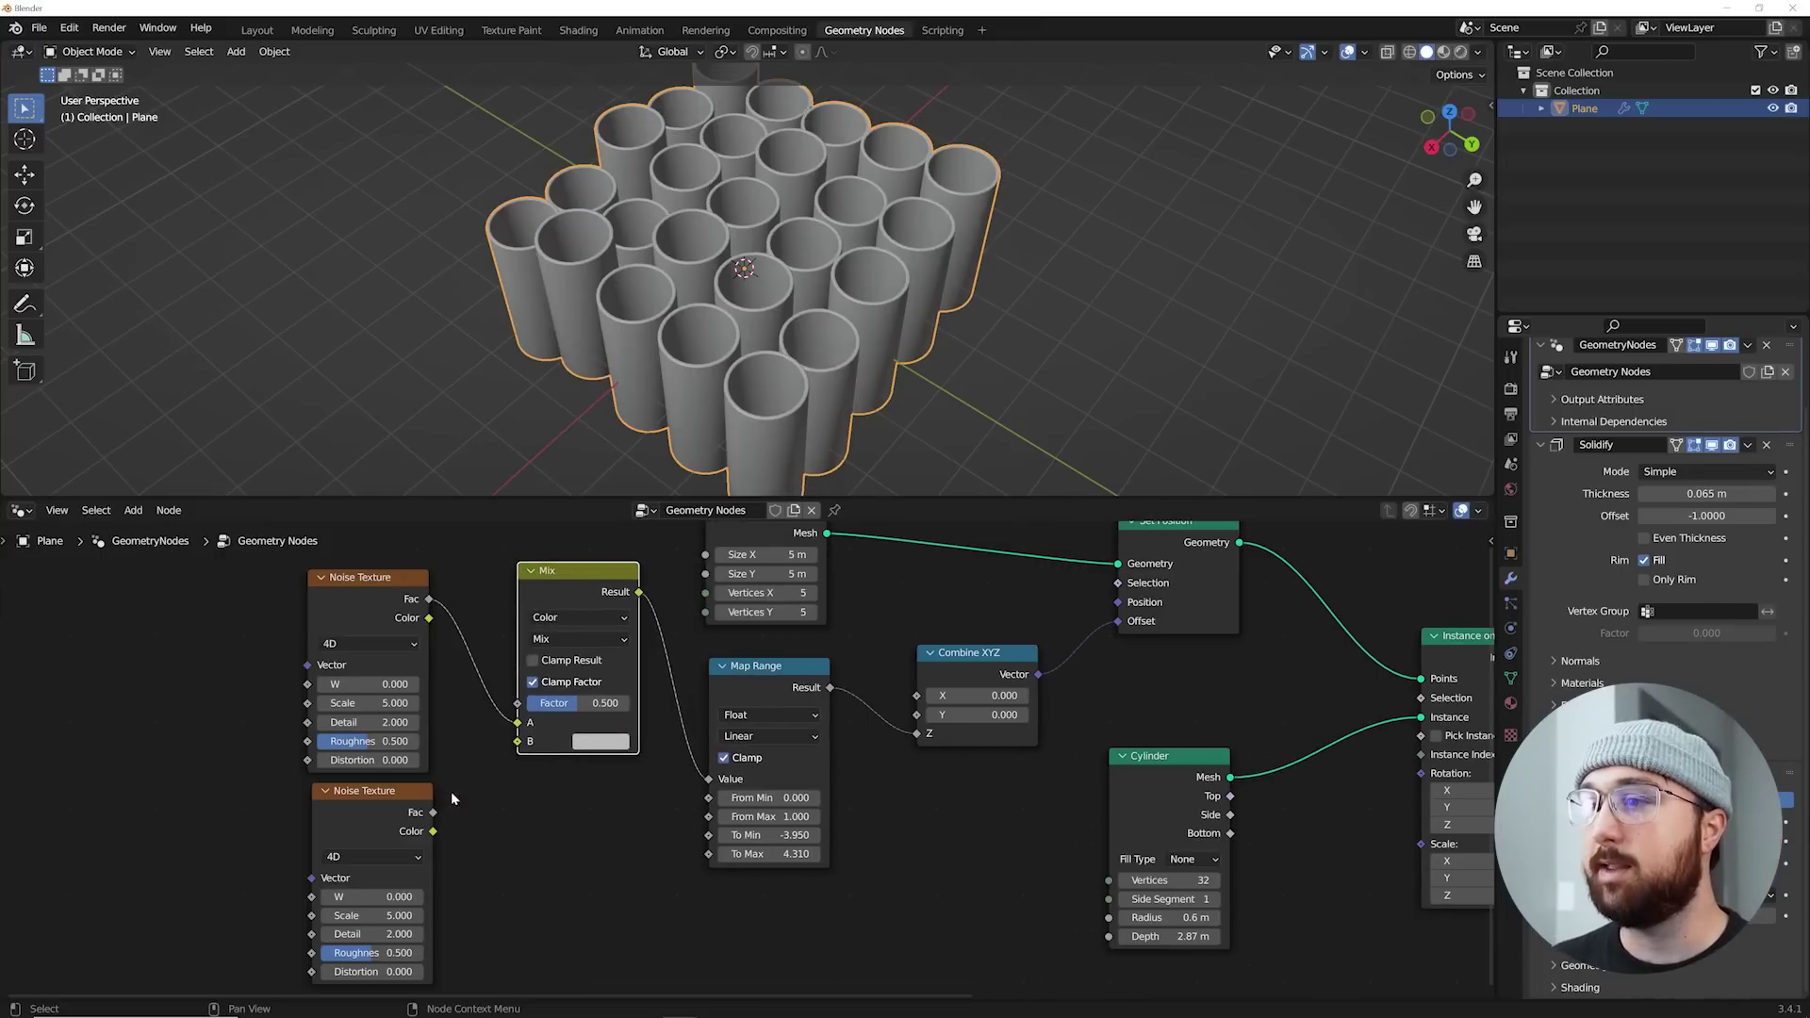
pyautogui.moveTo(432, 813); pyautogui.dragTo(521, 749)
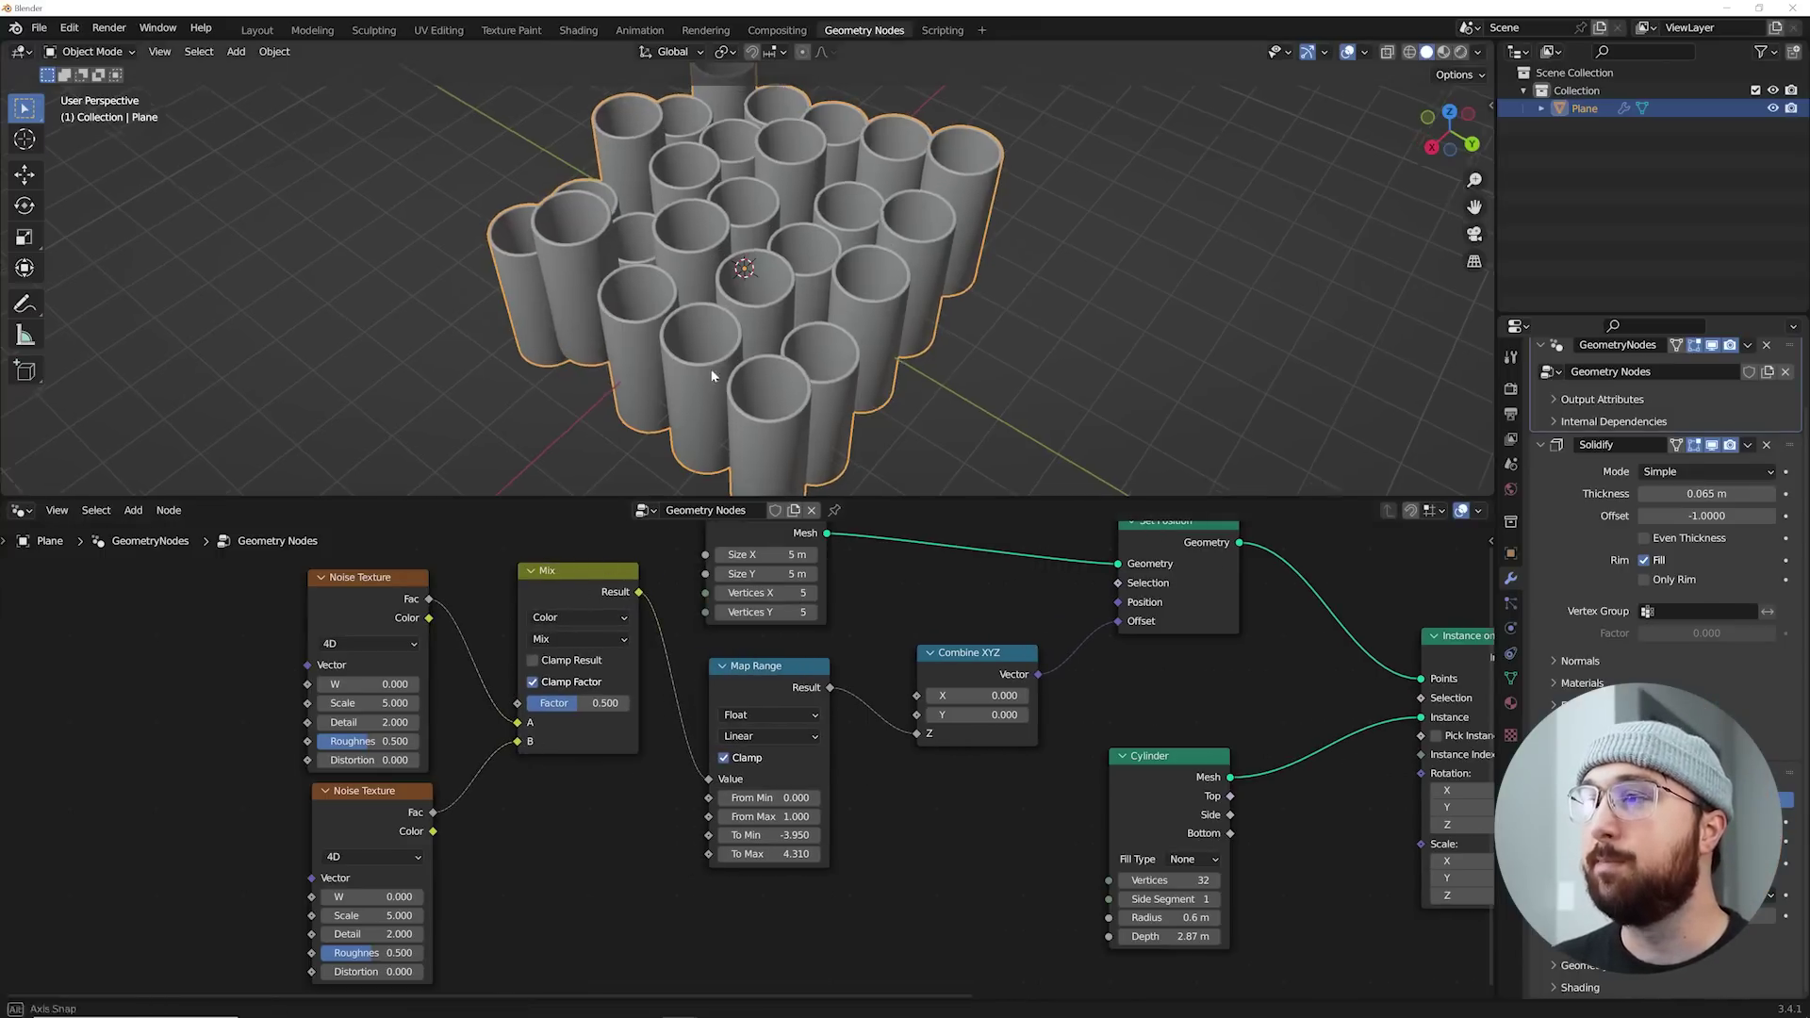
pyautogui.moveTo(705, 377); pyautogui.dragTo(720, 361, button='middle')
# Step: Split off a Timeline area between the 3D viewport and the node editor, and set the end frame to 240
pyautogui.moveTo(291, 498); pyautogui.dragTo(13, 542)
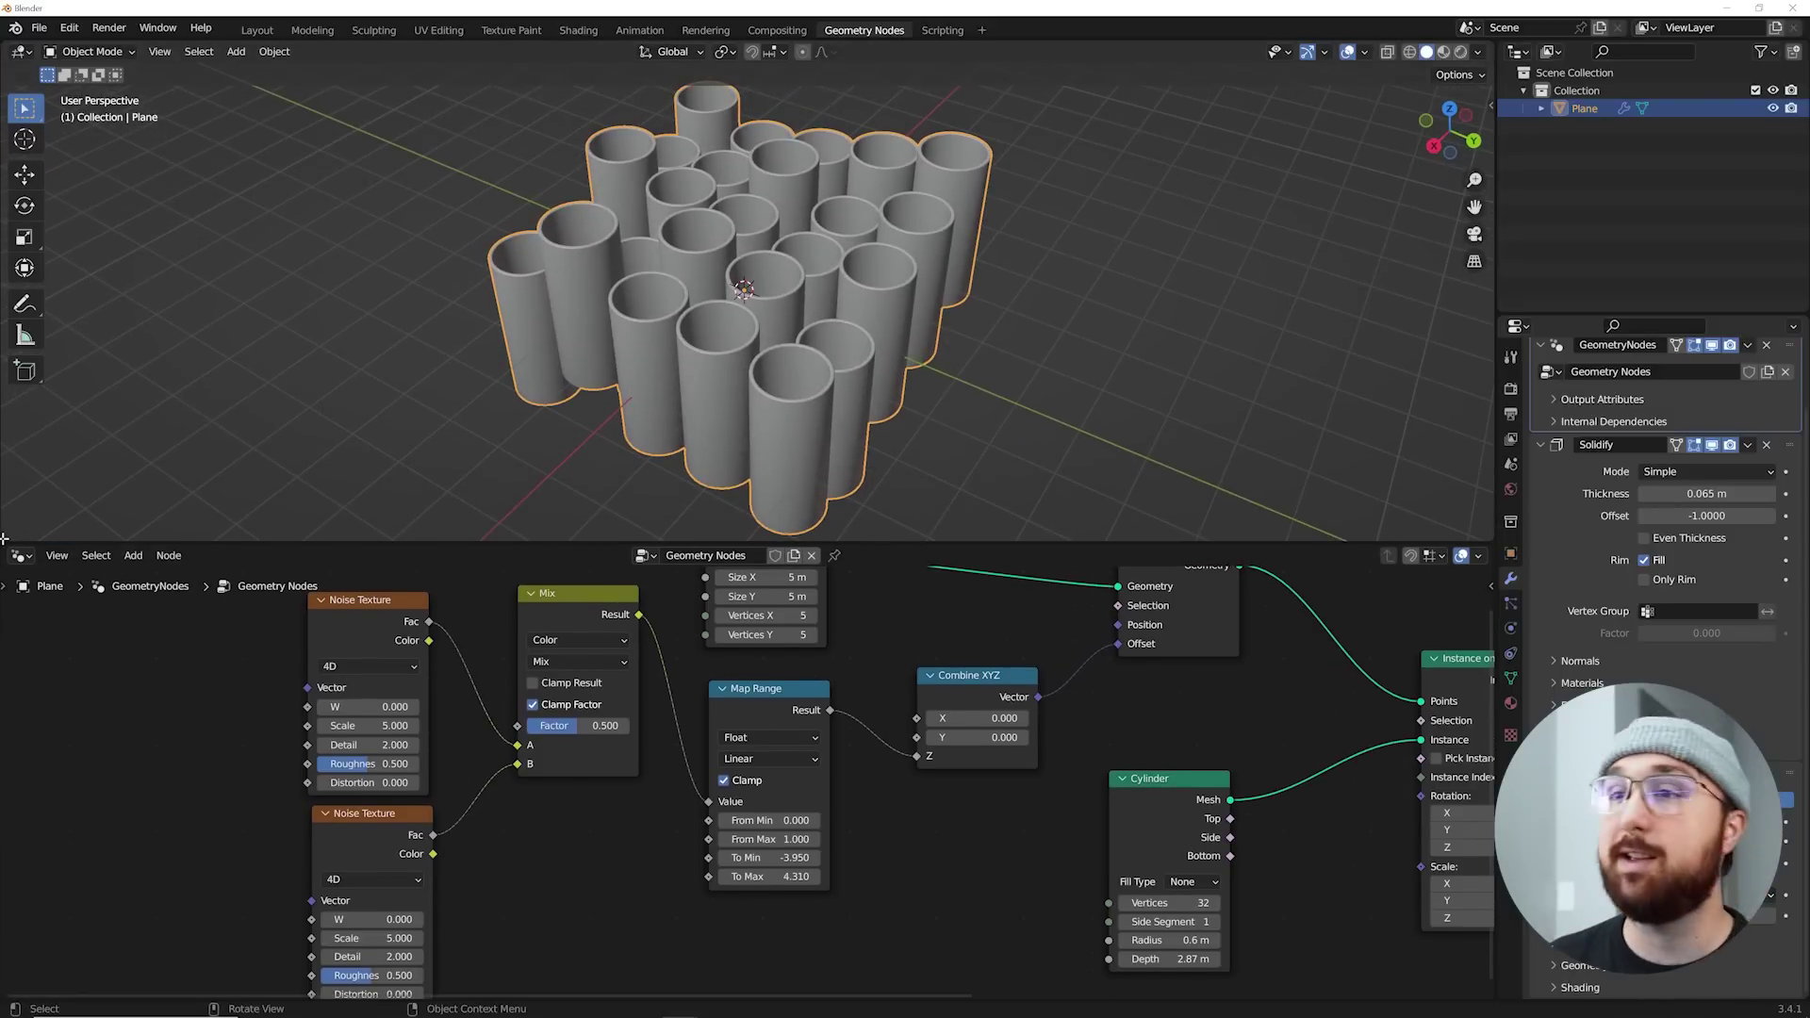
pyautogui.moveTo(4, 537); pyautogui.dragTo(10, 436)
pyautogui.click(21, 445)
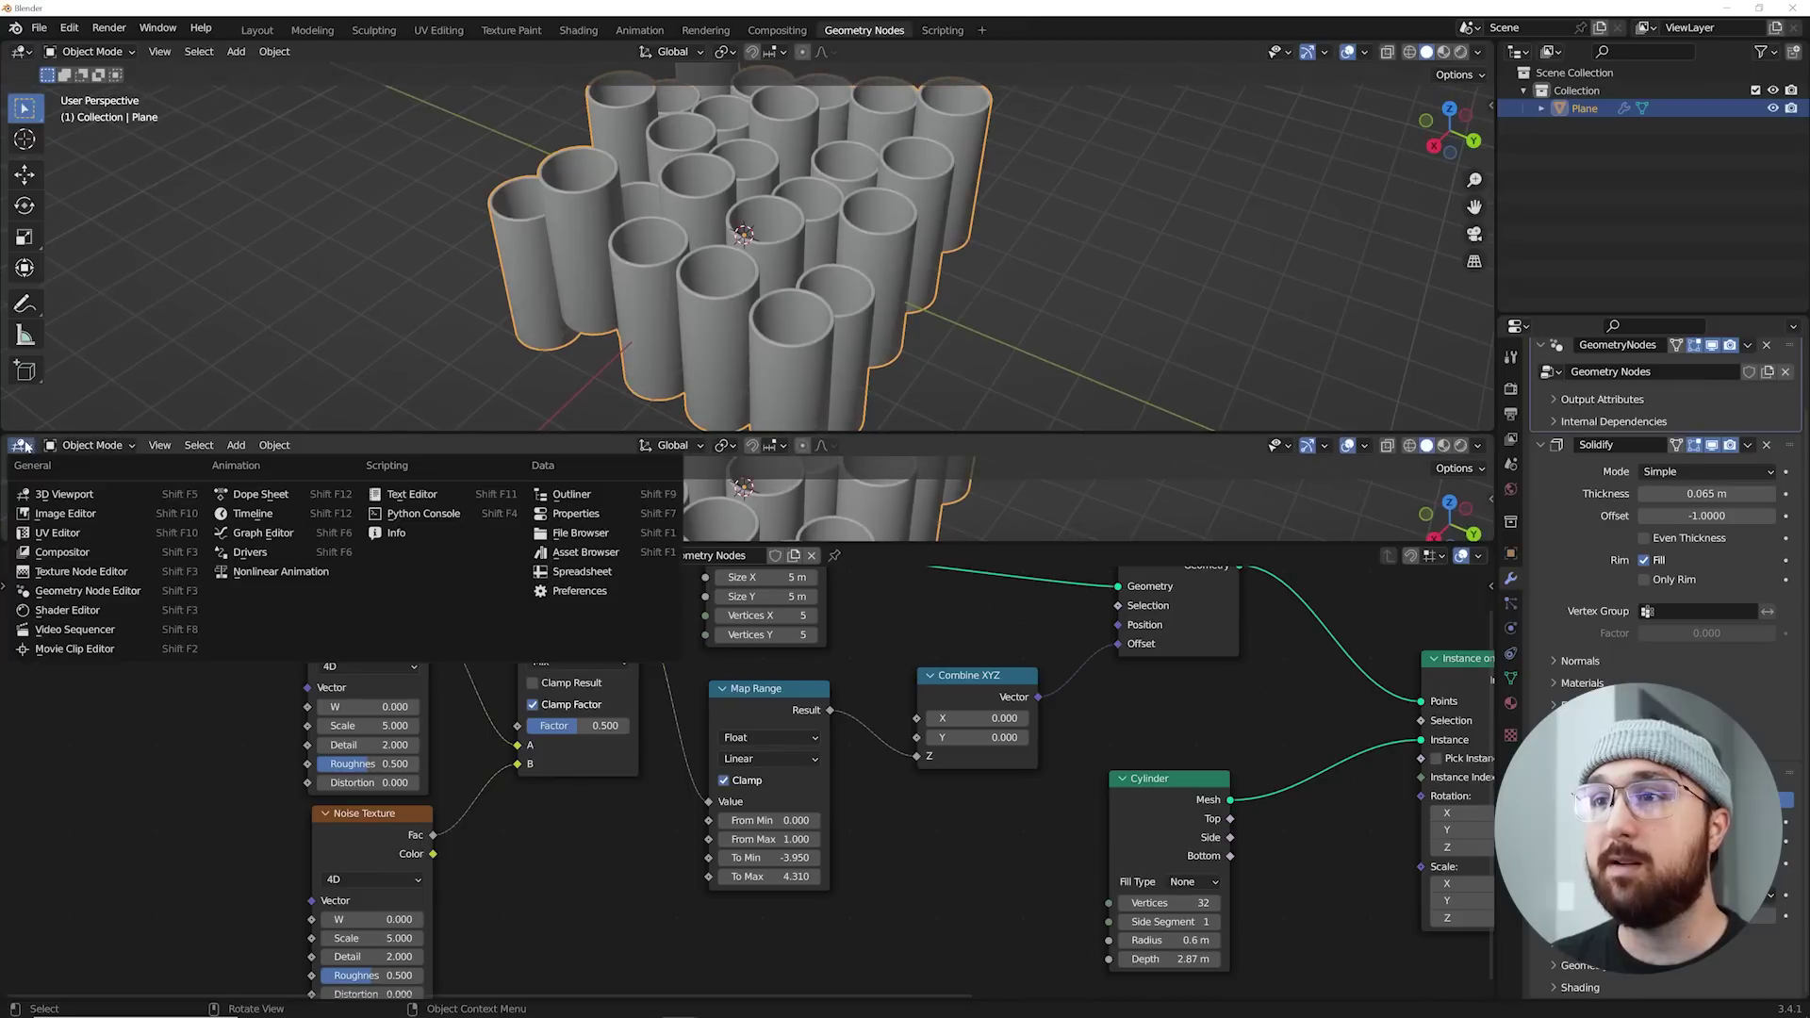
pyautogui.click(300, 517)
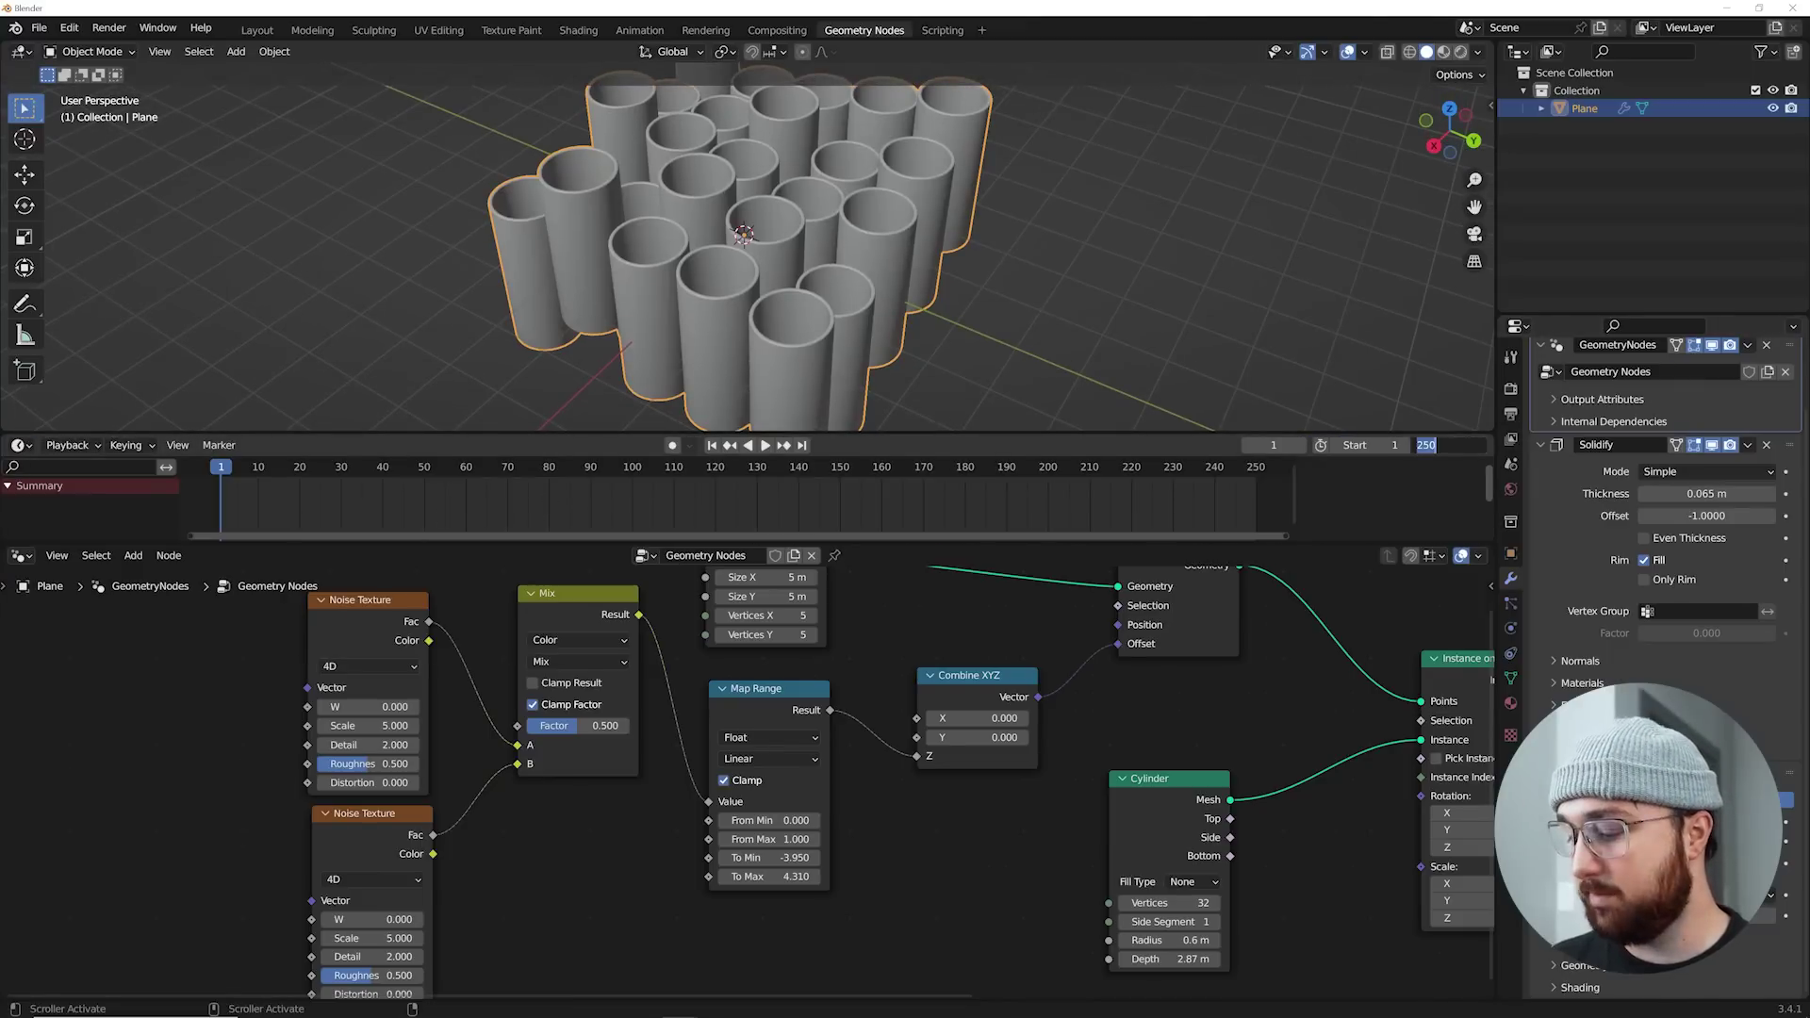
pyautogui.write('0')
pyautogui.press('Return')
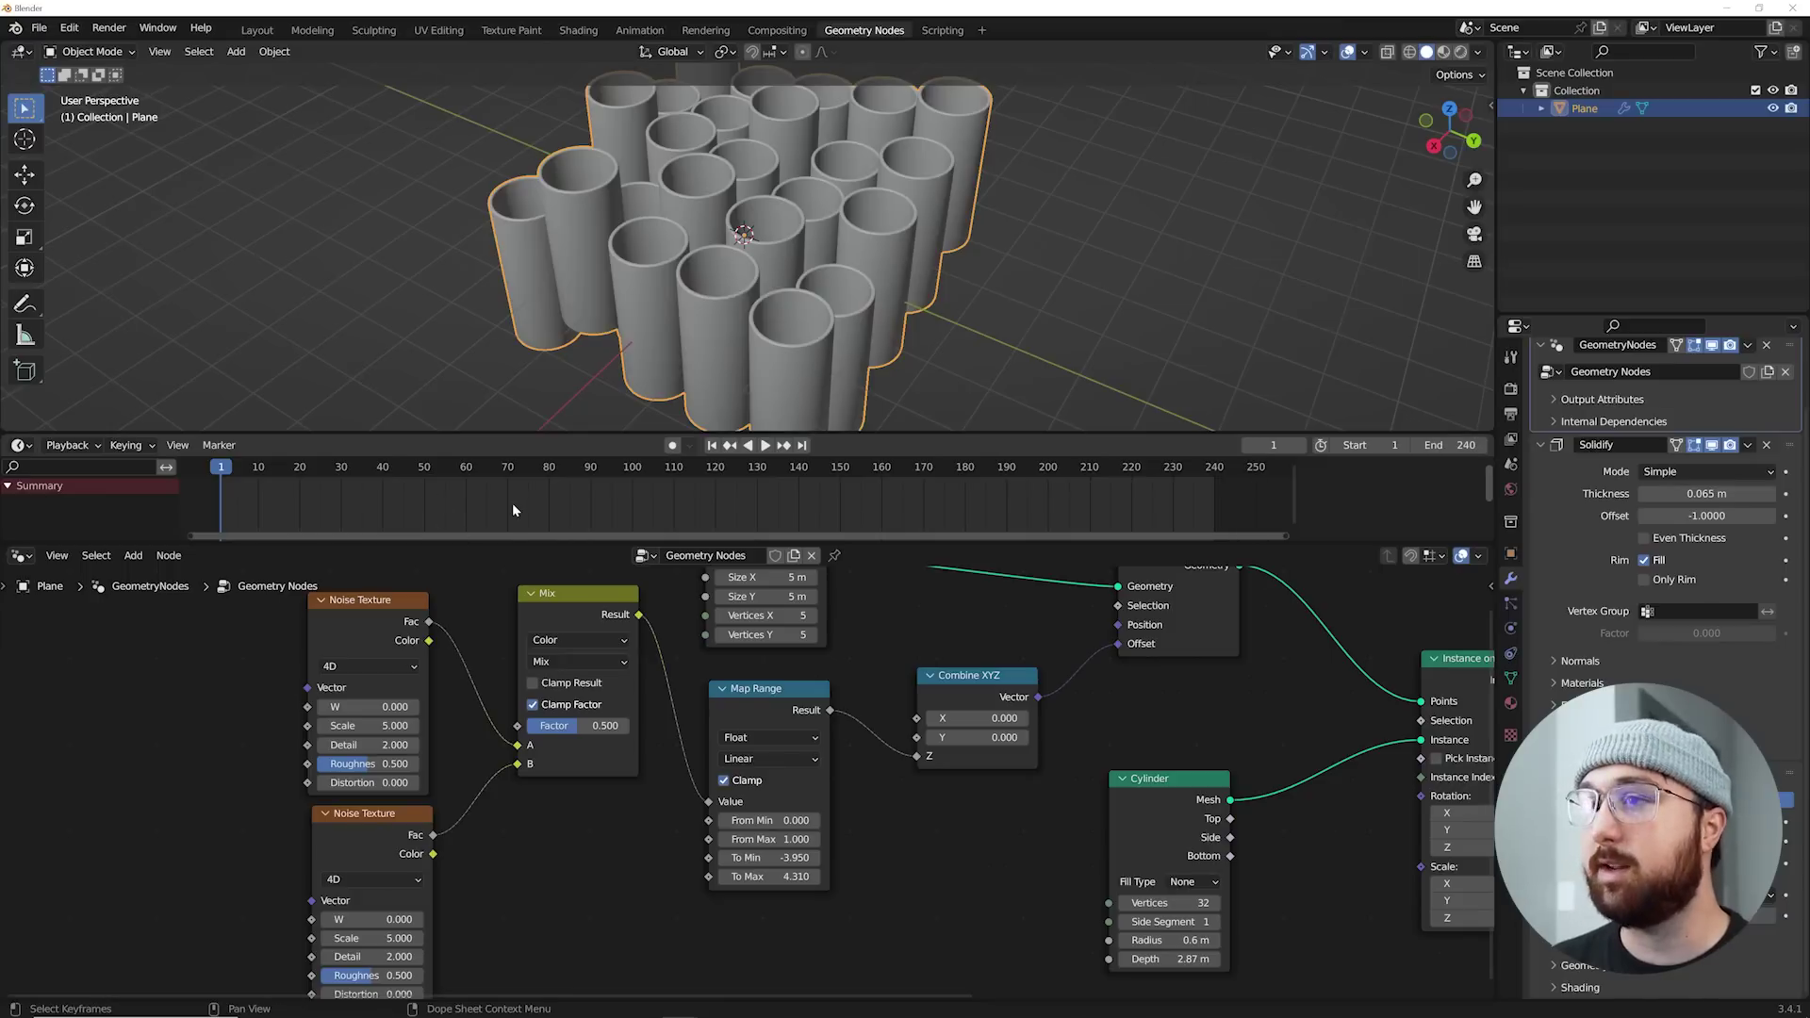
# Step: At frame 0, keyframe the first Noise Texture's W at 0 and the Mix node's Factor at 0
pyautogui.press('Left')
pyautogui.moveTo(449, 493); pyautogui.dragTo(516, 473, button='middle')
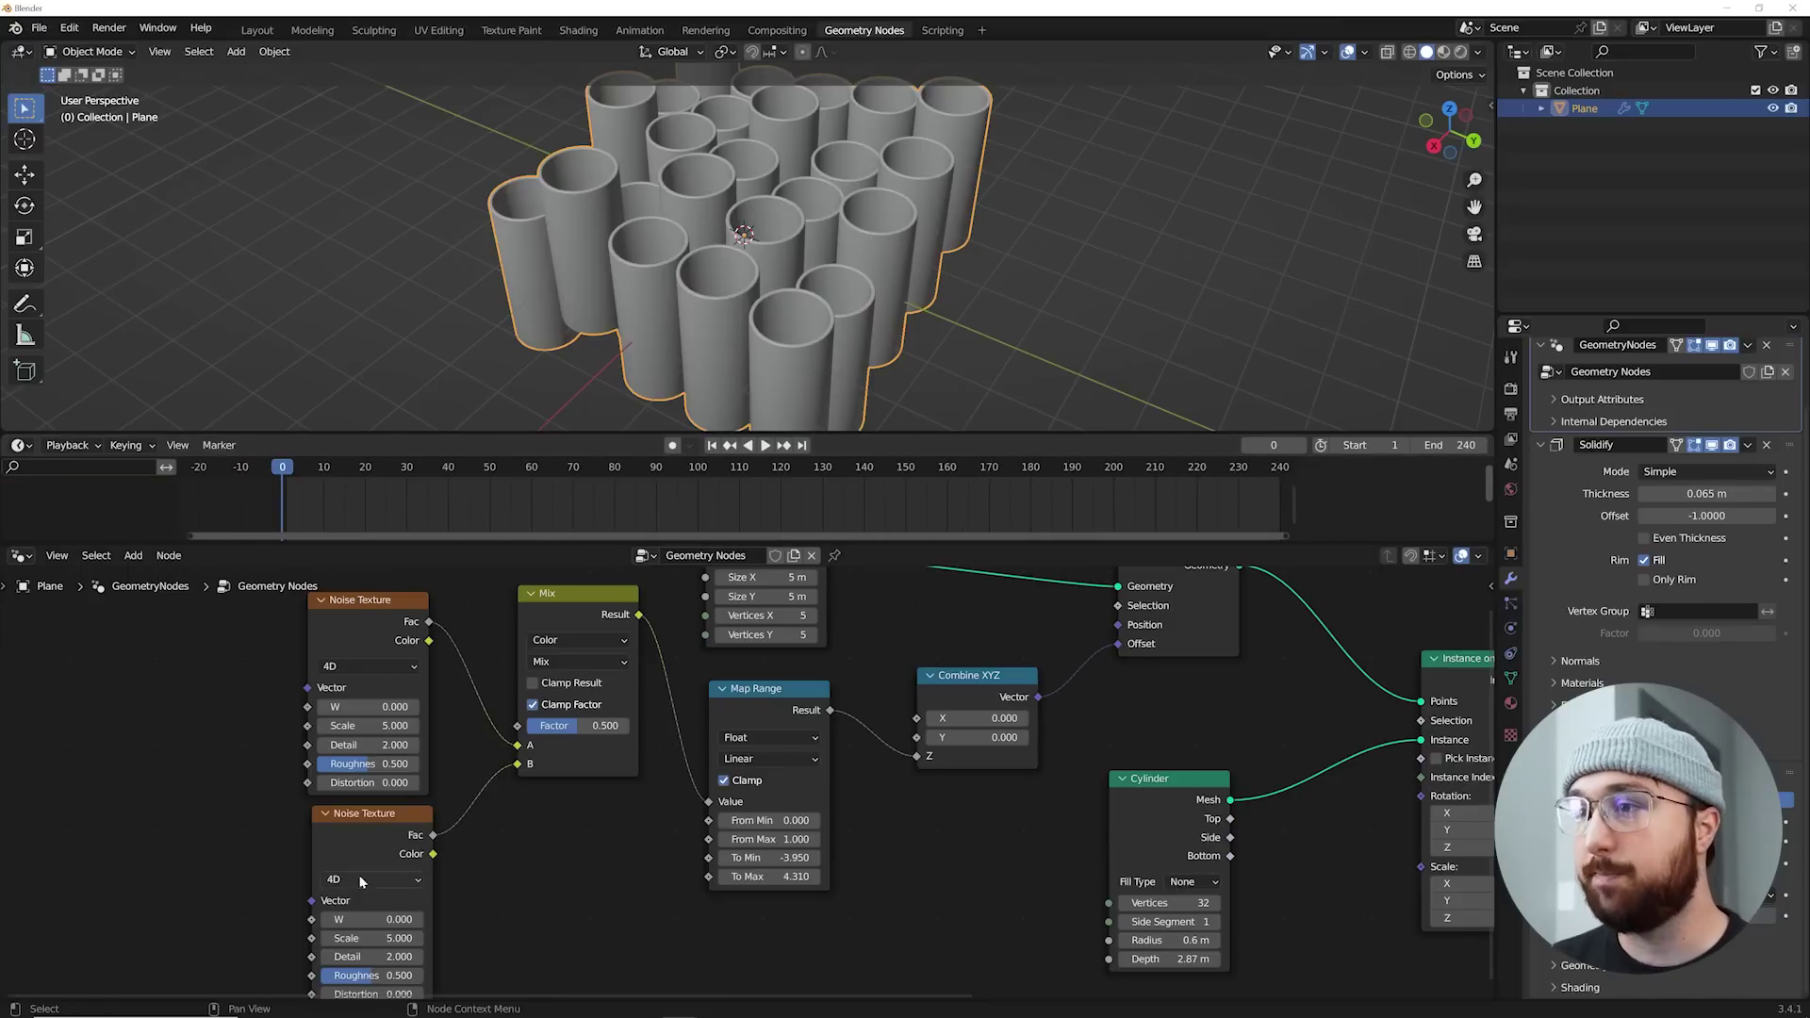
pyautogui.press('i')
pyautogui.moveTo(607, 727); pyautogui.dragTo(553, 726)
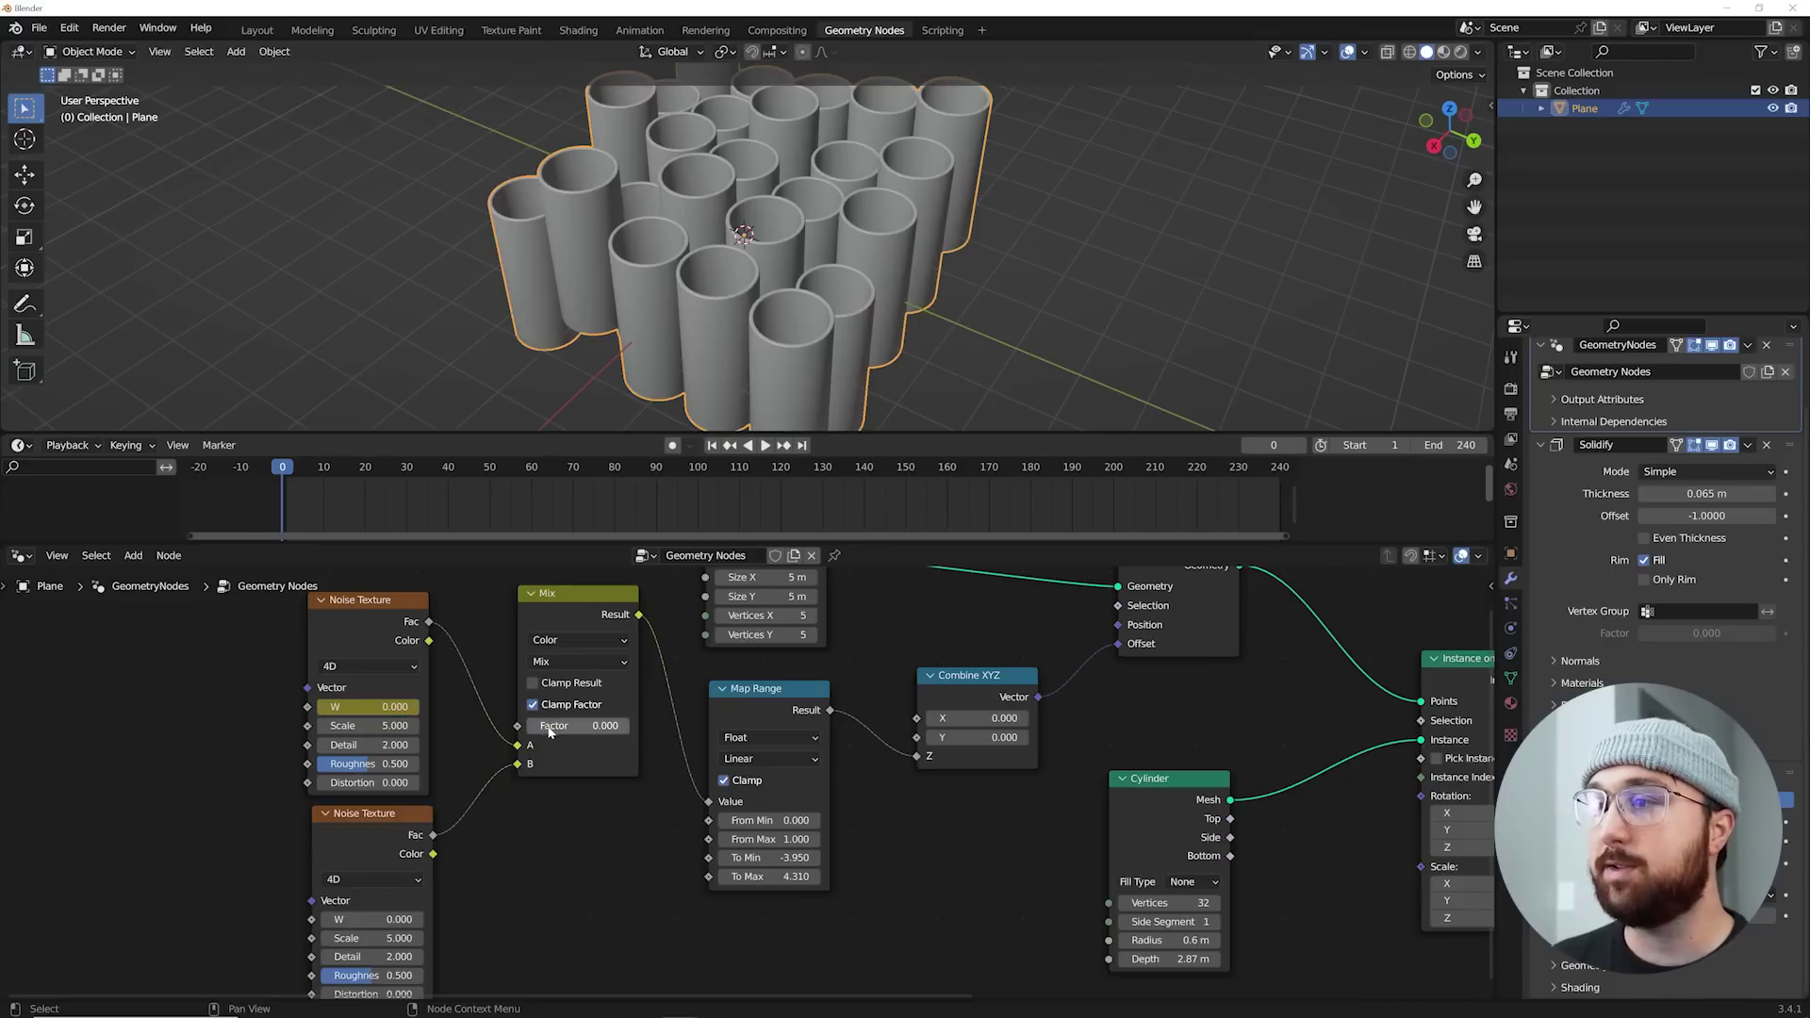
pyautogui.press('i')
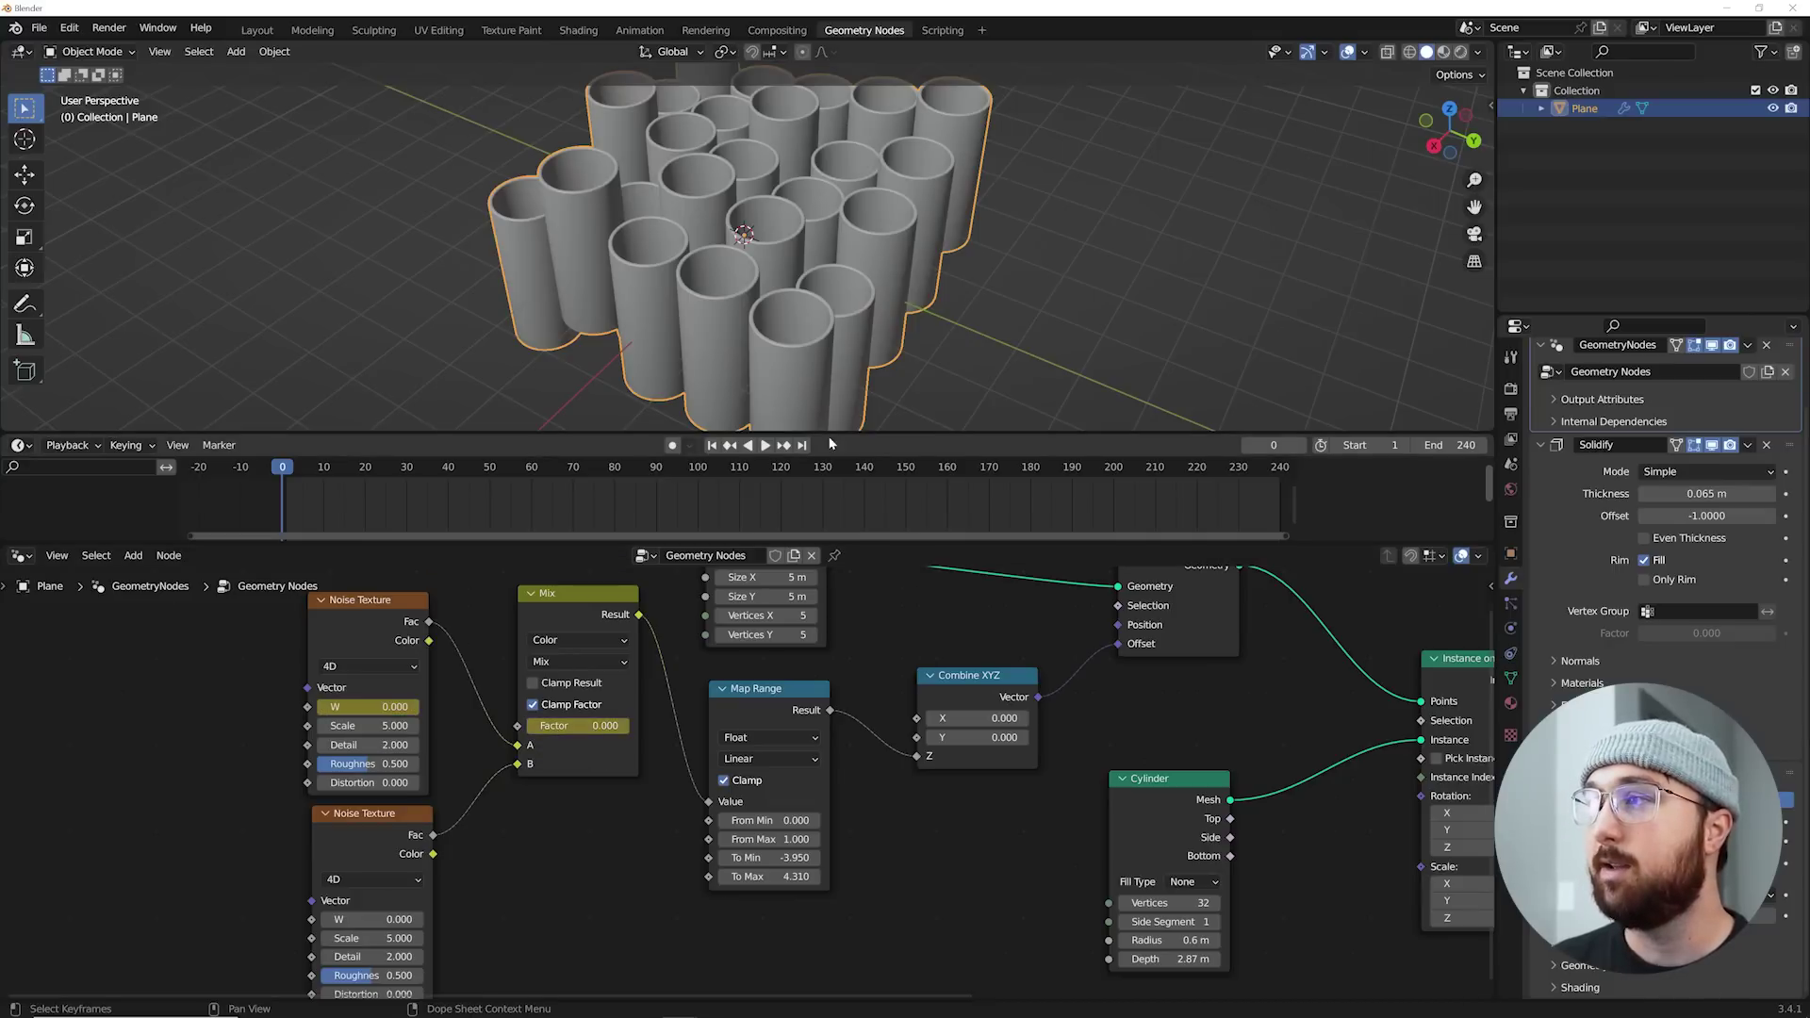
# Step: At frame 240, set the first Noise Texture's W and the Mix node's Factor to 1 and keyframe both
pyautogui.click(803, 445)
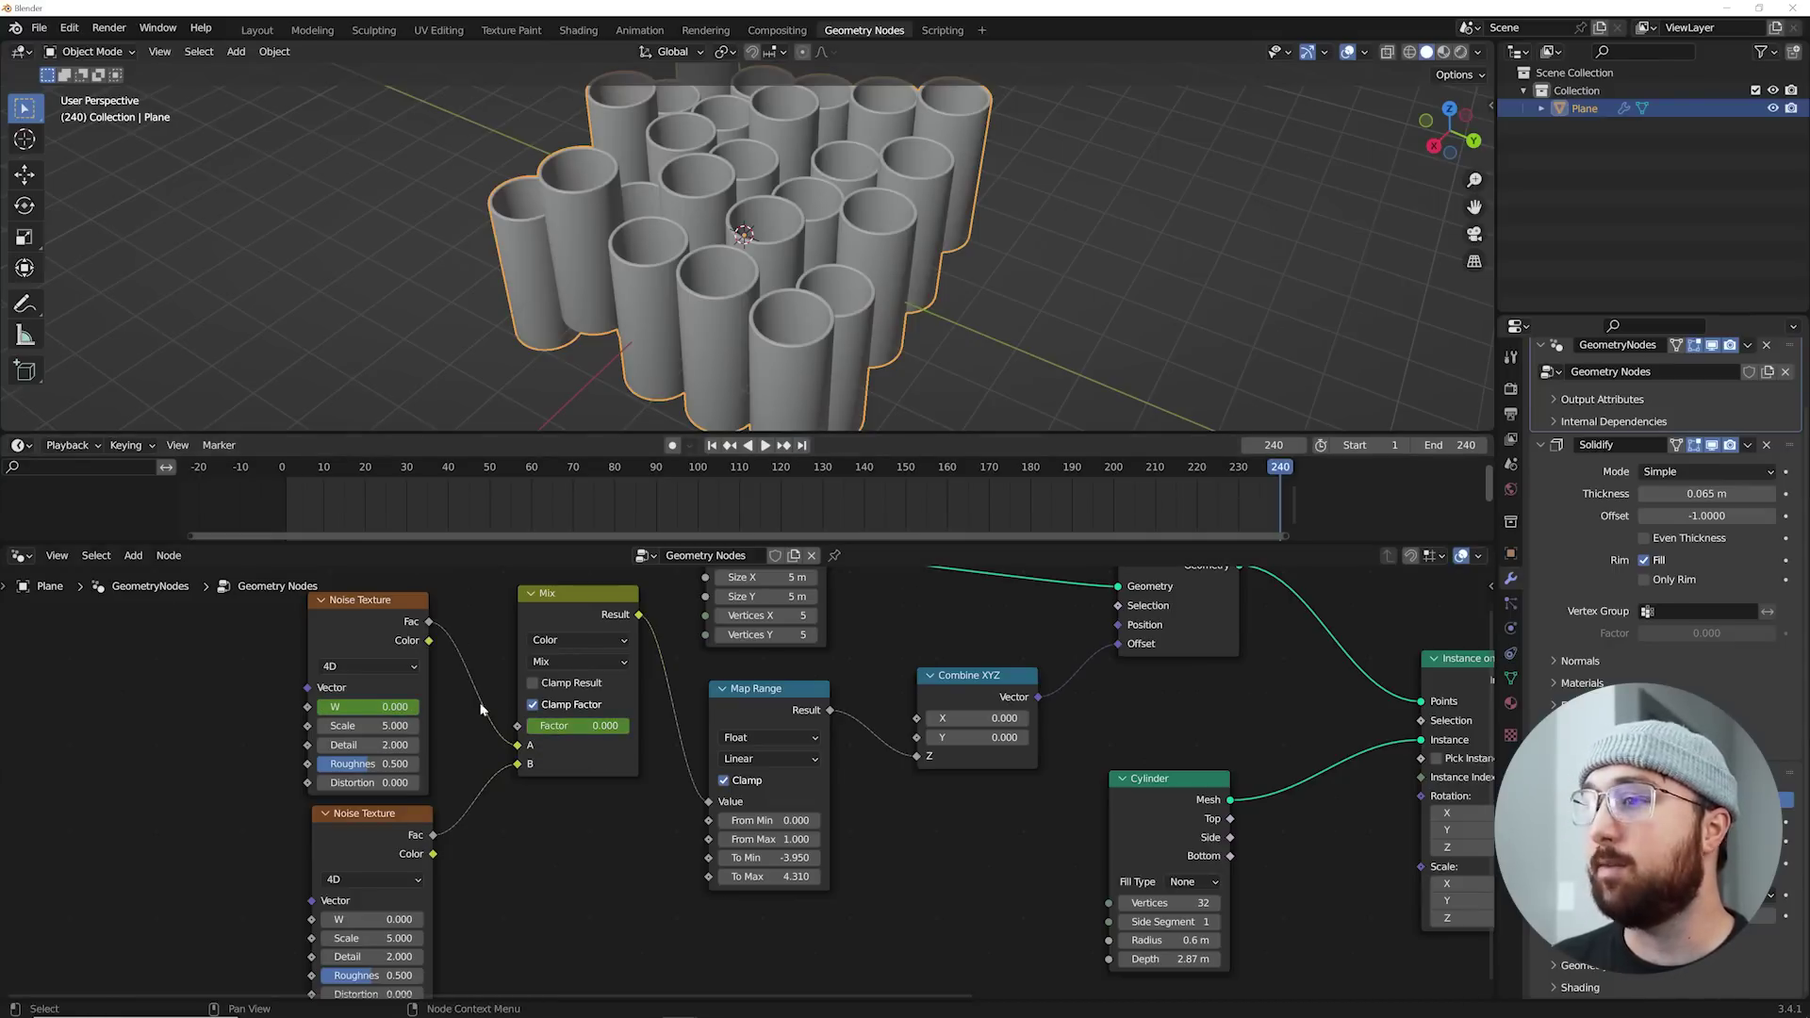
pyautogui.click(372, 707)
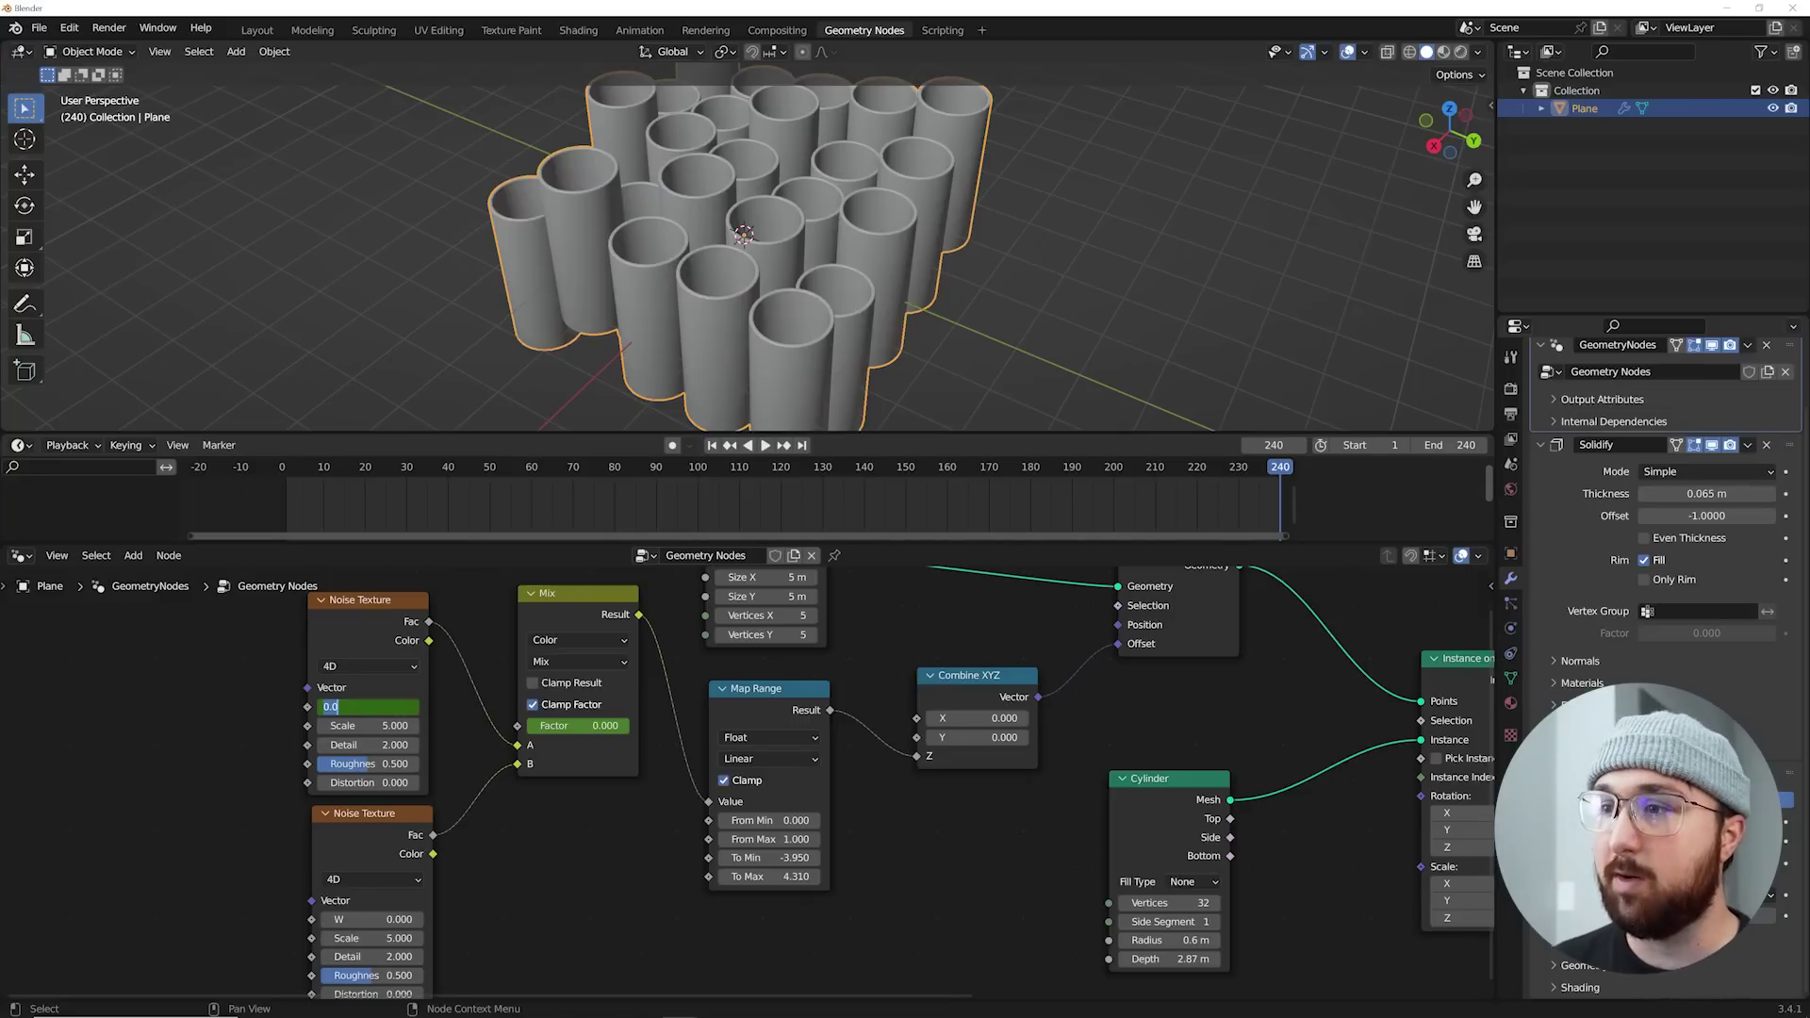
pyautogui.press('Return')
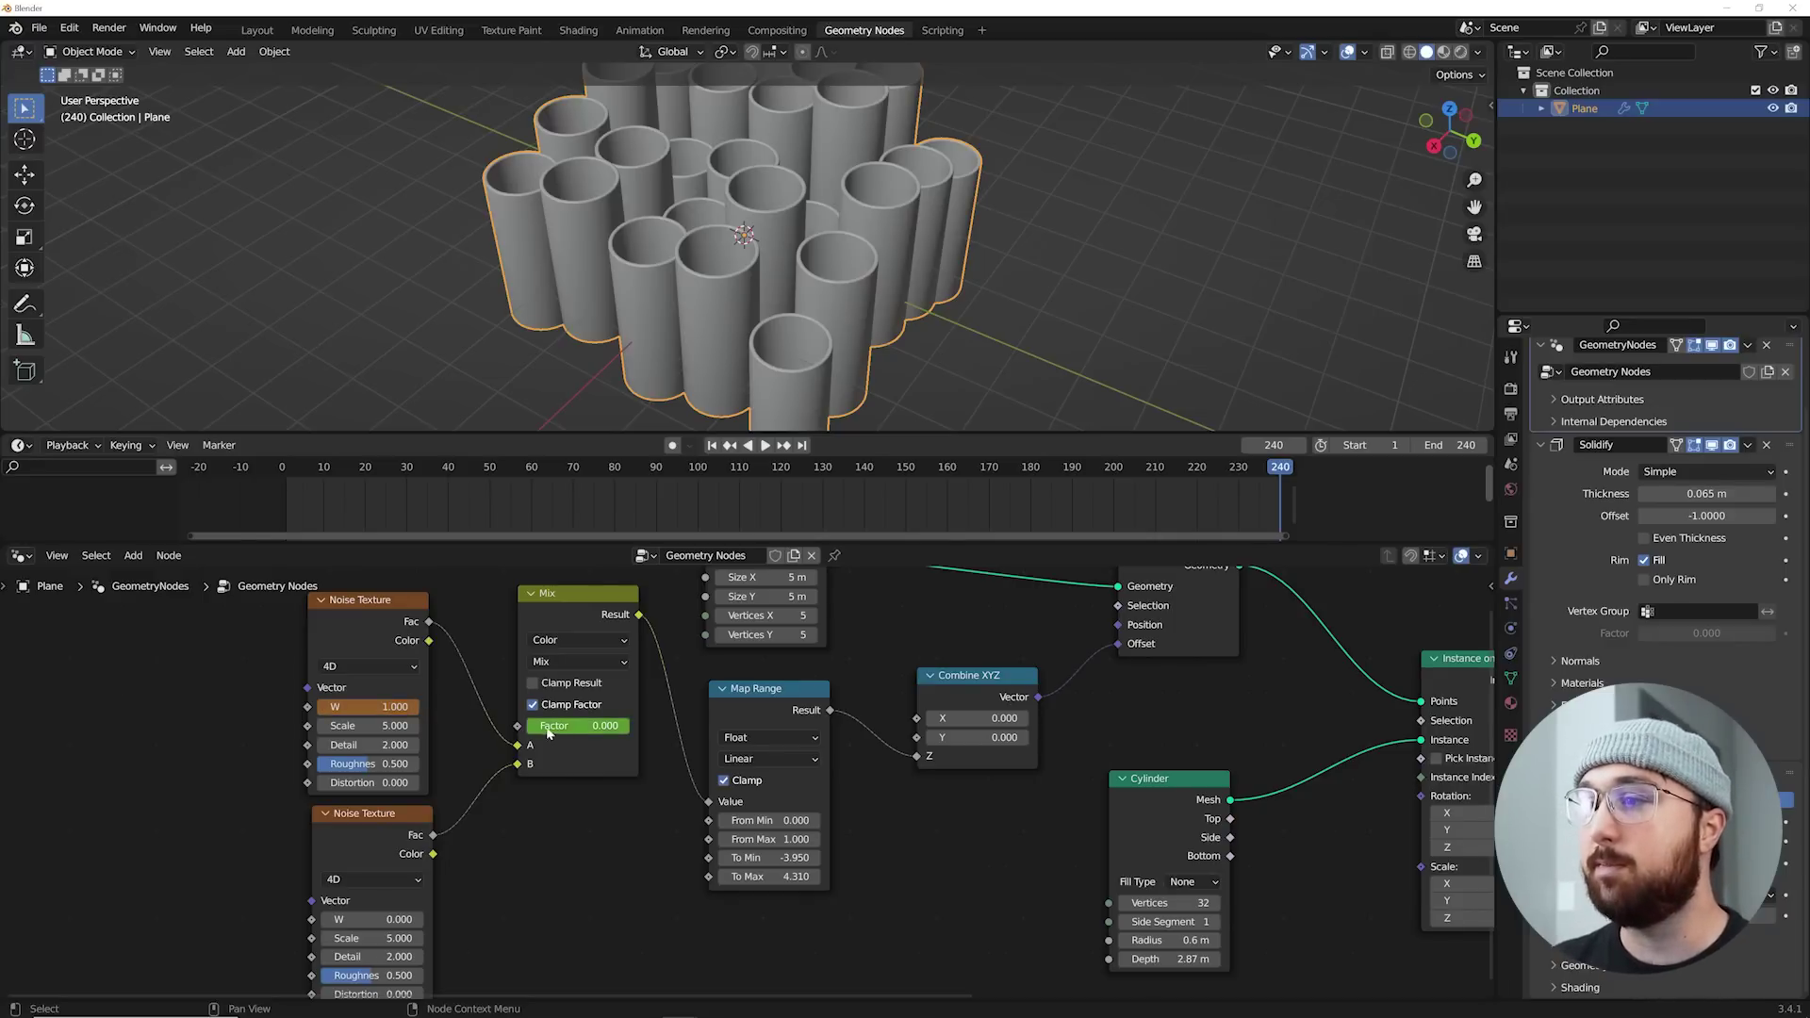
pyautogui.moveTo(548, 733); pyautogui.dragTo(641, 733)
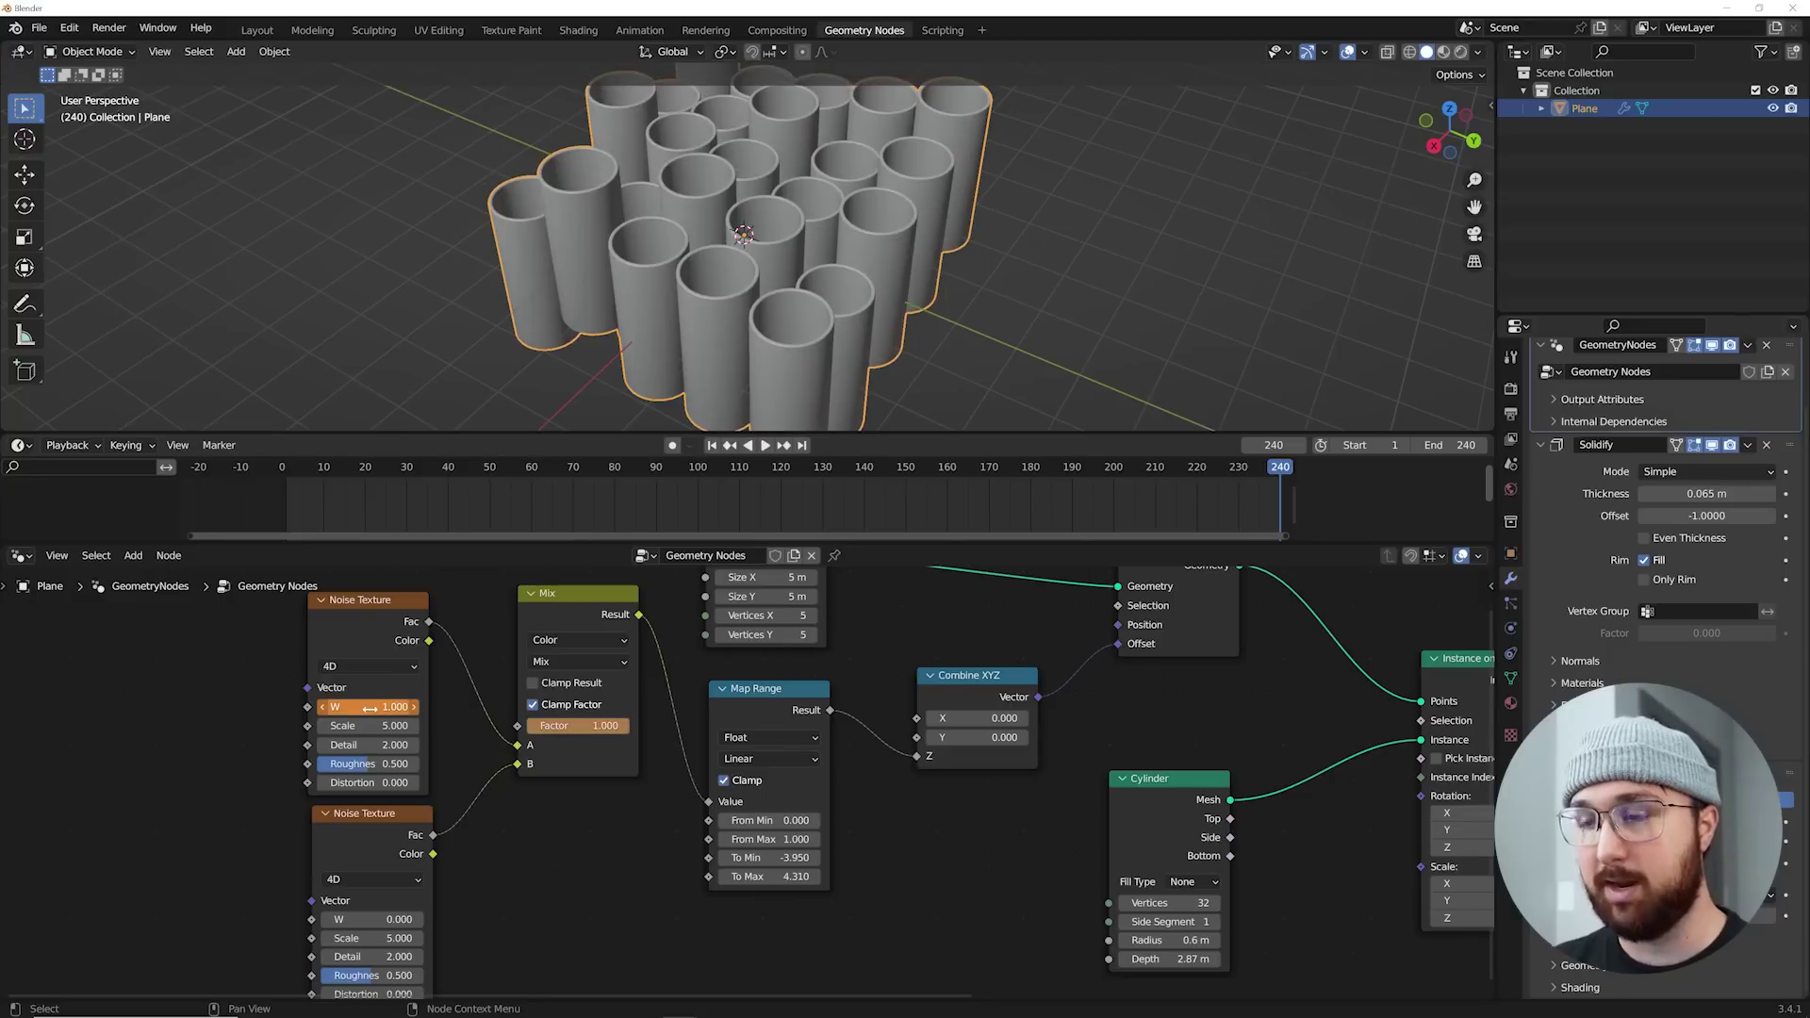
pyautogui.press('i')
pyautogui.press('i')
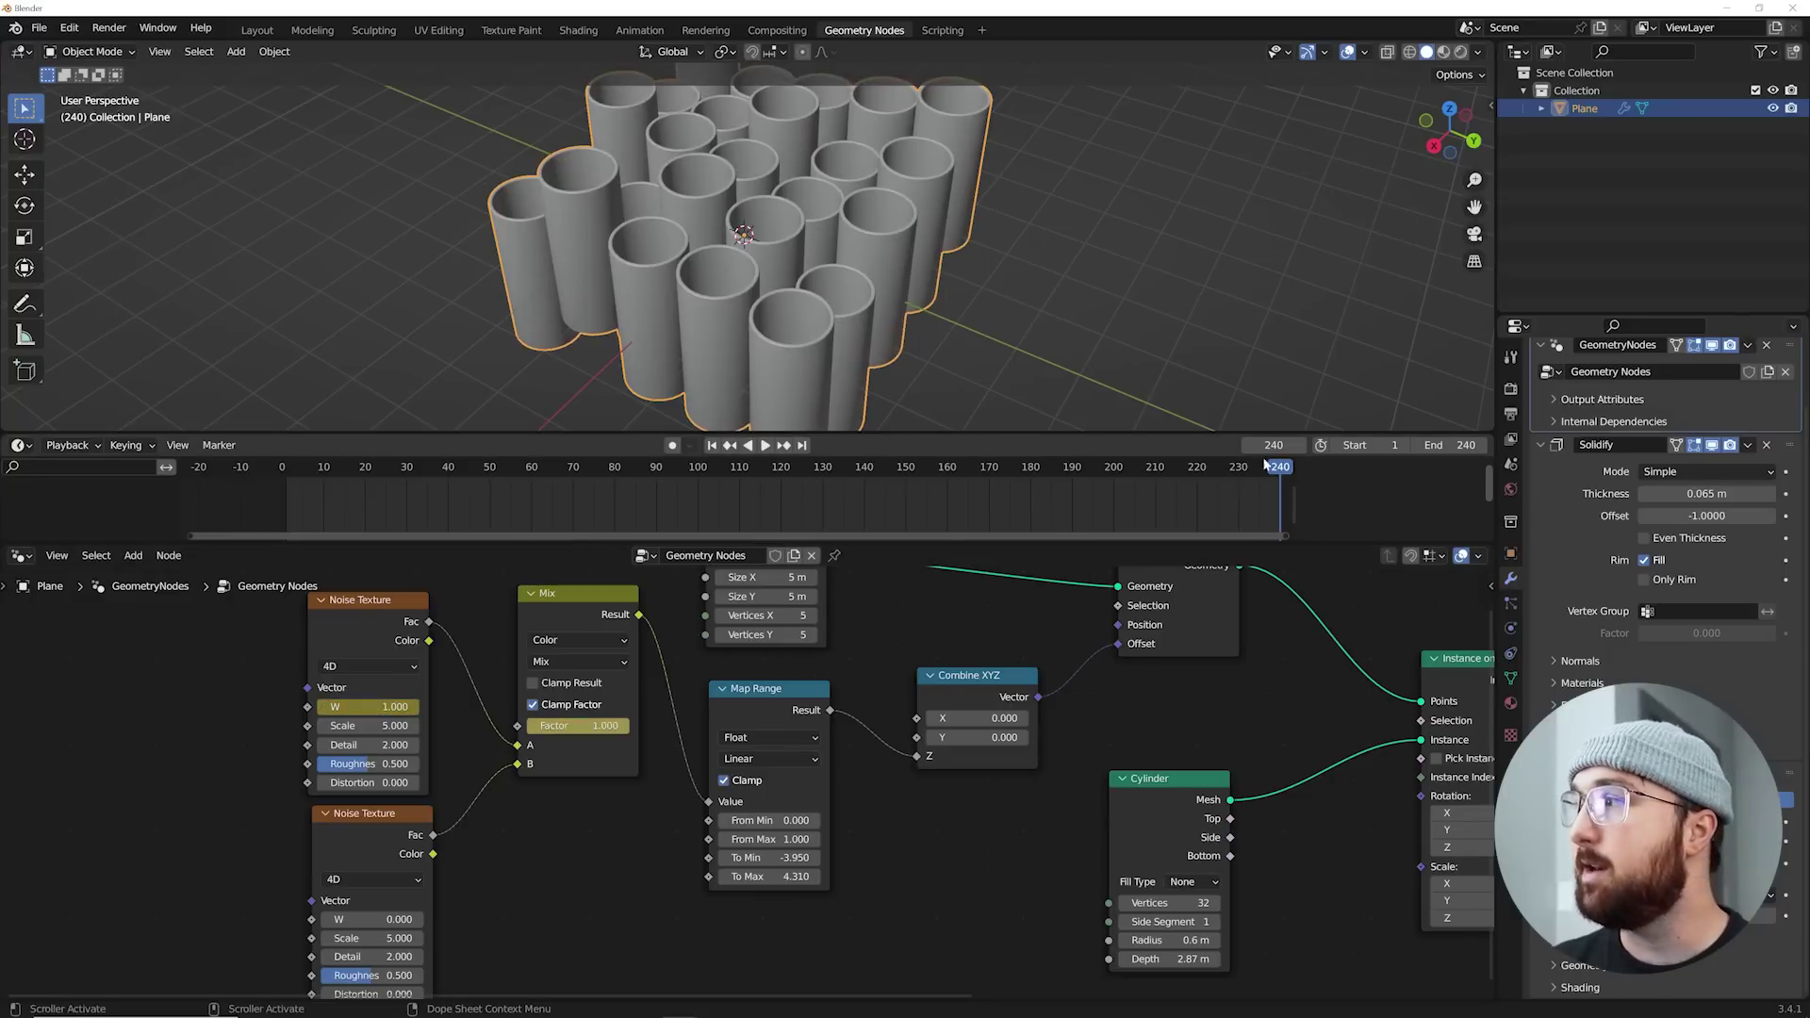
# Step: Keyframe the second Noise Texture's W at 0 on frame 240 and at -1 on frame 0
pyautogui.moveTo(354, 916); pyautogui.dragTo(460, 775, button='middle')
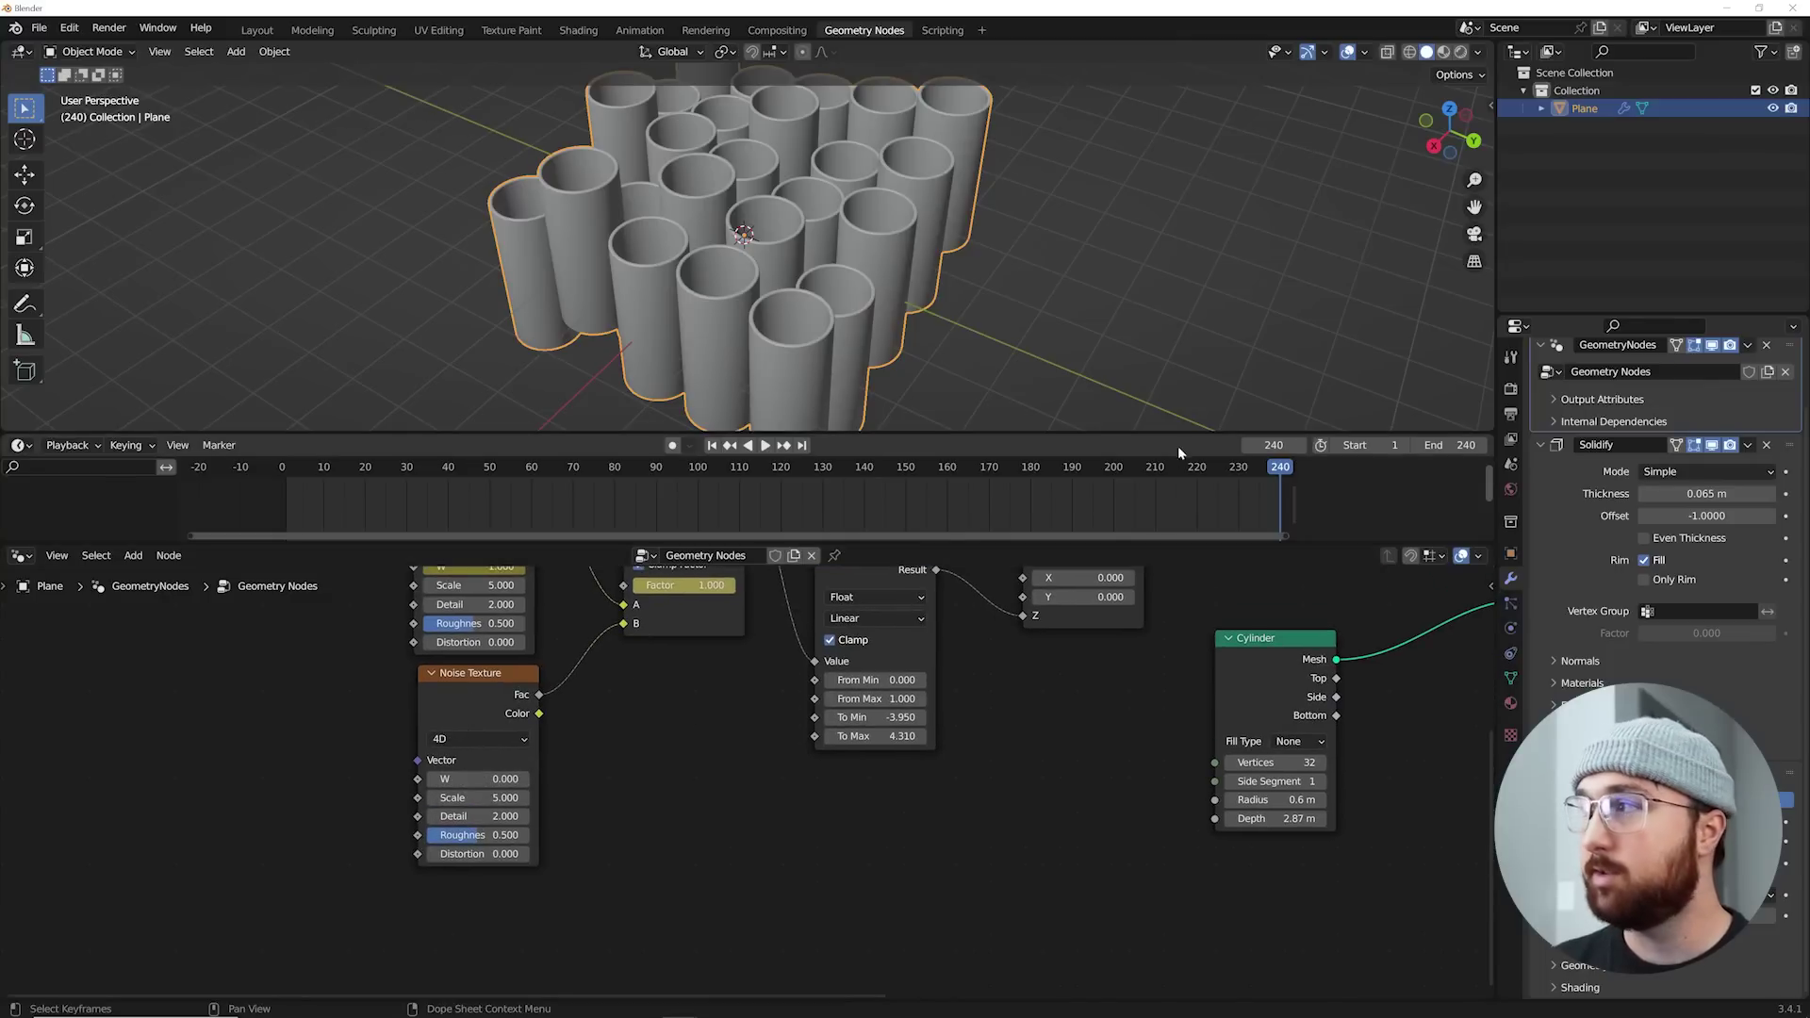
pyautogui.press('i')
pyautogui.click(713, 445)
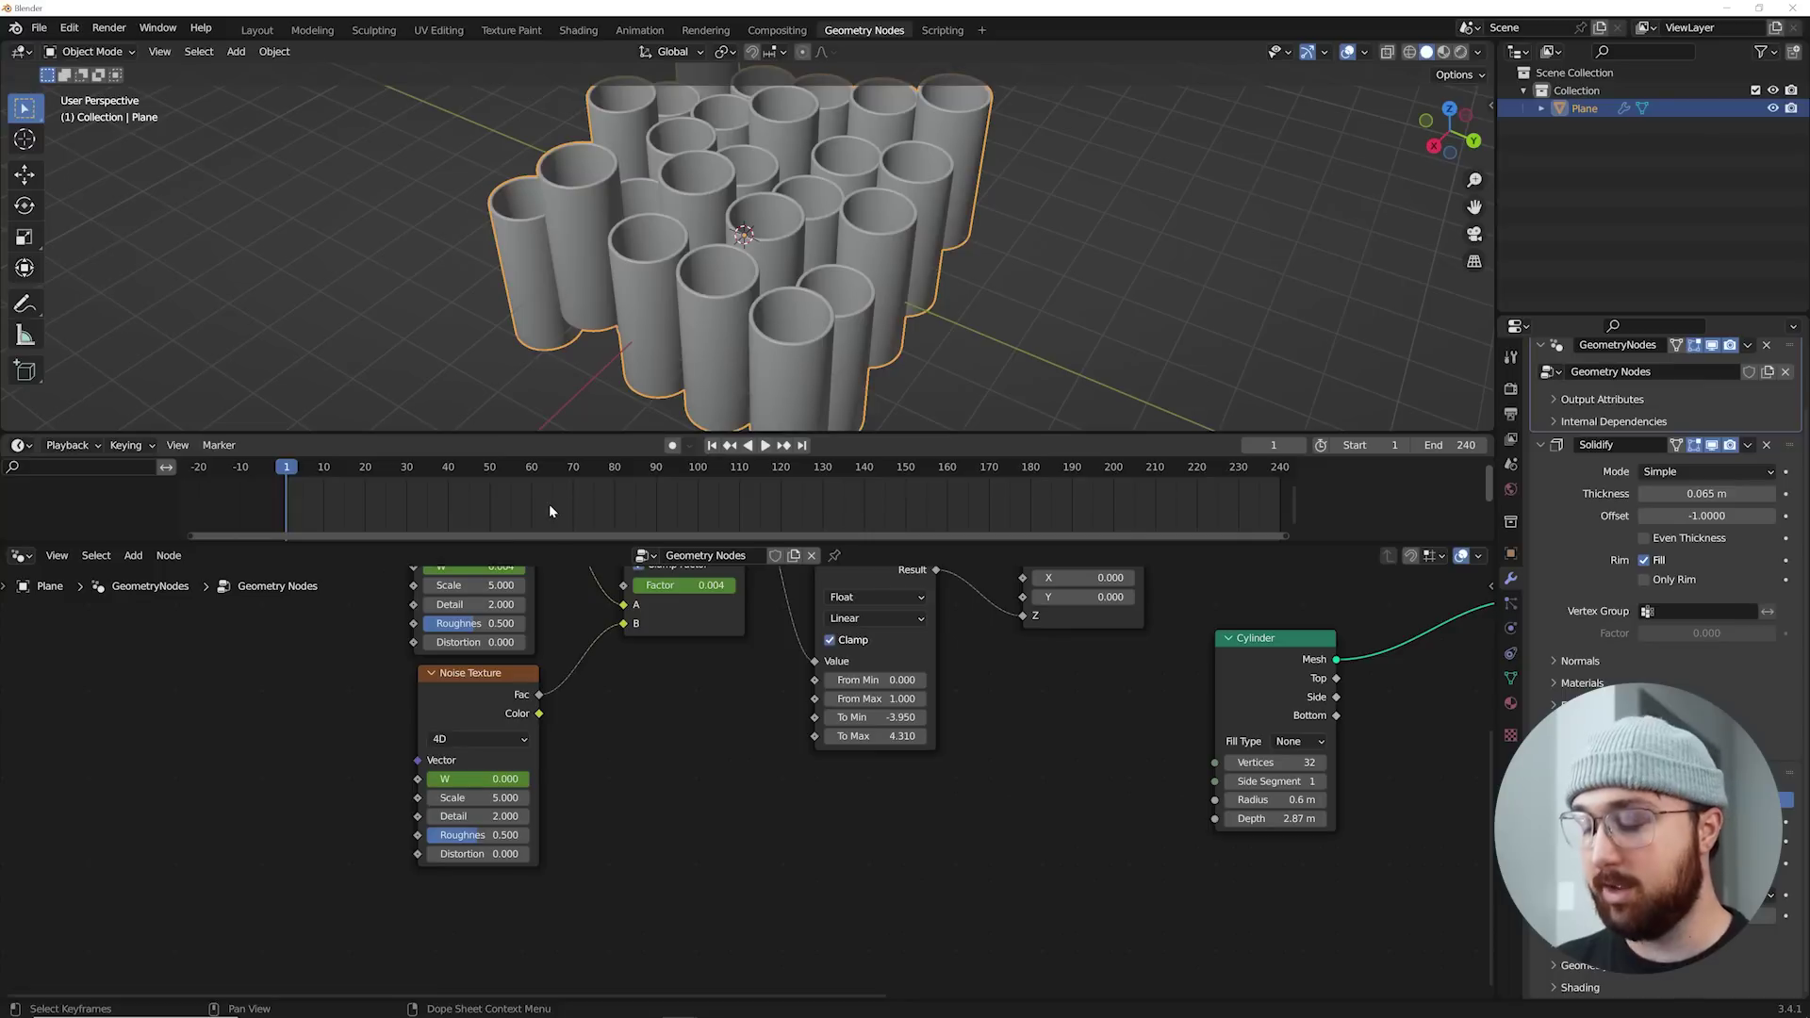
pyautogui.press('Left')
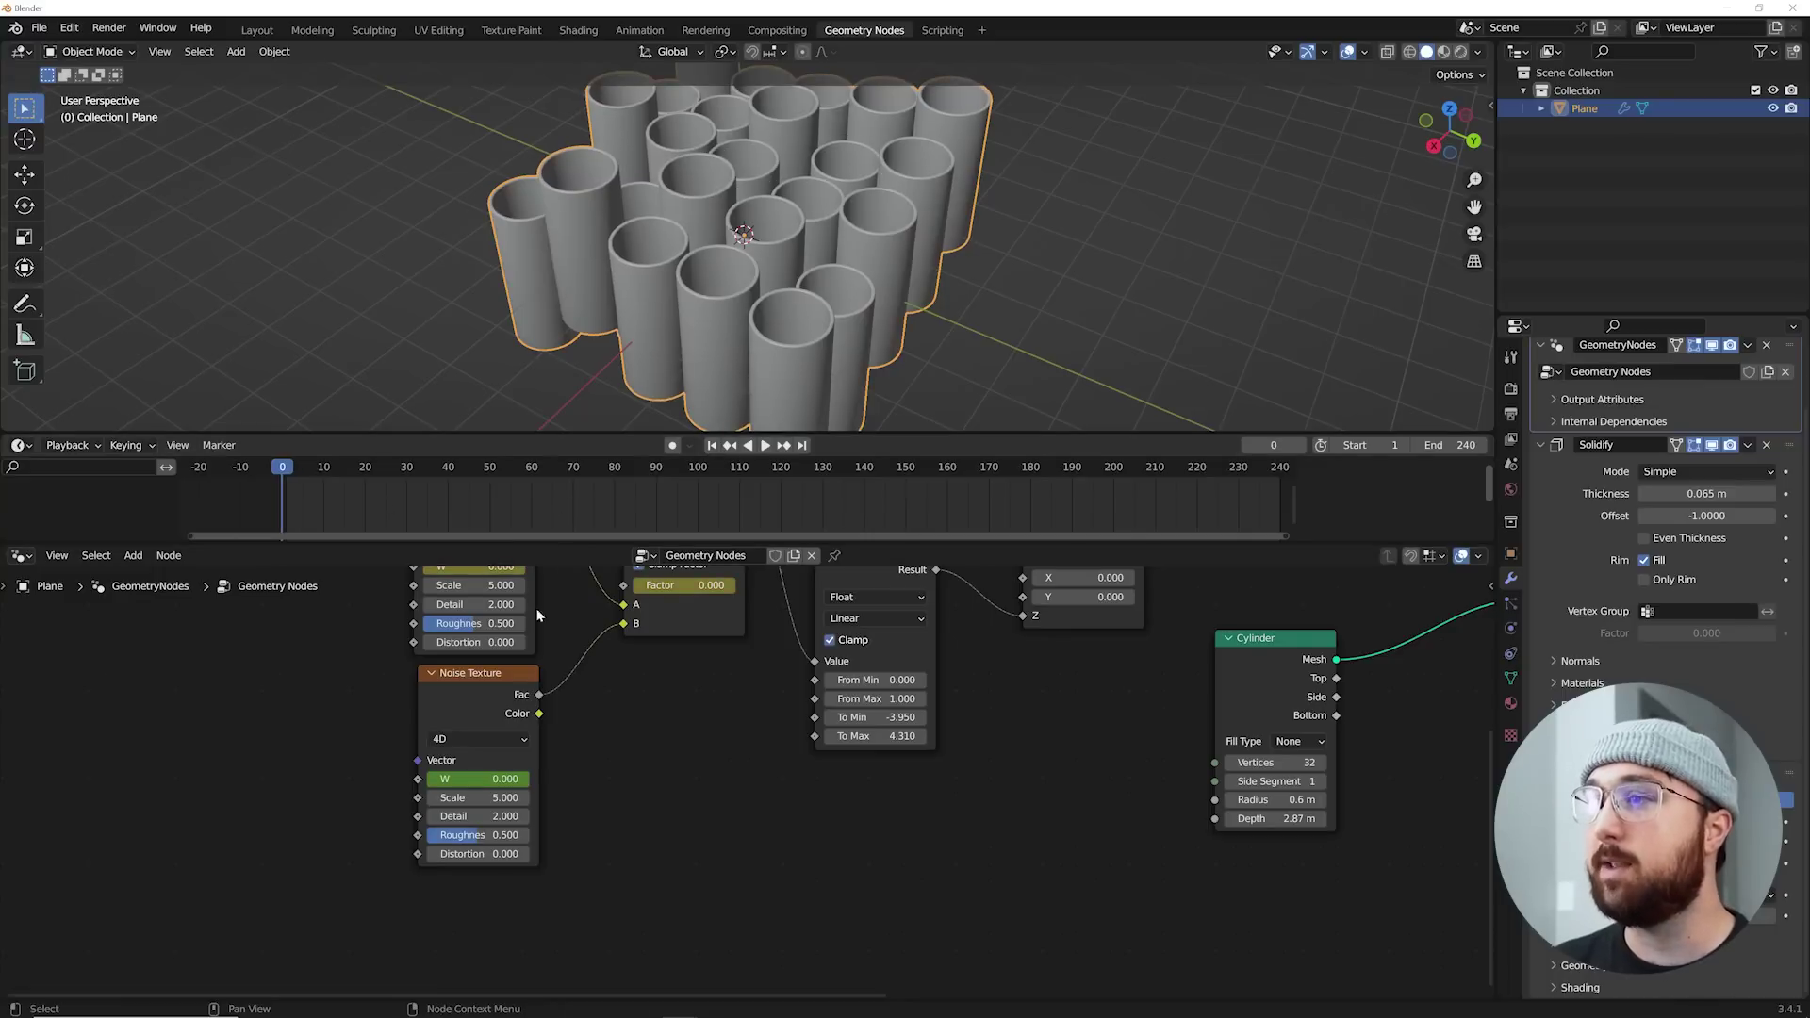
pyautogui.moveTo(516, 607); pyautogui.dragTo(522, 657, button='middle')
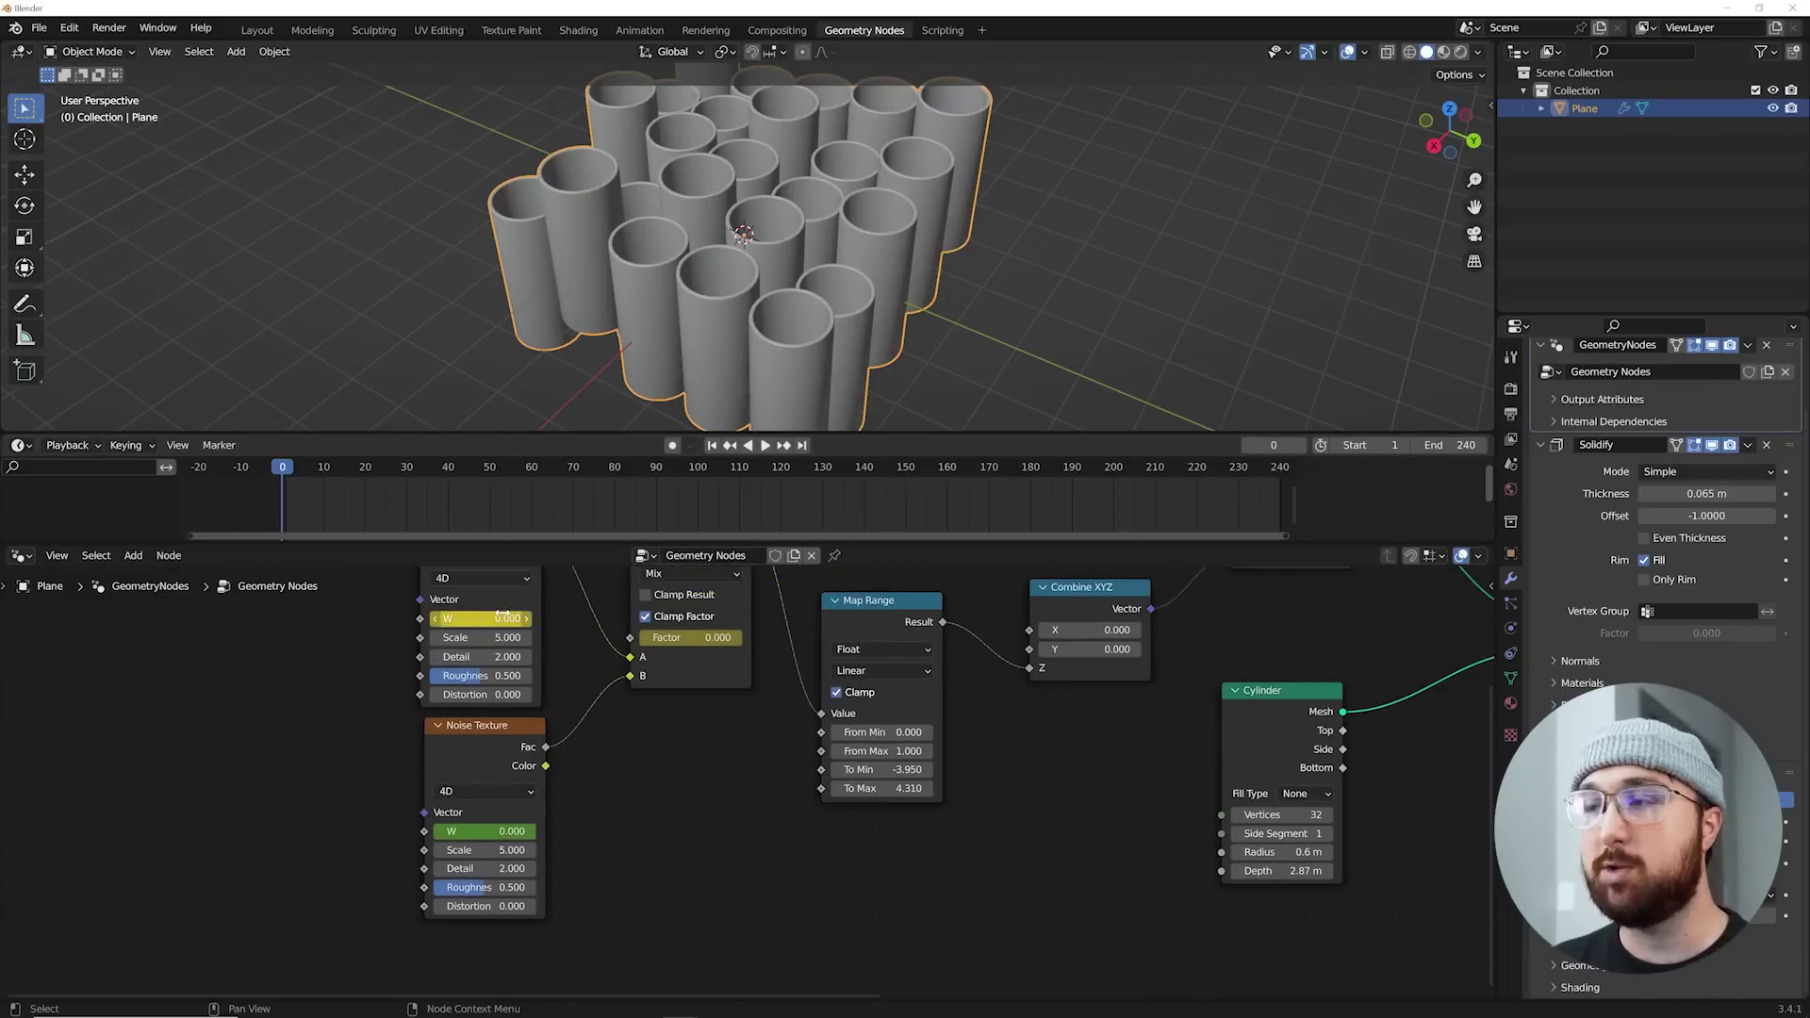
pyautogui.click(463, 824)
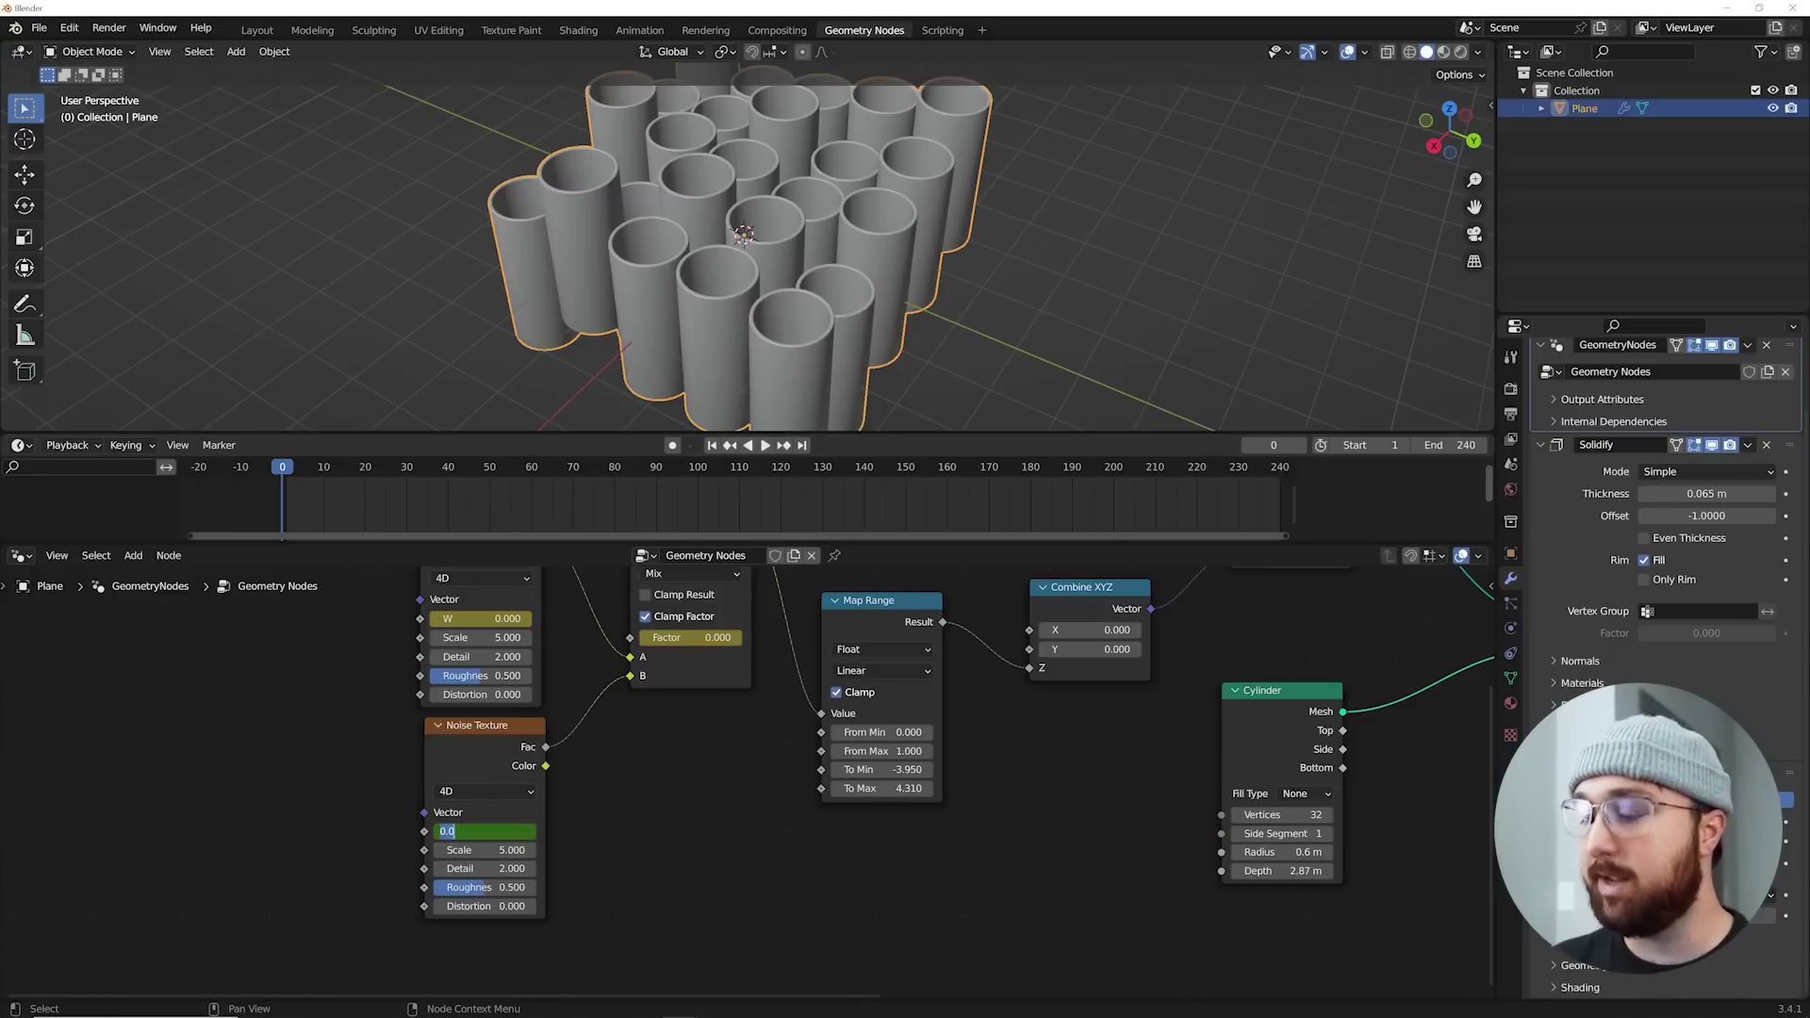
pyautogui.press('Return')
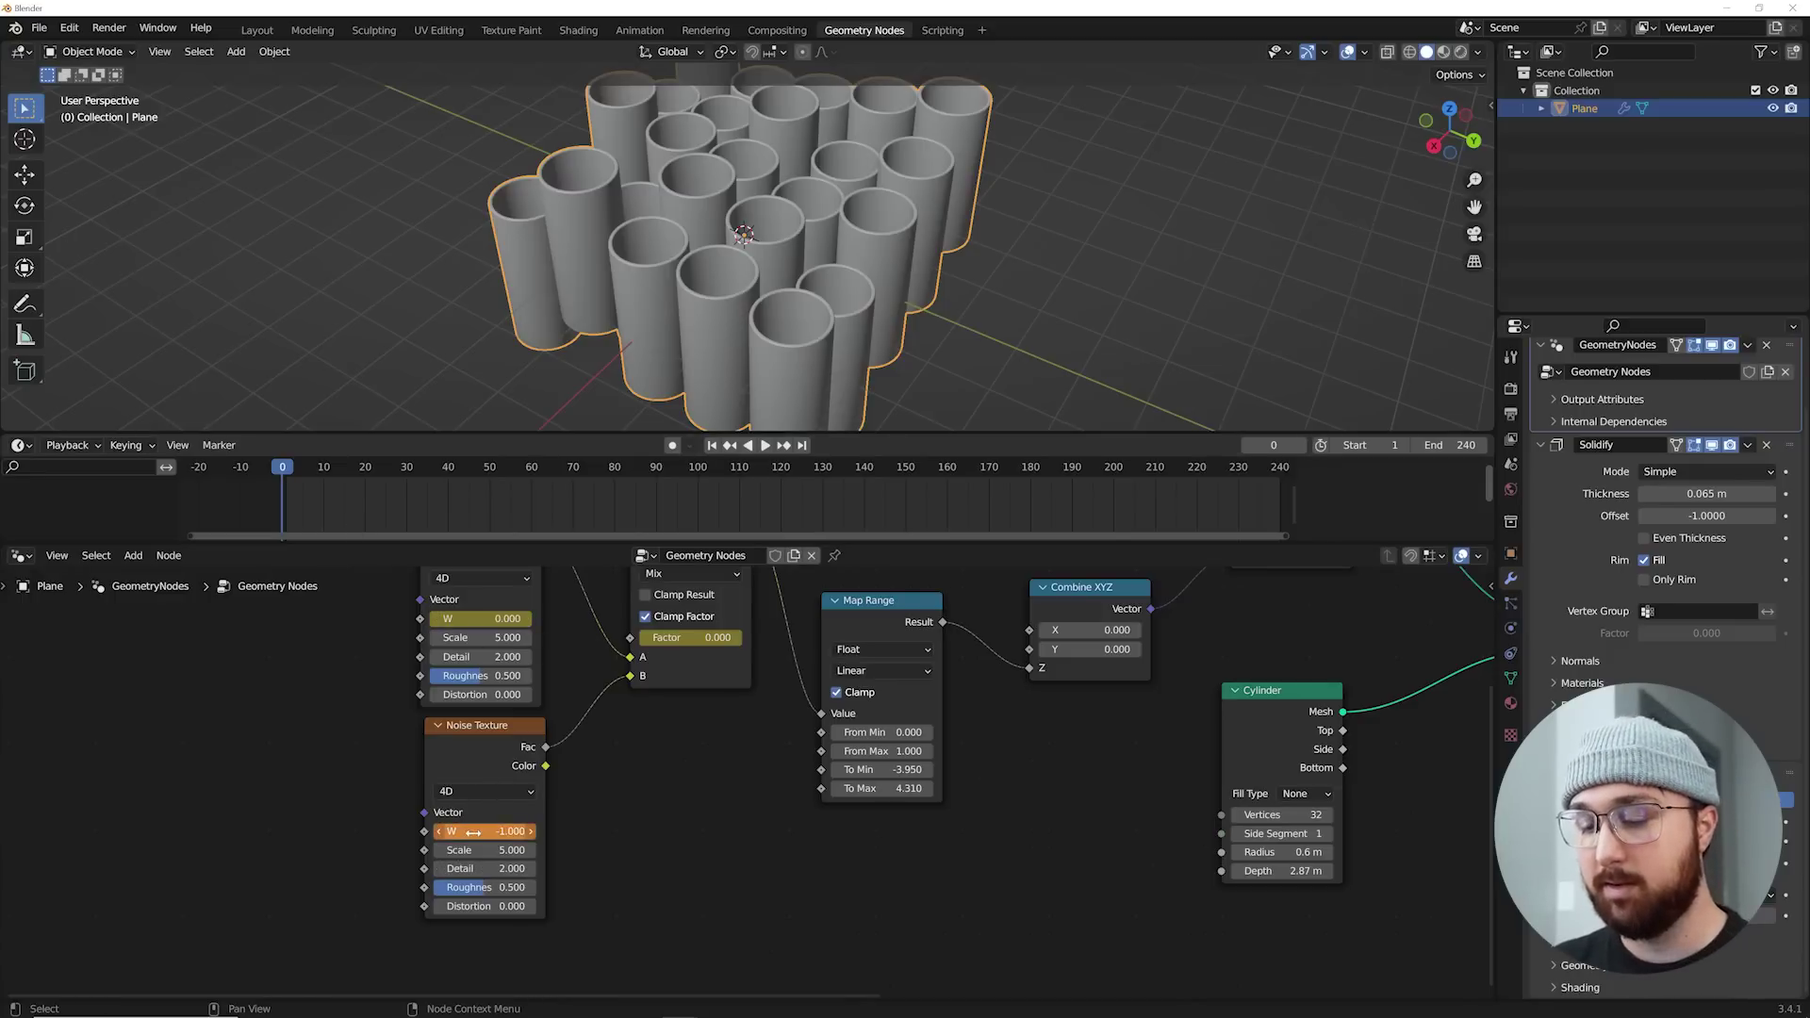
# Step: Play back the cylinder animation and check the moving heights from a lower angle
pyautogui.press('space')
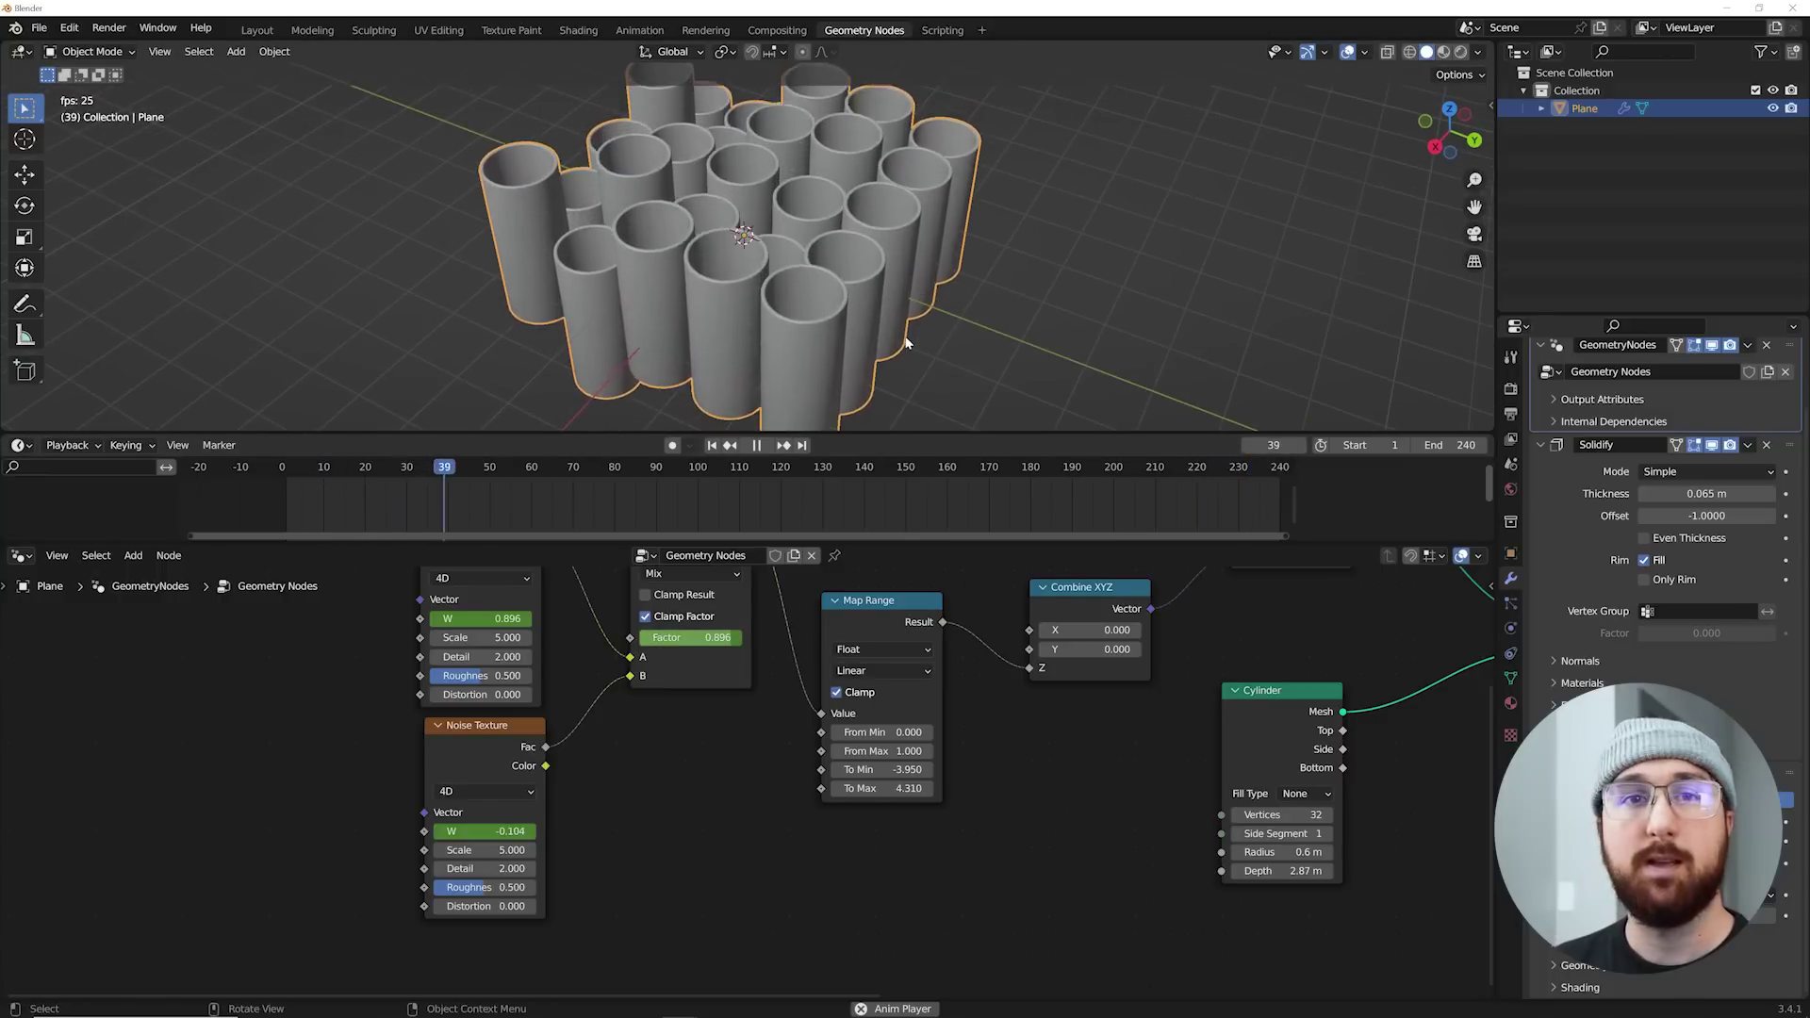
pyautogui.moveTo(925, 321); pyautogui.dragTo(887, 275, button='middle')
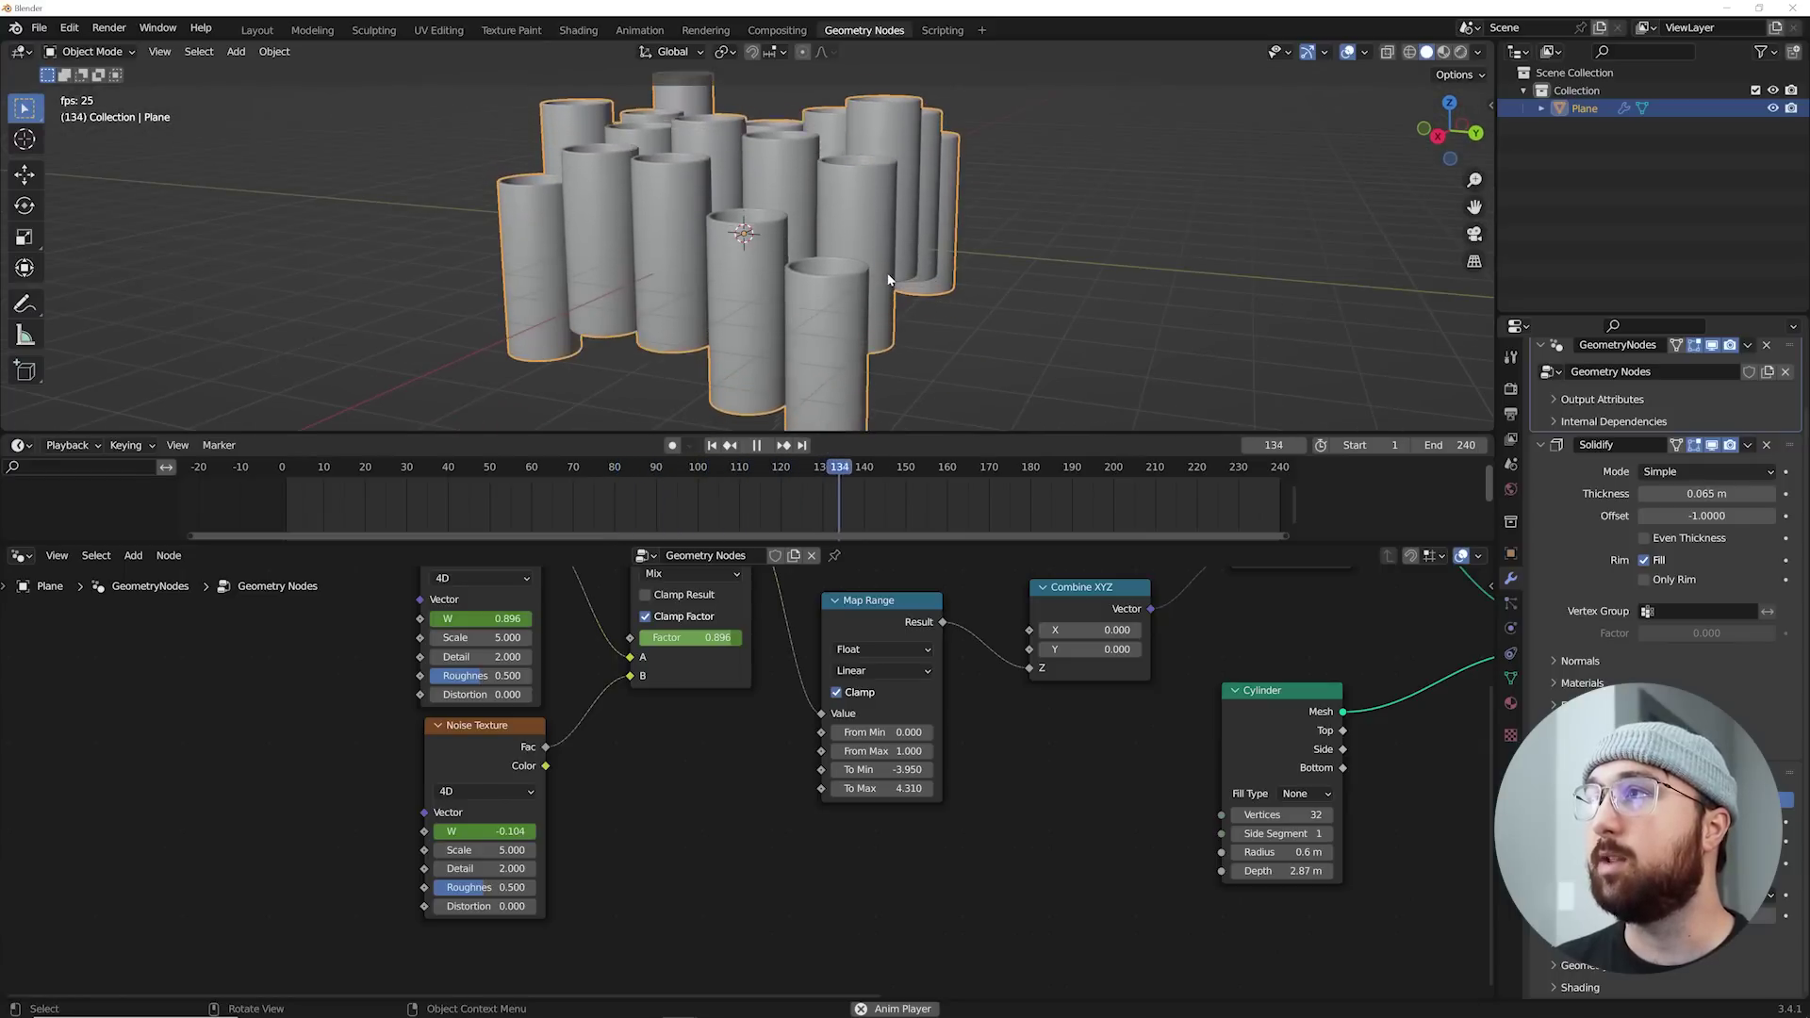
pyautogui.press('space')
pyautogui.moveTo(896, 277); pyautogui.dragTo(877, 387, button='middle')
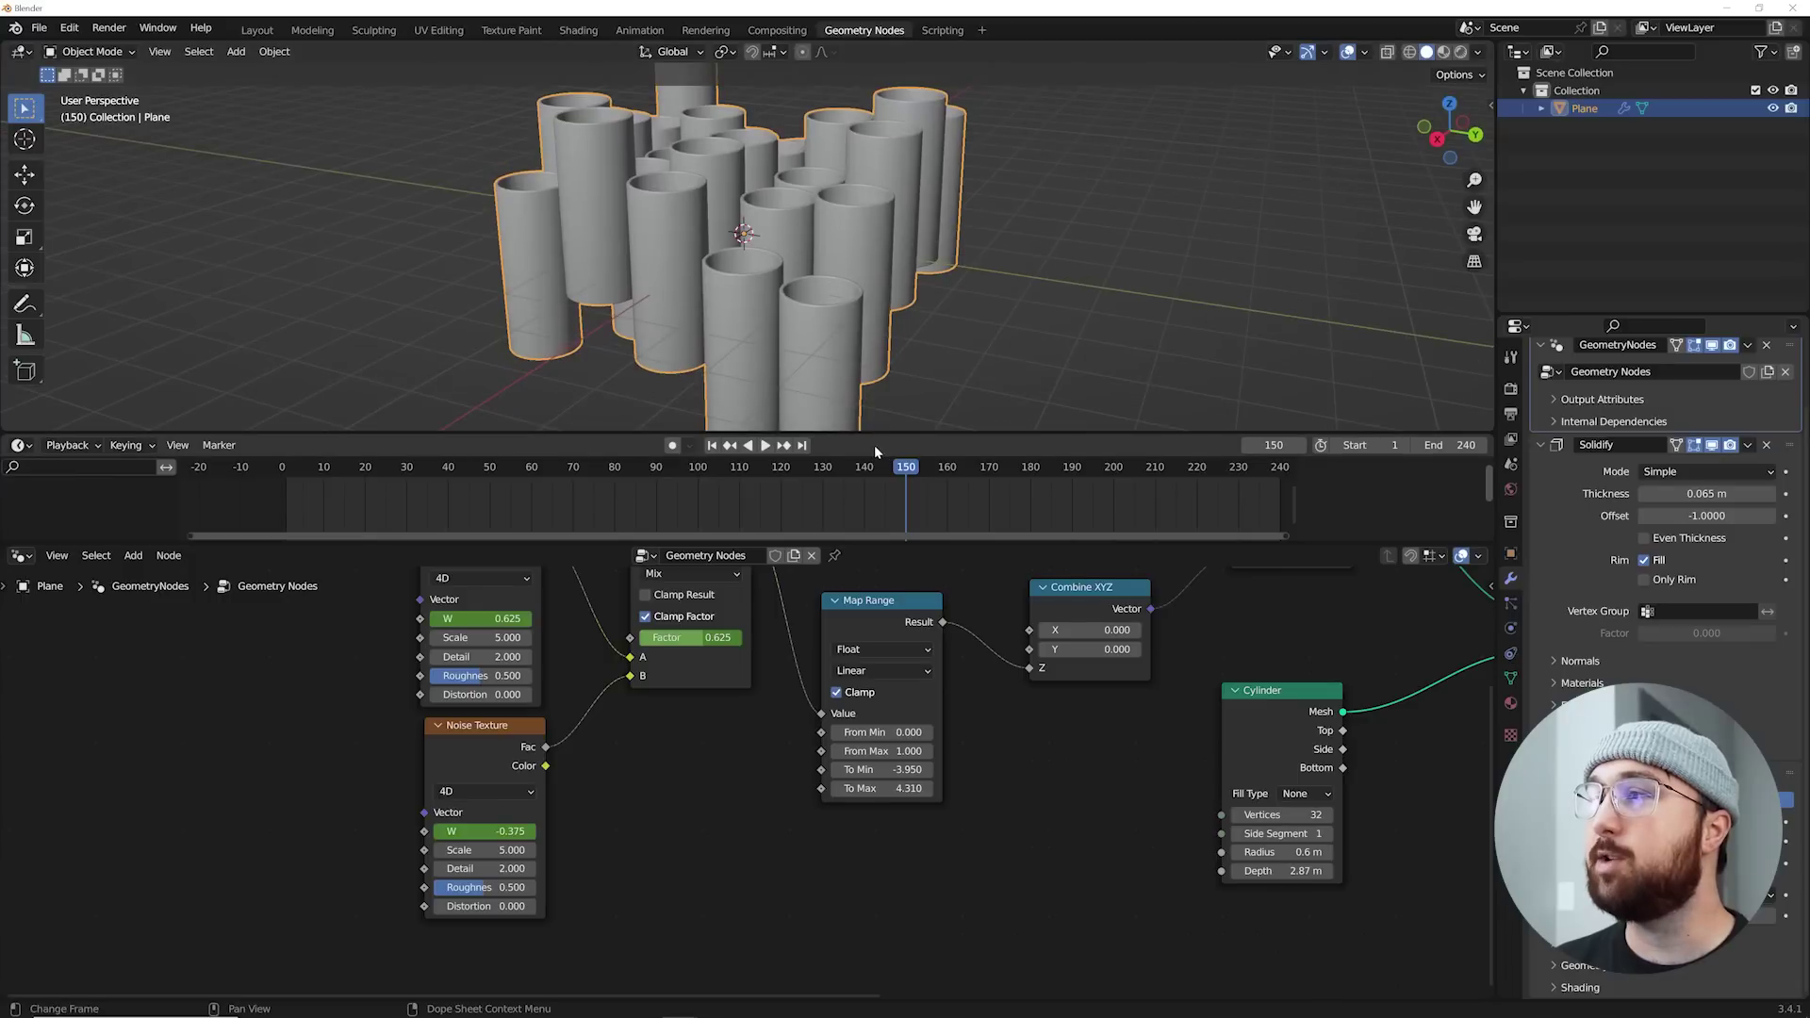
# Step: Close the timeline area by merging it into the 3D viewport, and bring the whole node tree into view
pyautogui.moveTo(5, 429); pyautogui.dragTo(34, 486)
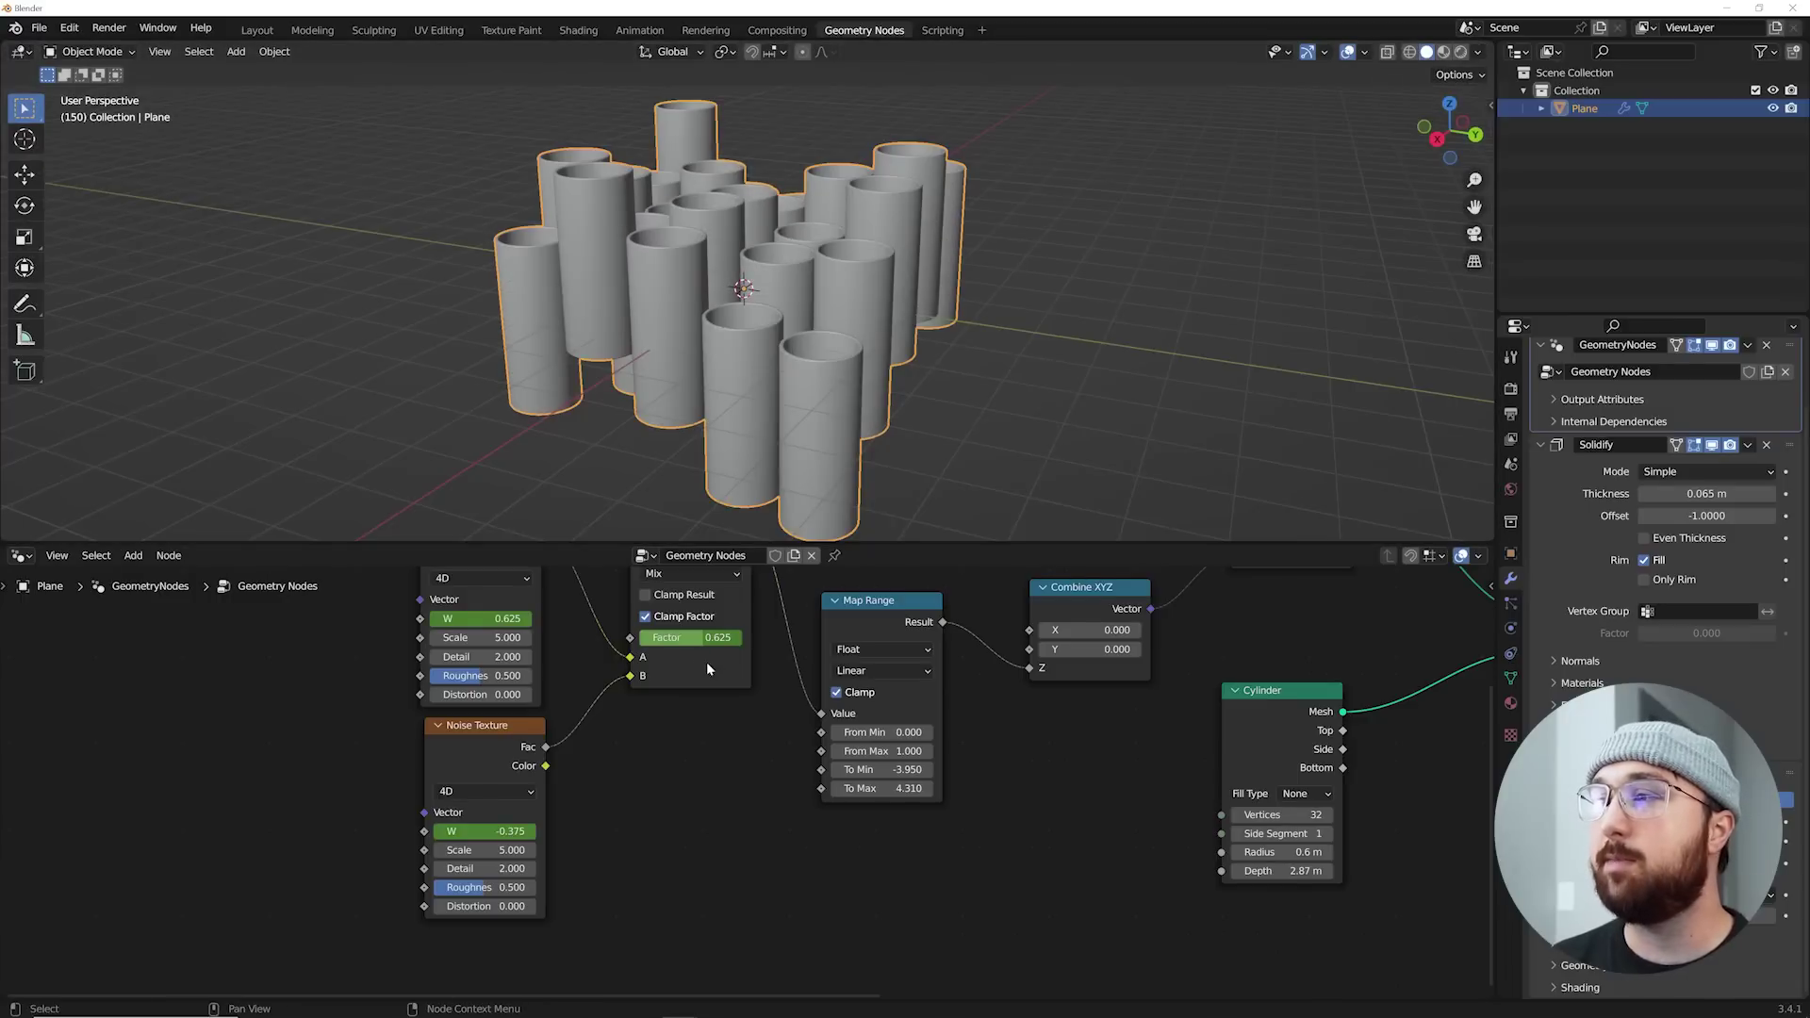
pyautogui.moveTo(705, 662); pyautogui.dragTo(707, 750, button='middle')
pyautogui.scroll(-1, 707, 750)
pyautogui.scroll(-1, 705, 748)
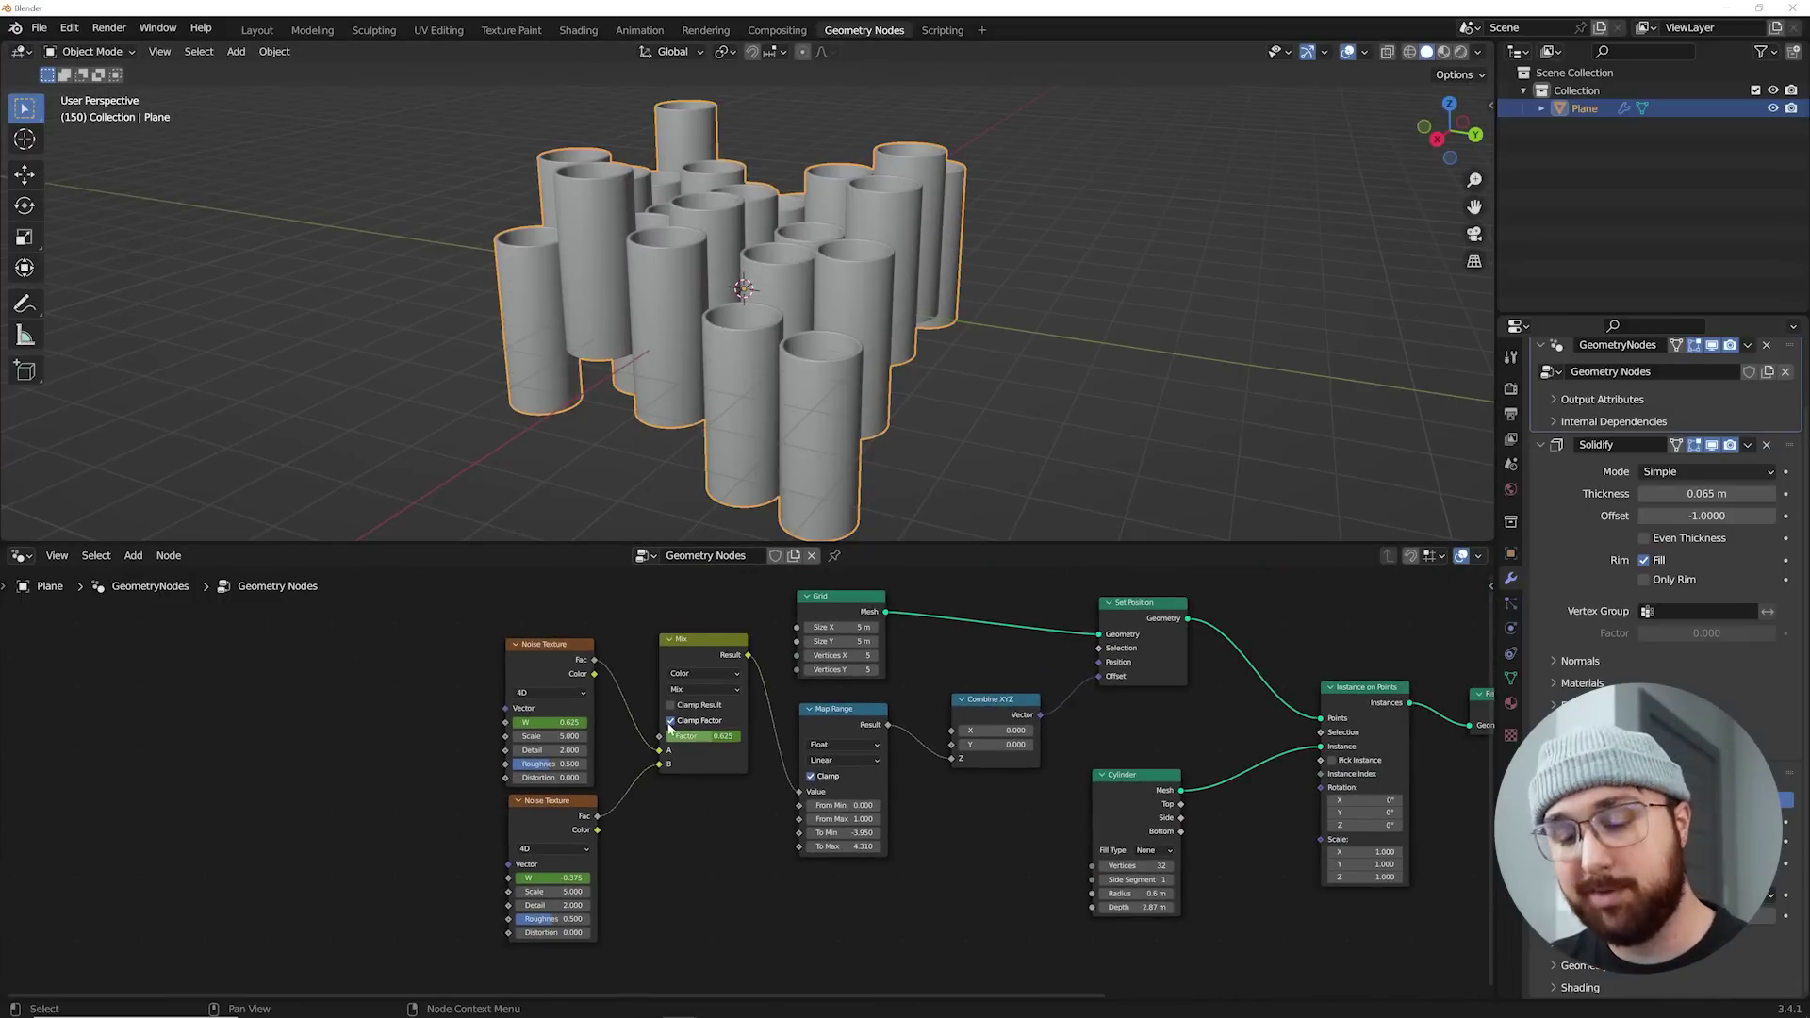
# Step: Duplicate the cylinder object in place and make its Geometry Nodes tree a single-user copy
pyautogui.moveTo(842, 313); pyautogui.dragTo(830, 351, button='middle')
pyautogui.hotkey('shift', 'd')
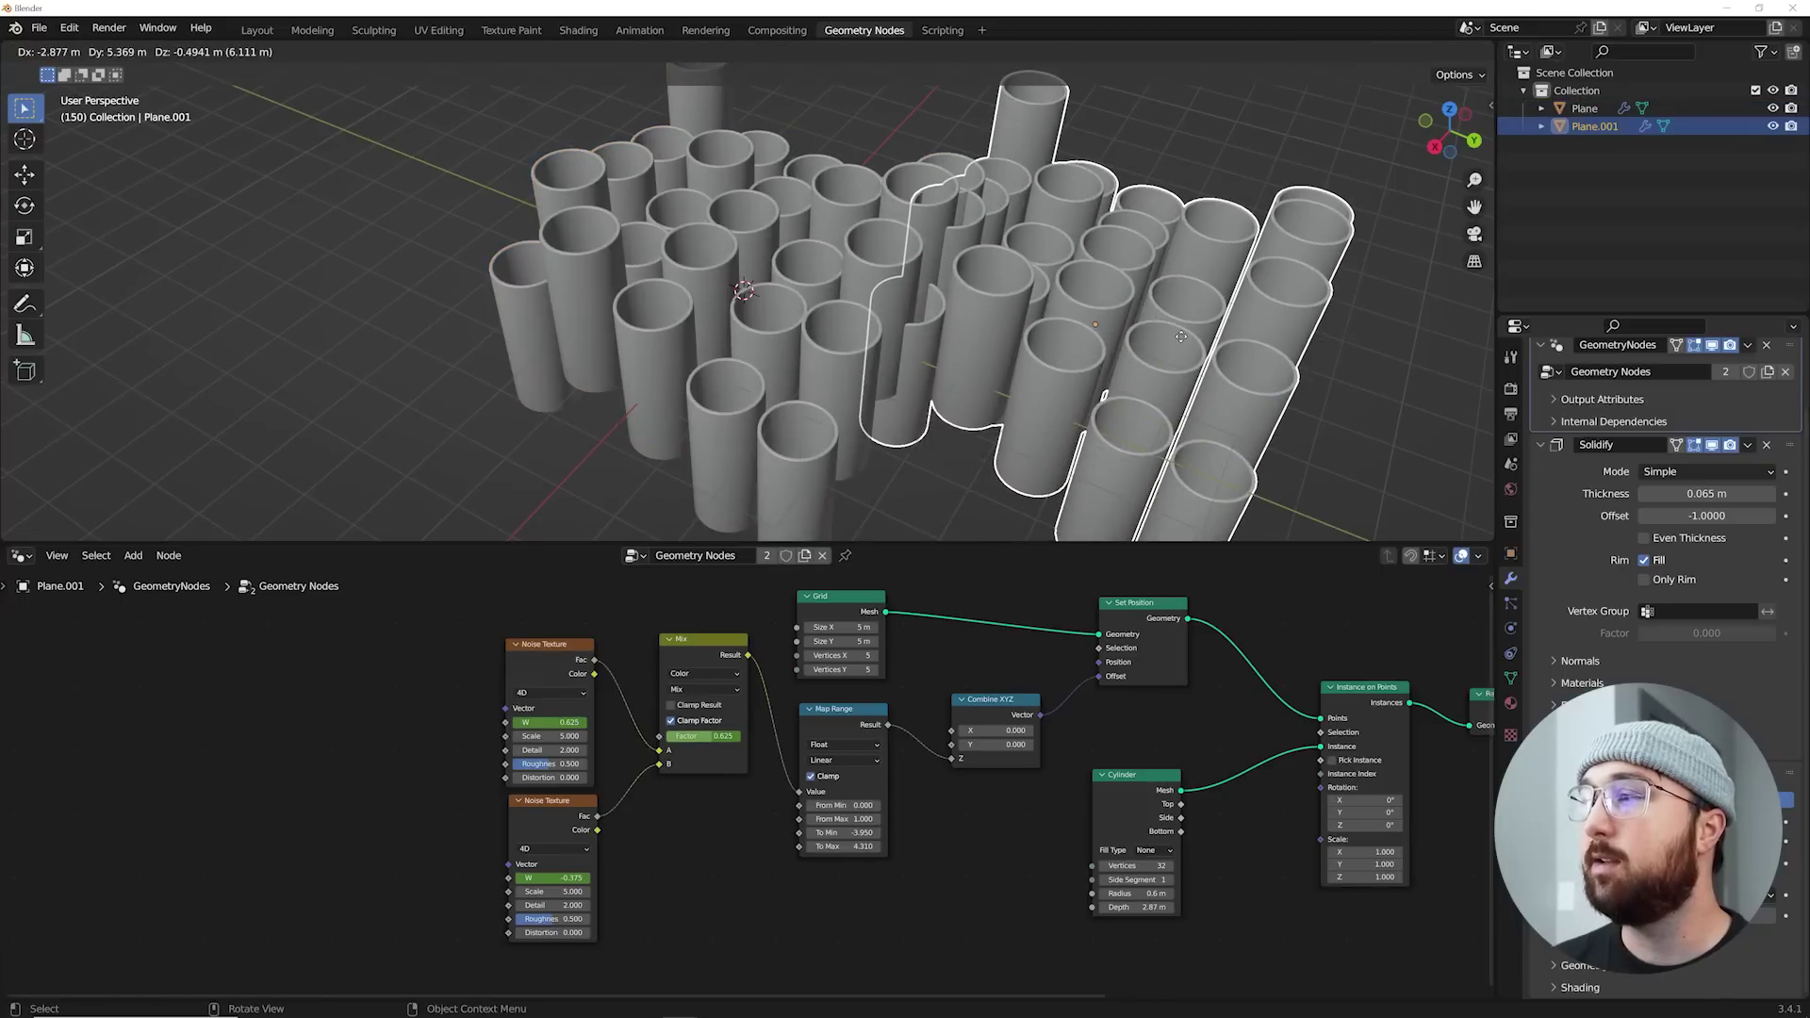
pyautogui.rightClick(1175, 343)
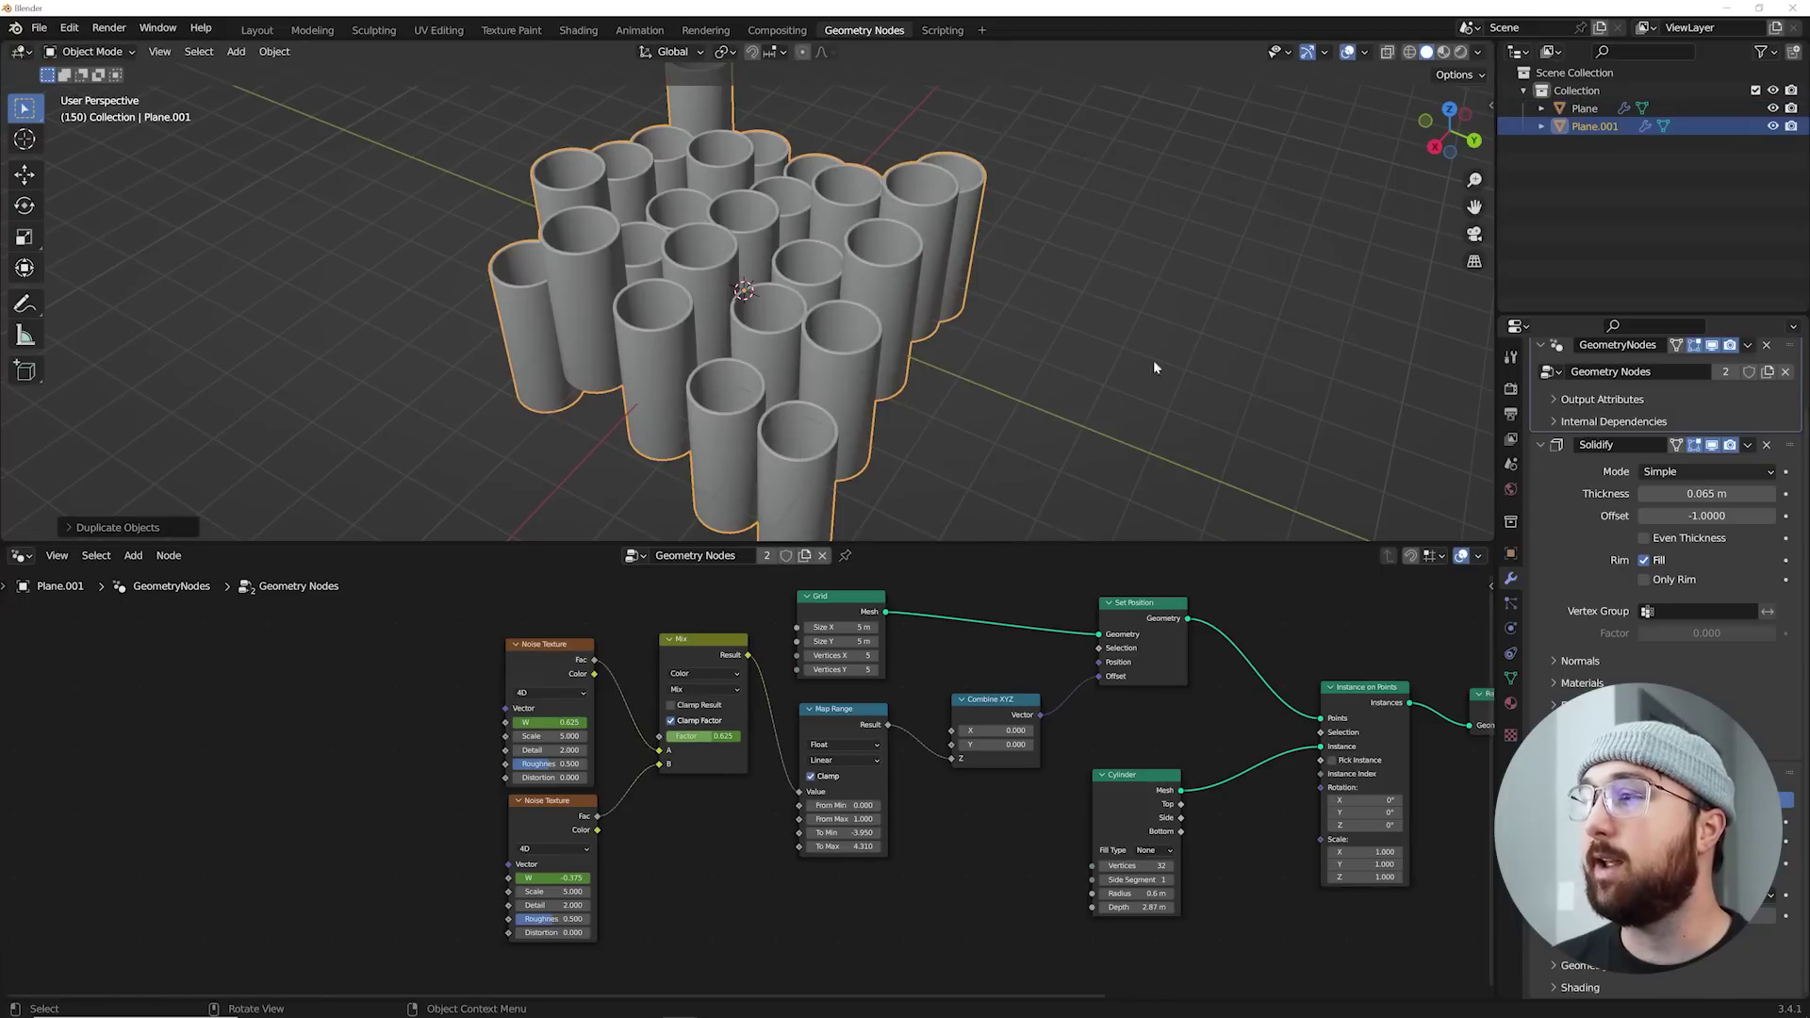
pyautogui.click(767, 557)
# Step: Set the duplicate's Cylinder node to radius 0.47 m and depth 3.28 m, and play back the nested cylinders
pyautogui.moveTo(944, 794); pyautogui.dragTo(635, 835, button='middle')
pyautogui.scroll(3, 635, 835)
pyautogui.scroll(4, 758, 773)
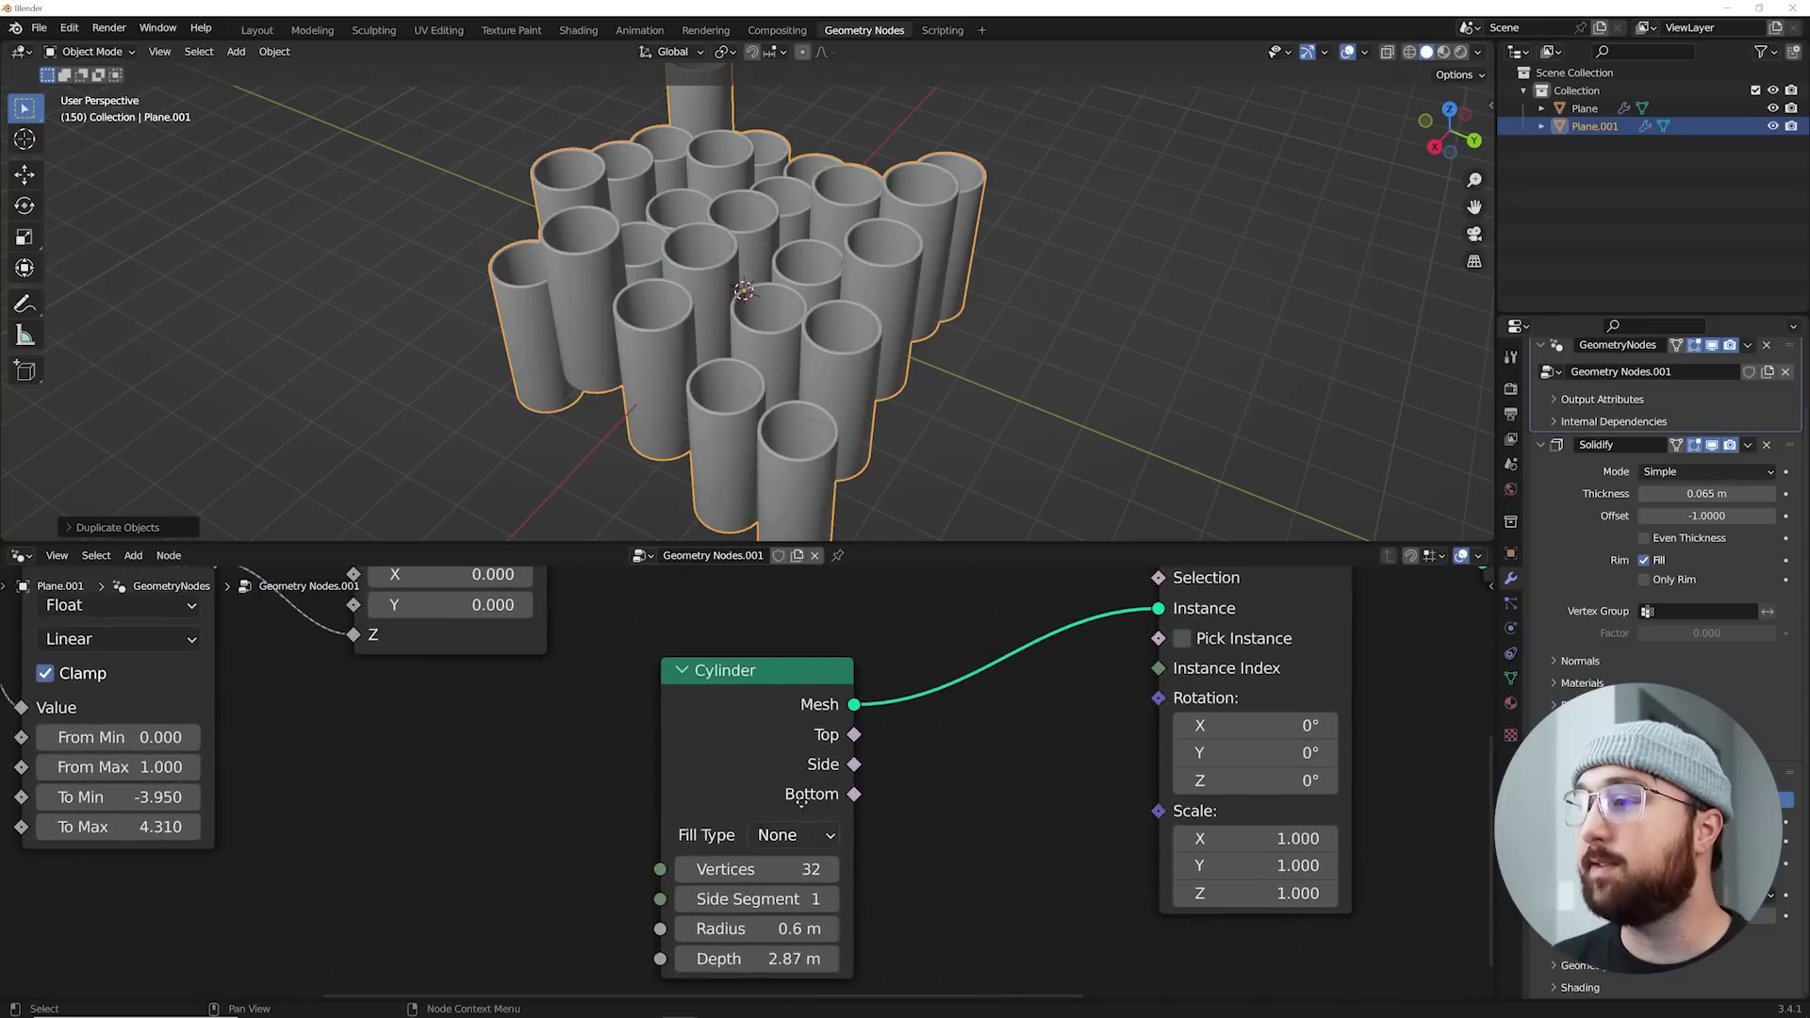
pyautogui.moveTo(796, 830); pyautogui.dragTo(812, 738, button='middle')
pyautogui.moveTo(831, 347); pyautogui.dragTo(826, 366, button='middle')
pyautogui.moveTo(775, 839); pyautogui.dragTo(845, 875)
pyautogui.moveTo(801, 376); pyautogui.dragTo(899, 251, button='middle')
pyautogui.press('space')
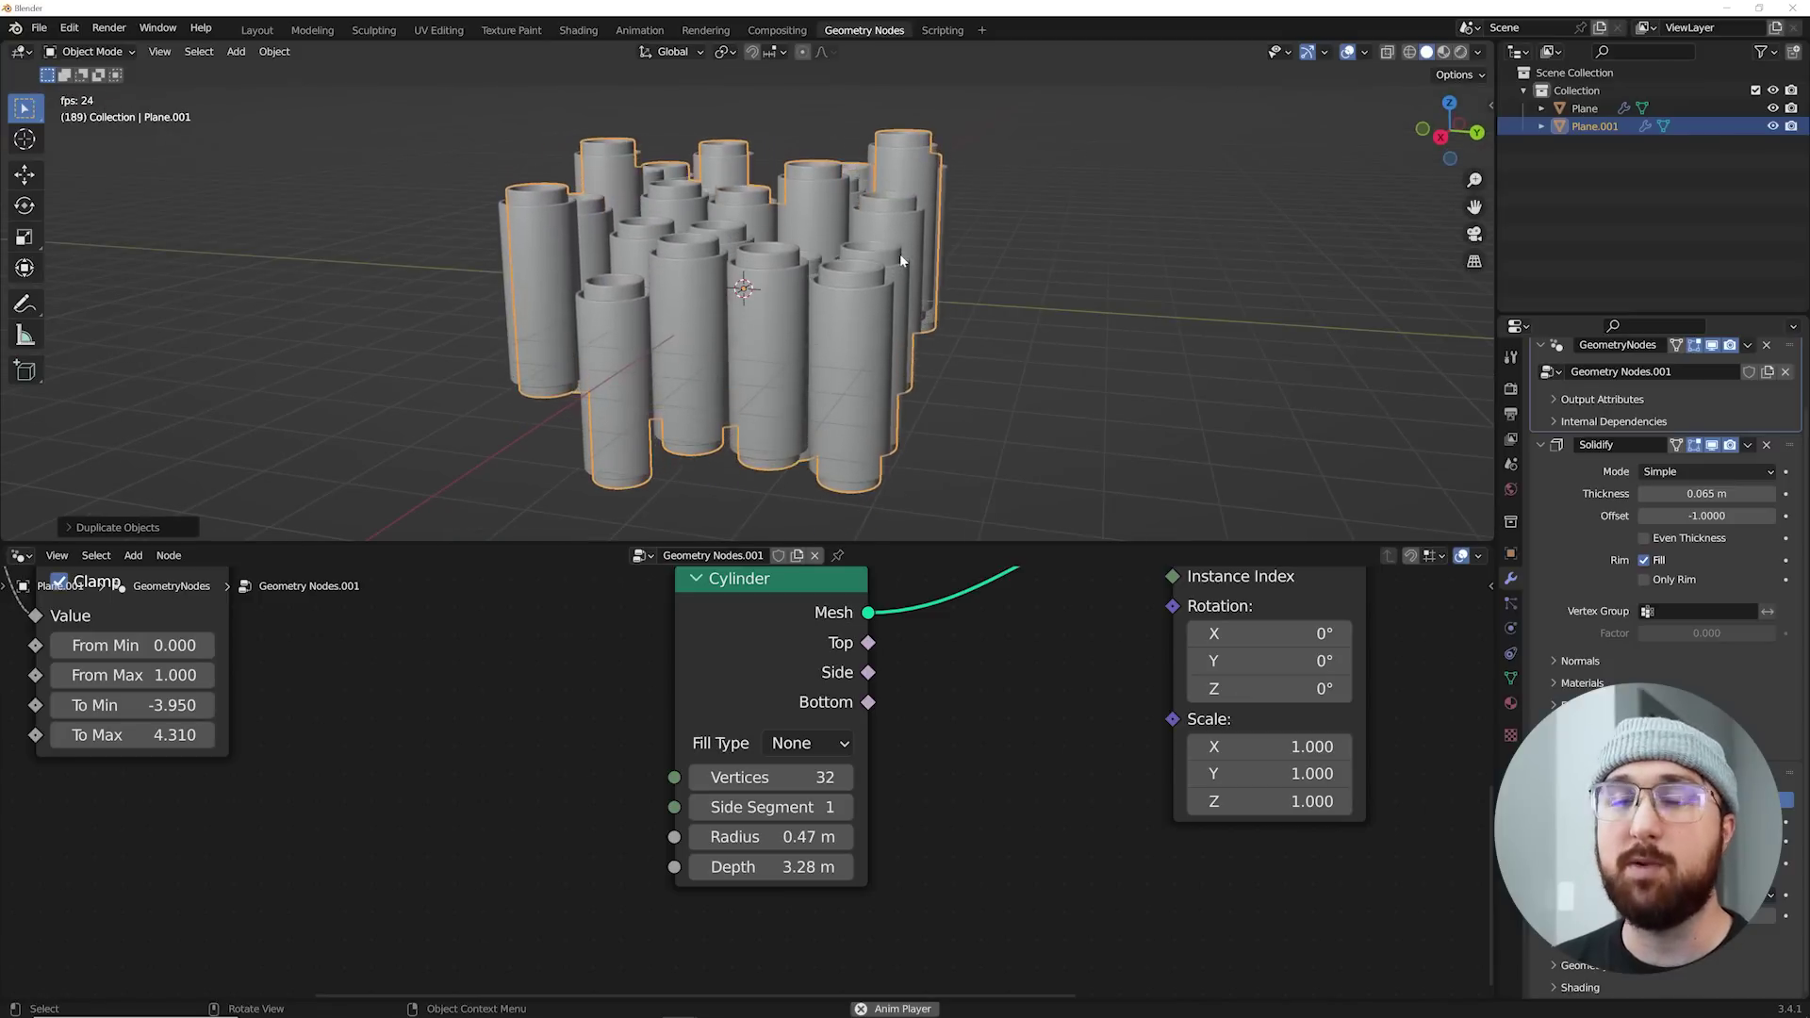
pyautogui.press('space')
# Step: Set the Distortion of both Noise Texture nodes in the duplicate's tree to 2.81
pyautogui.scroll(-3, 169, 679)
pyautogui.moveTo(155, 681); pyautogui.dragTo(981, 653, button='middle')
pyautogui.scroll(-2, 441, 796)
pyautogui.moveTo(472, 726); pyautogui.dragTo(490, 797, button='middle')
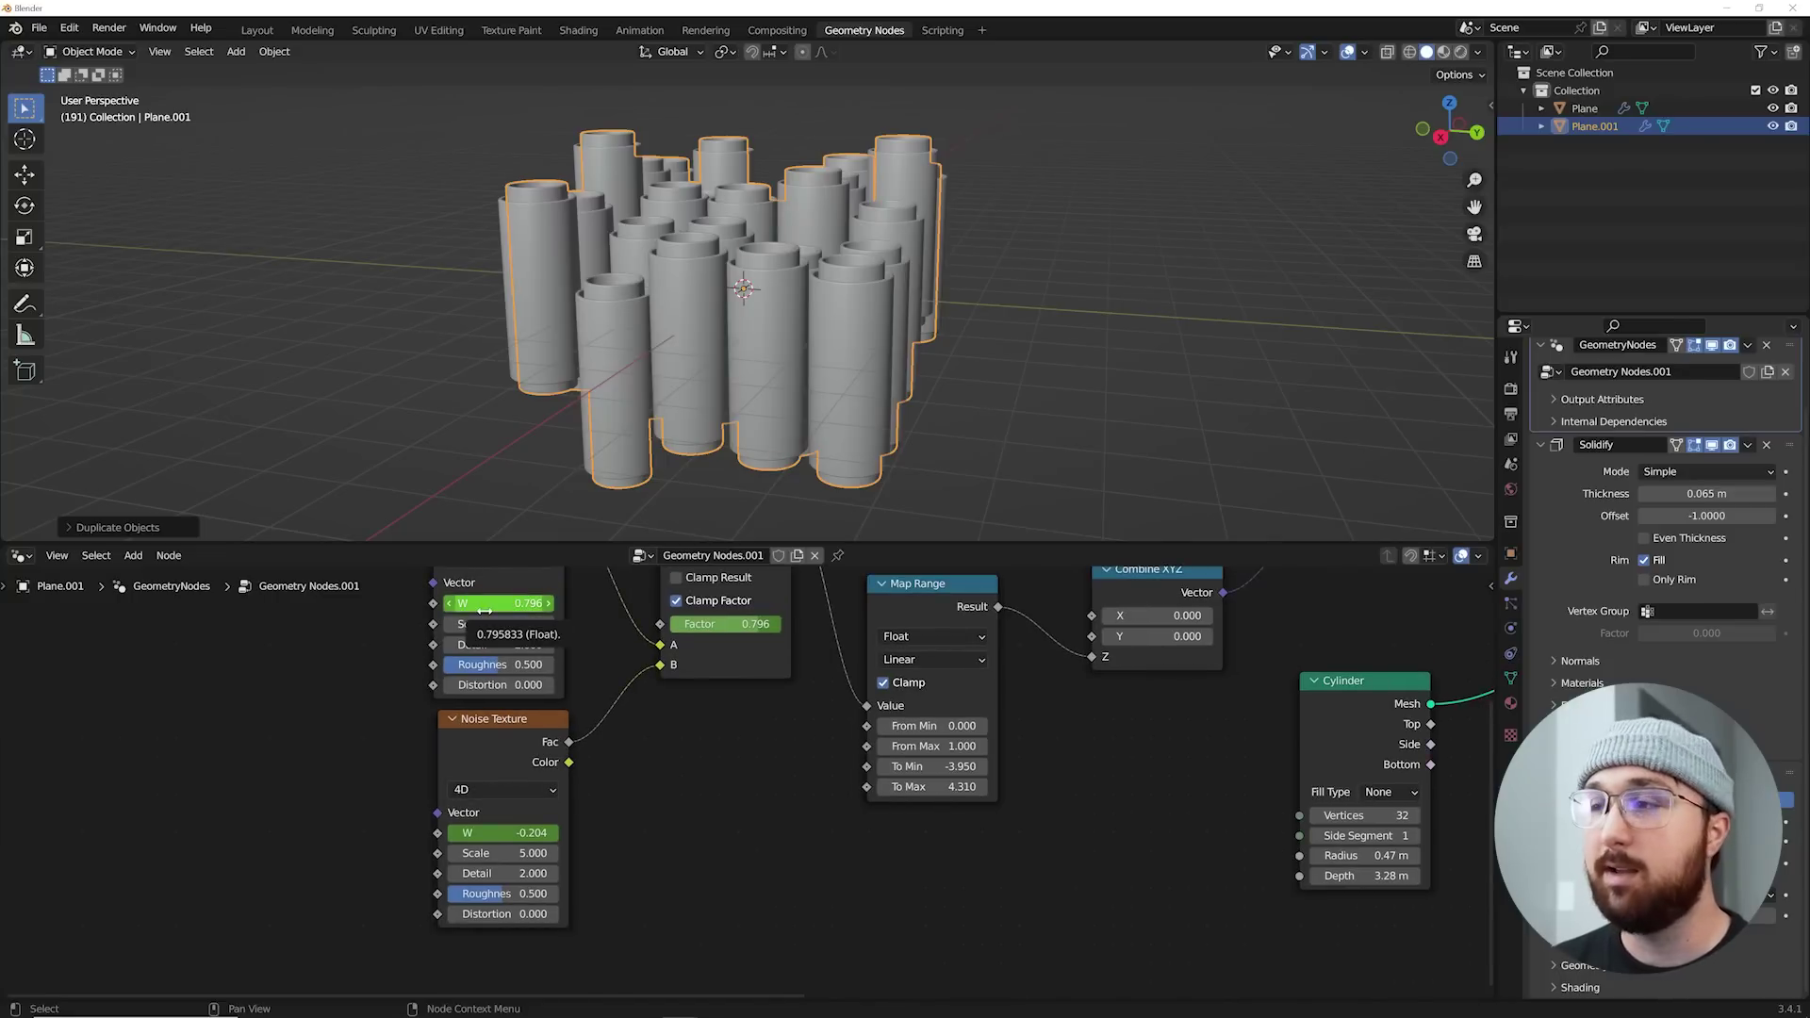
pyautogui.moveTo(502, 695); pyautogui.dragTo(760, 695)
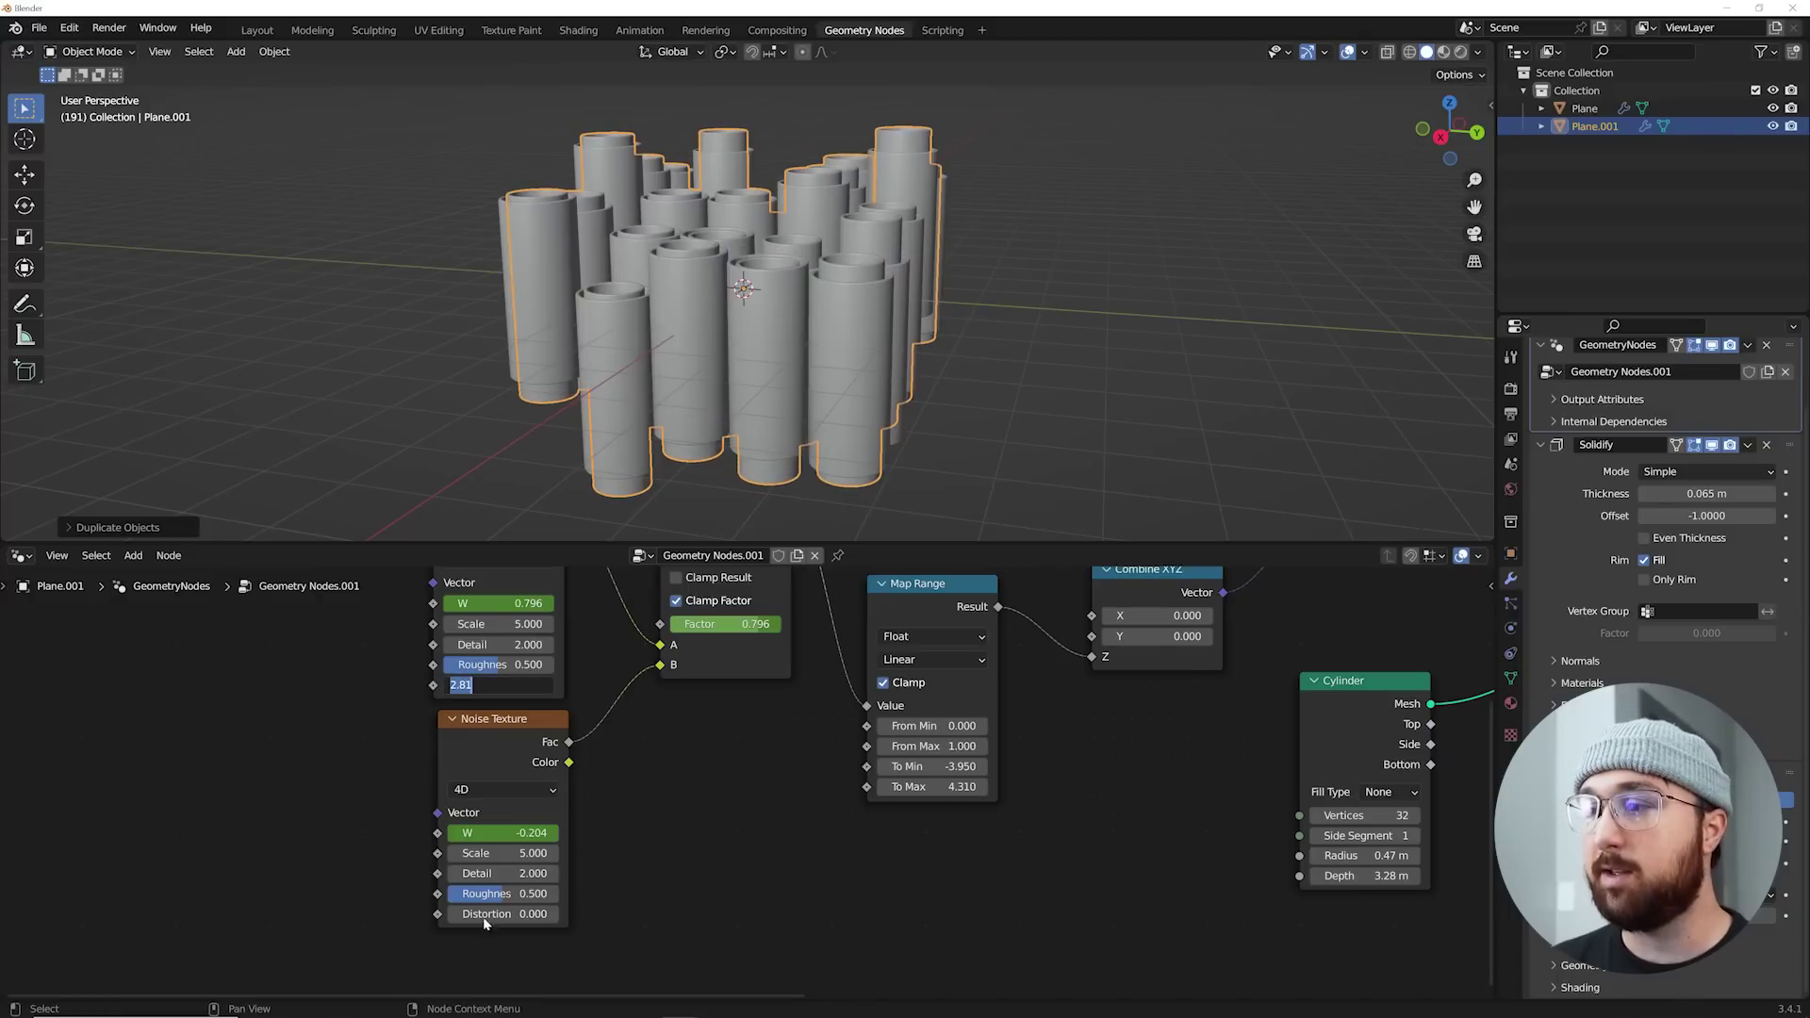
pyautogui.write('2.81')
pyautogui.press('Return')
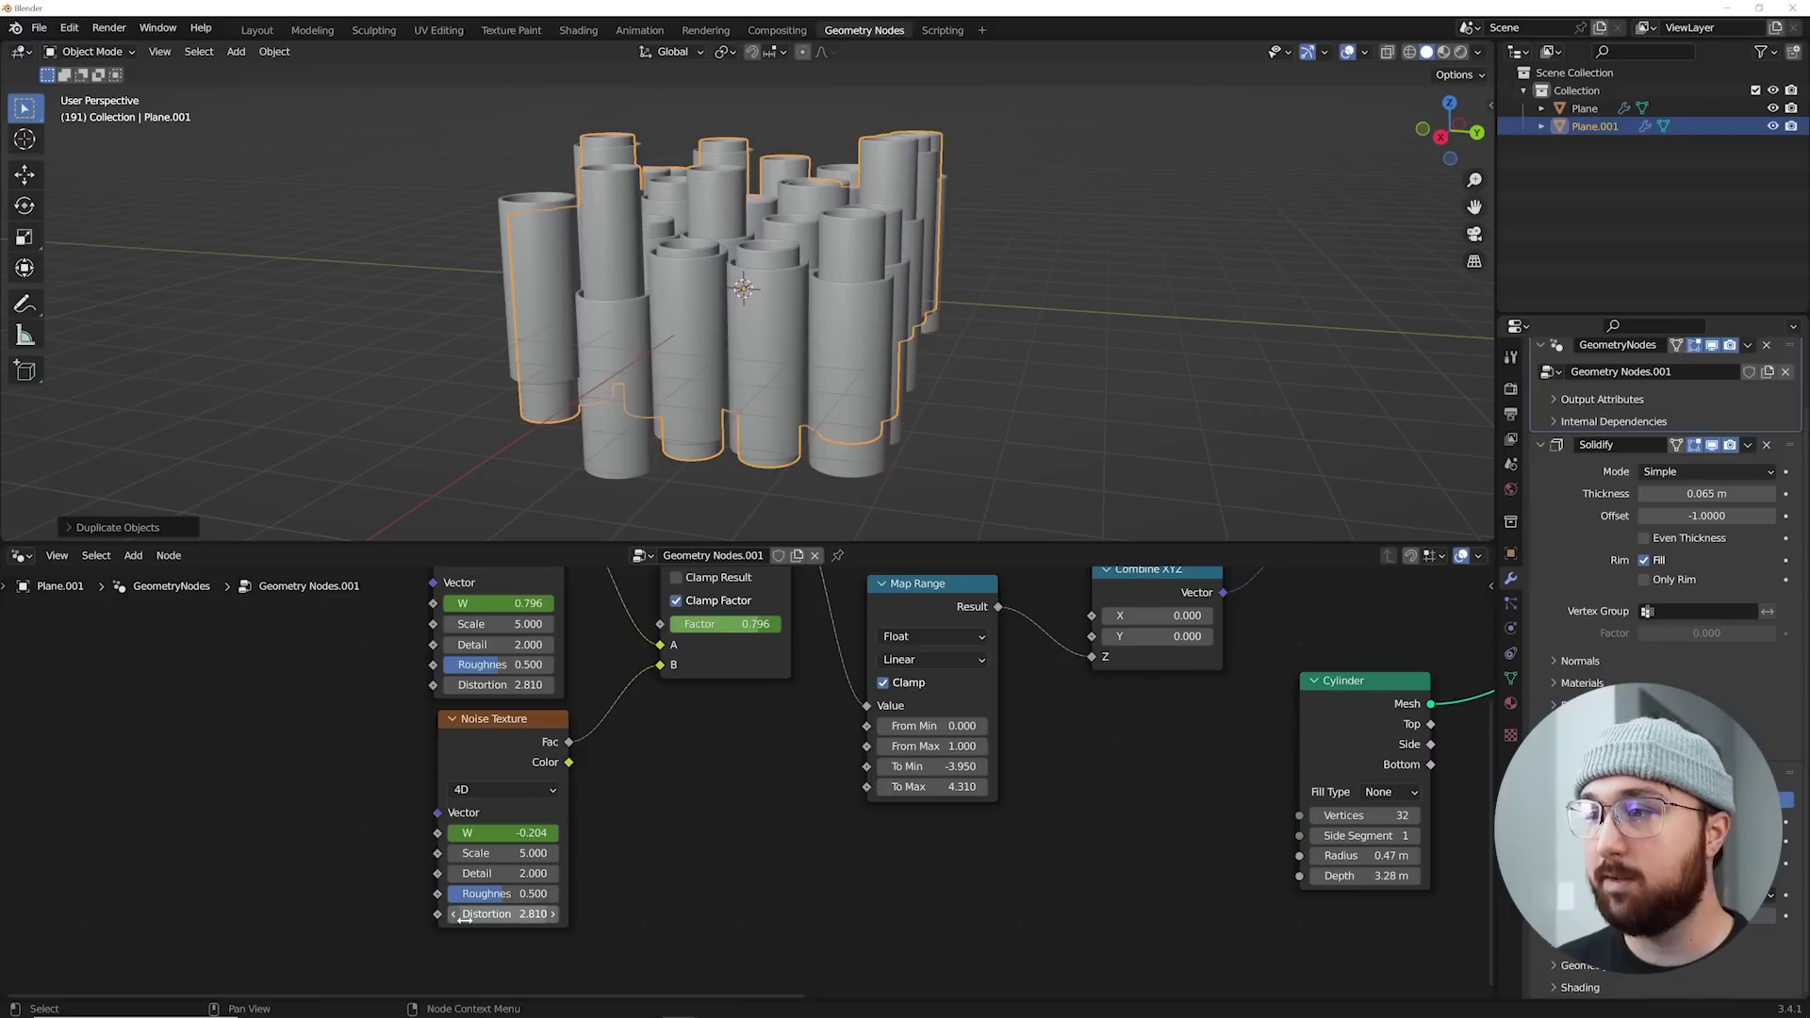
# Step: Play back the animation from several angles to check how the inner cylinders move against the outer ones
pyautogui.press('space')
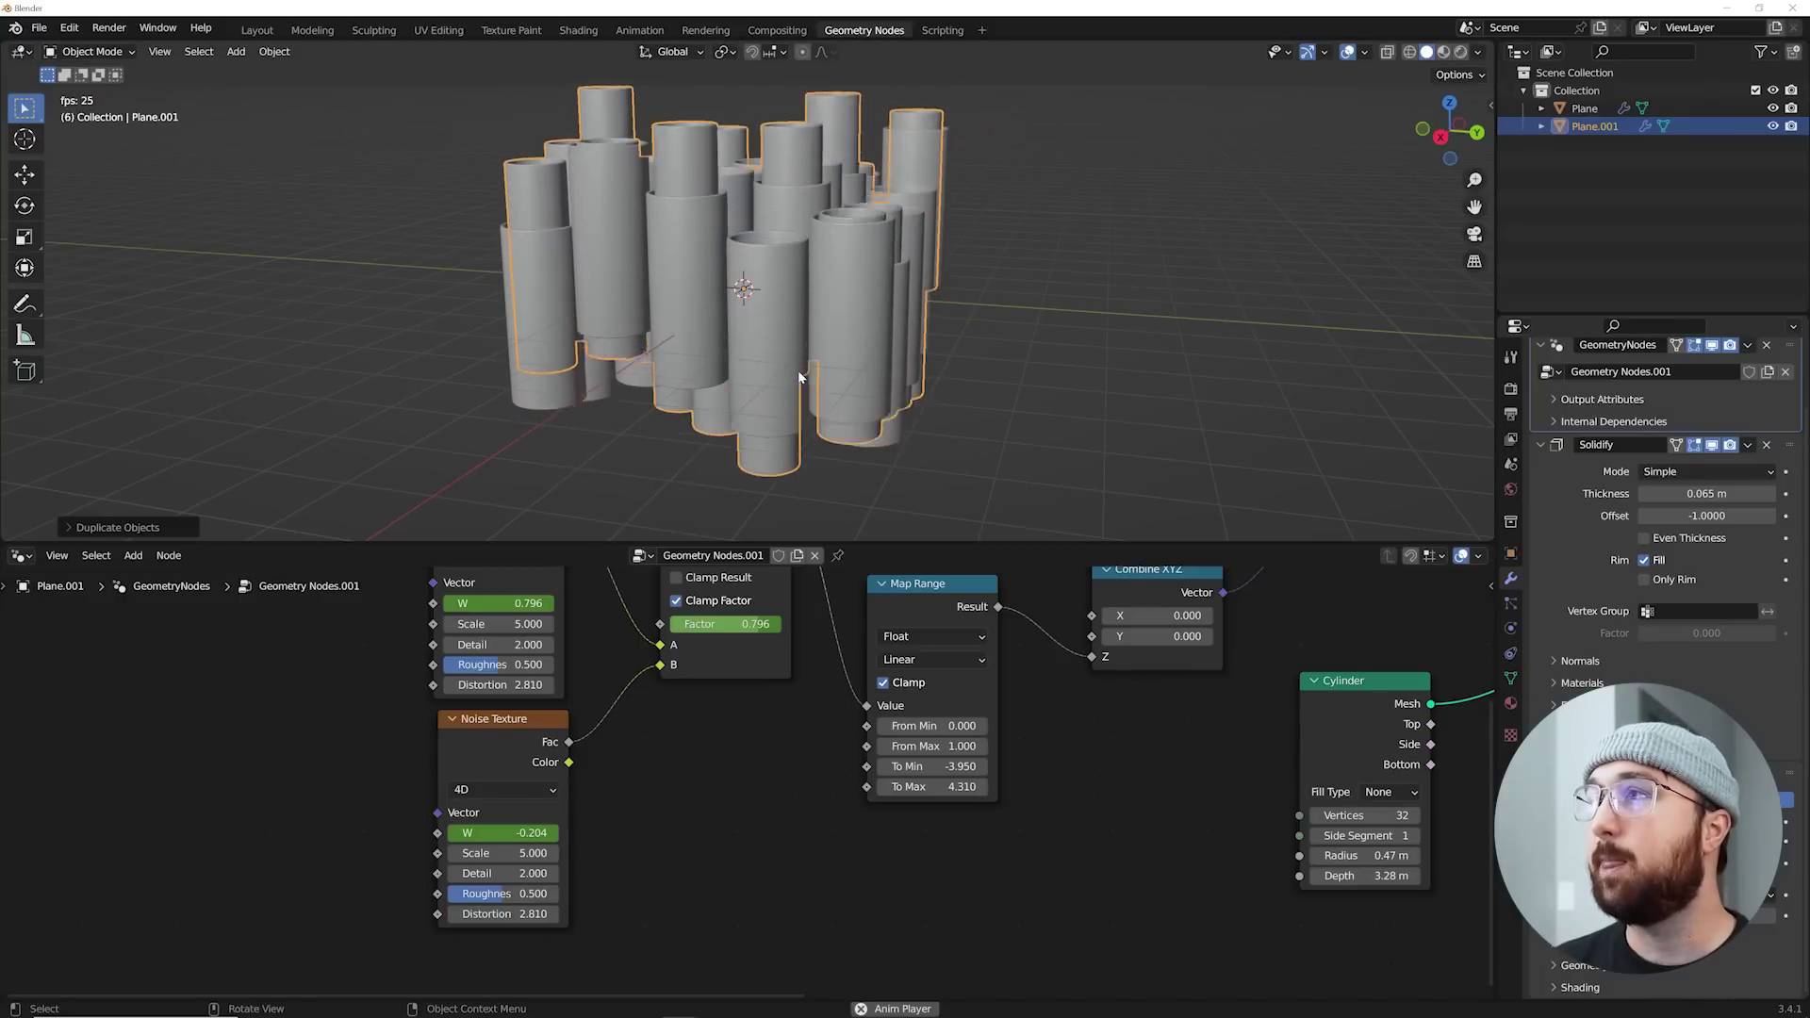
pyautogui.press('space')
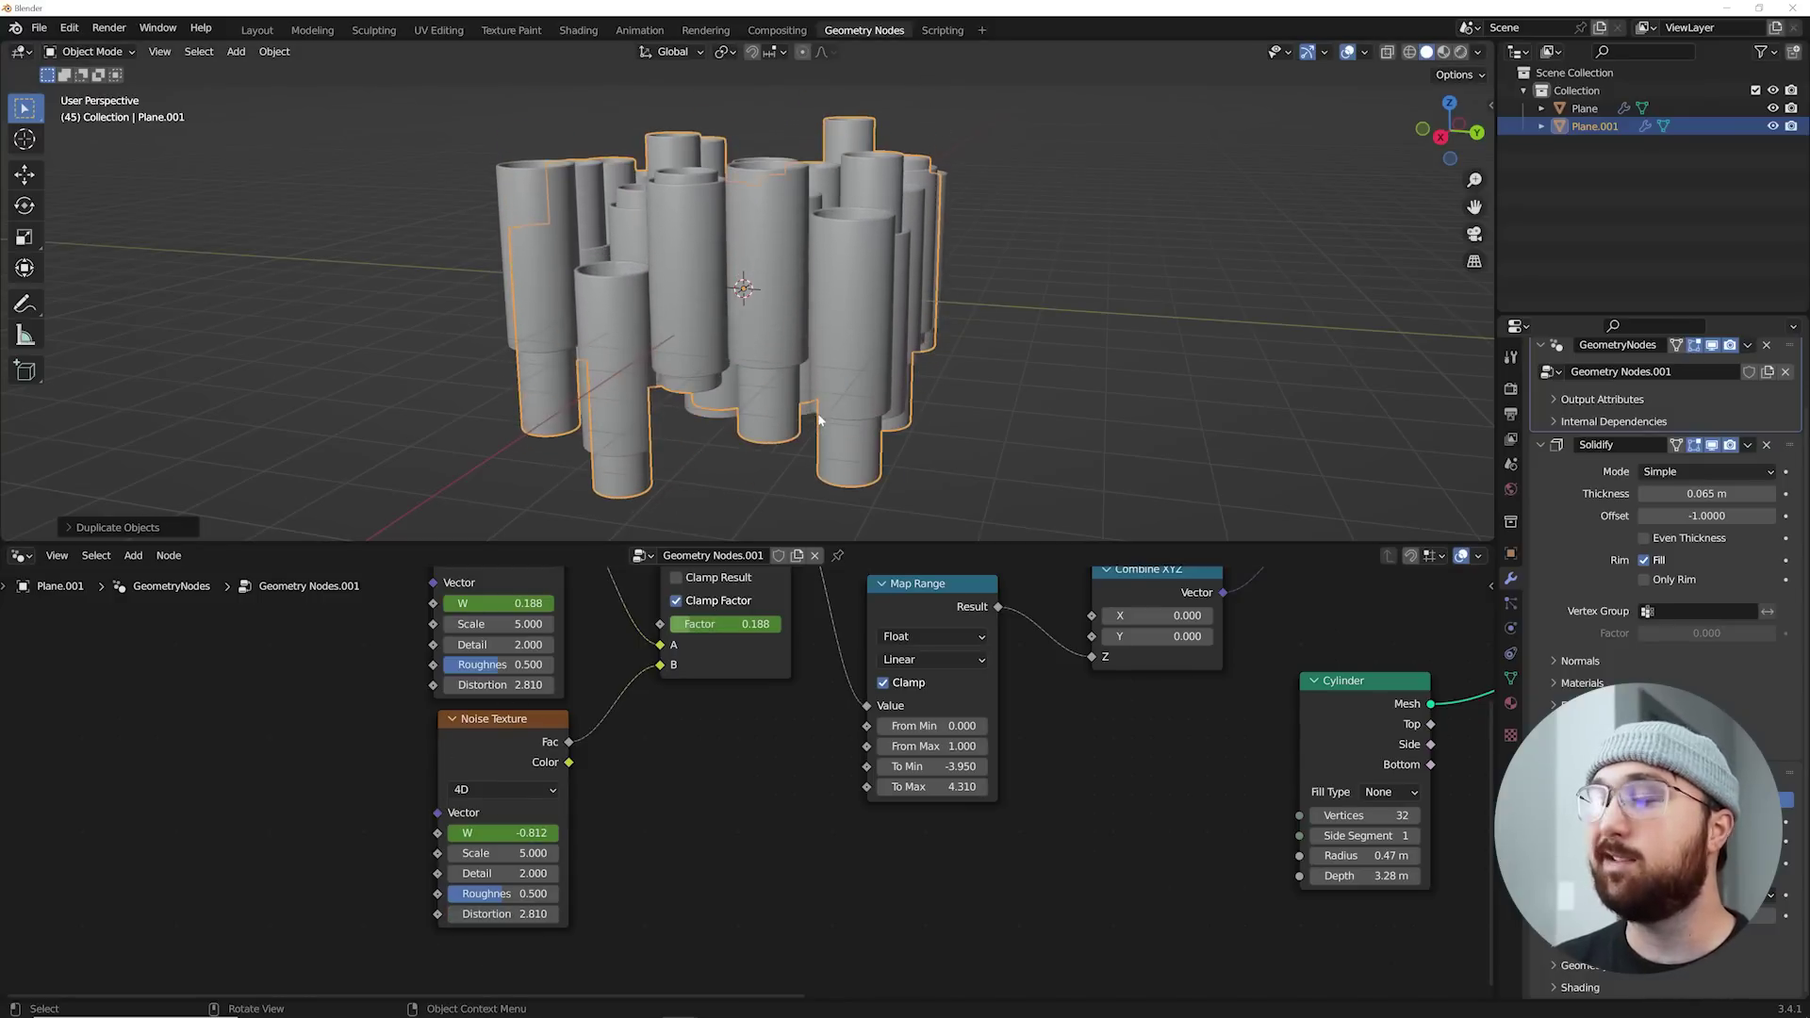
pyautogui.moveTo(813, 413); pyautogui.dragTo(812, 443, button='middle')
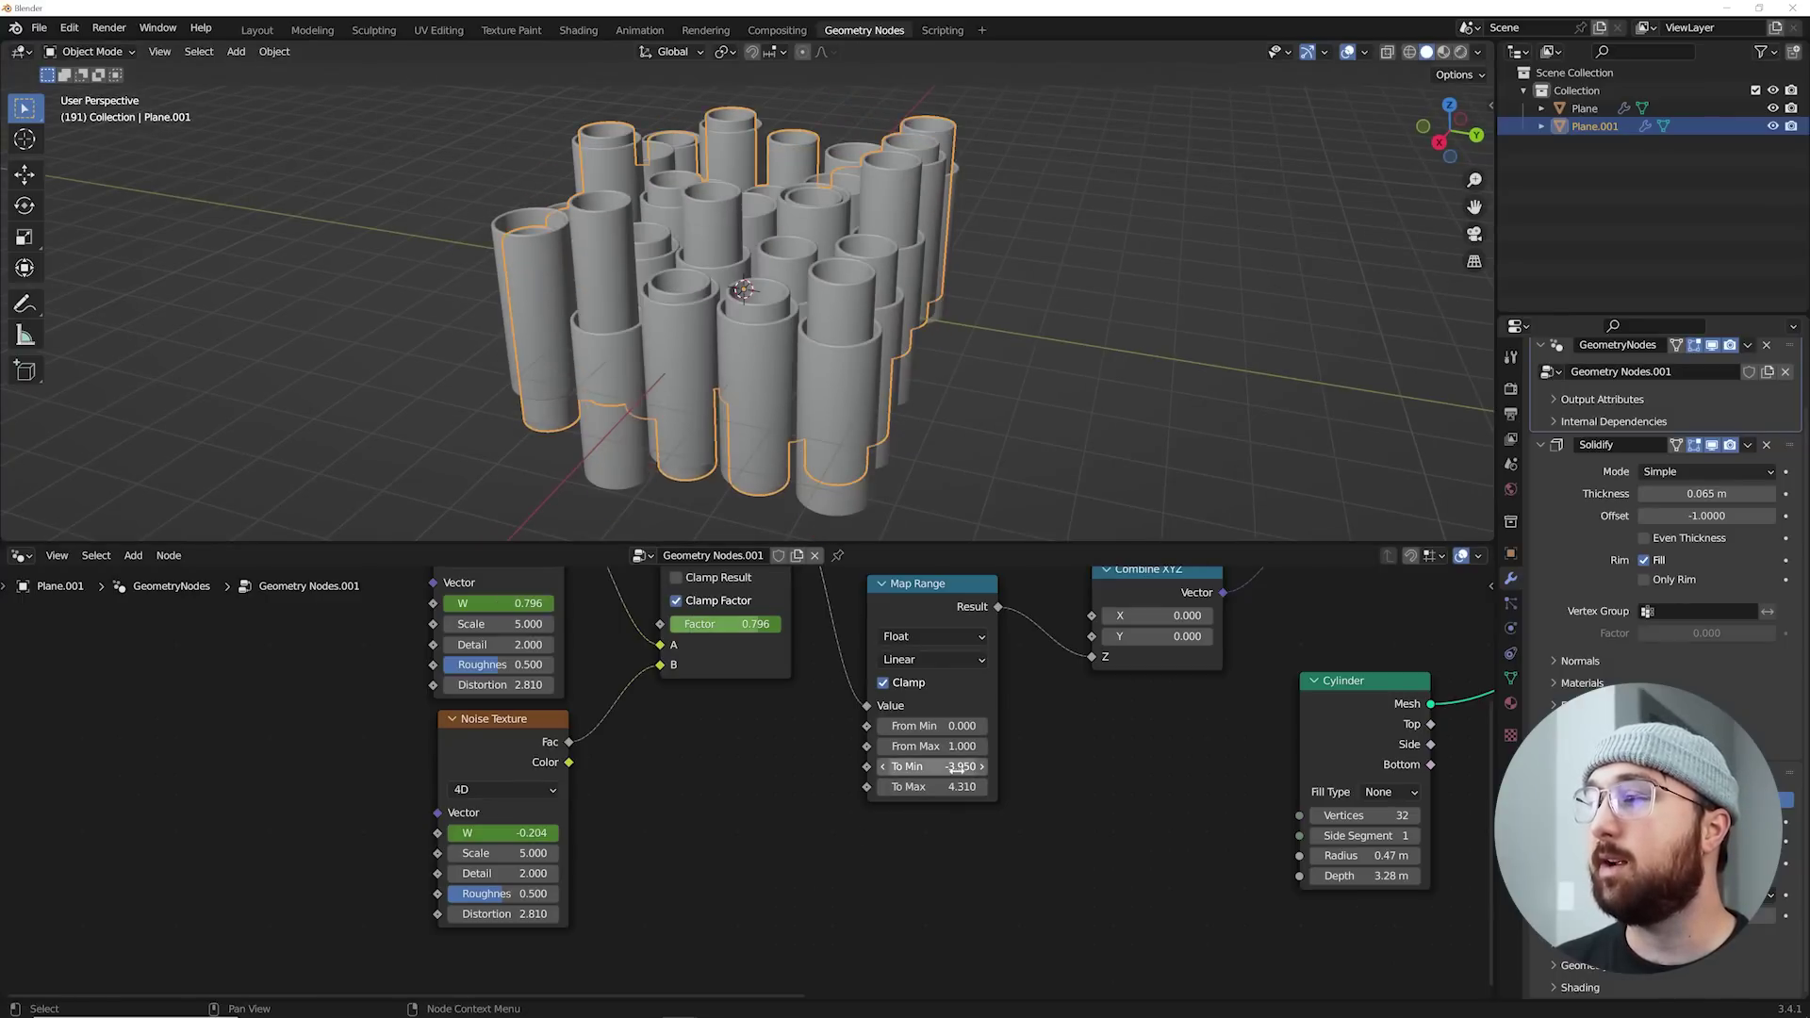
pyautogui.moveTo(821, 358); pyautogui.dragTo(856, 347, button='middle')
pyautogui.press('space')
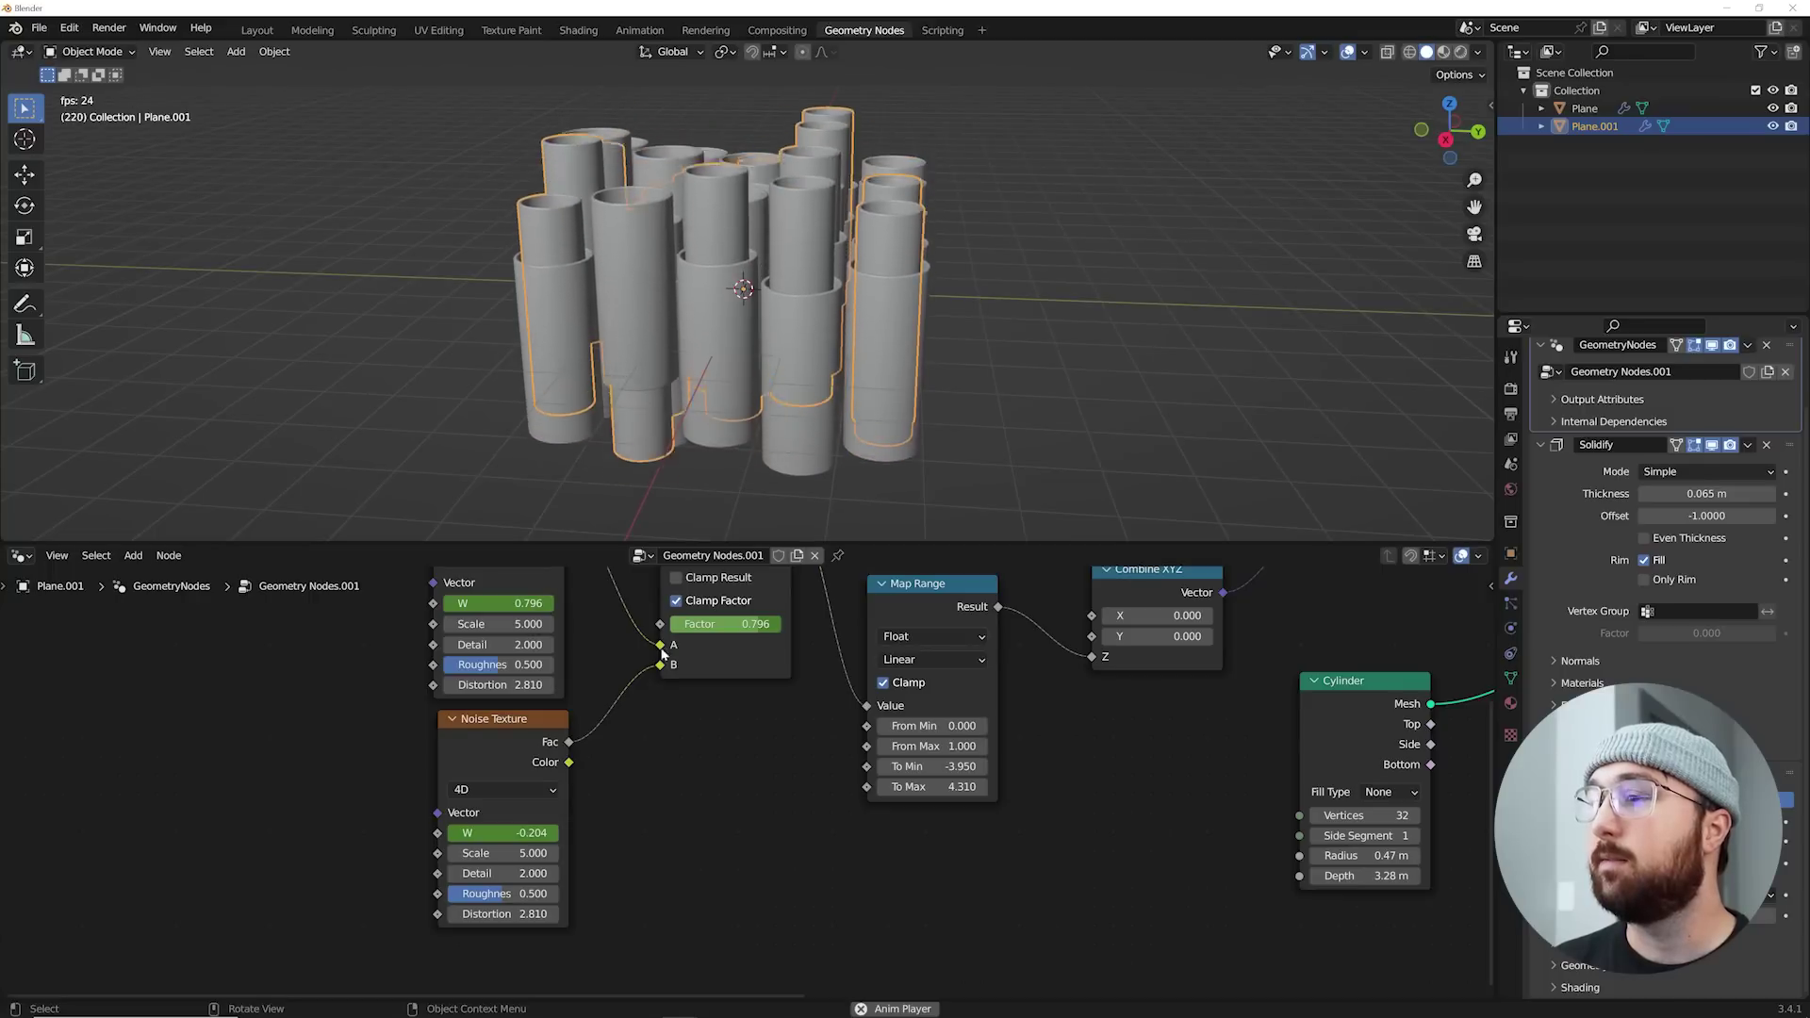
pyautogui.press('space')
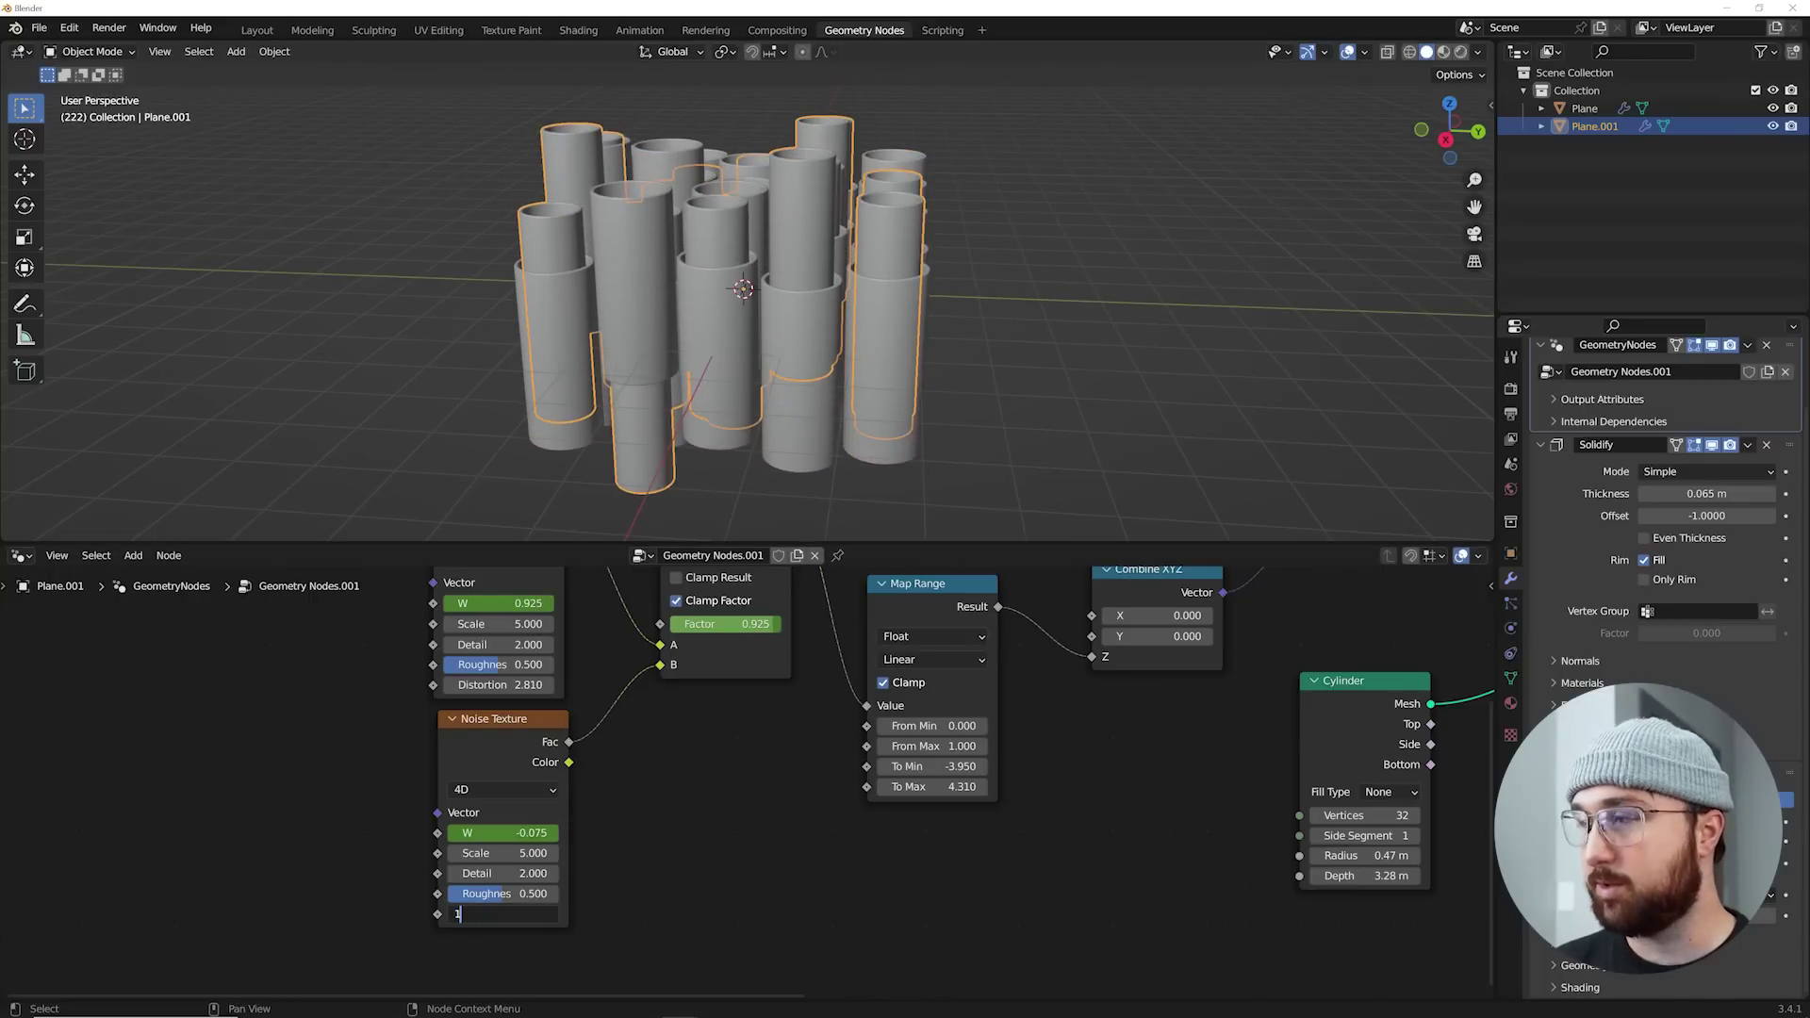
# Step: Set the Distortion of both Noise Texture nodes to 1 and play back the animation
pyautogui.press('Return')
pyautogui.doubleClick(499, 684)
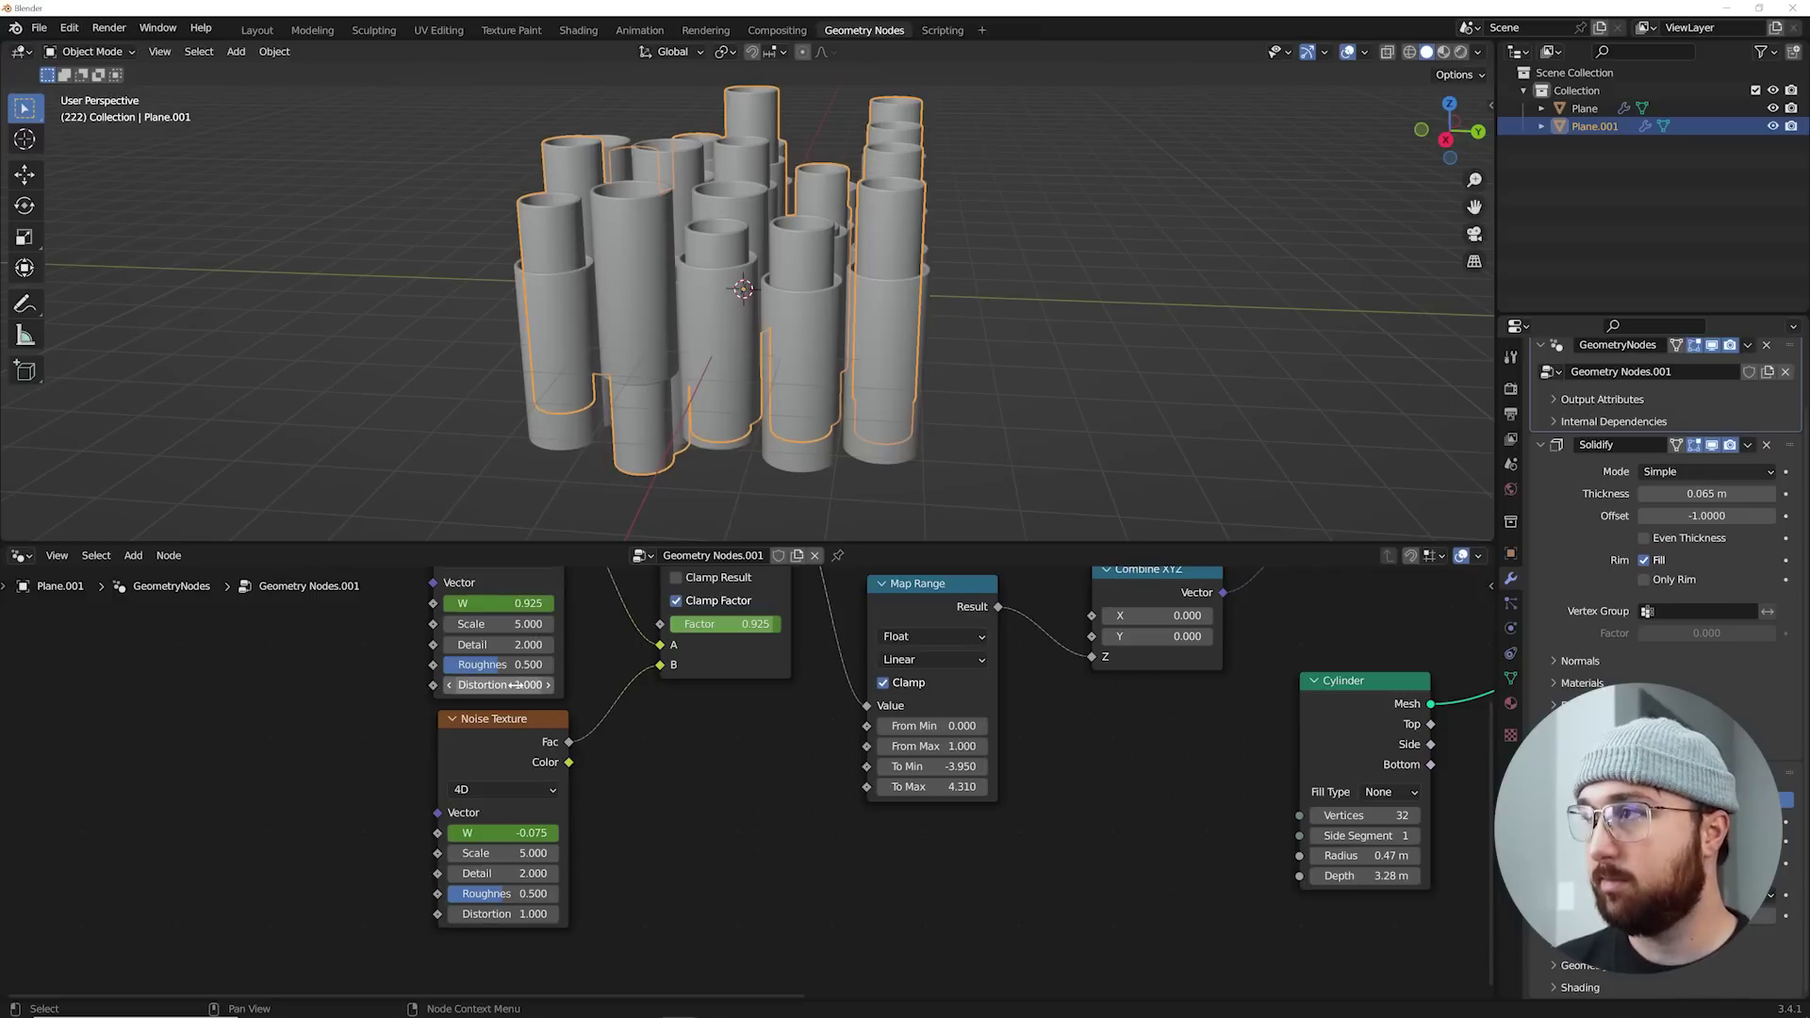
pyautogui.press('space')
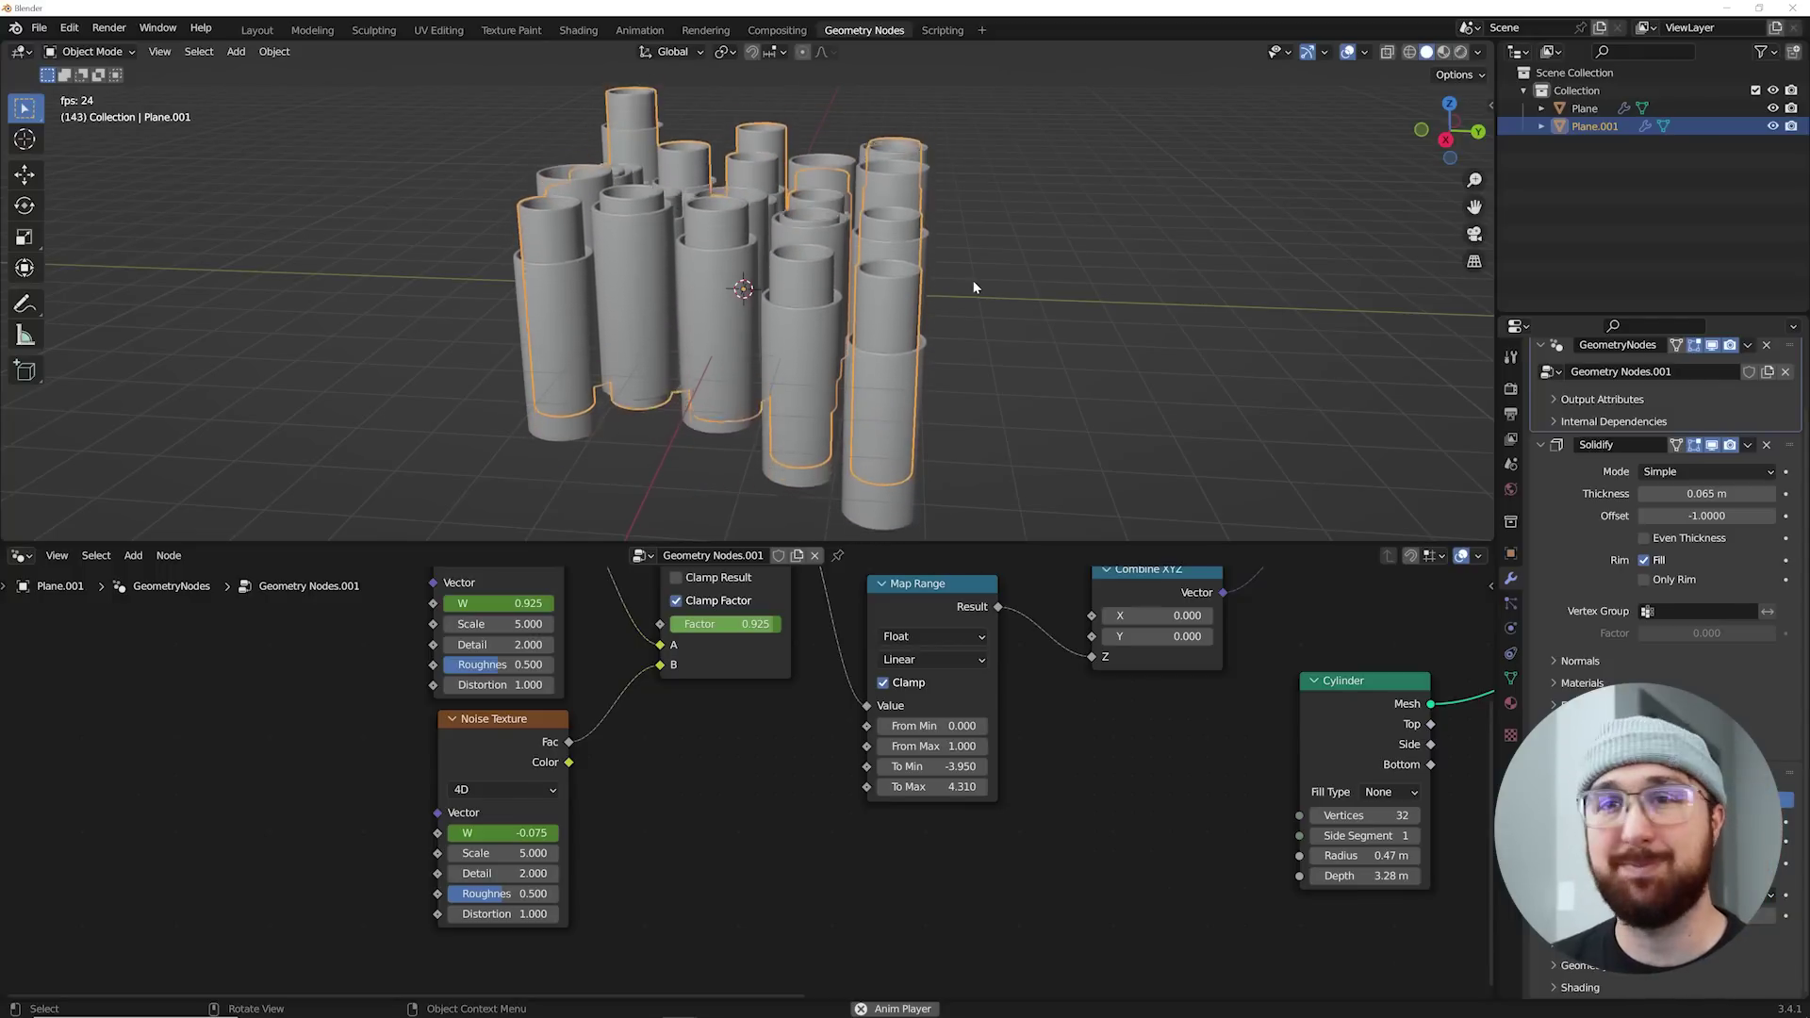
pyautogui.press('space')
# Step: Deselect the cylinders and play back the animation again from a higher angle
pyautogui.moveTo(1071, 307); pyautogui.dragTo(1000, 370, button='middle')
pyautogui.click(1066, 320)
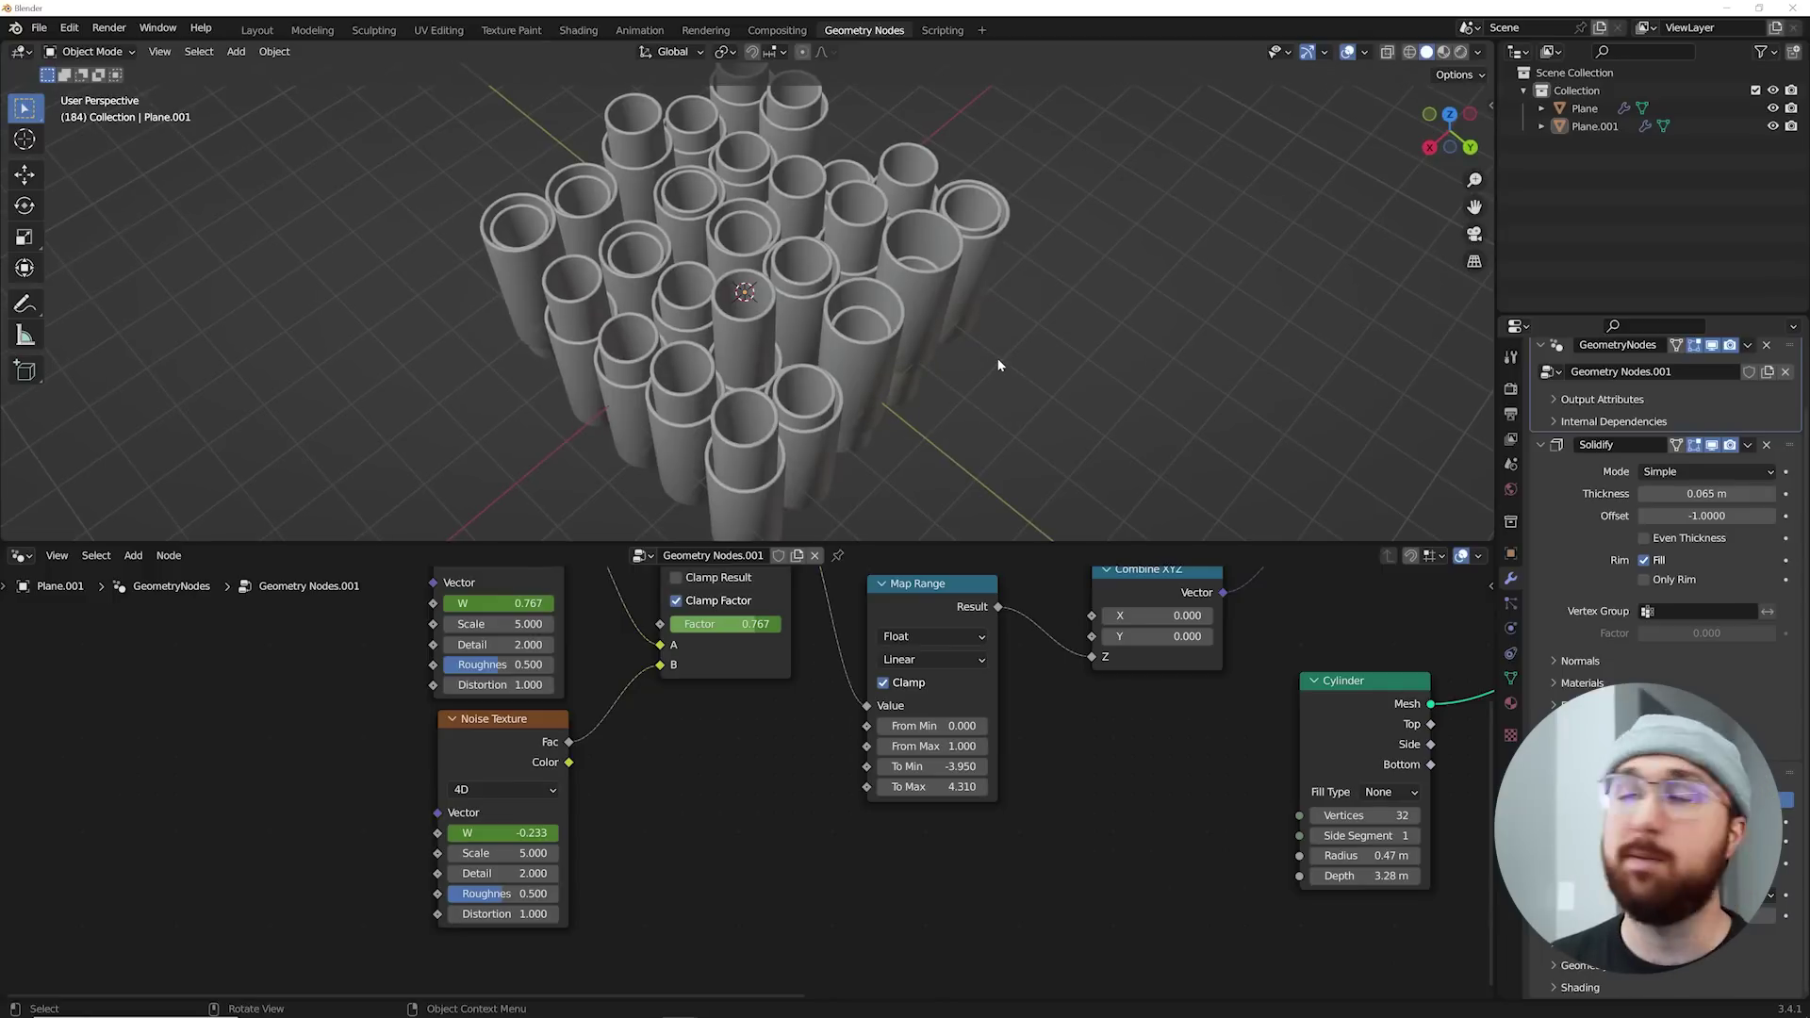
pyautogui.press('space')
pyautogui.moveTo(999, 365); pyautogui.dragTo(931, 371, button='middle')
pyautogui.press('space')
# Step: Duplicate the inner cylinder object in place and give the copy its own single-user node tree
pyautogui.click(909, 397)
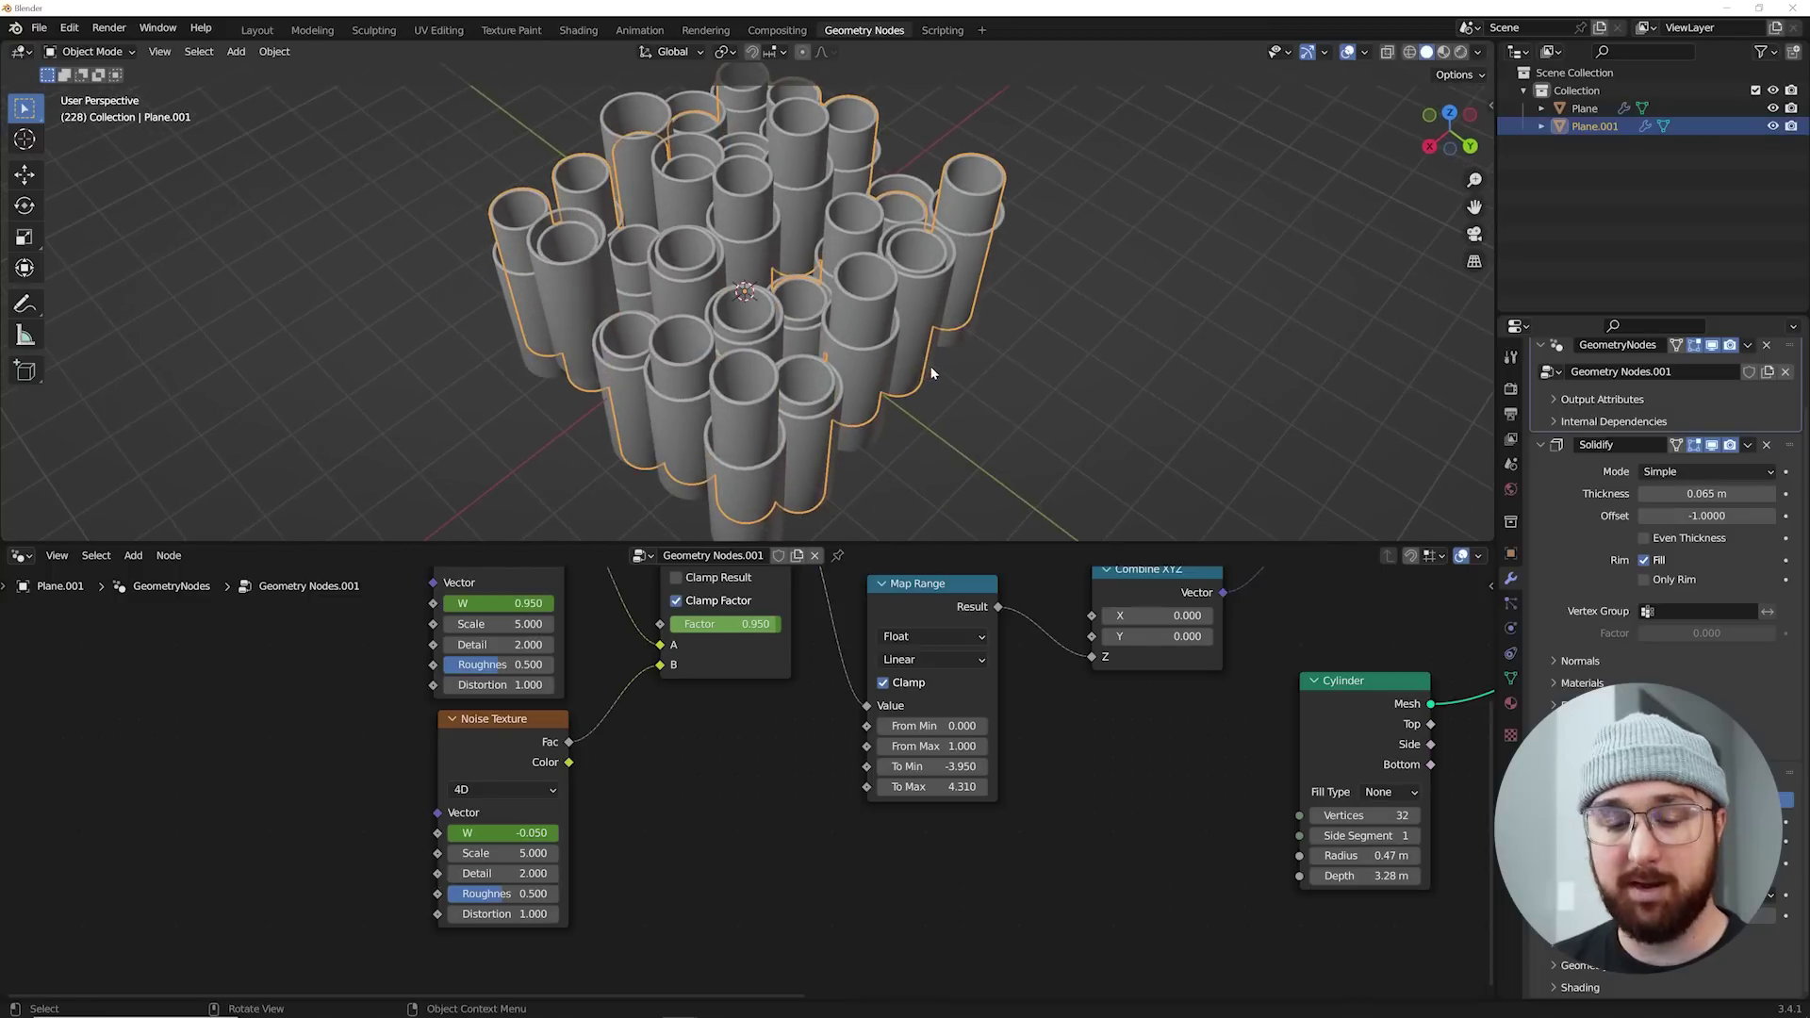
pyautogui.hotkey('shift', 'd')
pyautogui.rightClick(1154, 347)
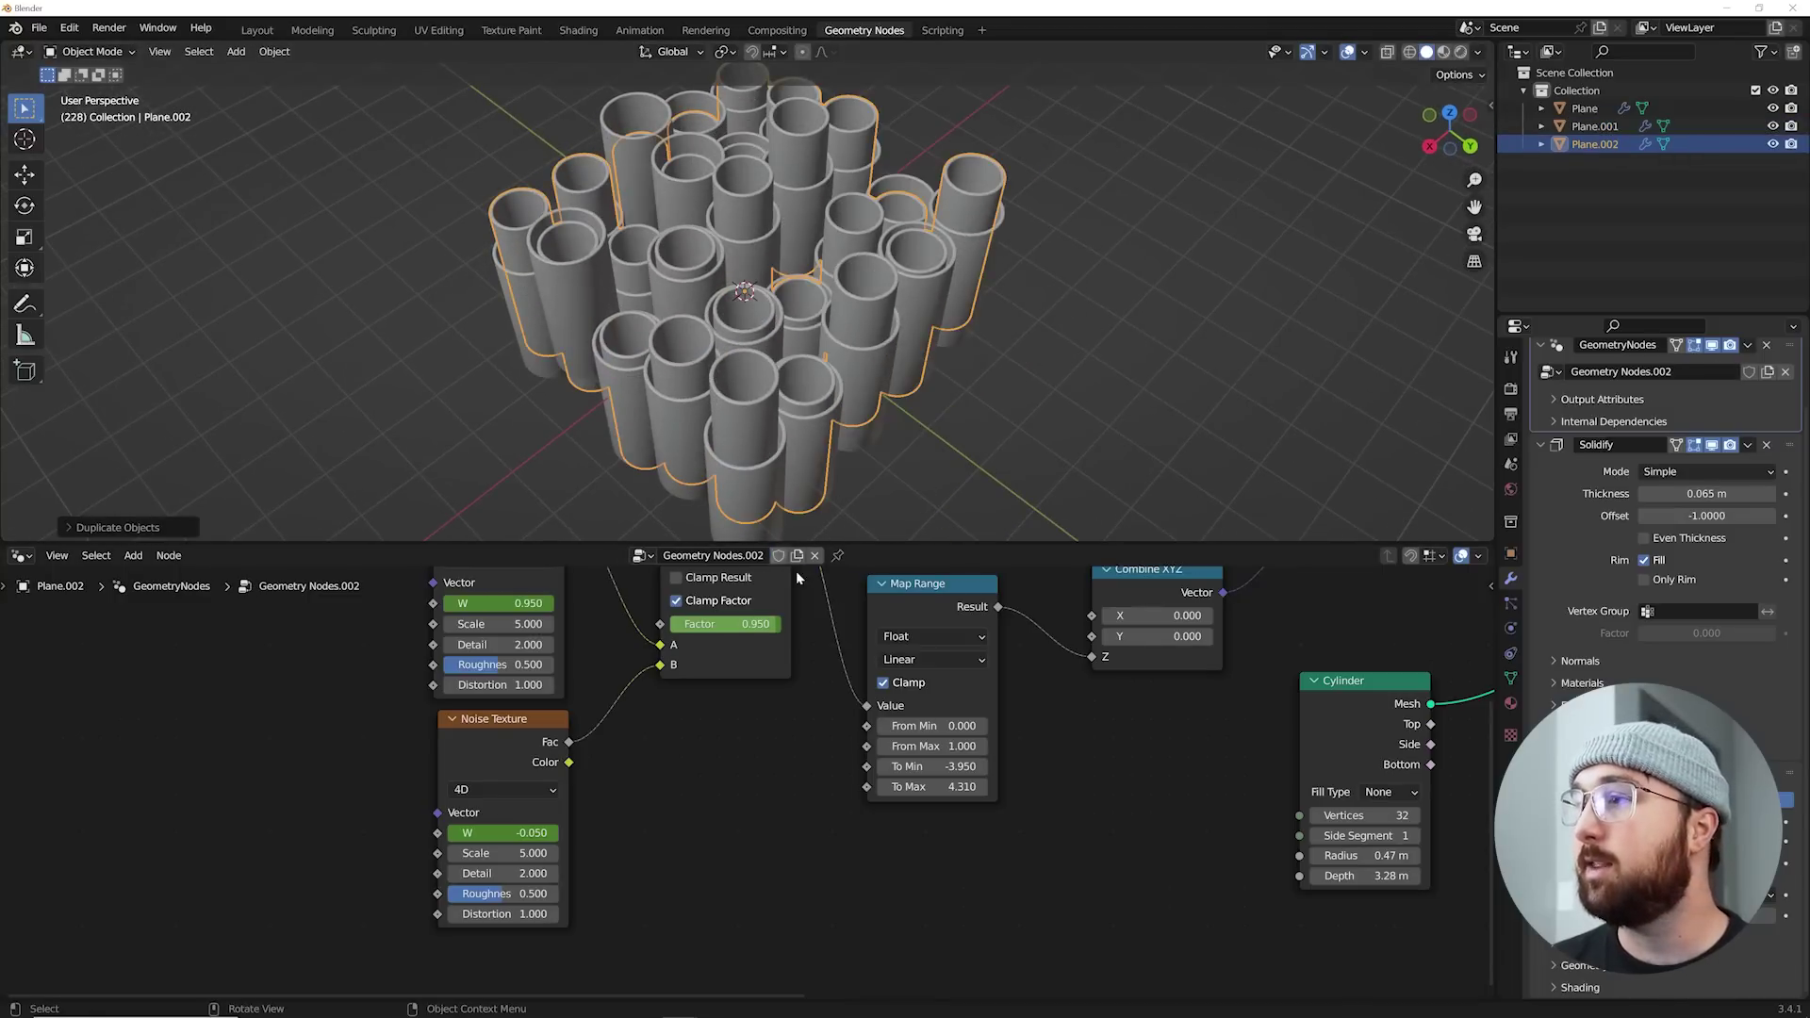
# Step: Set the second duplicate's Cylinder node to radius 0.33 m and depth 3.74 m
pyautogui.moveTo(1196, 767); pyautogui.dragTo(755, 707, button='middle')
pyautogui.scroll(3, 928, 751)
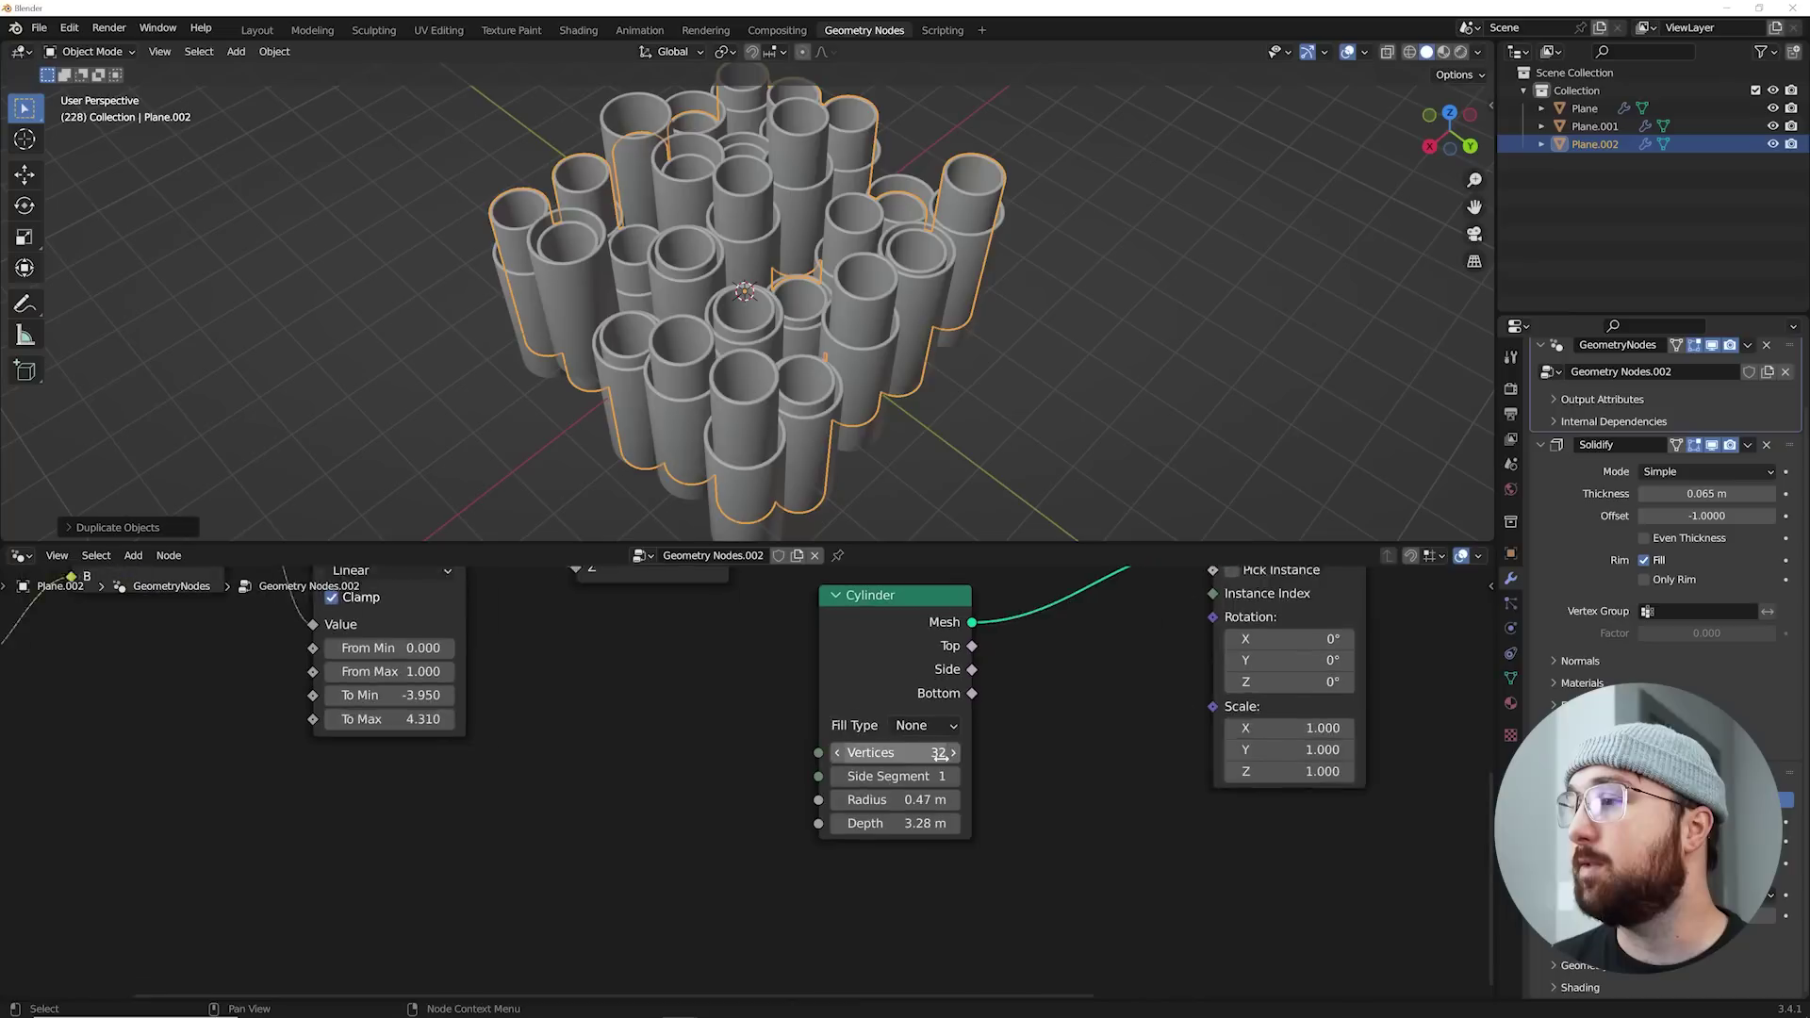
pyautogui.moveTo(934, 802)
pyautogui.keyDown('shift'); pyautogui.mouseDown()
pyautogui.moveTo(863, 802)
pyautogui.moveTo(952, 827)
pyautogui.mouseUp(); pyautogui.keyUp('shift')
# Step: Set the Distortion of both Noise Texture nodes in the second duplicate's tree to -0.5
pyautogui.moveTo(79, 784); pyautogui.dragTo(654, 736, button='middle')
pyautogui.moveTo(533, 713); pyautogui.dragTo(645, 809, button='middle')
pyautogui.moveTo(830, 377); pyautogui.dragTo(887, 361, button='middle')
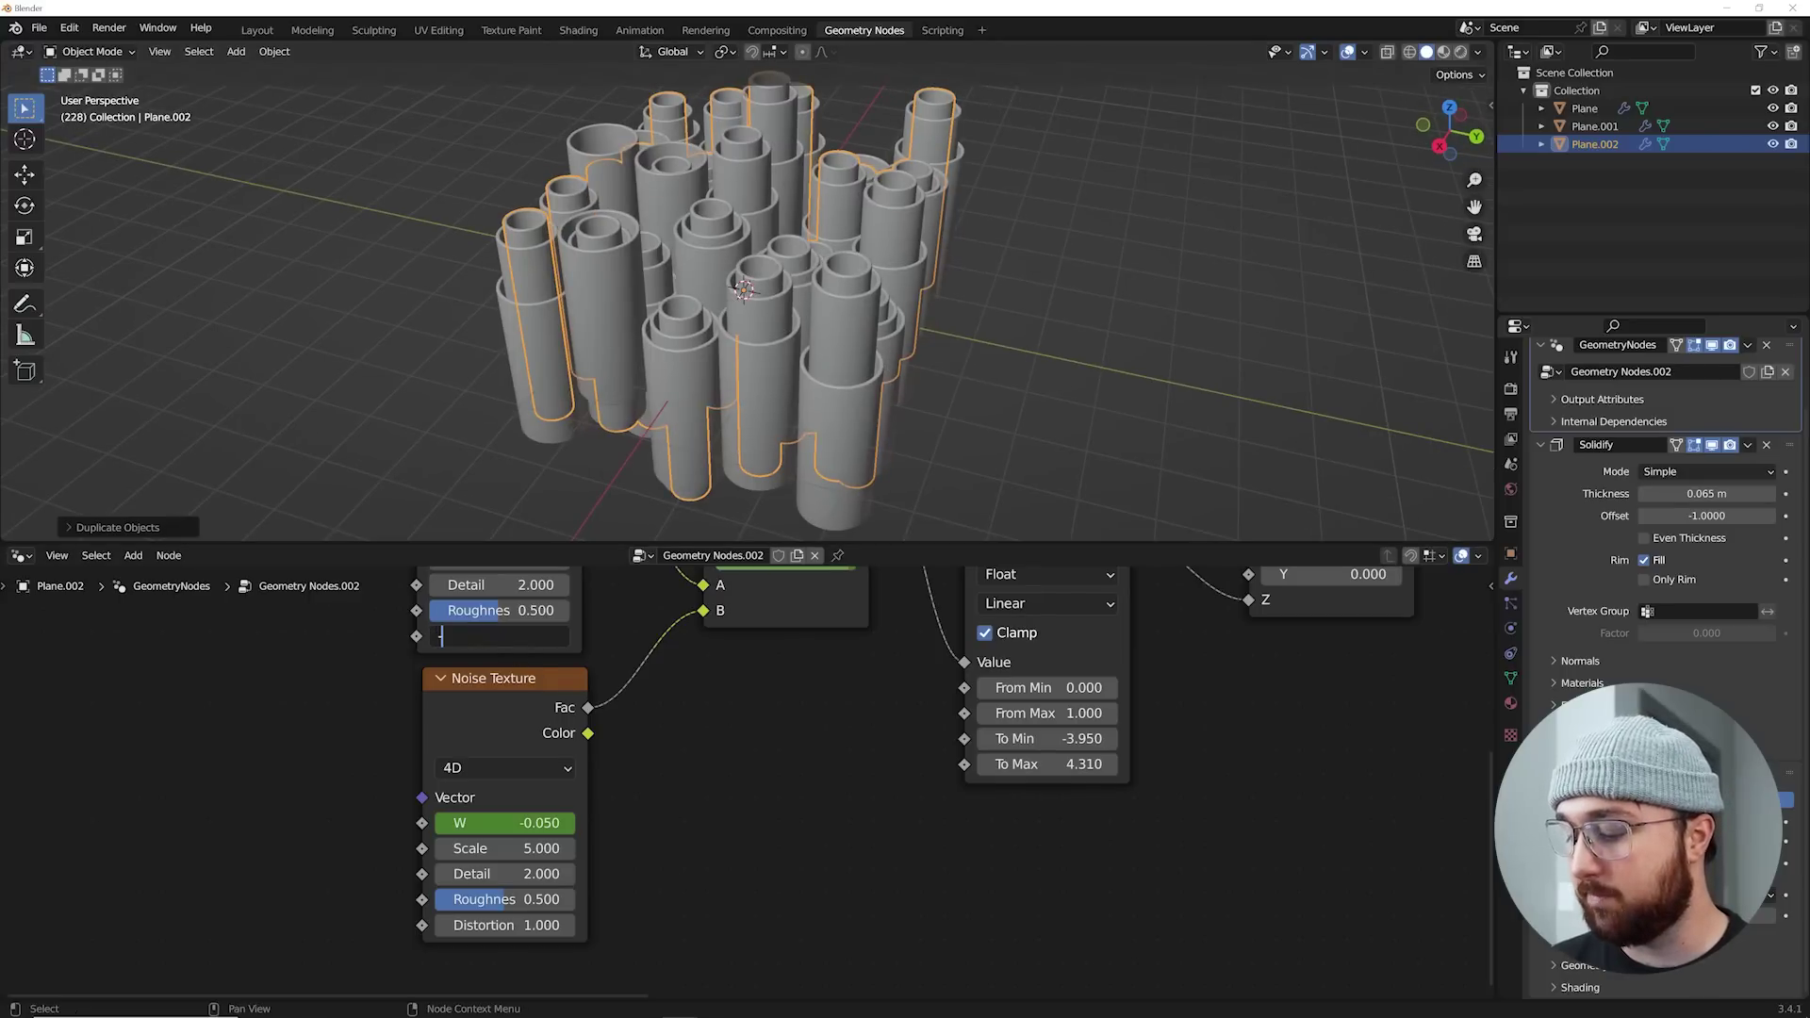
pyautogui.press('Return')
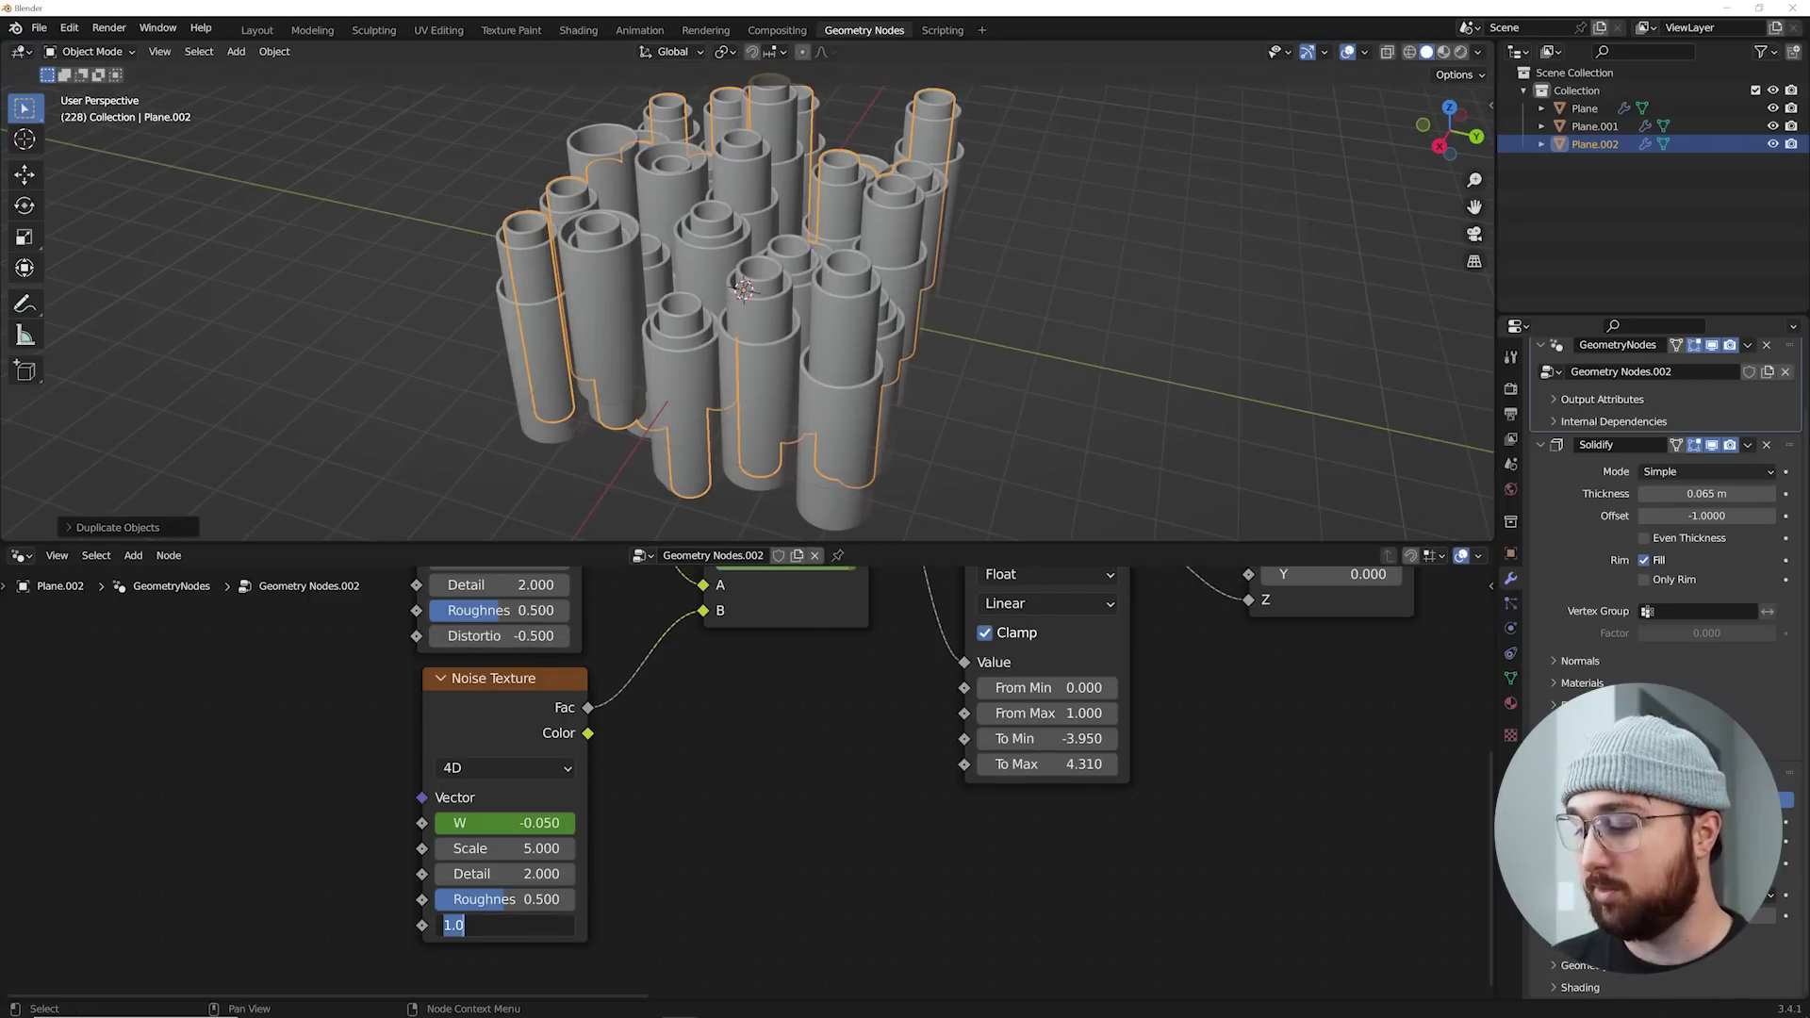
pyautogui.write('-.5')
pyautogui.press('Return')
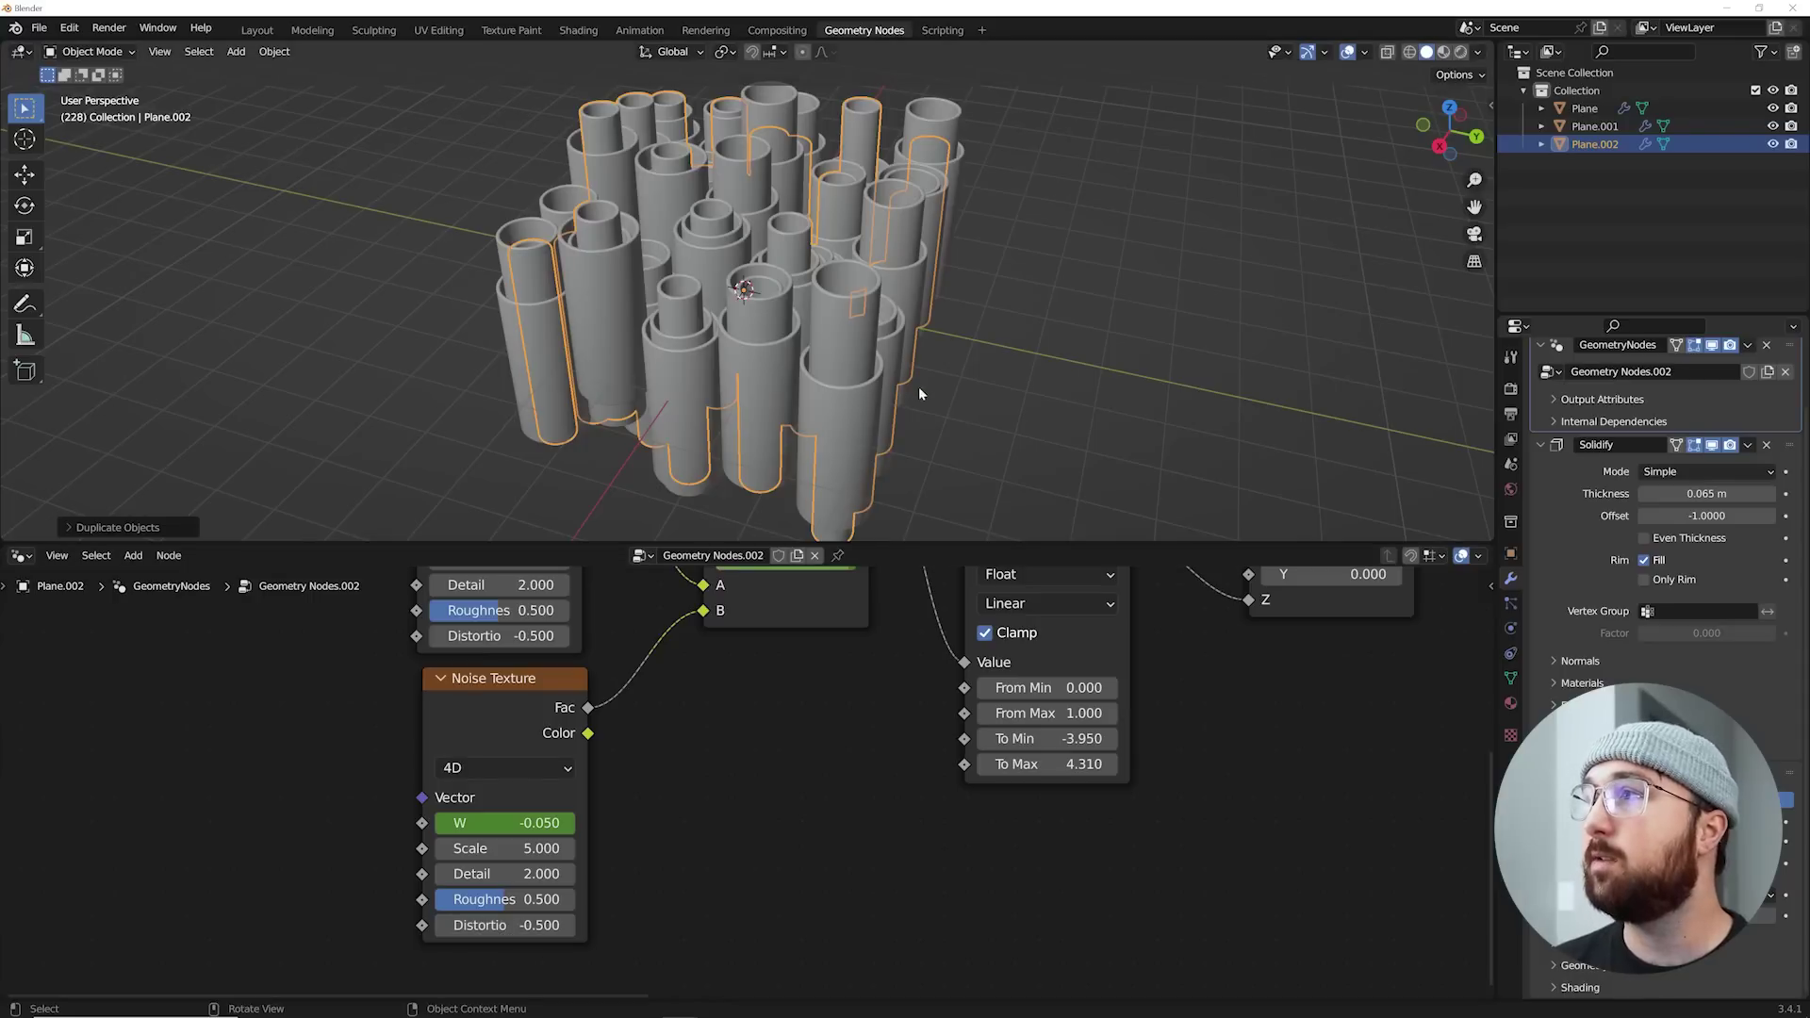
# Step: Play back the animation to check the motion of the three nested cylinder sets
pyautogui.press('space')
pyautogui.moveTo(941, 386); pyautogui.dragTo(938, 314, button='middle')
pyautogui.press('space')
# Step: Duplicate the innermost cylinder object in place and make its node tree a single-user copy
pyautogui.hotkey('shift', 'd')
pyautogui.rightClick(1121, 369)
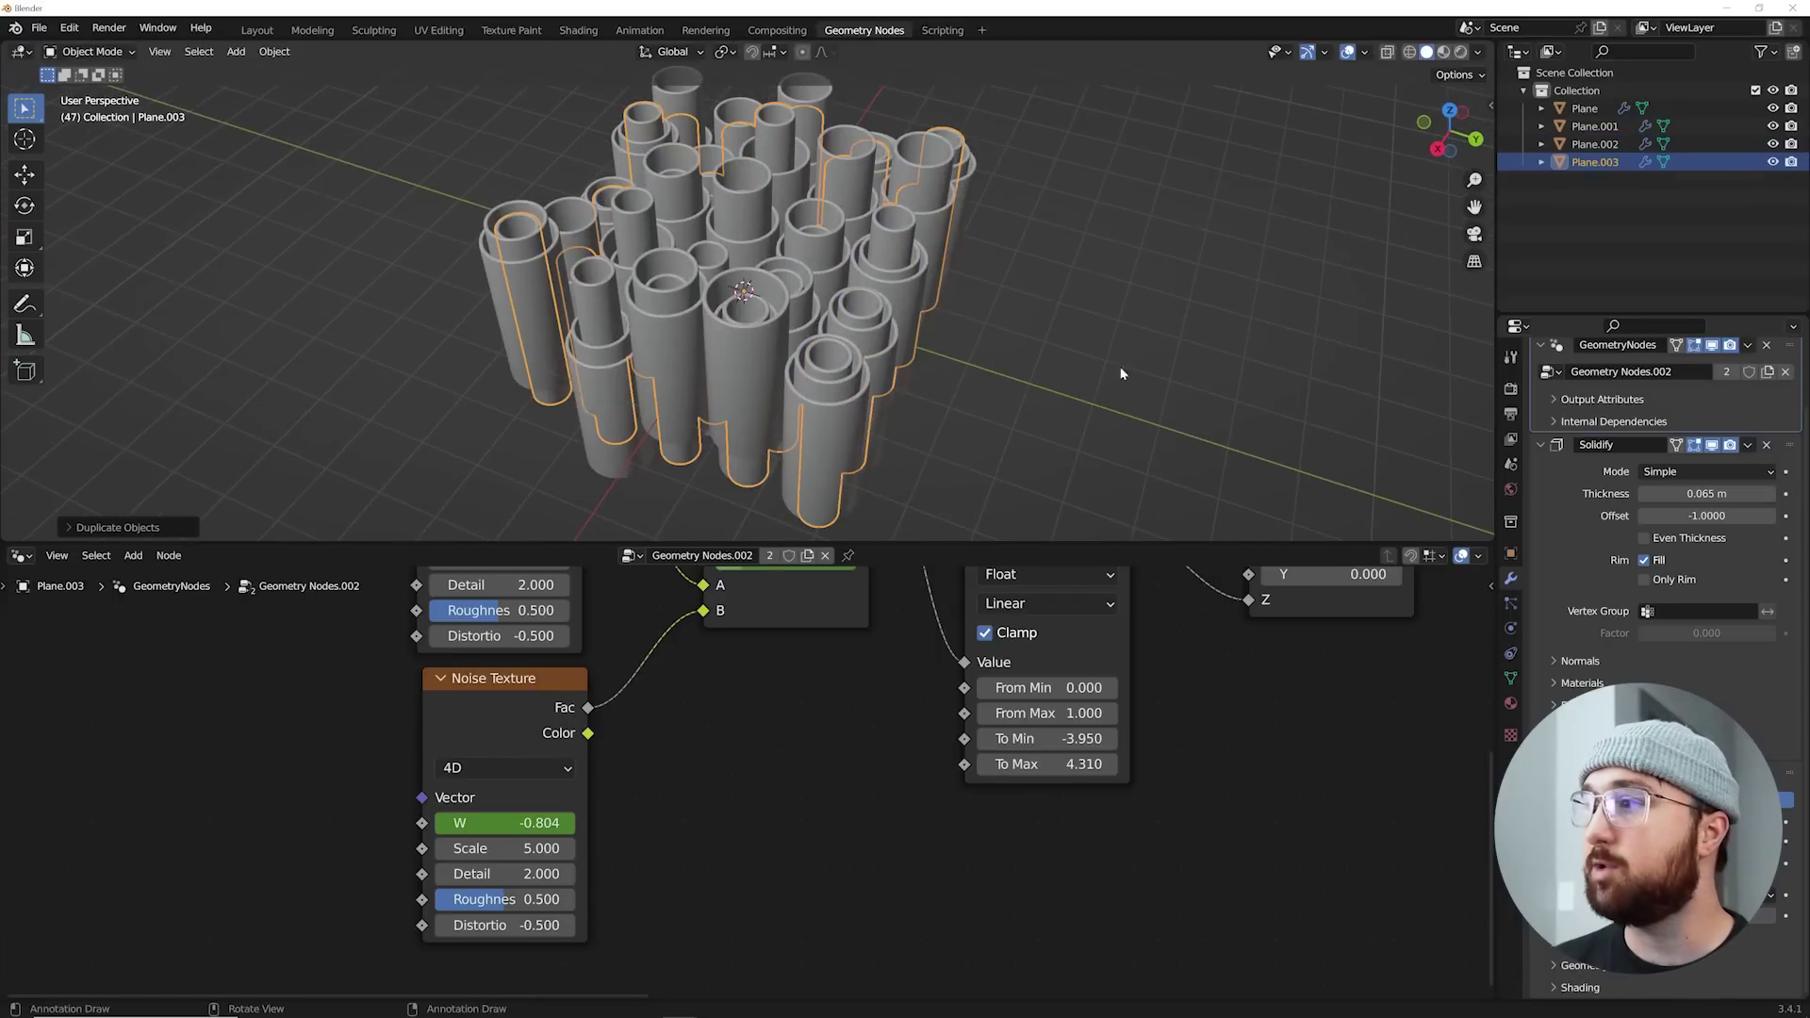
pyautogui.click(772, 557)
# Step: Set the third duplicate's Cylinder node to radius 0.19 m and depth 4.19 m
pyautogui.moveTo(1020, 649); pyautogui.dragTo(828, 715, button='middle')
pyautogui.moveTo(1294, 809); pyautogui.dragTo(856, 807, button='middle')
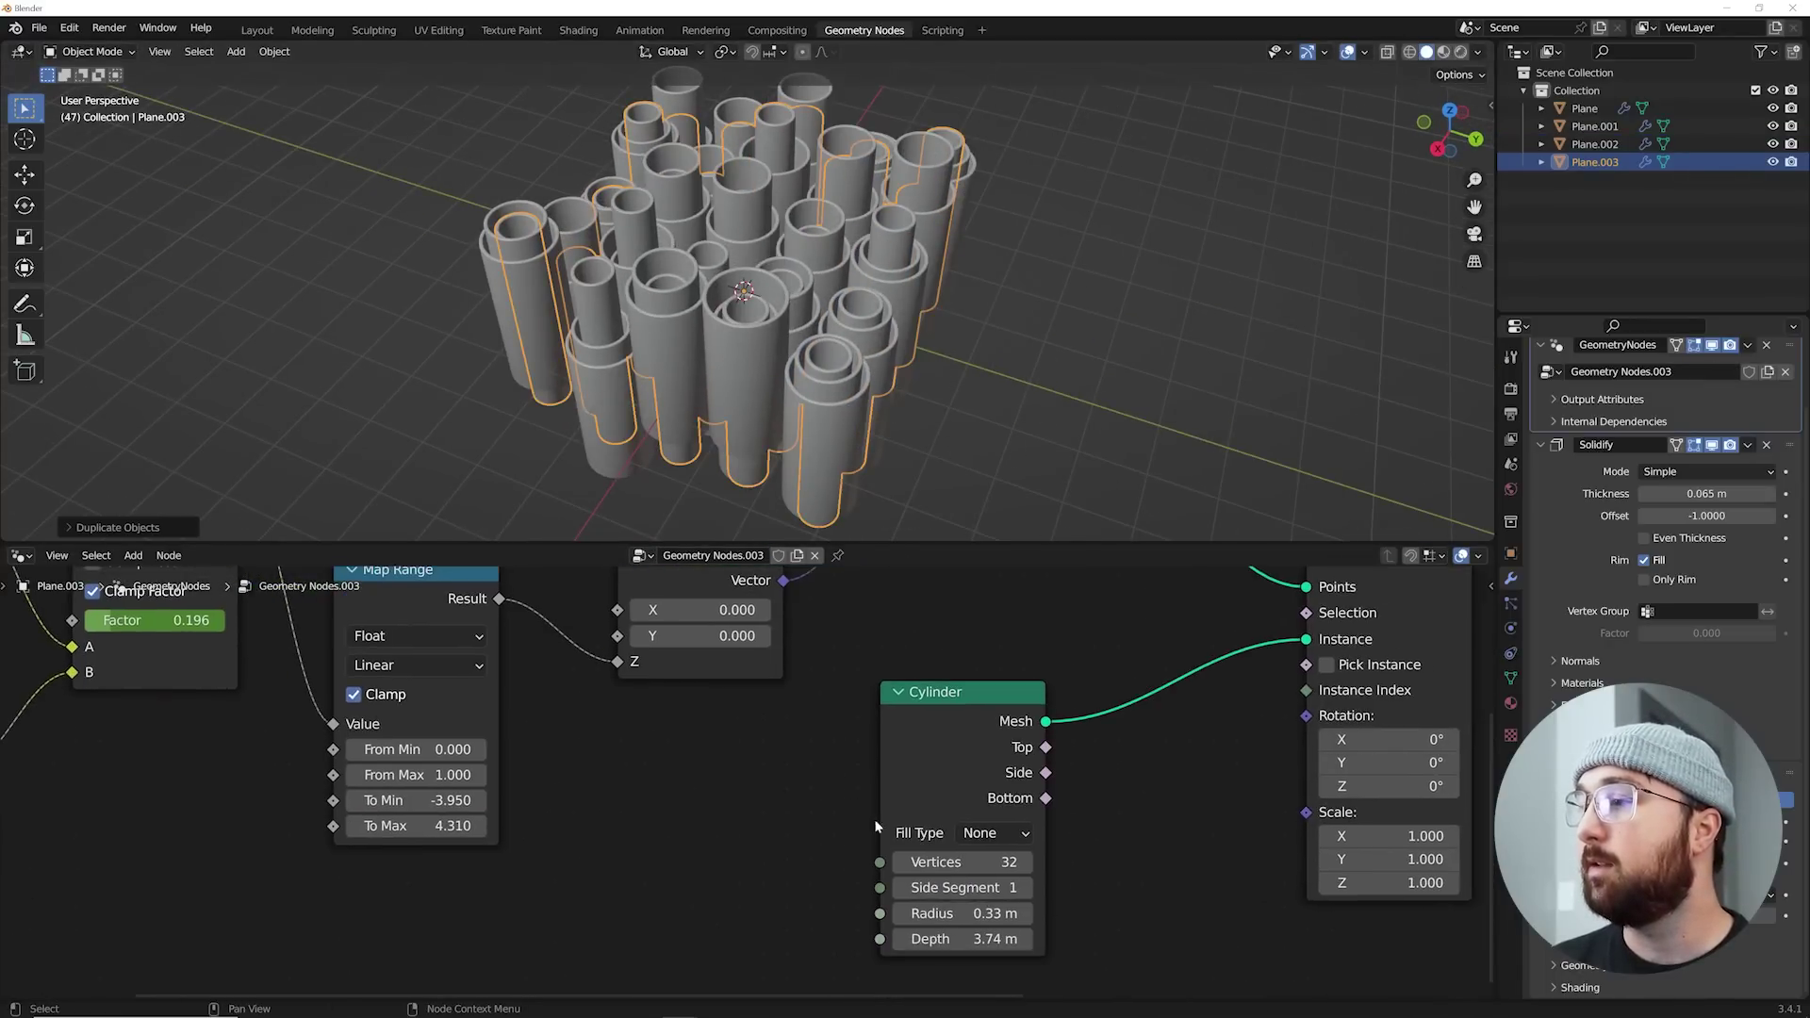
pyautogui.moveTo(971, 912); pyautogui.dragTo(1001, 939)
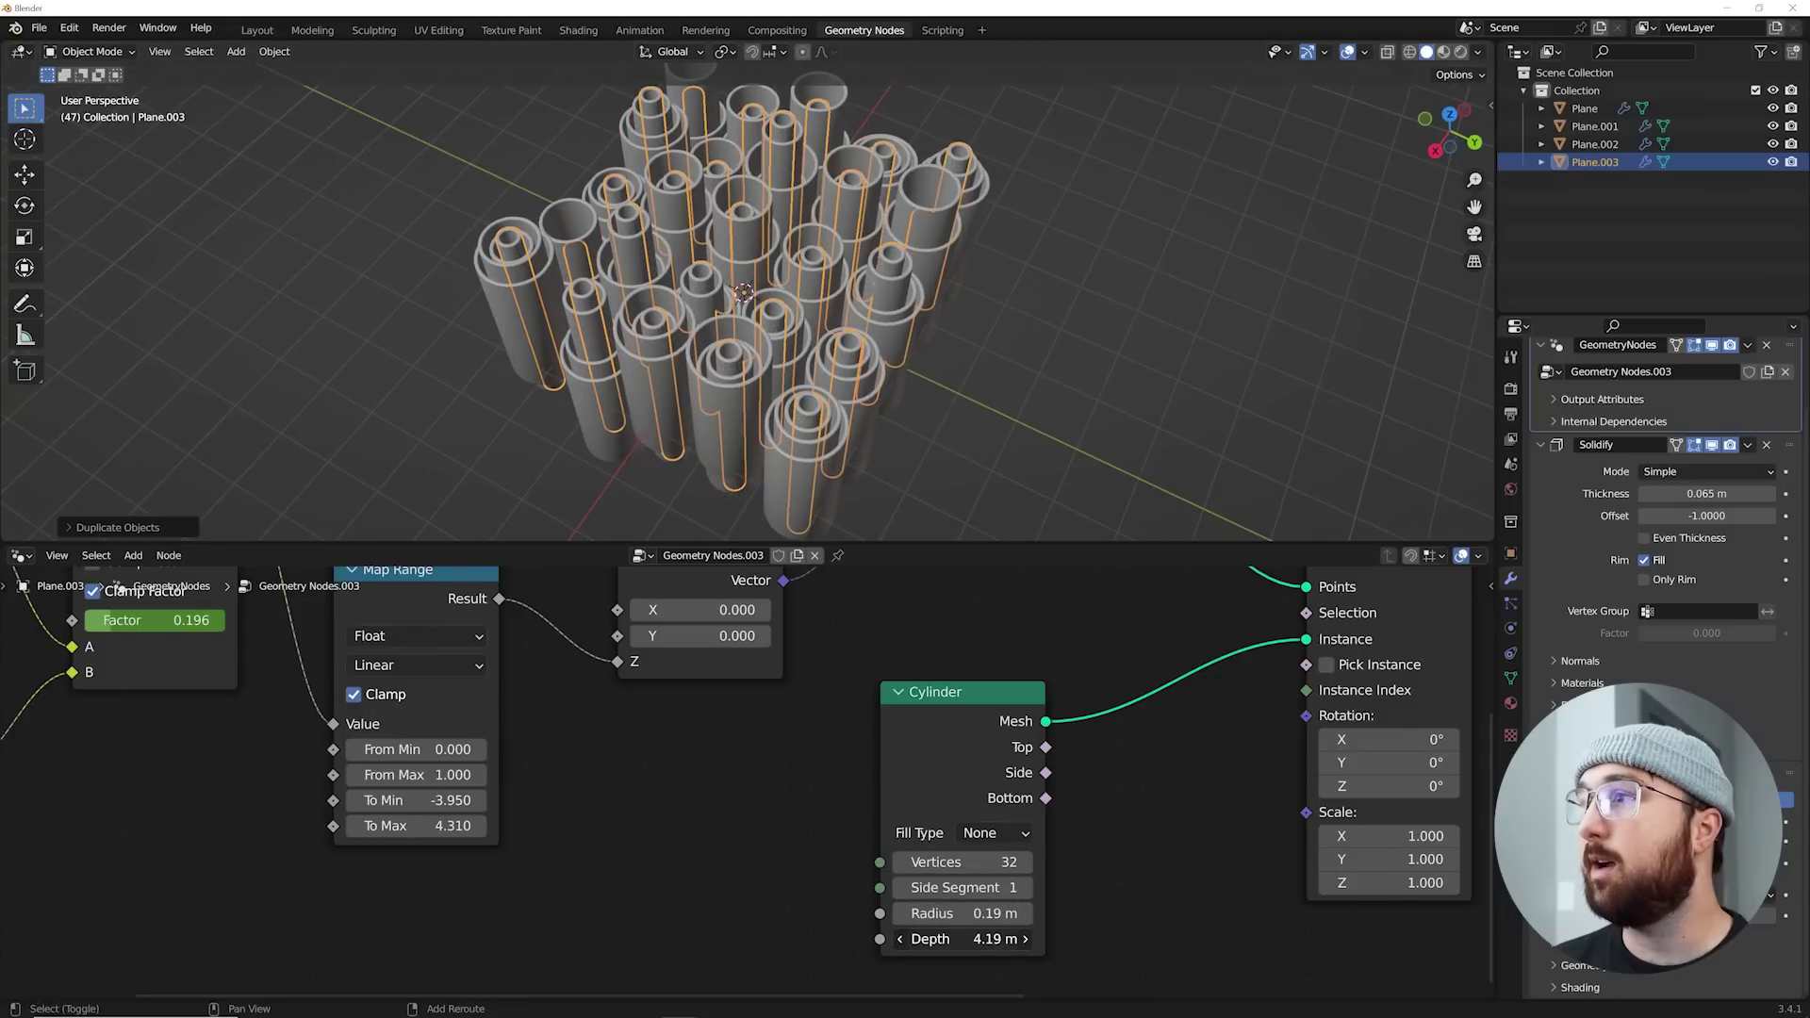
# Step: Set the Distortion of both Noise Texture nodes in the third duplicate's tree to -1
pyautogui.moveTo(951, 353); pyautogui.dragTo(980, 289, button='middle')
pyautogui.moveTo(605, 684); pyautogui.dragTo(1233, 578, button='middle')
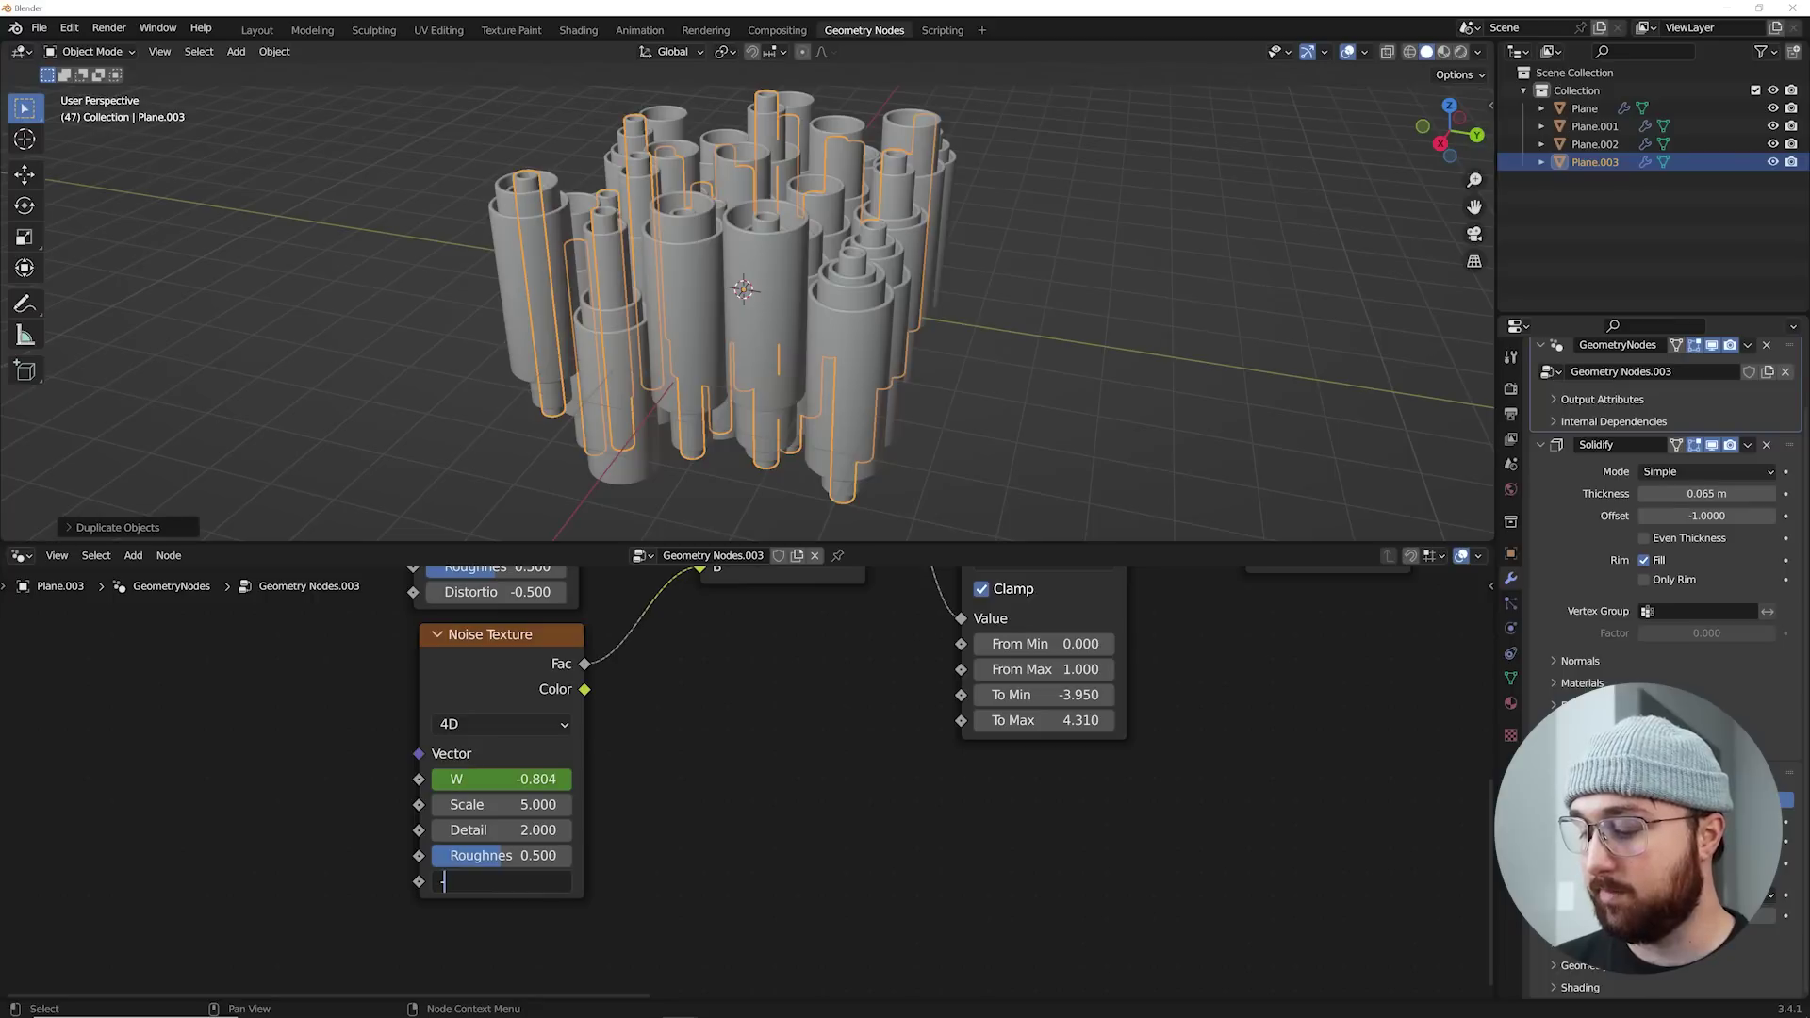
pyautogui.press('Return')
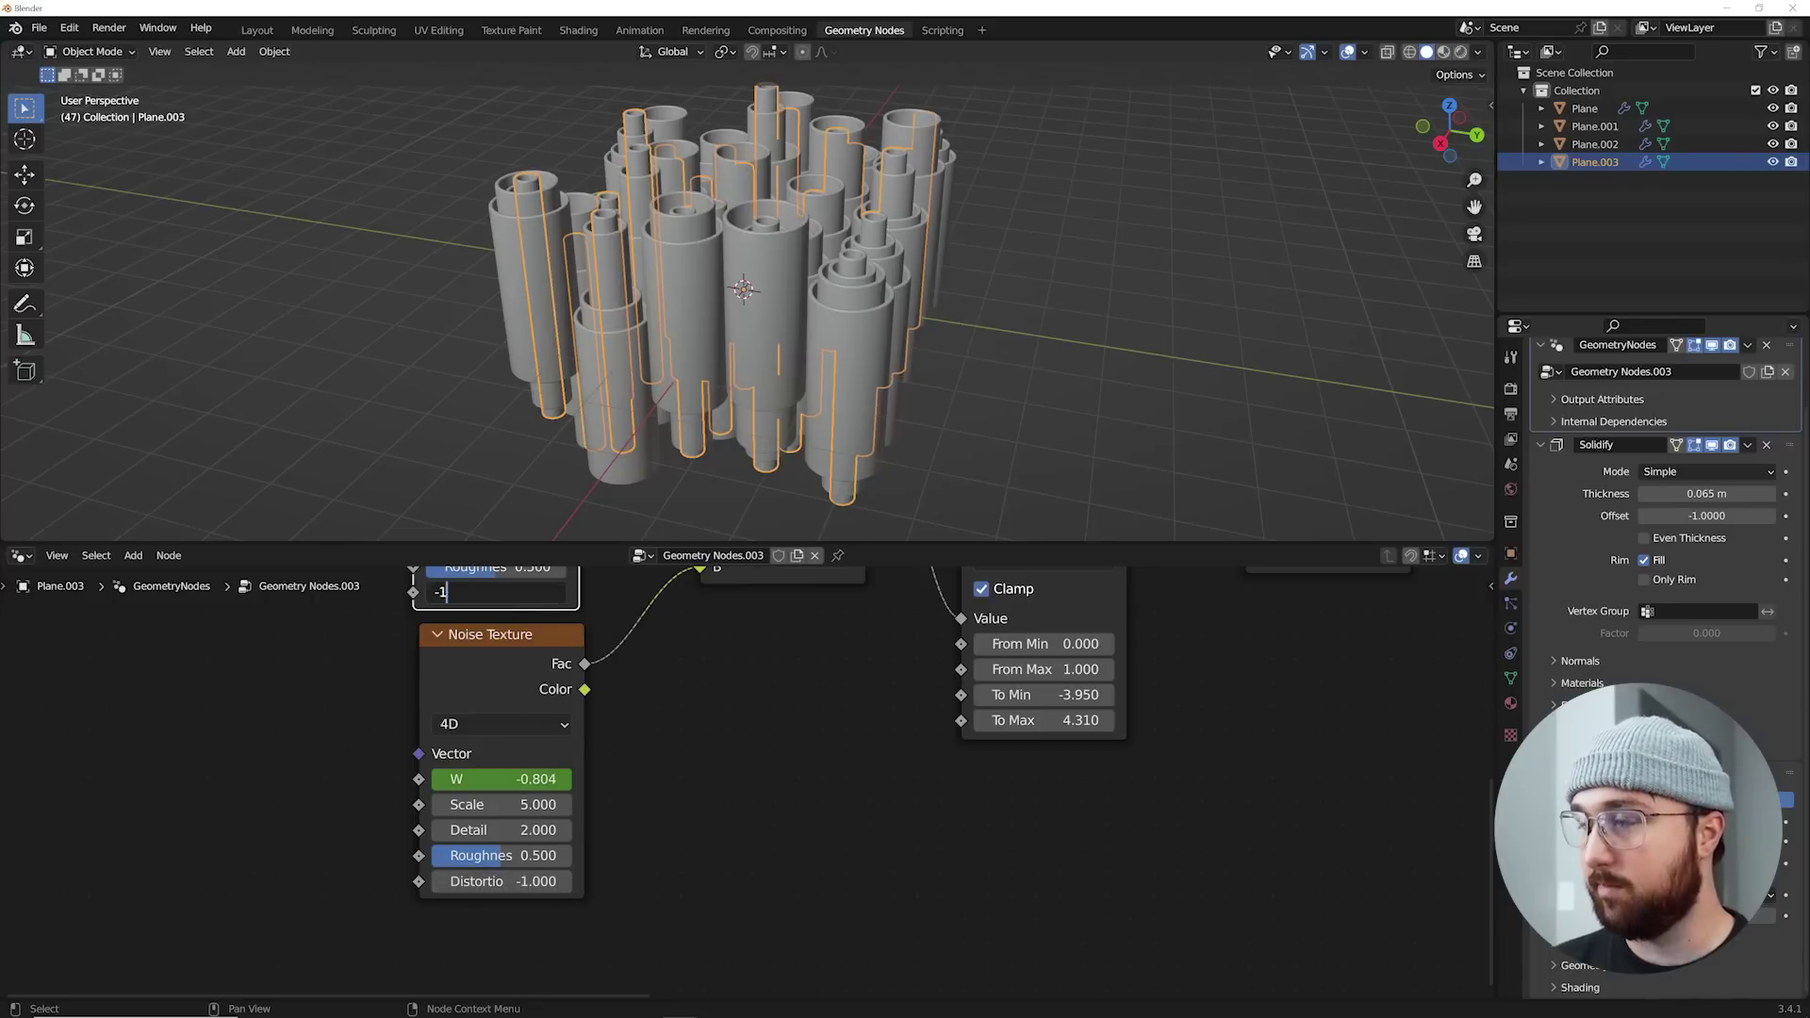
pyautogui.press('Return')
# Step: Play back the animation of all four nested cylinder sets, continuing in the Layout workspace
pyautogui.press('space')
pyautogui.click(963, 223)
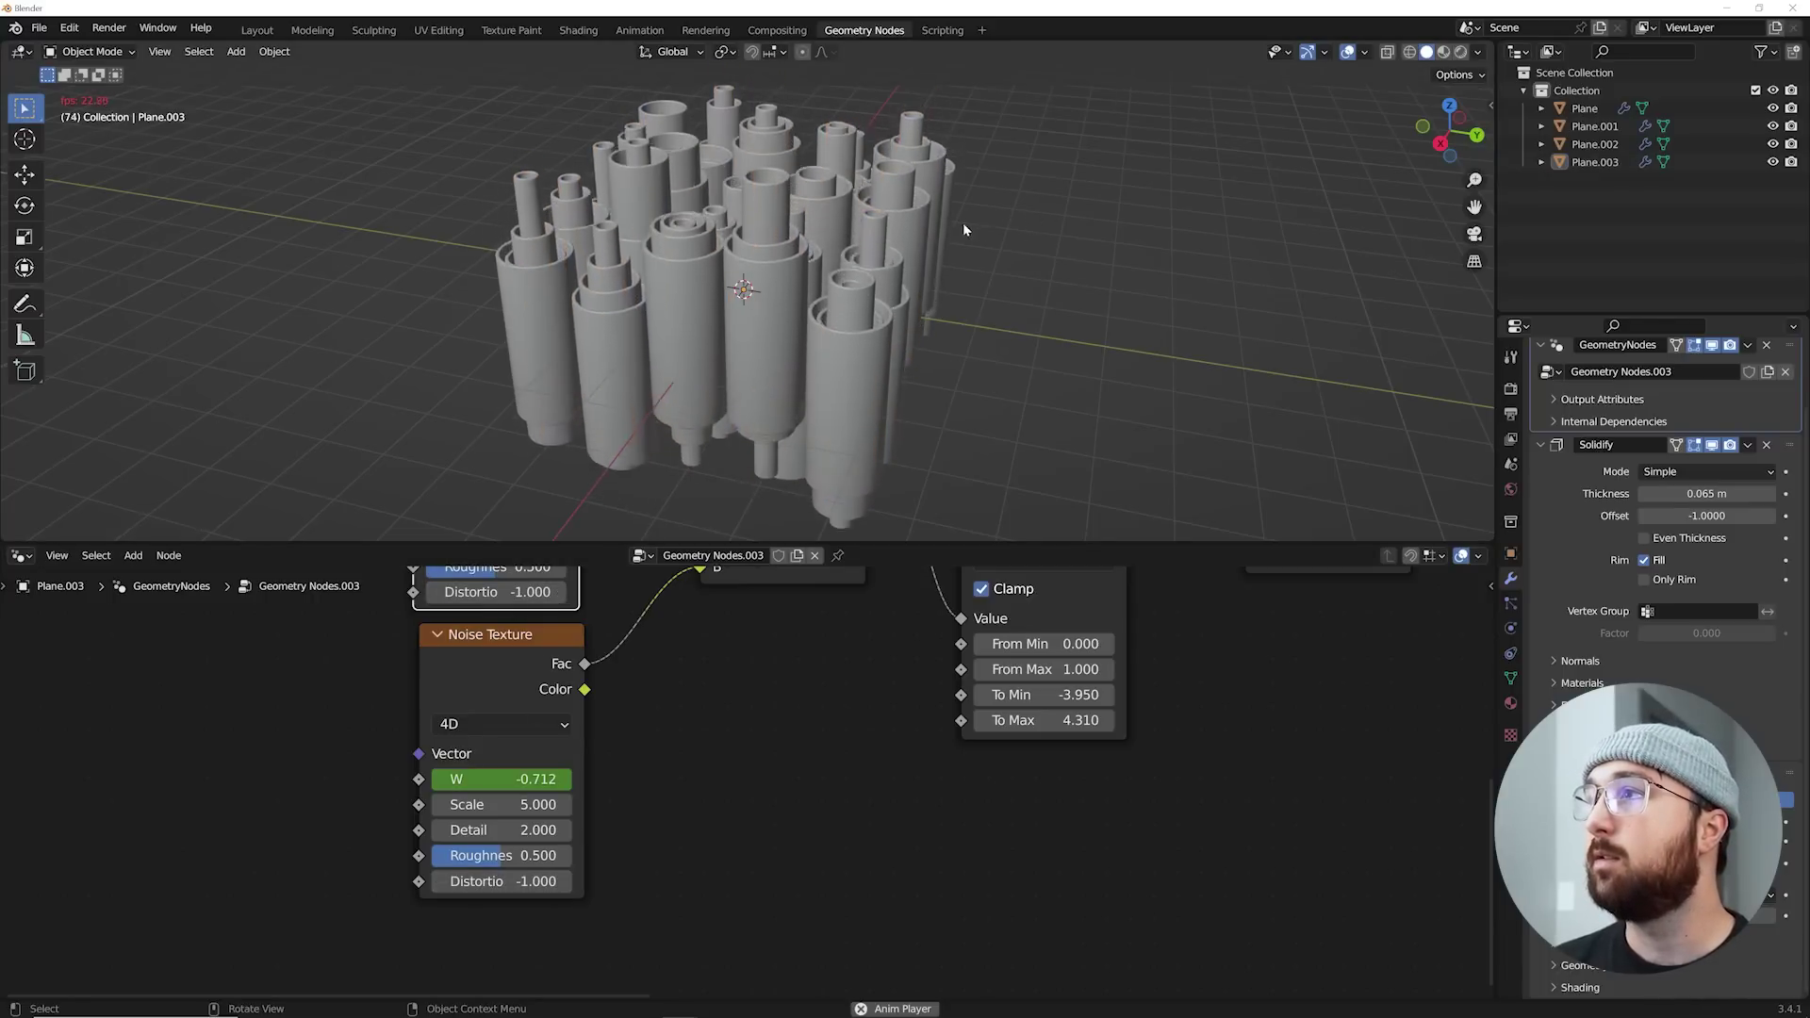
pyautogui.moveTo(946, 241)
pyautogui.mouseDown(button='middle')
pyautogui.moveTo(953, 282)
pyautogui.moveTo(941, 226)
pyautogui.mouseUp(button='middle')
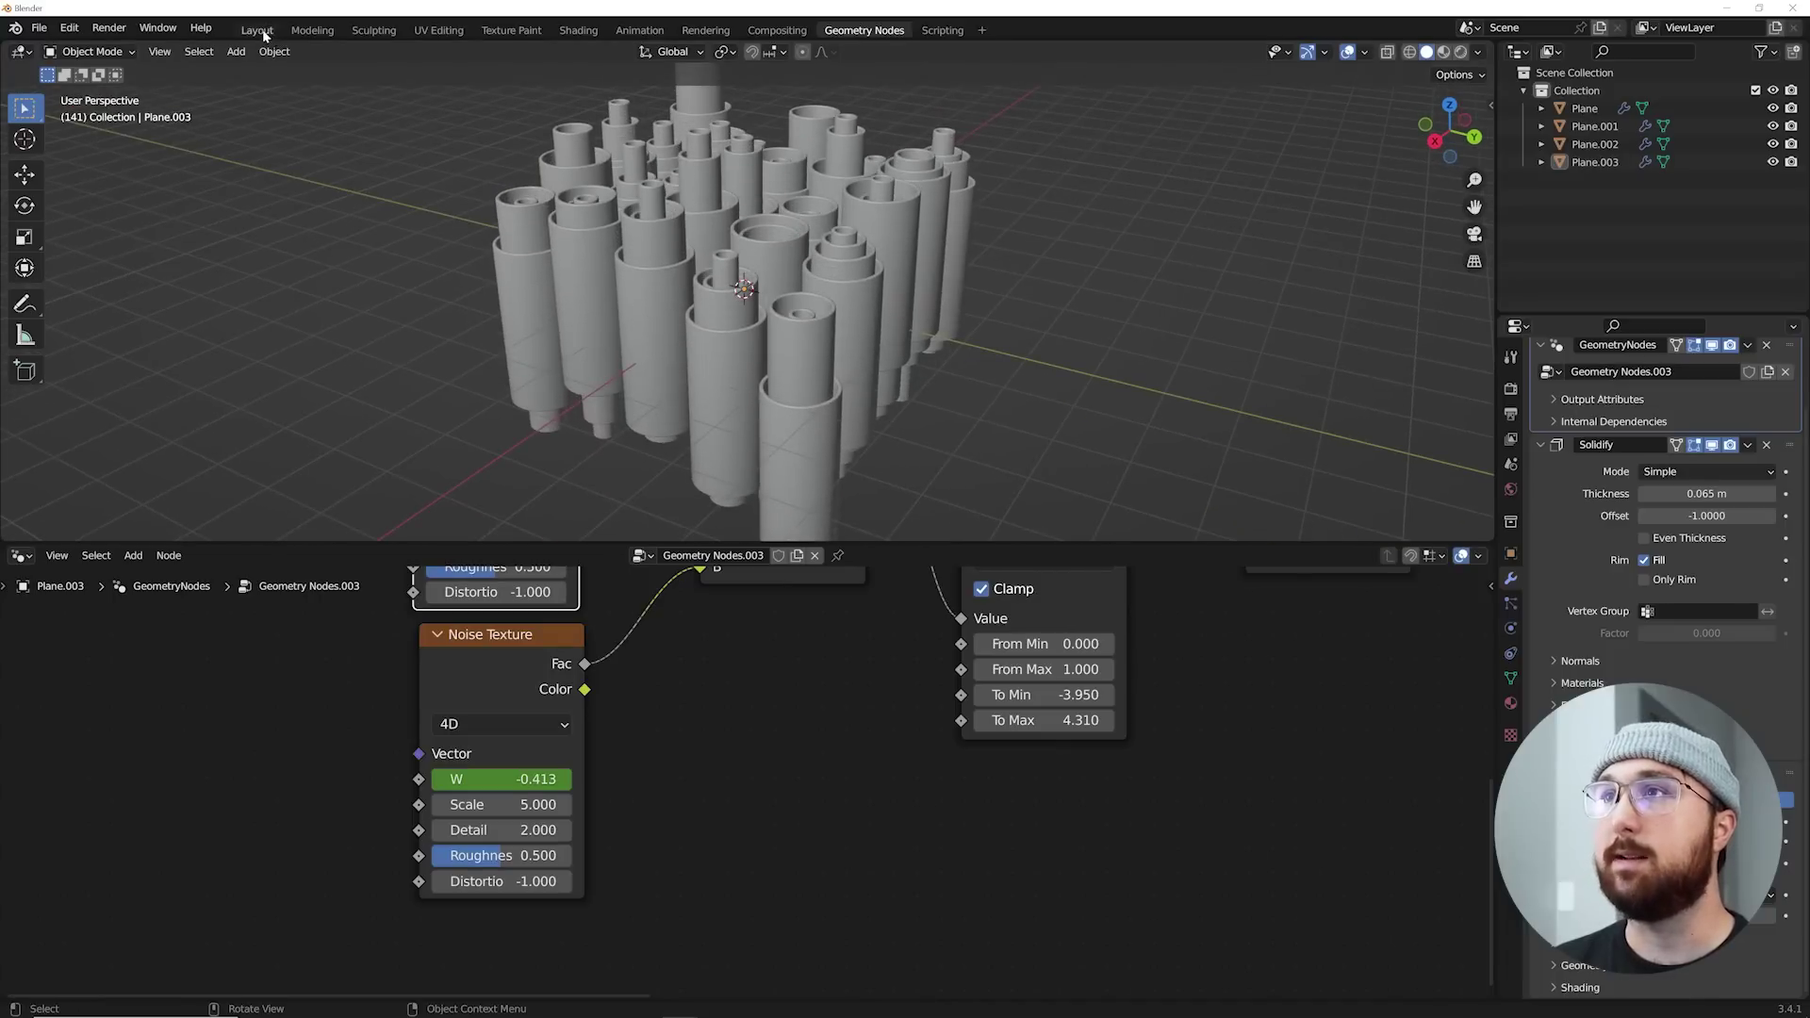
pyautogui.click(256, 29)
pyautogui.scroll(-5, 822, 250)
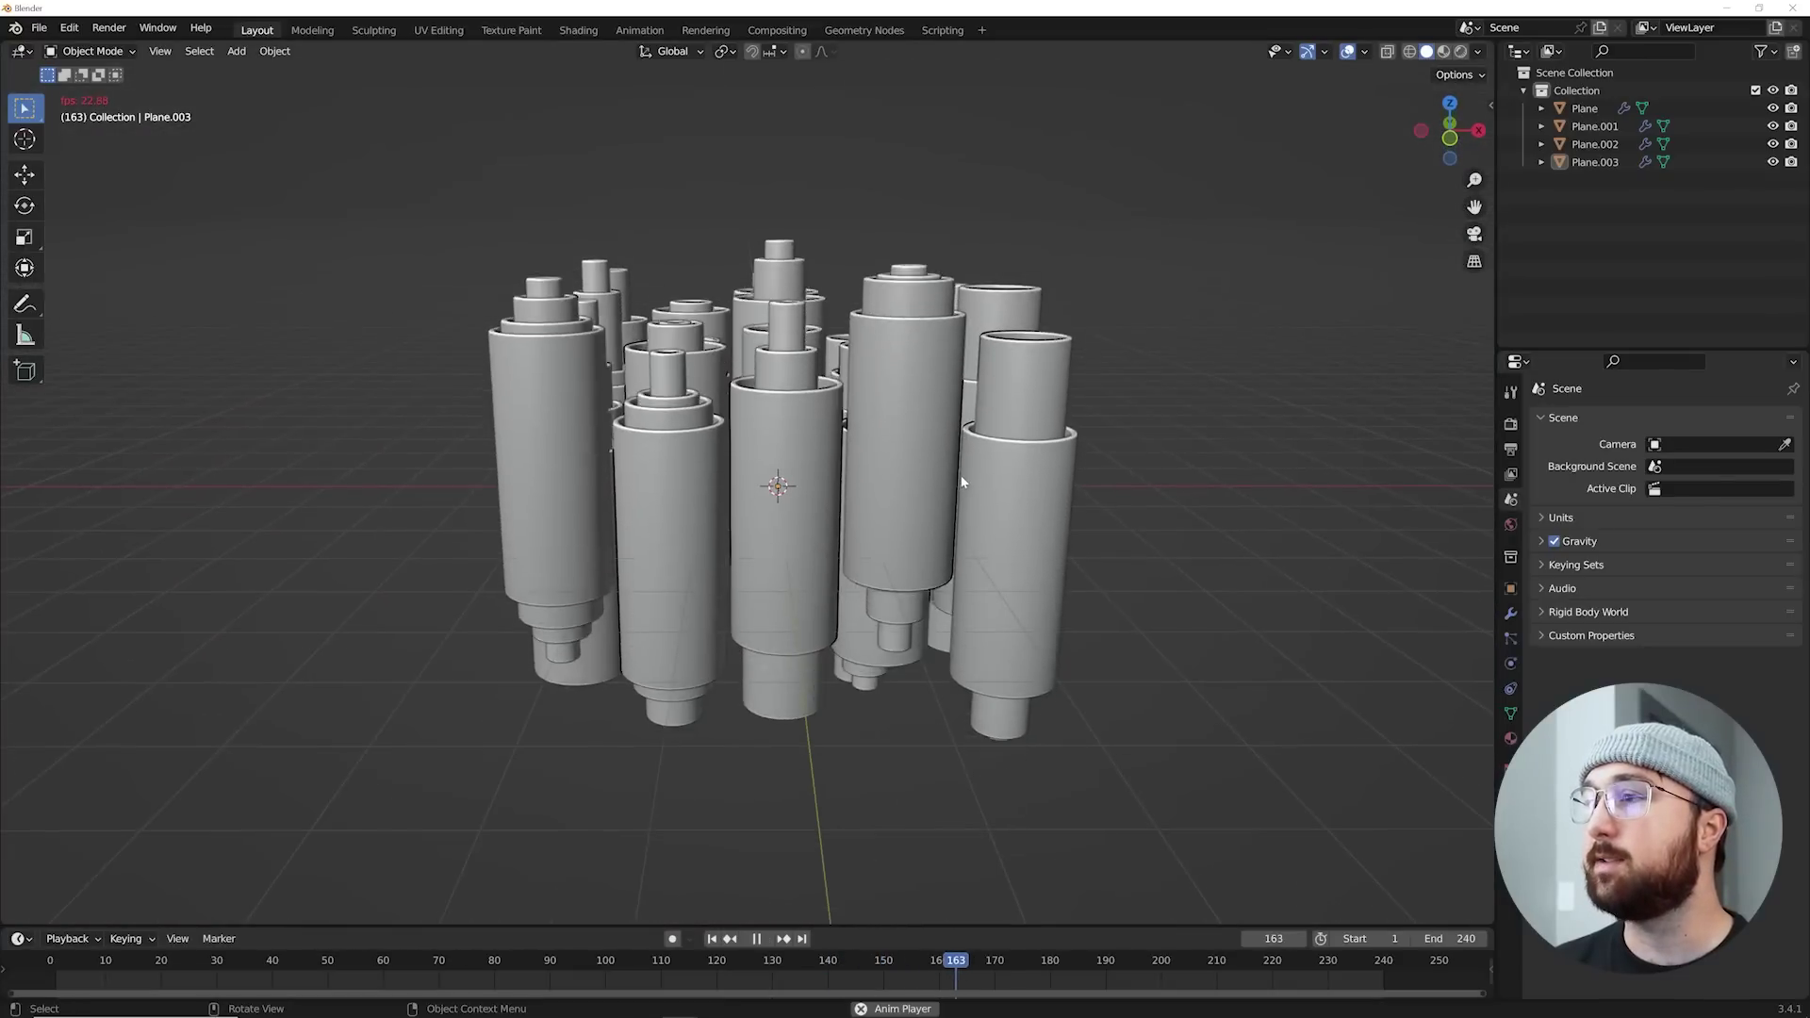
pyautogui.press('space')
pyautogui.moveTo(965, 471); pyautogui.dragTo(807, 463, button='middle')
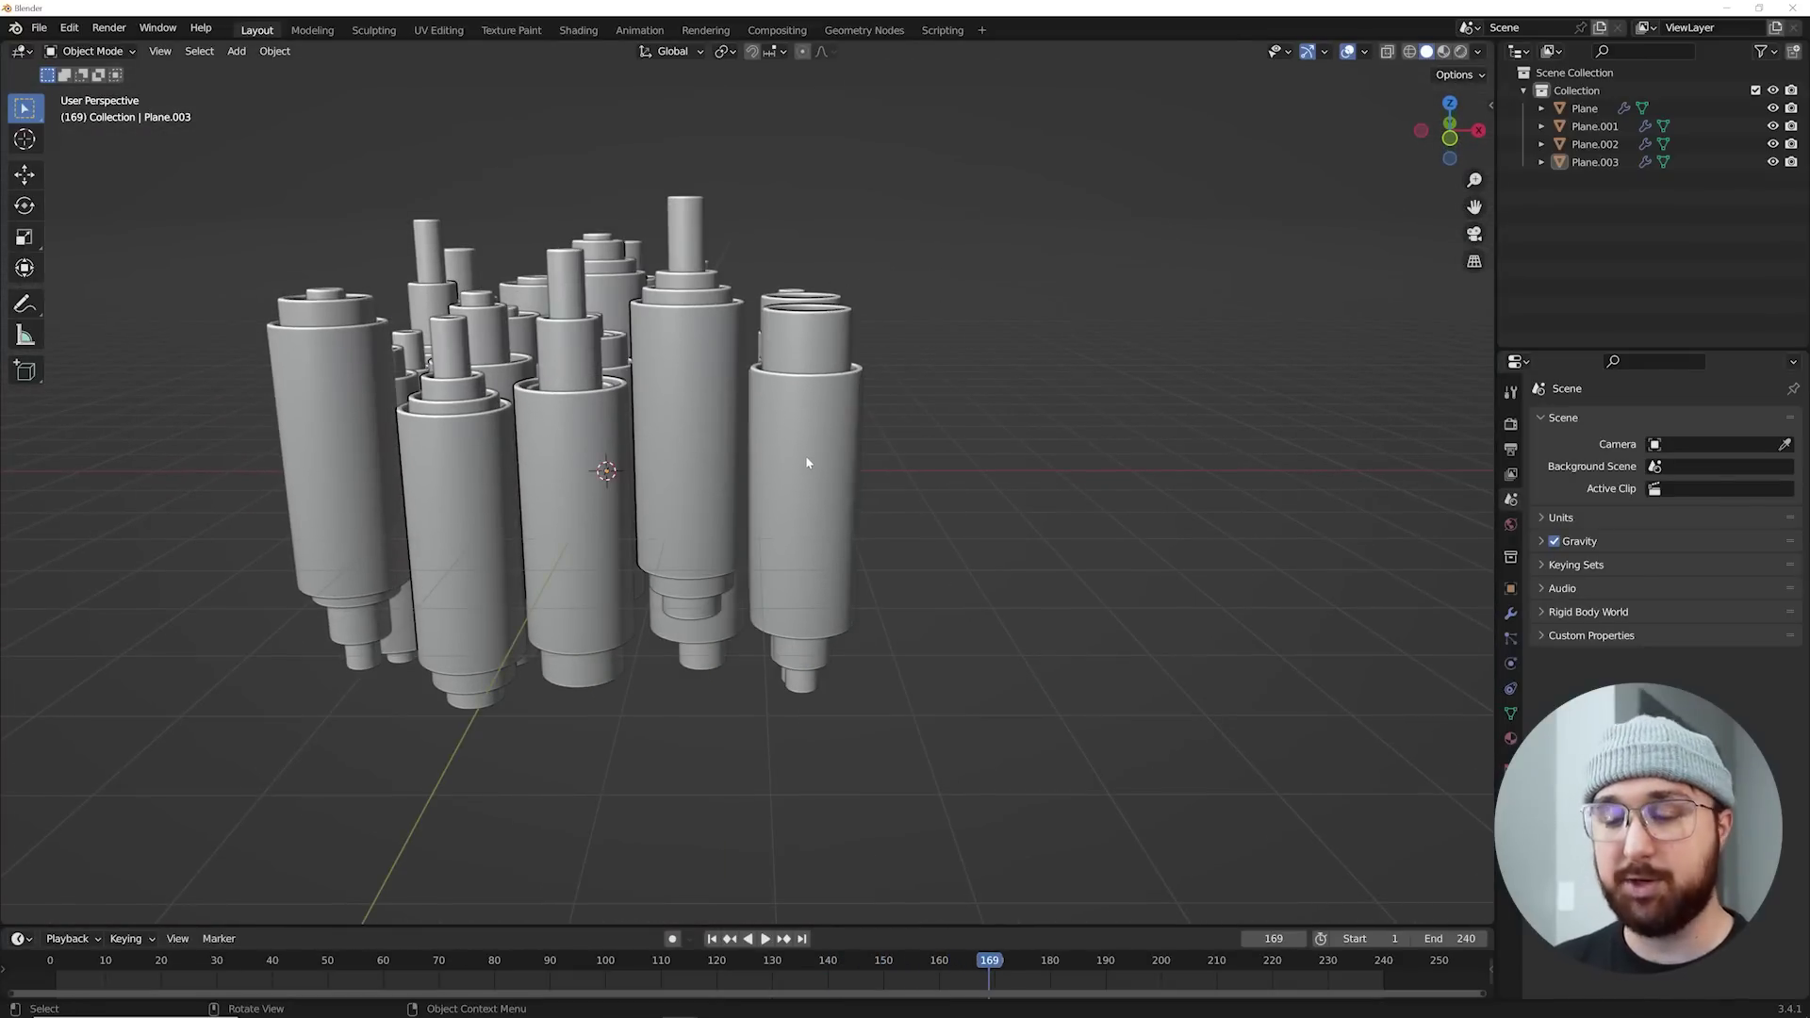
# Step: Add a plane scaled up well beyond the cylinders' footprint at the origin and hide it in the viewport
pyautogui.hotkey('shift', 'a')
pyautogui.moveTo(754, 88)
pyautogui.click(938, 95)
pyautogui.scroll(-4, 939, 97)
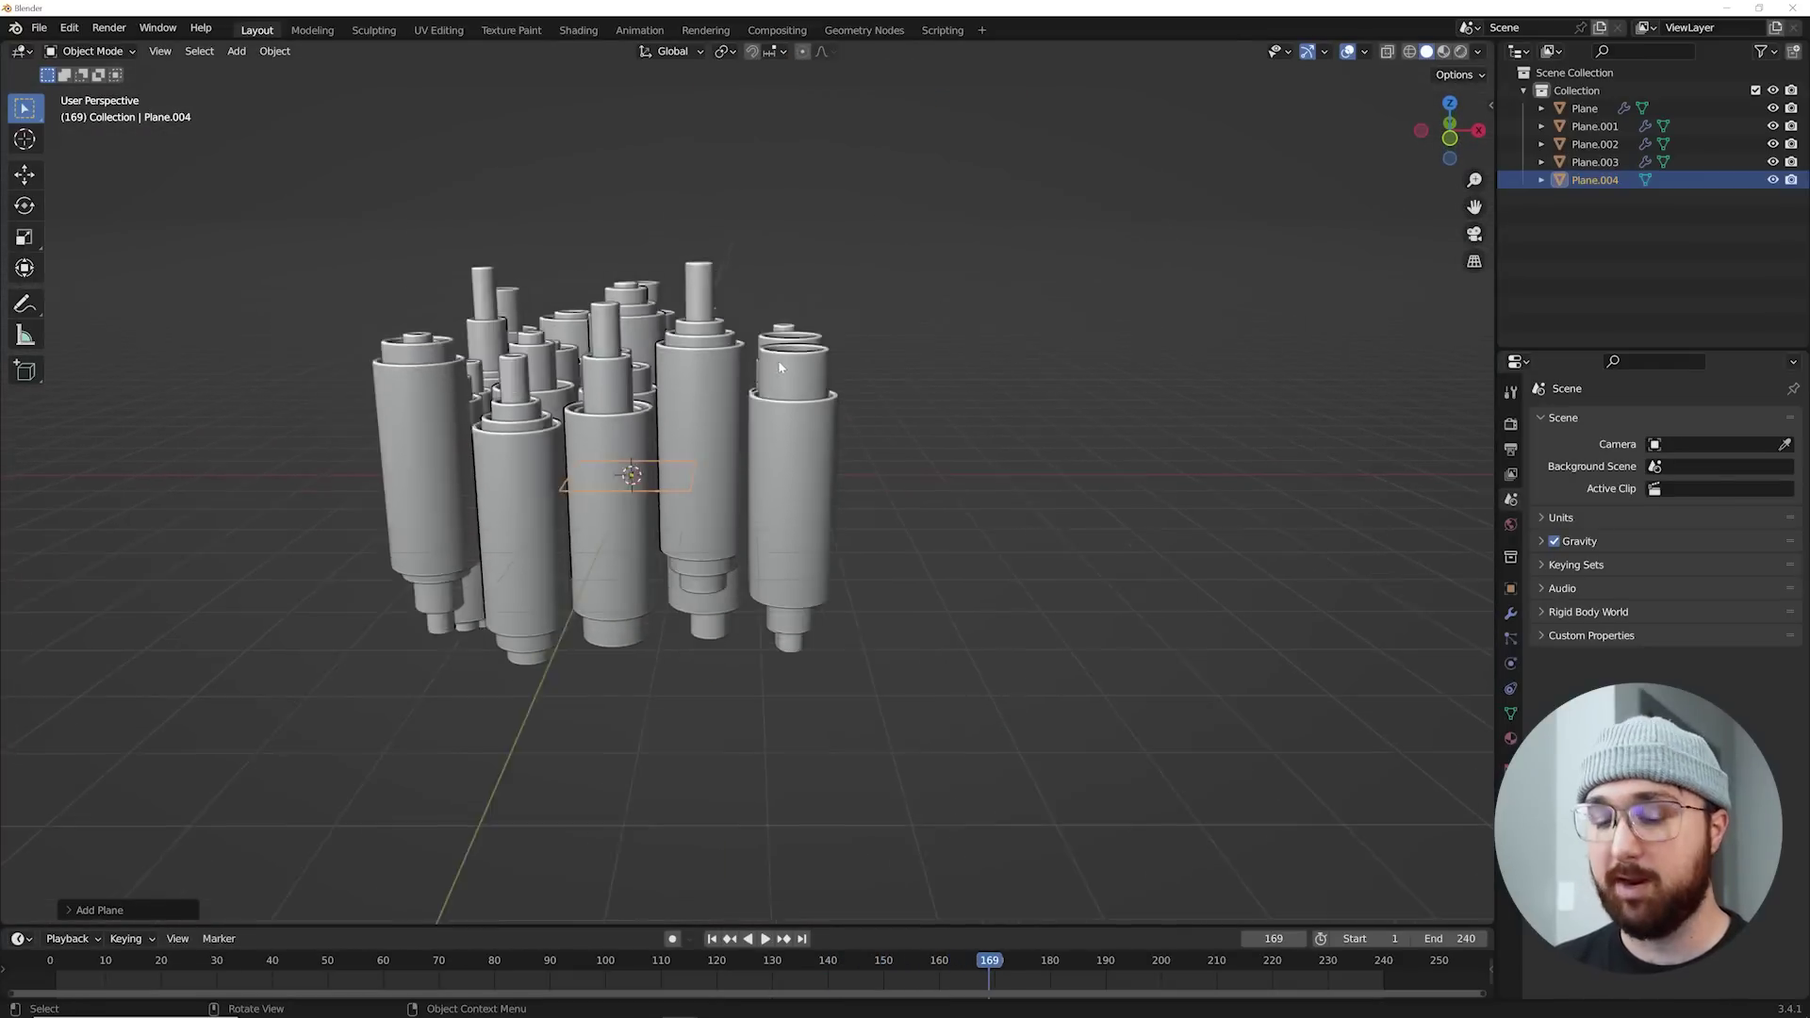
pyautogui.press('s')
pyautogui.click(964, 439)
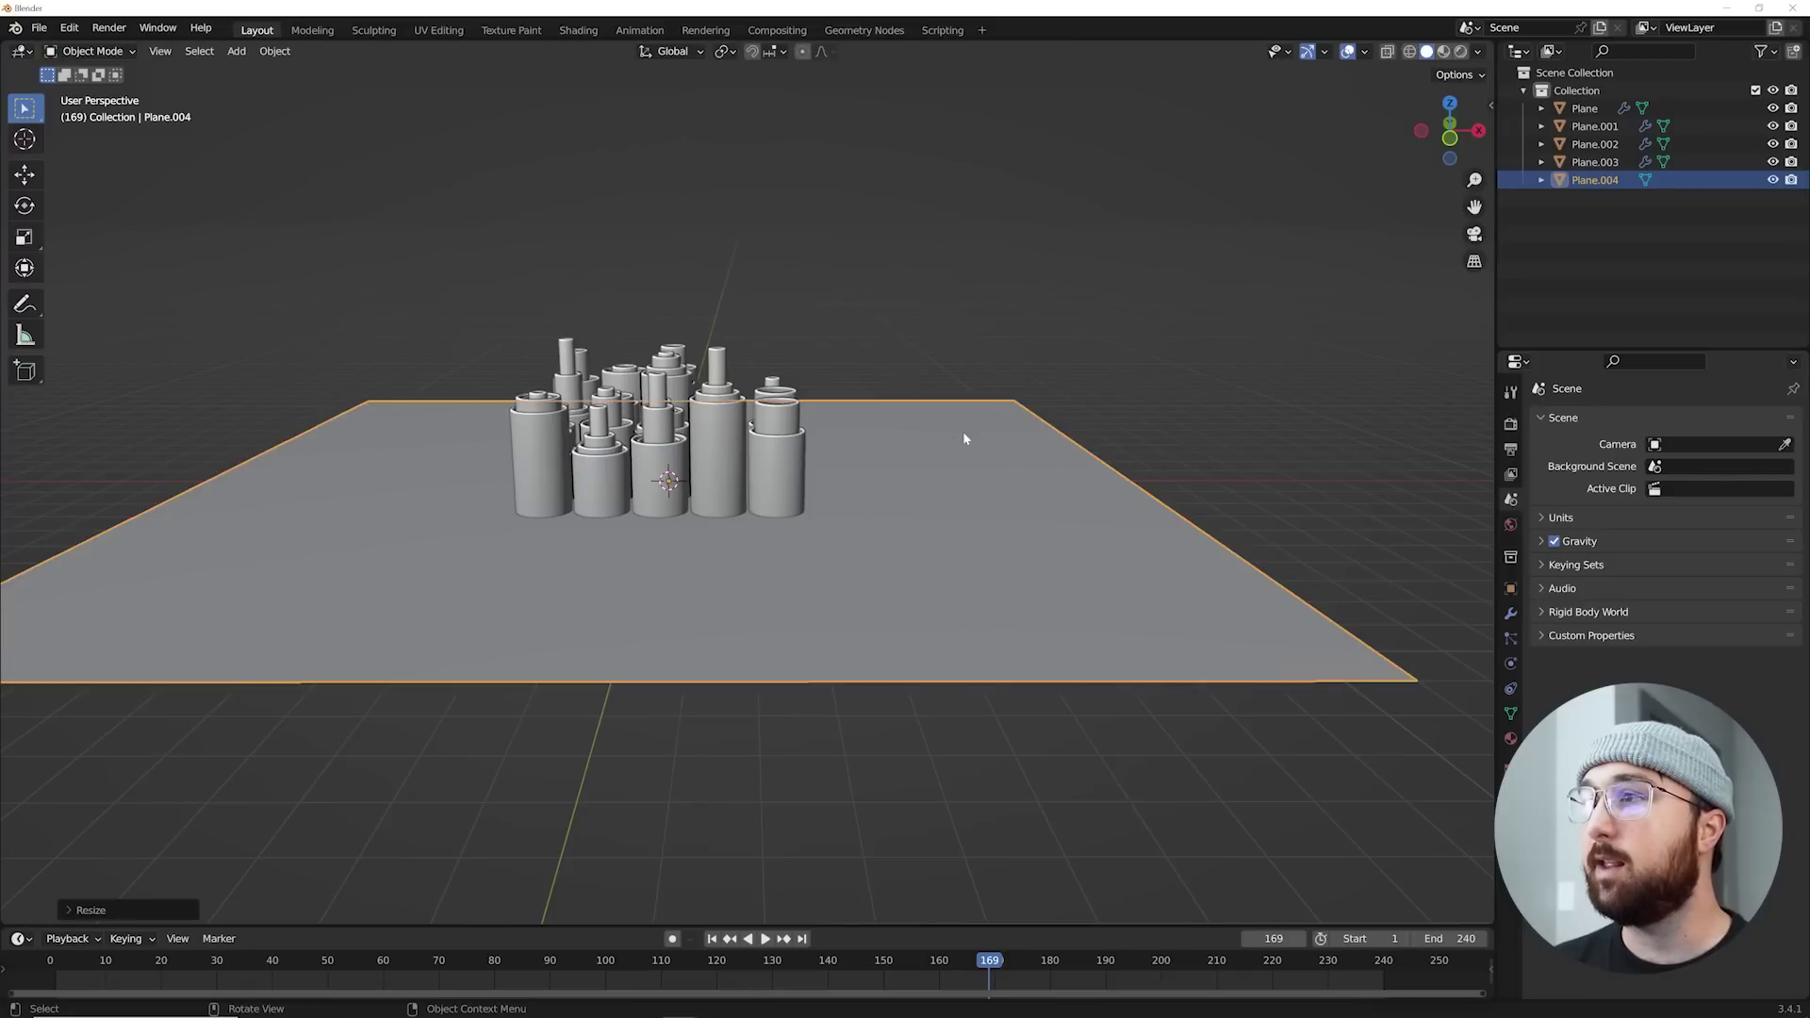
pyautogui.press('h')
# Step: Add a Plain Axes empty at the origin between the cylinders, working from the front view
pyautogui.scroll(5, 830, 462)
pyautogui.press('`')
pyautogui.click(604, 396)
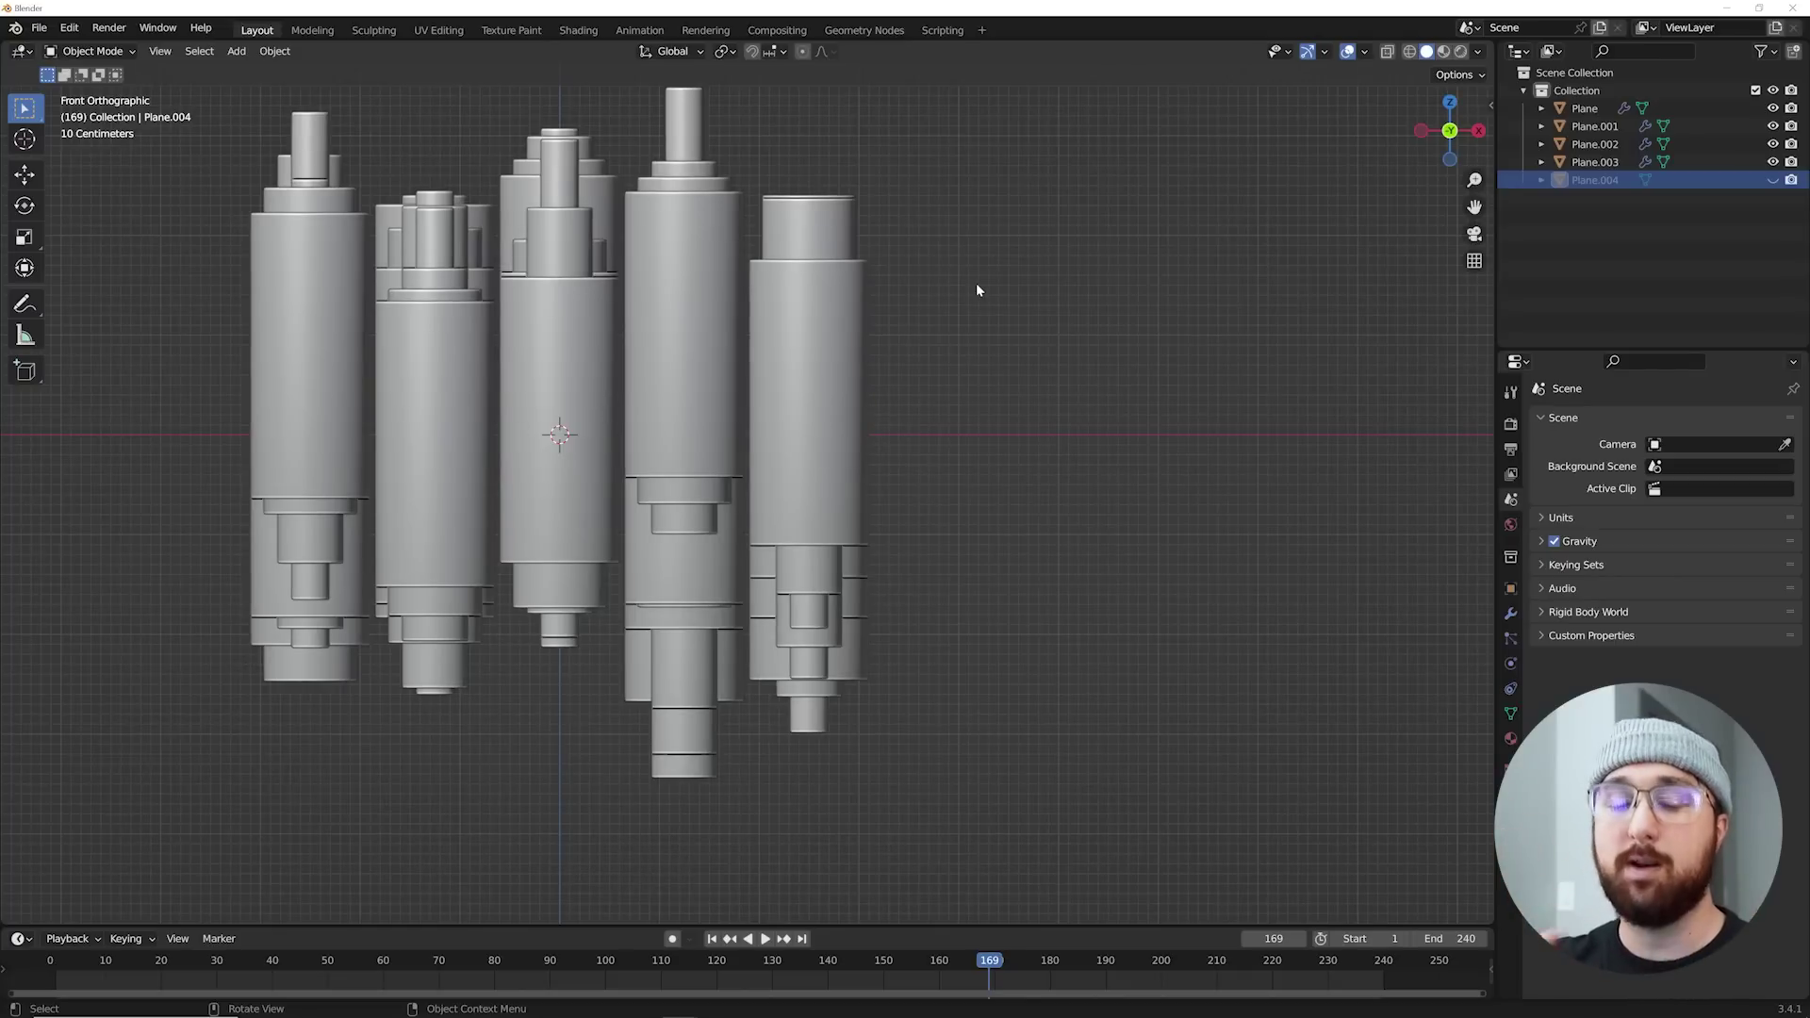
pyautogui.hotkey('shift', 'a')
pyautogui.moveTo(977, 287)
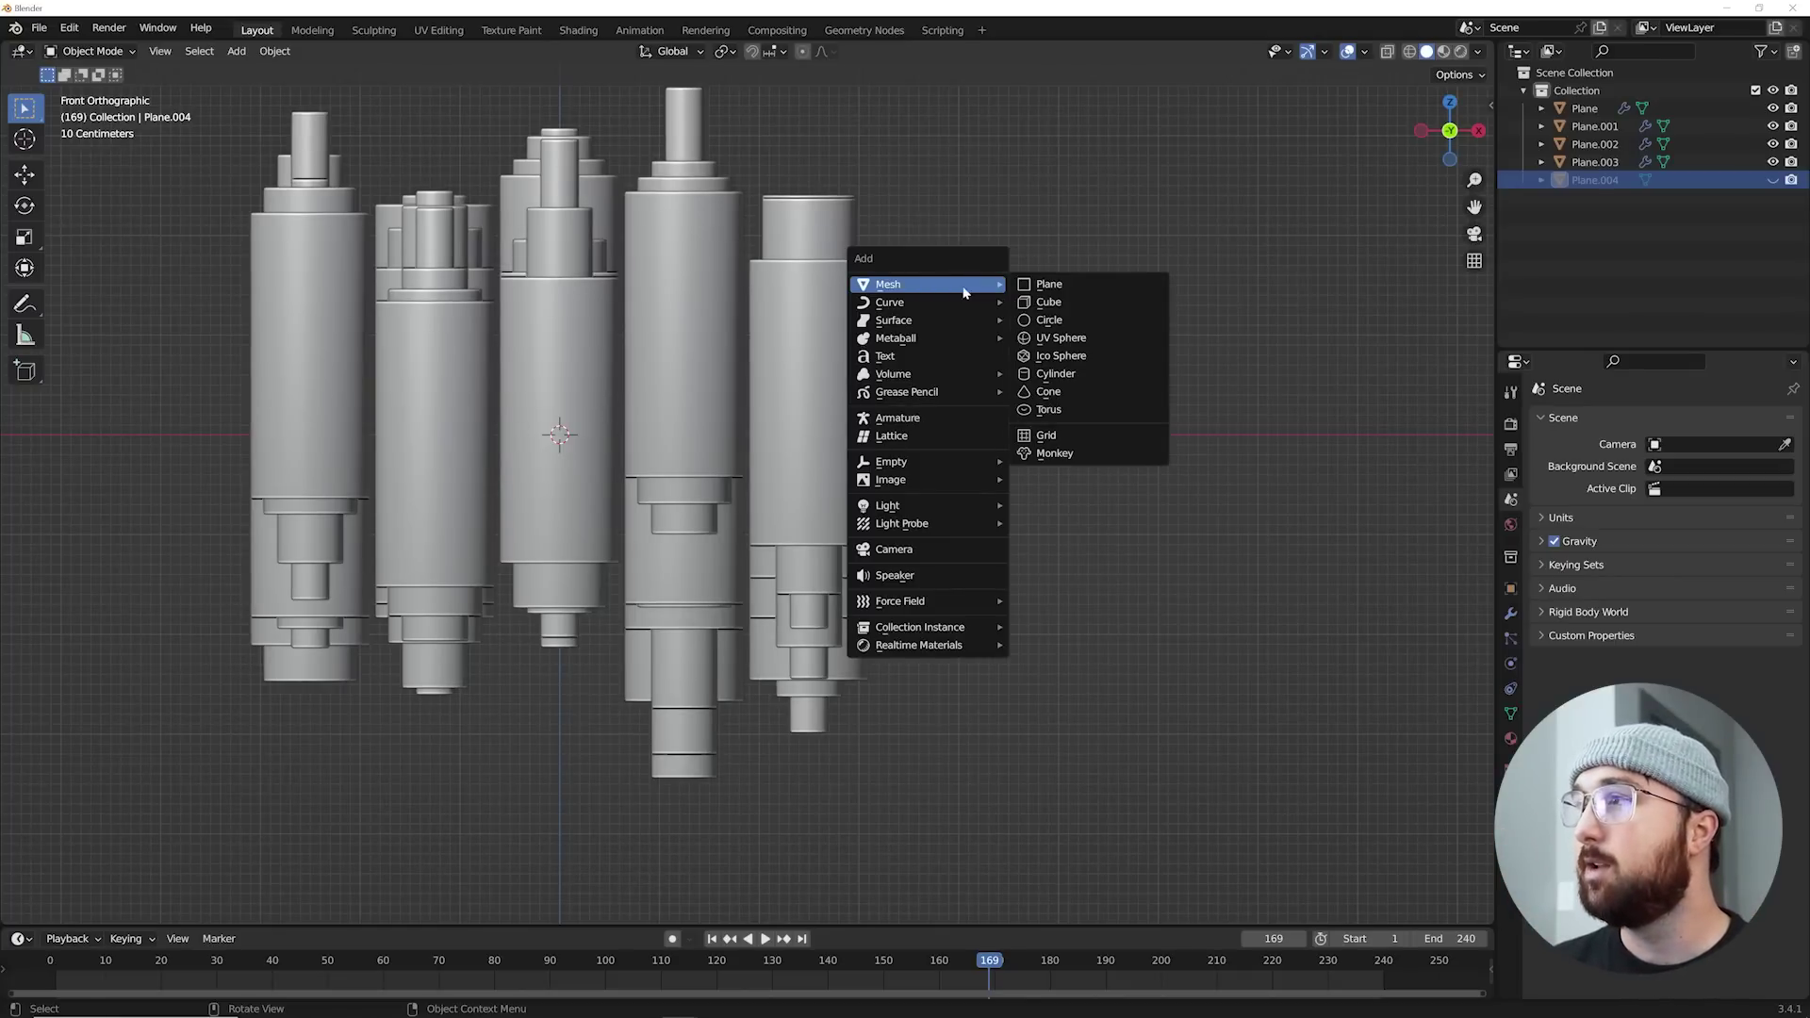
pyautogui.hotkey('shift', 'a')
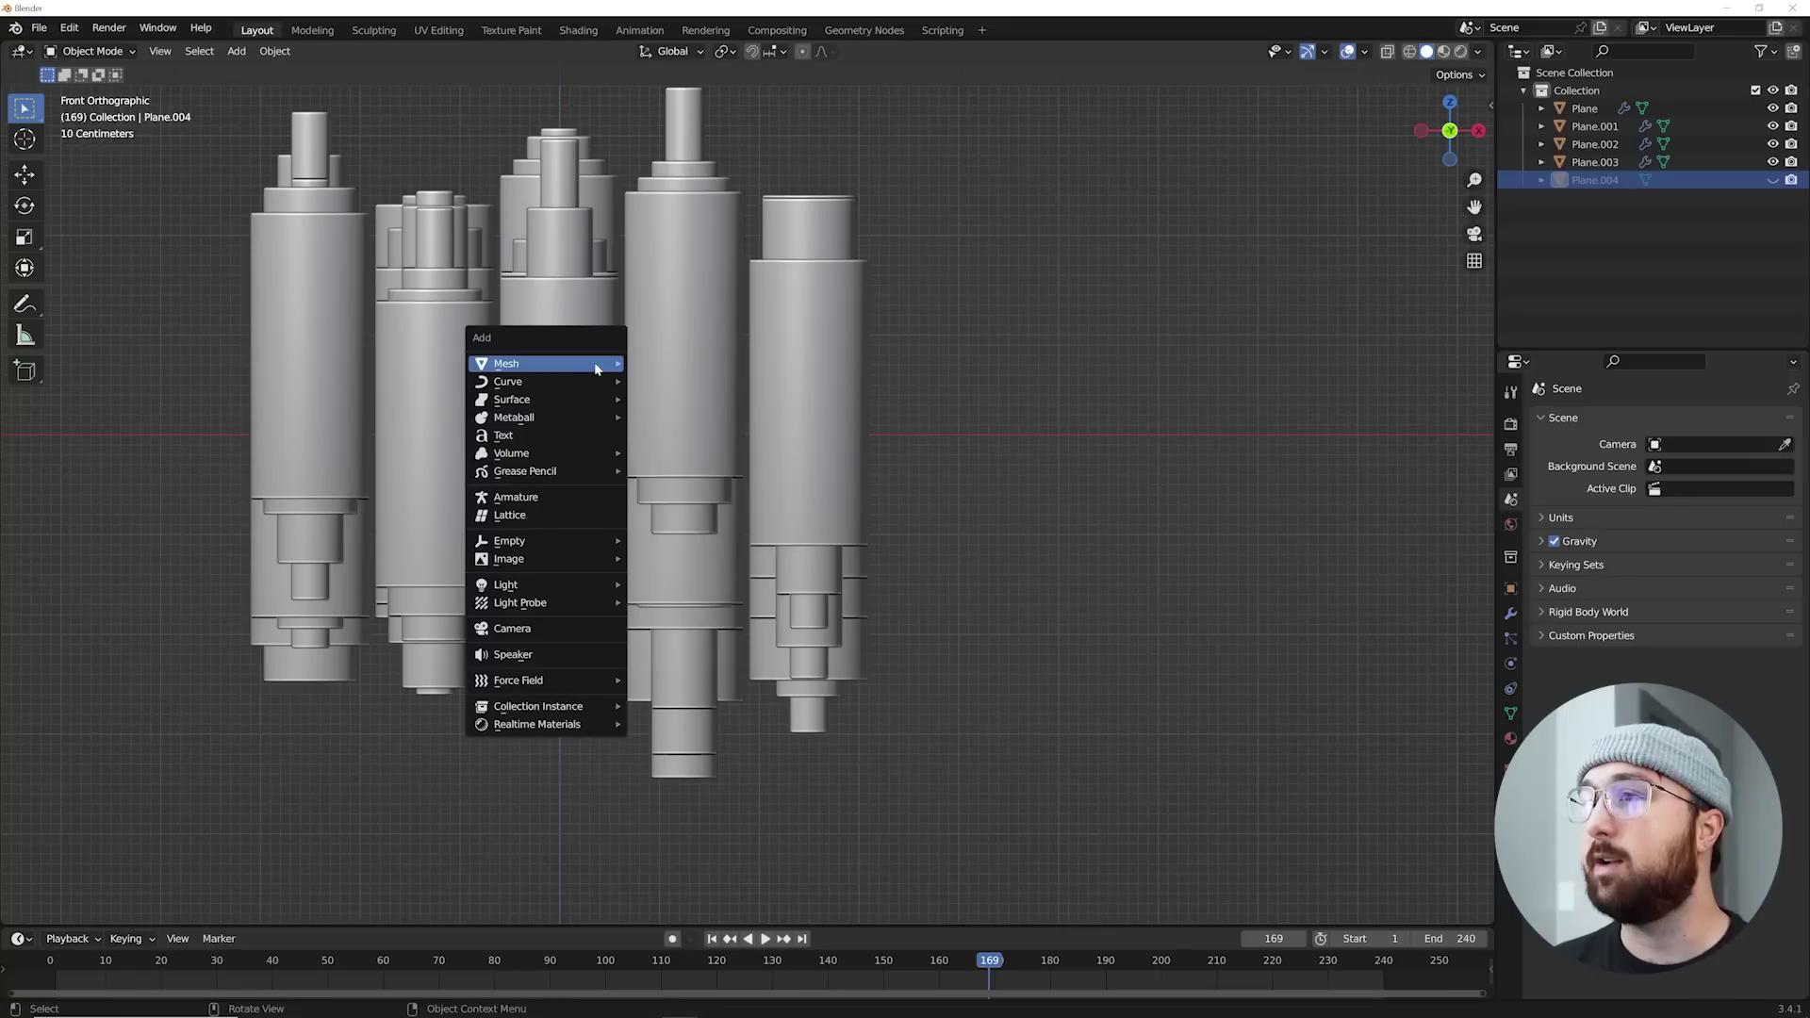
pyautogui.moveTo(527, 545)
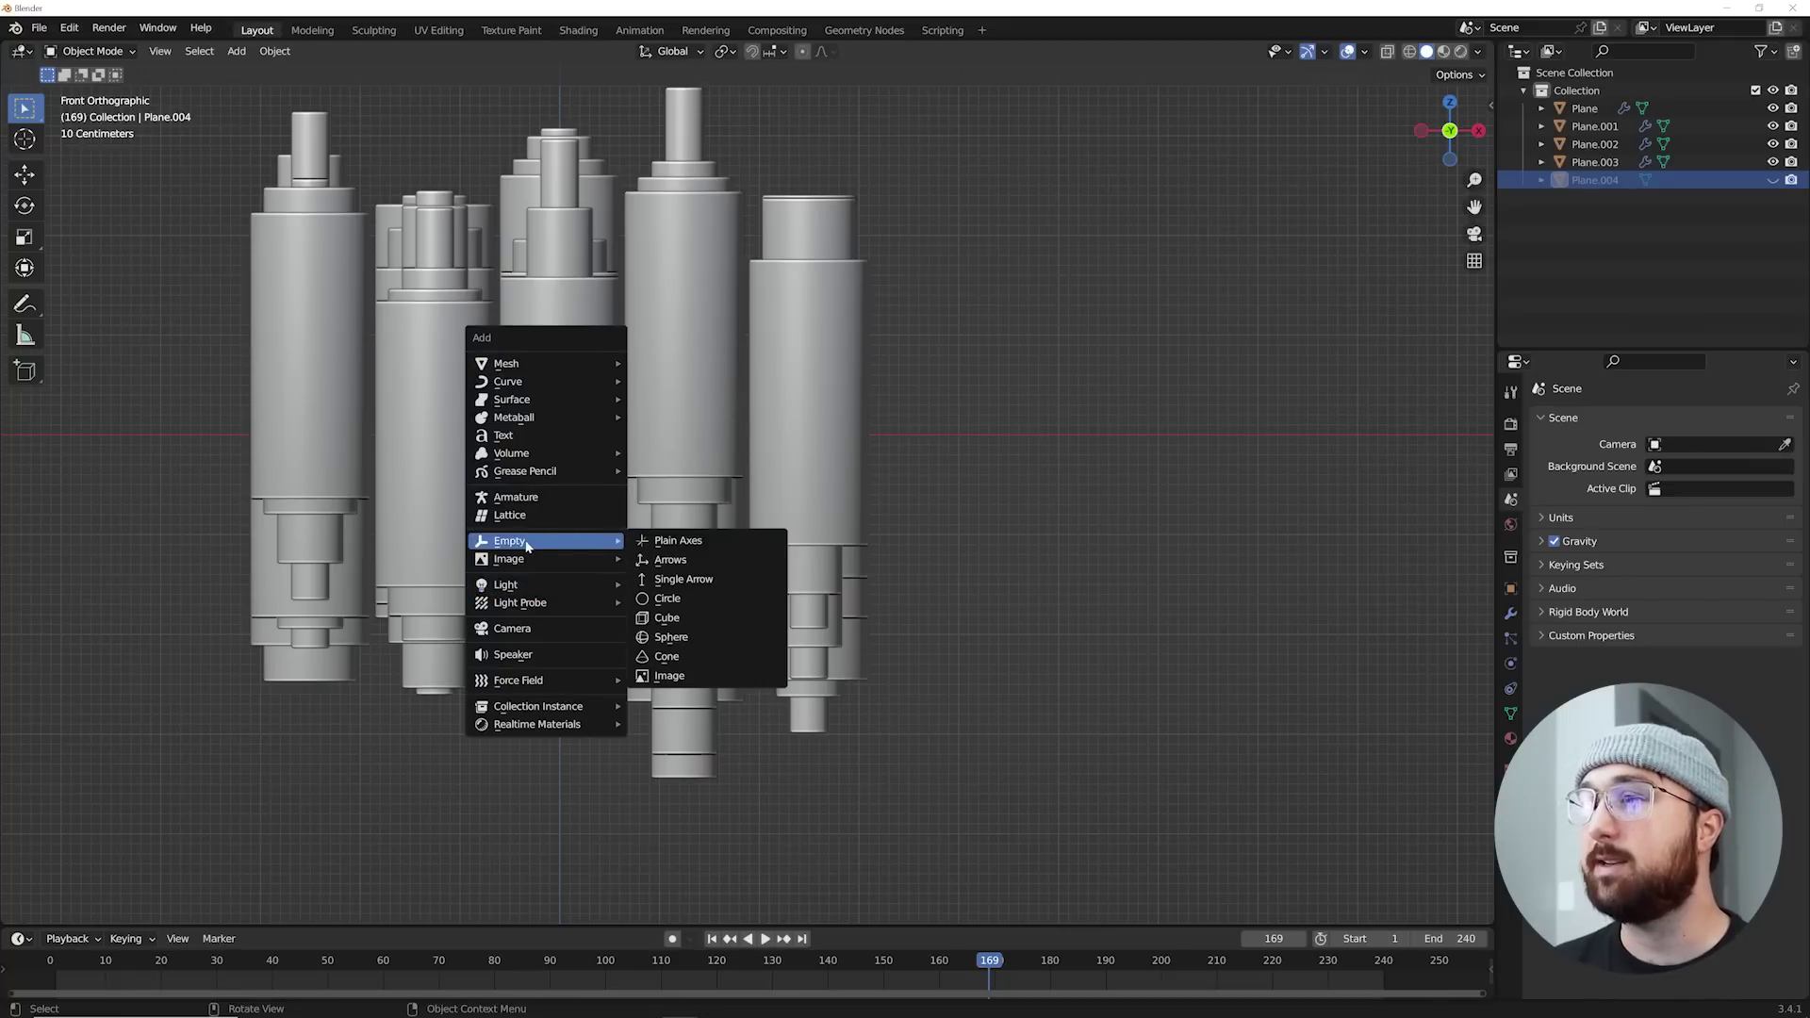
pyautogui.click(668, 542)
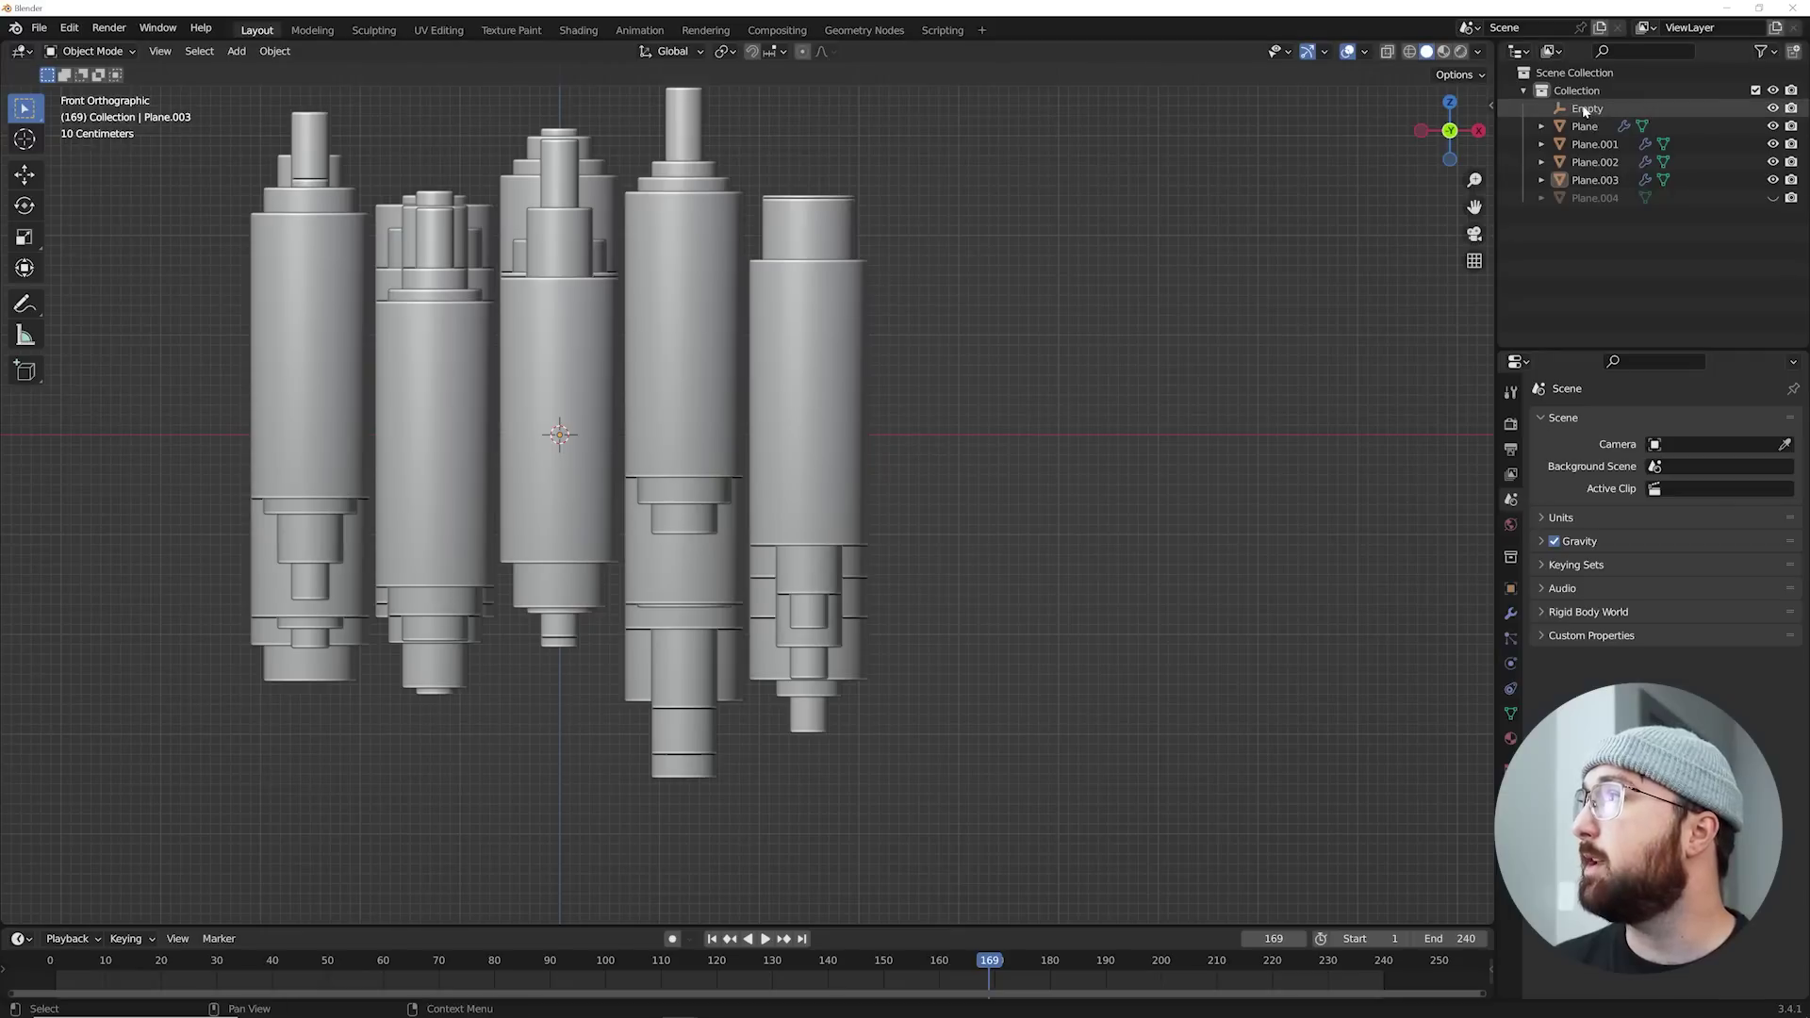
# Step: Parent the four cylinder objects, Plane through Plane.003, to the Empty with the Object option and test-move it
pyautogui.click(1588, 110)
pyautogui.moveTo(1588, 111); pyautogui.dragTo(1594, 169)
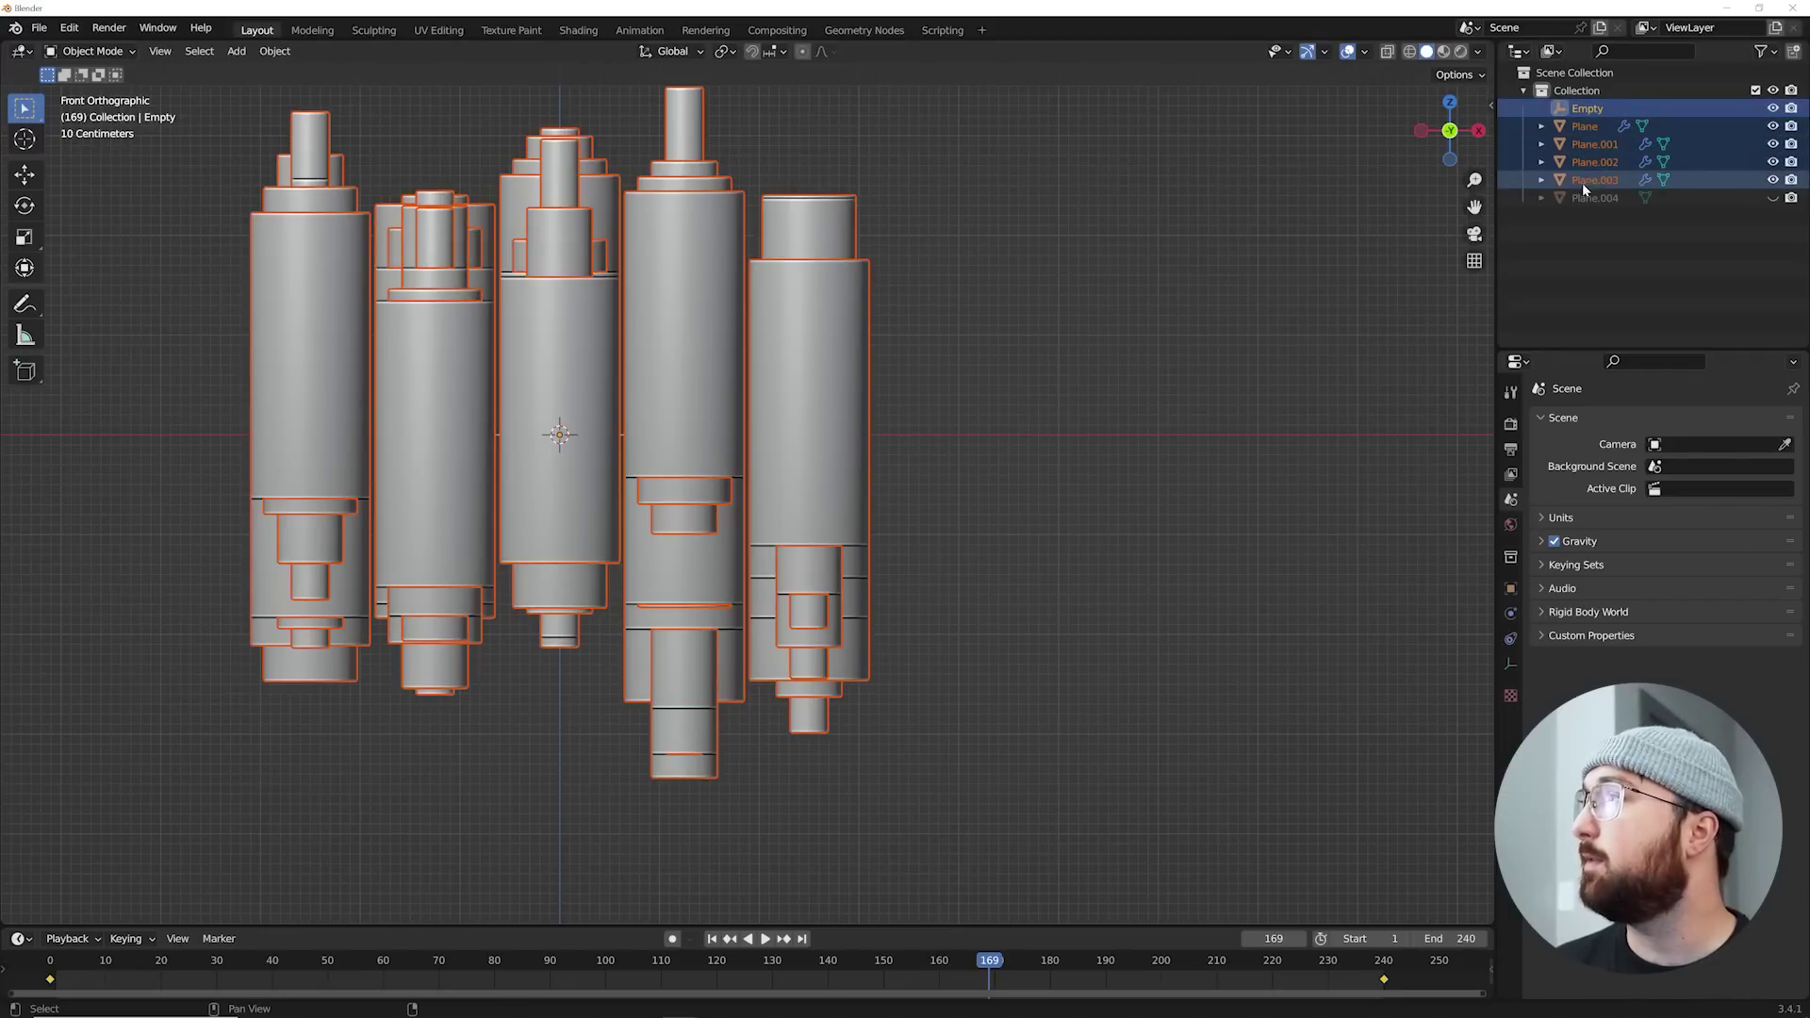
pyautogui.hotkey('ctrl', 'p')
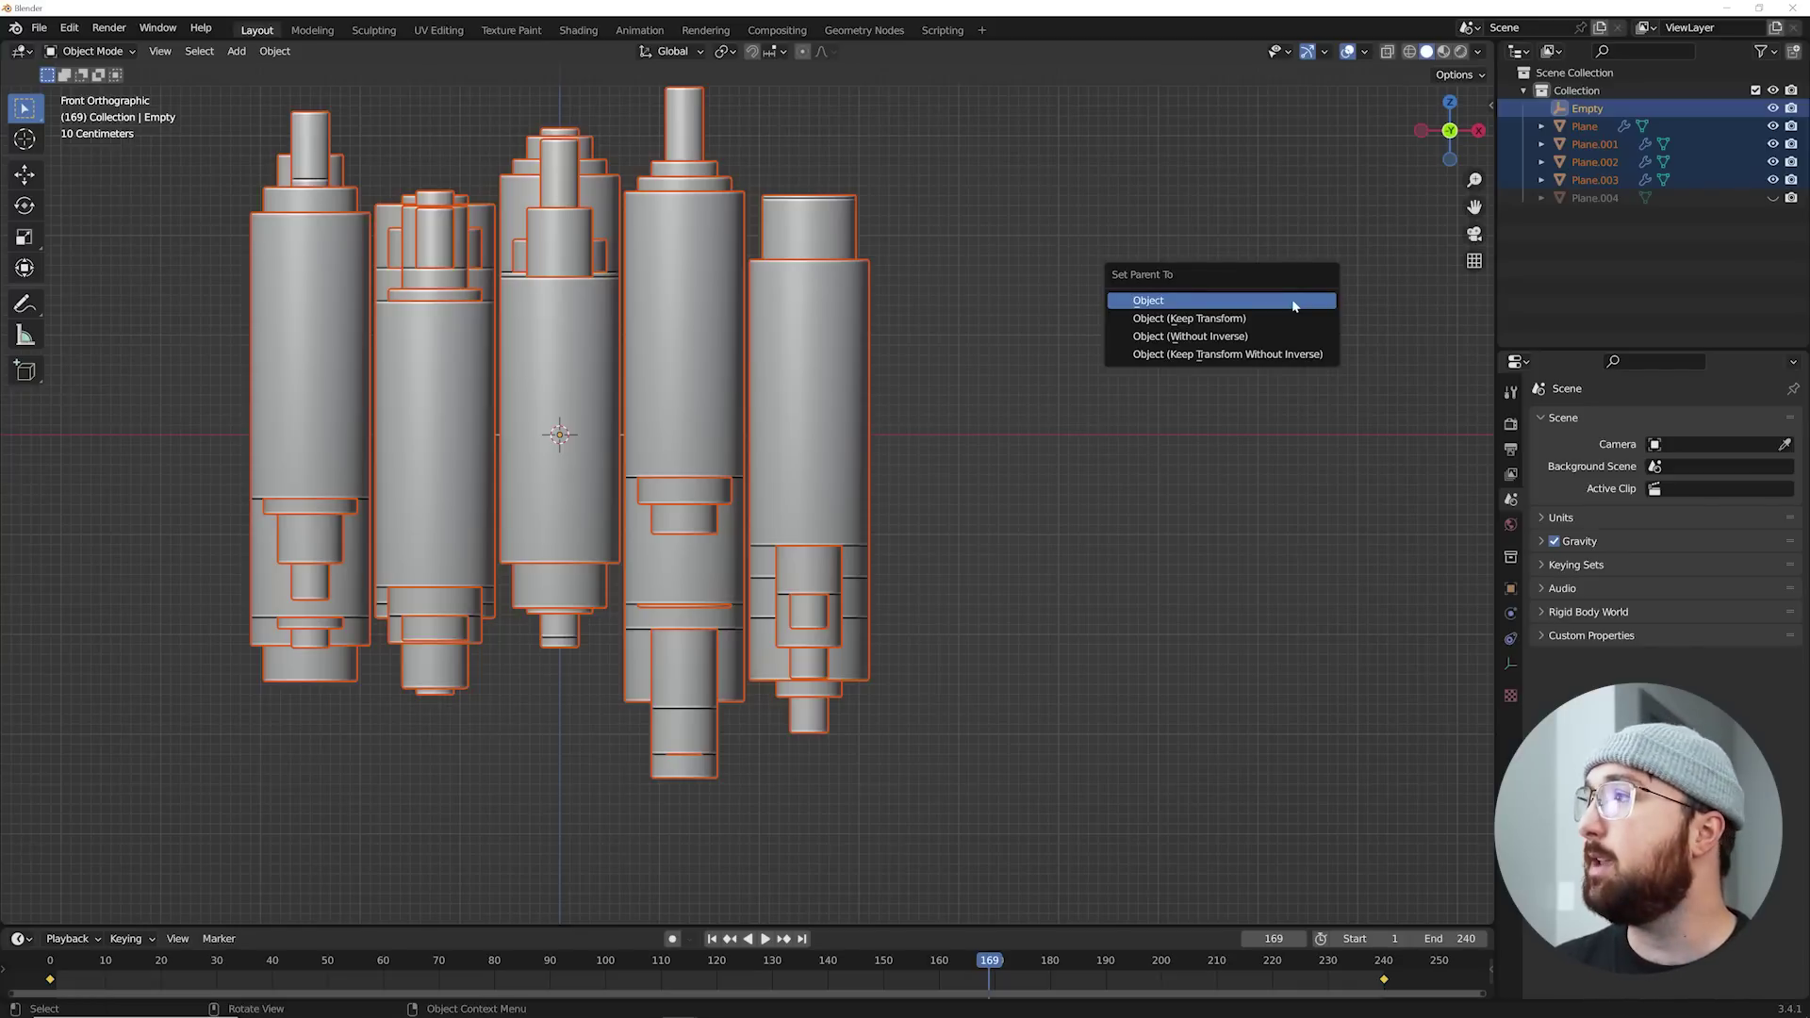
pyautogui.click(1292, 302)
pyautogui.click(1291, 225)
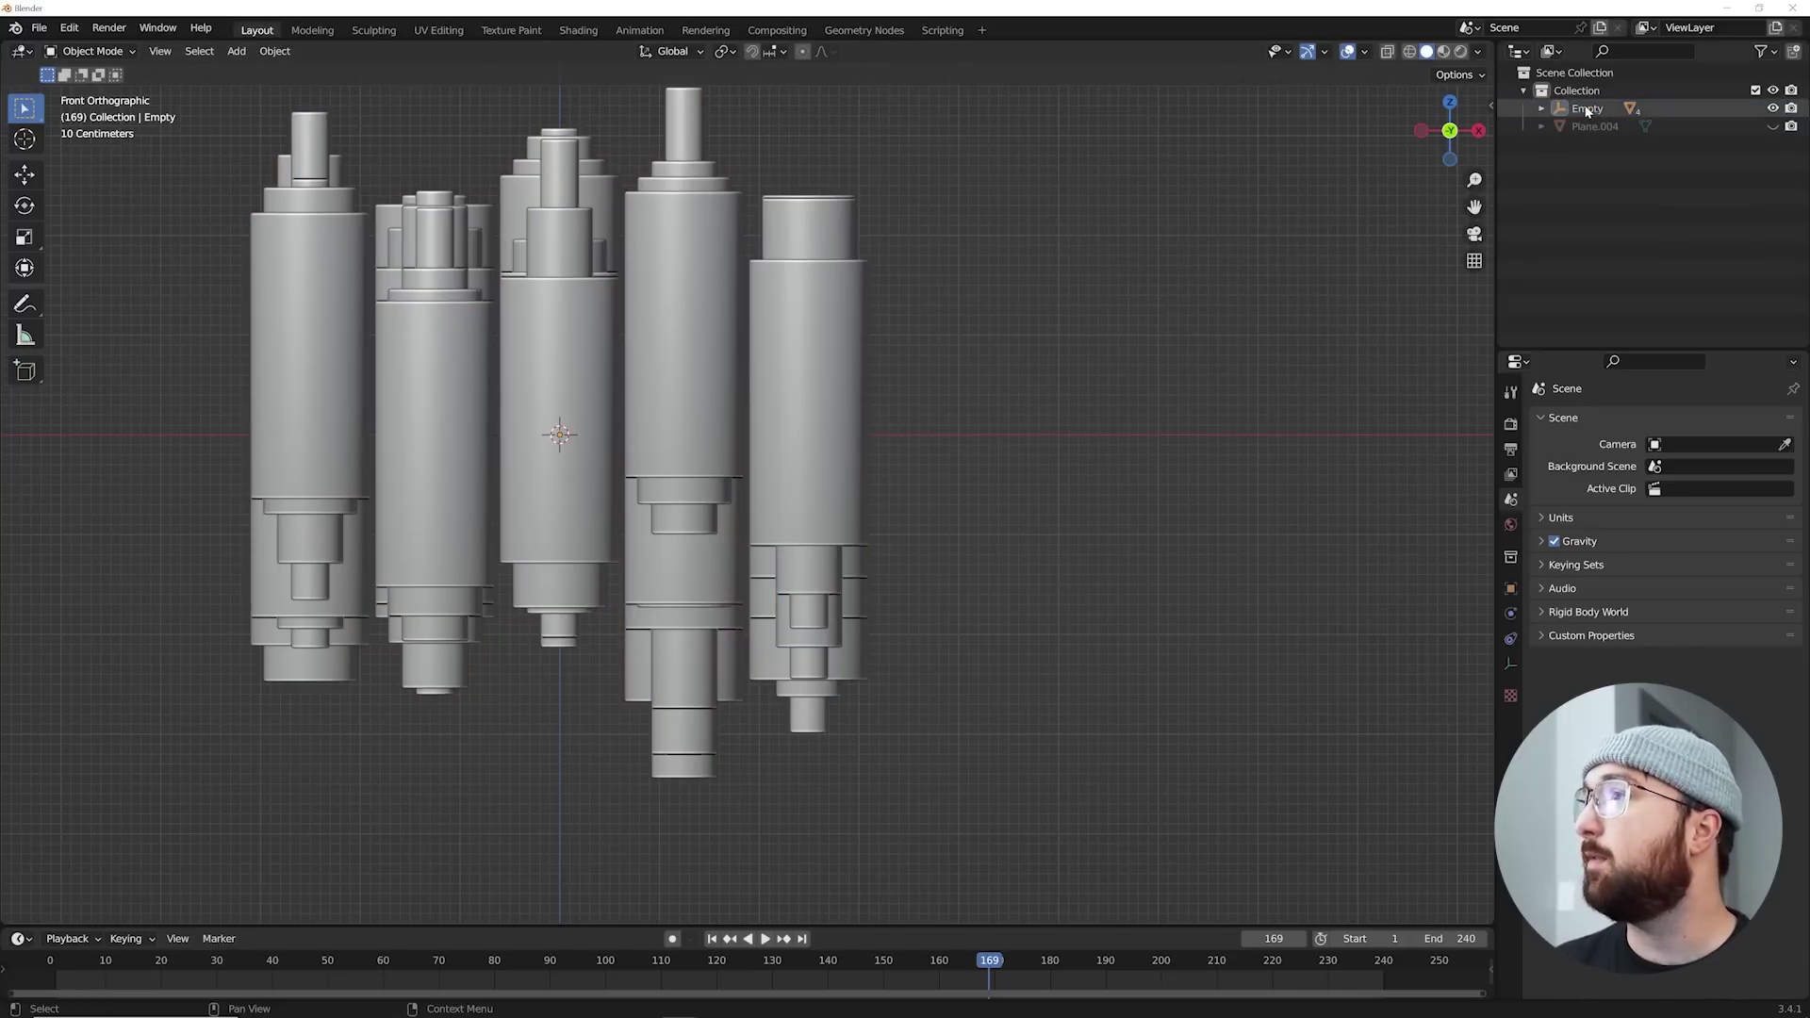
pyautogui.press('g')
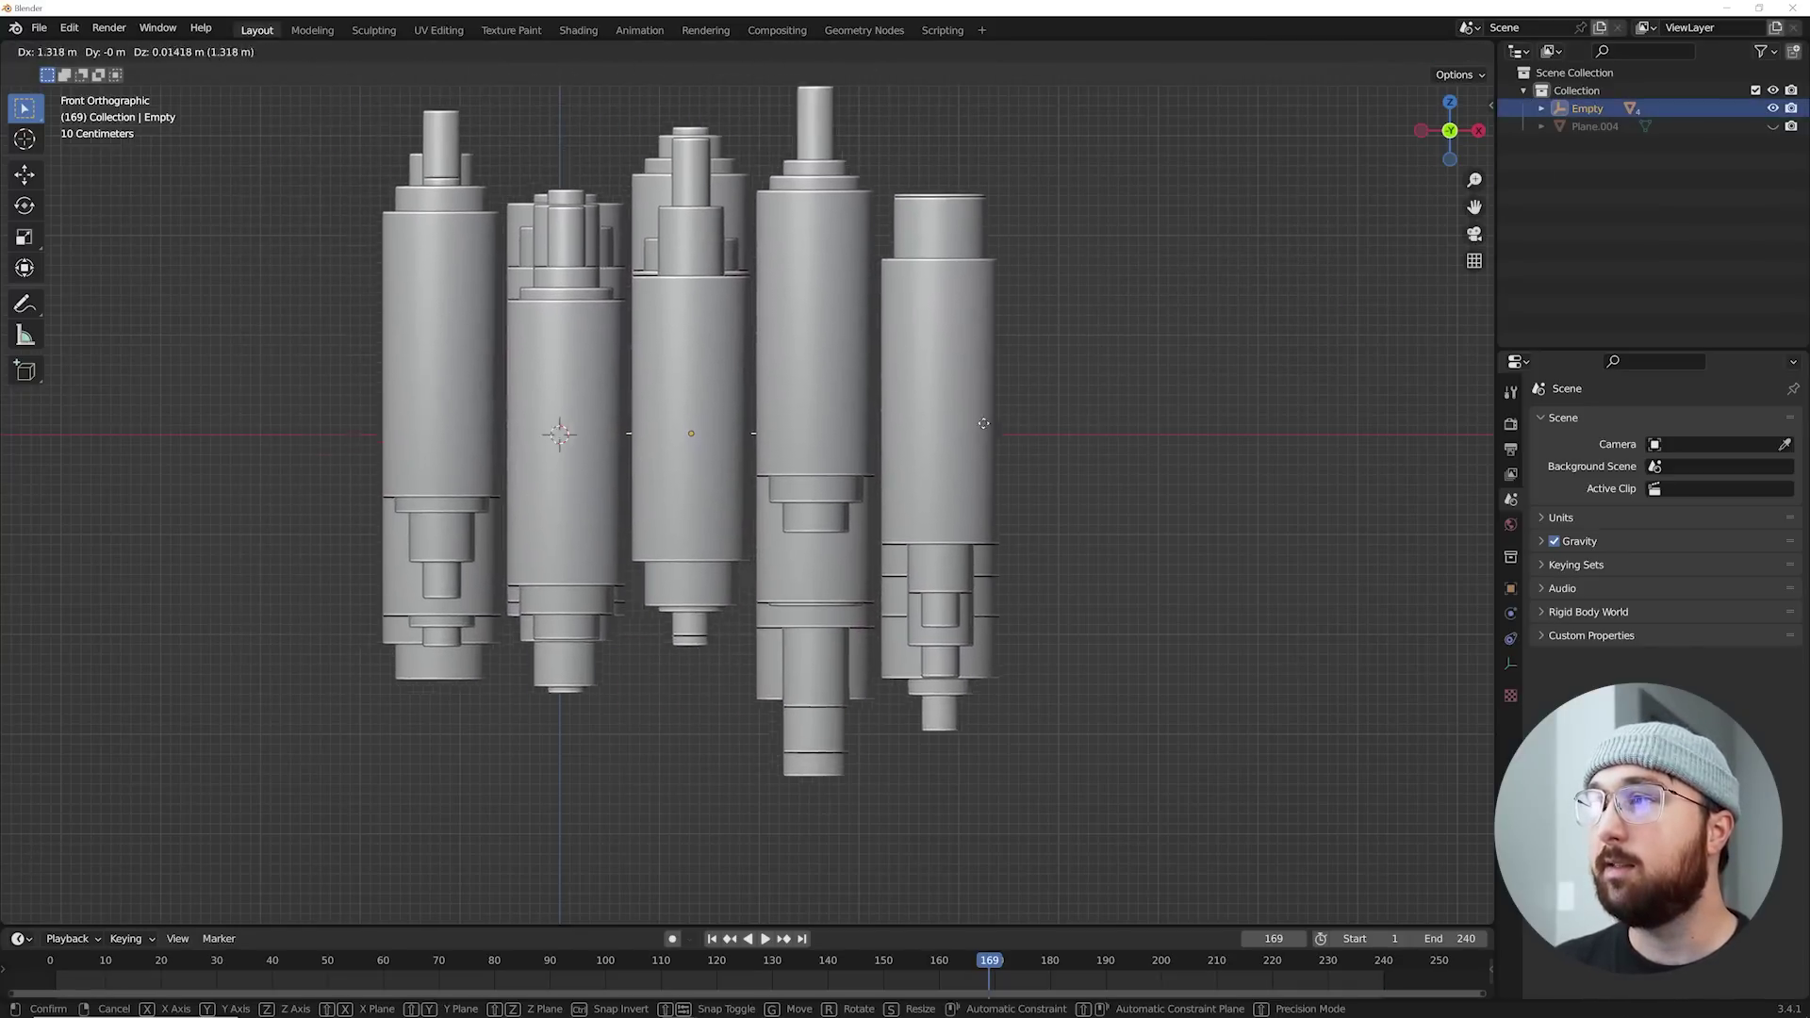
pyautogui.rightClick(925, 384)
# Step: Keyframe the Empty's Z rotation from 0° at frame 0 to 360° at frame 240
pyautogui.moveTo(927, 387); pyautogui.dragTo(855, 795, button='middle')
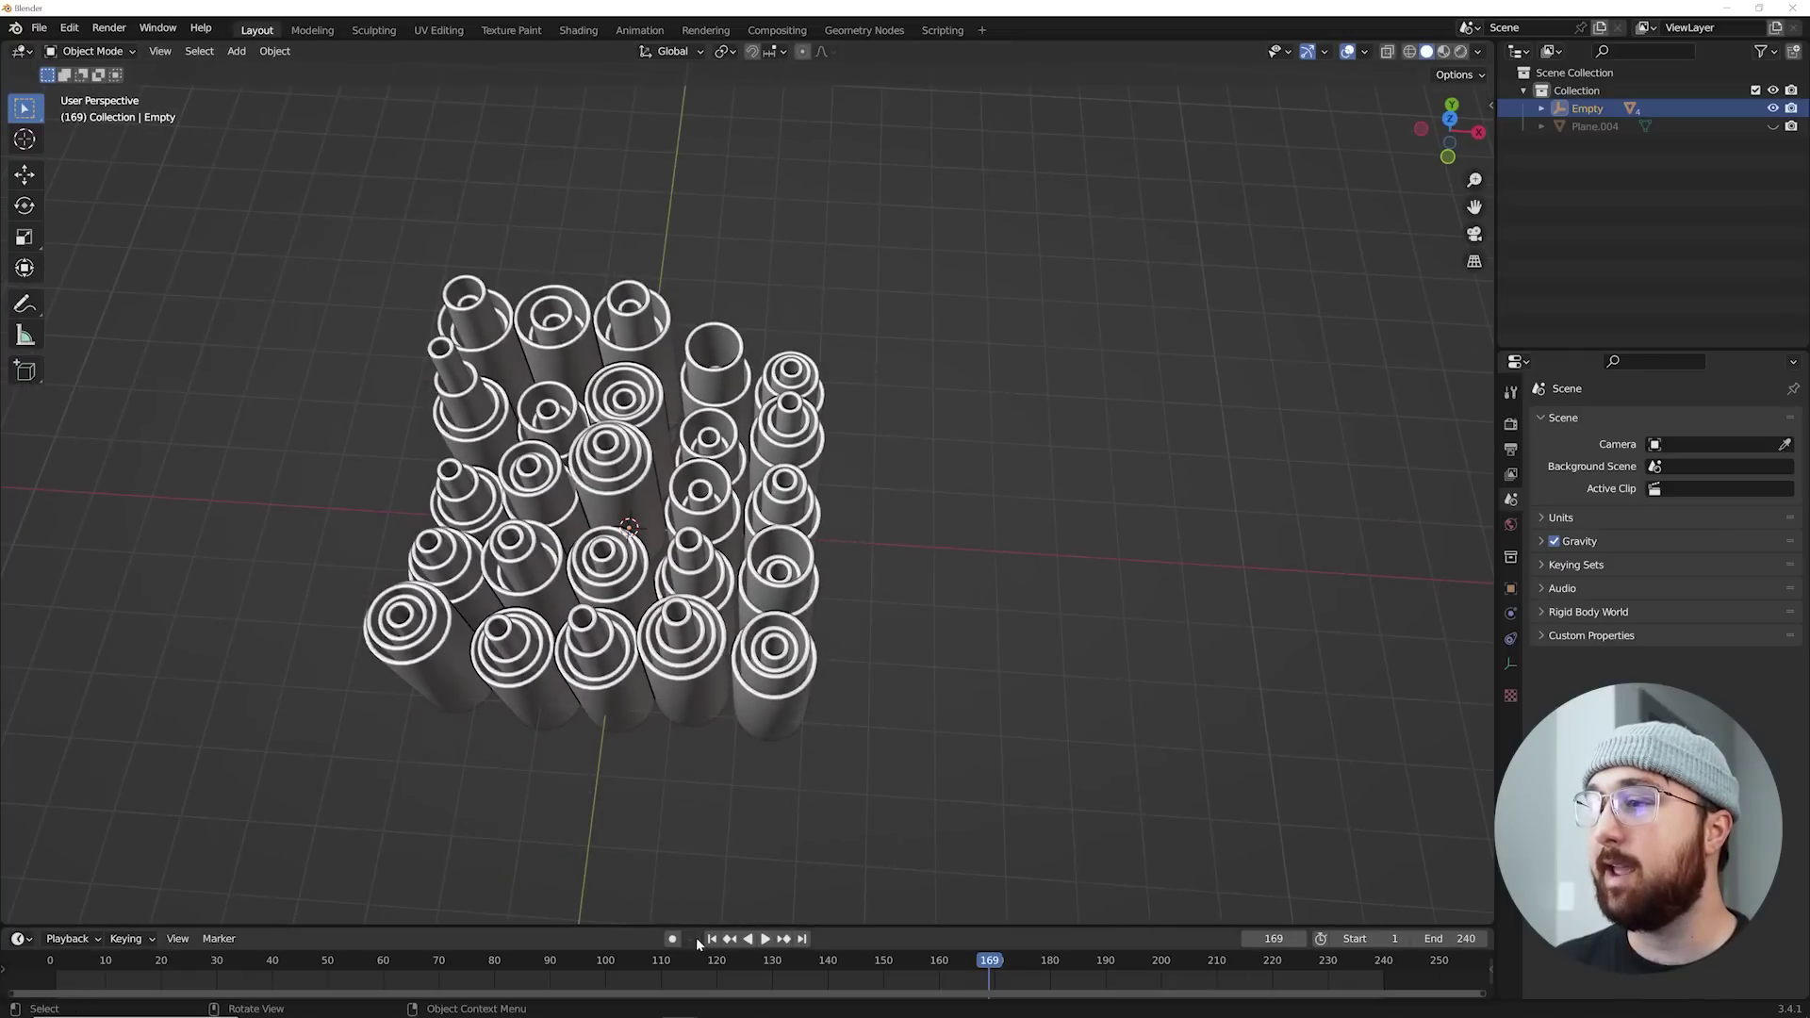
pyautogui.moveTo(694, 927); pyautogui.dragTo(716, 881)
pyautogui.click(714, 893)
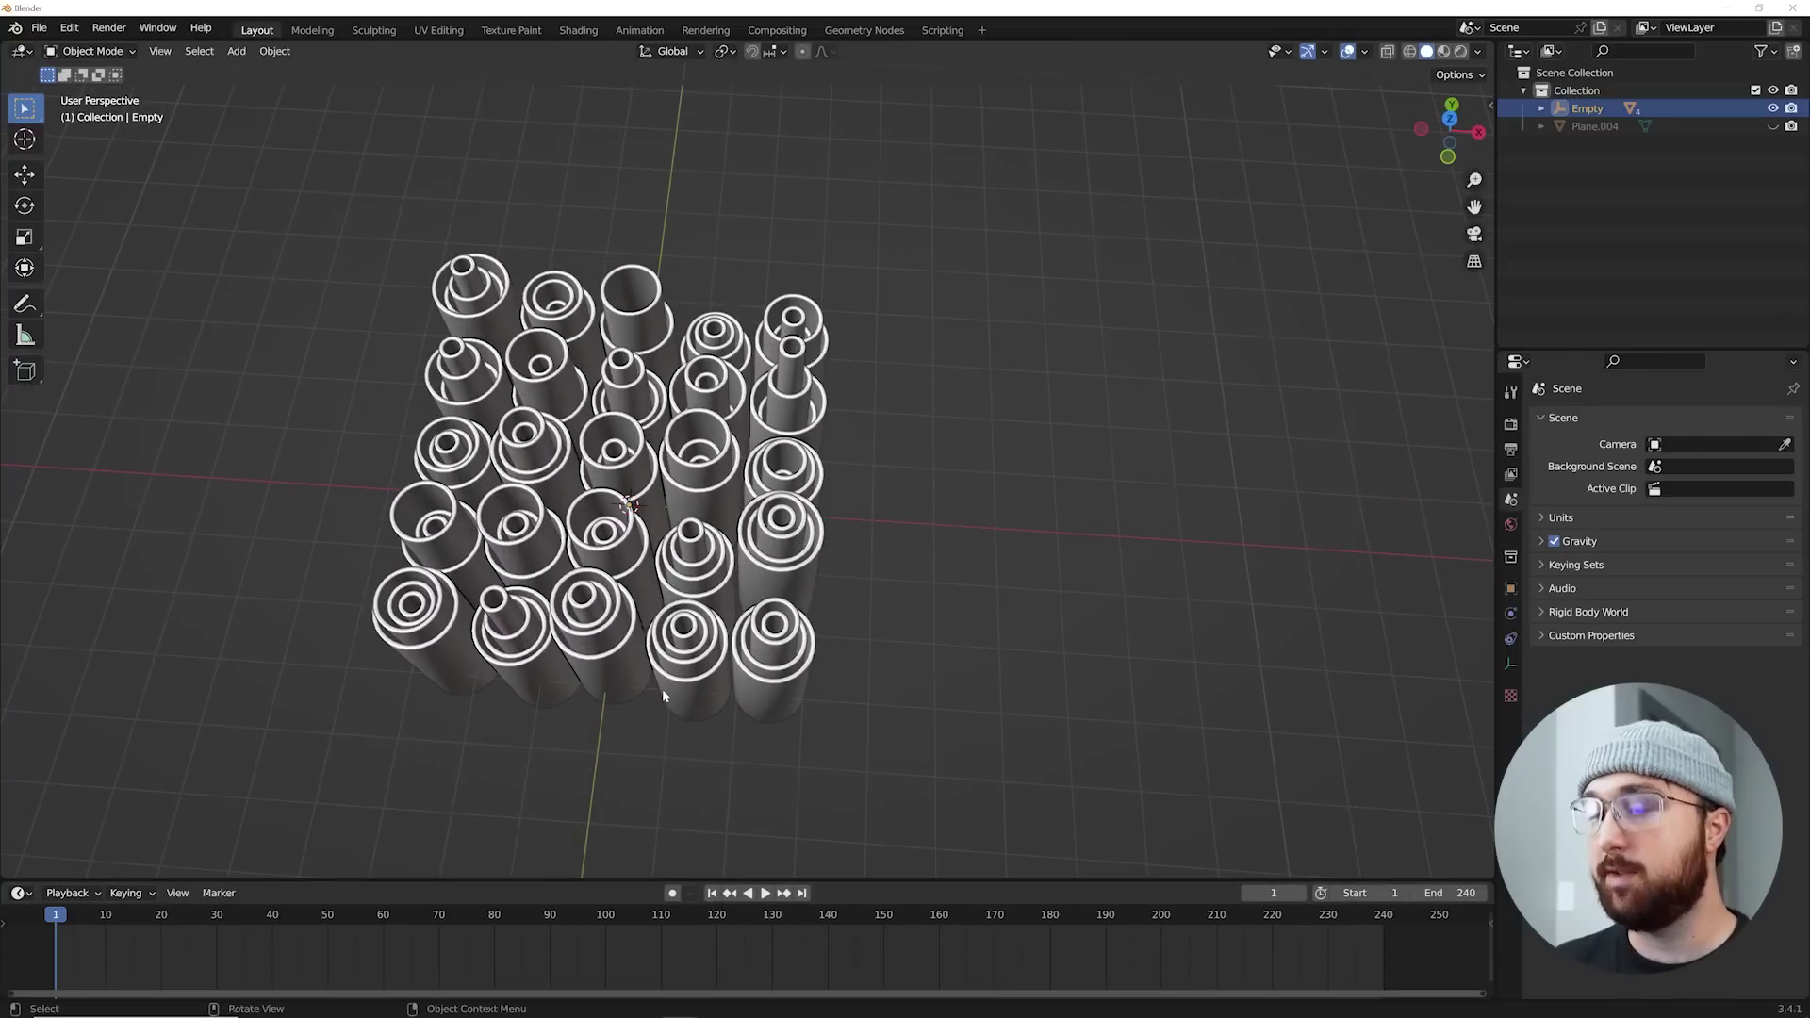
pyautogui.press('Left')
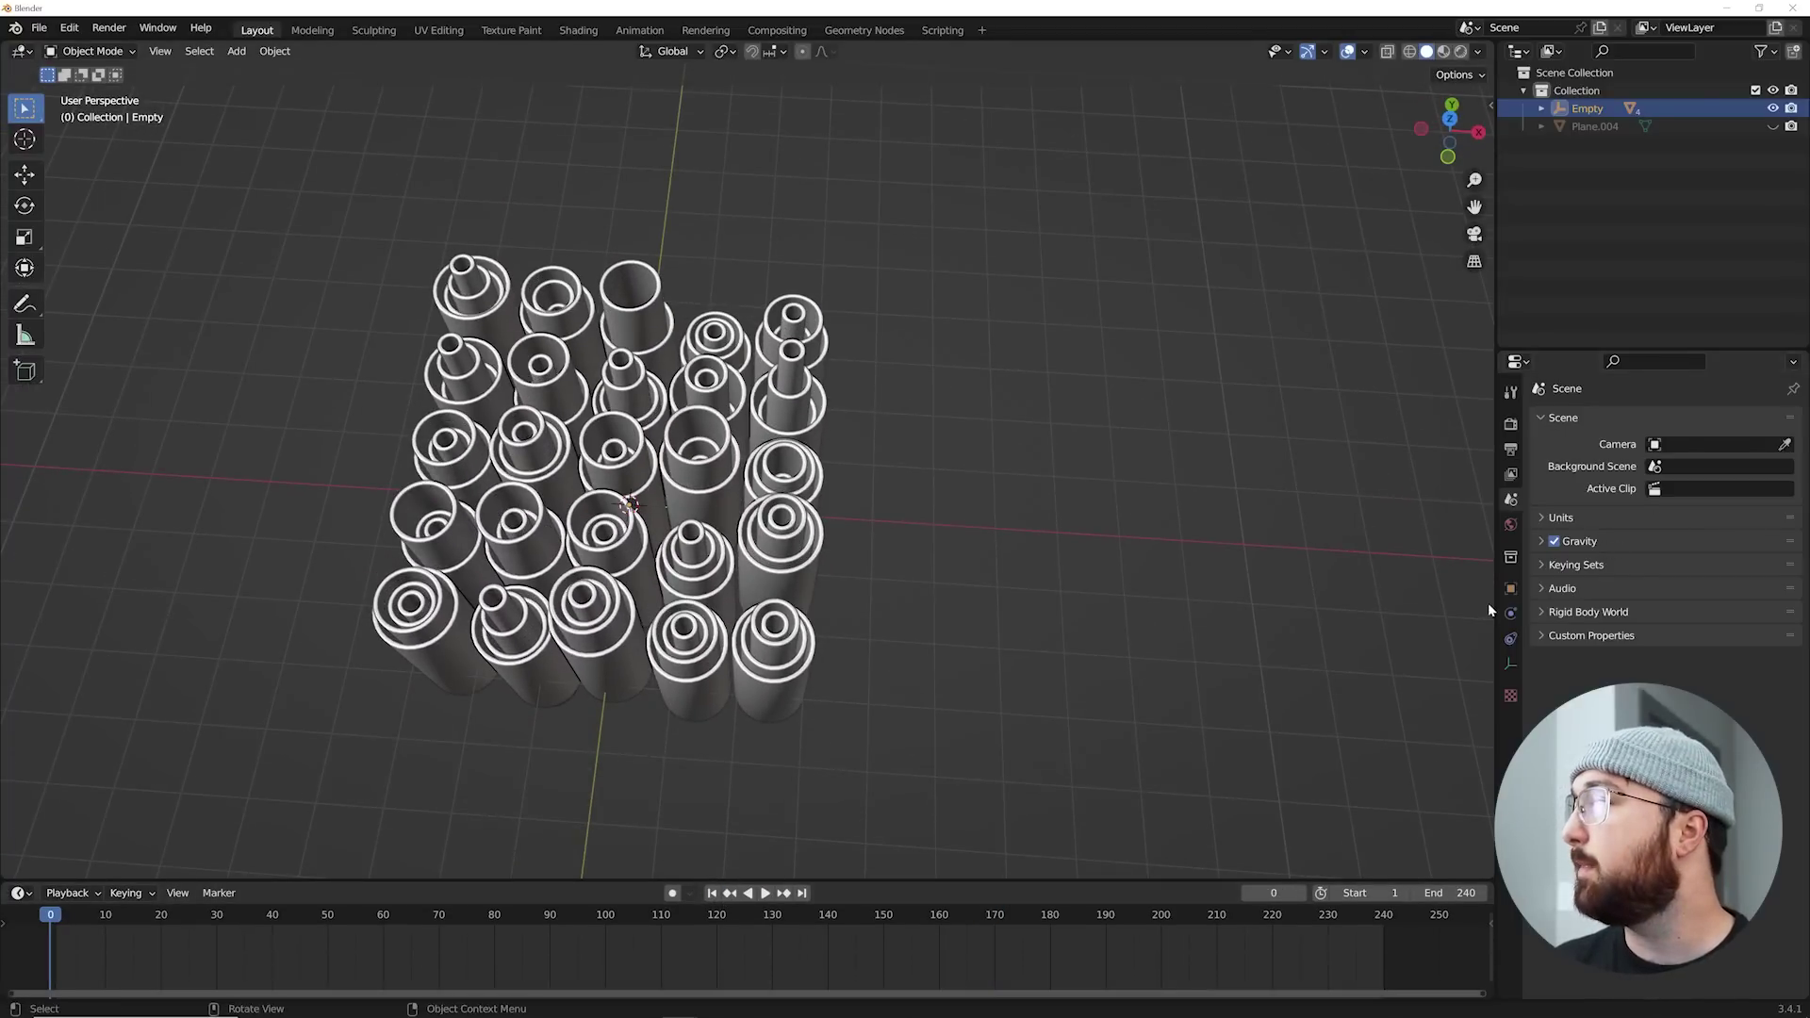
pyautogui.click(1511, 589)
pyautogui.moveTo(1697, 569); pyautogui.dragTo(1654, 570)
pyautogui.hotkey('ctrl', 'z')
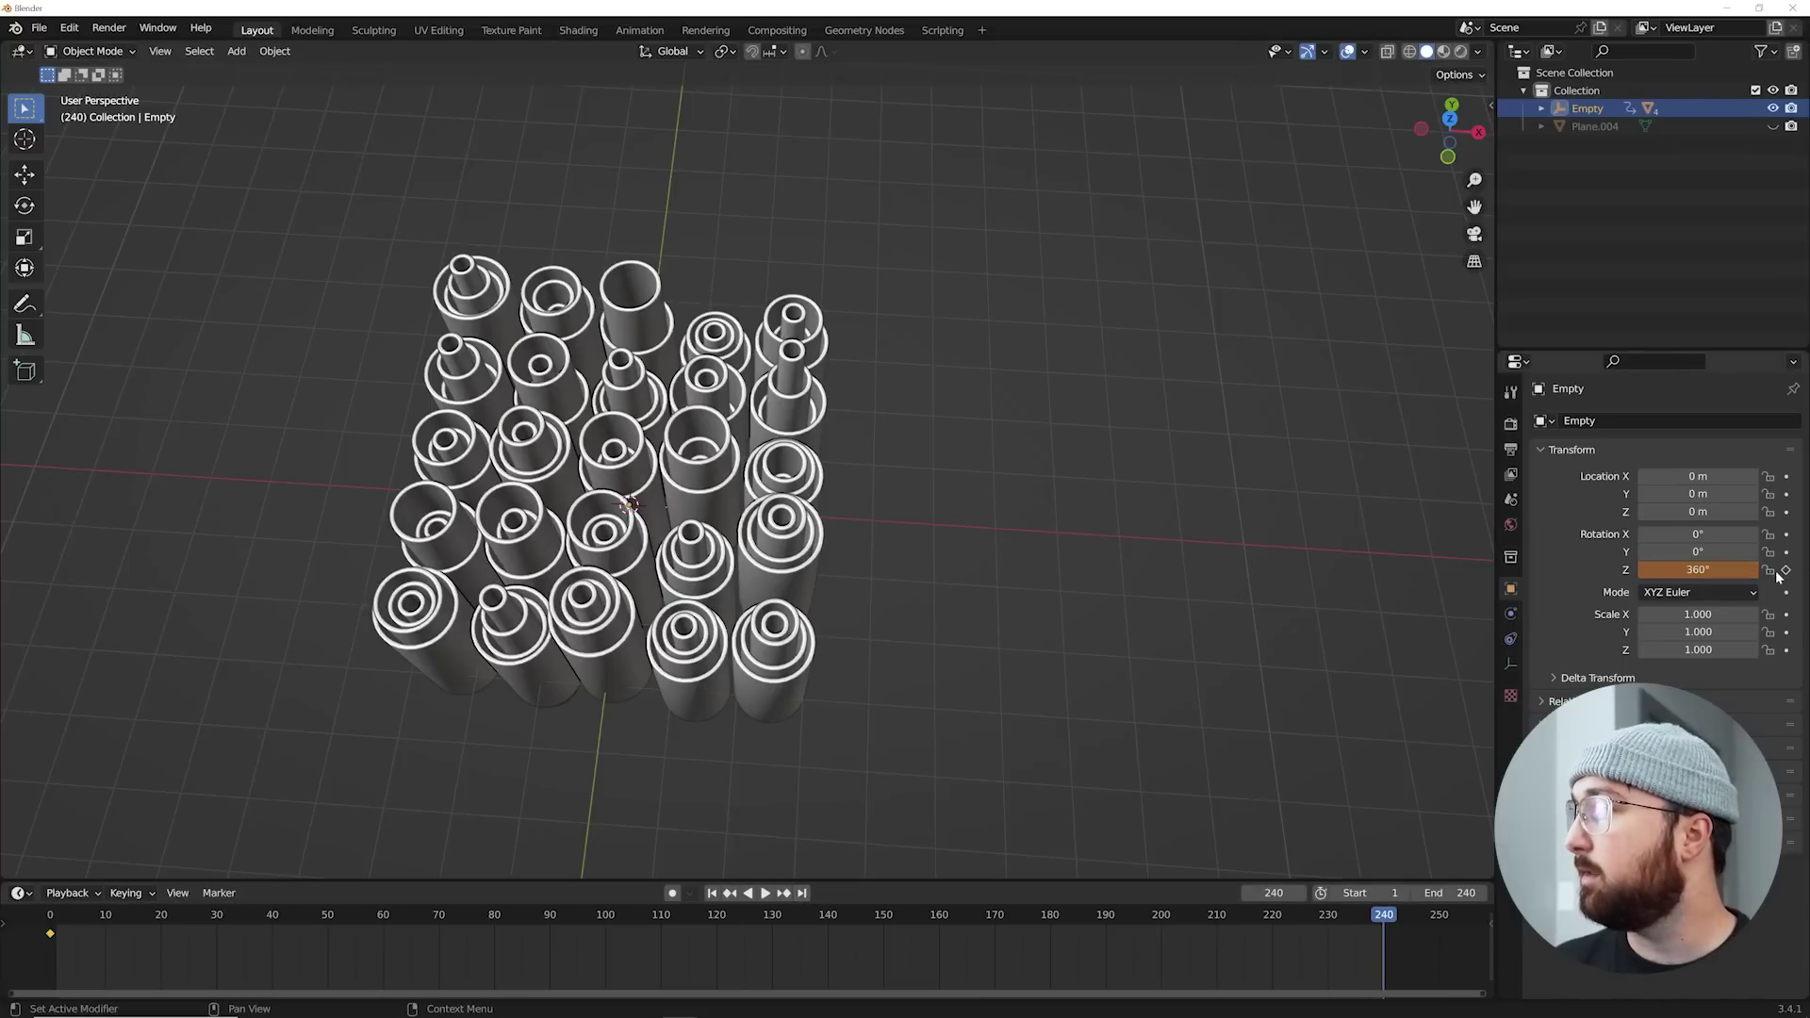
# Step: Play back the animation to check the full Z rotation of the cylinder group
pyautogui.press('space')
pyautogui.moveTo(892, 562); pyautogui.dragTo(915, 465, button='middle')
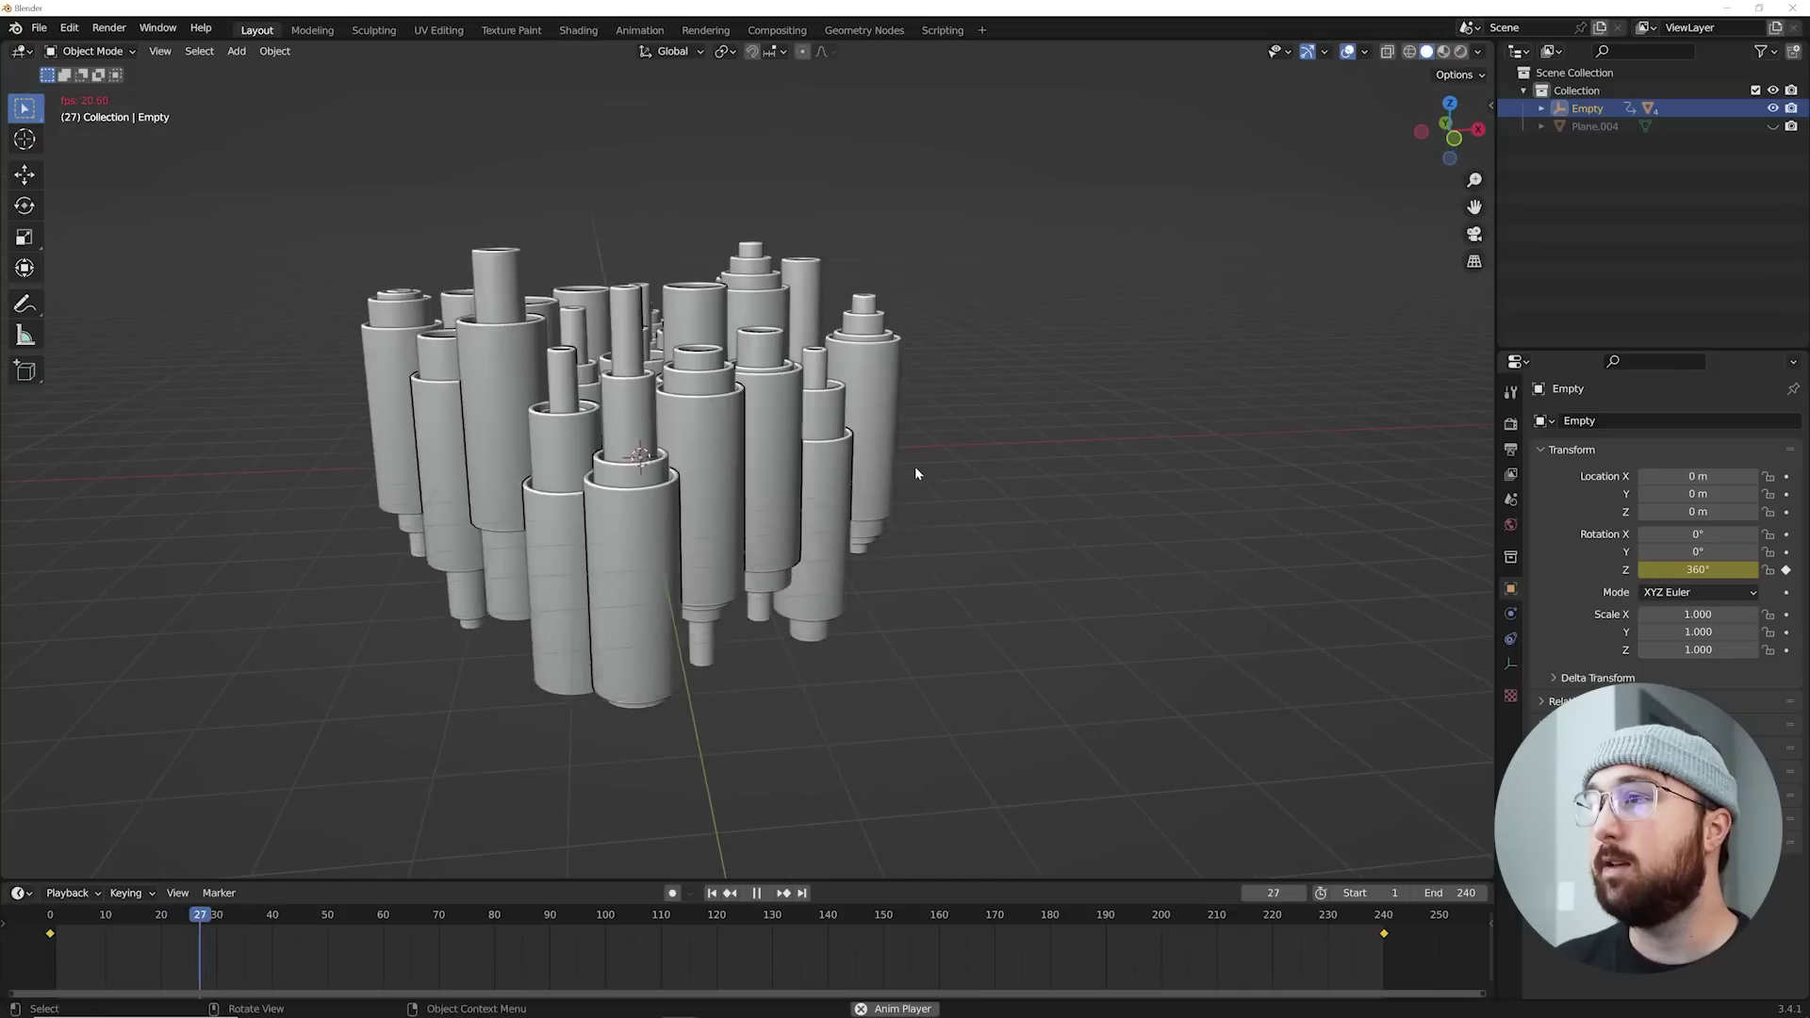
pyautogui.press('space')
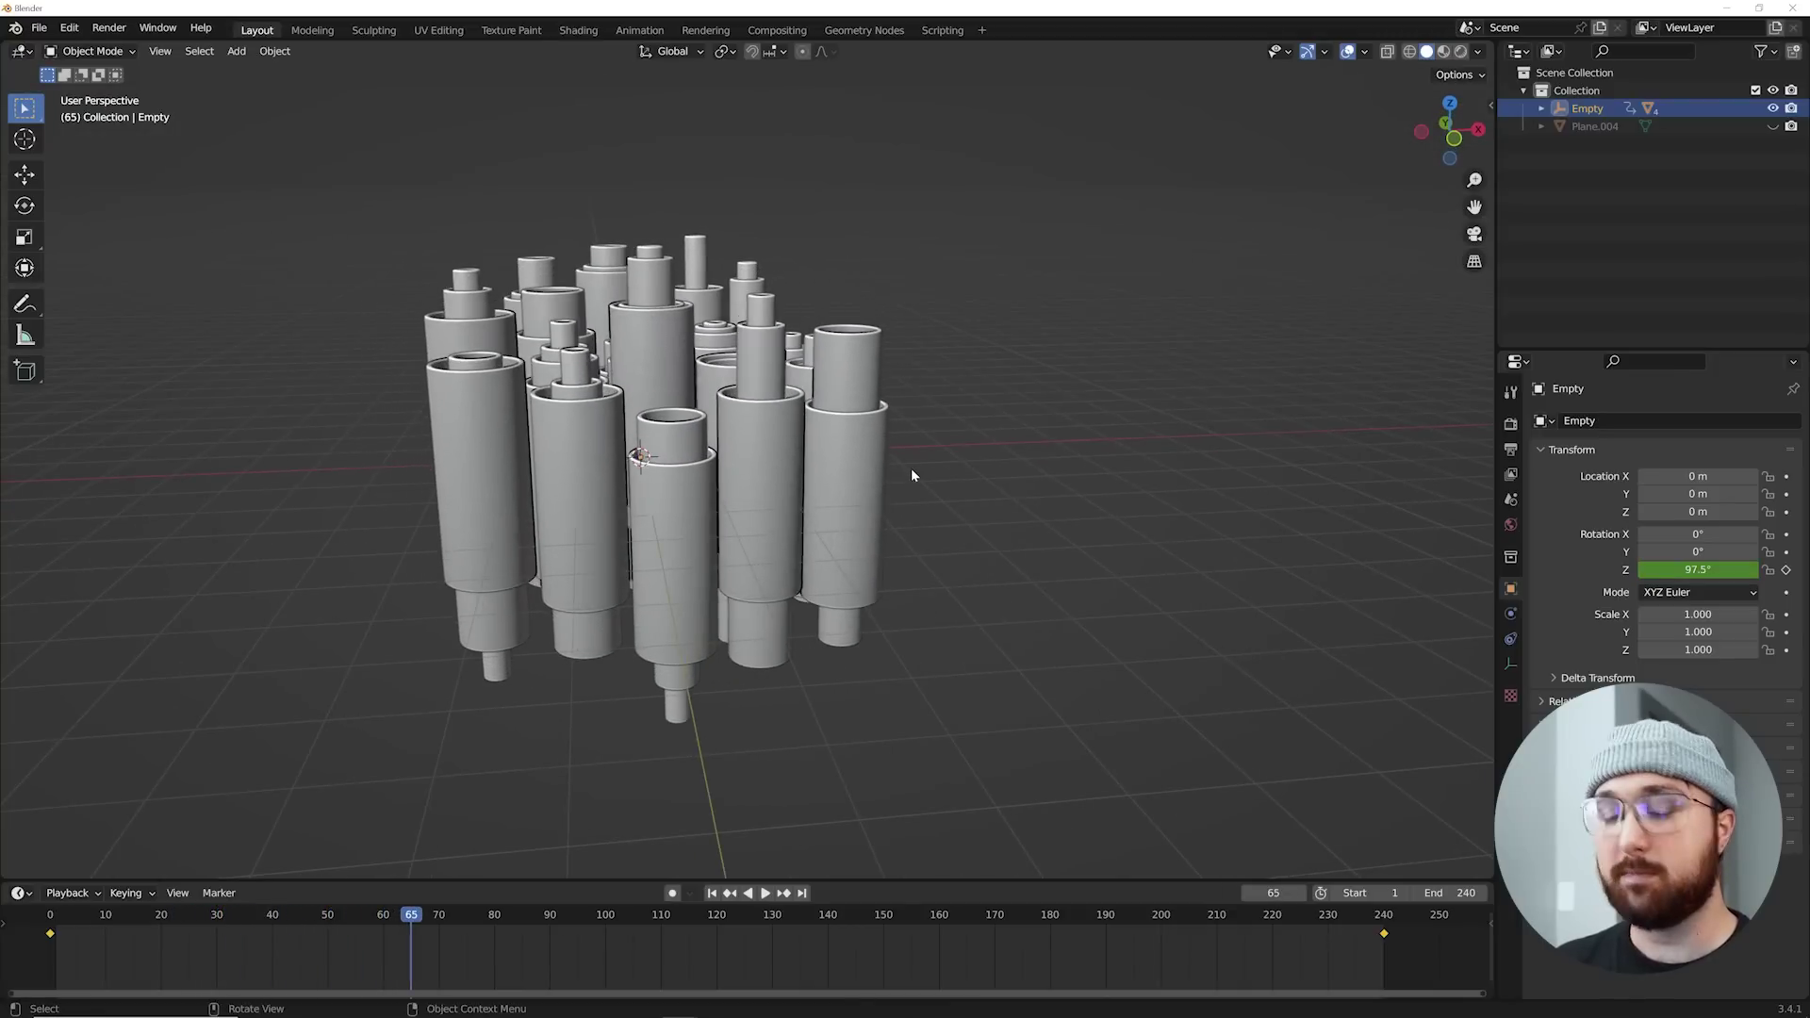
pyautogui.click(712, 893)
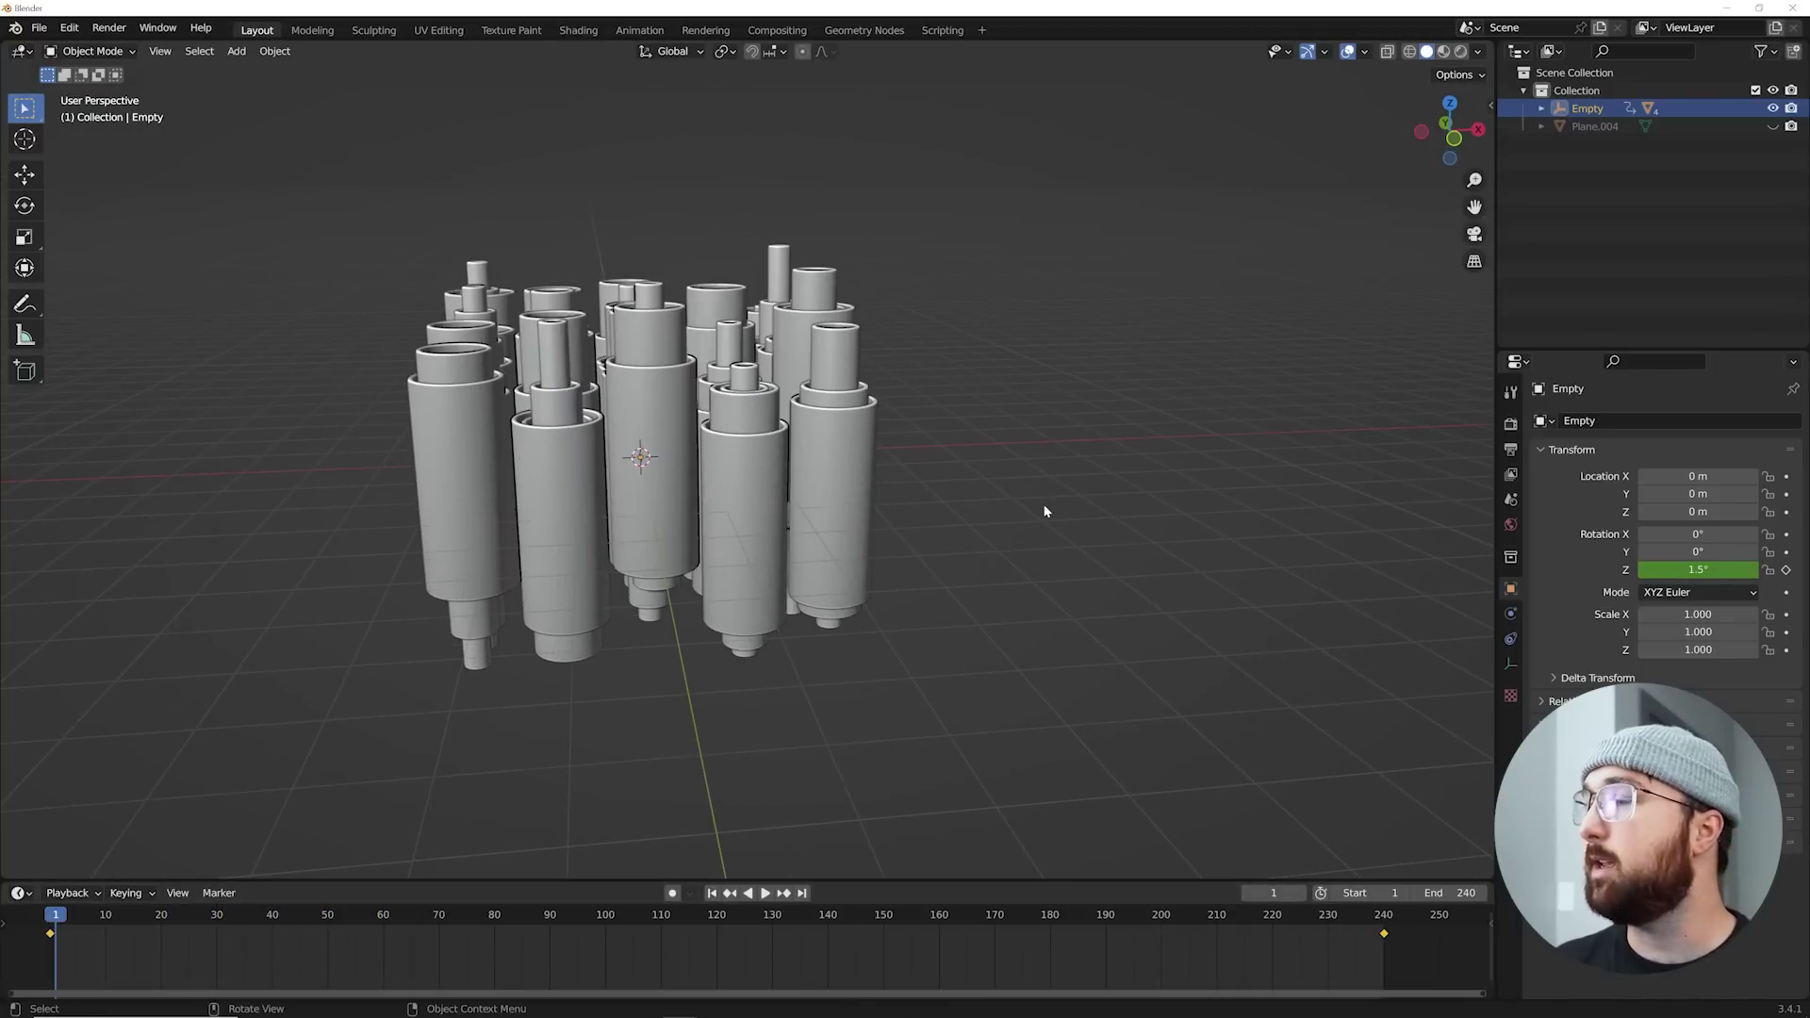
pyautogui.press('space')
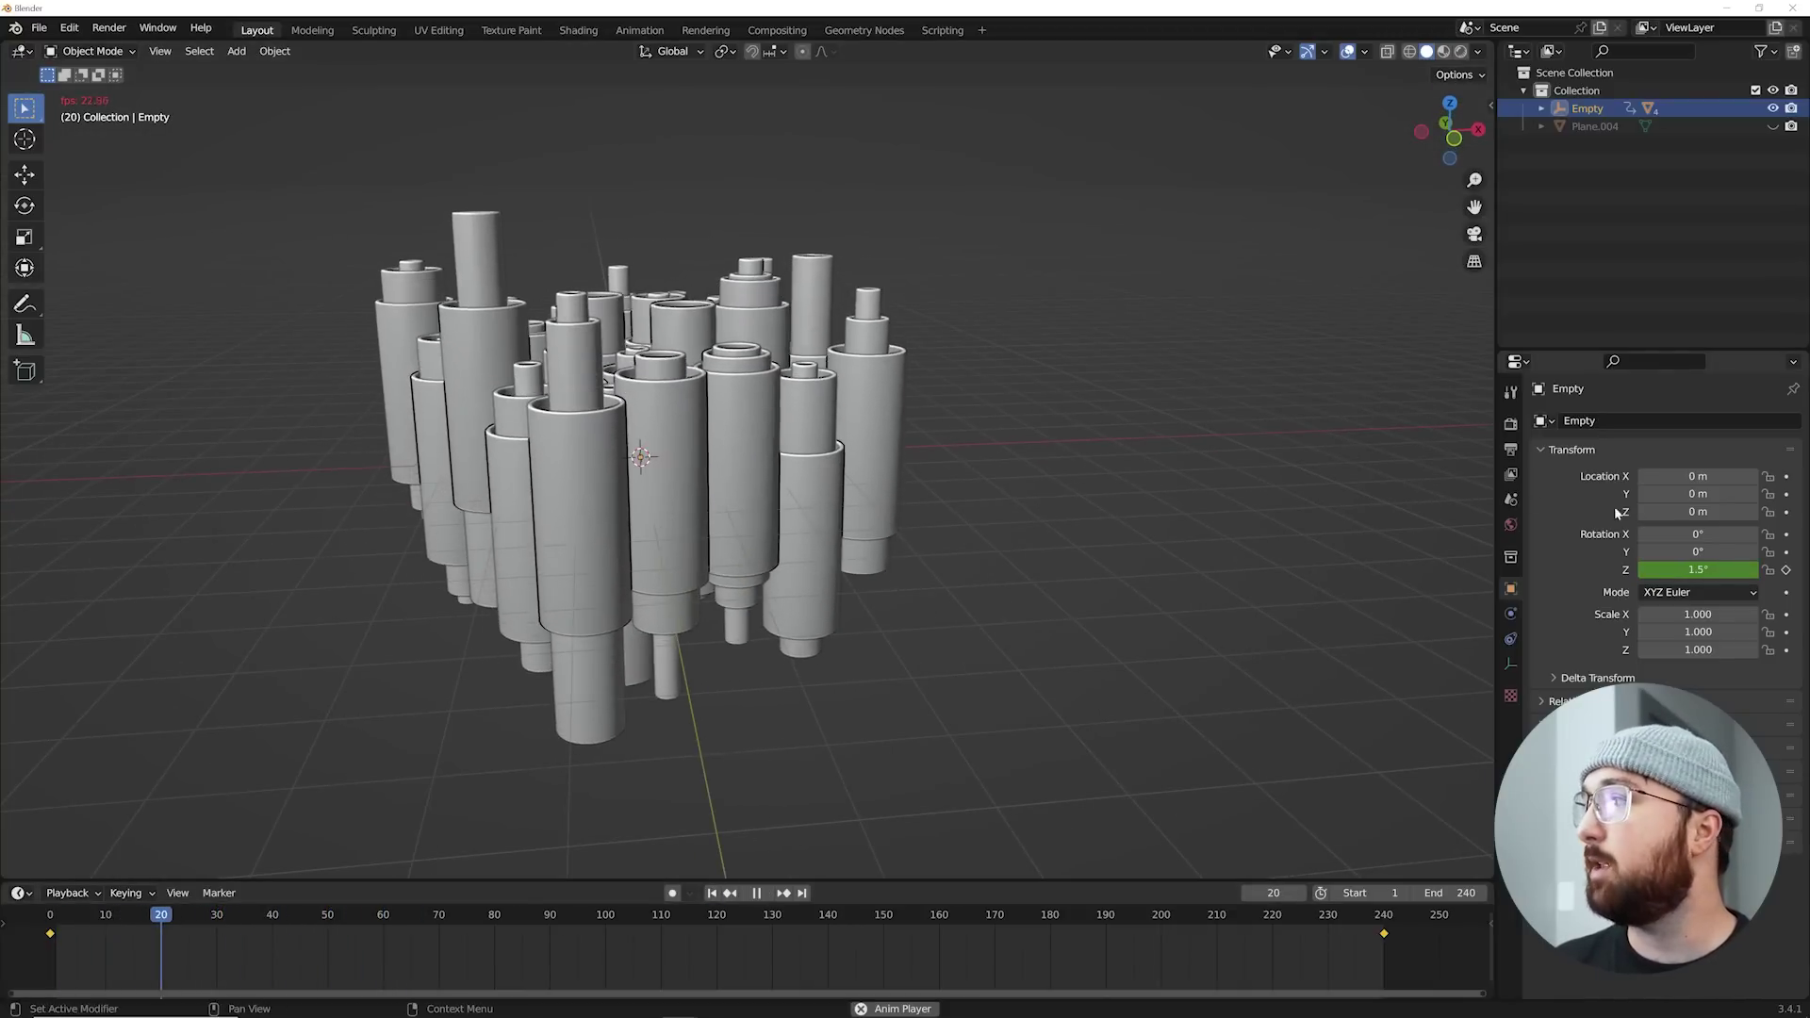
pyautogui.click(712, 893)
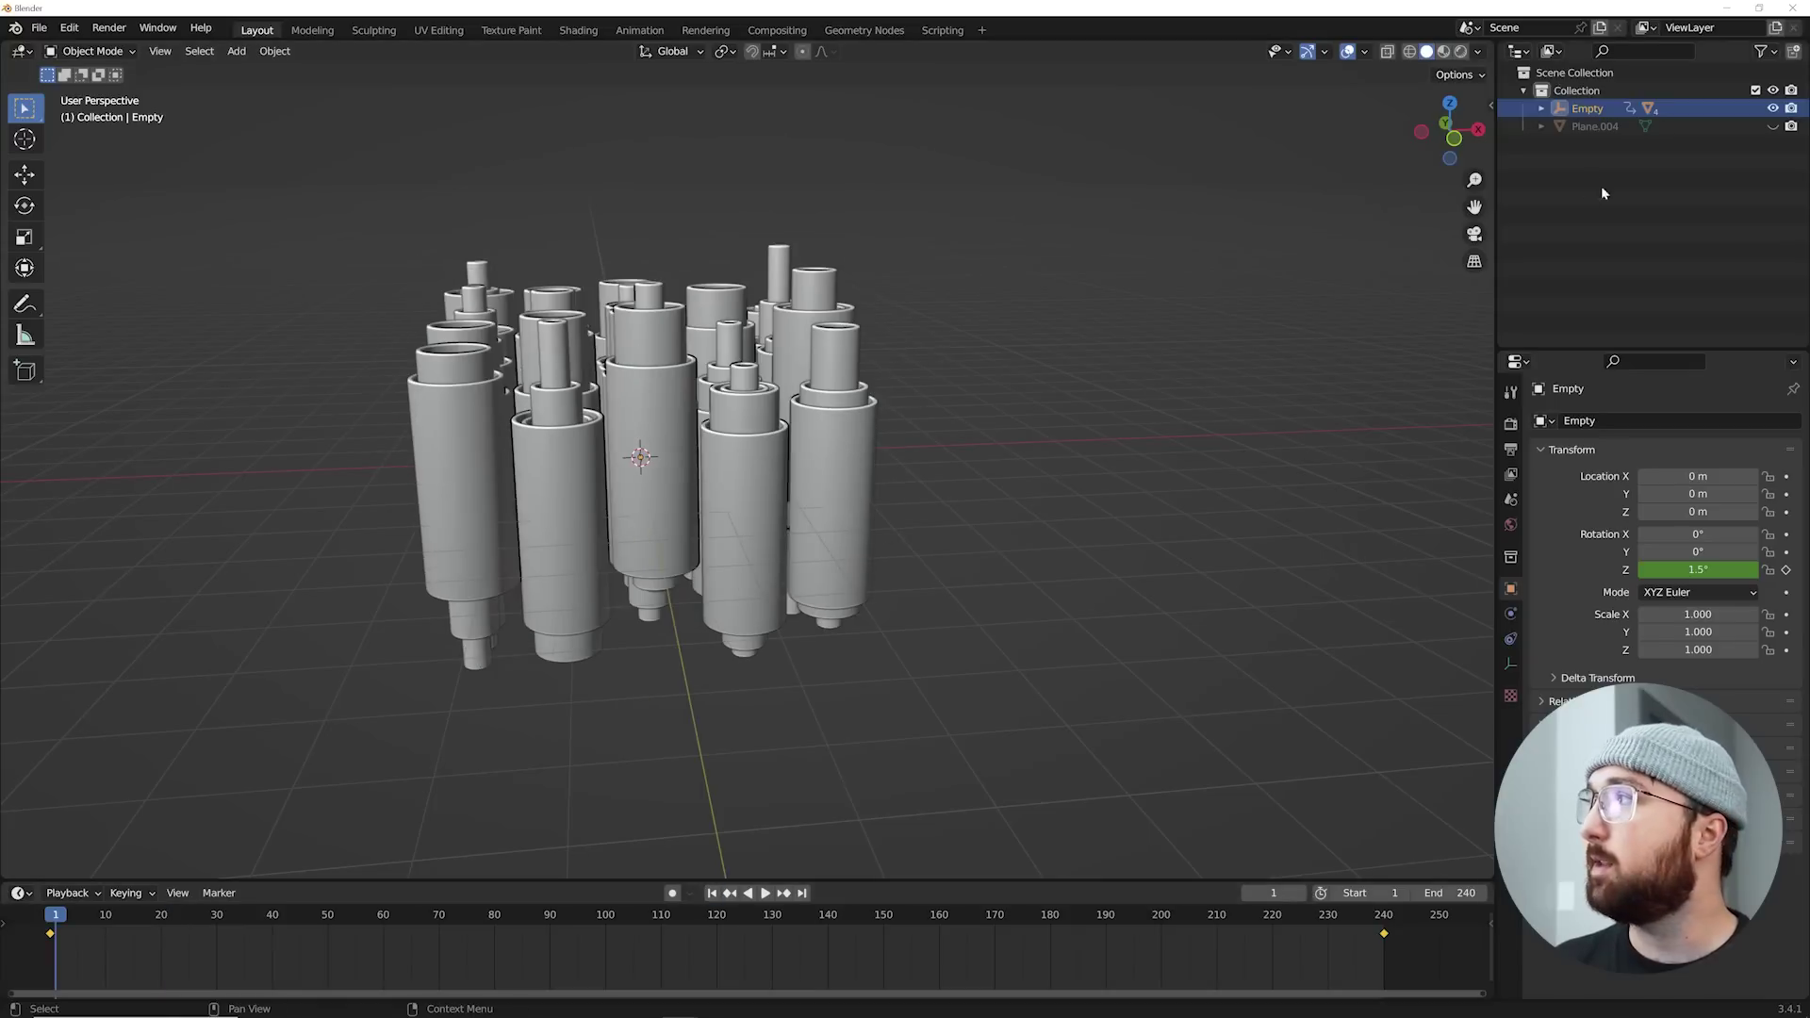
# Step: Try tilting the keyframed Empty with a free trackball rotation during playback, and undo the tilt
pyautogui.press('r')
pyautogui.press('r')
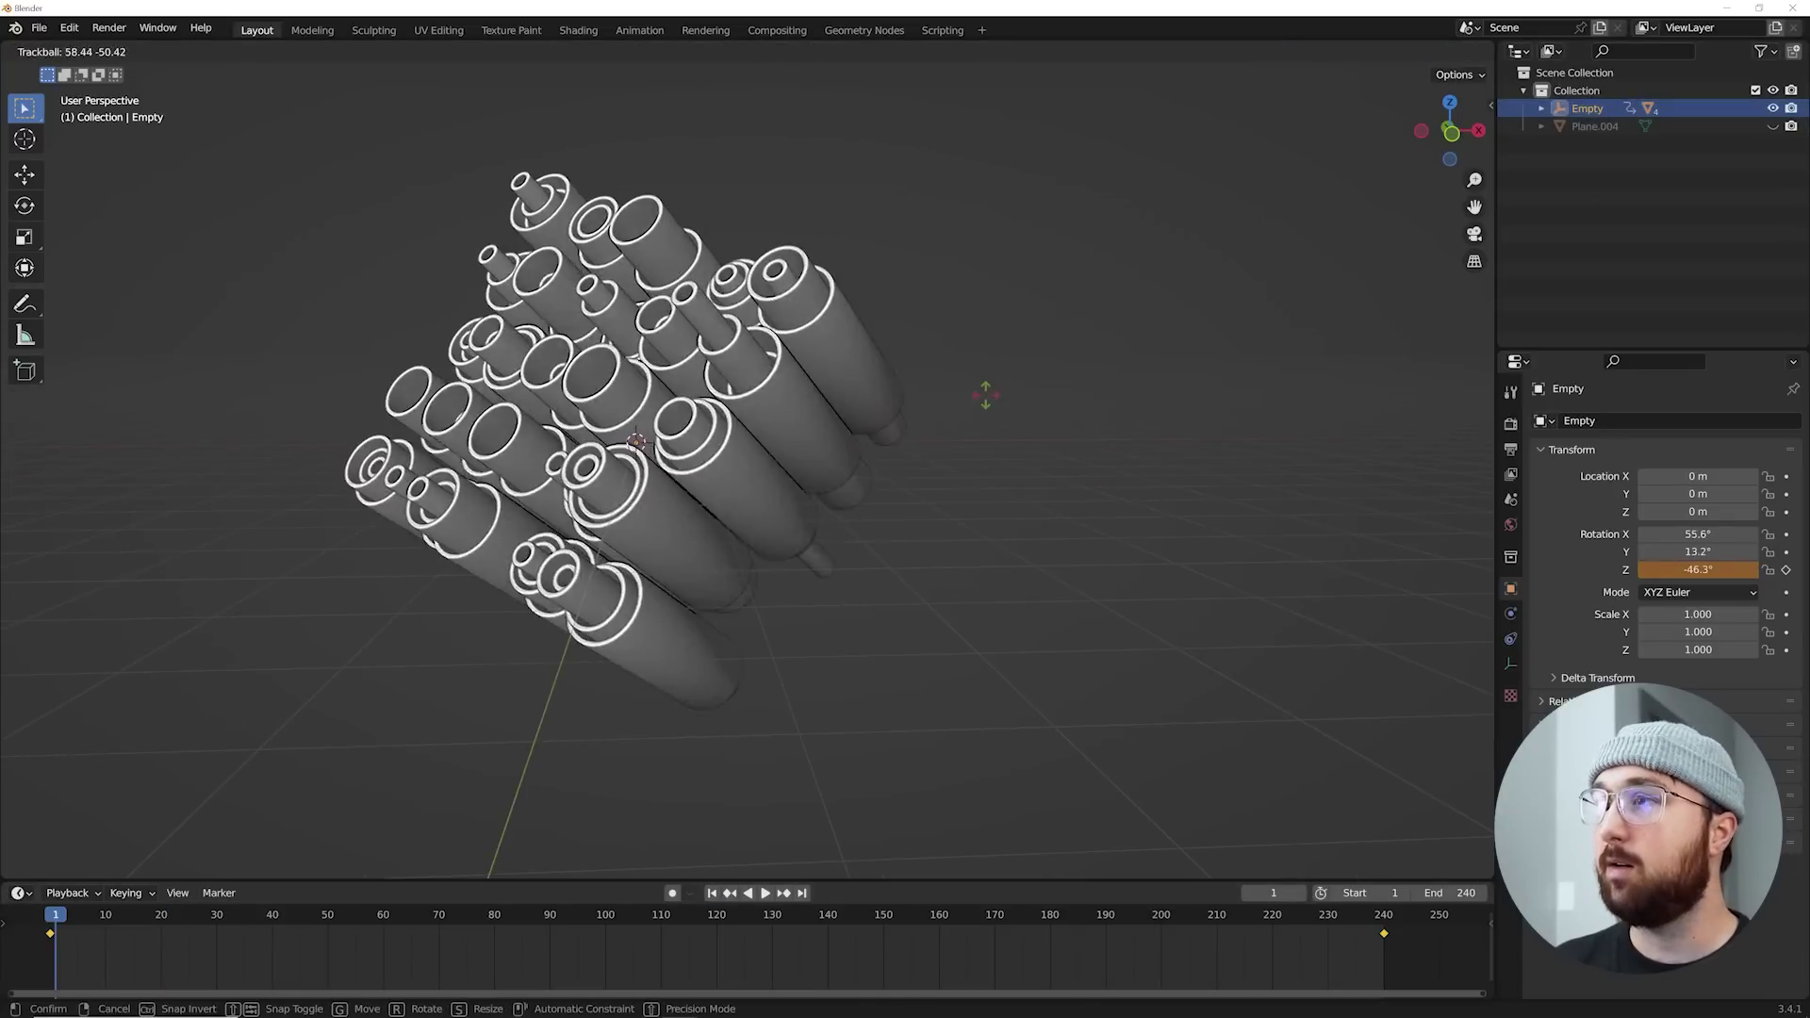
pyautogui.click(1020, 371)
pyautogui.press('space')
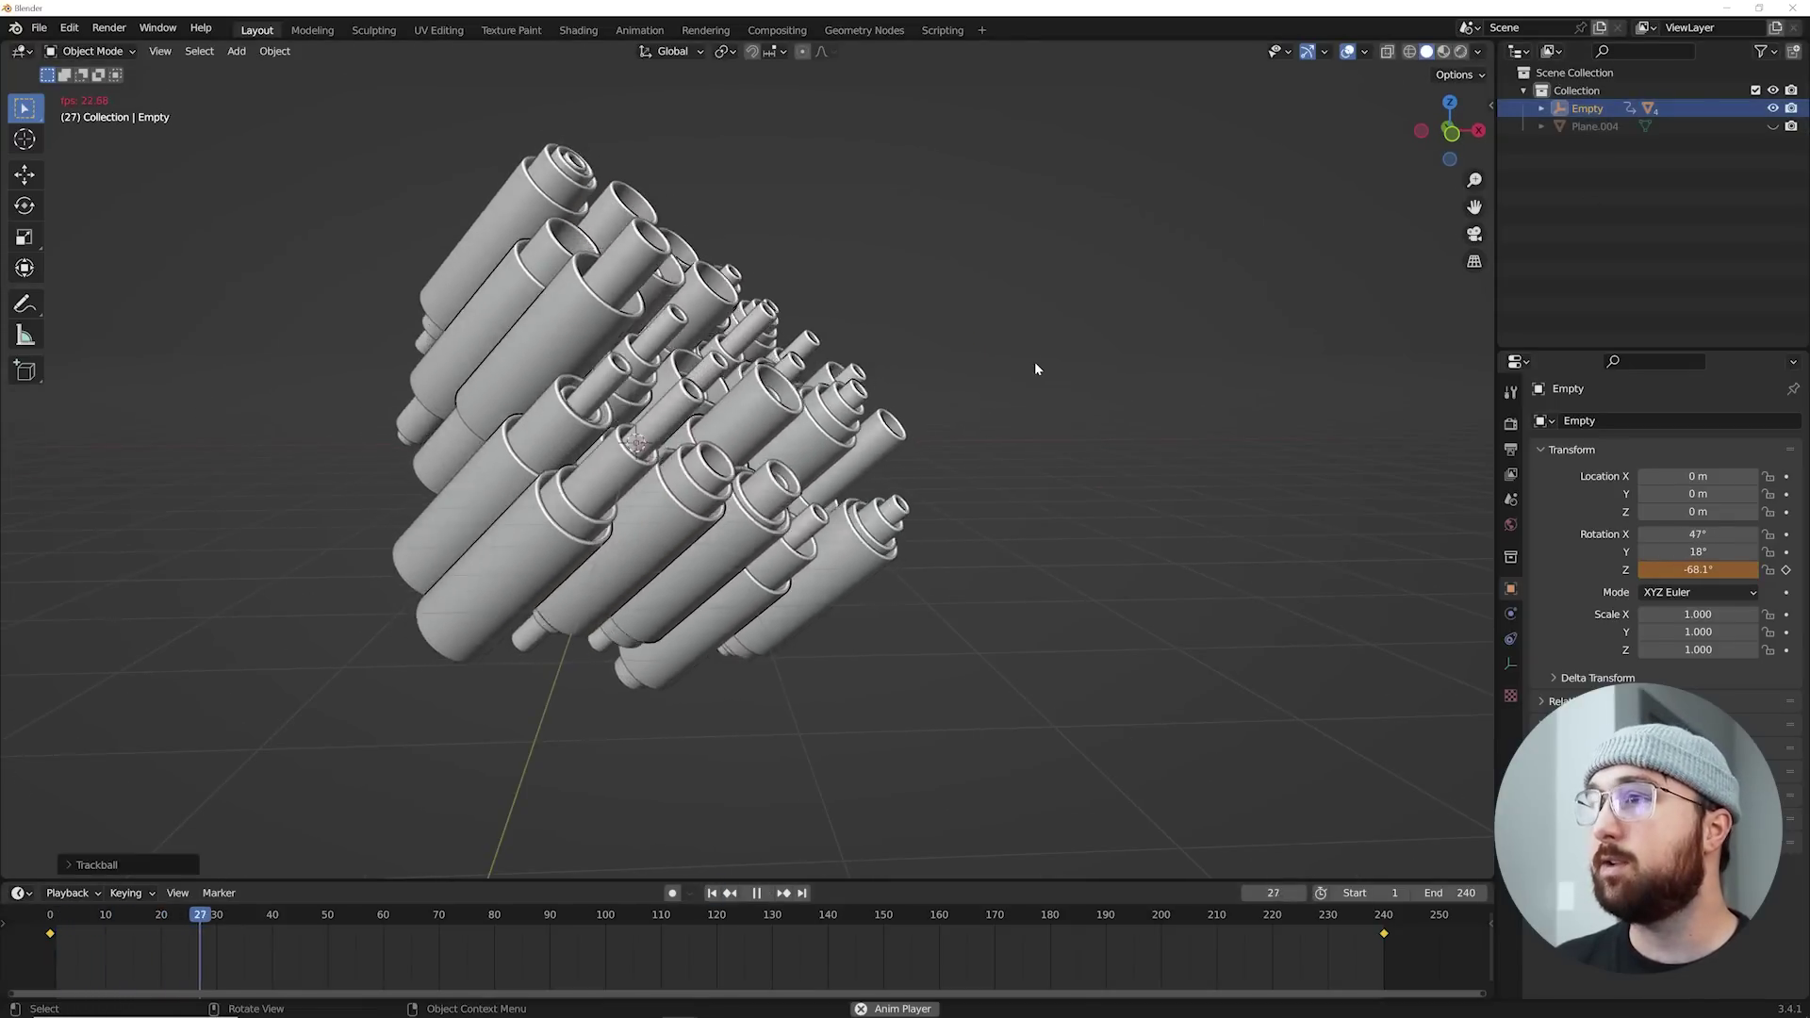
pyautogui.press('space')
pyautogui.hotkey('ctrl', 'z')
pyautogui.press('space')
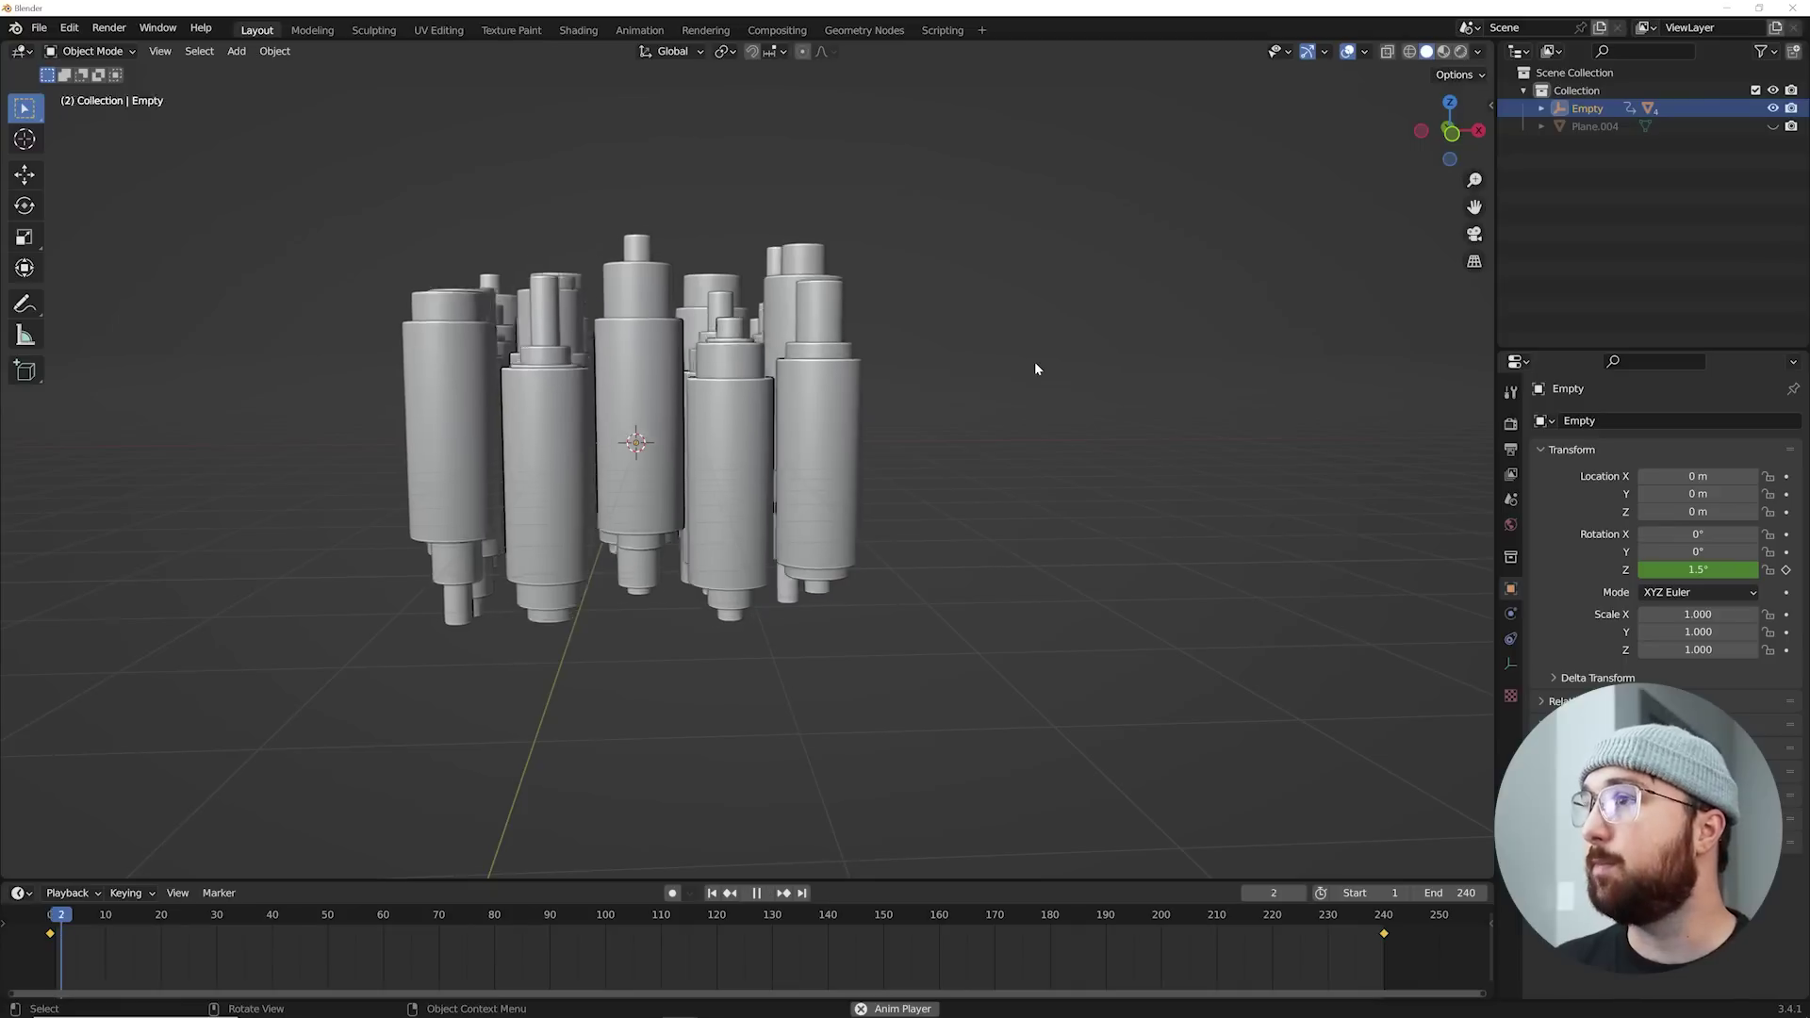
pyautogui.click(714, 892)
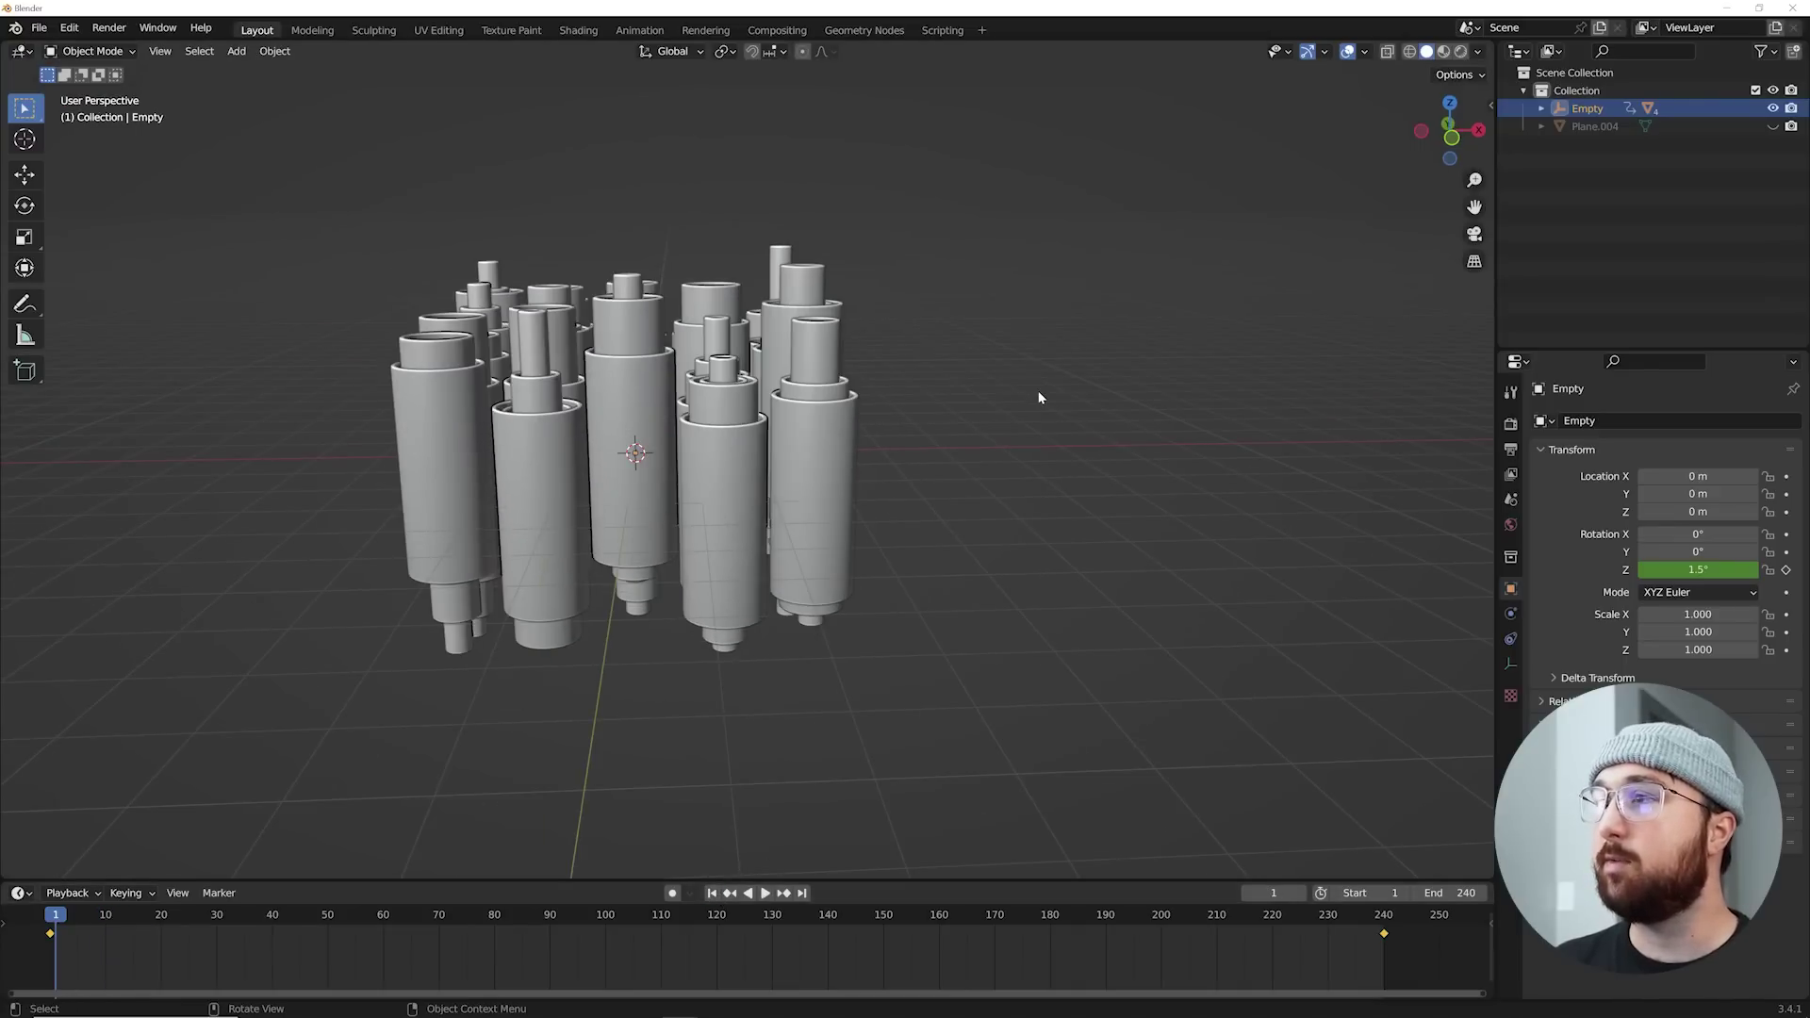
# Step: Add a second empty at the origin and parent the keyframed Empty to it with the Object option
pyautogui.hotkey('shift', 'a')
pyautogui.moveTo(1042, 397)
pyautogui.click(1097, 395)
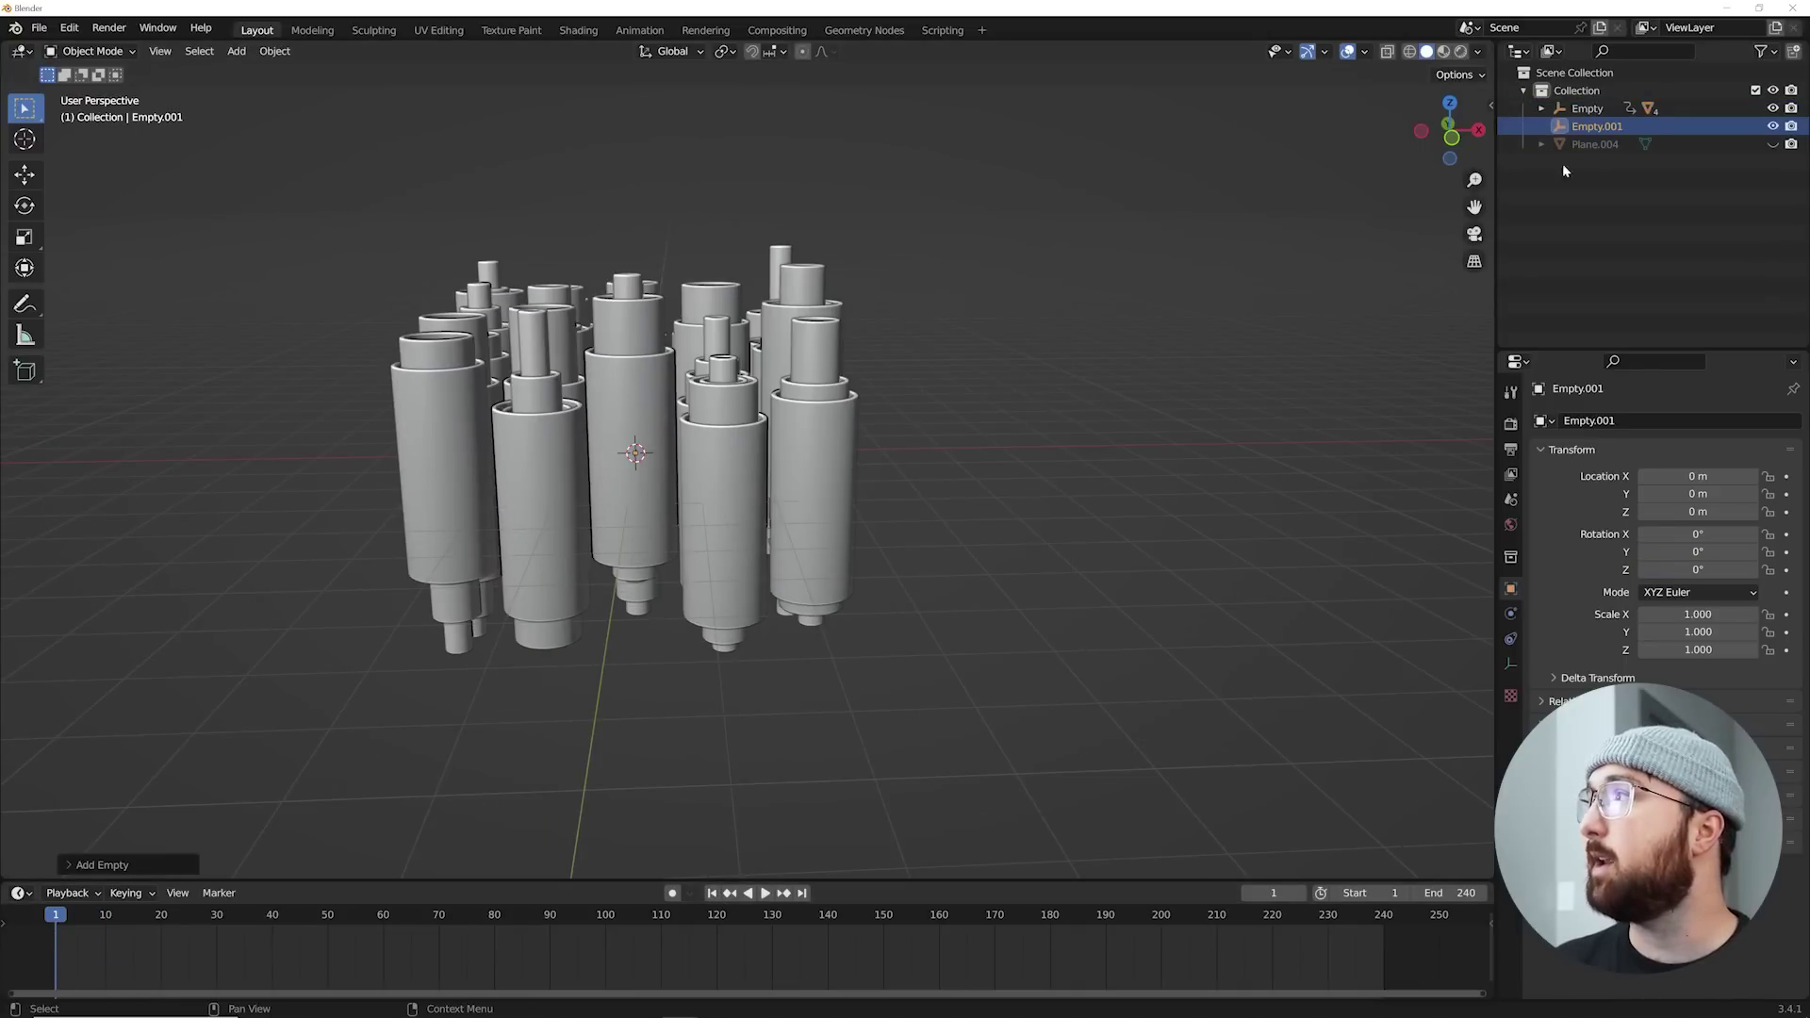
pyautogui.click(1603, 112)
pyautogui.click(1591, 128)
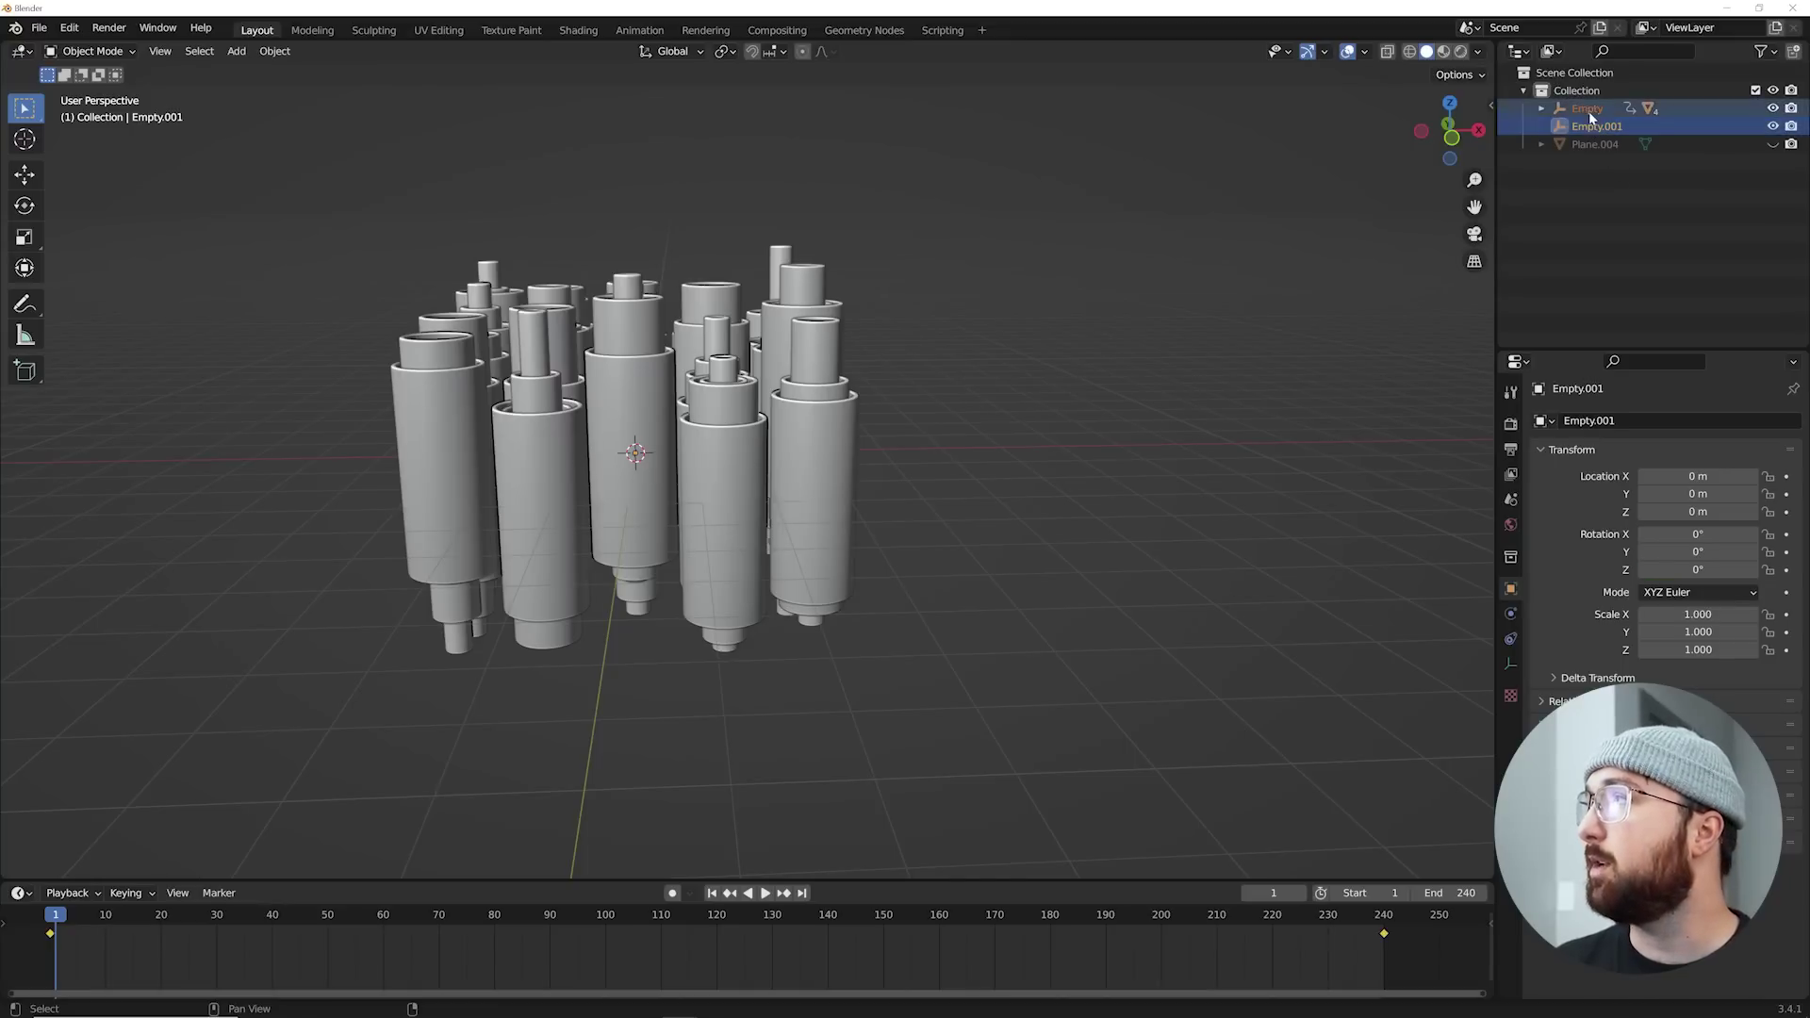
pyautogui.keyDown('shift'); pyautogui.click(1592, 111); pyautogui.keyUp('shift')
pyautogui.hotkey('ctrl', 'p')
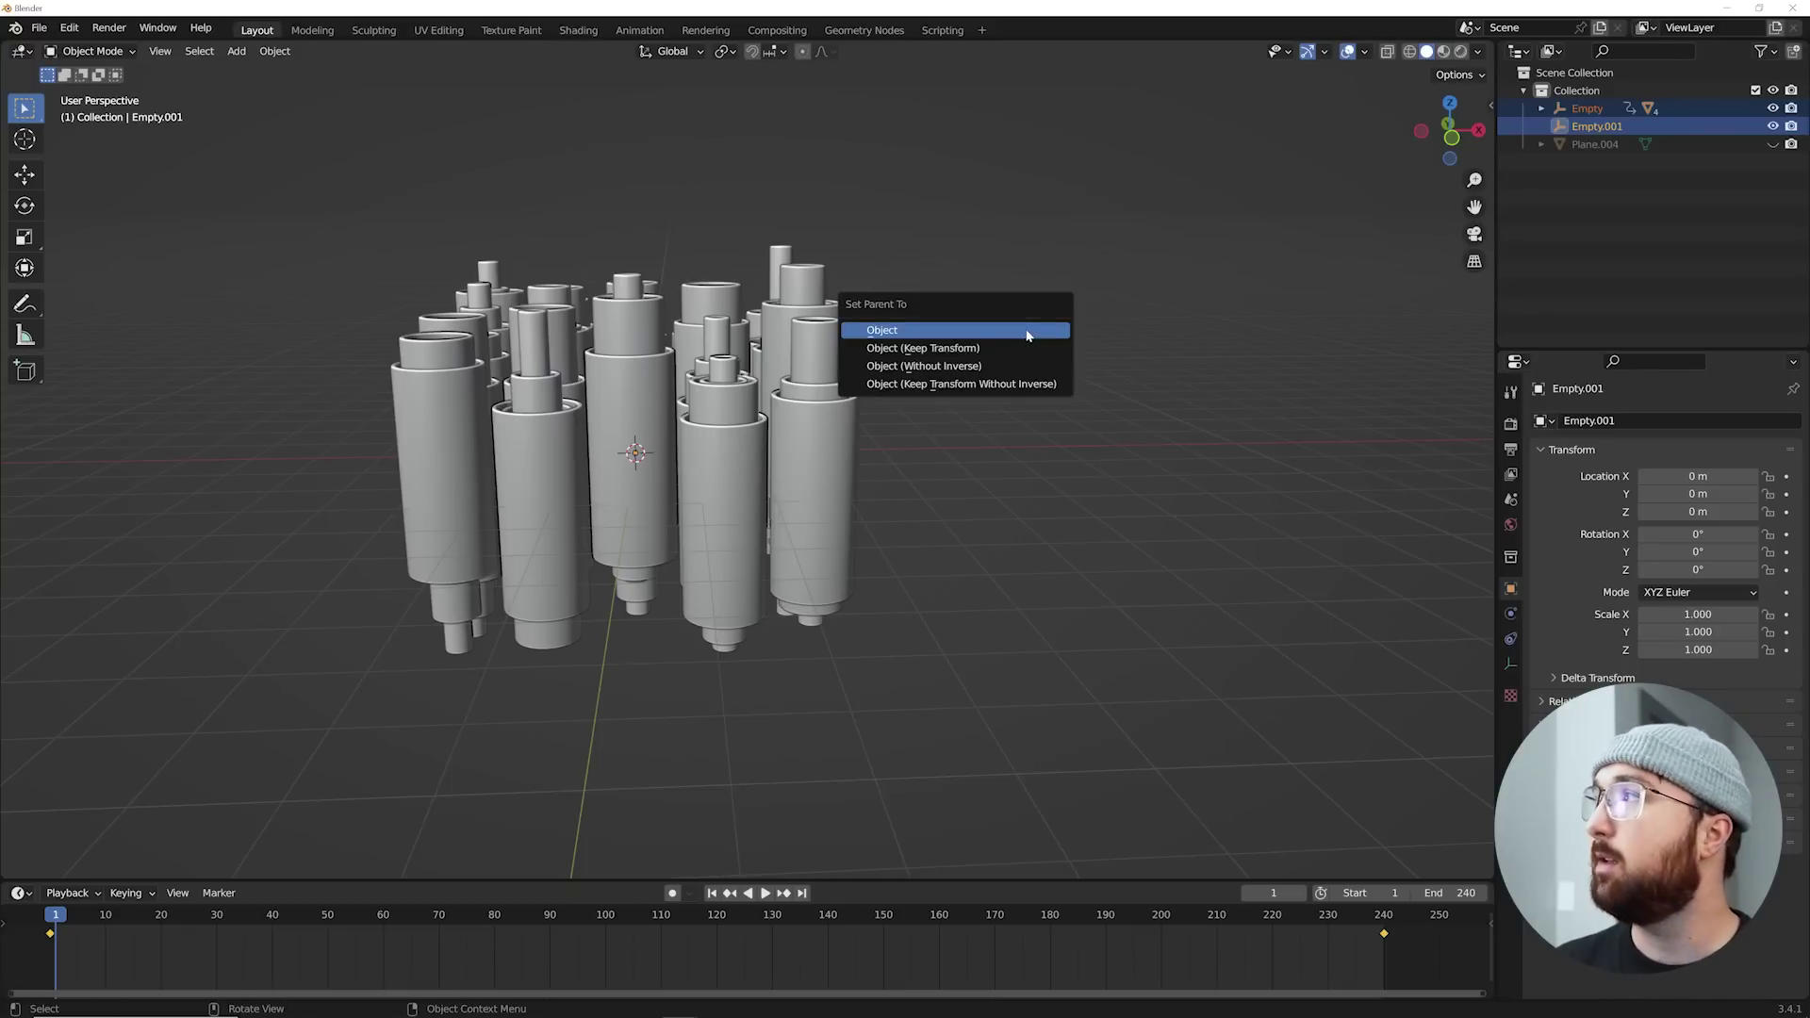
pyautogui.click(1027, 336)
# Step: Tilt the new parent empty to about X 18.3°, Y -34.1°, Z 10.6° and play back the spinning cylinders
pyautogui.press('`')
pyautogui.click(886, 300)
pyautogui.moveTo(886, 300); pyautogui.dragTo(886, 353, button='middle')
pyautogui.press('r')
pyautogui.press('r')
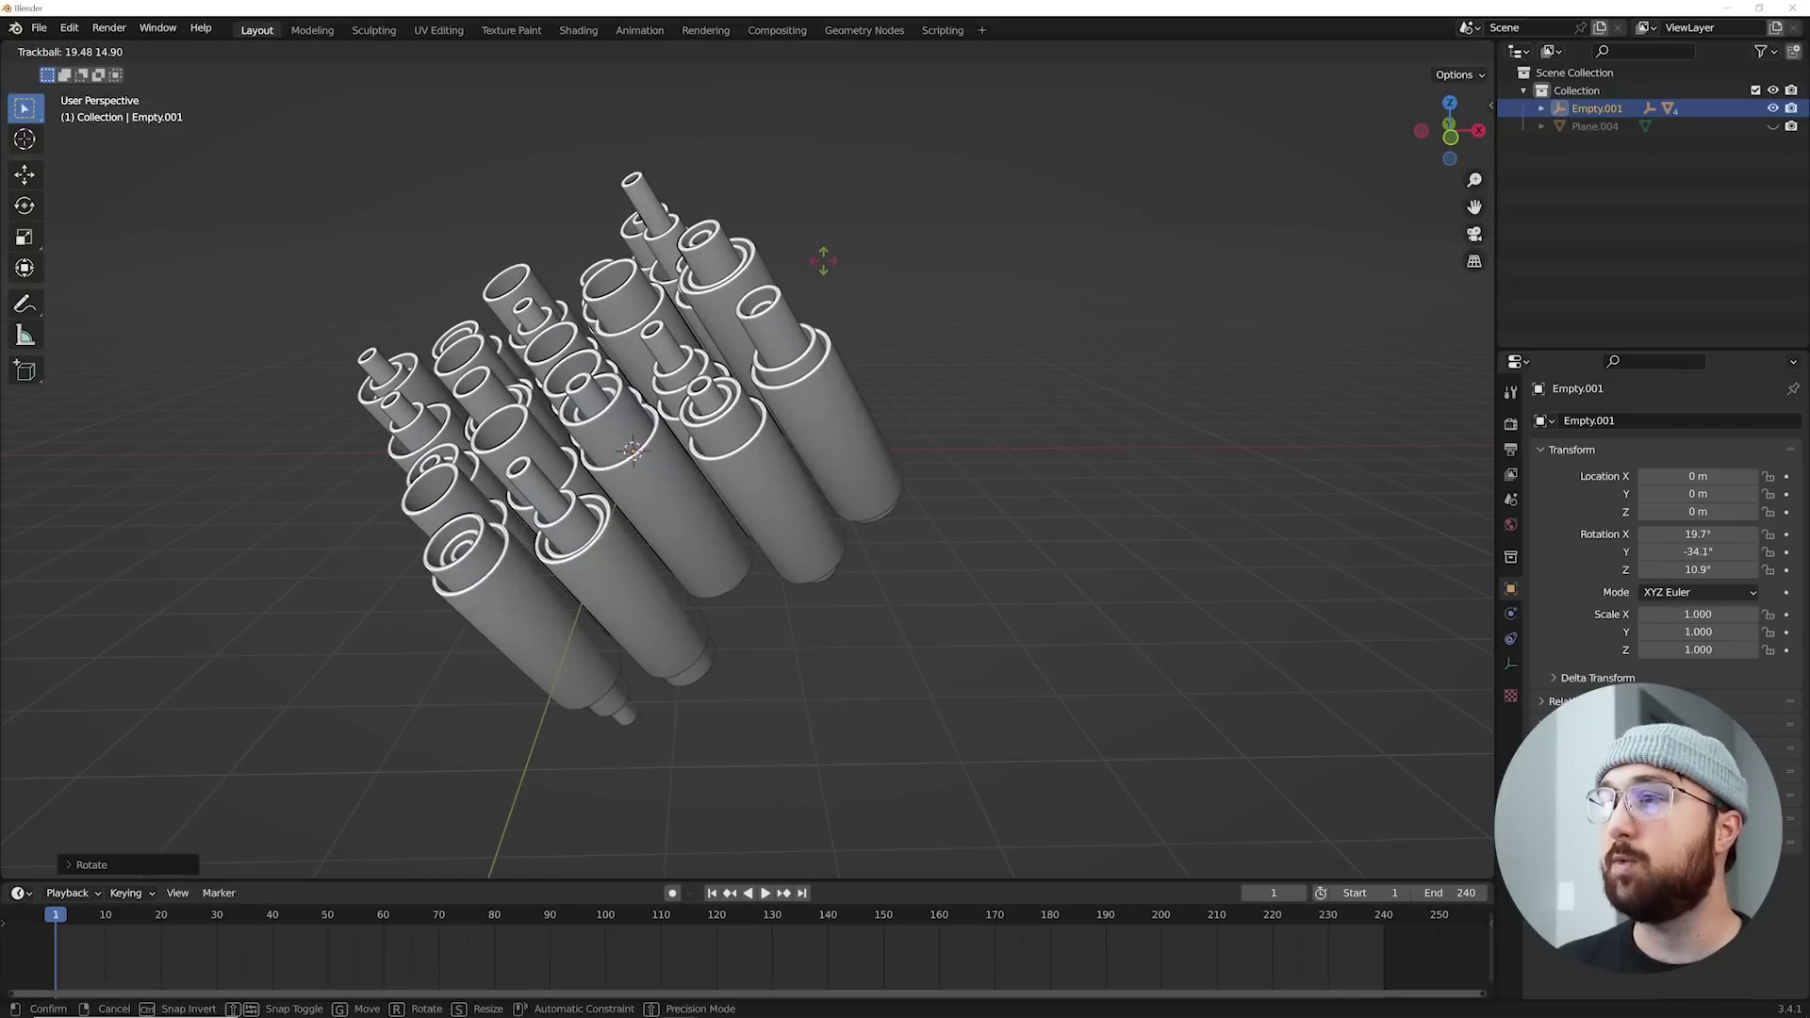
pyautogui.click(861, 274)
pyautogui.press('space')
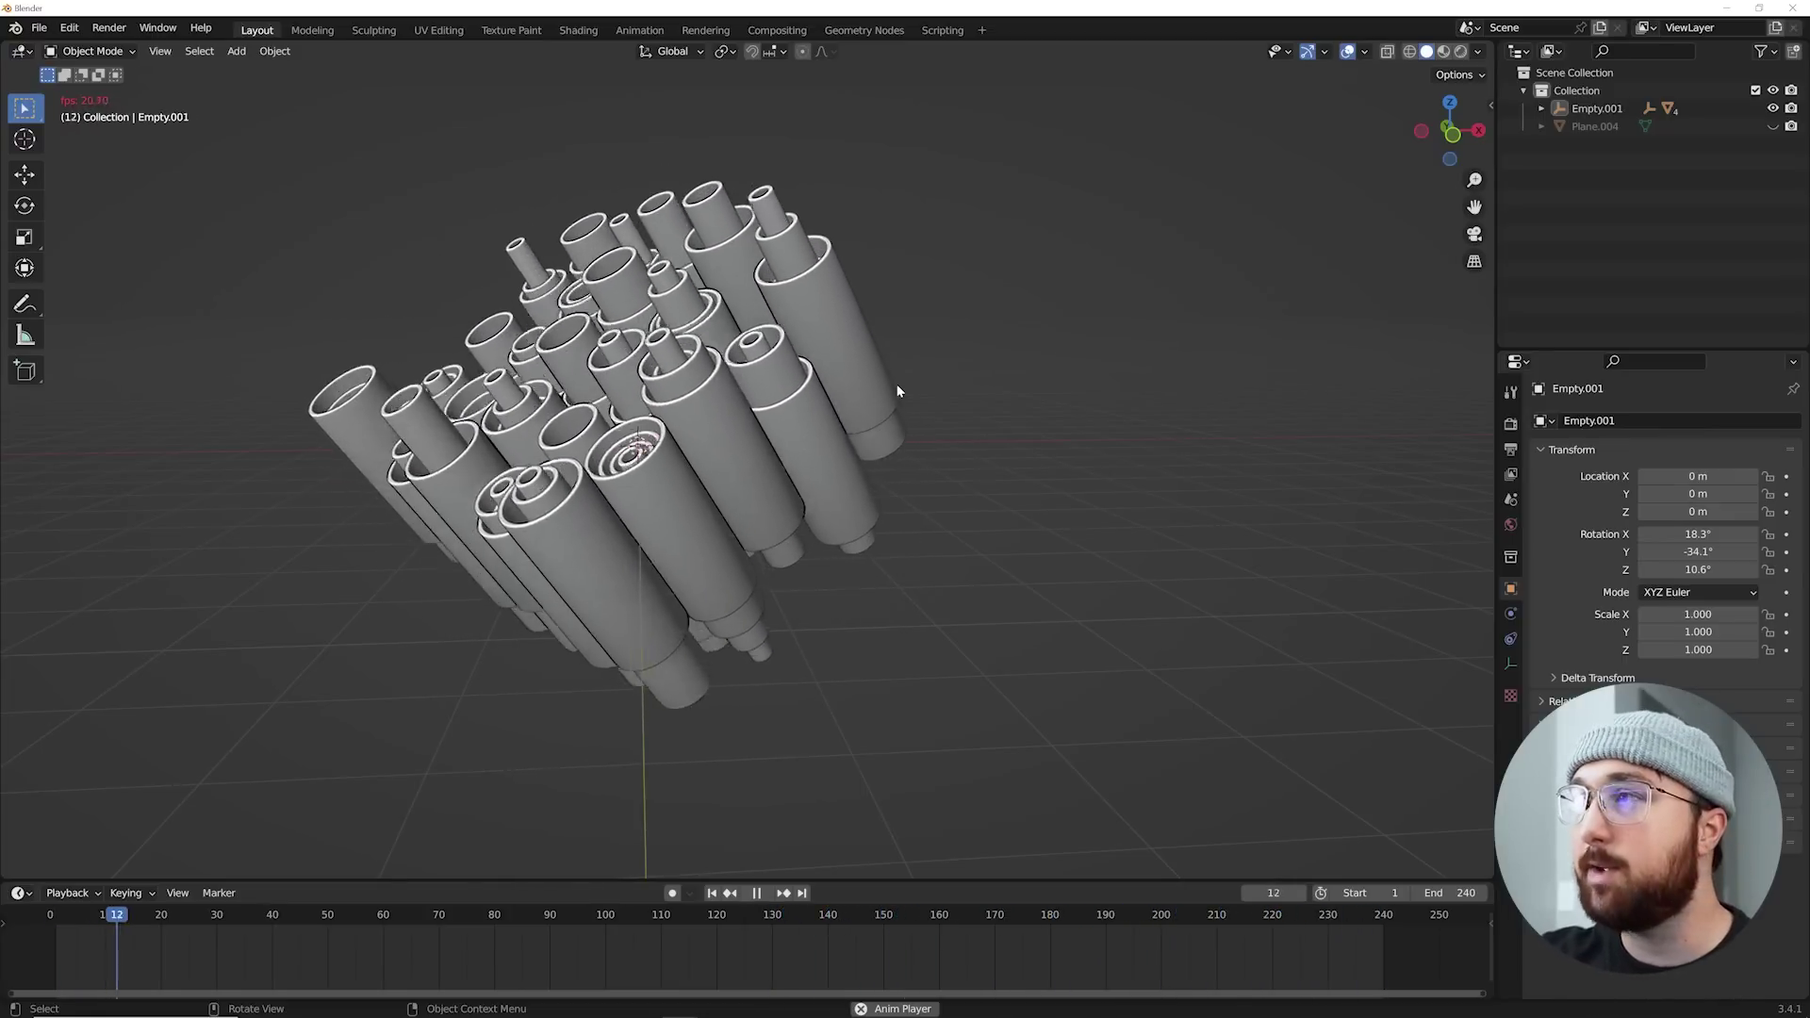
# Step: Stop the playback and make the hidden floor plane Plane.004 visible in the viewport
pyautogui.press('space')
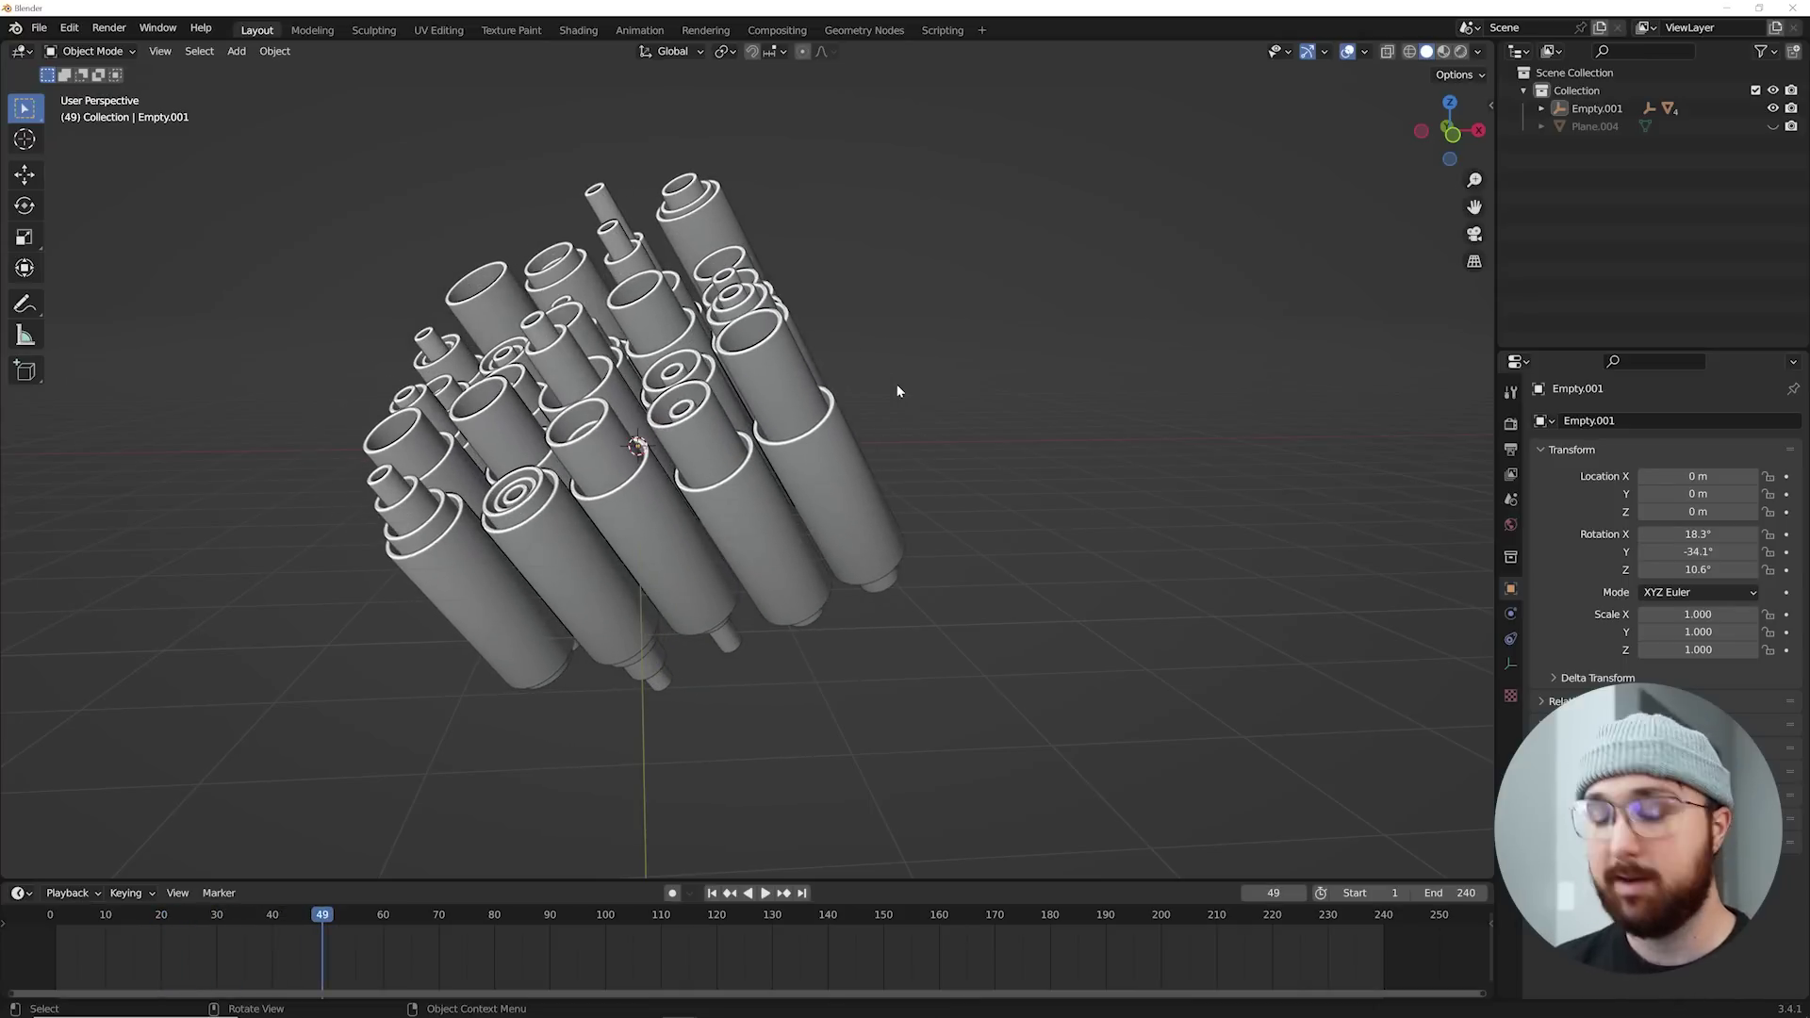
pyautogui.click(1772, 125)
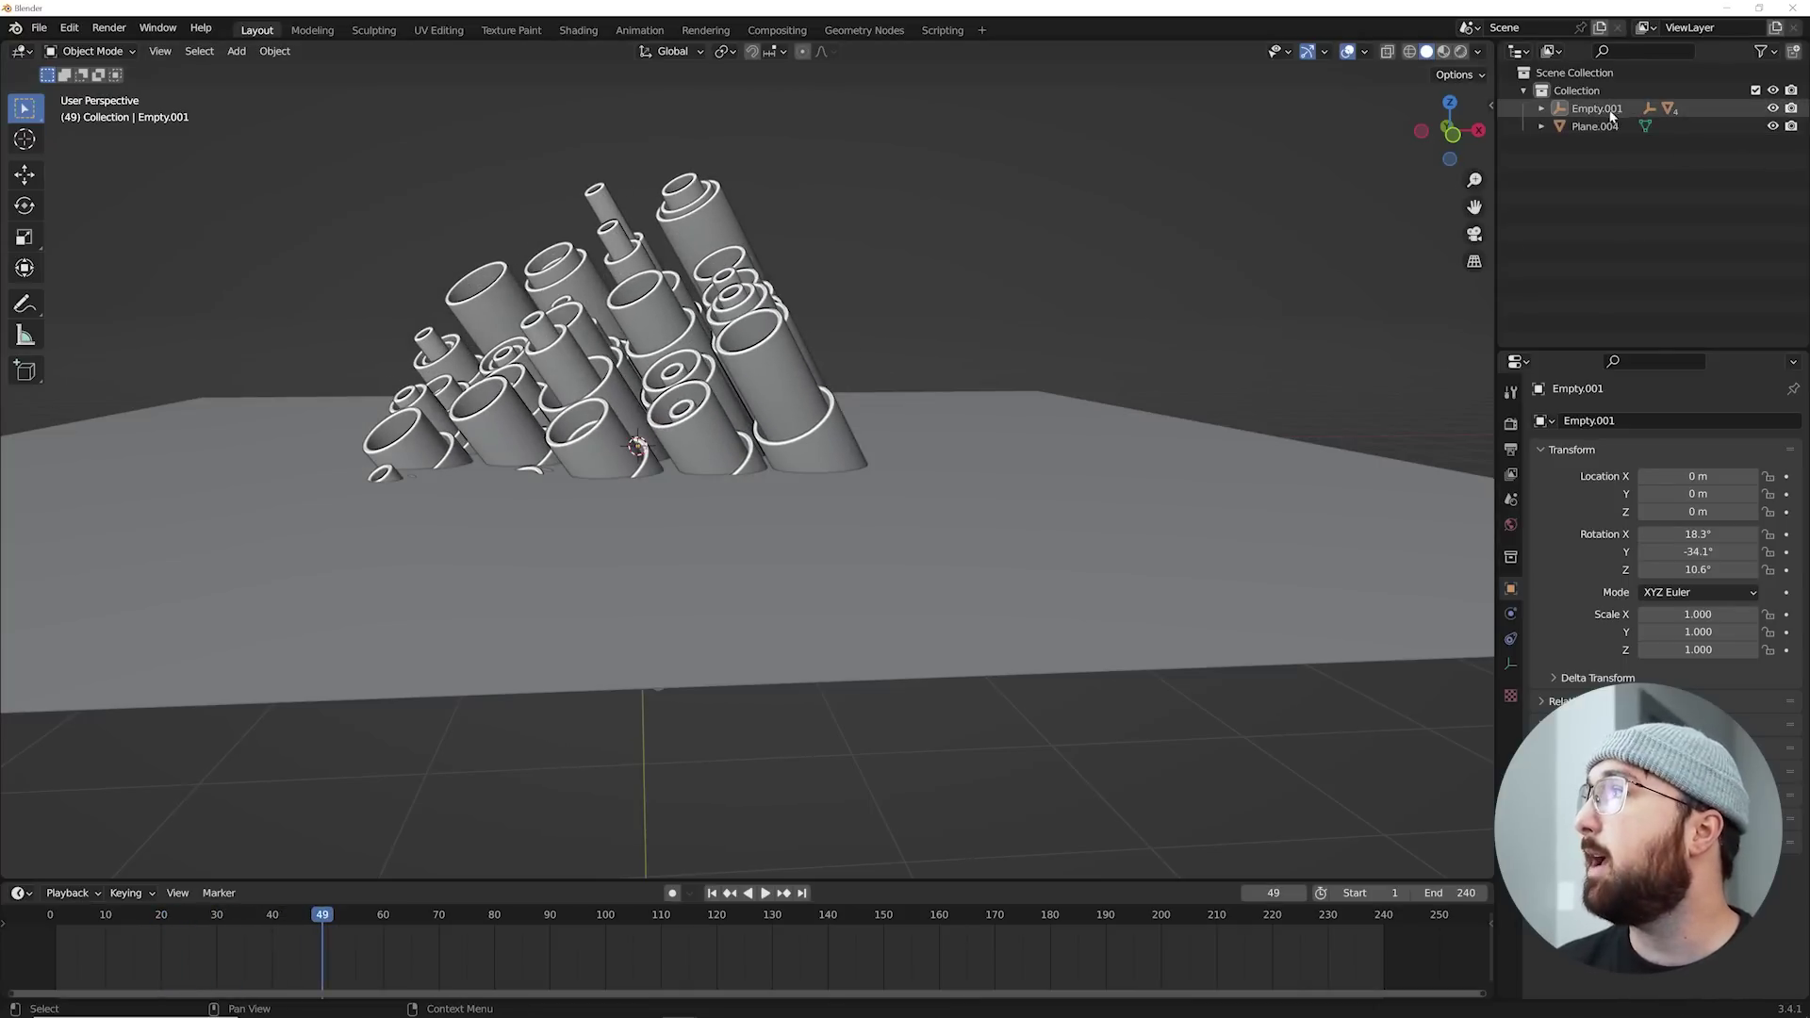
pyautogui.moveTo(740, 410); pyautogui.dragTo(691, 376, button='middle')
pyautogui.scroll(-3, 691, 376)
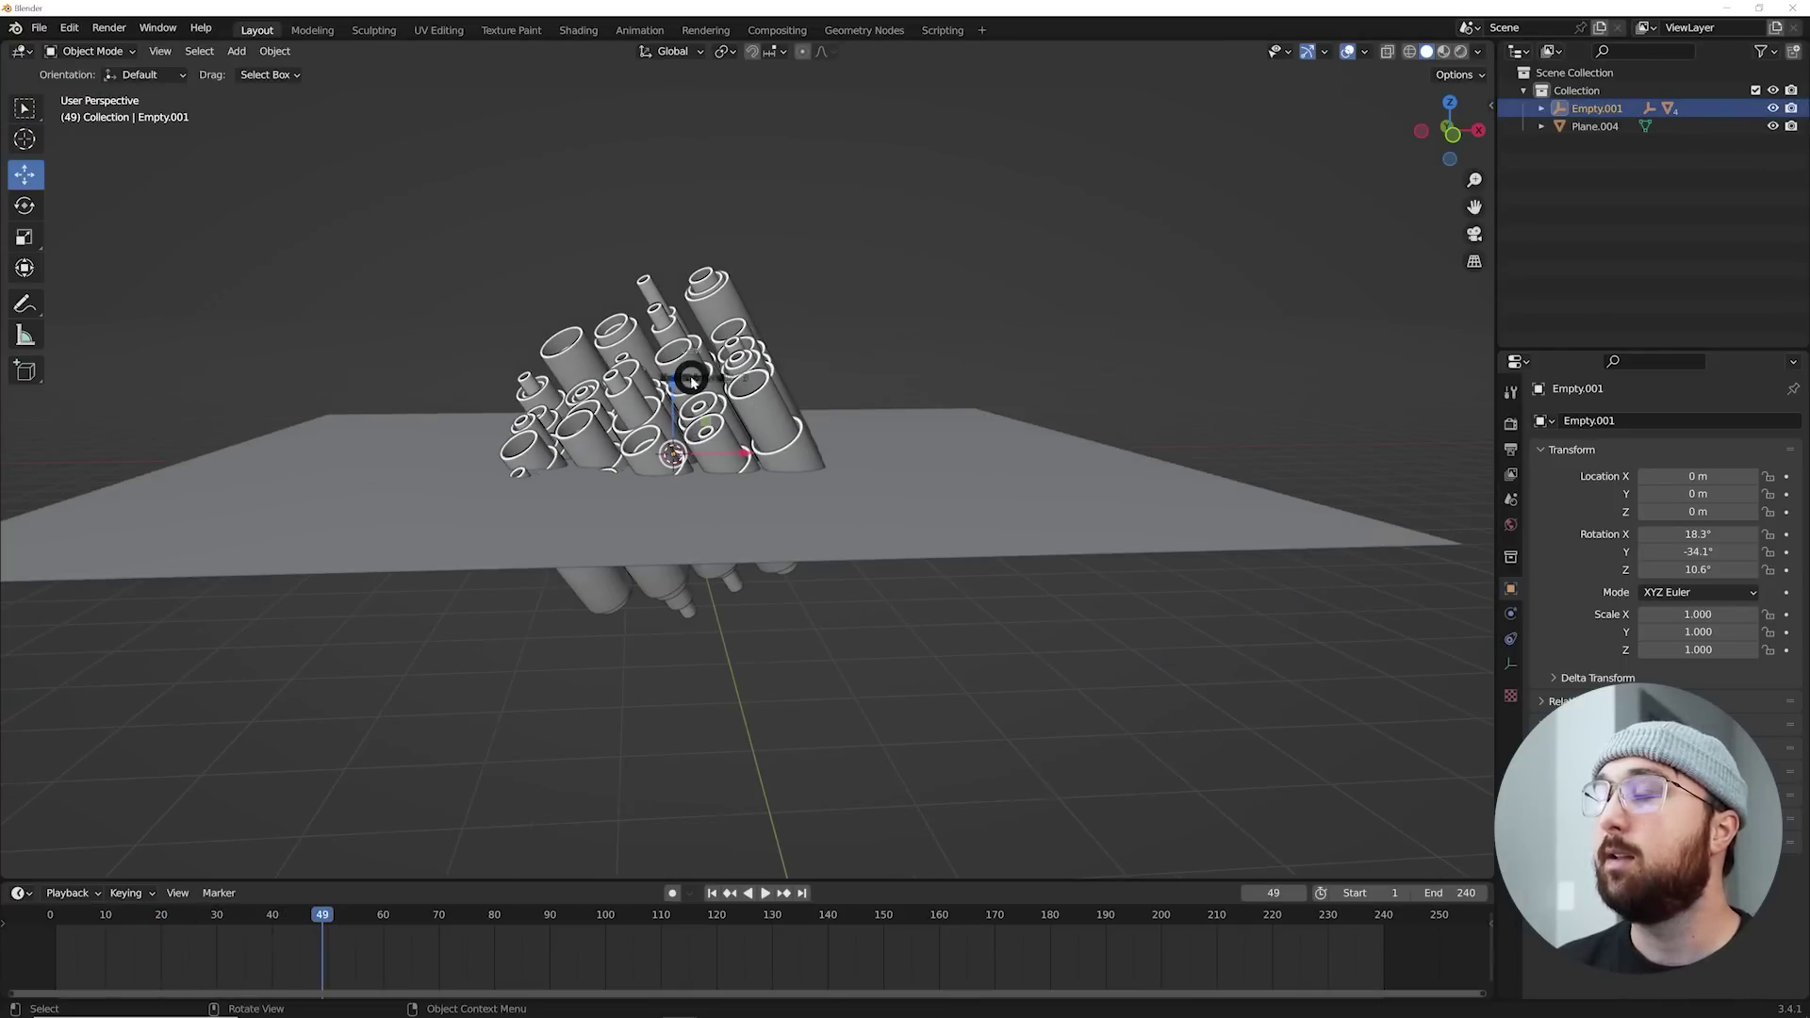
# Step: Raise Empty.001 along Z to about 4.09 m and play the animation to check the cylinders' clearance above the floor
pyautogui.press('KP_1')
pyautogui.scroll(3, 641, 345)
pyautogui.press('g')
pyautogui.press('z')
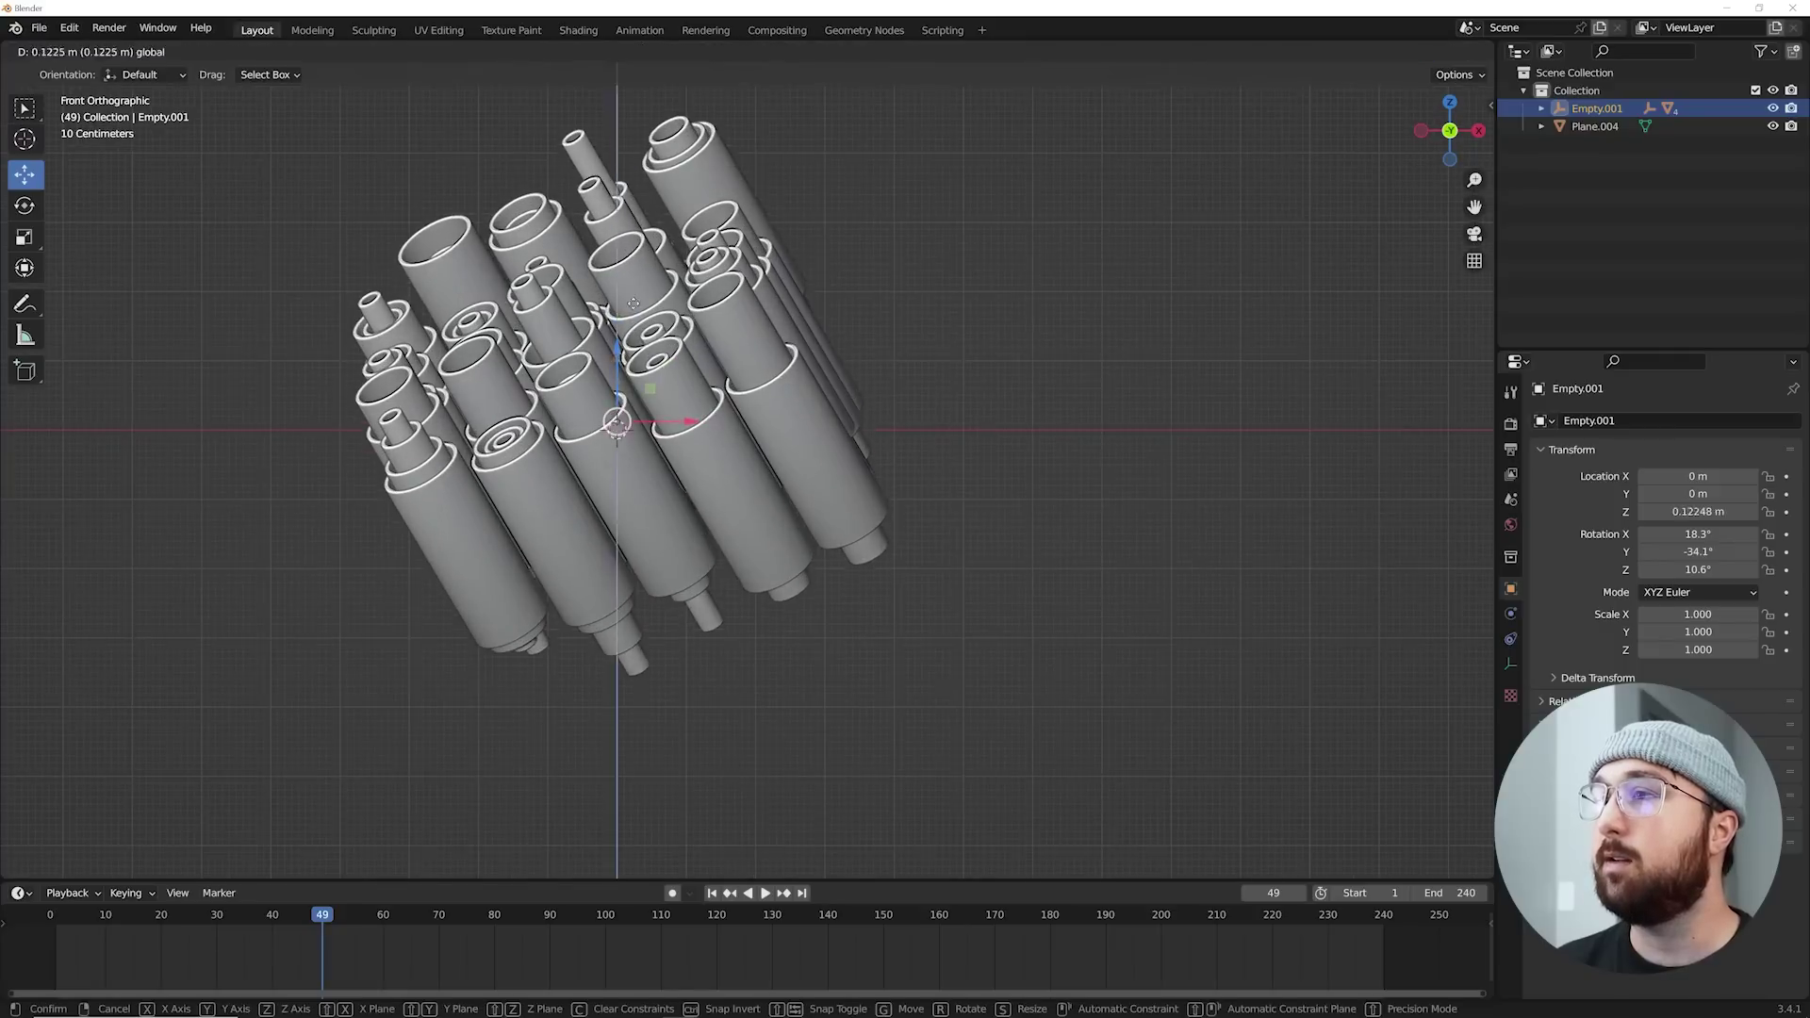
pyautogui.click(693, 271)
pyautogui.press('space')
pyautogui.scroll(3, 678, 387)
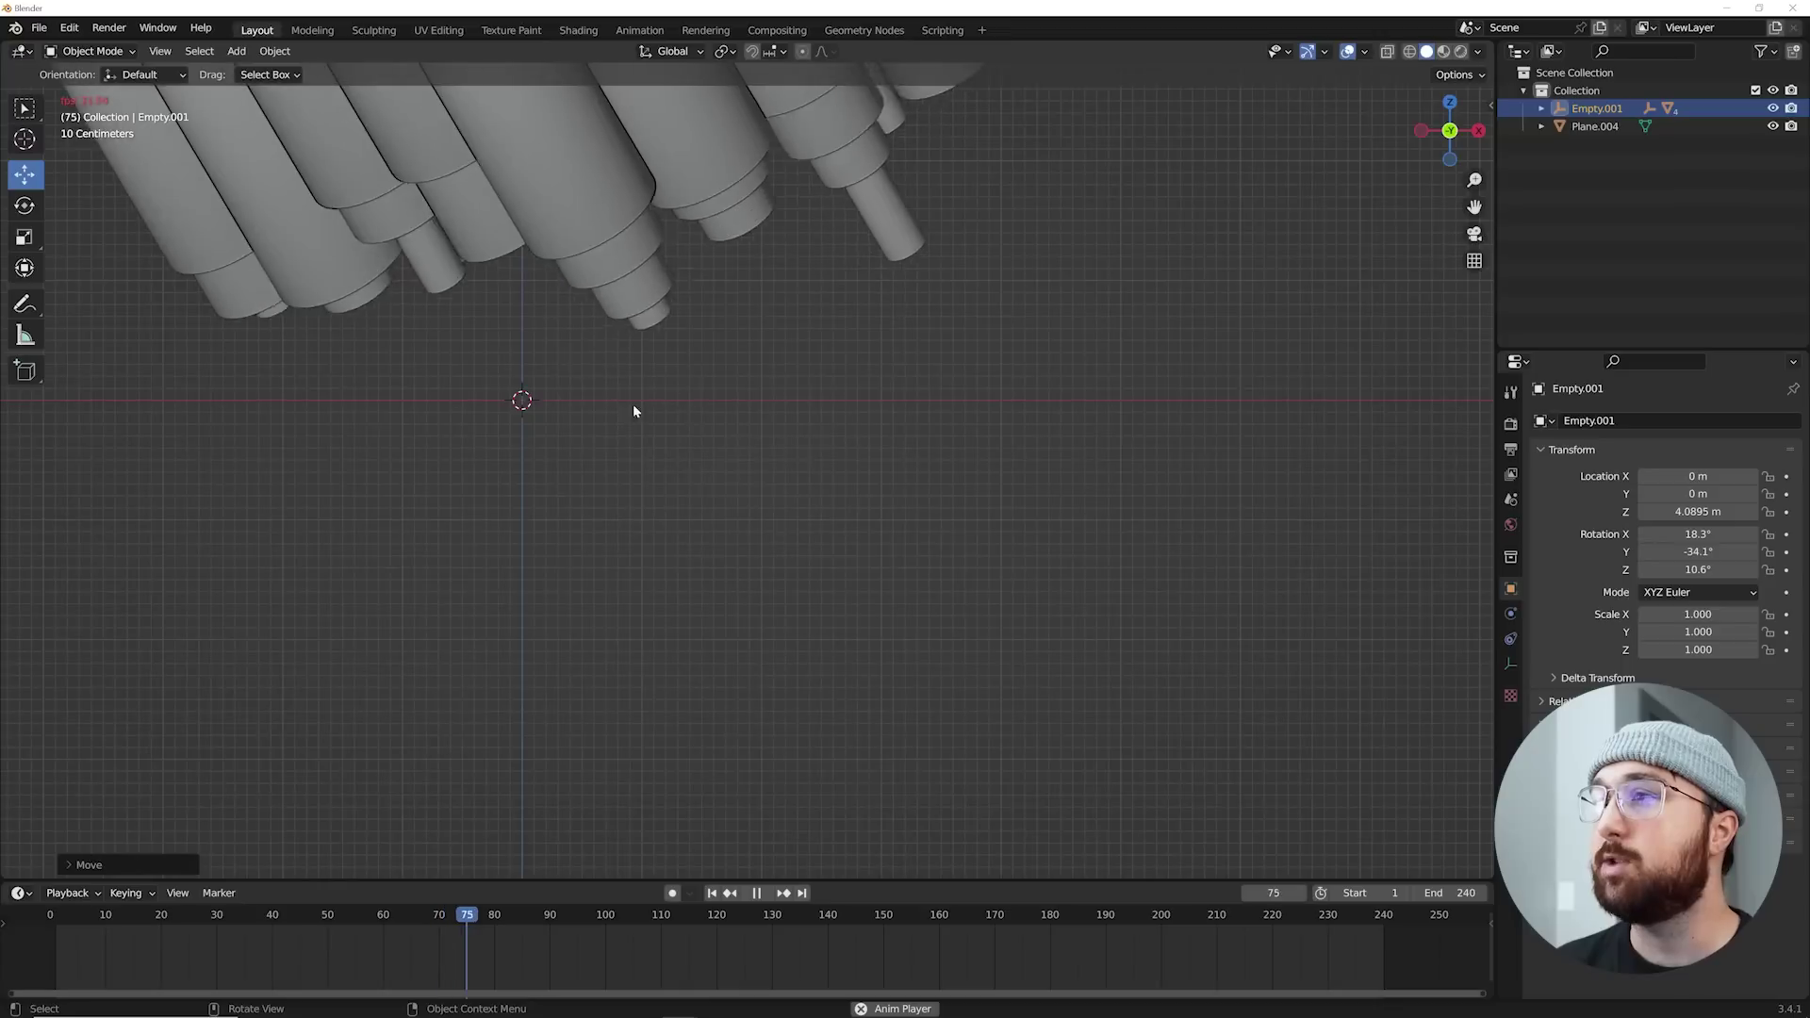
pyautogui.press('space')
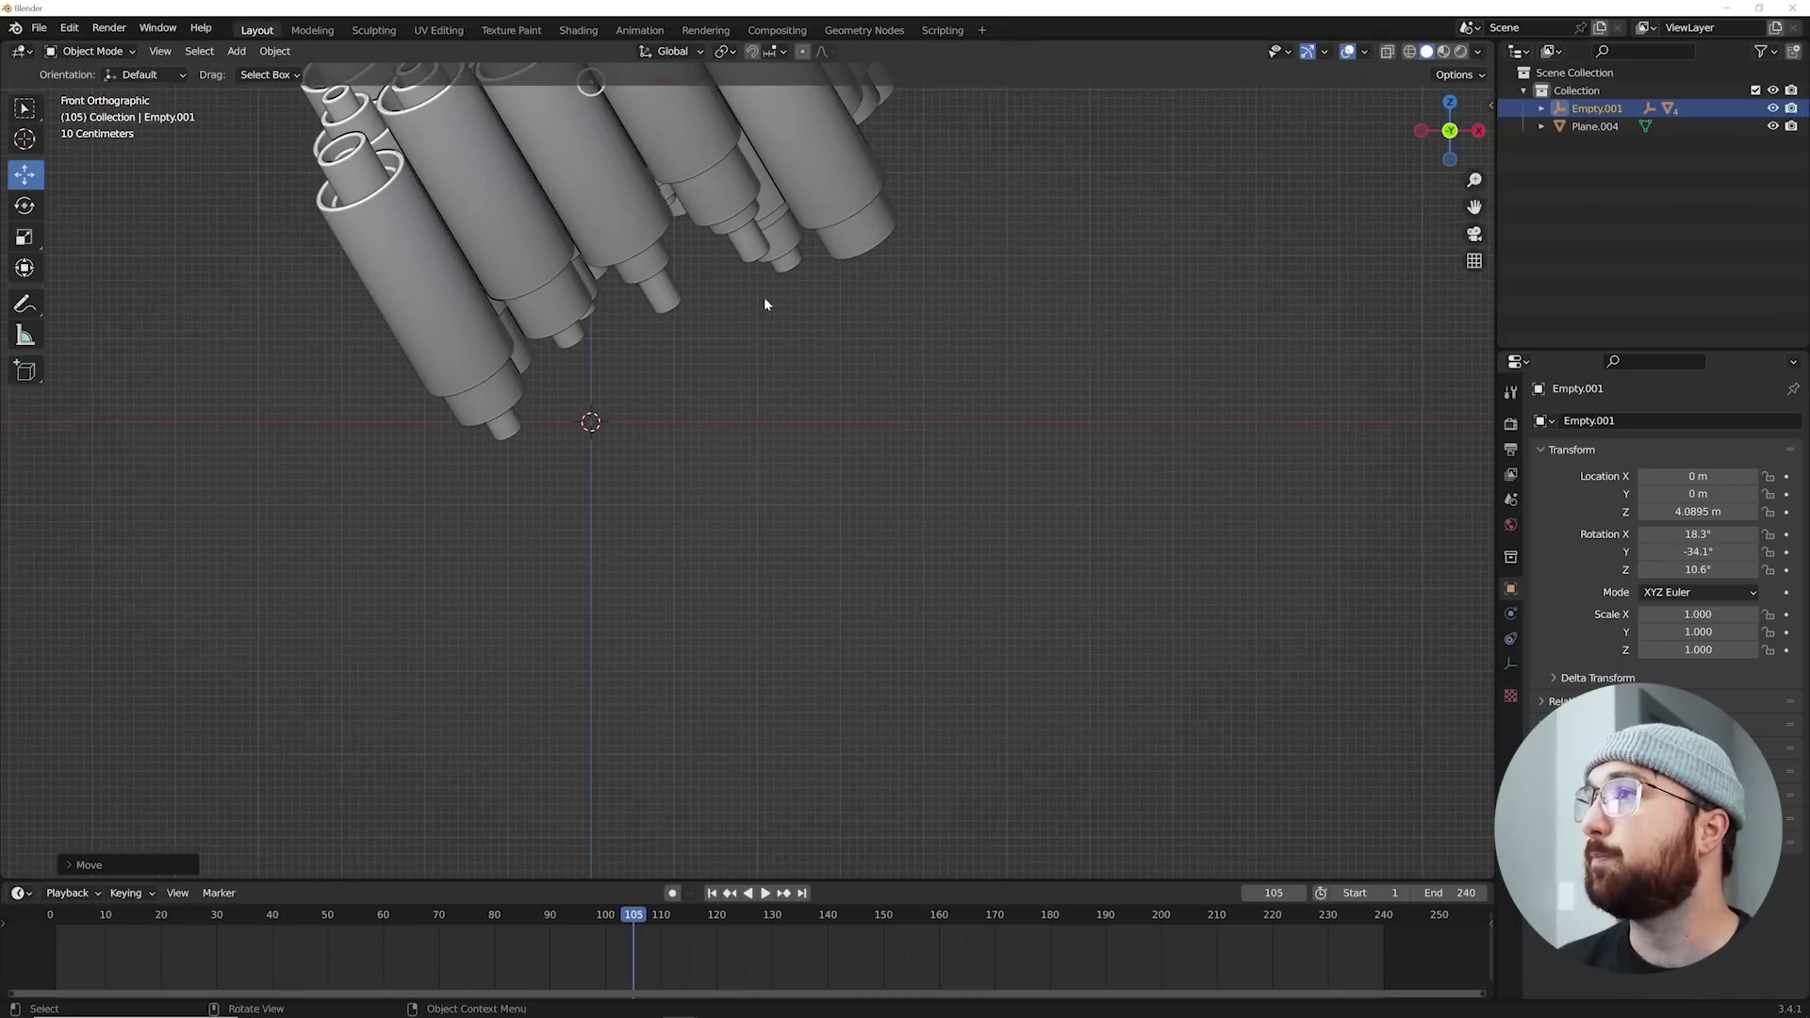
# Step: Raise Empty.001 further to about 4.36 m on Z and play the animation to recheck the floor clearance
pyautogui.scroll(-4, 756, 309)
pyautogui.moveTo(653, 191); pyautogui.dragTo(654, 178)
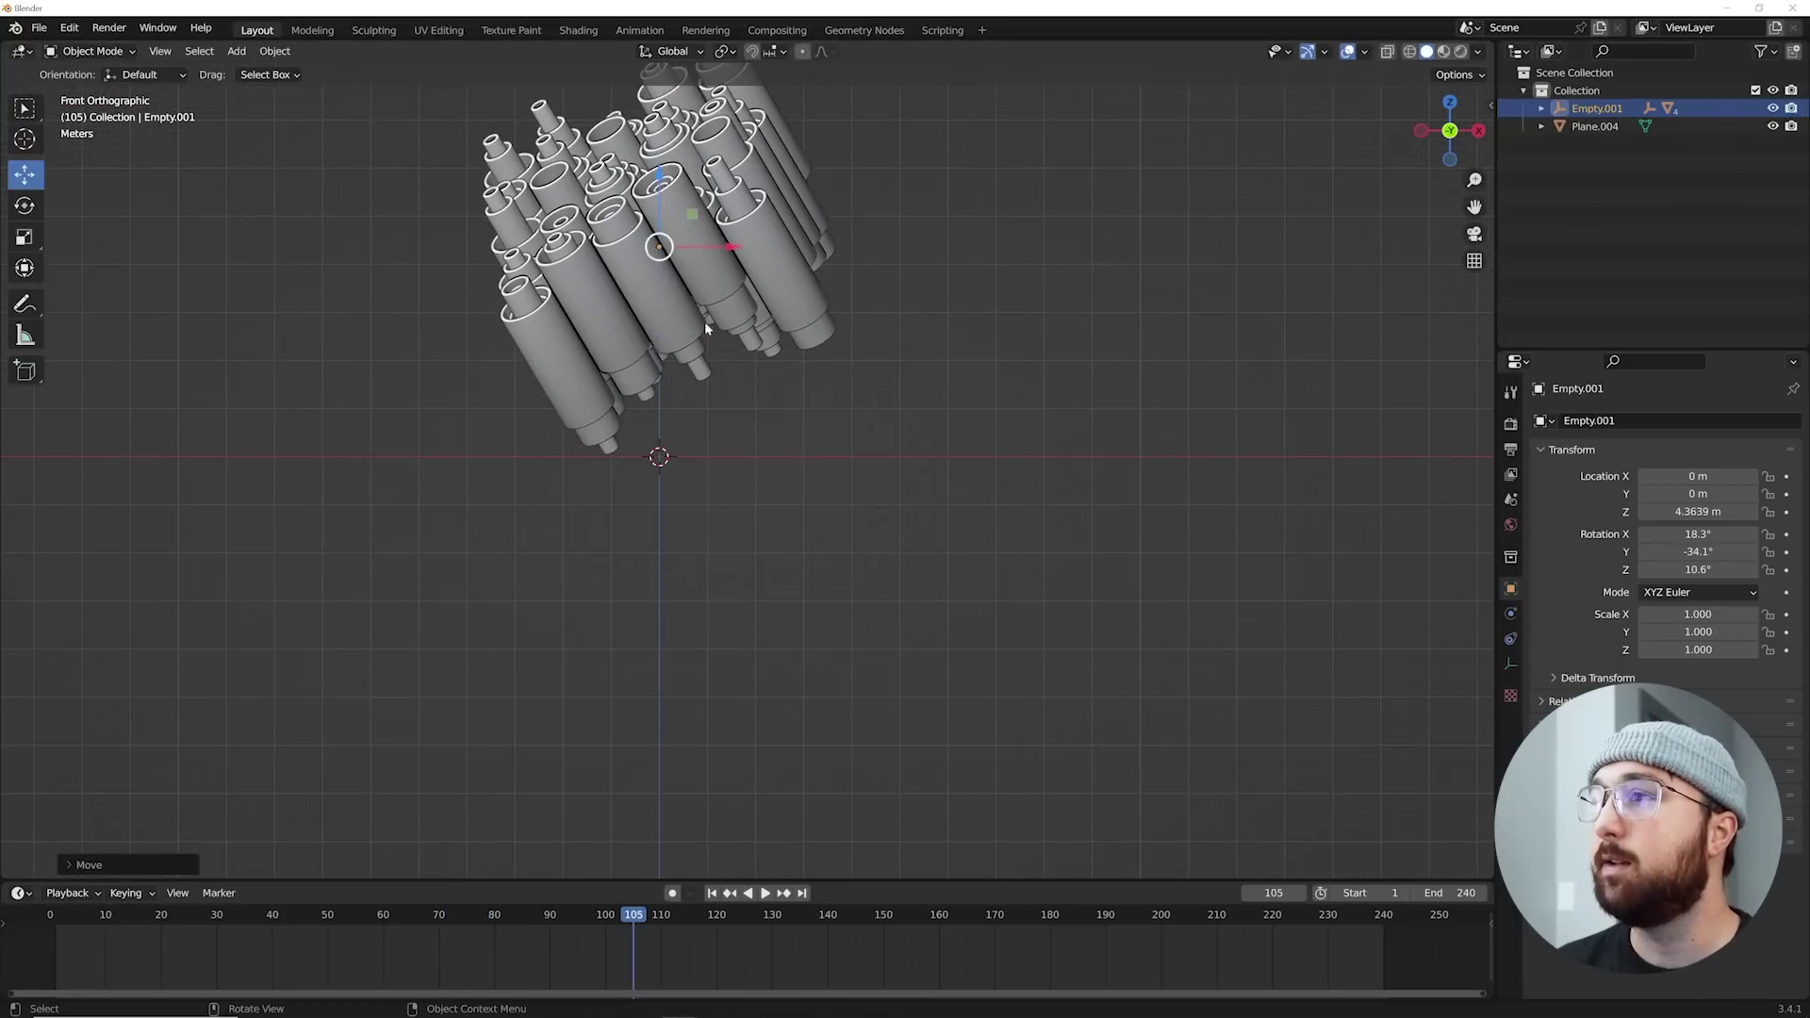
pyautogui.scroll(2, 765, 408)
pyautogui.press('space')
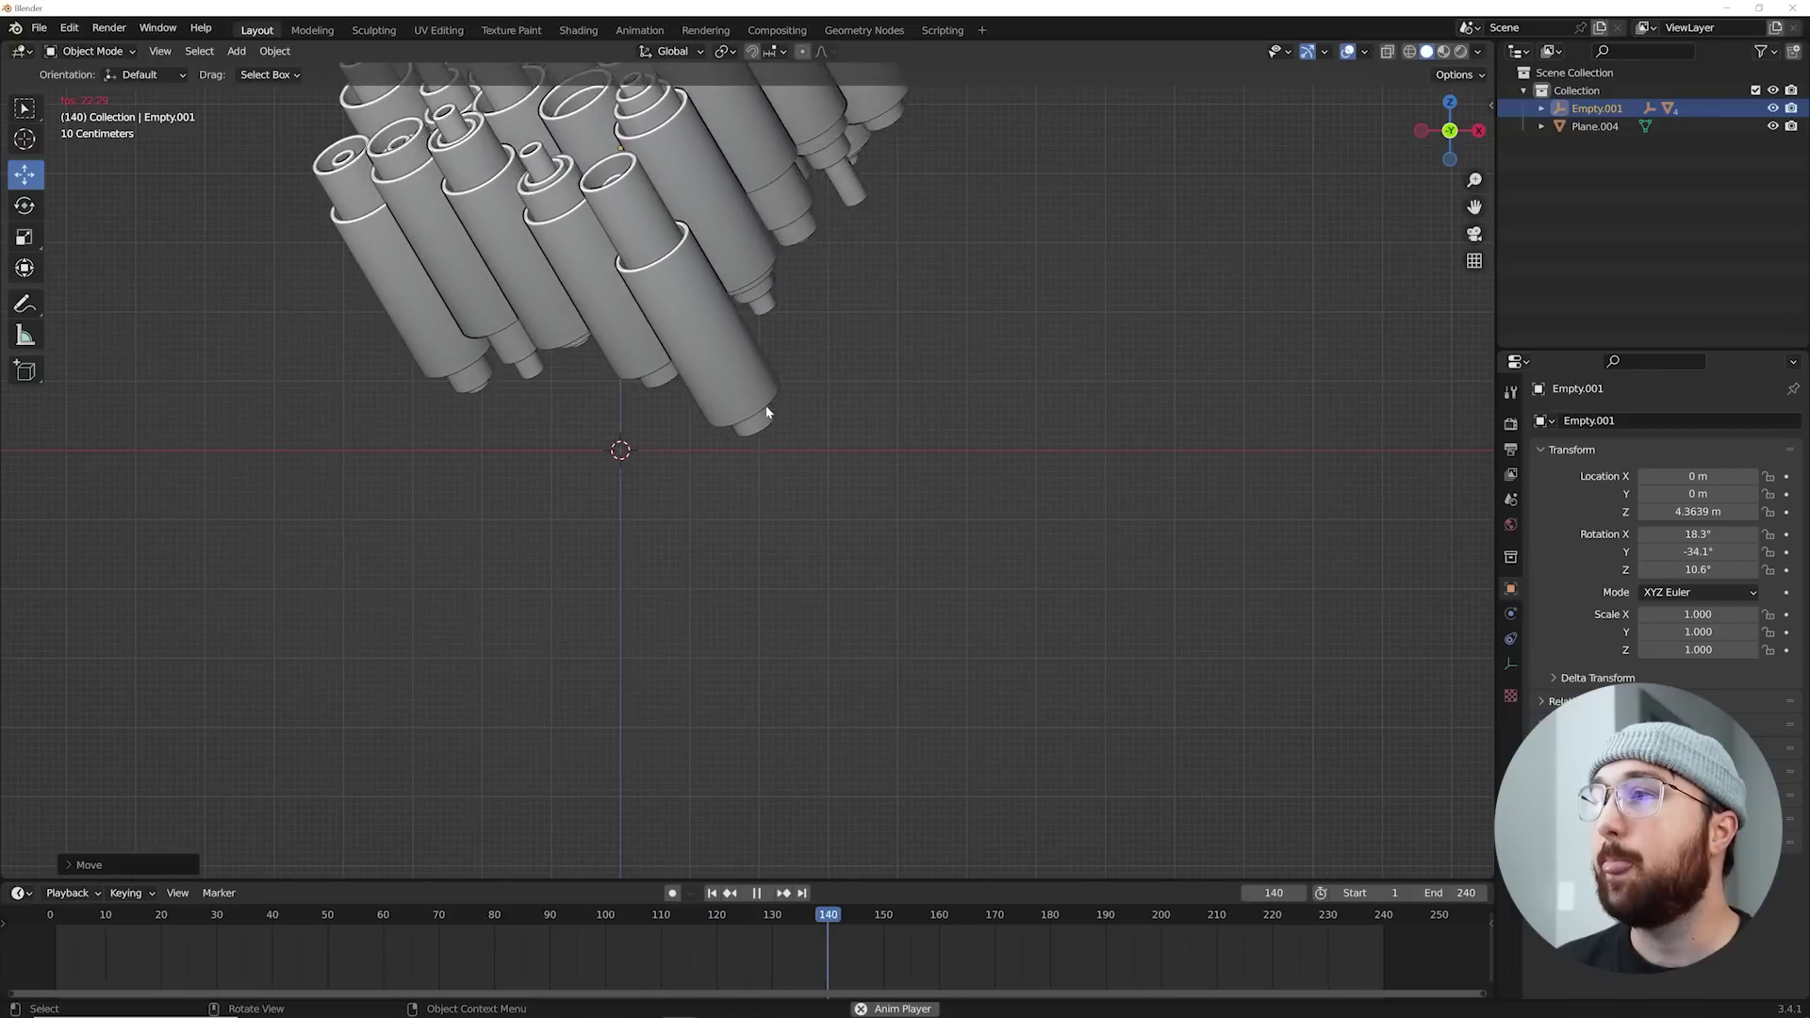
pyautogui.press('space')
# Step: Adjust the tilt of the raised parent empty with a free trackball rotation
pyautogui.moveTo(766, 408)
pyautogui.mouseDown(button='middle')
pyautogui.moveTo(760, 445)
pyautogui.moveTo(775, 434)
pyautogui.mouseUp(button='middle')
pyautogui.scroll(-4, 760, 445)
pyautogui.press('r')
pyautogui.press('r')
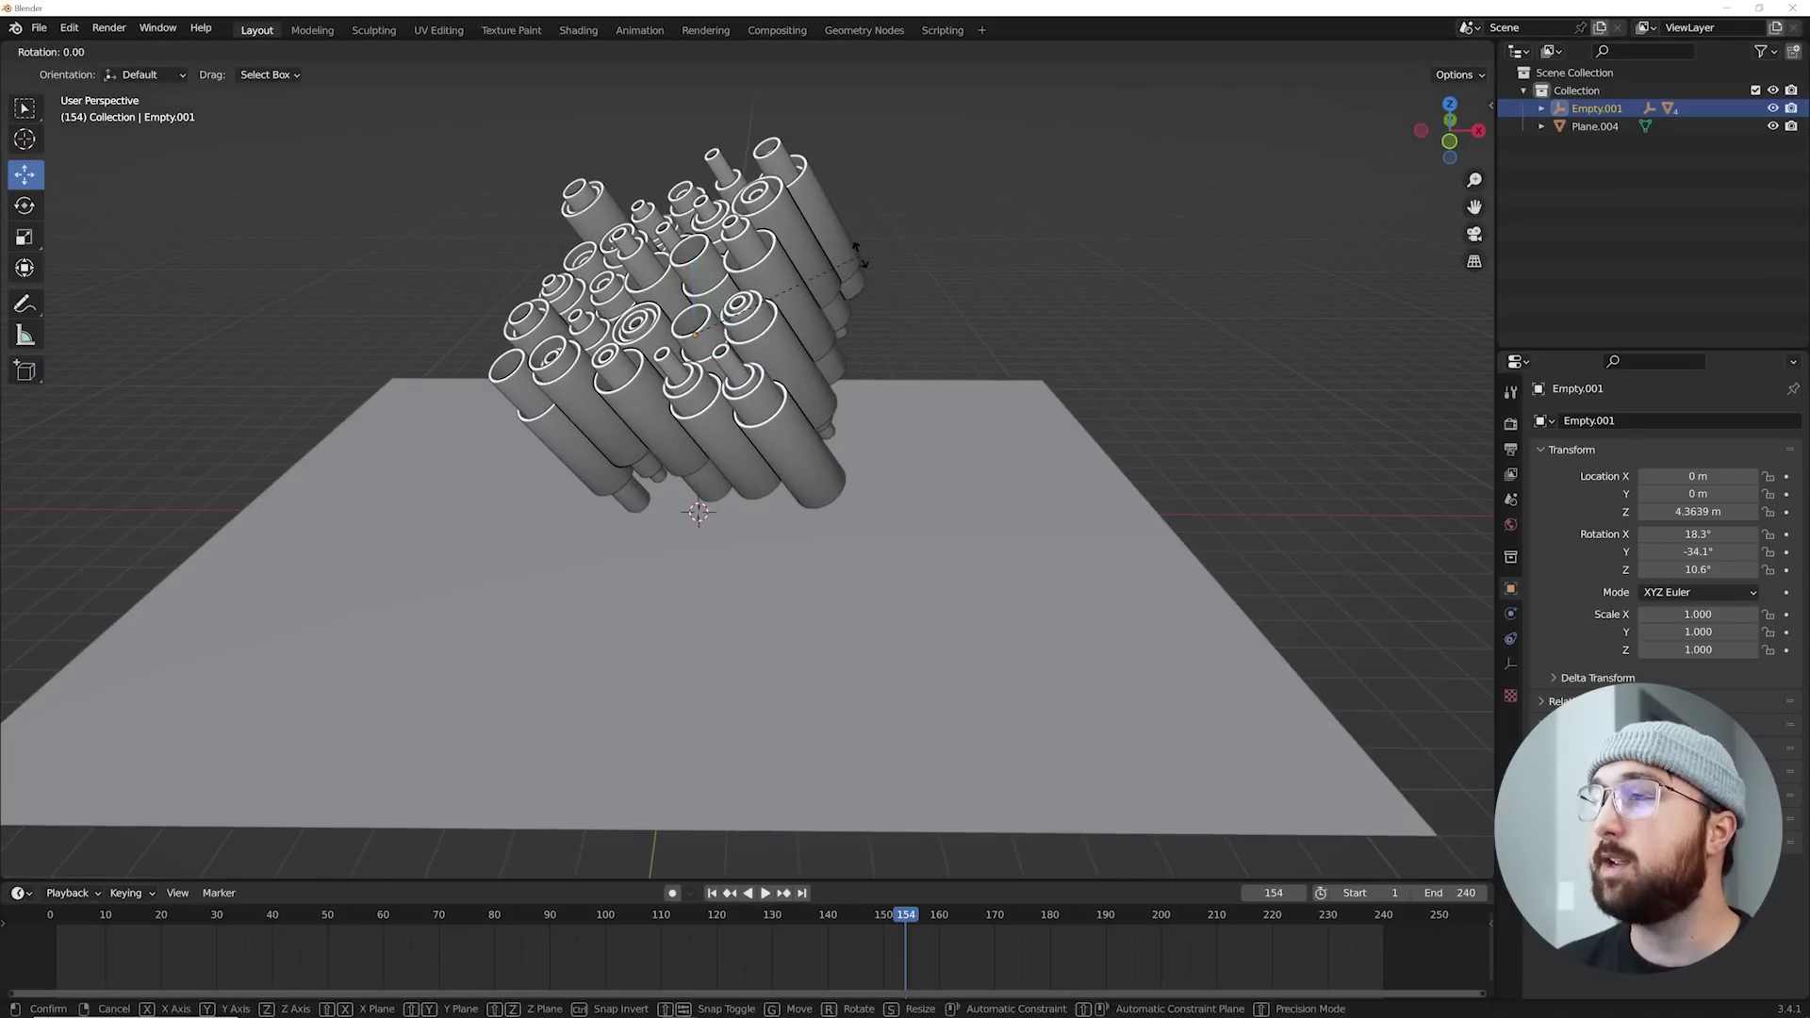
pyautogui.click(860, 269)
# Step: Extrude the floor plane's edge behind the cylinders upward along Z by about 13.6 m to form a back wall
pyautogui.moveTo(1076, 464); pyautogui.dragTo(1002, 456, button='middle')
pyautogui.click(1151, 525)
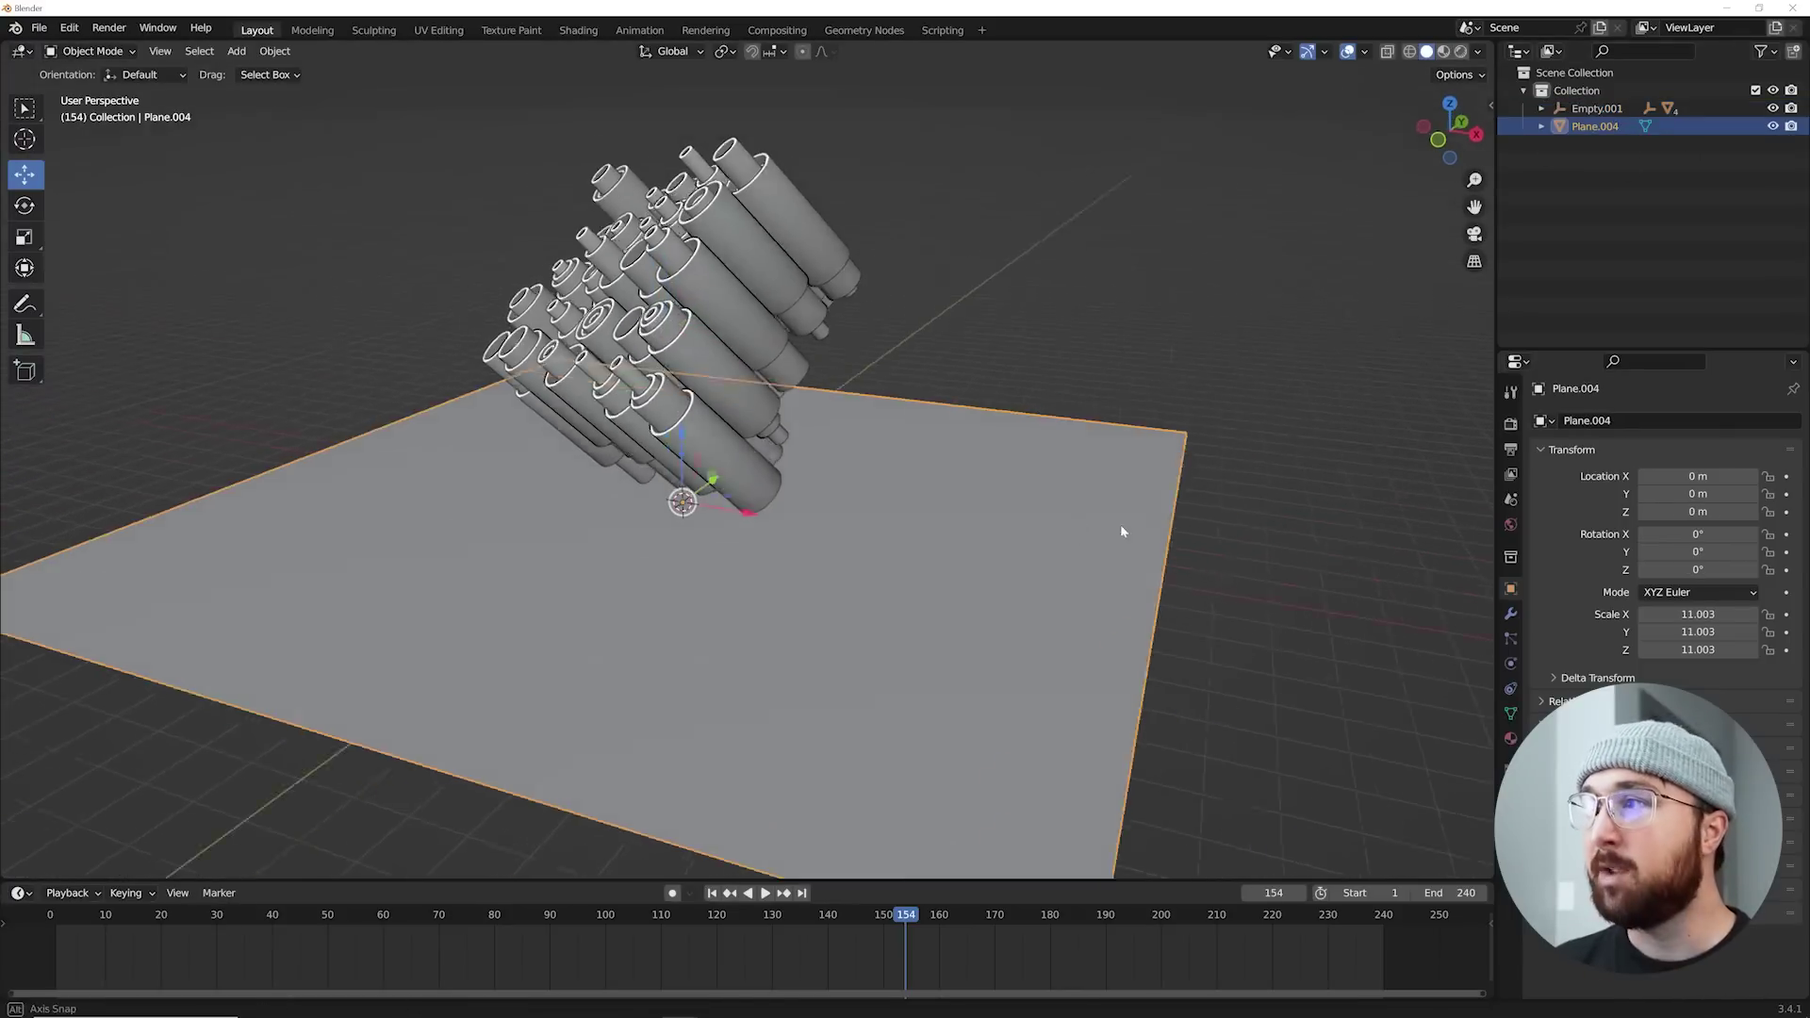
pyautogui.moveTo(1153, 526); pyautogui.dragTo(1020, 514, button='middle')
pyautogui.press('`')
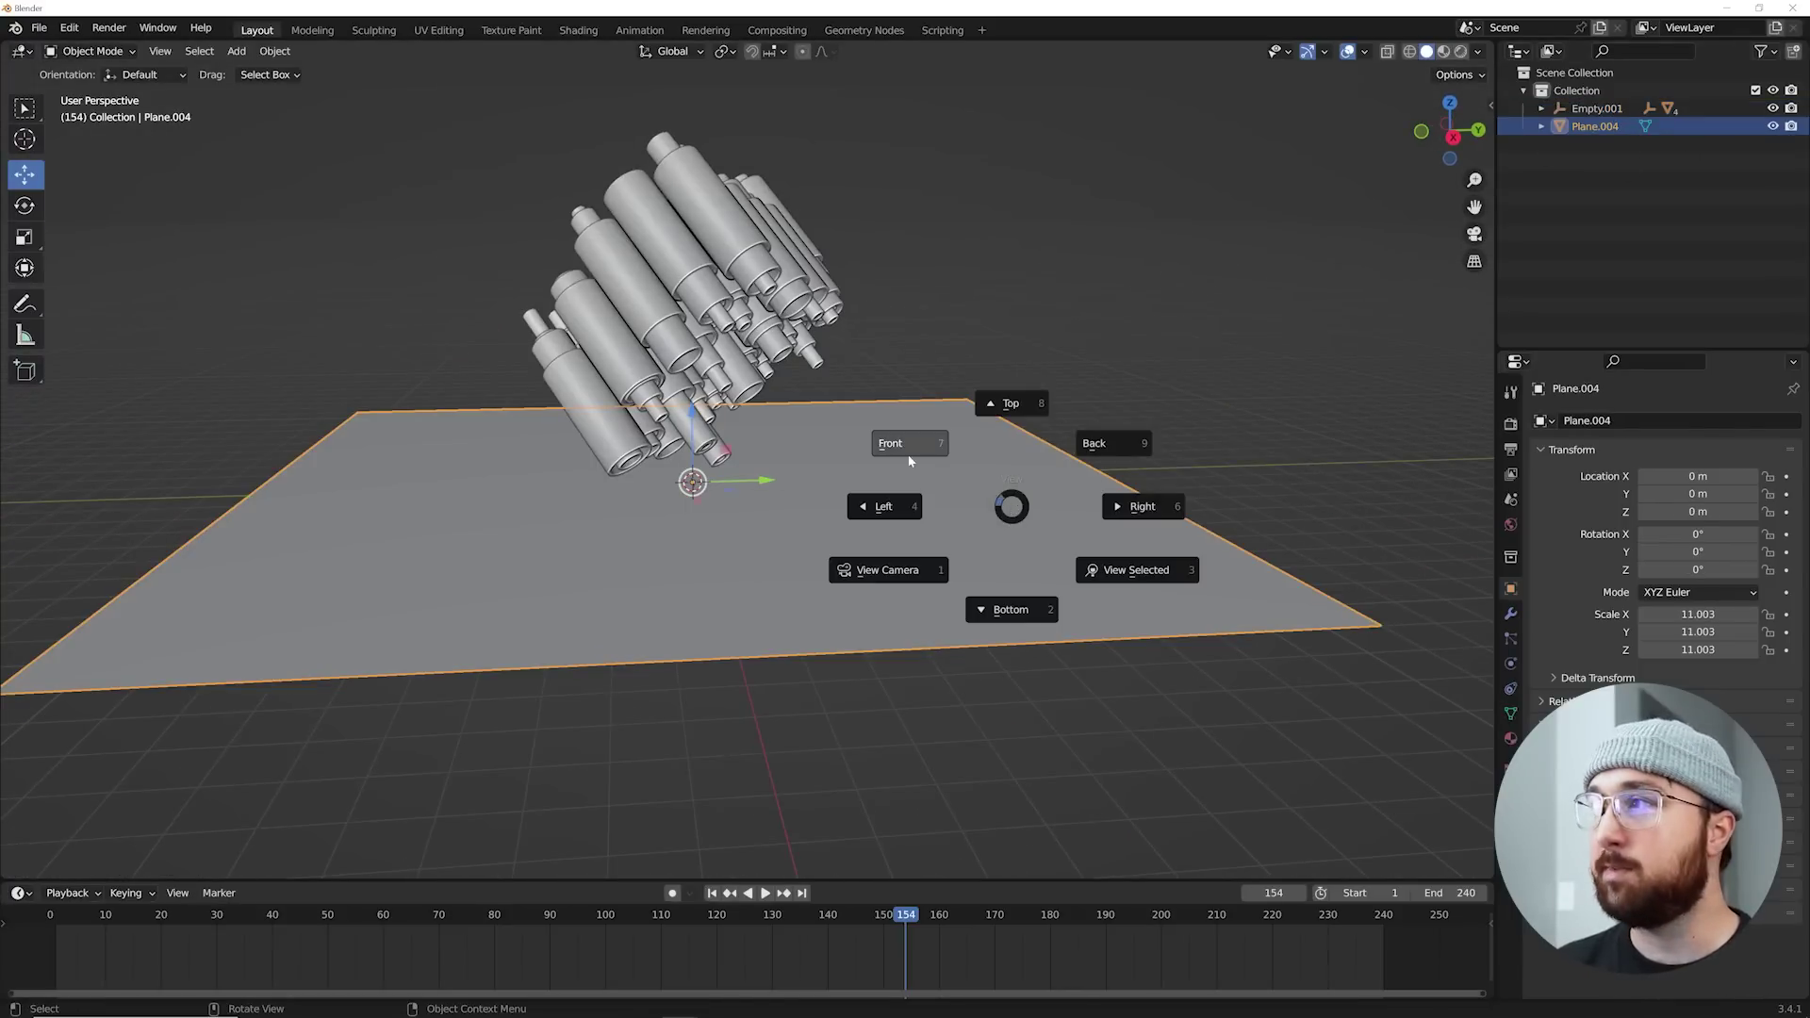
pyautogui.click(909, 458)
pyautogui.moveTo(964, 421)
pyautogui.mouseDown(button='middle')
pyautogui.moveTo(1006, 456)
pyautogui.moveTo(962, 456)
pyautogui.mouseUp(button='middle')
pyautogui.press('Tab')
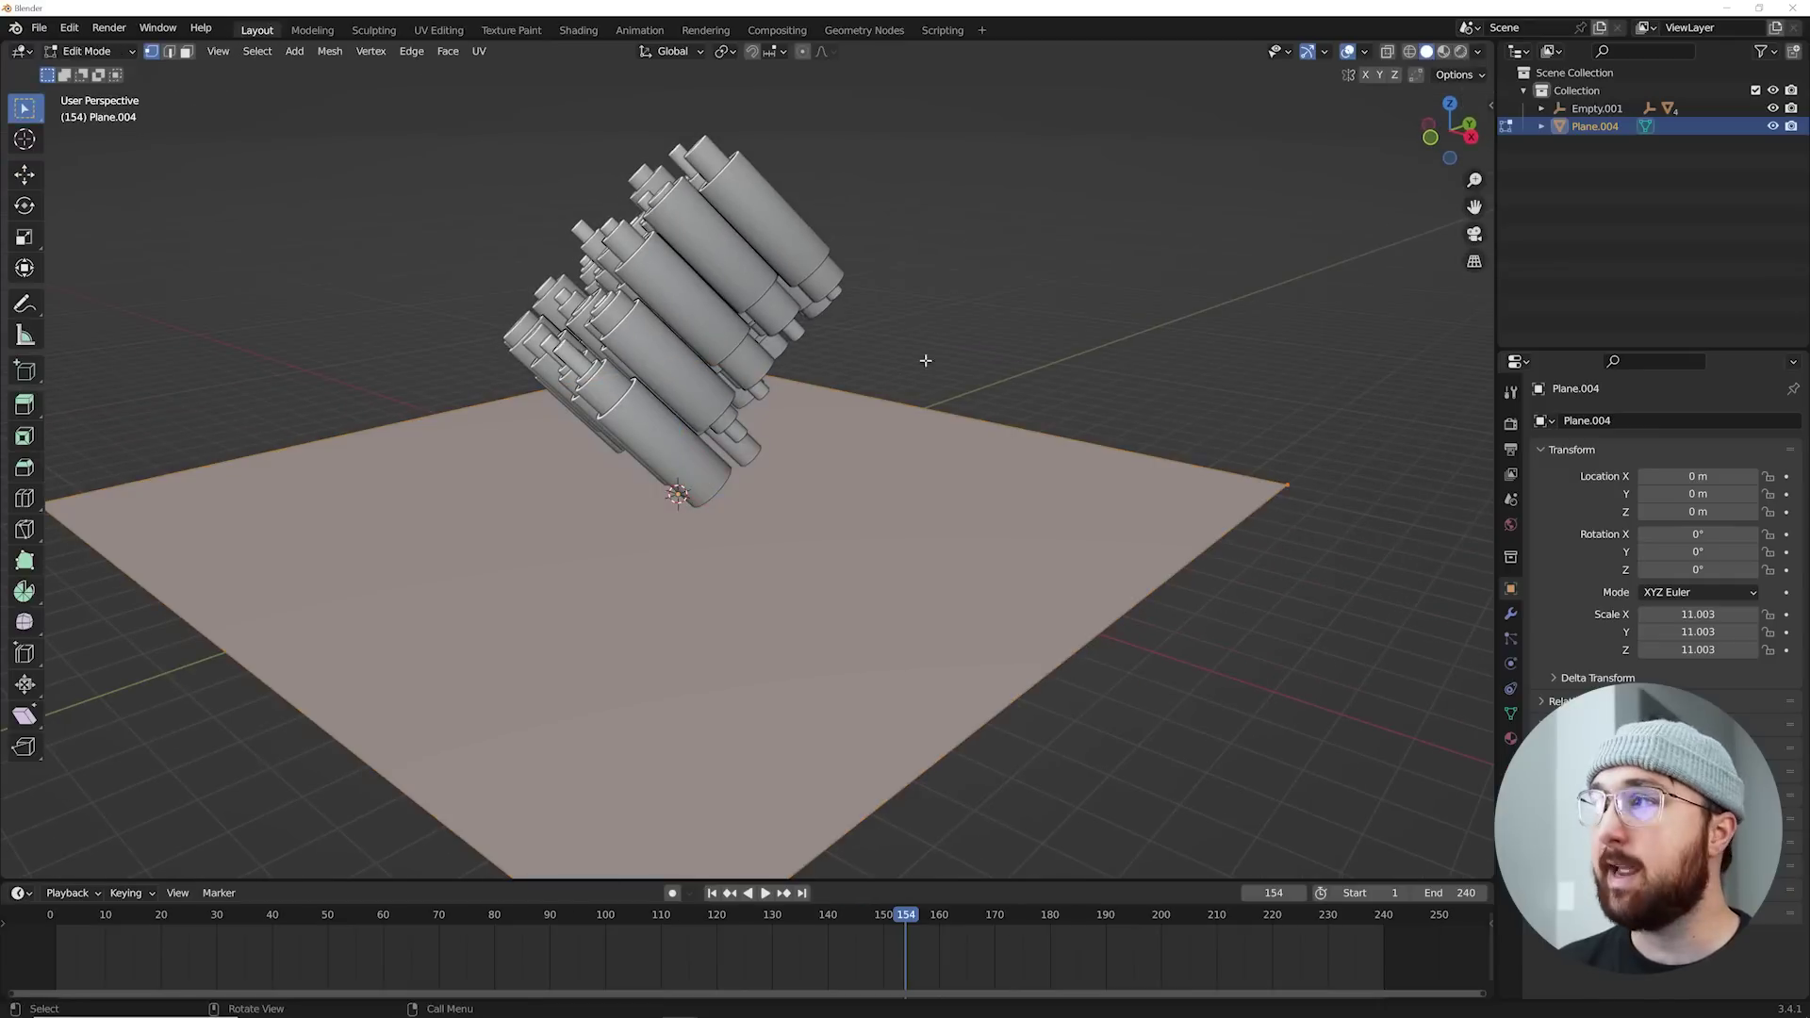
pyautogui.moveTo(1085, 392); pyautogui.dragTo(1000, 397, button='middle')
pyautogui.click(1087, 467)
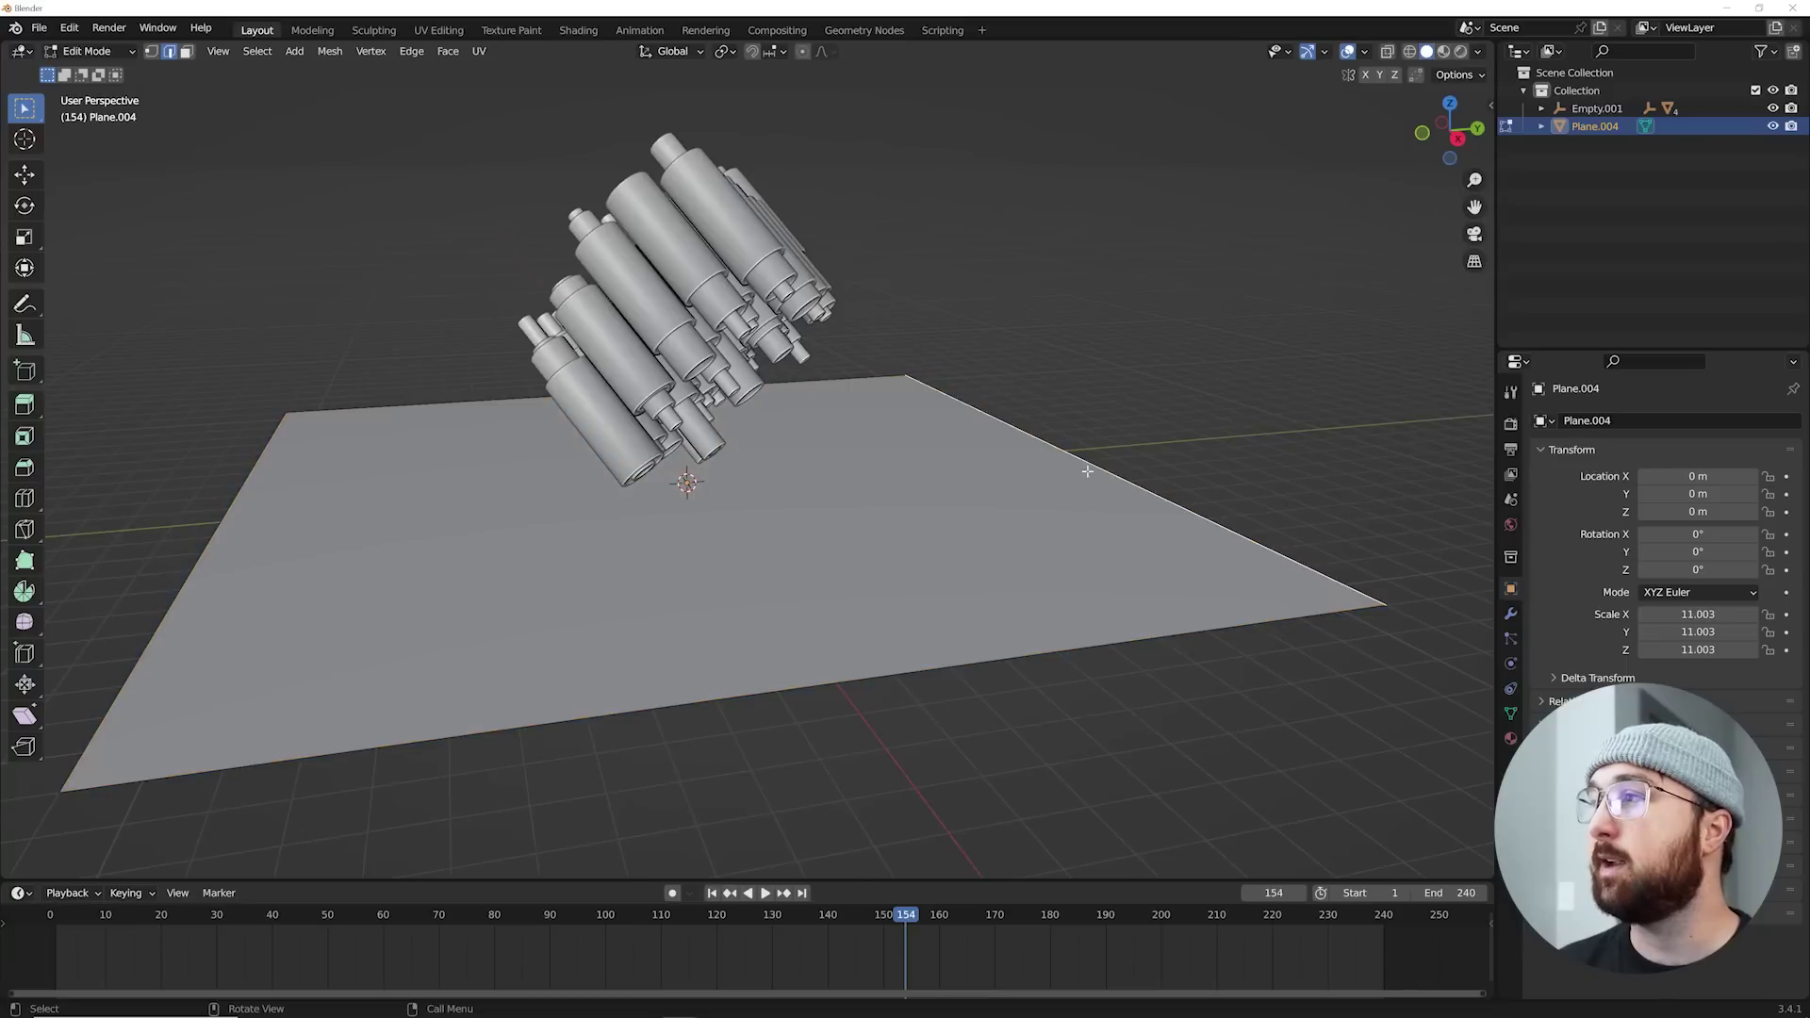
pyautogui.scroll(-2, 1113, 480)
pyautogui.press('e')
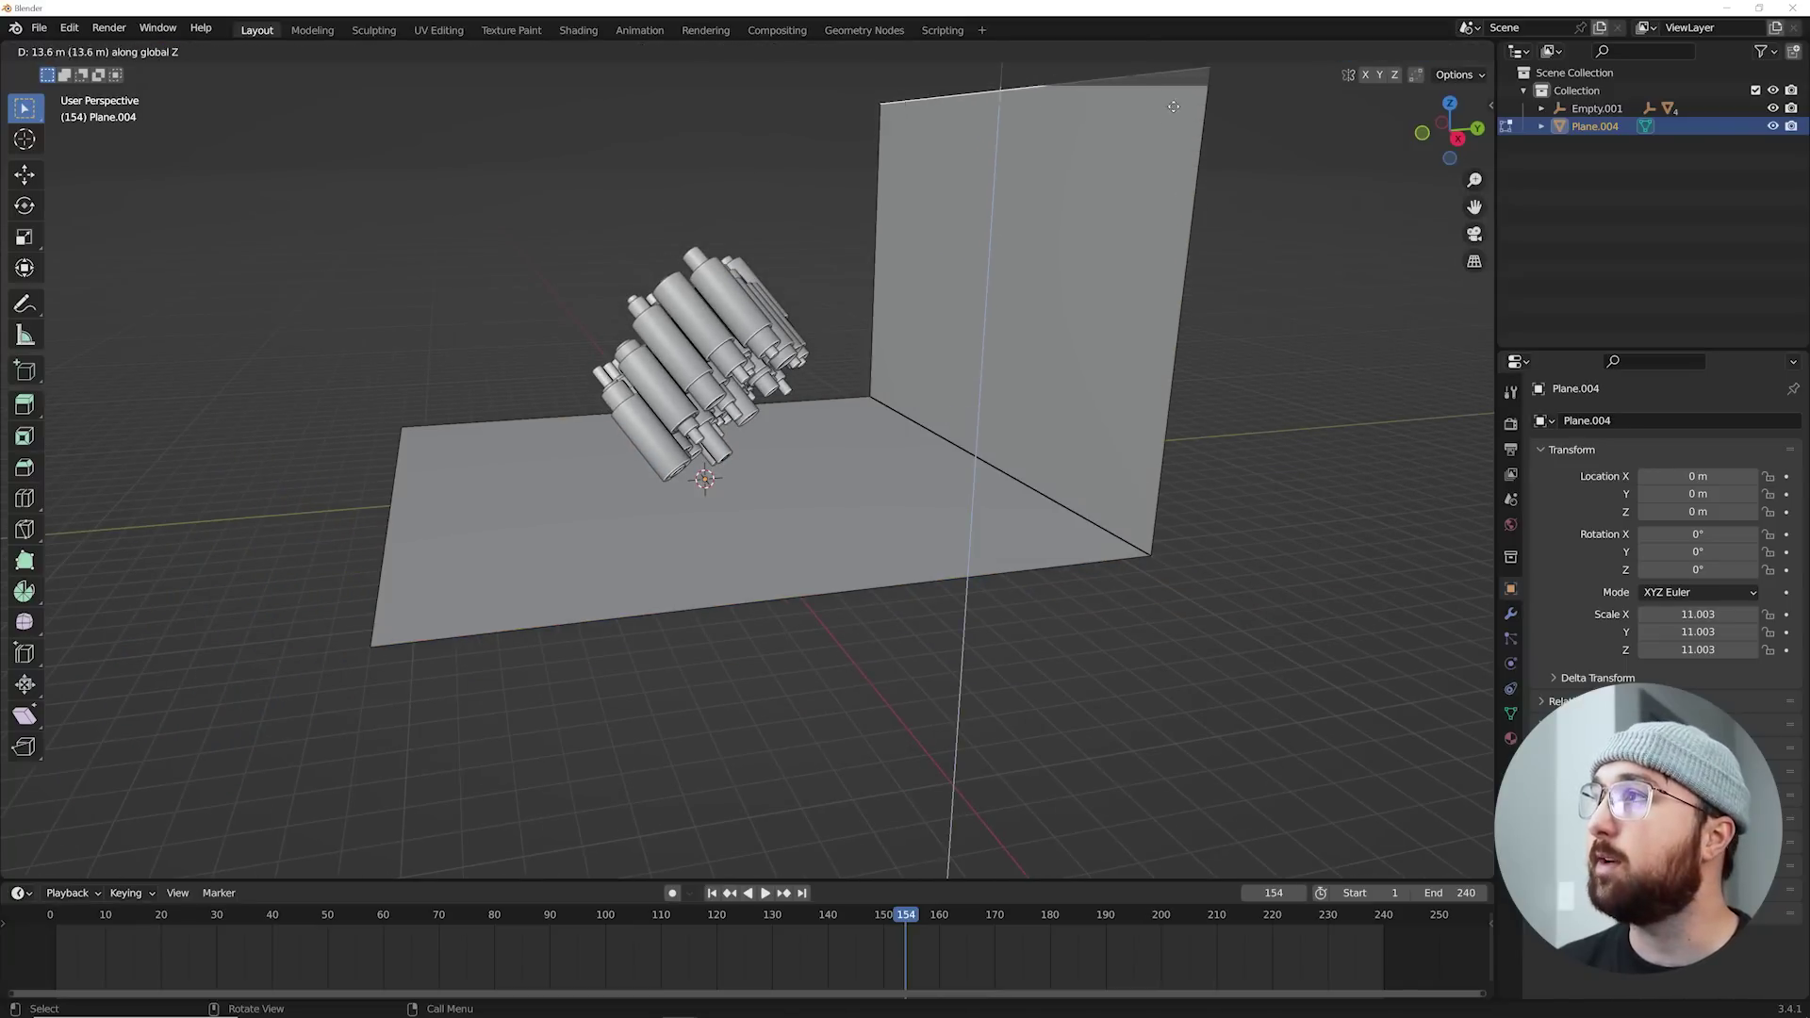
pyautogui.click(1205, 146)
pyautogui.press('Tab')
# Step: Add a Bevel modifier with a 0.49 m amount and 11 segments to the backdrop, and shade it smooth
pyautogui.click(1510, 614)
pyautogui.click(1597, 421)
pyautogui.click(1486, 475)
pyautogui.moveTo(1706, 518); pyautogui.dragTo(1743, 518)
pyautogui.moveTo(1706, 540); pyautogui.dragTo(1790, 540)
pyautogui.rightClick(996, 444)
pyautogui.click(993, 443)
pyautogui.moveTo(992, 443); pyautogui.dragTo(542, 368, button='middle')
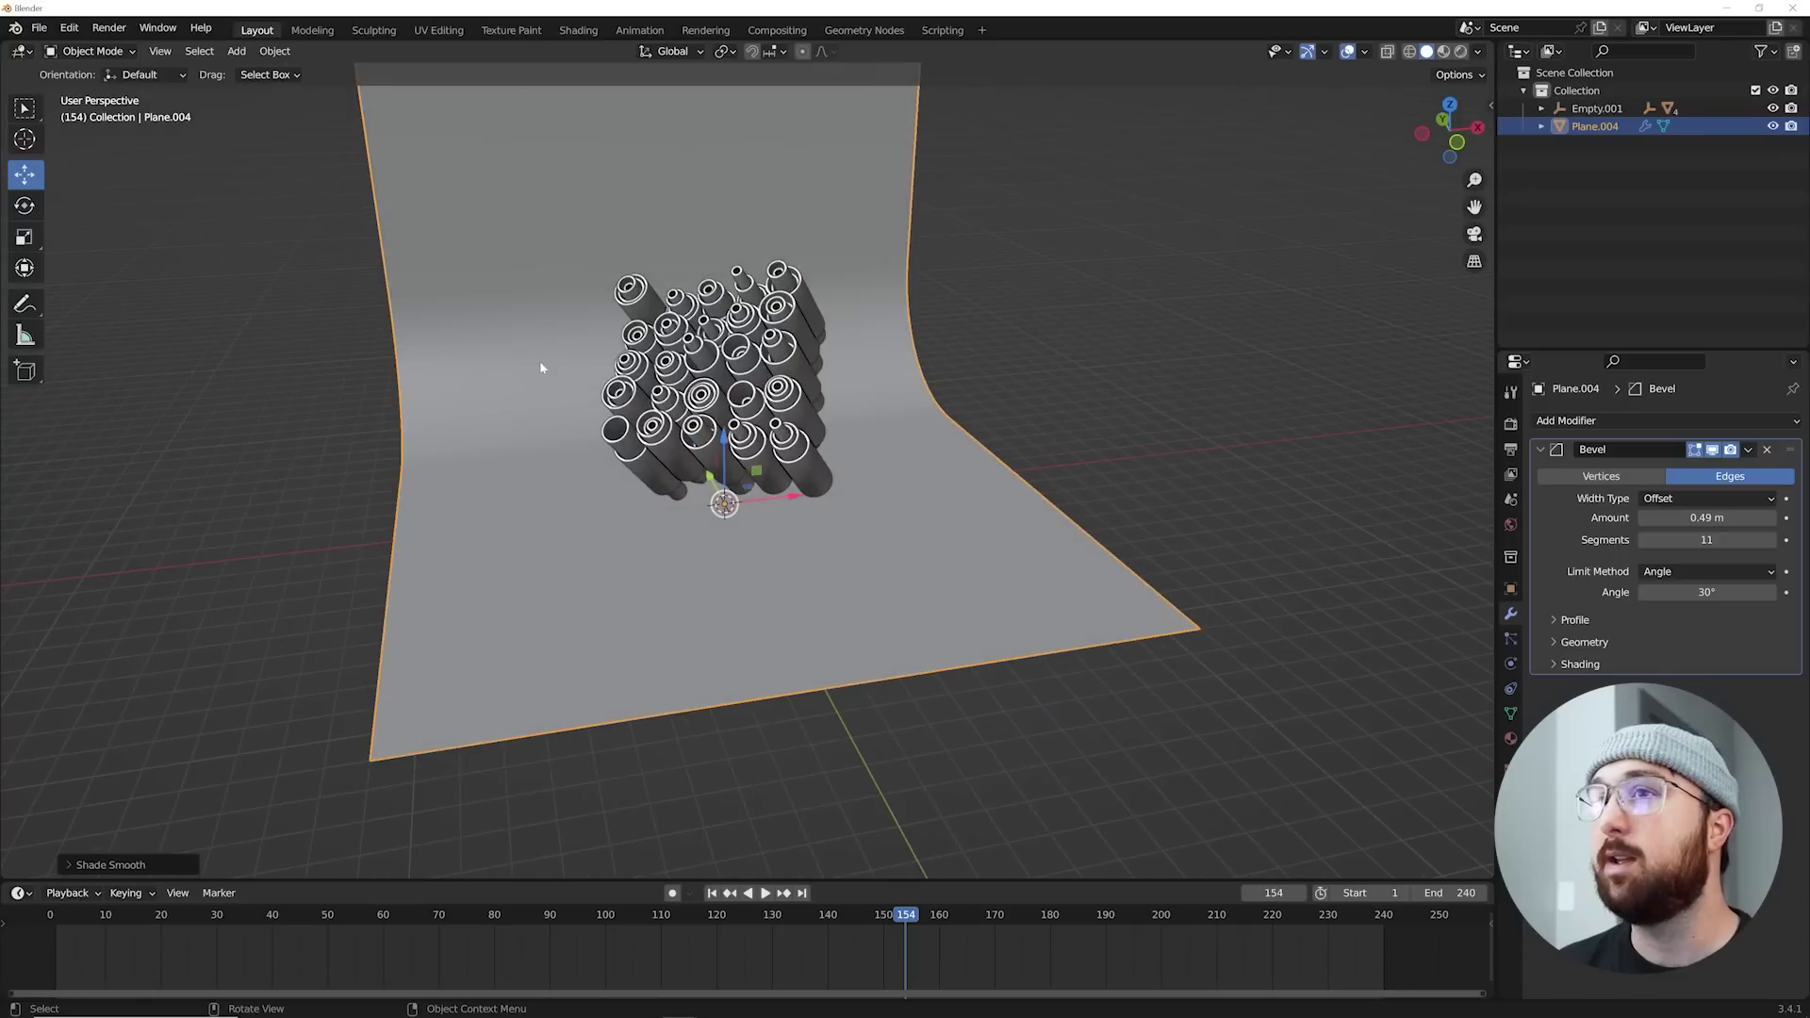
# Step: Stretch the backdrop wider along X and slightly taller along Z, and apply its scale
pyautogui.click(28, 242)
pyautogui.moveTo(794, 496); pyautogui.dragTo(840, 504)
pyautogui.moveTo(842, 505); pyautogui.dragTo(971, 506, button='middle')
pyautogui.moveTo(707, 500); pyautogui.dragTo(838, 391, button='middle')
pyautogui.moveTo(736, 415); pyautogui.dragTo(736, 399)
pyautogui.hotkey('ctrl', 'a')
pyautogui.press('s')
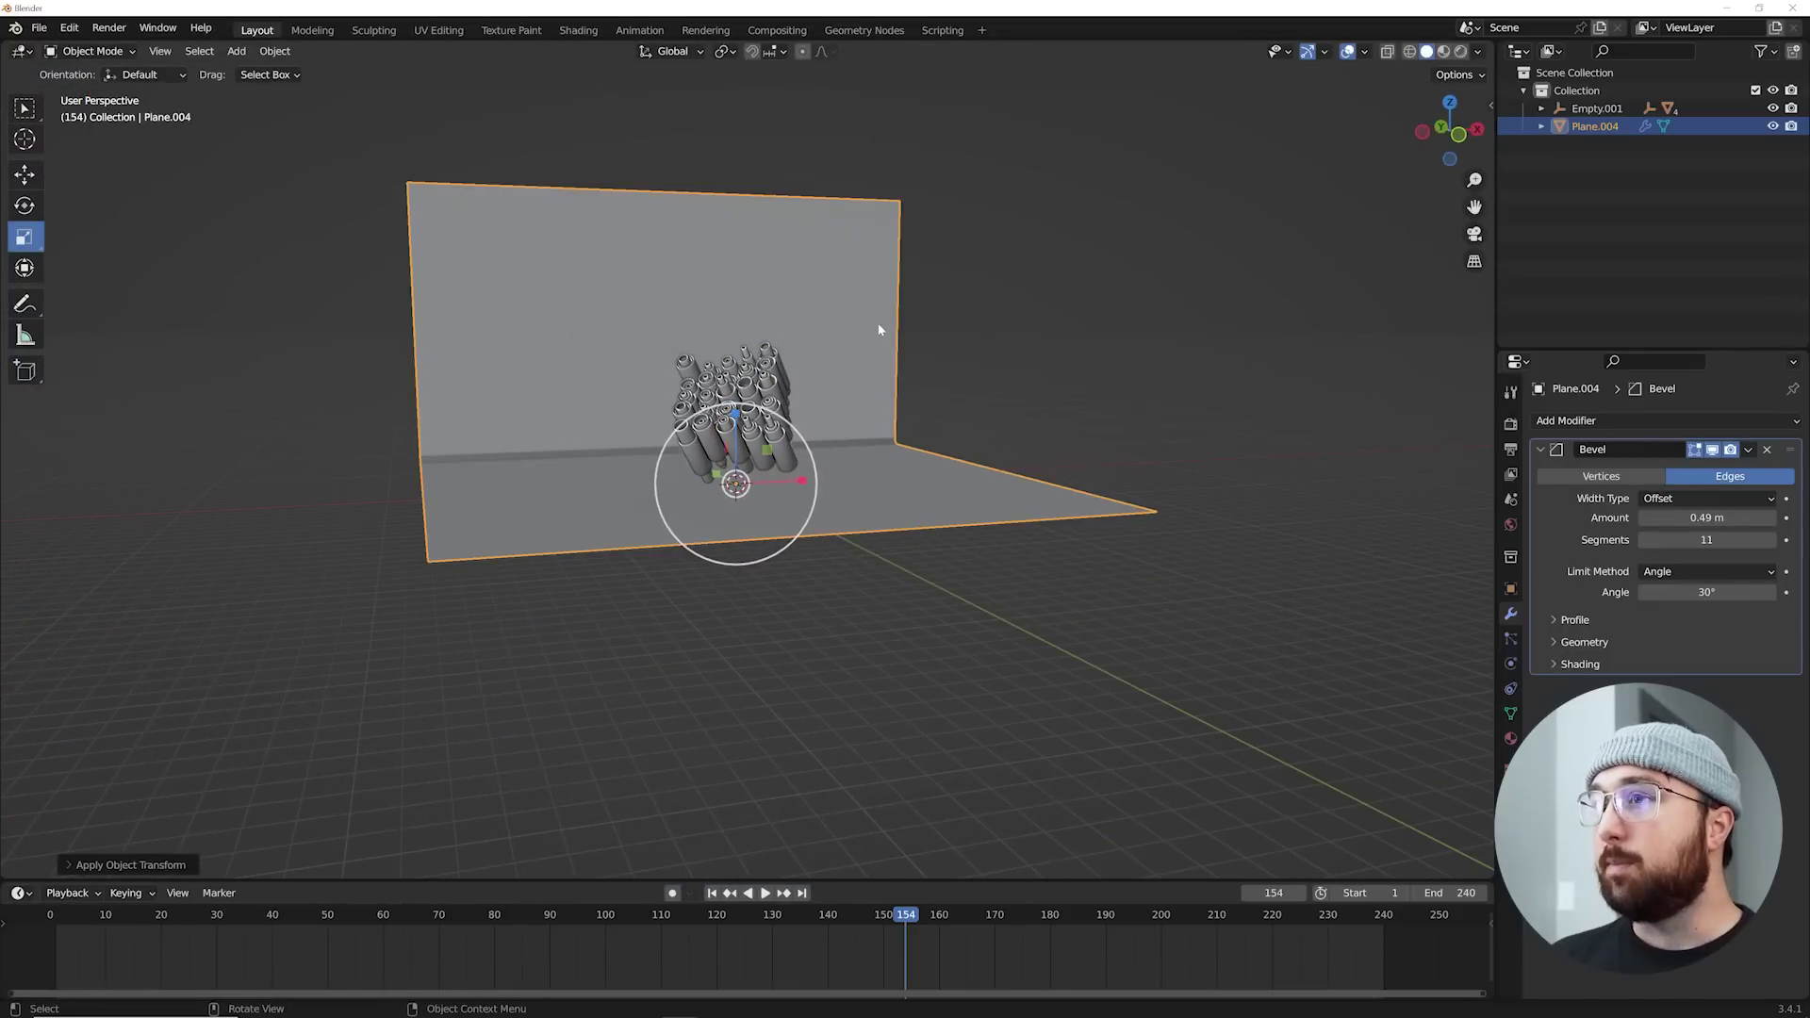
# Step: Set the backdrop's Bevel amount to 5.56 m for a broad curve between floor and wall
pyautogui.moveTo(878, 329); pyautogui.dragTo(983, 386, button='middle')
pyautogui.moveTo(1711, 517); pyautogui.dragTo(1778, 518)
pyautogui.moveTo(945, 475); pyautogui.dragTo(924, 584, button='middle')
pyautogui.scroll(5, 860, 480)
# Step: Switch the viewport to rendered shading and add an area light at the origin
pyautogui.hotkey('shift', 'a')
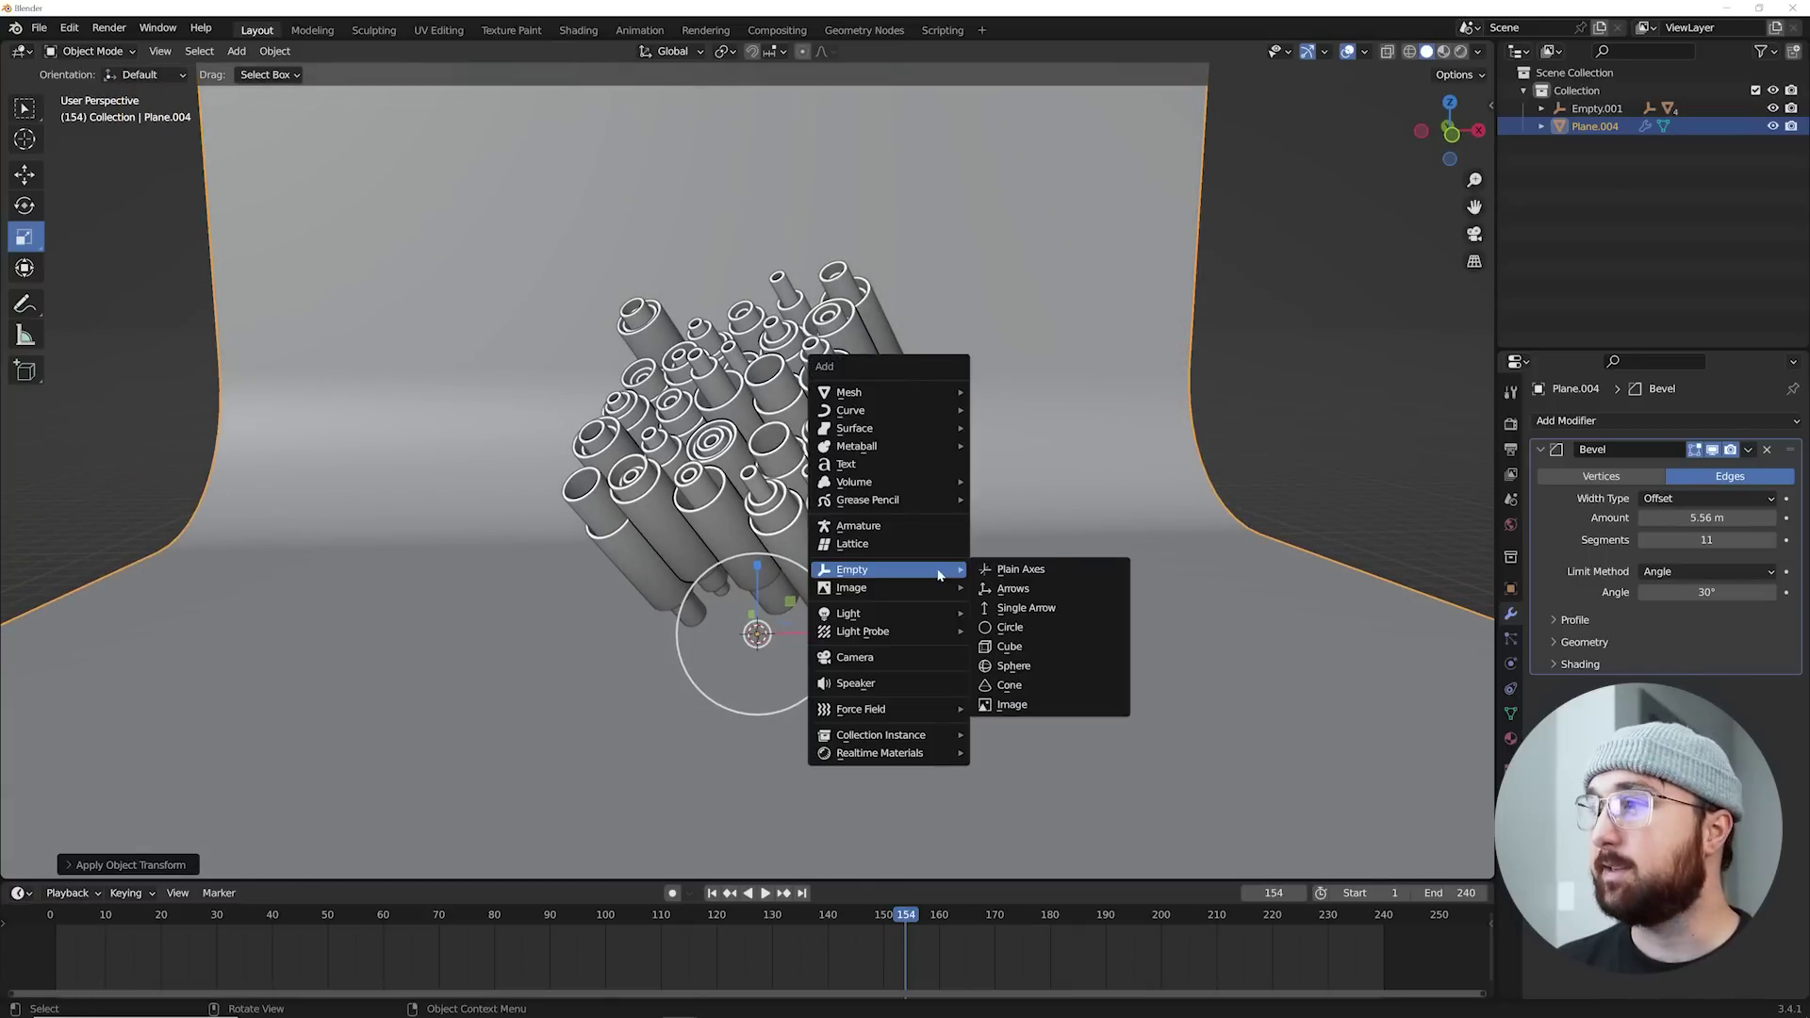
pyautogui.click(1460, 52)
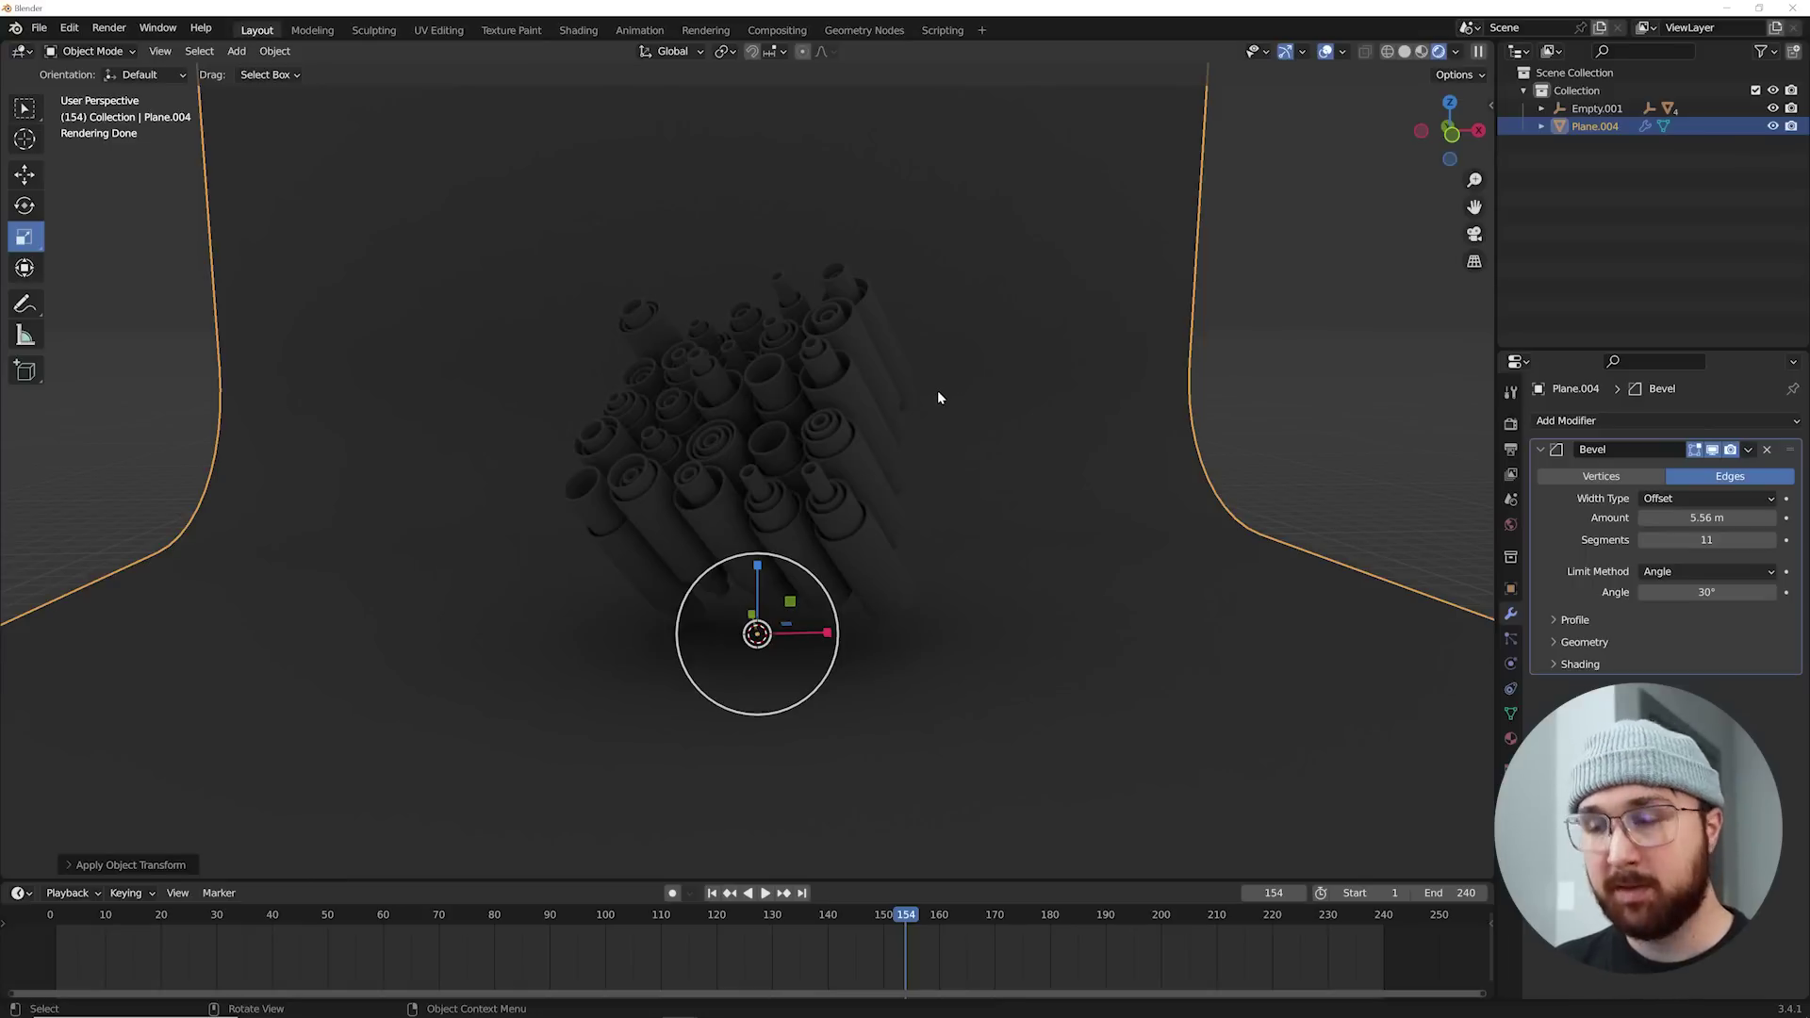
pyautogui.hotkey('shift', 'a')
pyautogui.moveTo(875, 442)
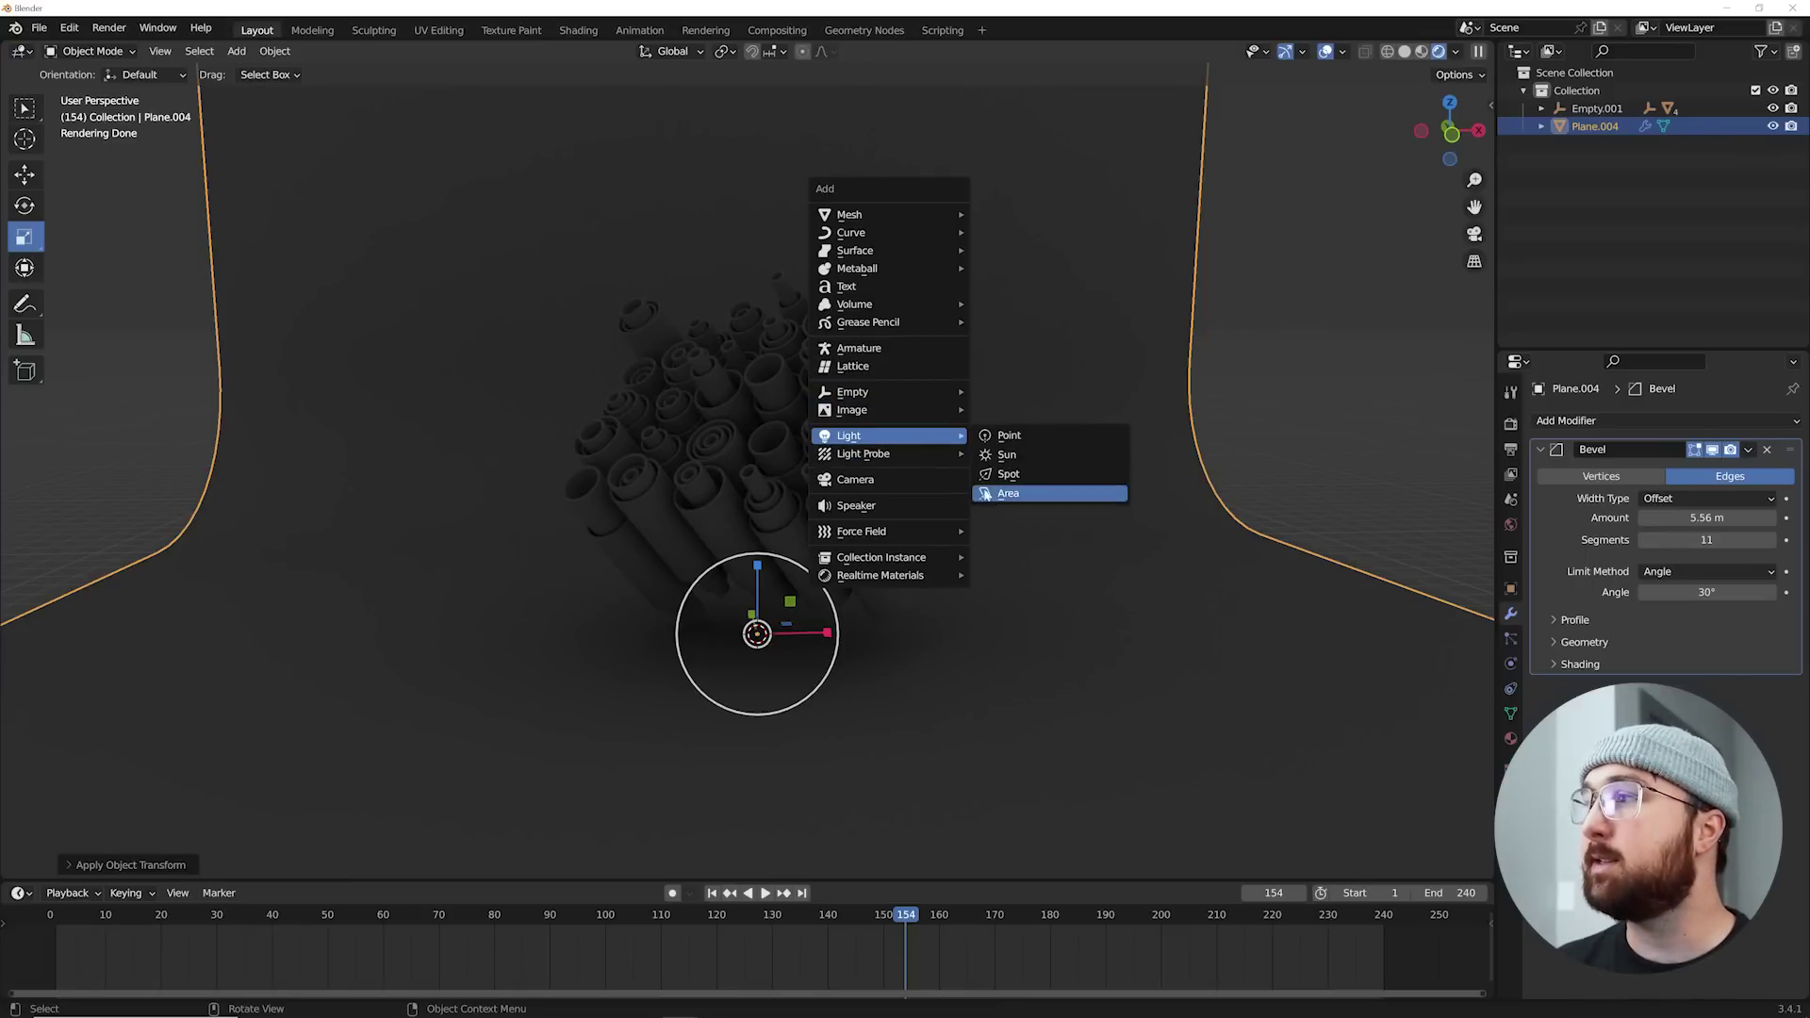
pyautogui.click(990, 498)
# Step: Raise the area light along Z above the cylinders and scale it up to span the set
pyautogui.click(25, 177)
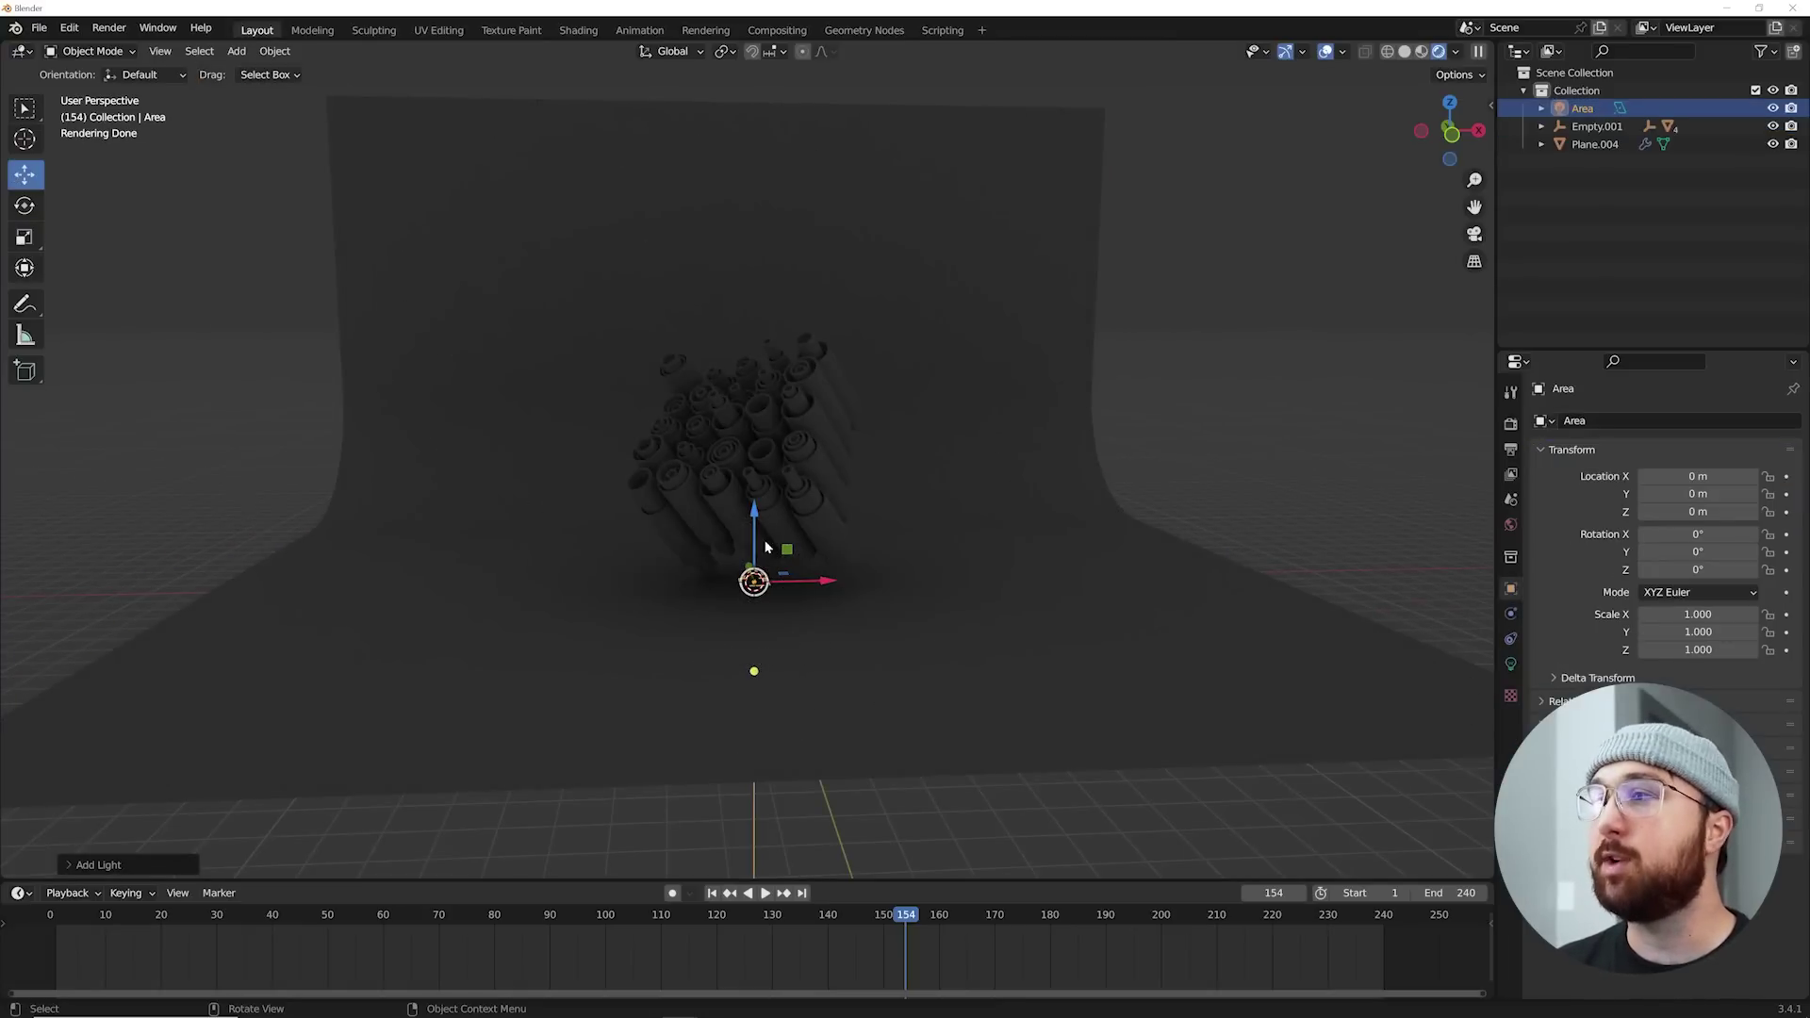
pyautogui.moveTo(759, 523); pyautogui.dragTo(768, 88)
pyautogui.press('s')
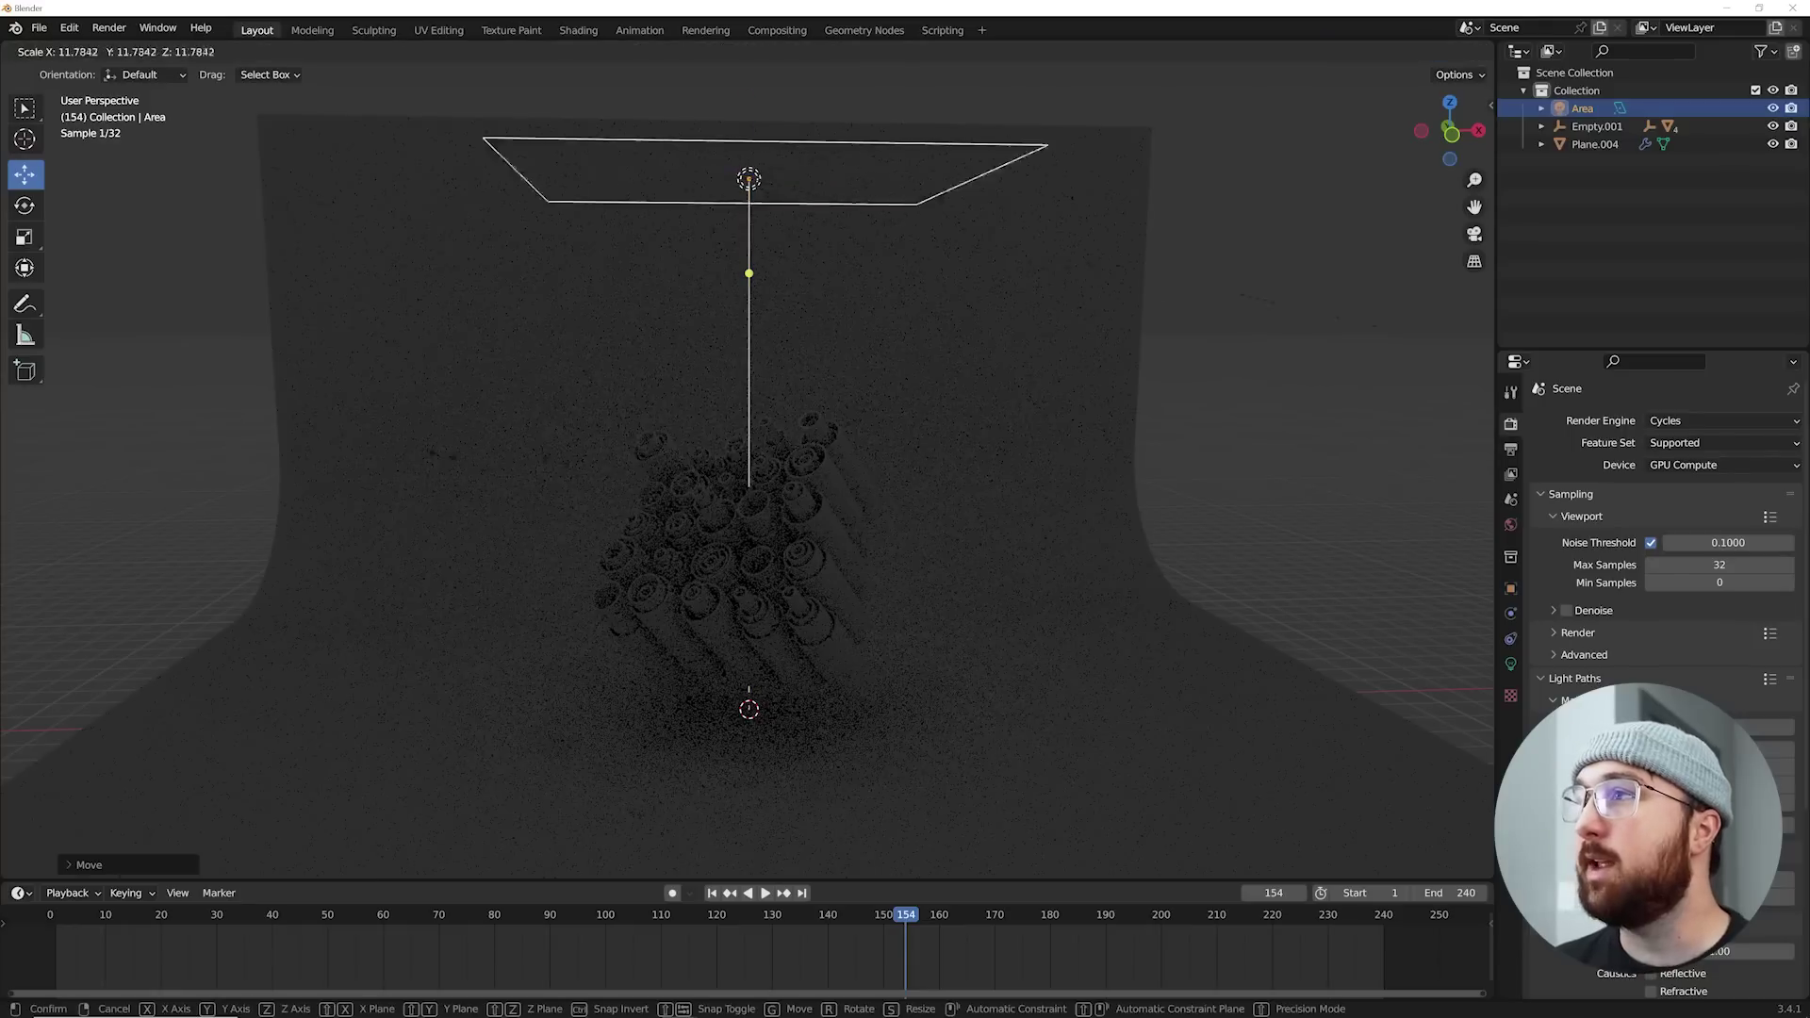
pyautogui.click(860, 468)
pyautogui.moveTo(1414, 654); pyautogui.dragTo(1003, 546, button='middle')
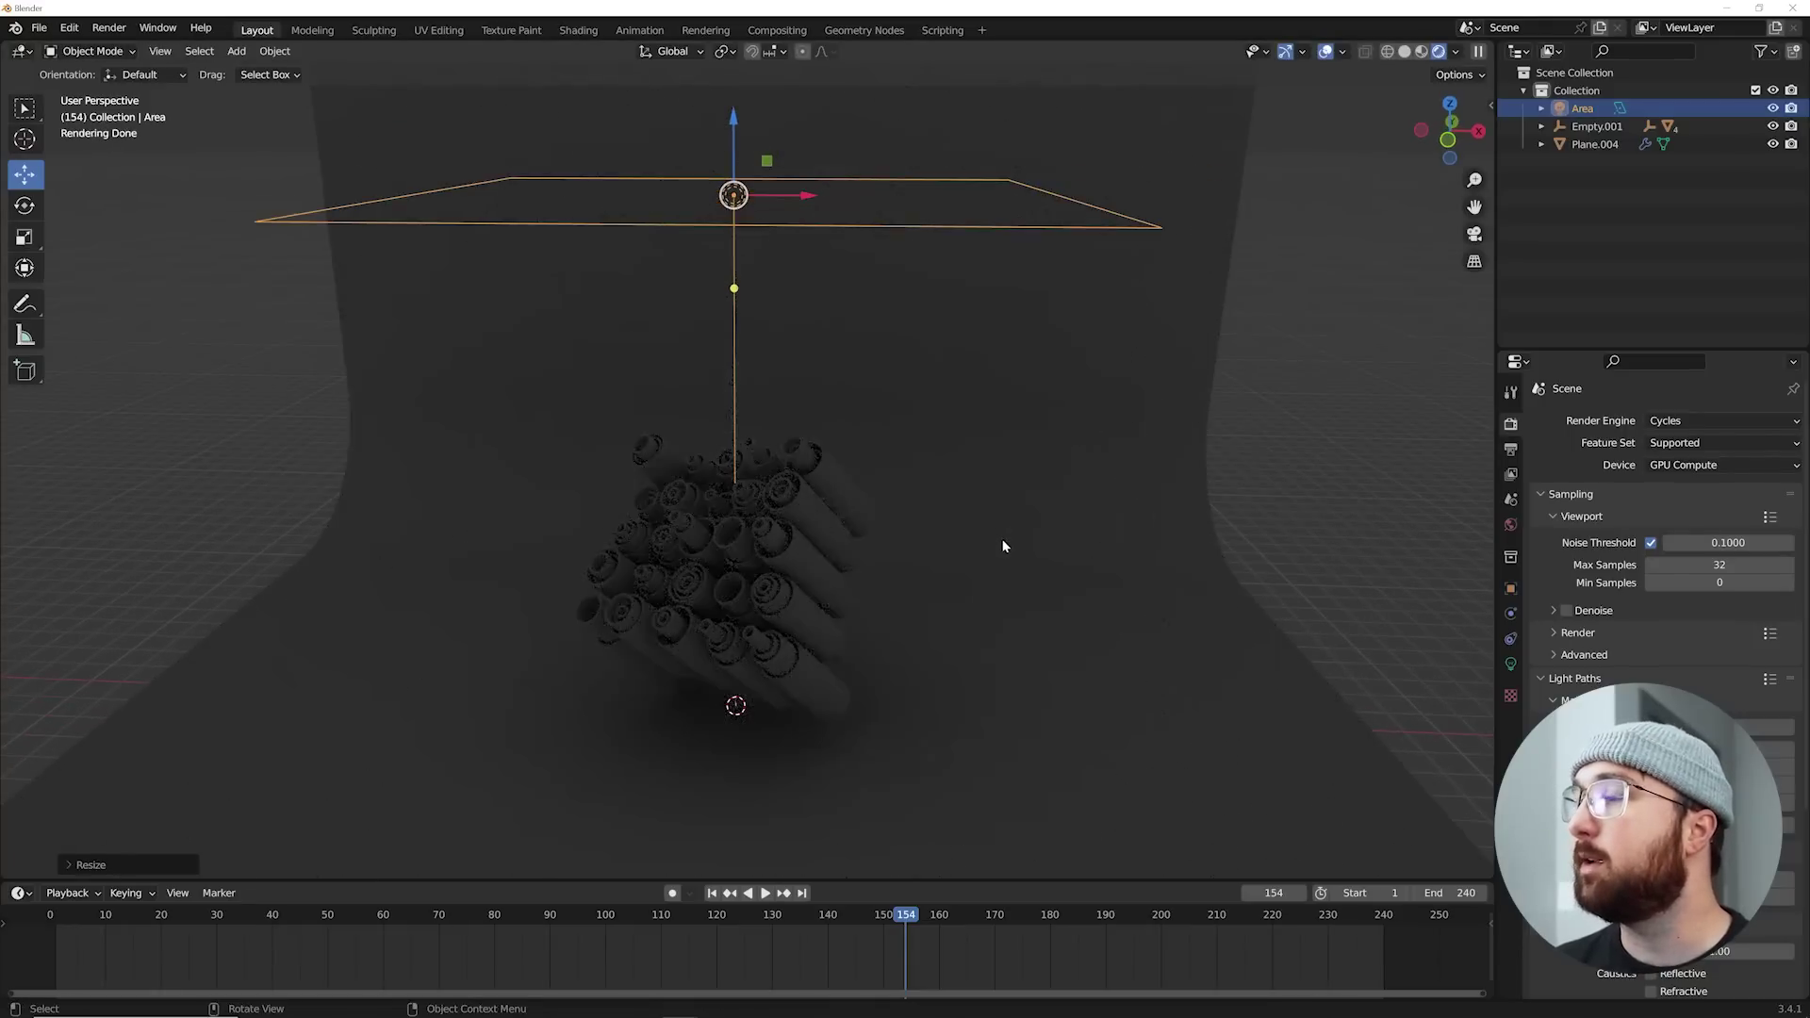
# Step: Set the area light's power to 3000 W and check the lighting on the cylinders
pyautogui.click(1510, 663)
pyautogui.doubleClick(1706, 541)
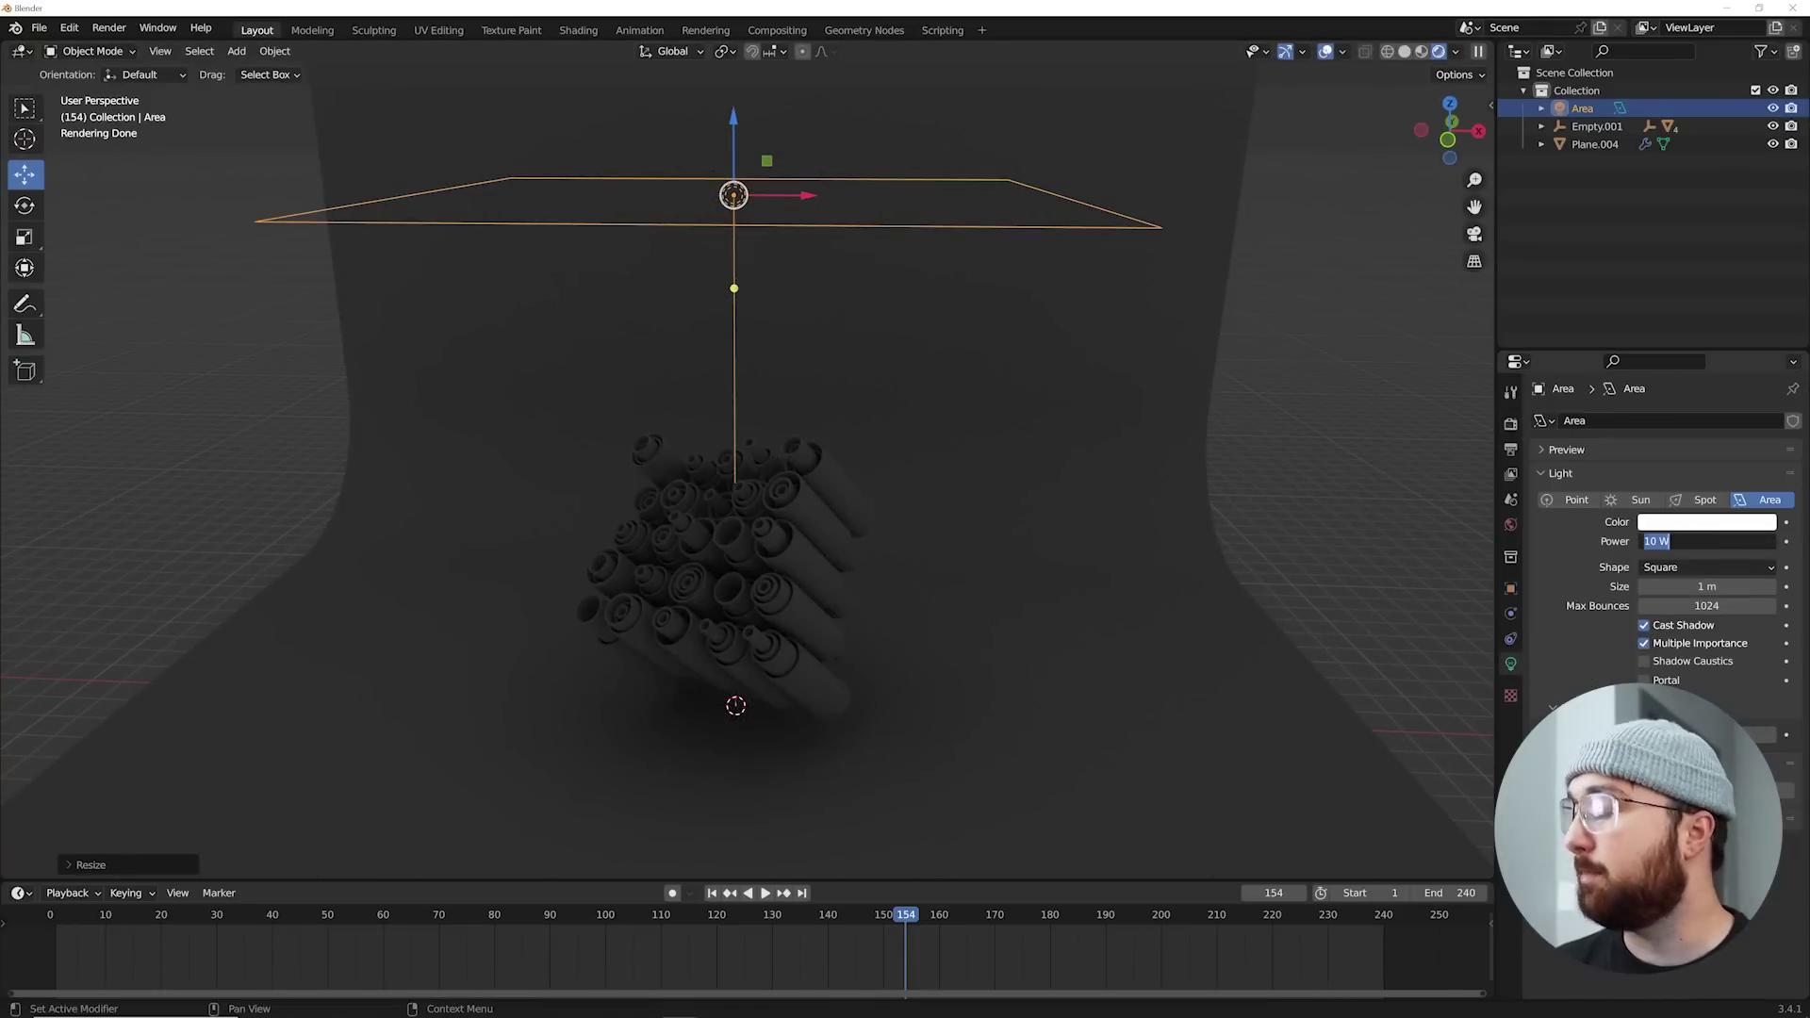
pyautogui.press('Return')
pyautogui.scroll(3, 1075, 582)
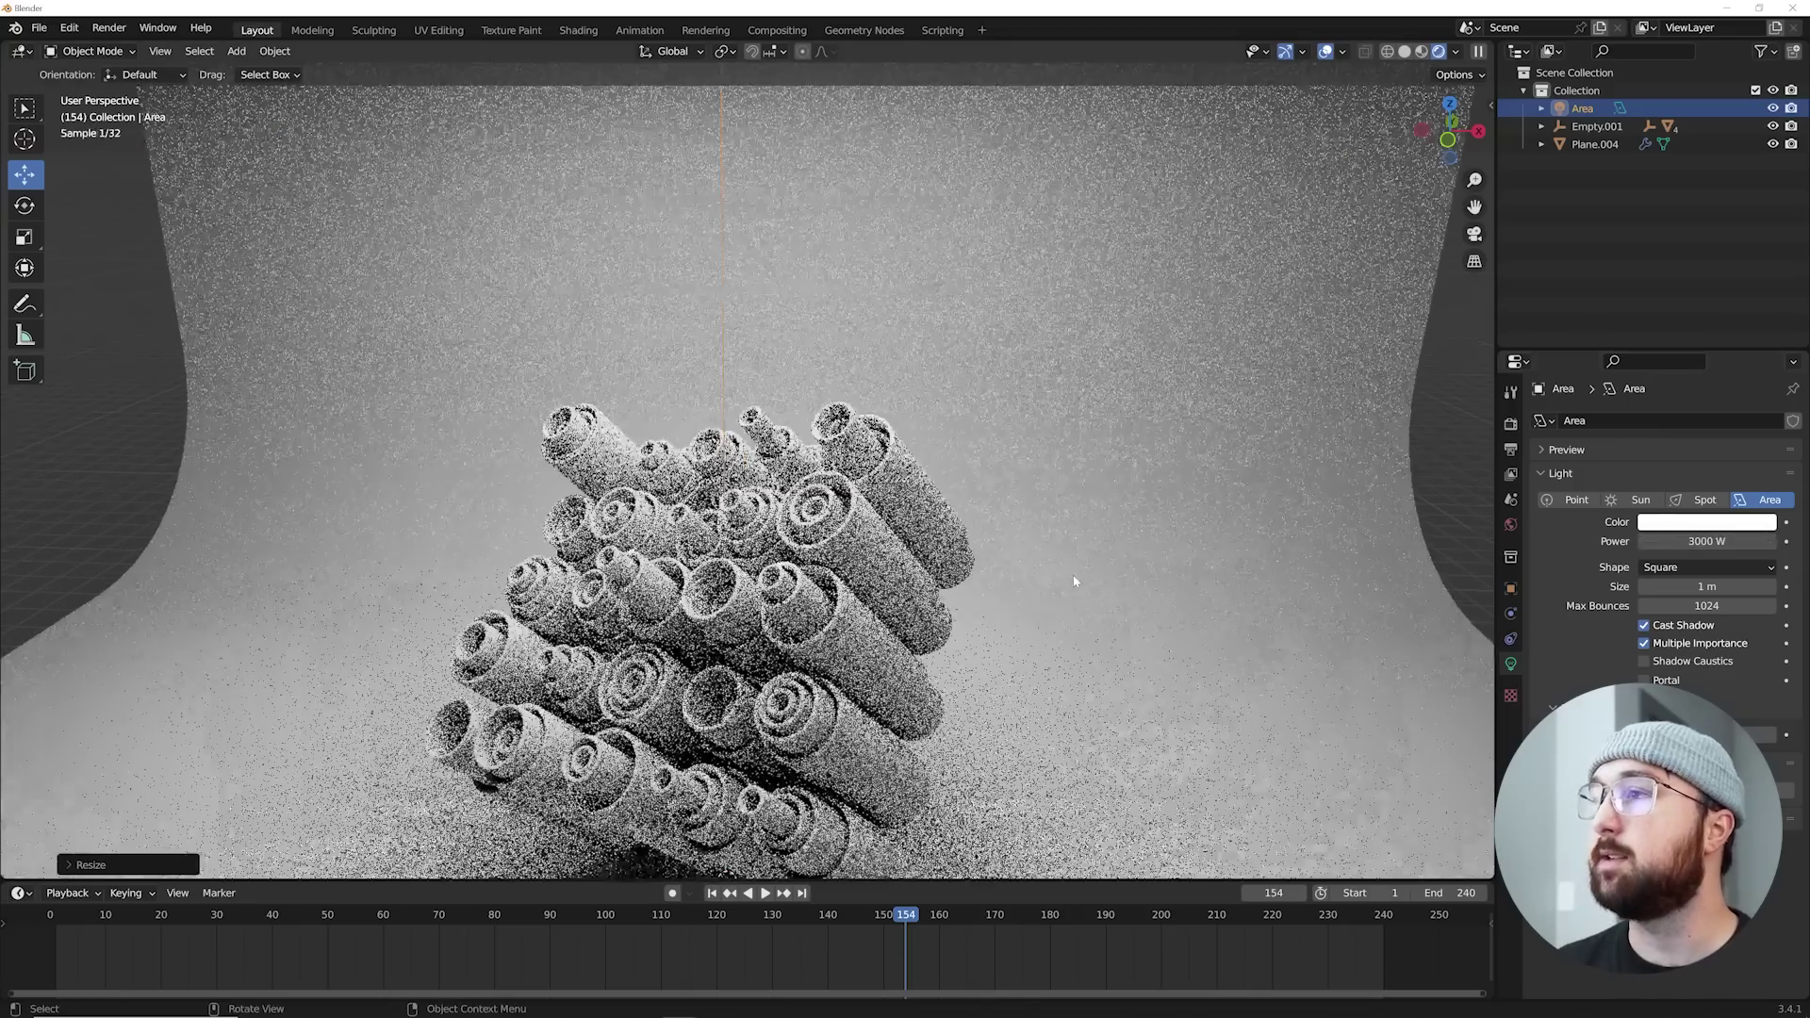
pyautogui.moveTo(1075, 582); pyautogui.dragTo(1031, 500, button='middle')
pyautogui.scroll(-2, 1030, 501)
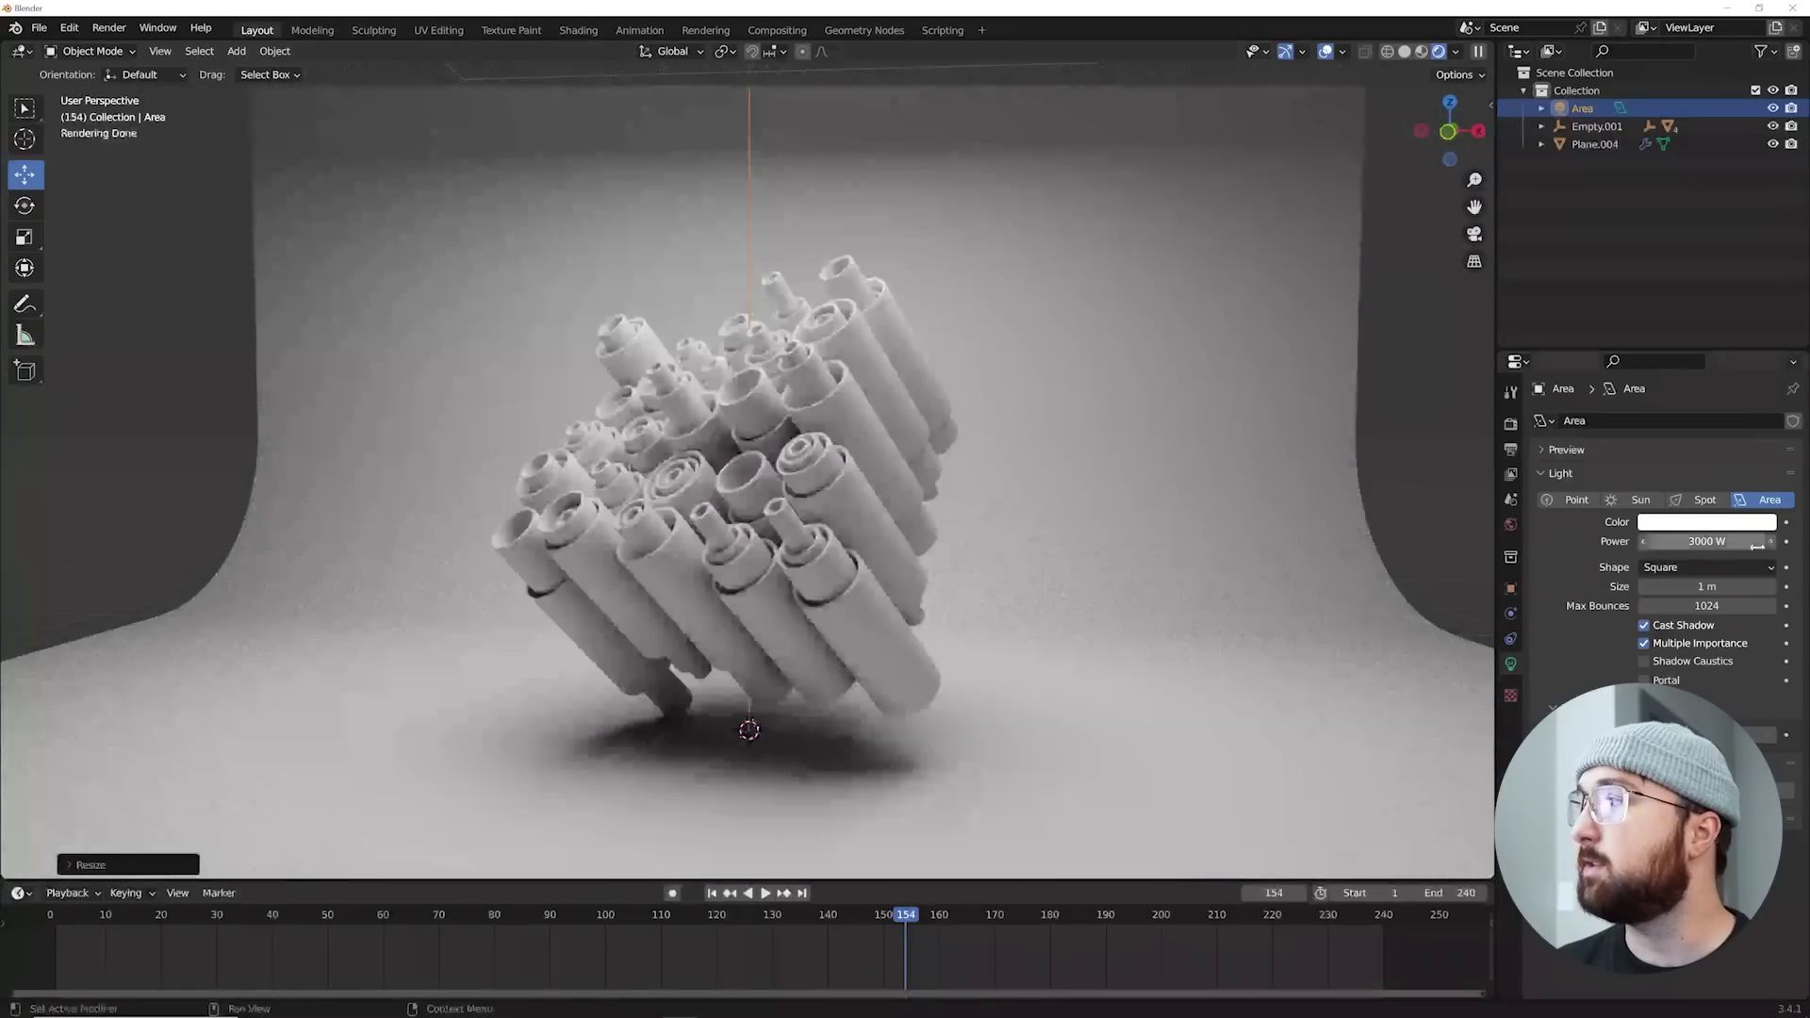
# Step: Move the area light higher along Z, above the top of the backdrop wall
pyautogui.doubleClick(1707, 541)
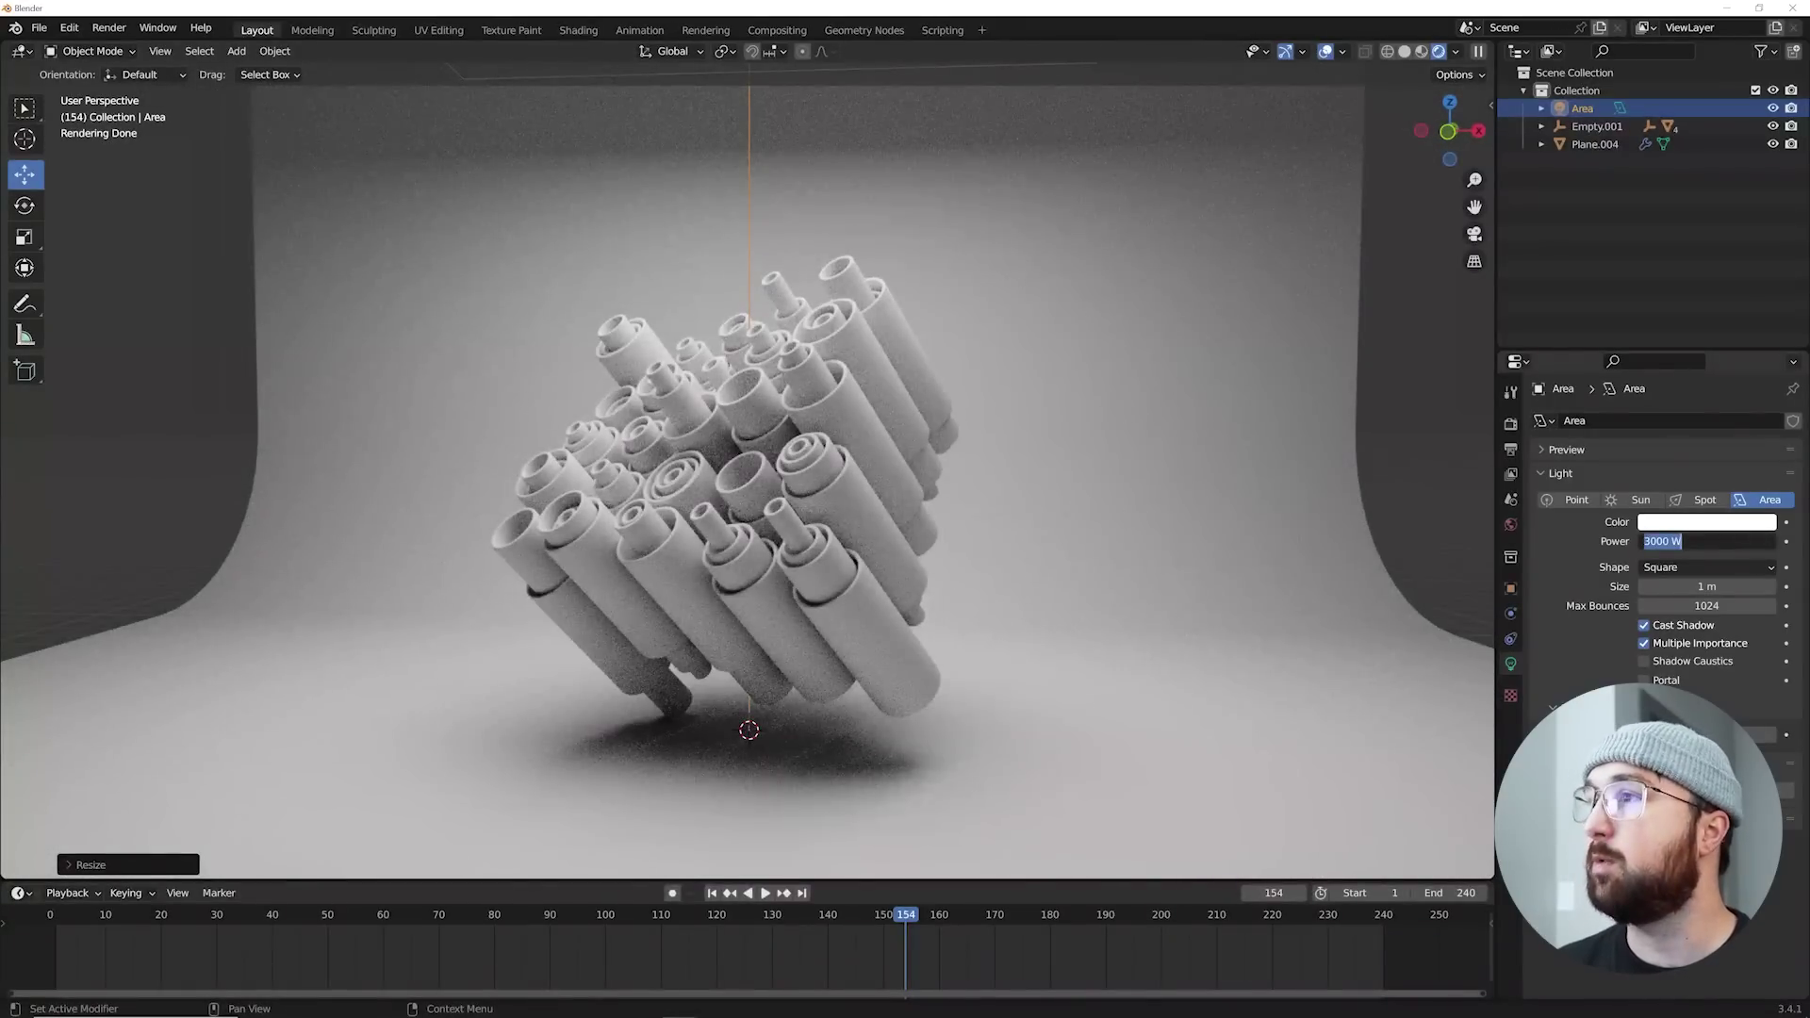
pyautogui.press('Escape')
pyautogui.scroll(-3, 858, 491)
pyautogui.scroll(-2, 844, 284)
pyautogui.moveTo(748, 158); pyautogui.dragTo(748, 94)
pyautogui.scroll(1, 819, 158)
pyautogui.moveTo(818, 158); pyautogui.dragTo(889, 282, button='middle')
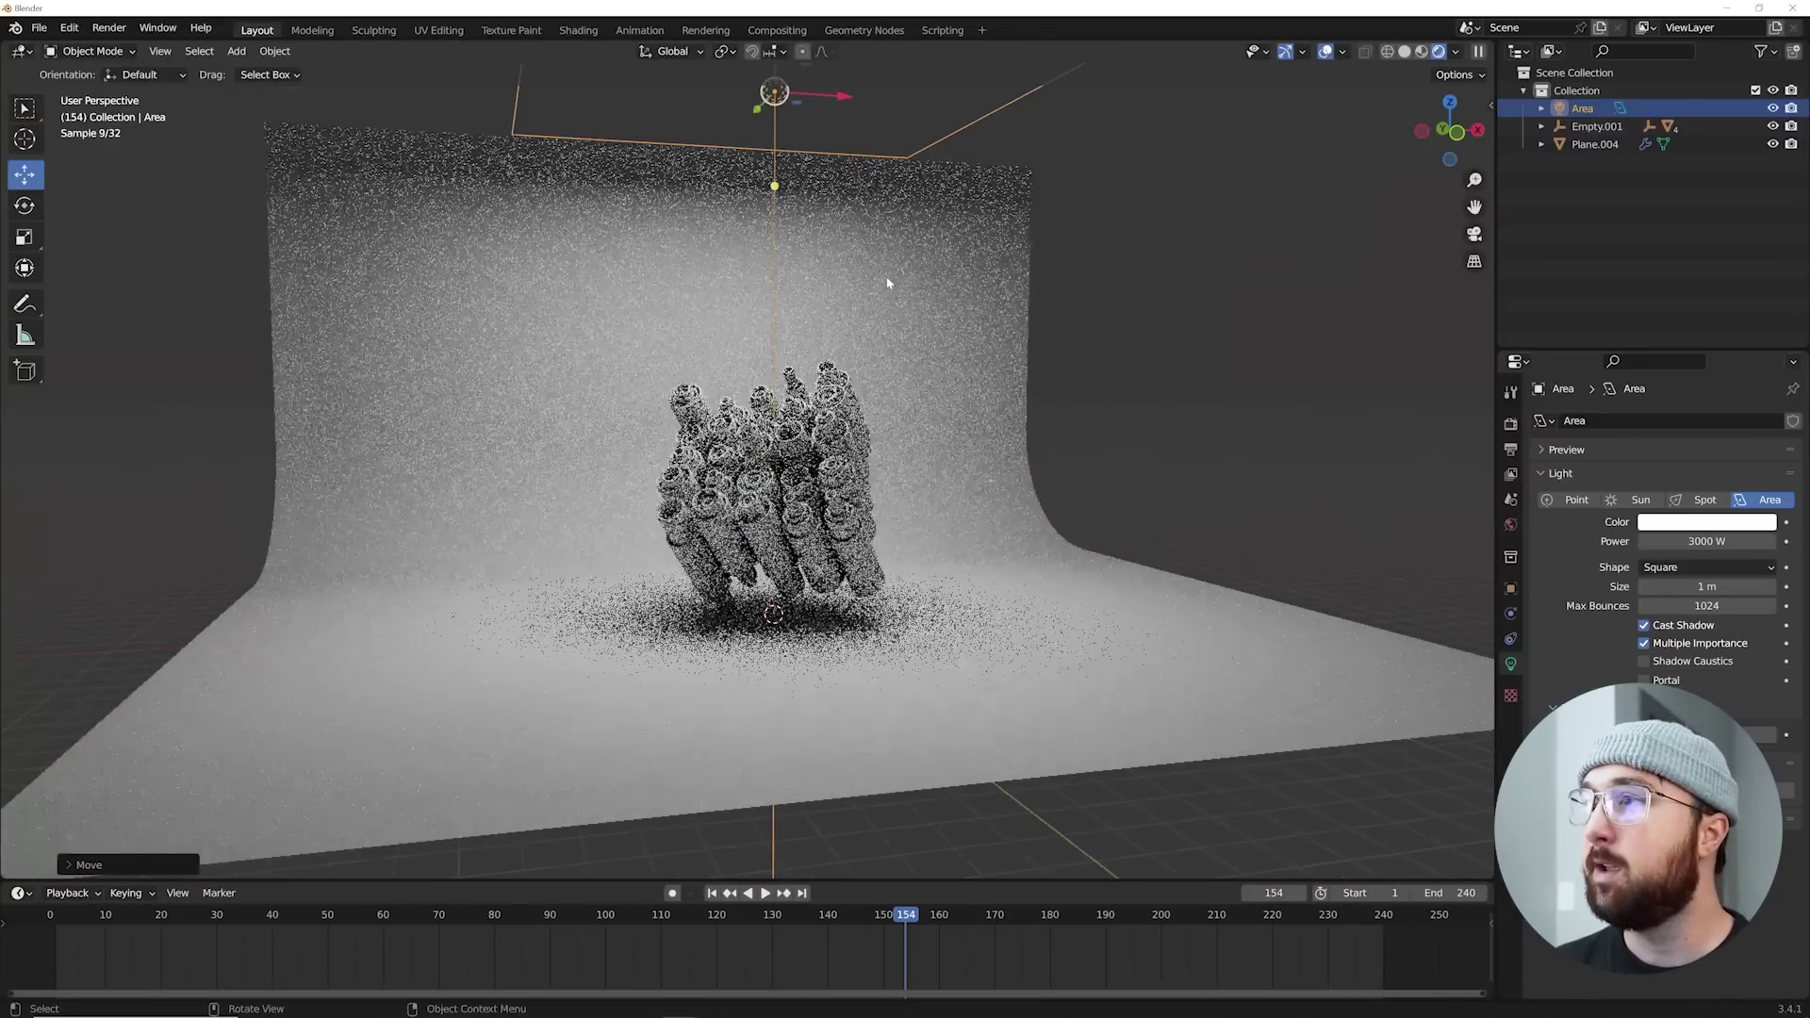
# Step: Add a spot light at the origin and scale it up
pyautogui.hotkey('shift', 'a')
pyautogui.moveTo(890, 283)
pyautogui.click(957, 323)
pyautogui.press('KP_Decimal')
pyautogui.press('s')
pyautogui.click(924, 578)
# Step: Move the spot light high up and well out to the negative X side of the backdrop
pyautogui.moveTo(923, 518); pyautogui.dragTo(1052, 570, button='middle')
pyautogui.press('g')
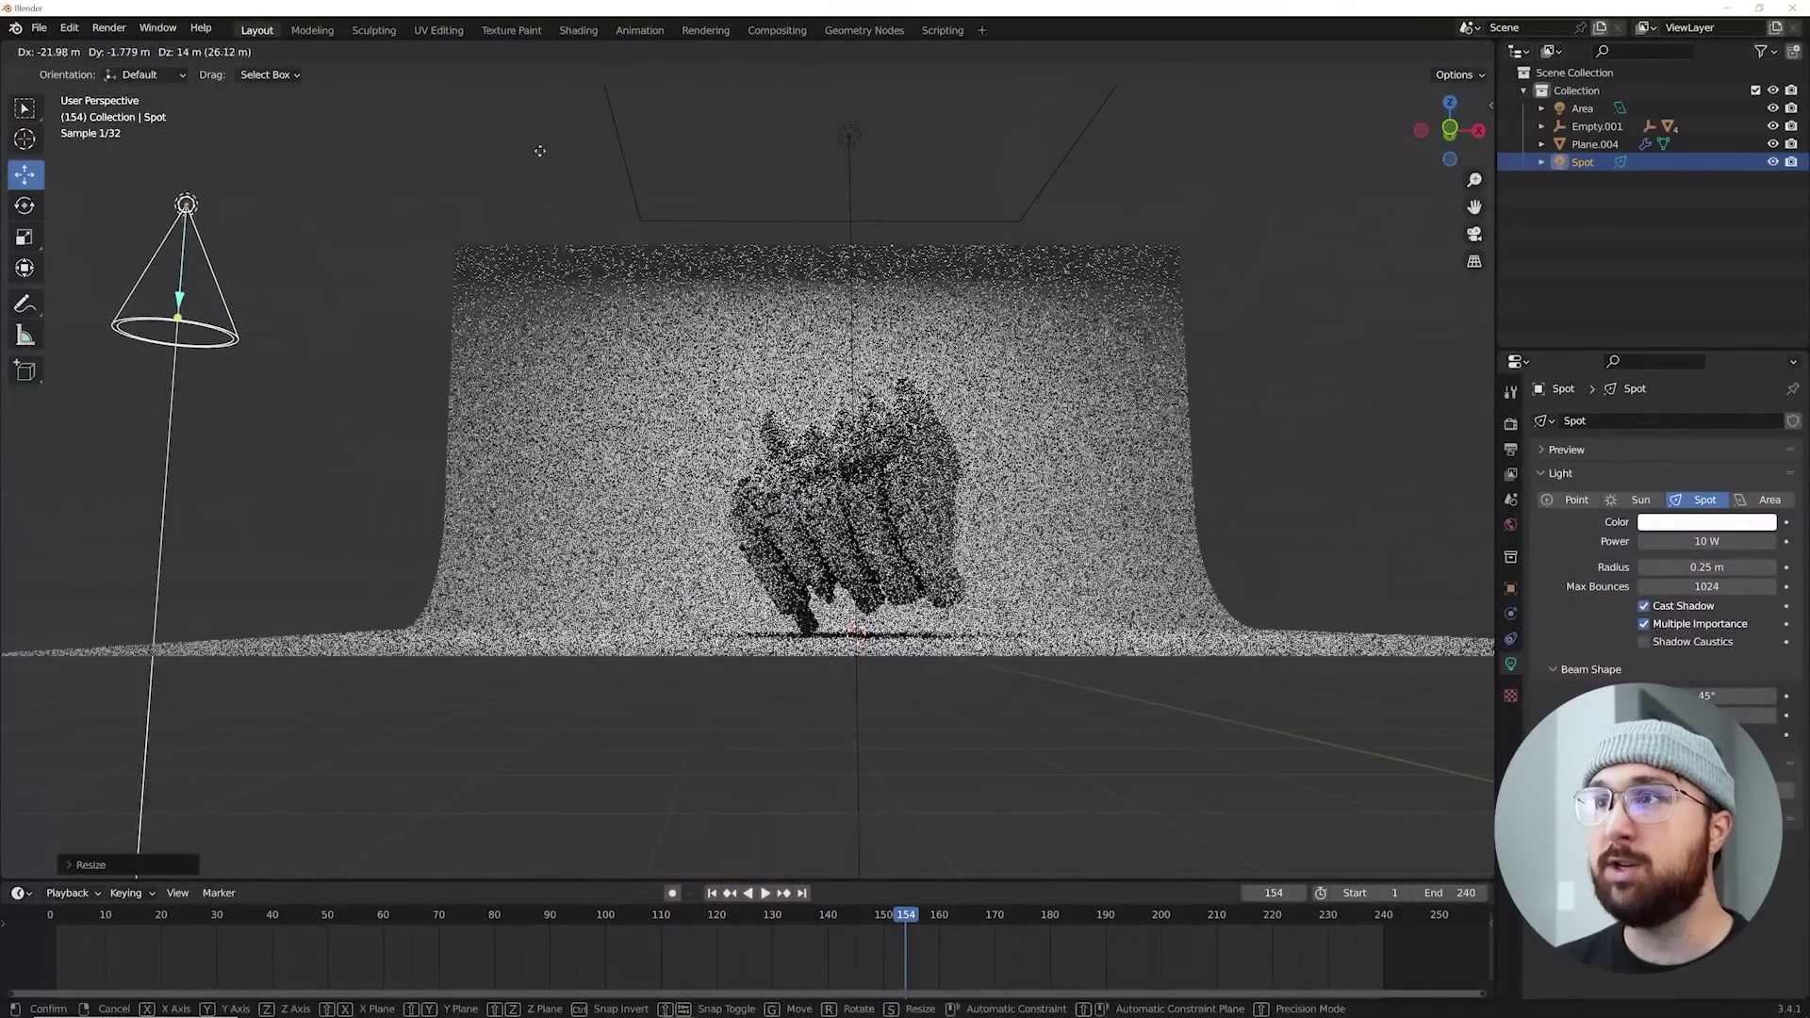
pyautogui.click(345, 118)
pyautogui.moveTo(345, 118); pyautogui.dragTo(925, 348, button='middle')
pyautogui.scroll(2, 893, 361)
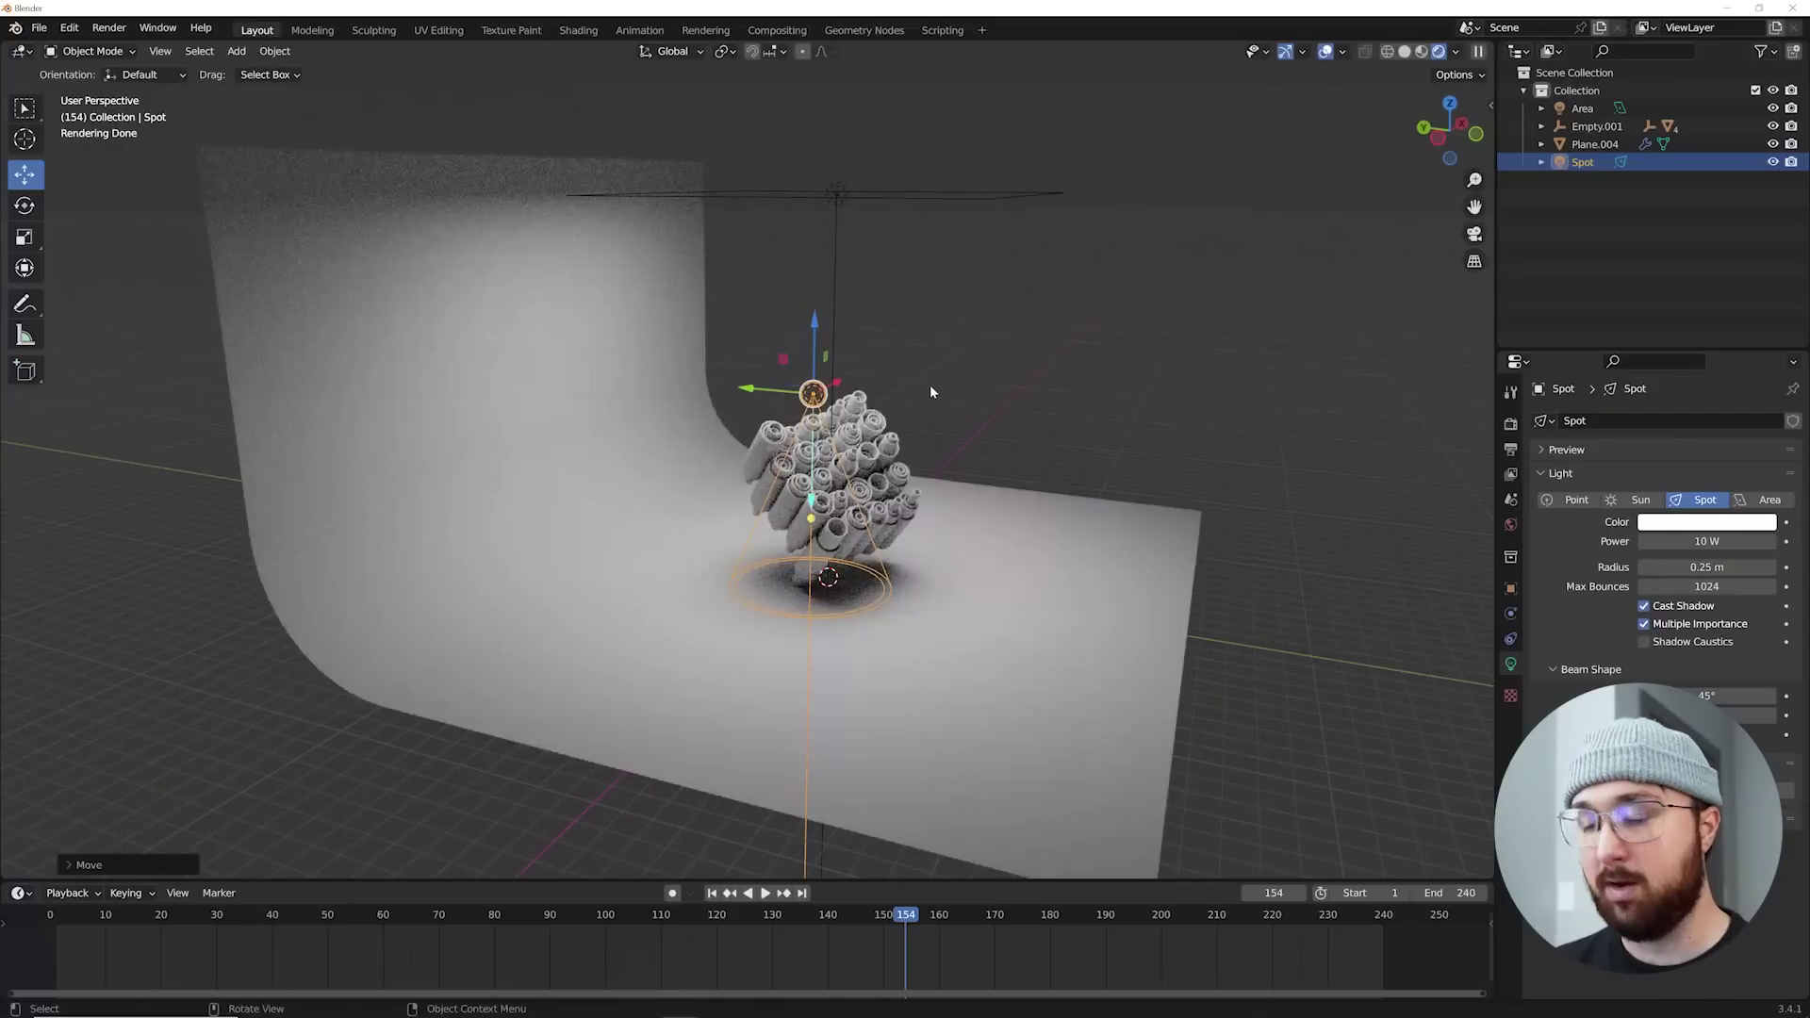
# Step: Aim the spot light at the cylinders with a trackball rotation of about 69.33, -10.31
pyautogui.press('r')
pyautogui.press('r')
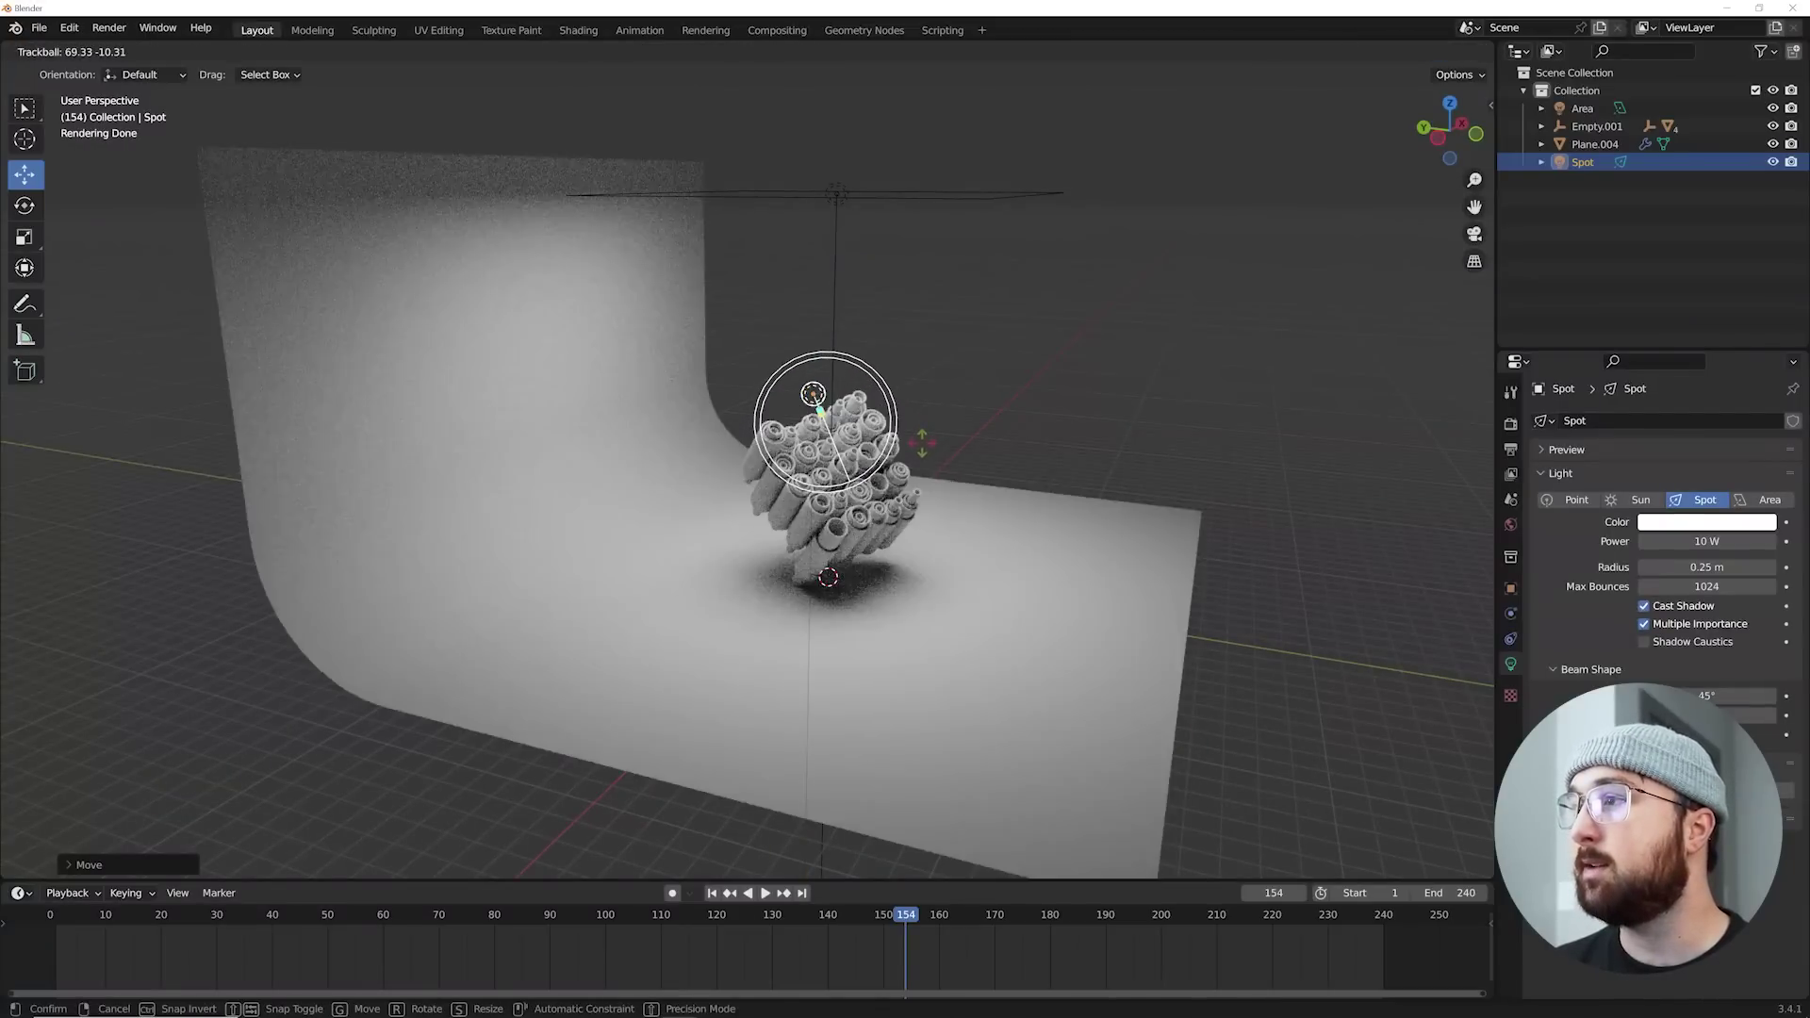
pyautogui.click(922, 443)
pyautogui.scroll(5, 1083, 394)
pyautogui.moveTo(1084, 394); pyautogui.dragTo(943, 400, button='middle')
pyautogui.scroll(-3, 971, 453)
pyautogui.keyDown('shift'); pyautogui.moveTo(1023, 556); pyautogui.dragTo(945, 500, button='middle'); pyautogui.keyUp('shift')
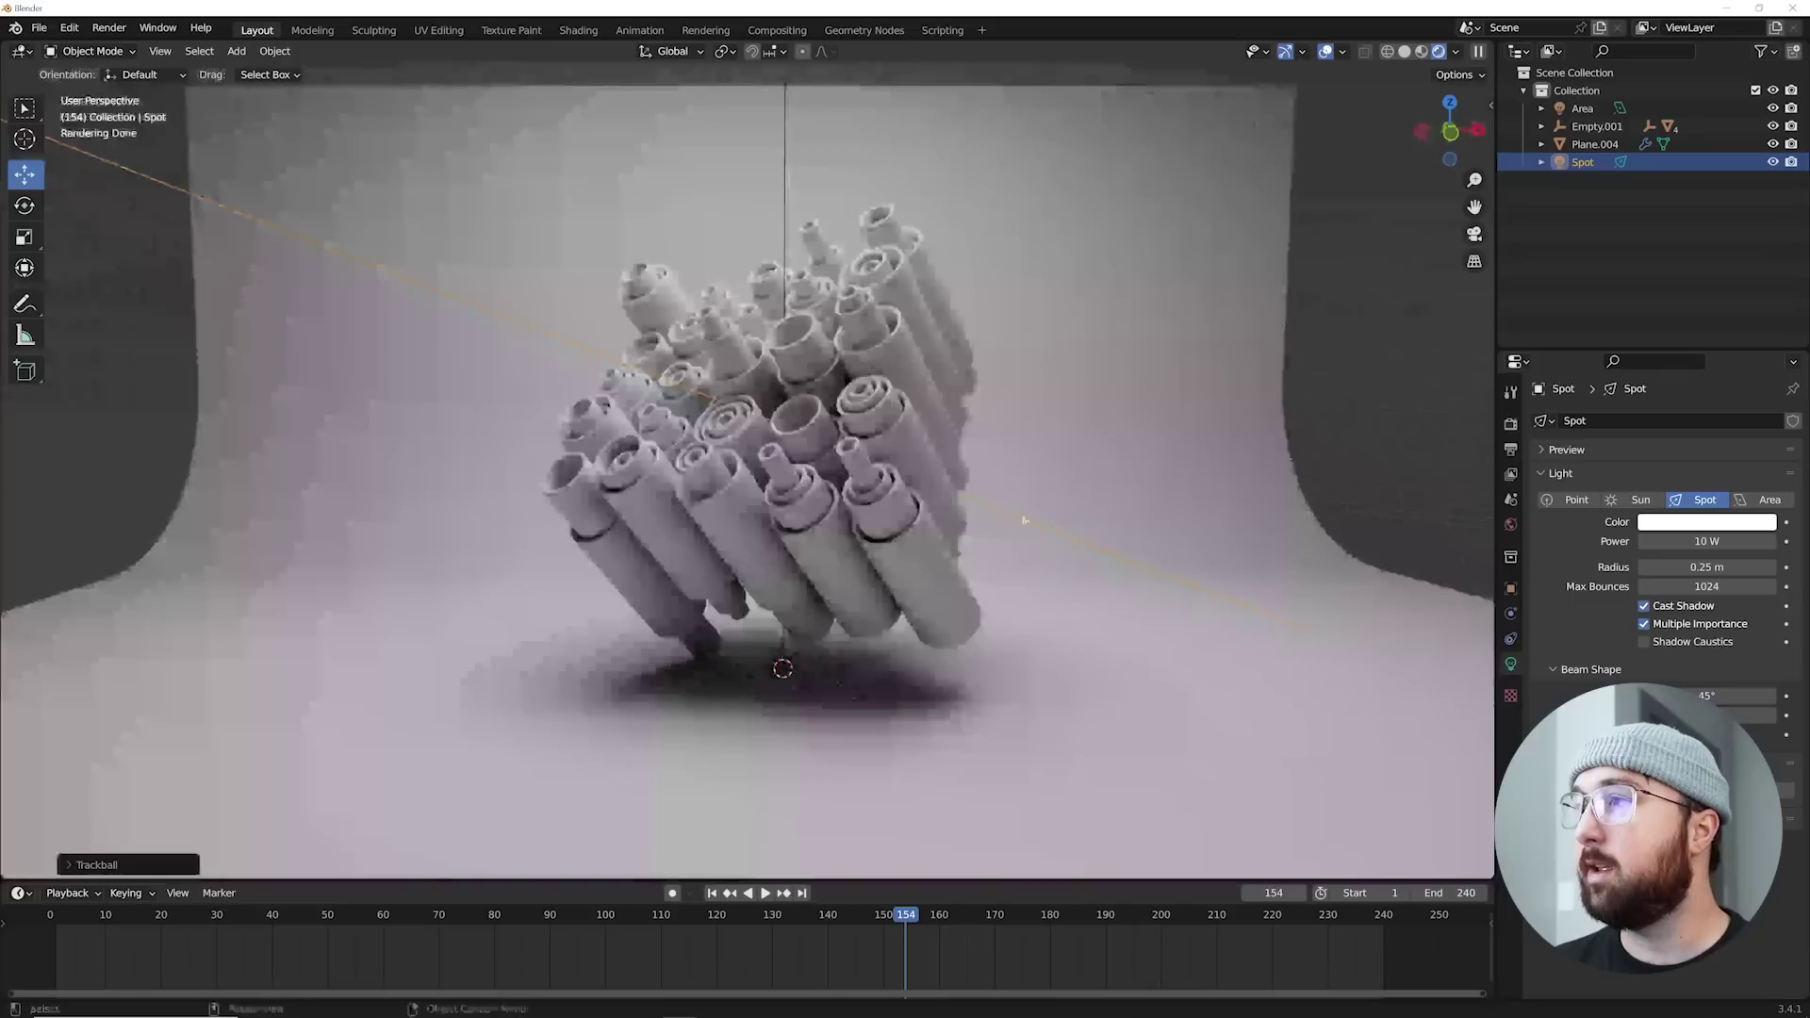
# Step: Set the spot light's power to 40000 W
pyautogui.click(1706, 541)
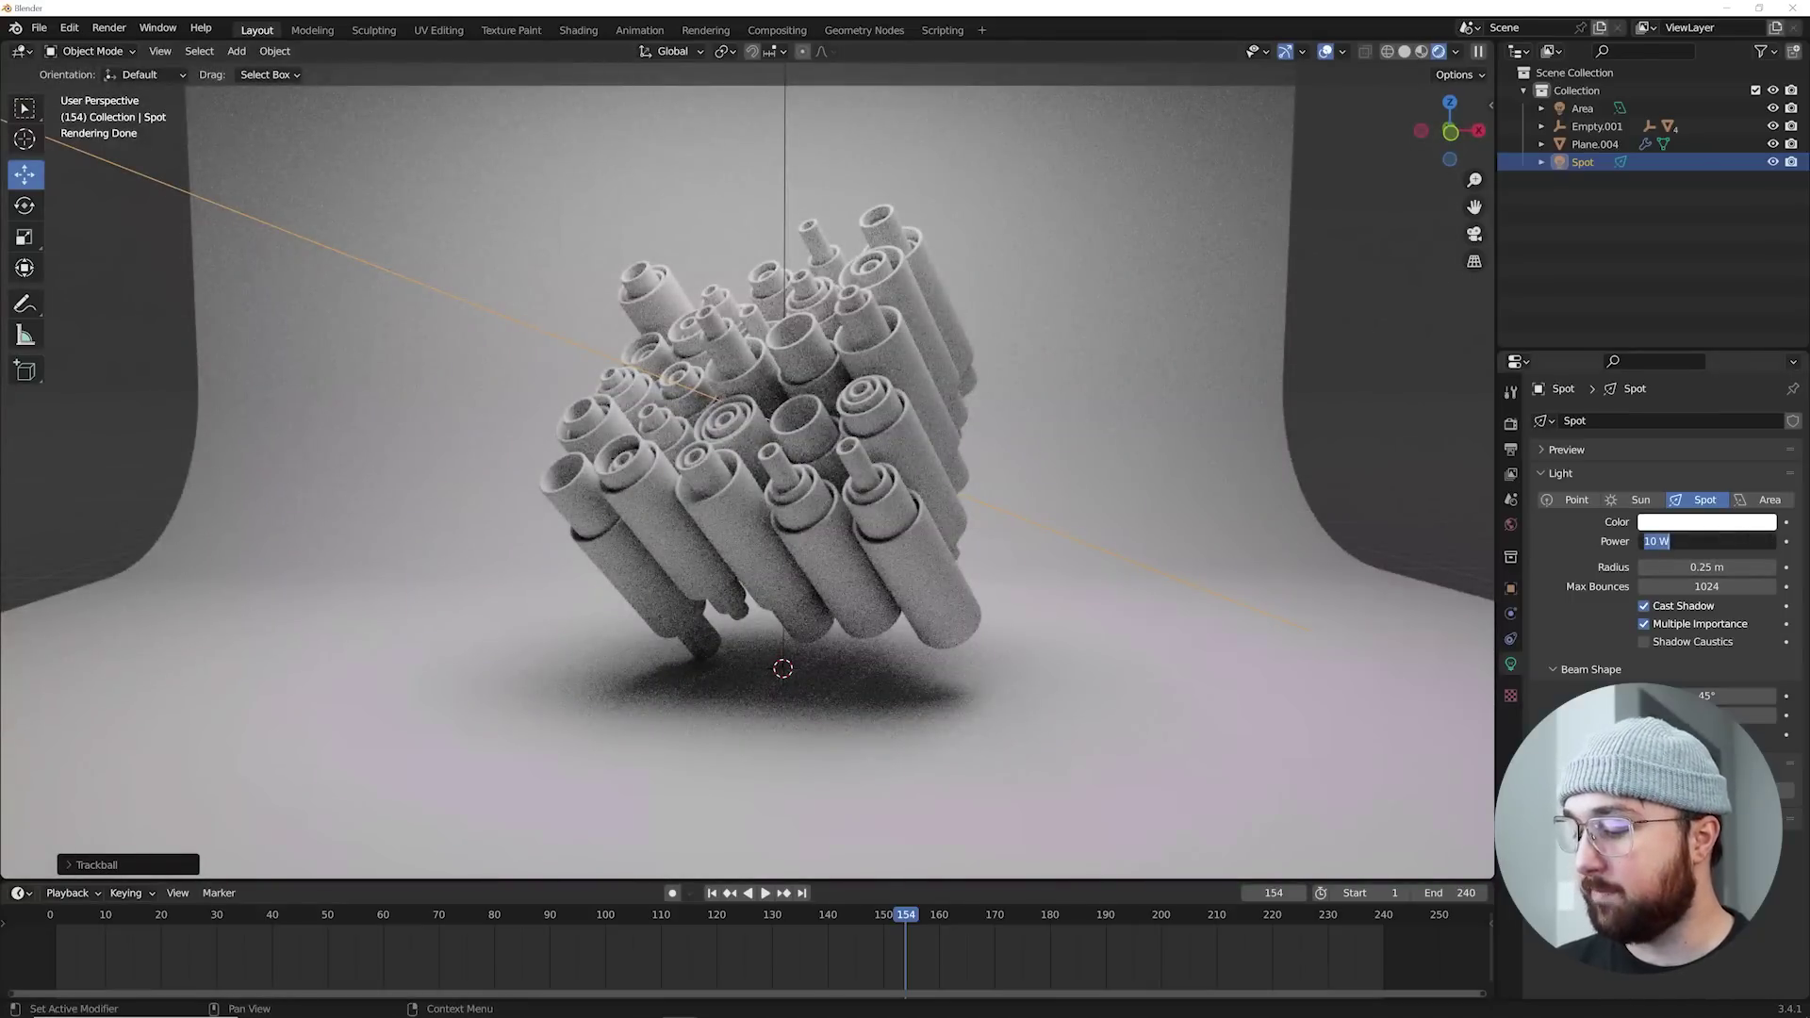
pyautogui.write('40000')
pyautogui.press('Return')
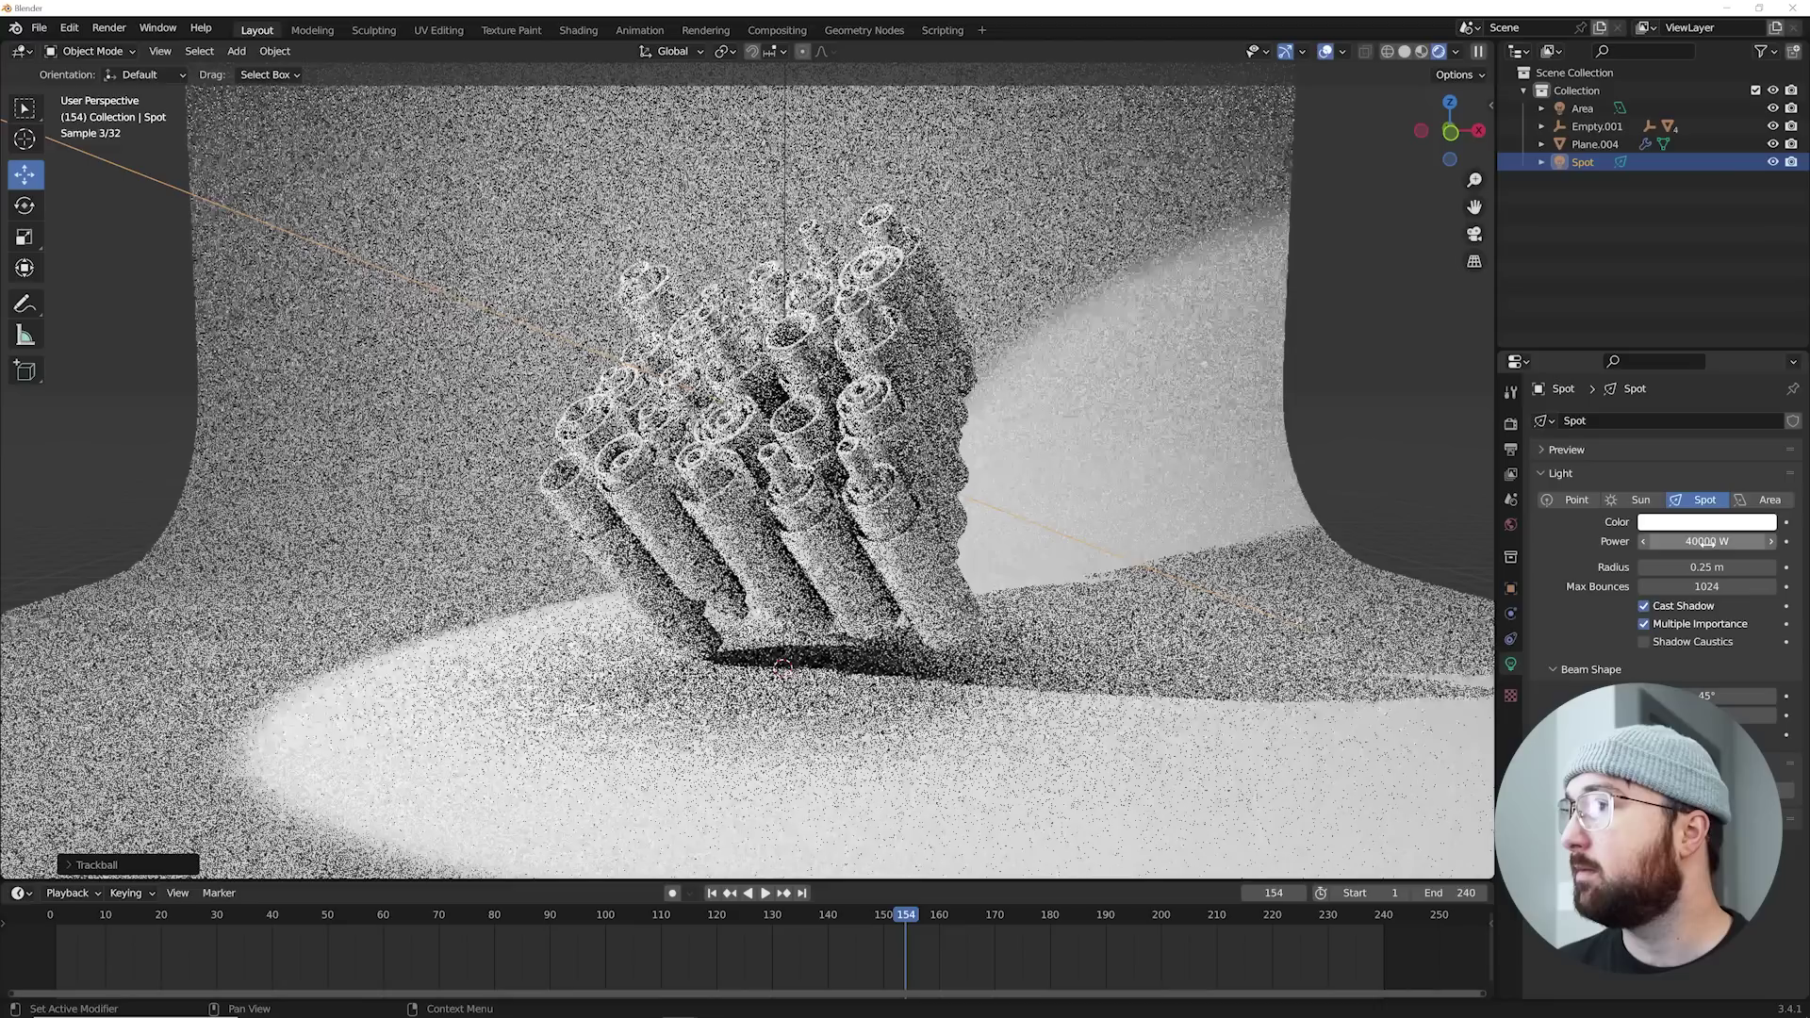
# Step: Compare the 0.25 m radius with a larger one, and set the spot light's radius to 3.08 m for softer shadows
pyautogui.moveTo(1701, 566); pyautogui.dragTo(1778, 567)
pyautogui.click(1771, 567)
pyautogui.write('0.25')
pyautogui.press('Return')
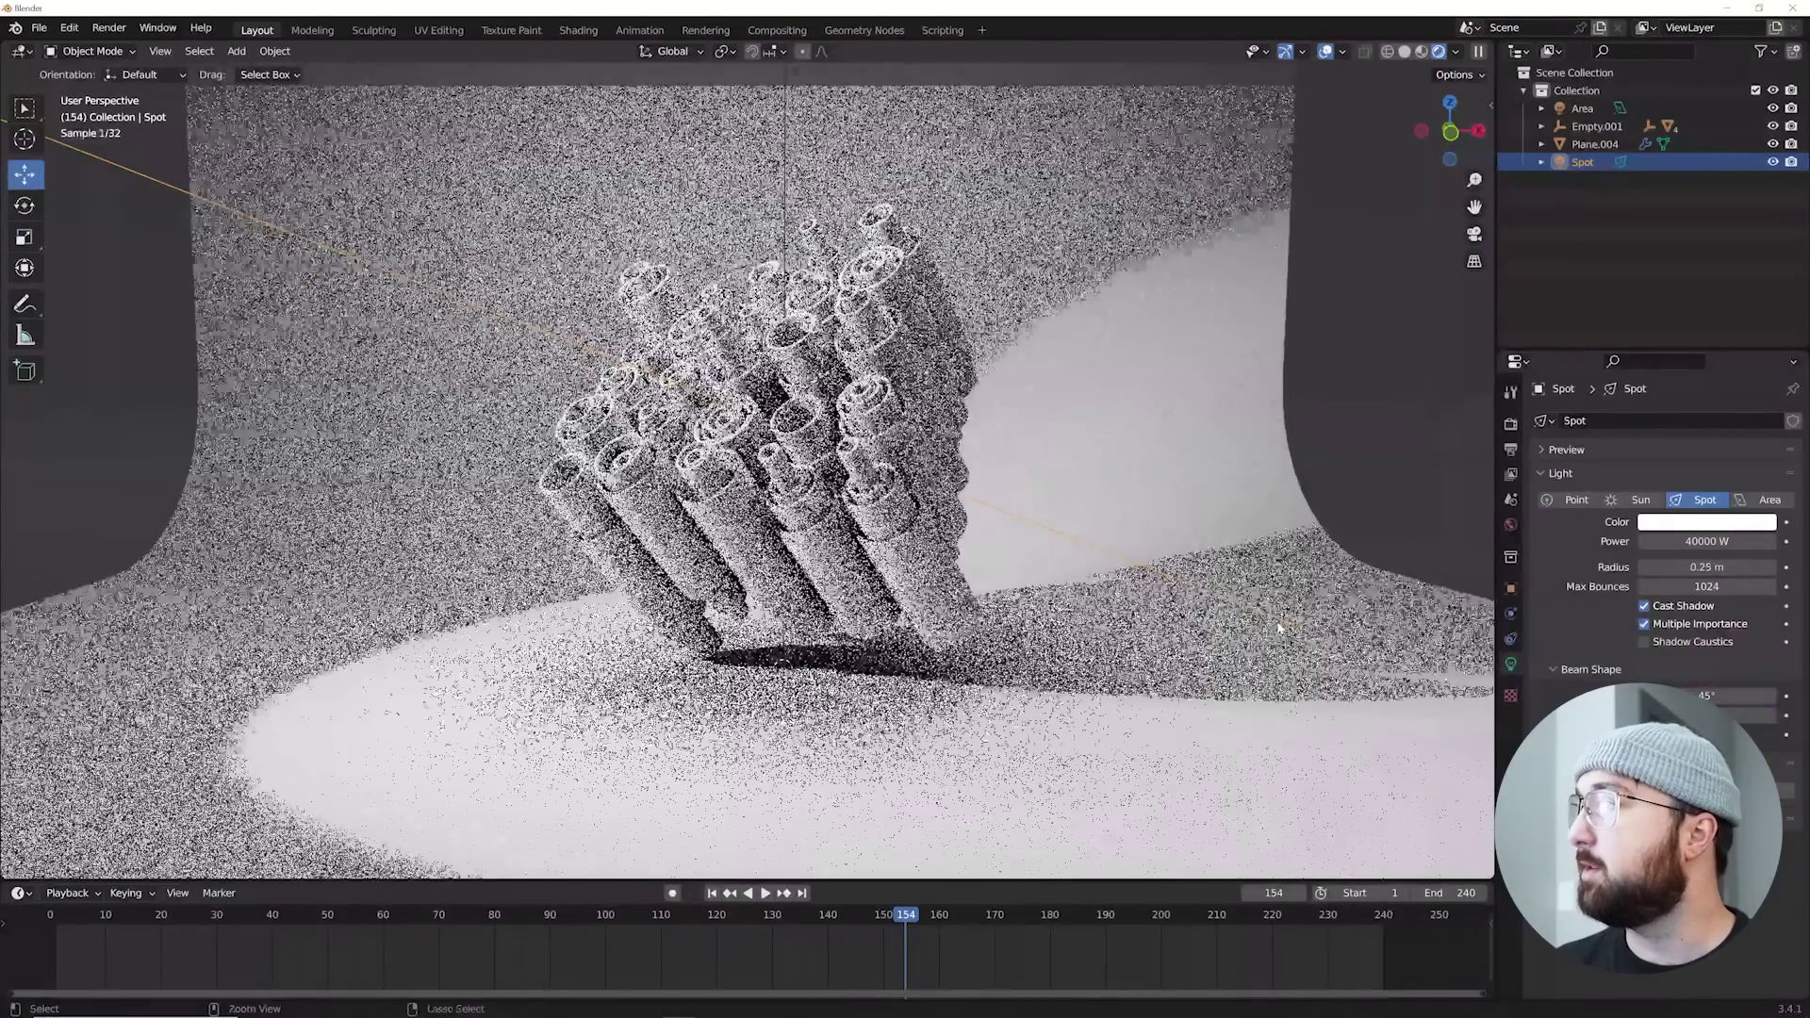
pyautogui.moveTo(1682, 568); pyautogui.dragTo(1773, 568)
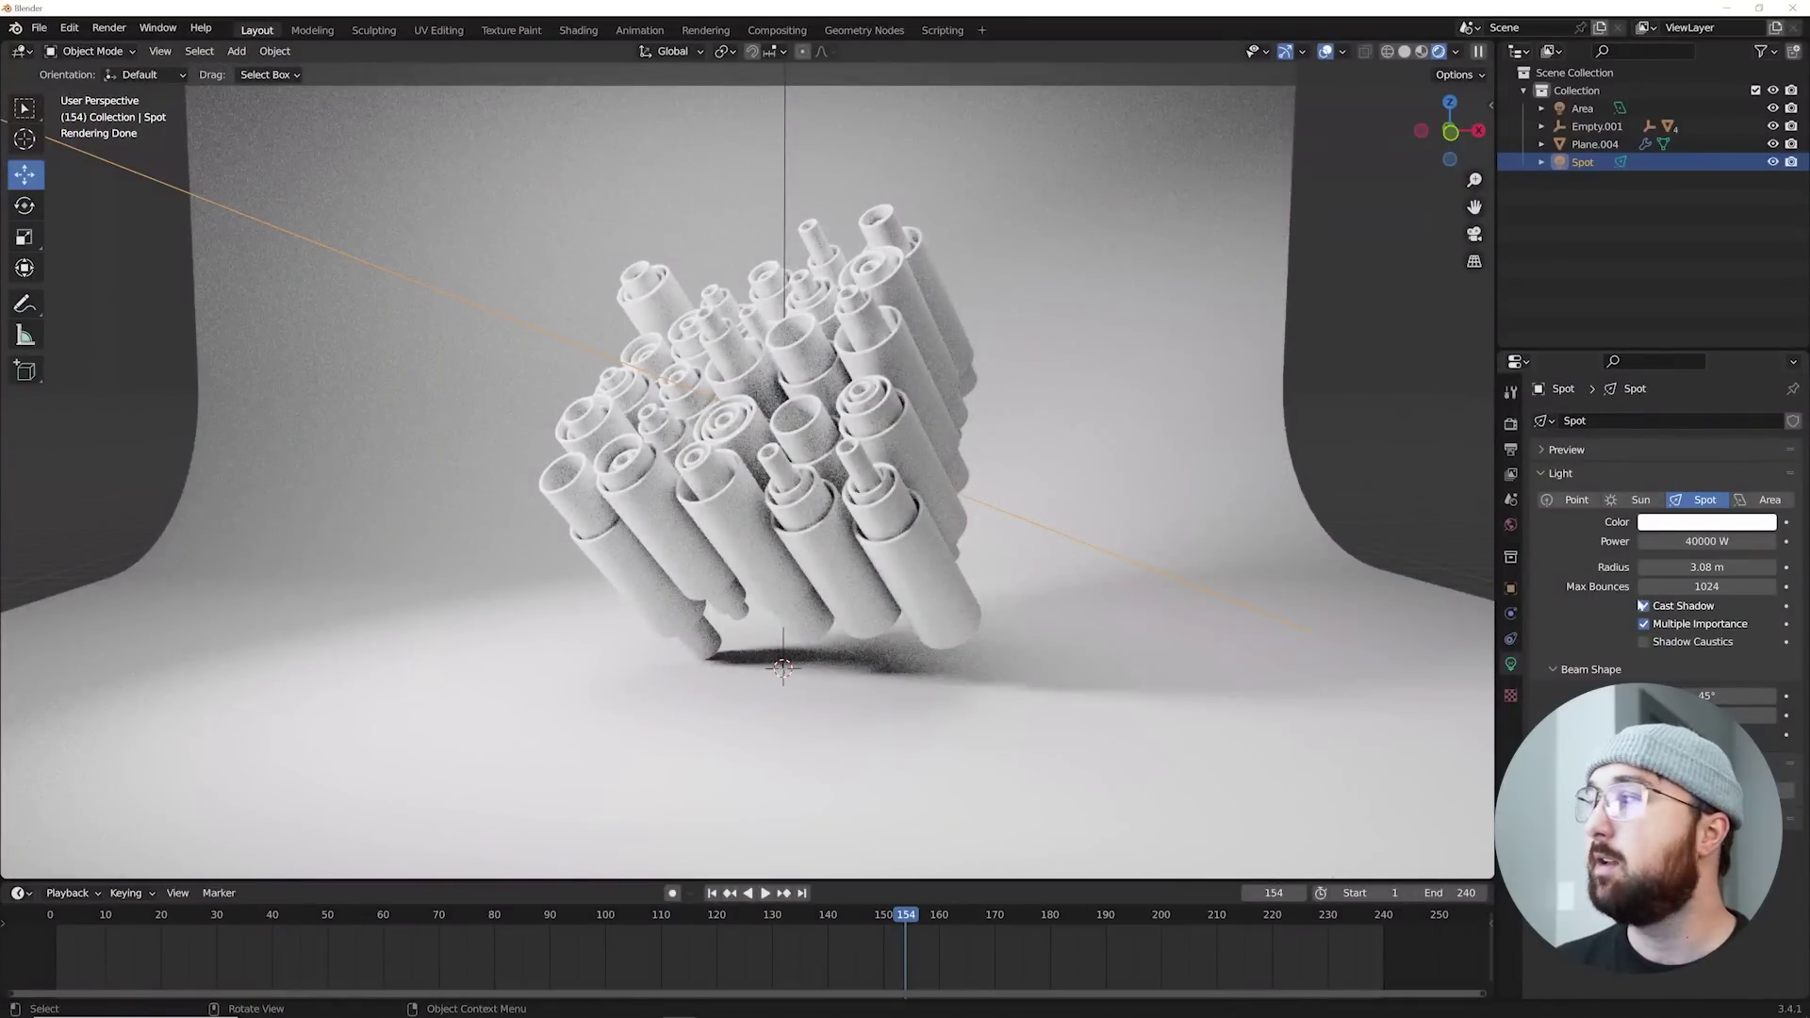
# Step: Narrow the spot light's beam angle slightly
pyautogui.moveTo(1712, 696); pyautogui.dragTo(1704, 697)
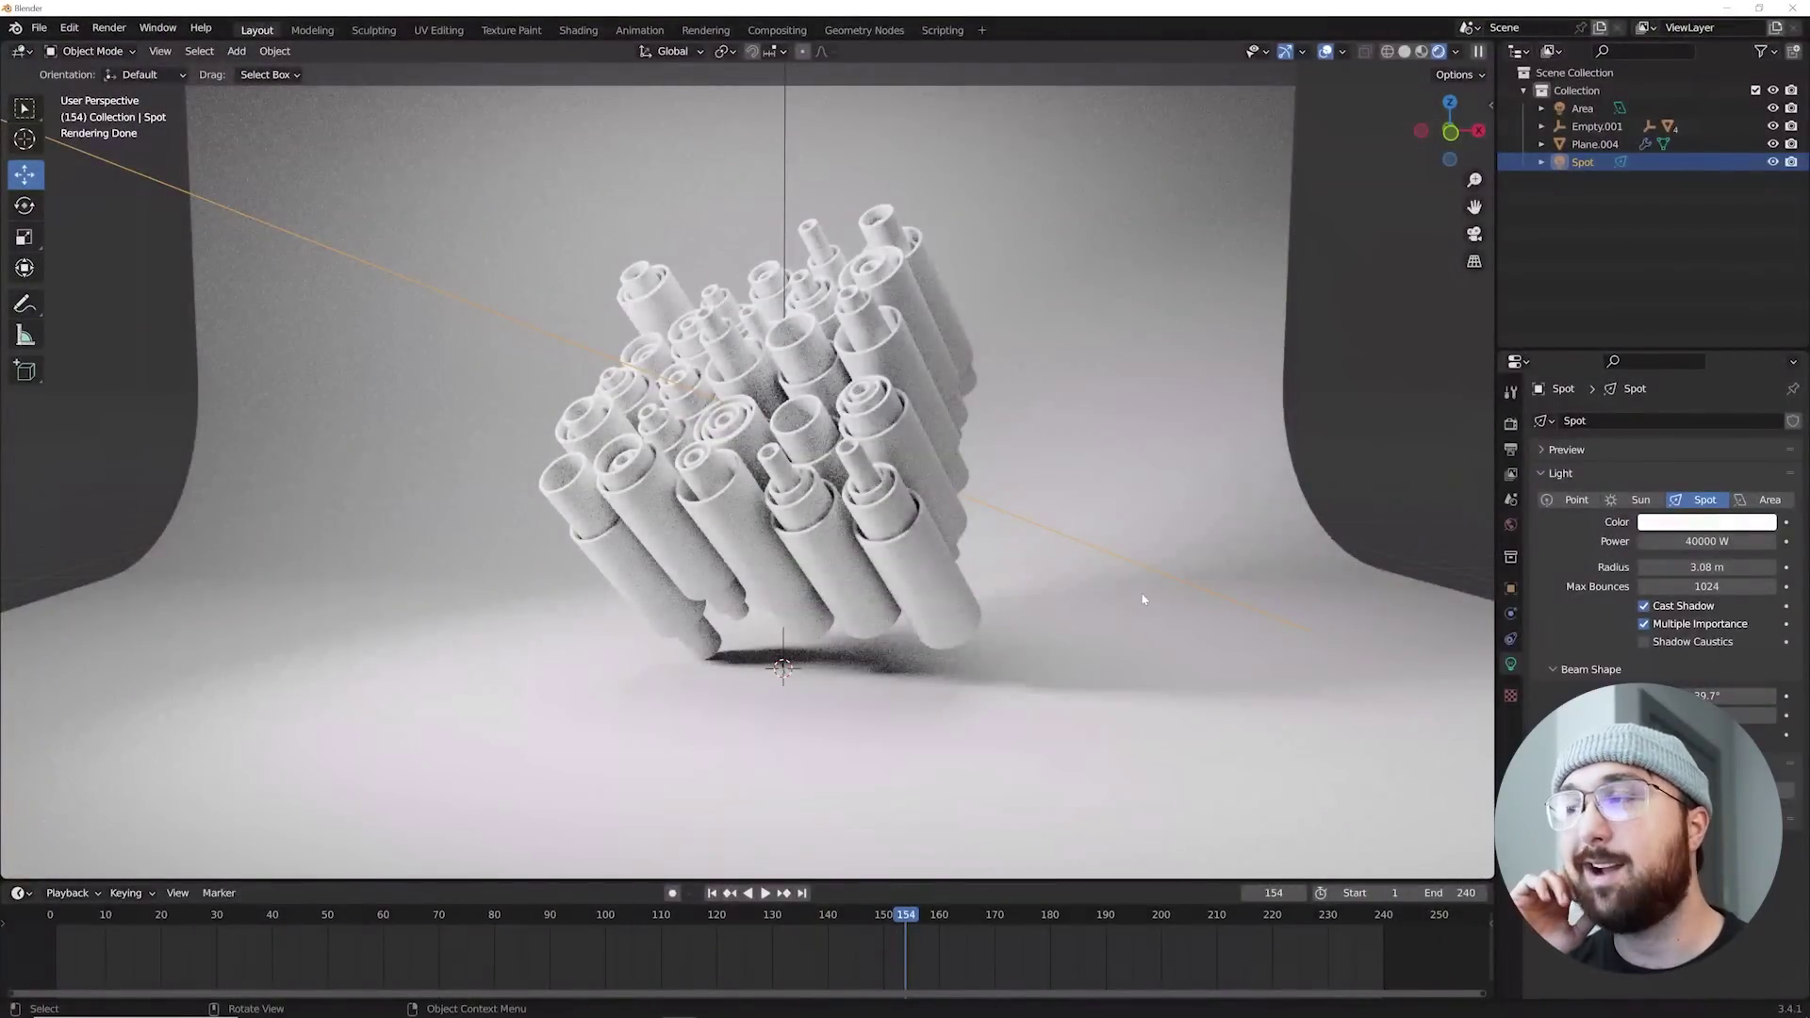
# Step: Apply the Poly Haven comfy_cafe HDRI from the indoor artificial-light assets as the scene's world lighting
pyautogui.click(1511, 525)
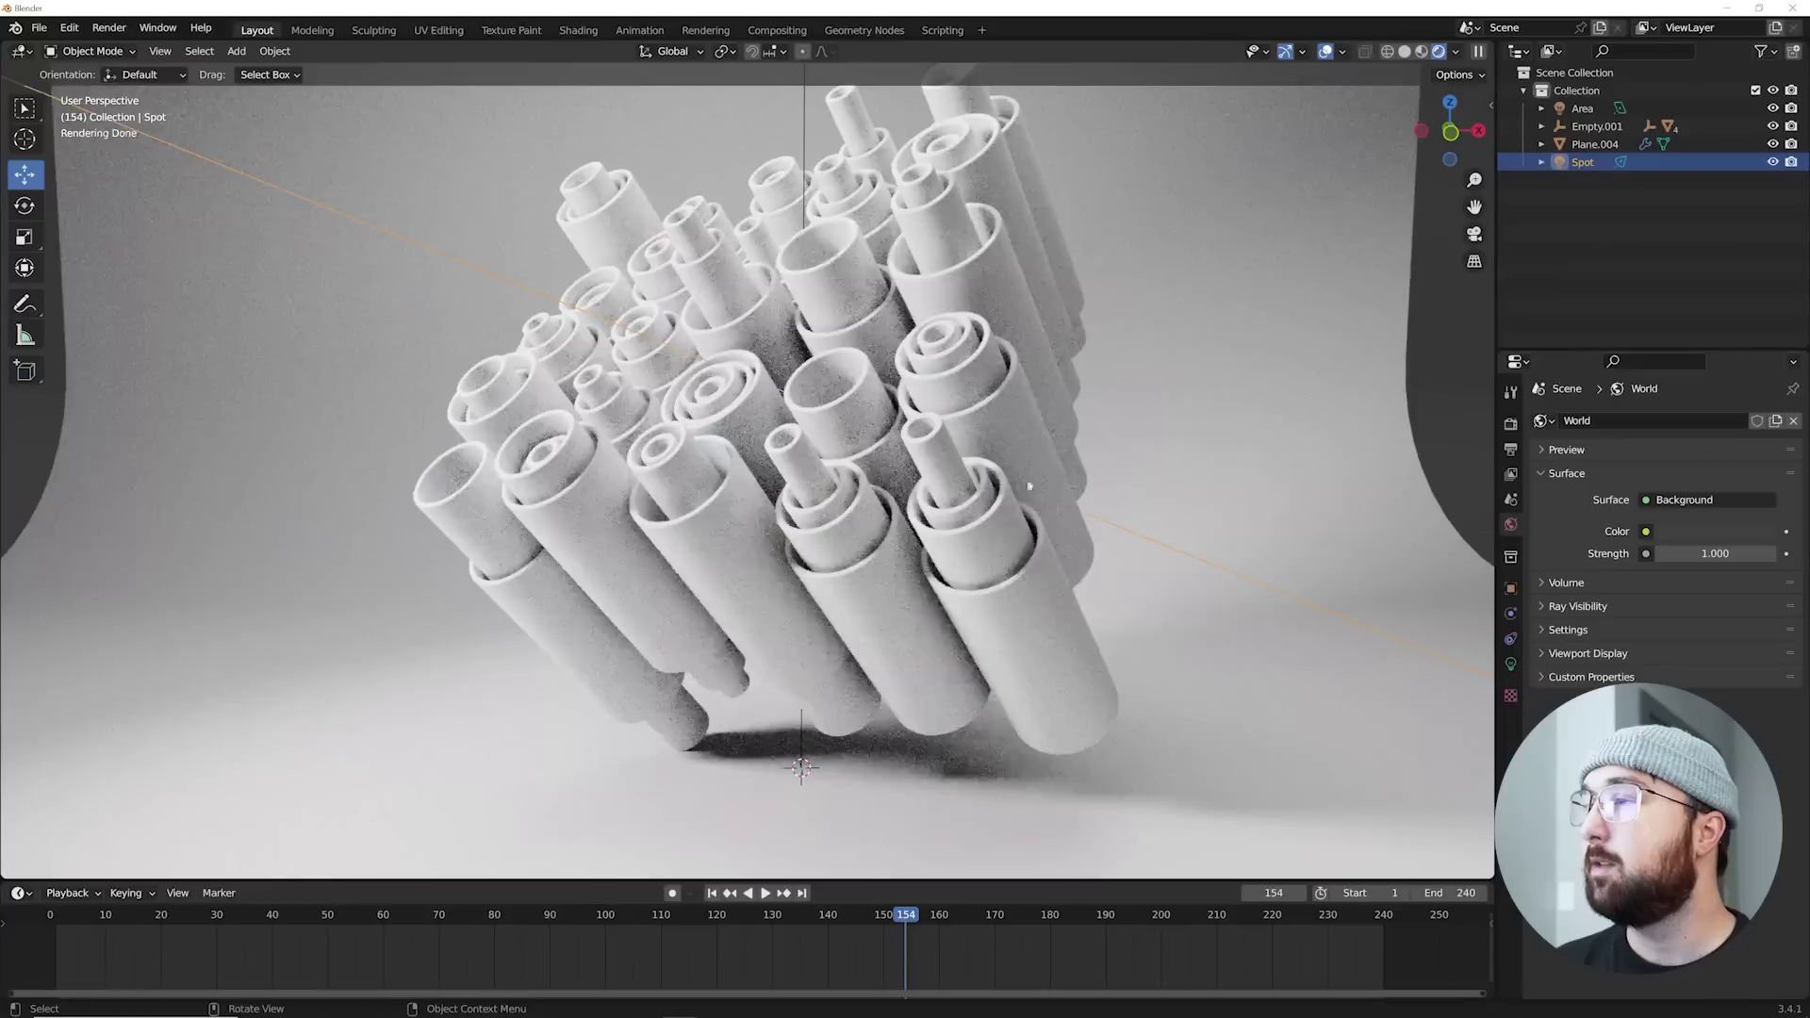
pyautogui.scroll(2, 959, 489)
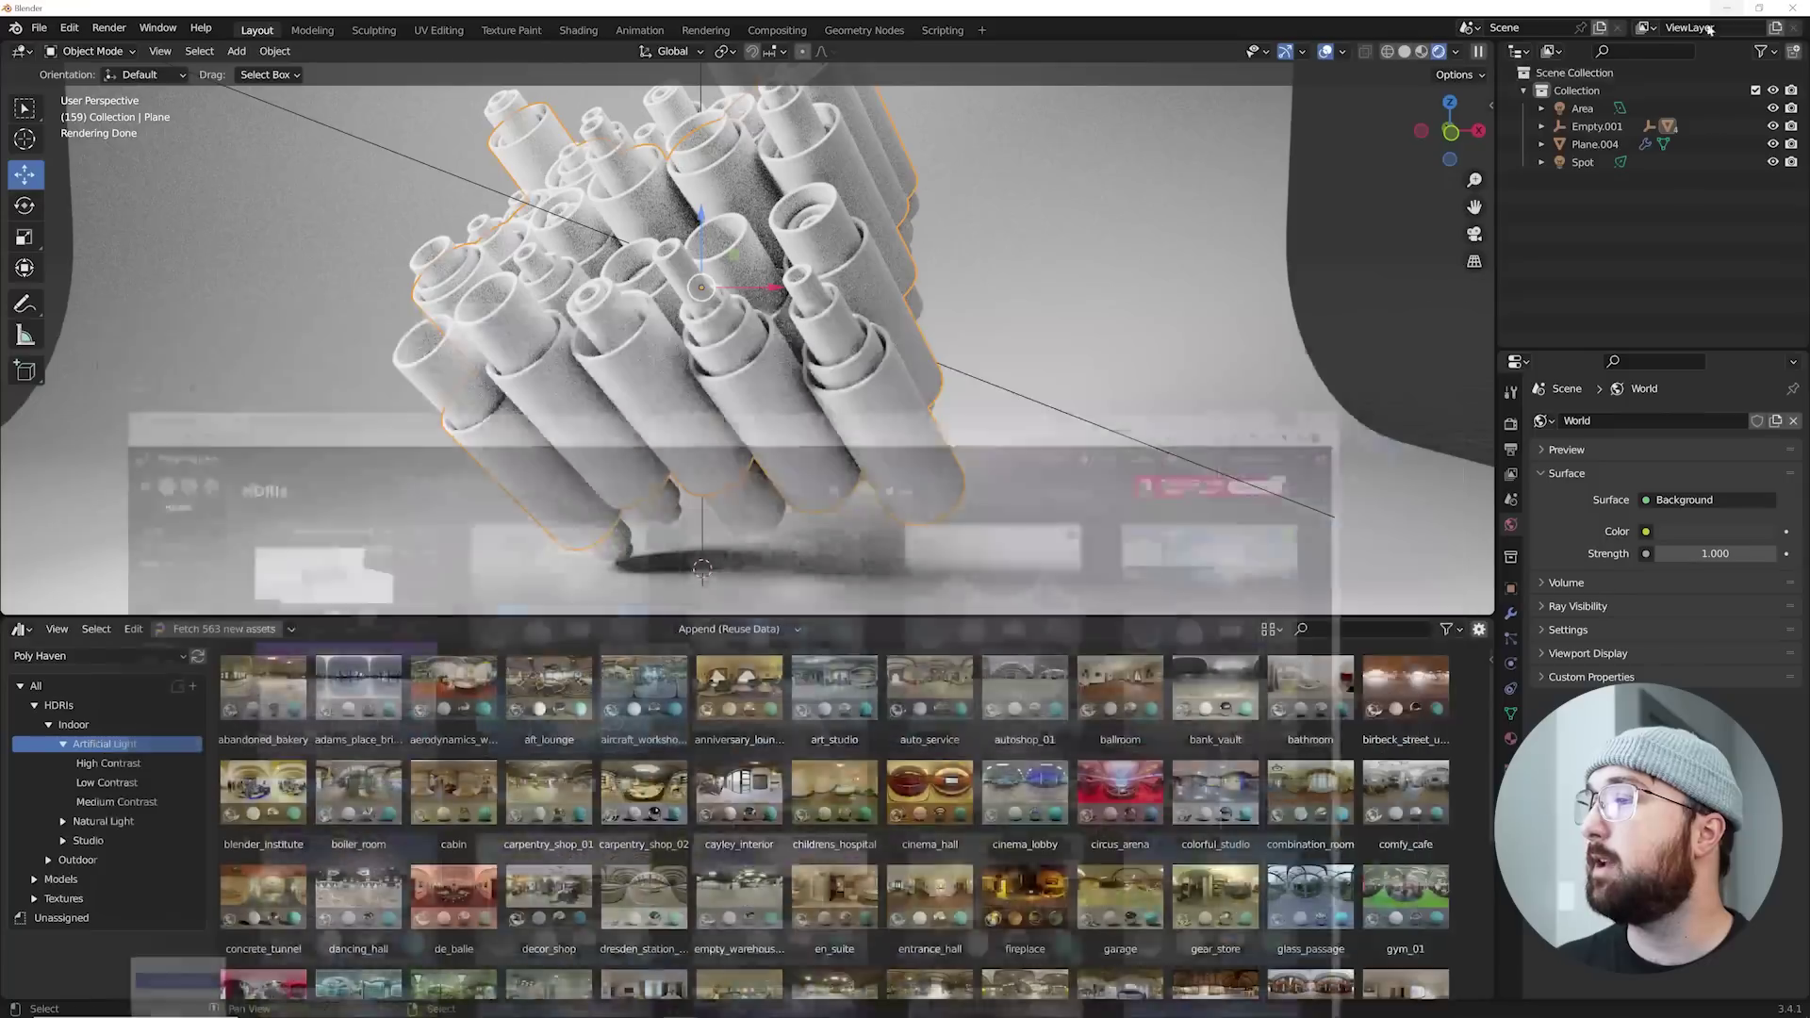
pyautogui.moveTo(1402, 774); pyautogui.dragTo(929, 319)
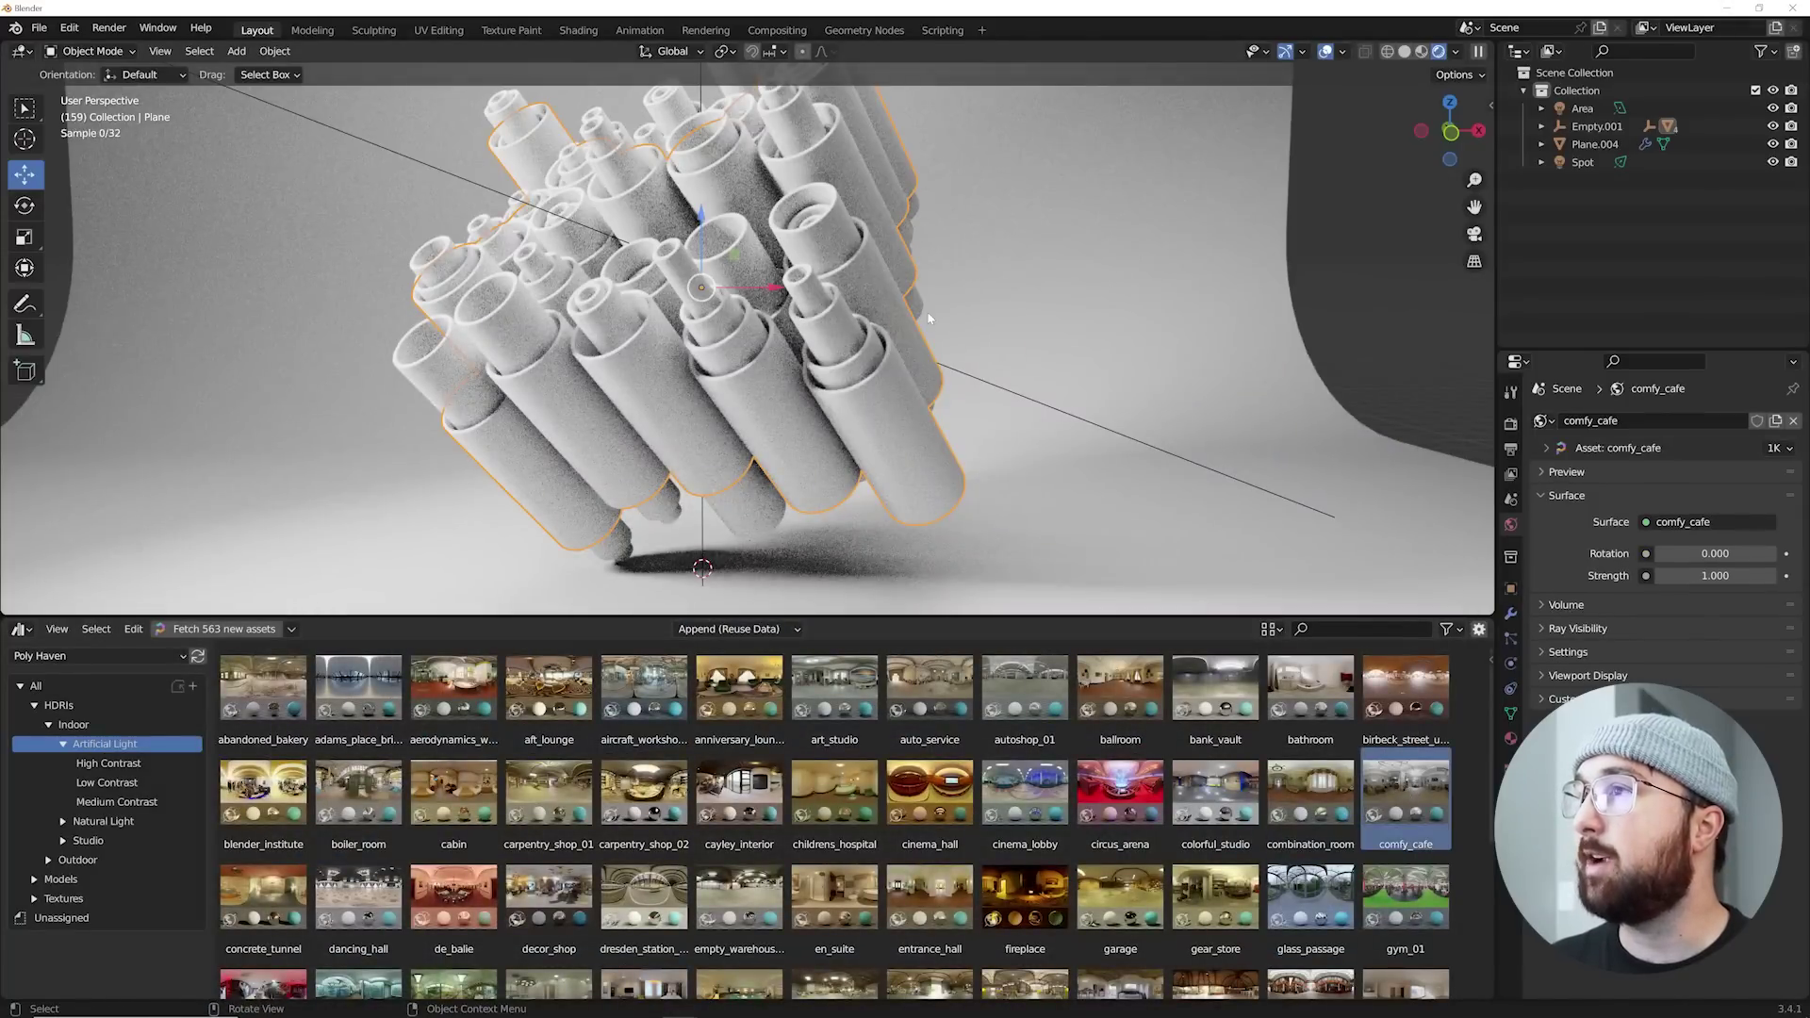
pyautogui.moveTo(883, 402); pyautogui.dragTo(877, 399, button='middle')
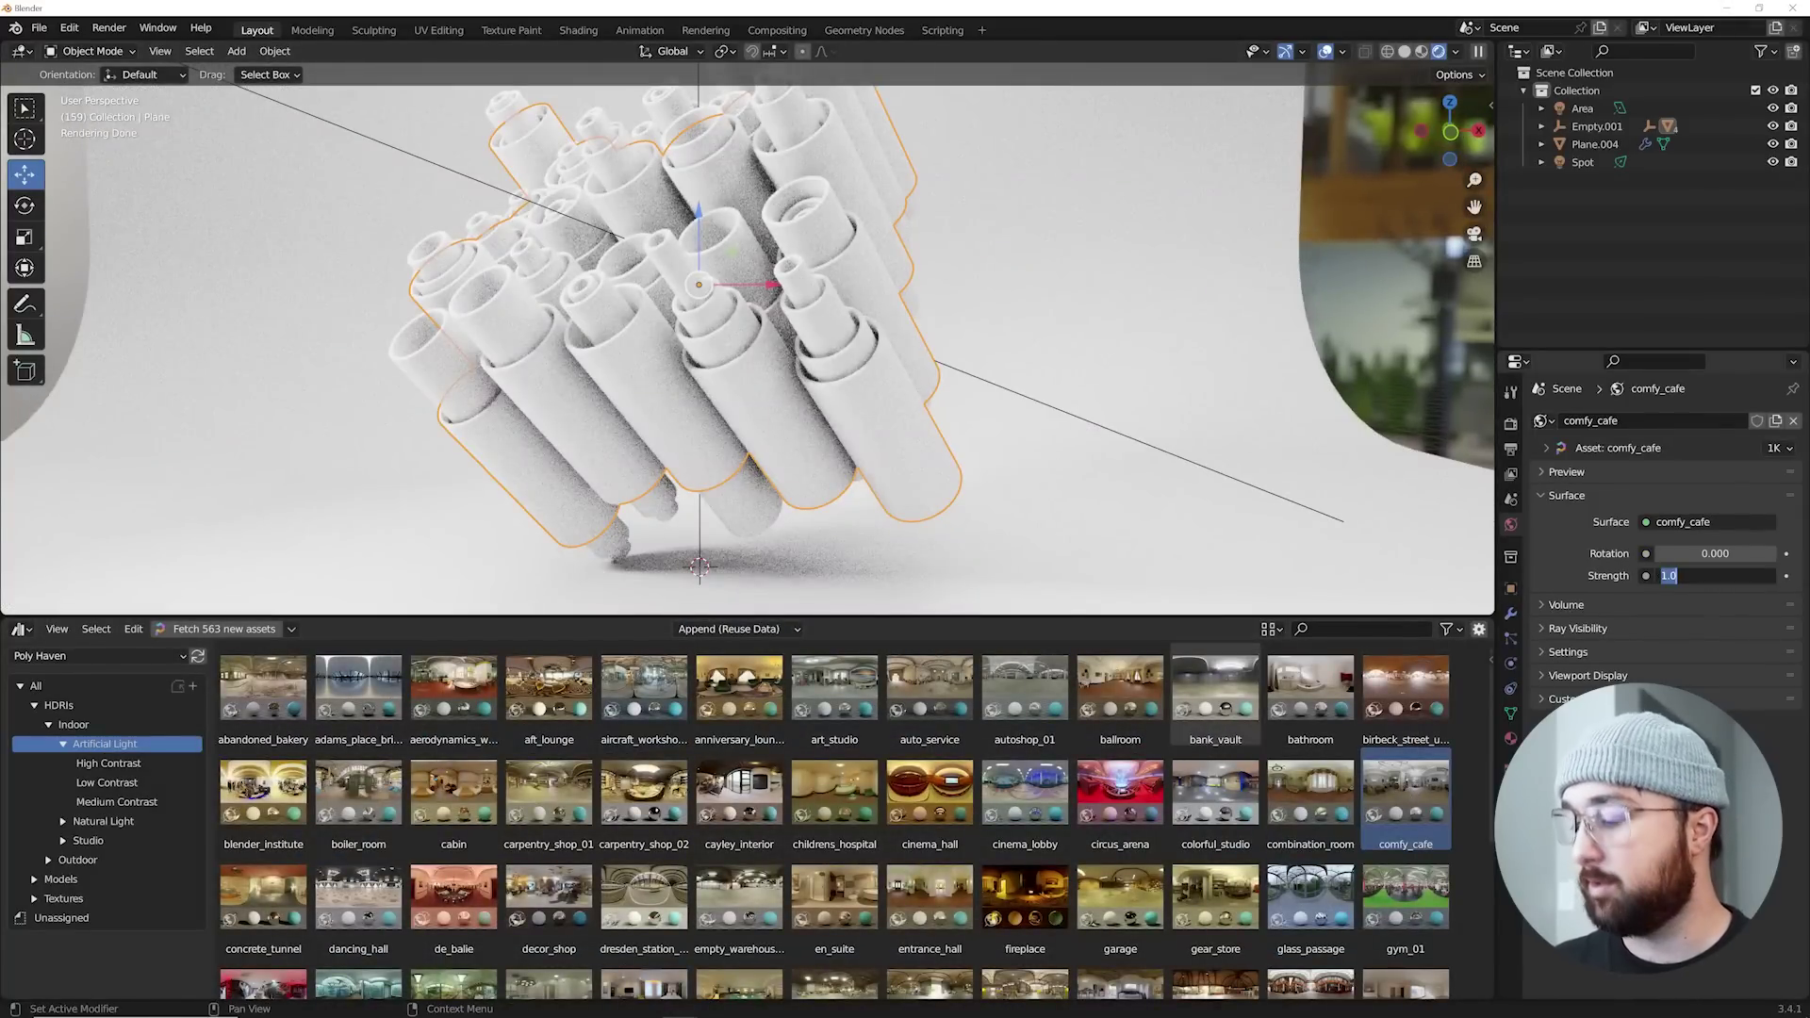
# Step: Compare the comfy_cafe world lighting at strengths 0.3 and 0, and set its strength to 0.4
pyautogui.write('.3')
pyautogui.press('Return')
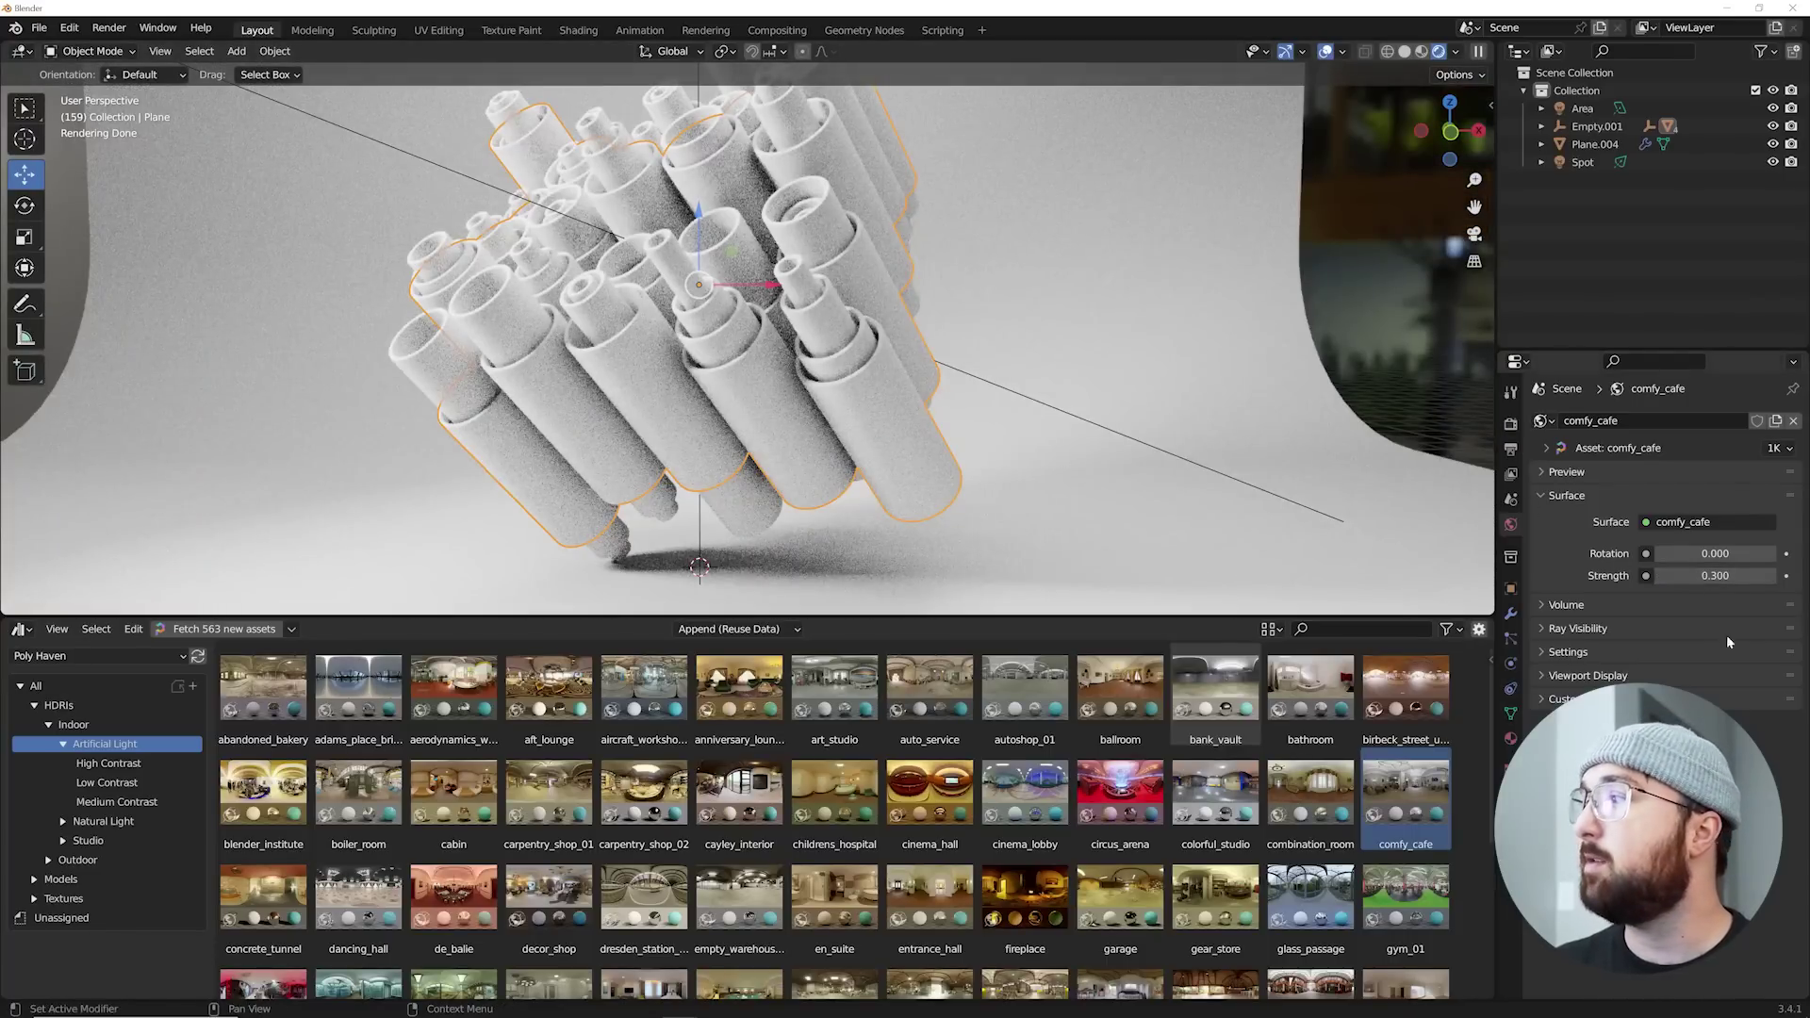
pyautogui.moveTo(1718, 576); pyautogui.dragTo(1641, 576)
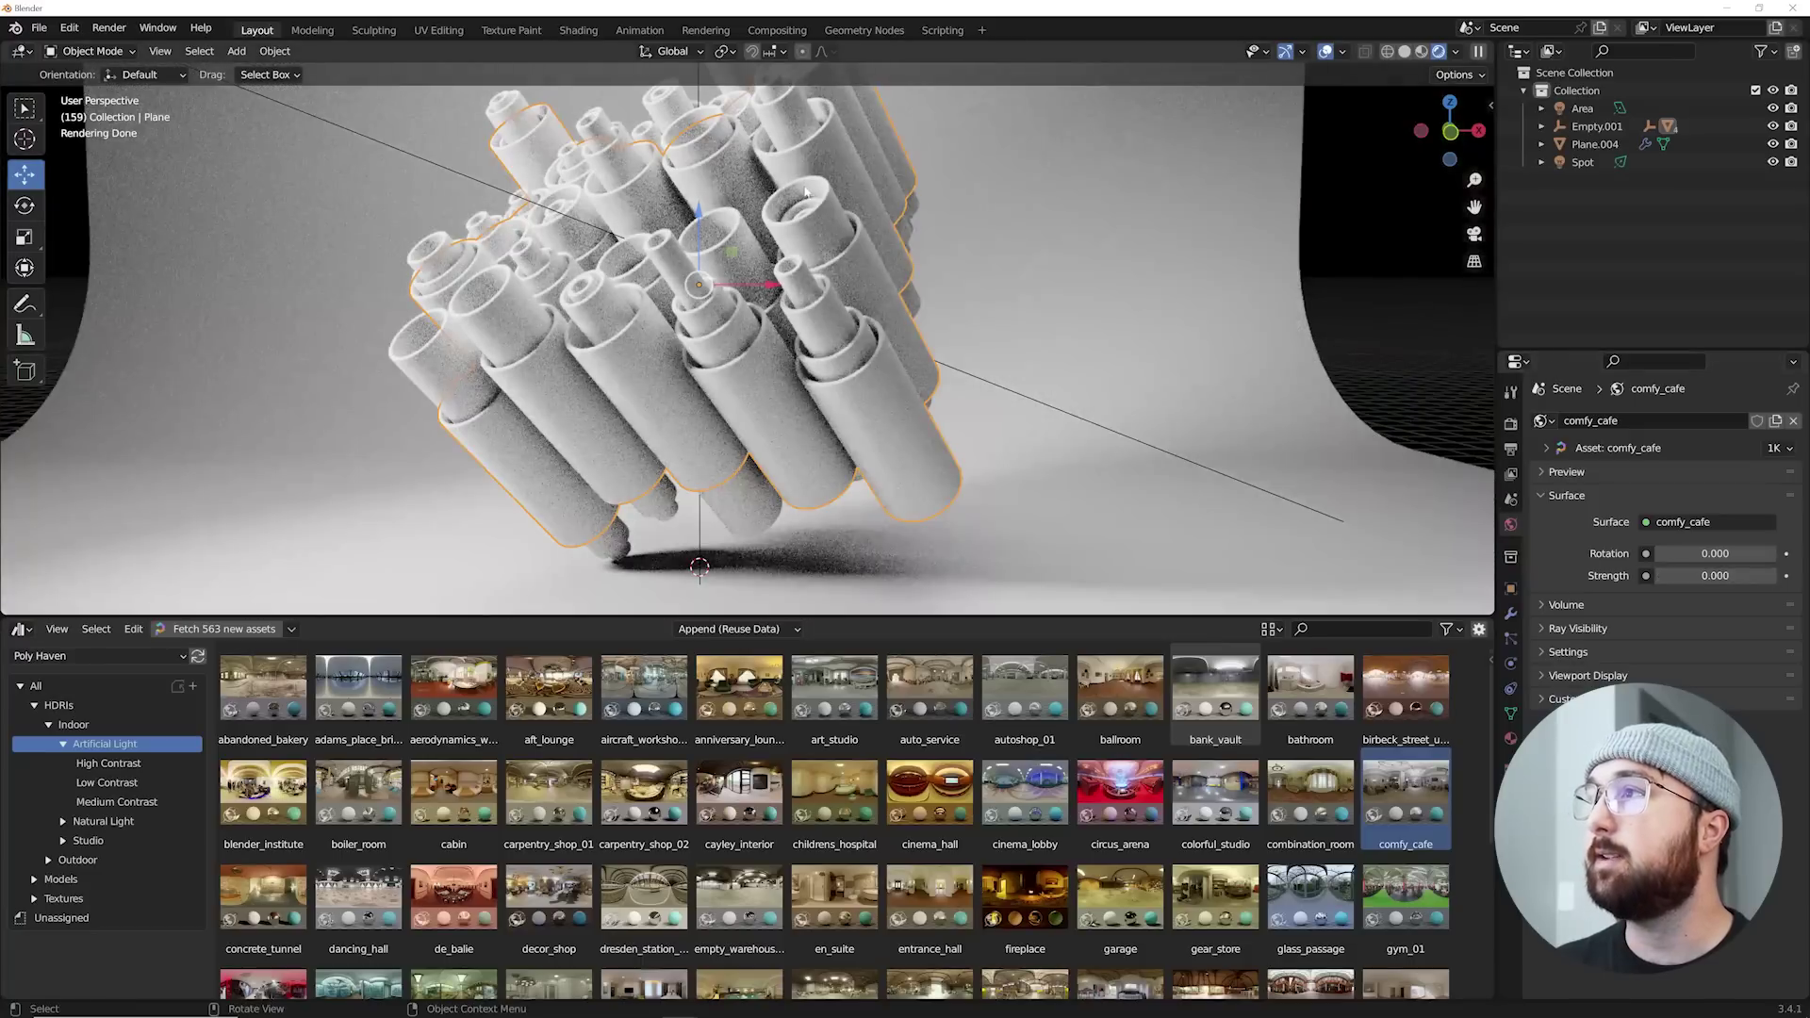
pyautogui.click(1716, 575)
pyautogui.write('.4')
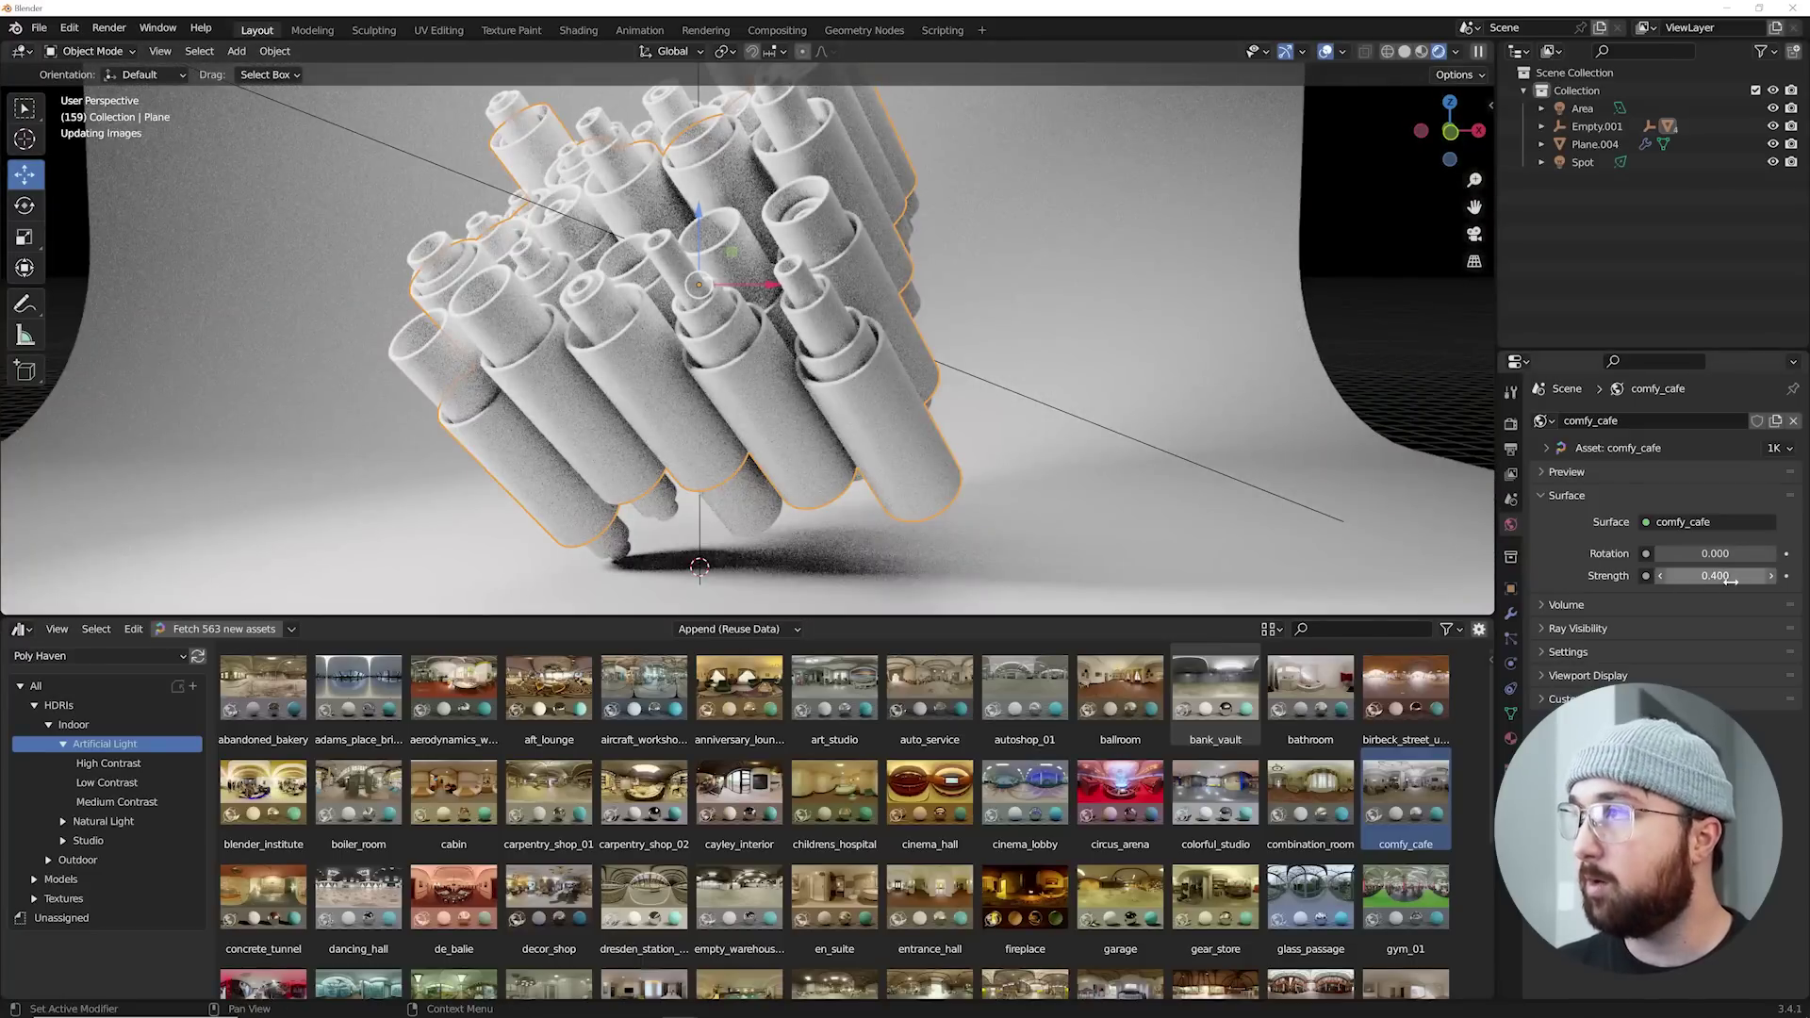
pyautogui.press('Return')
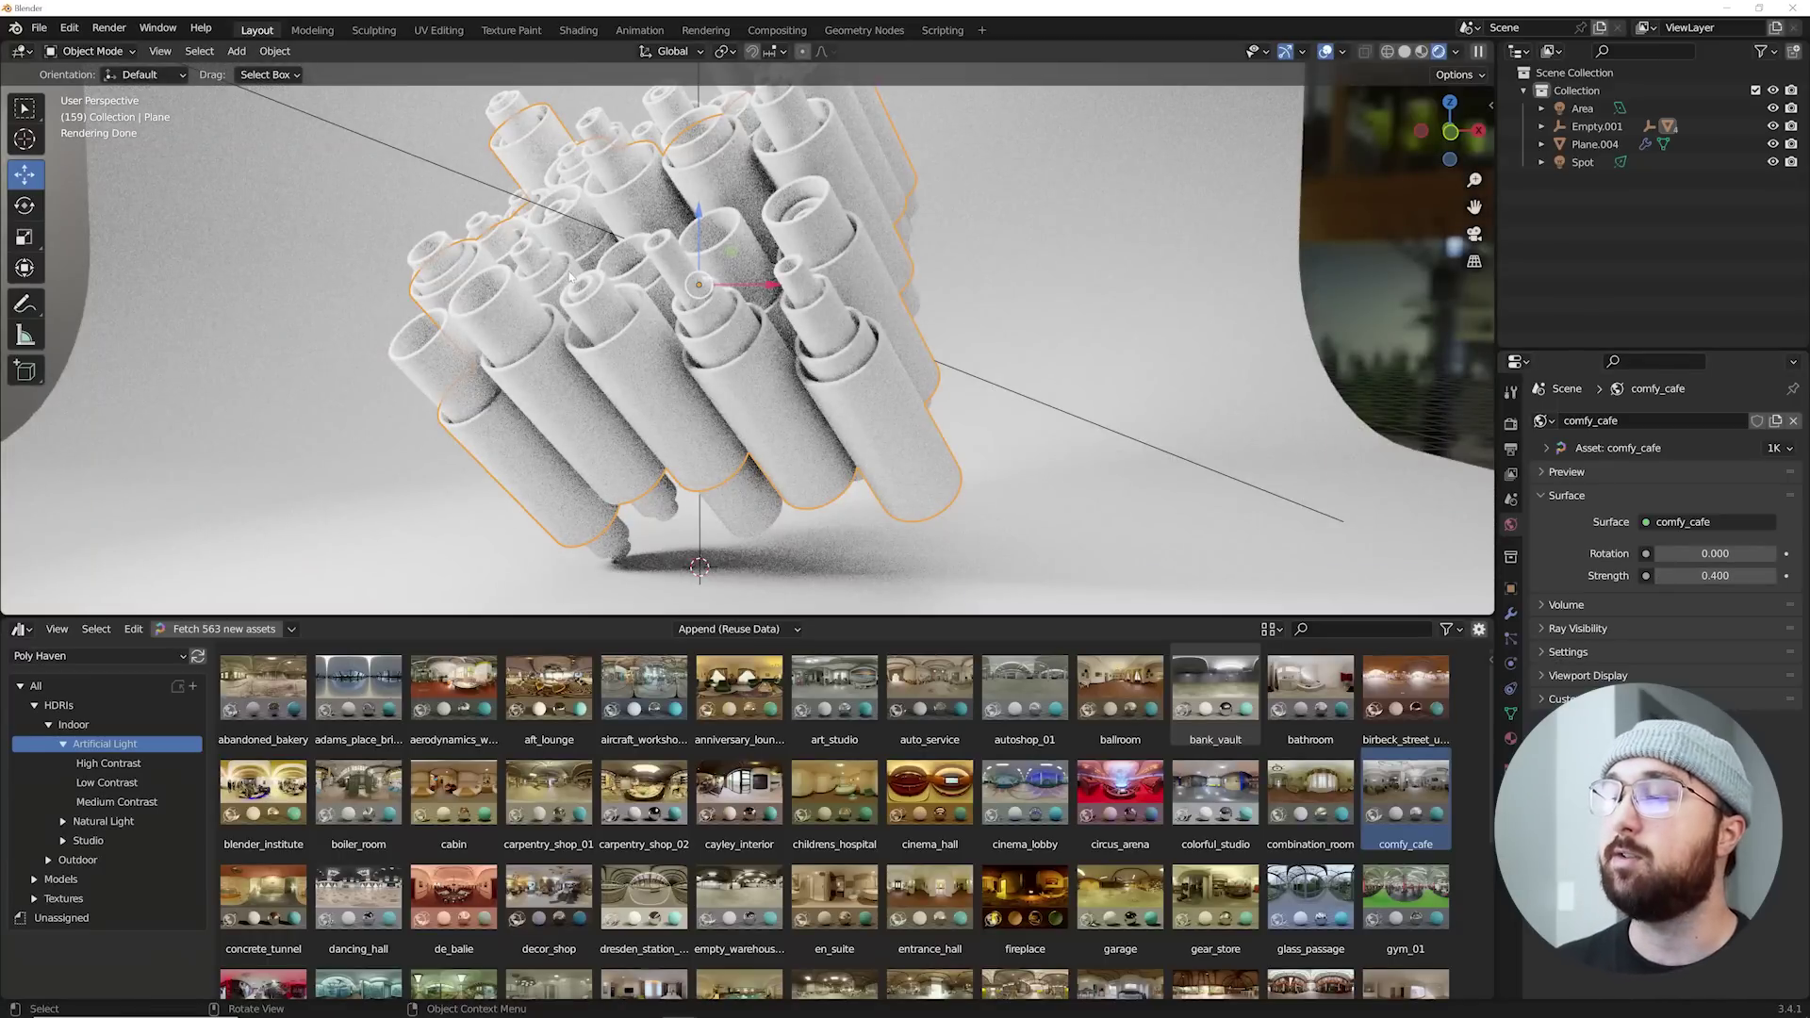
# Step: Look at the scene from the front and add a camera
pyautogui.press('`')
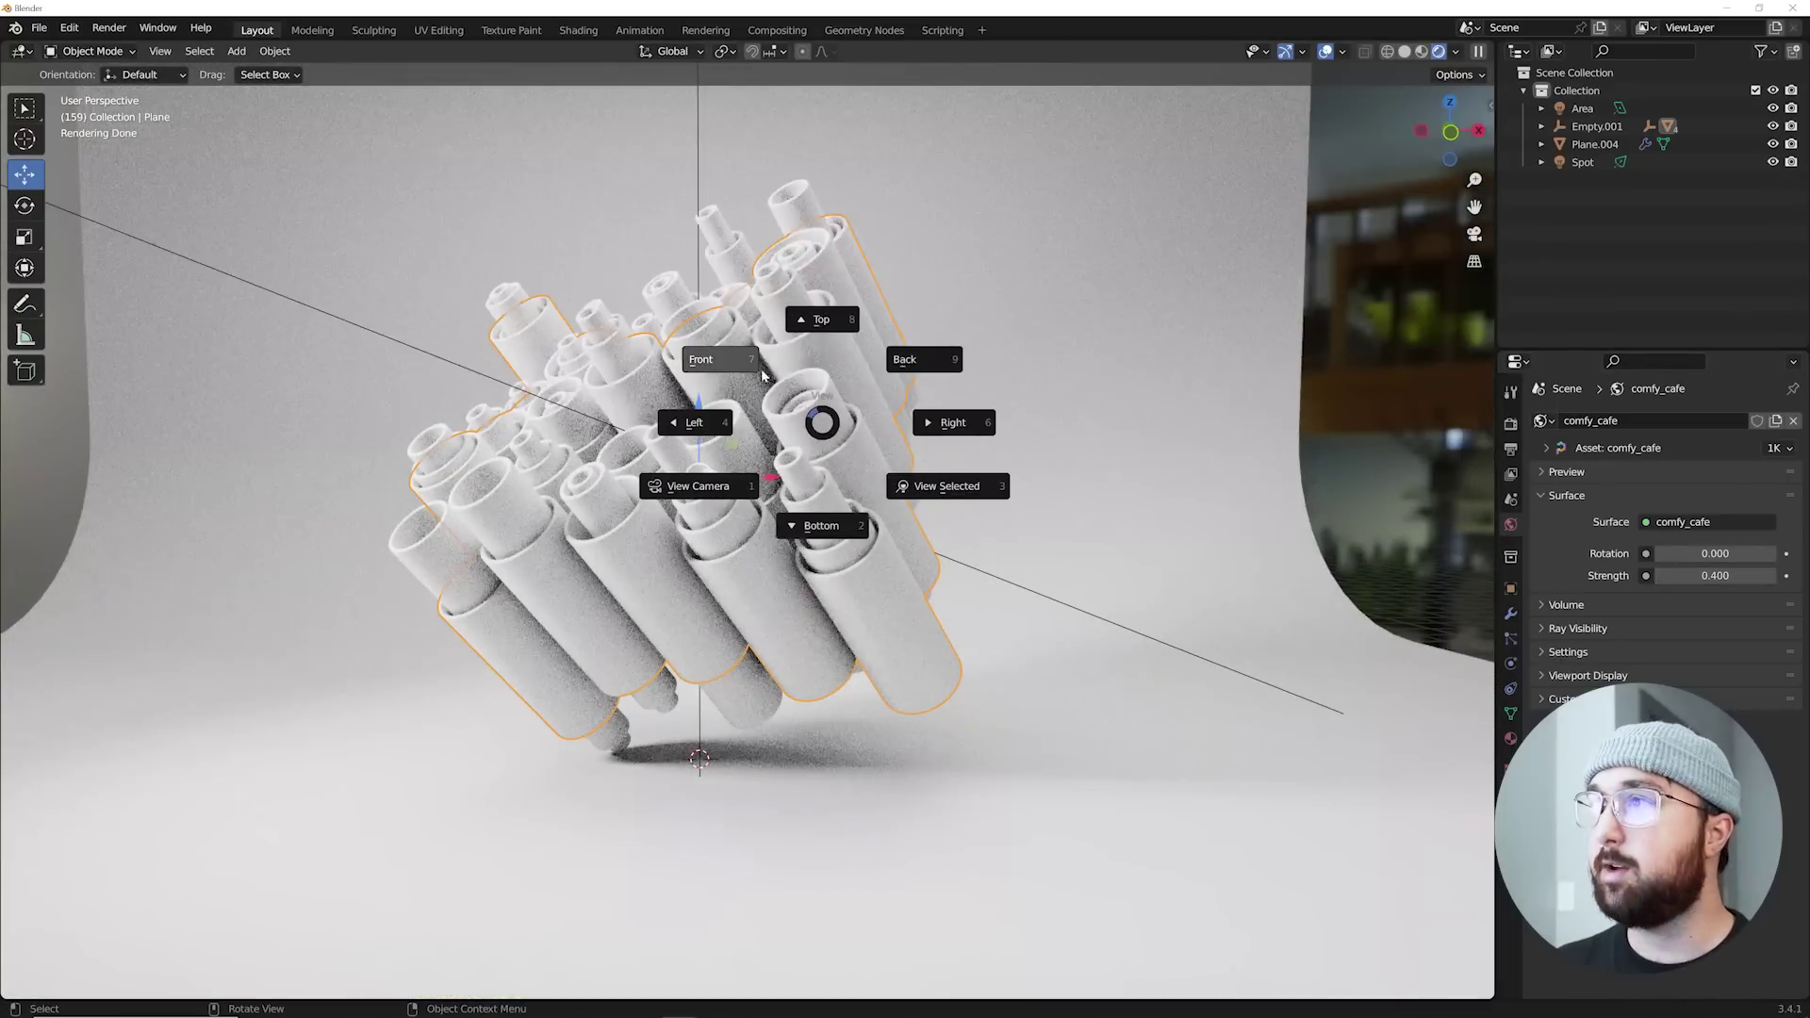
pyautogui.click(722, 362)
pyautogui.hotkey('shift', 'a')
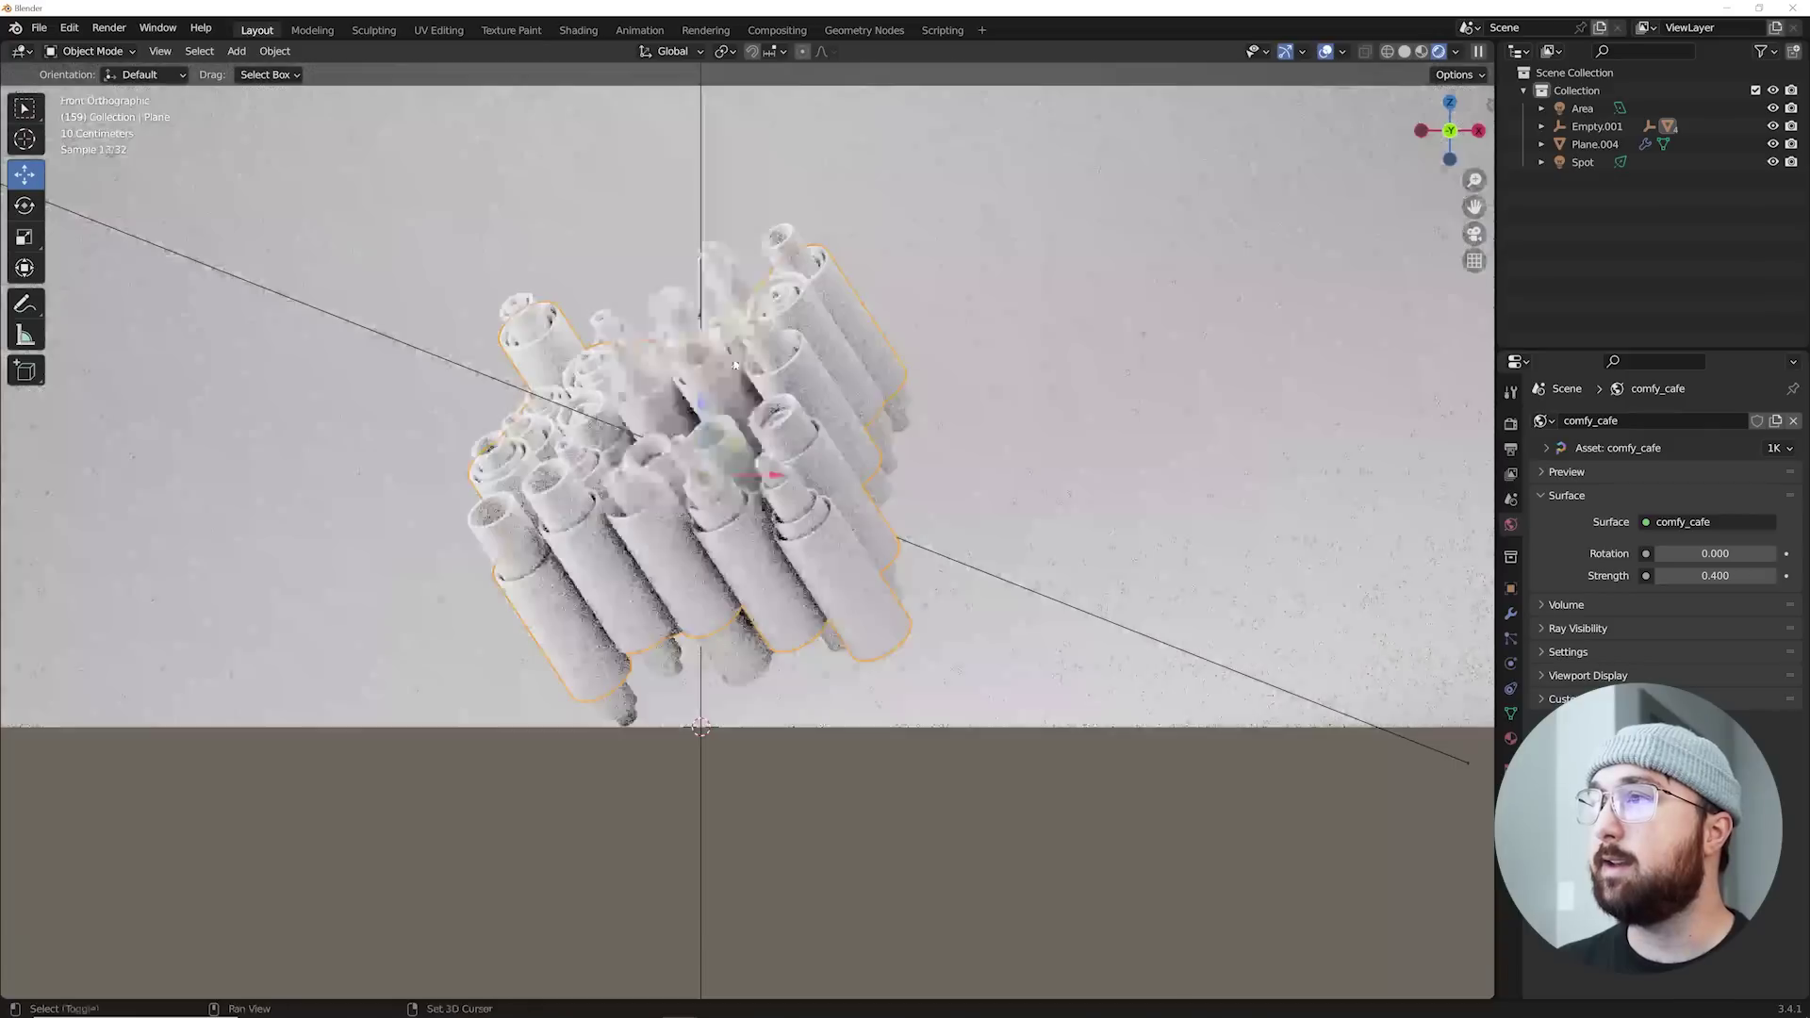
pyautogui.click(696, 404)
# Step: Look through the camera and pull it back along its local Z axis until the whole cylinder cluster fits in the frame
pyautogui.moveTo(886, 491); pyautogui.dragTo(798, 577, button='middle')
pyautogui.scroll(-3, 798, 577)
pyautogui.press('g')
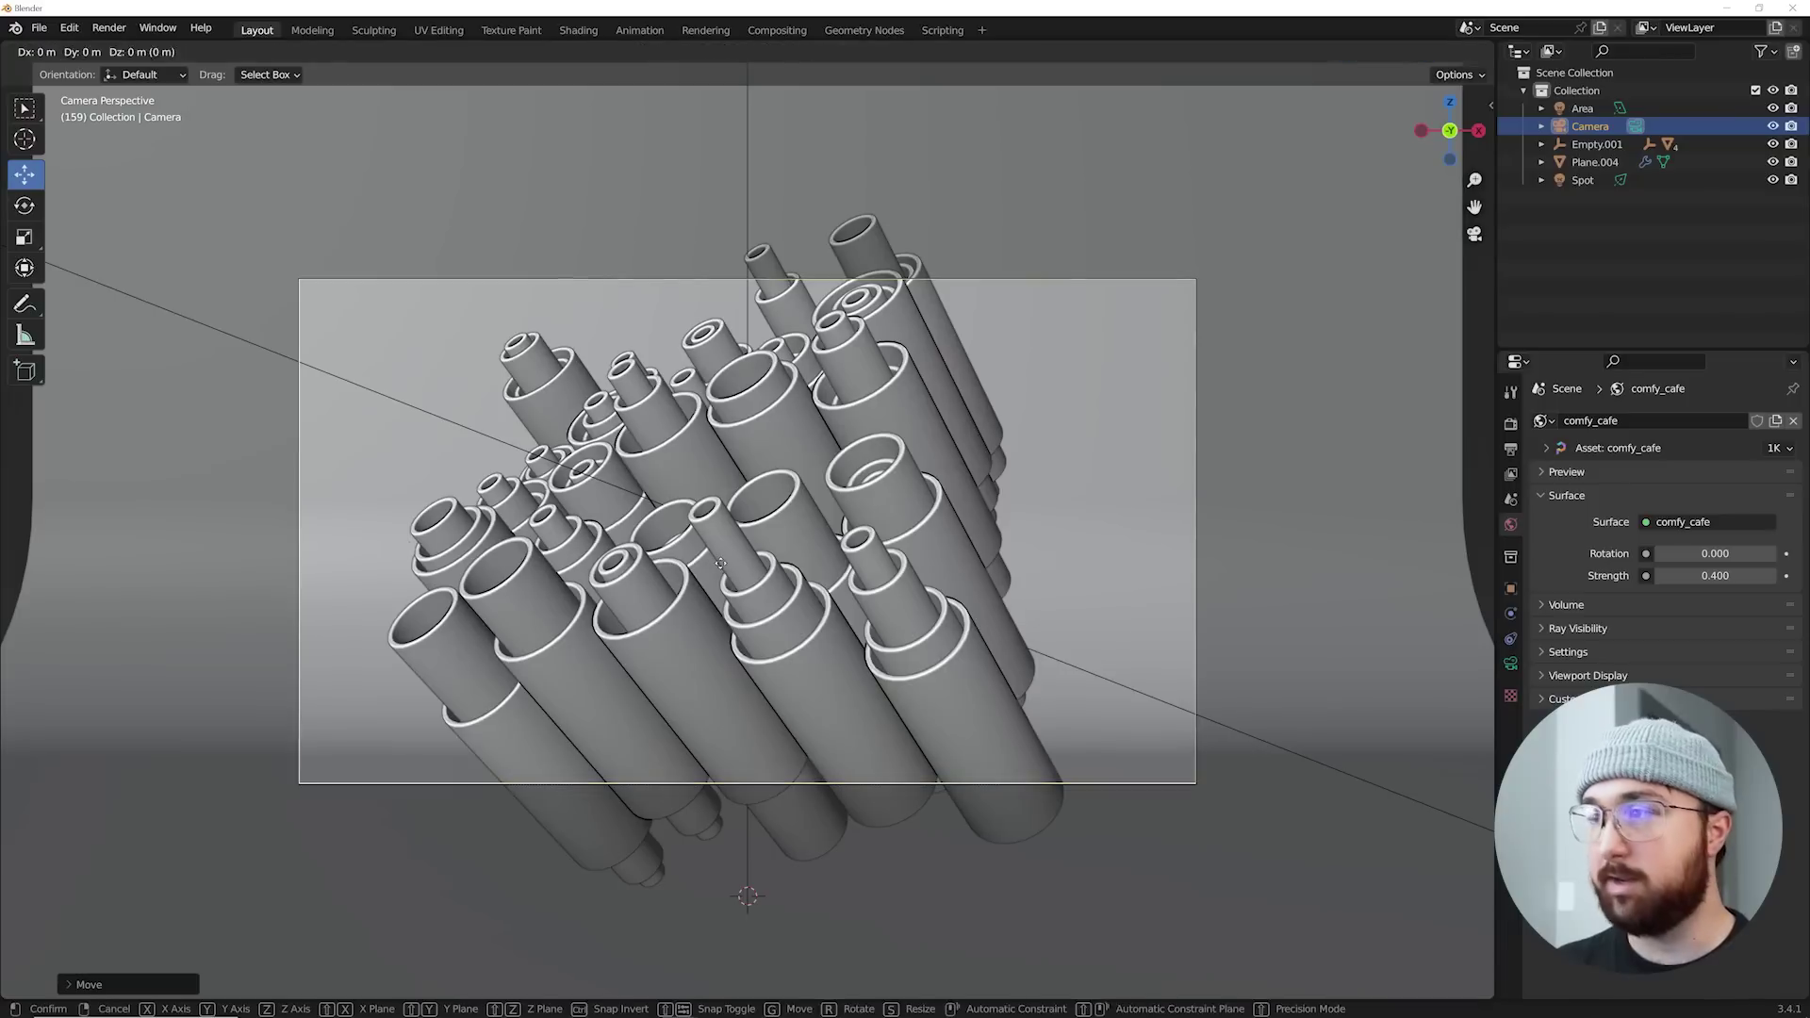
pyautogui.press('z')
pyautogui.press('z')
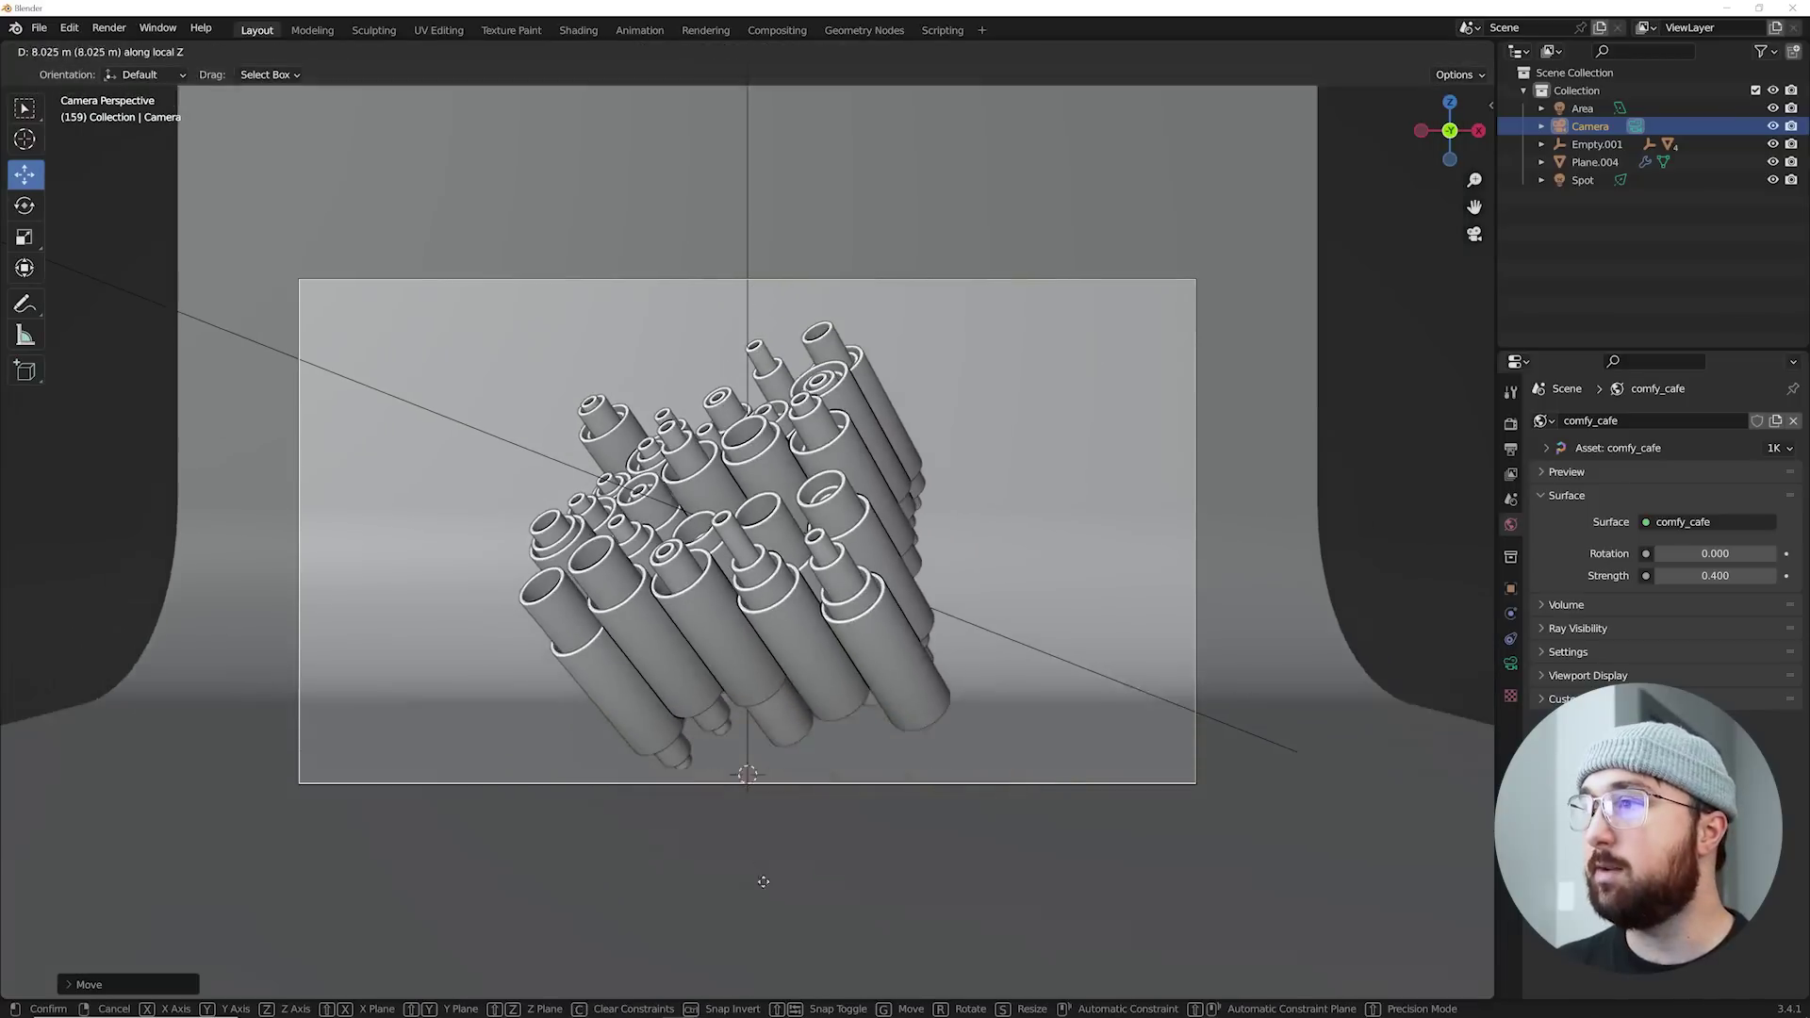
pyautogui.click(767, 901)
pyautogui.press('g')
pyautogui.click(1004, 876)
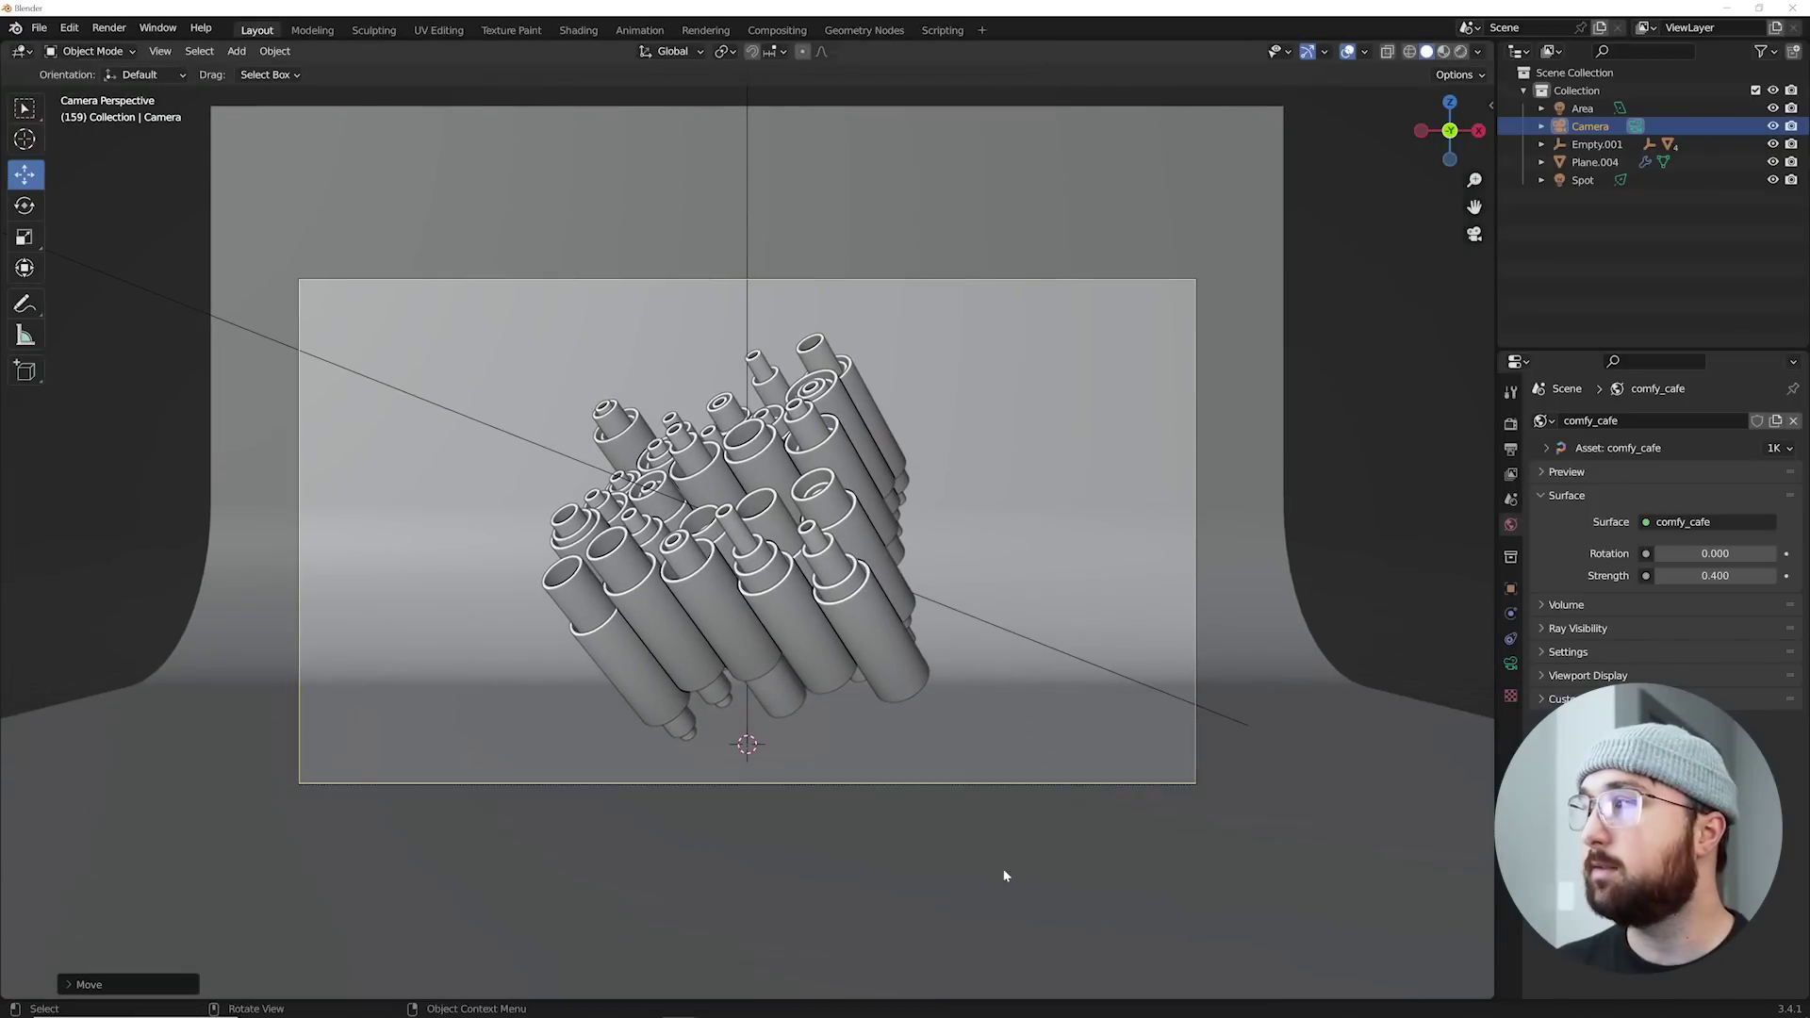
# Step: Set the camera's focal length to 85 mm
pyautogui.click(1511, 663)
pyautogui.click(1697, 505)
pyautogui.write('8')
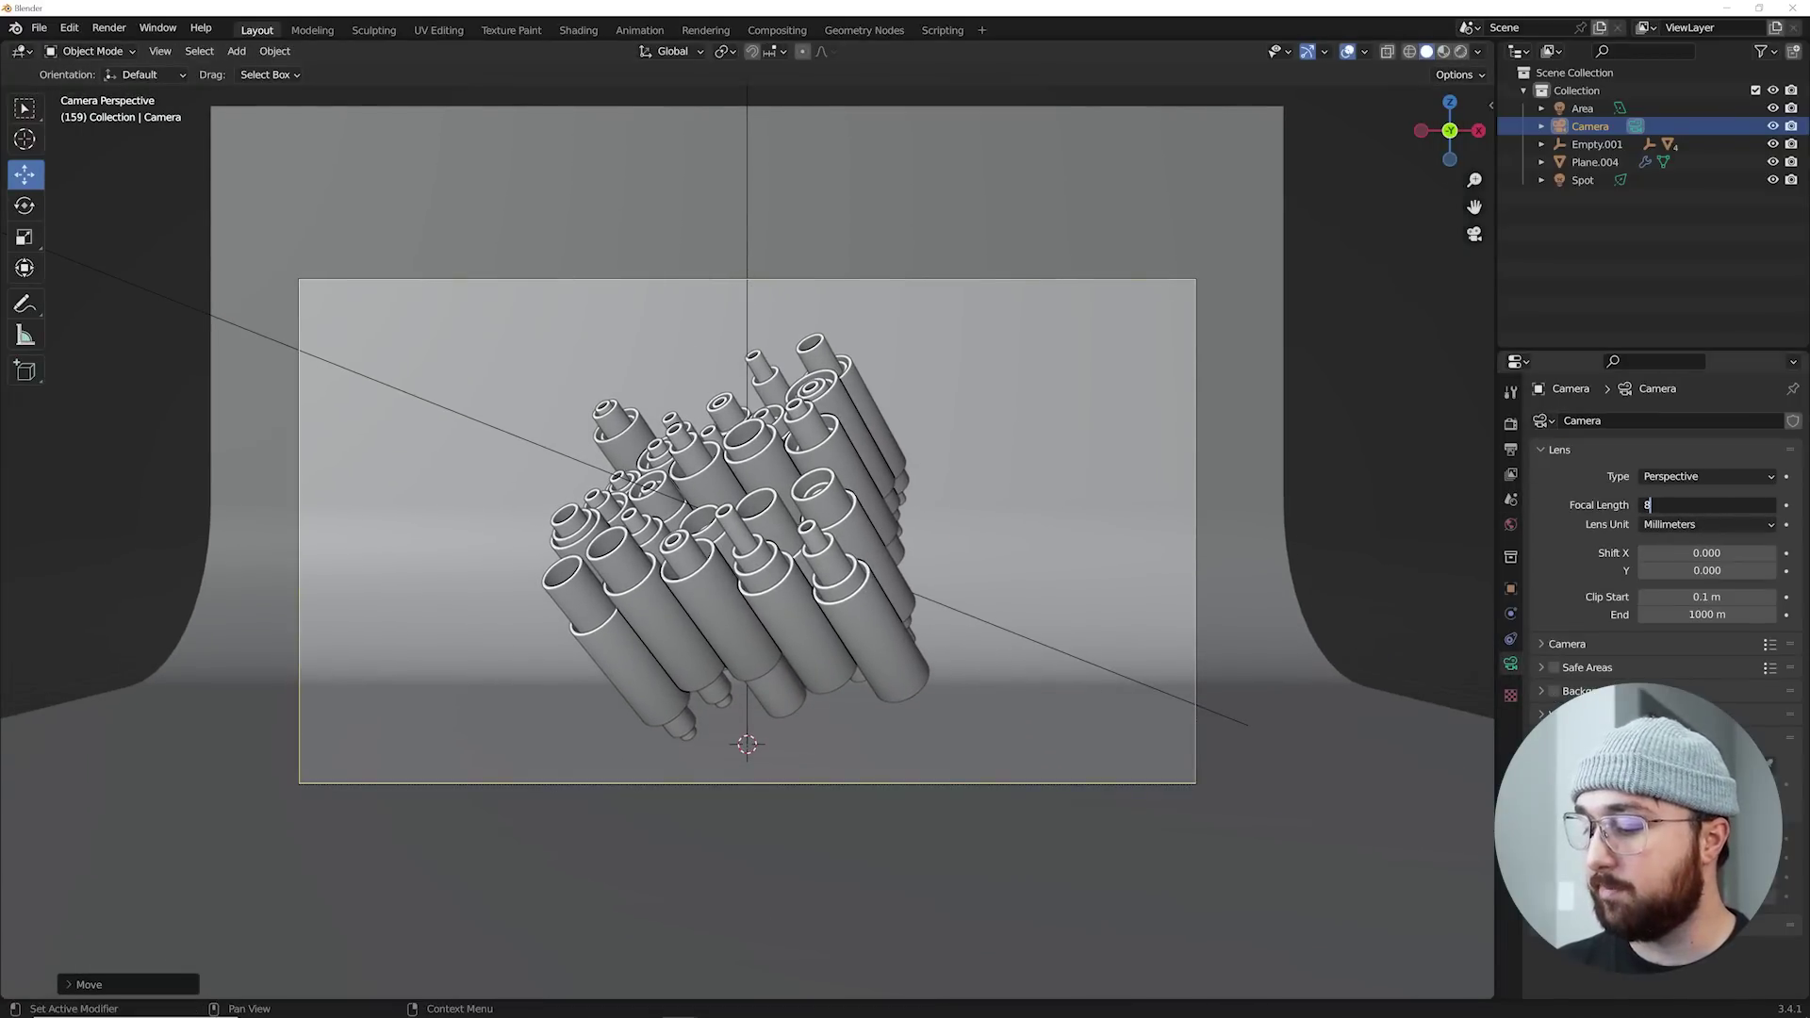
pyautogui.write('5')
pyautogui.press('Return')
# Step: Reframe the cylinders for the longer lens by moving the camera farther back along its local Z axis
pyautogui.press('g')
pyautogui.press('z')
pyautogui.press('z')
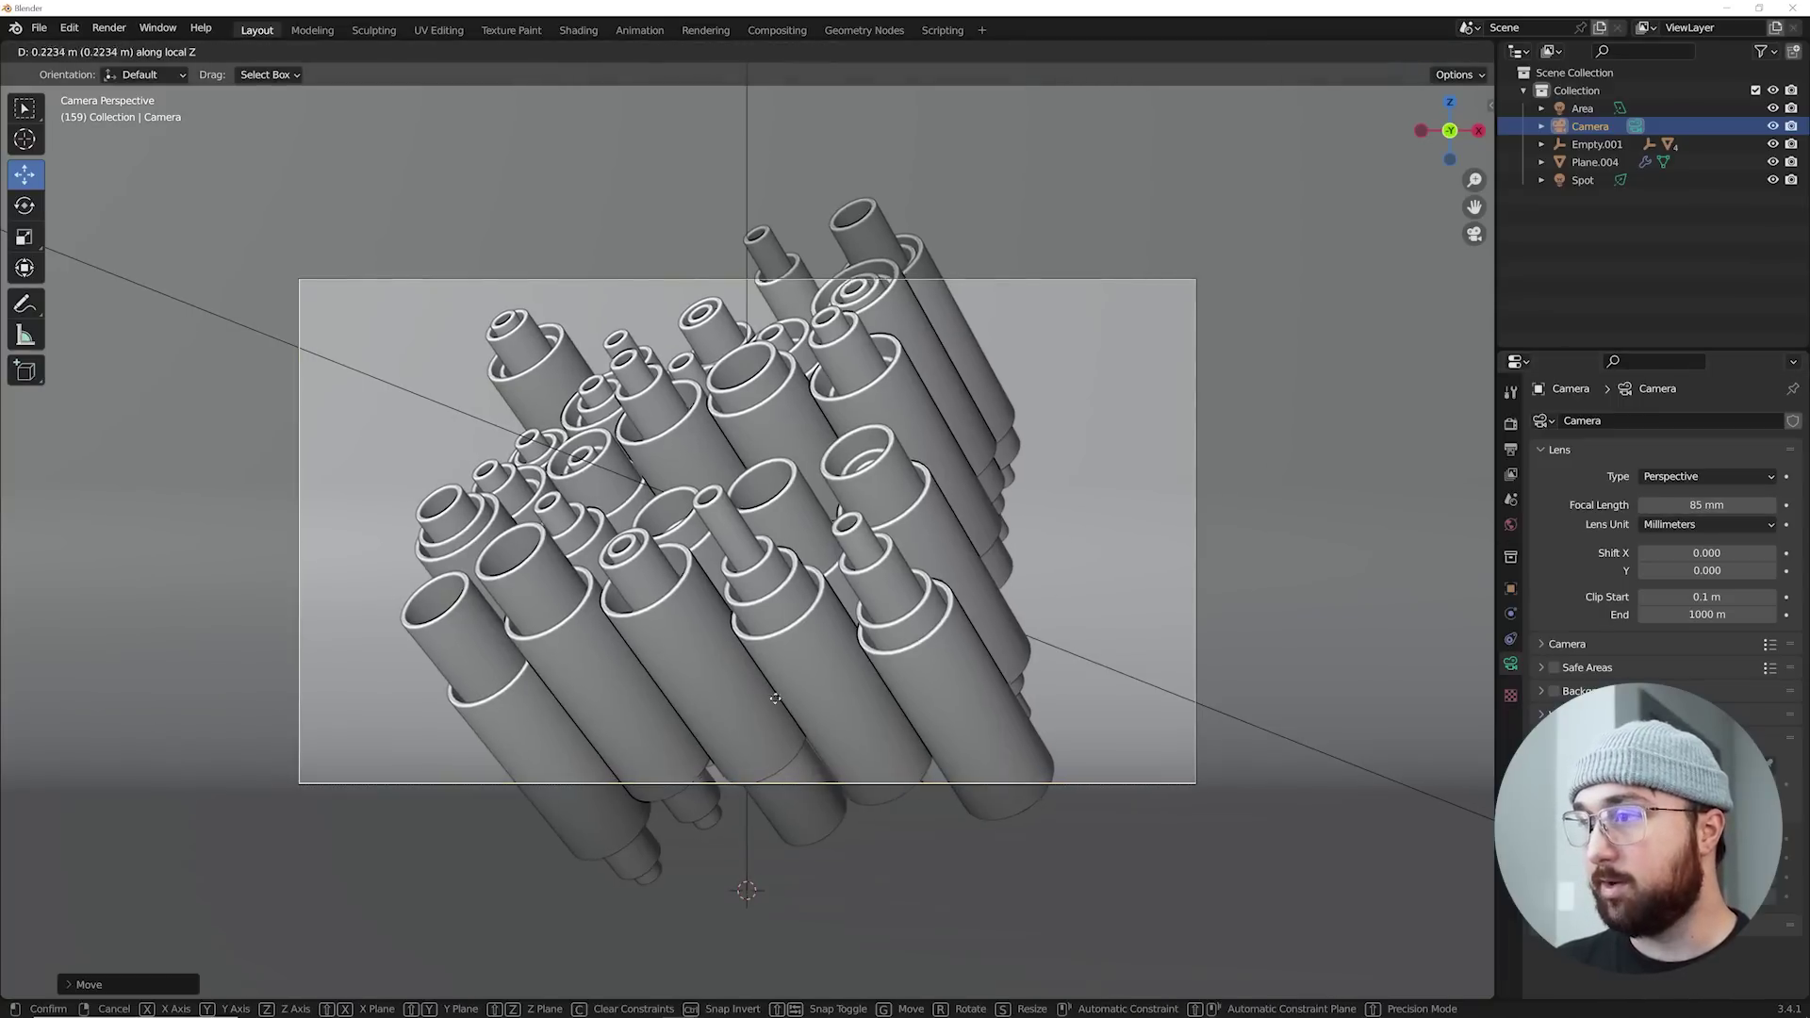
pyautogui.click(876, 385)
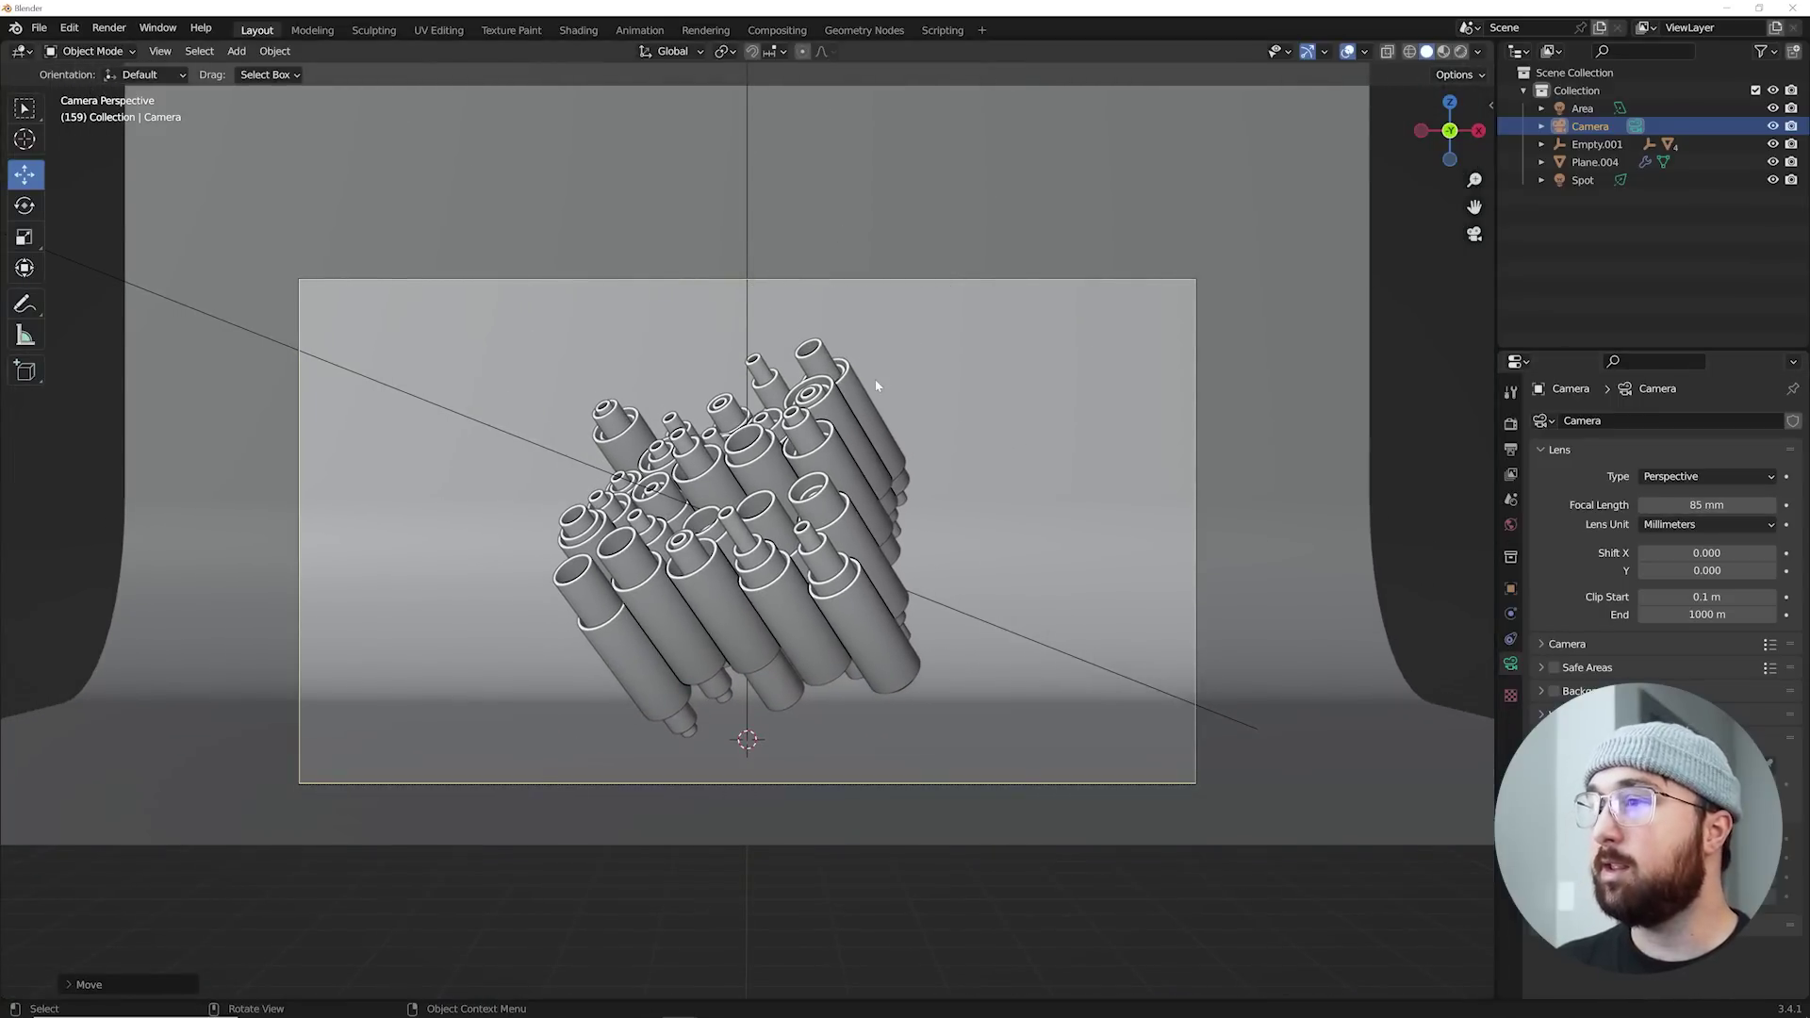
# Step: Play the animation through the camera up to frame 210, and show the view in rendered shading
pyautogui.scroll(2, 902, 456)
pyautogui.press('space')
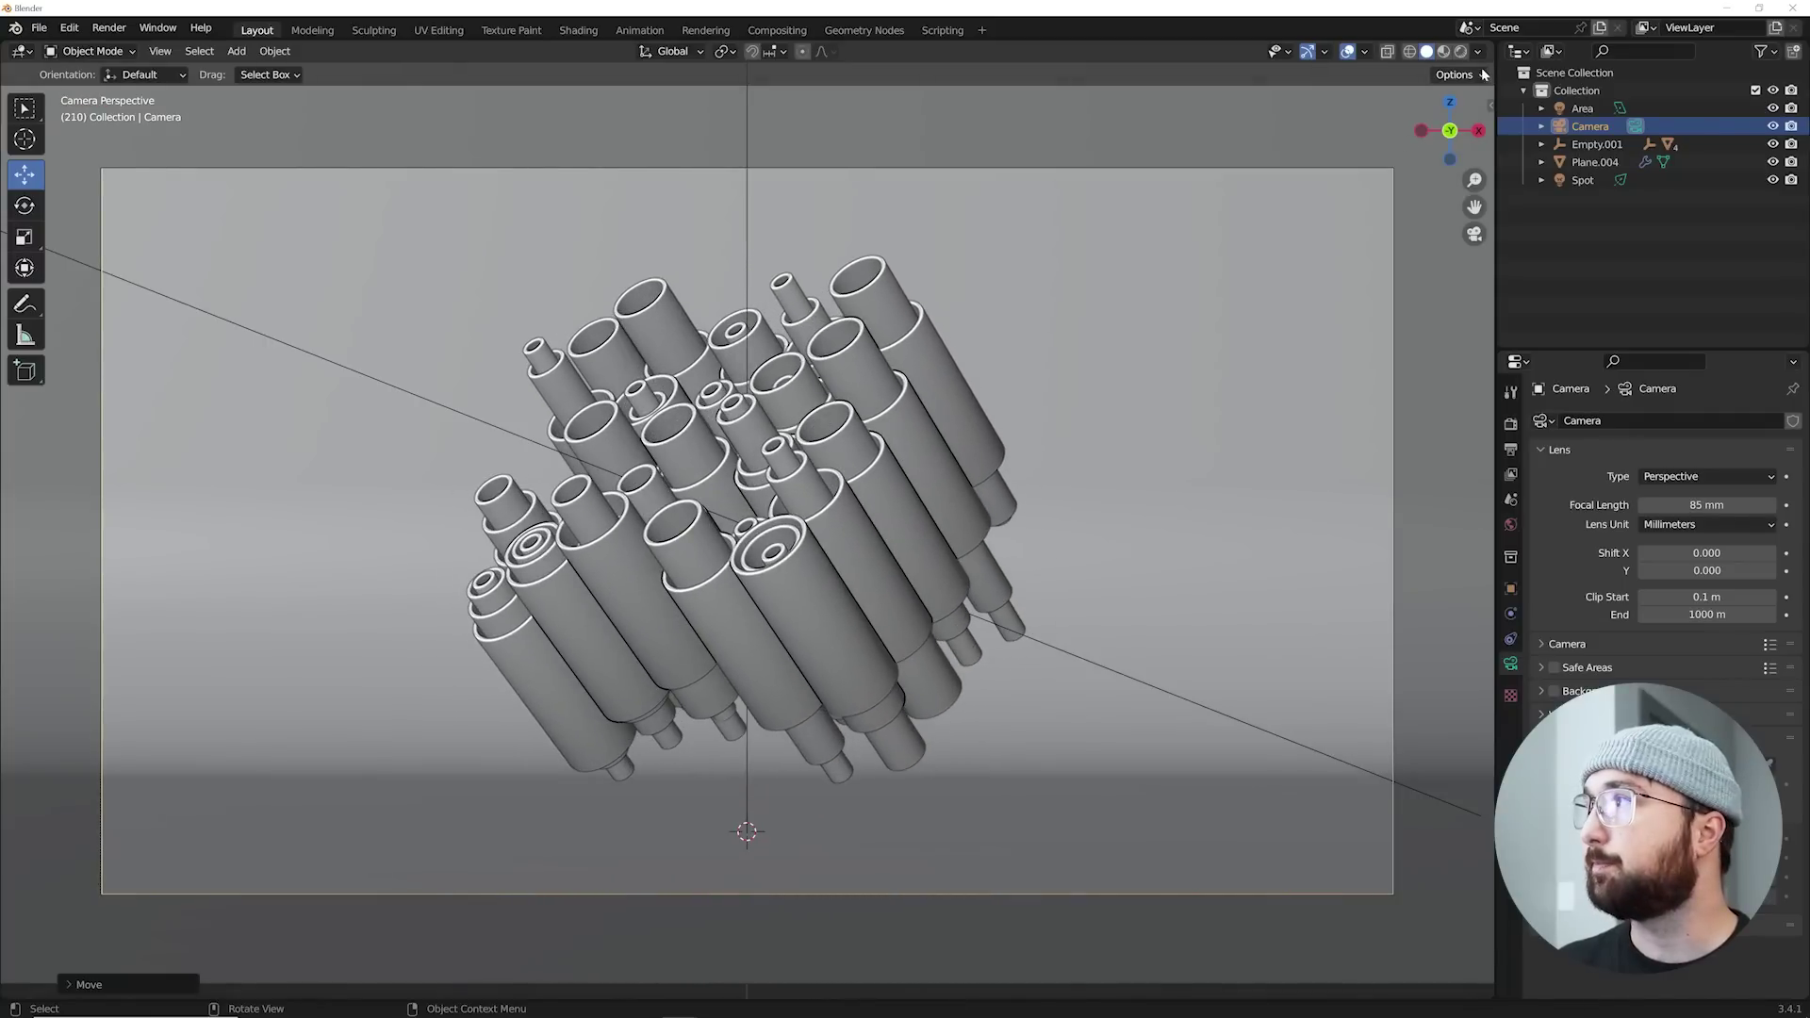
pyautogui.click(1461, 51)
pyautogui.scroll(2, 1016, 334)
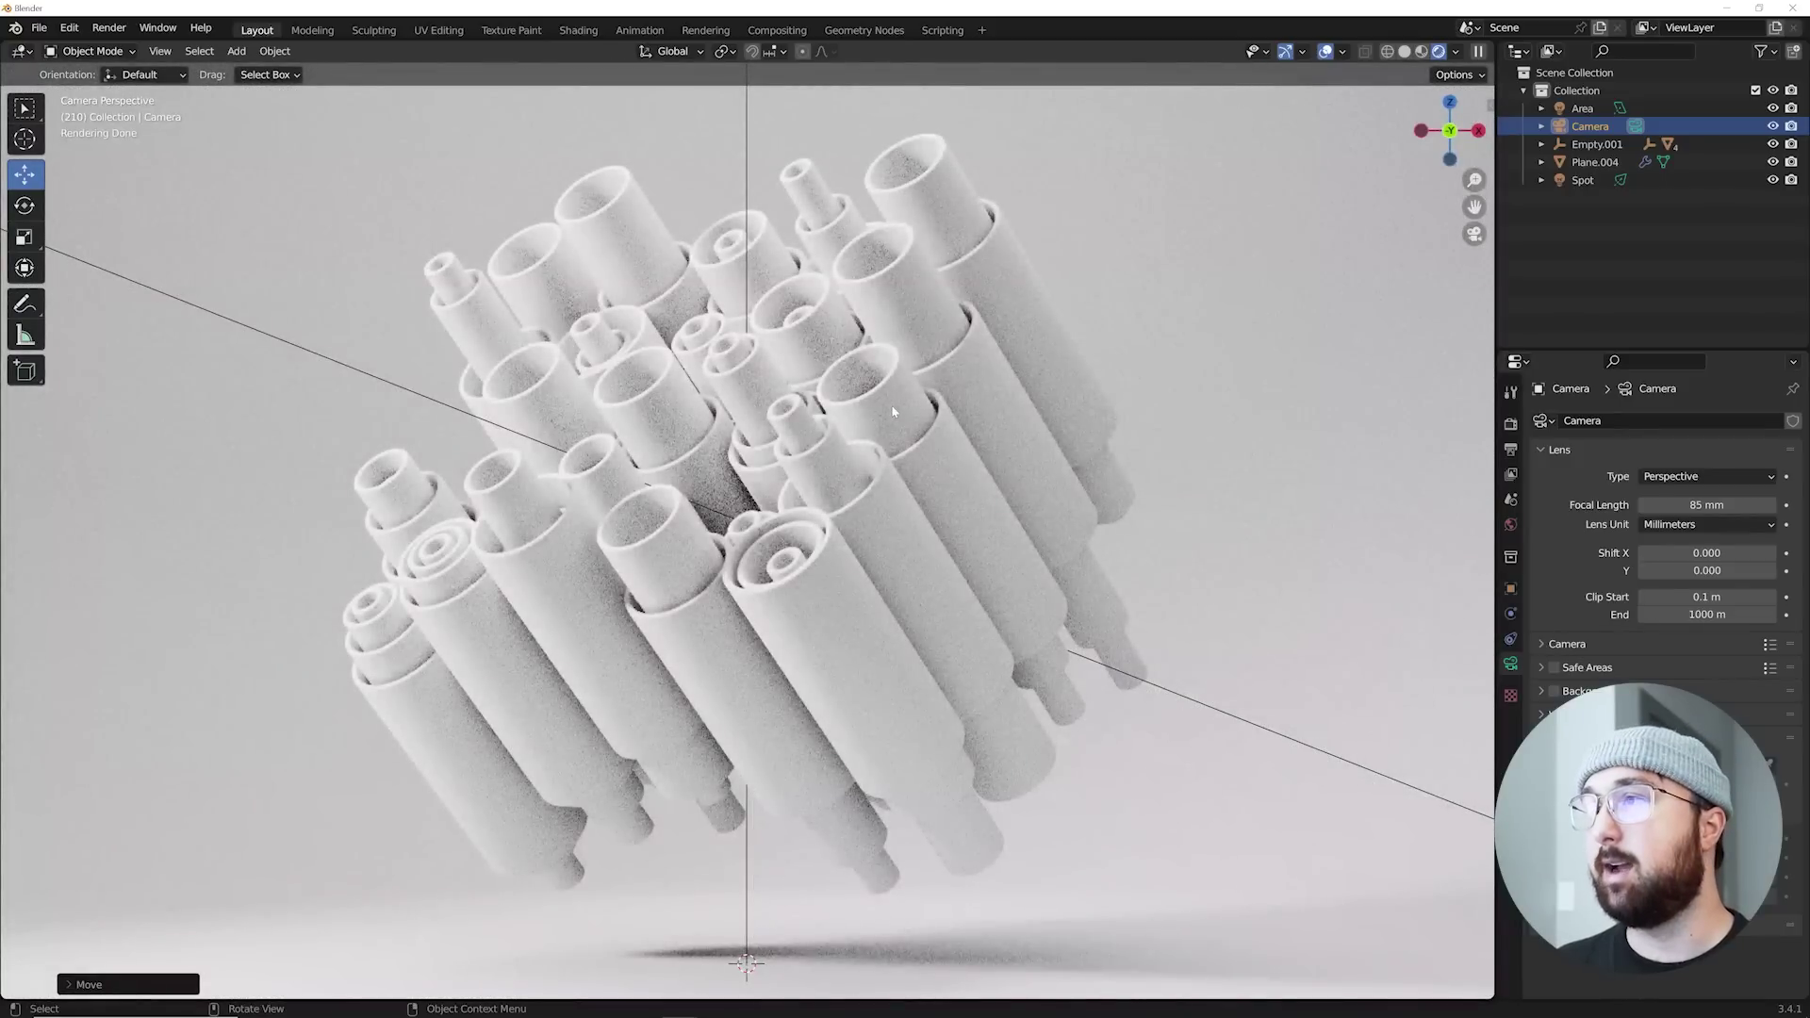
# Step: Give the outermost cylinders' Plane object a new material named random with a light blue base color
pyautogui.click(842, 670)
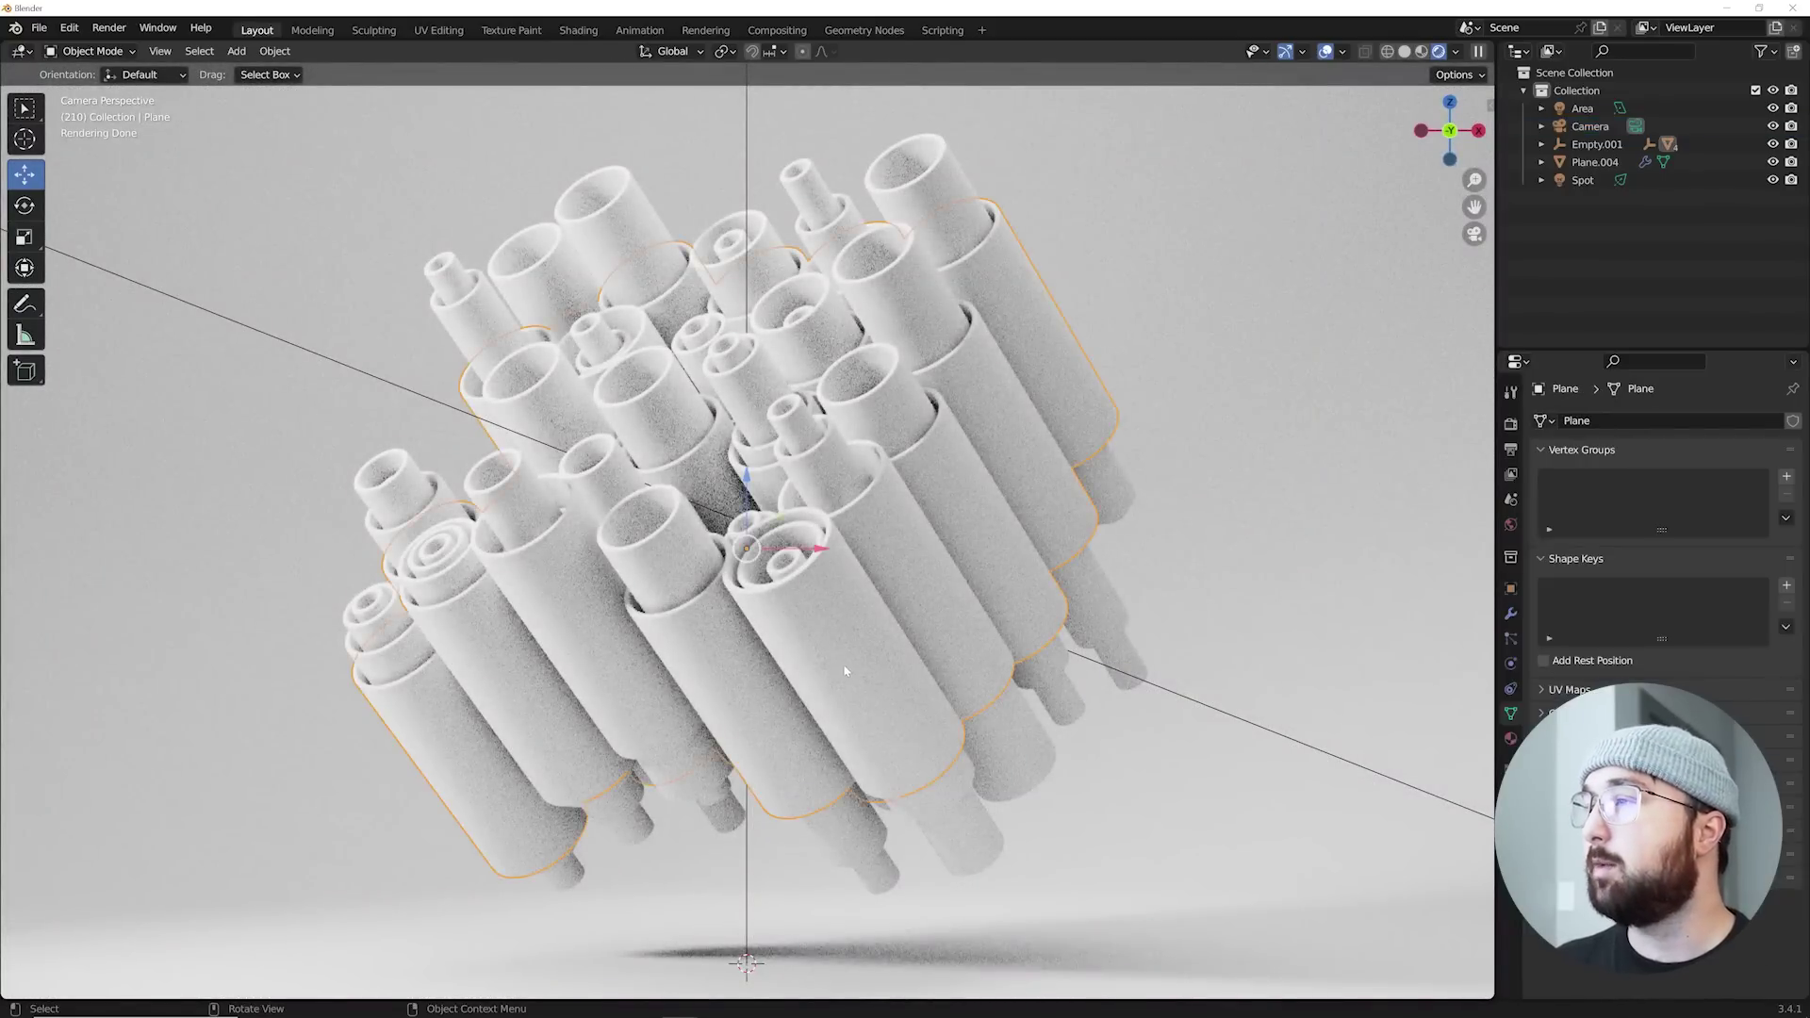
pyautogui.click(1510, 739)
pyautogui.click(1669, 497)
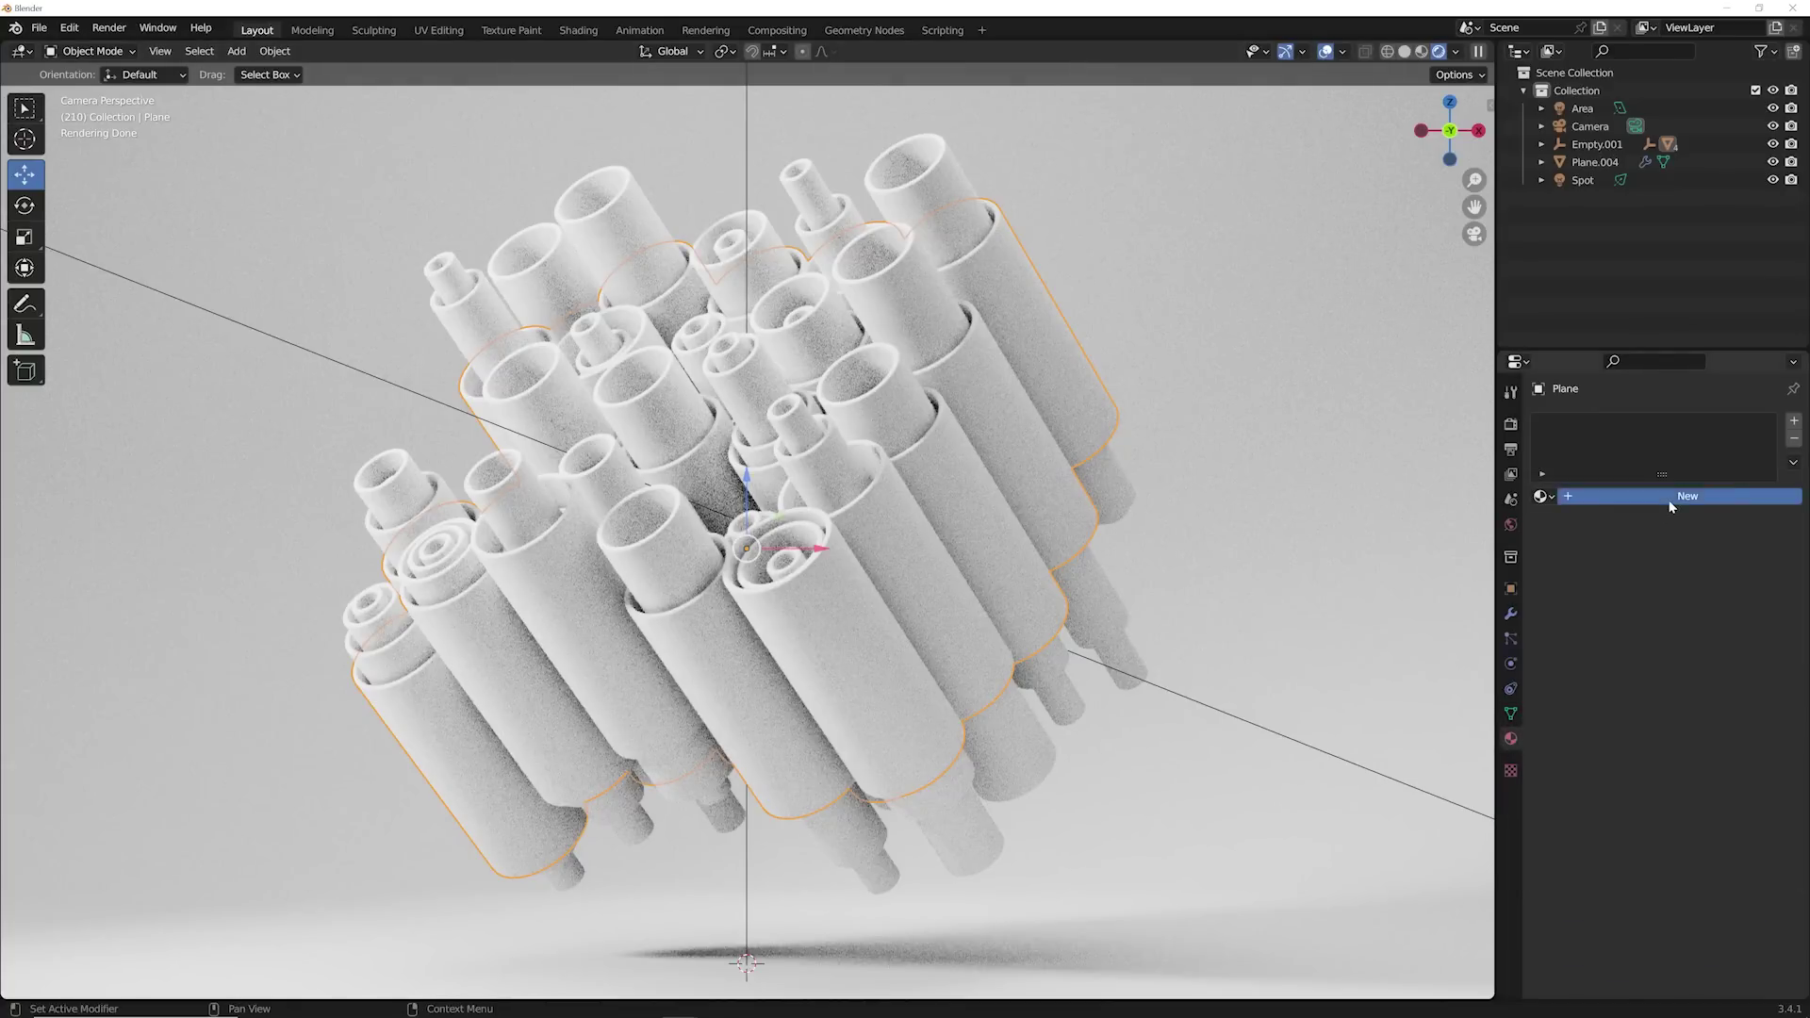
pyautogui.doubleClick(1640, 496)
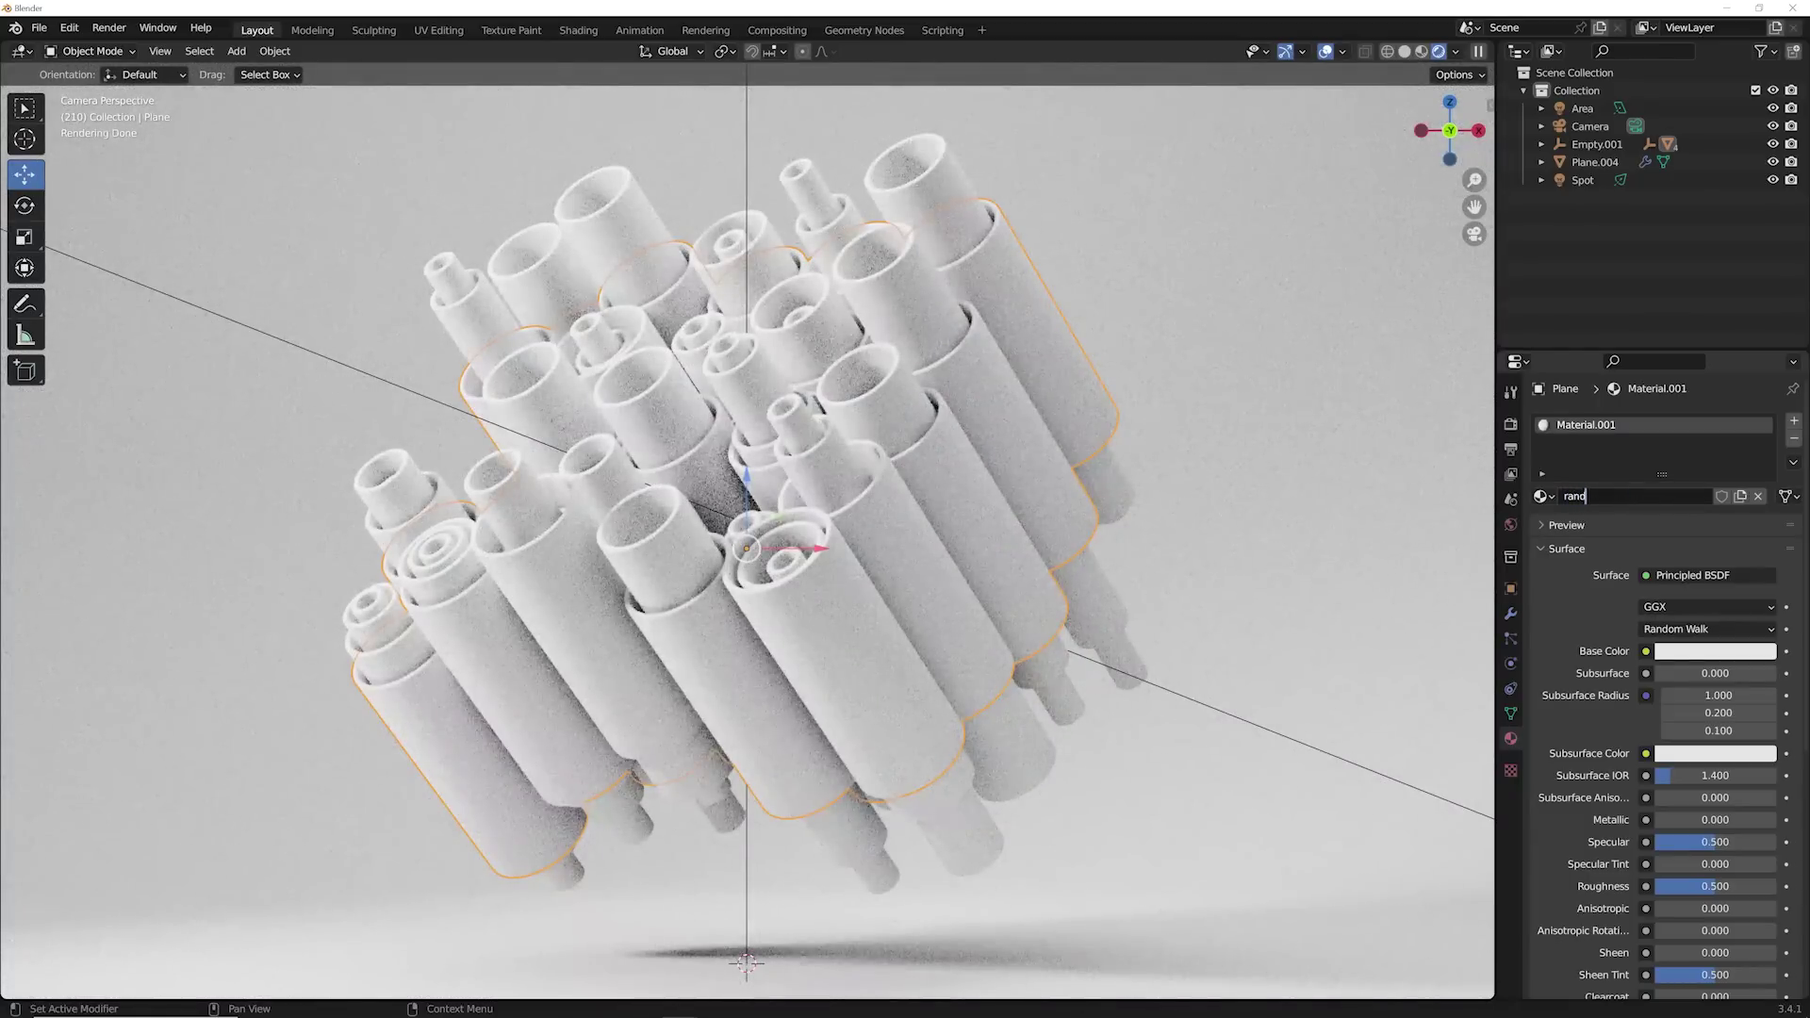
pyautogui.write('random')
pyautogui.press('Return')
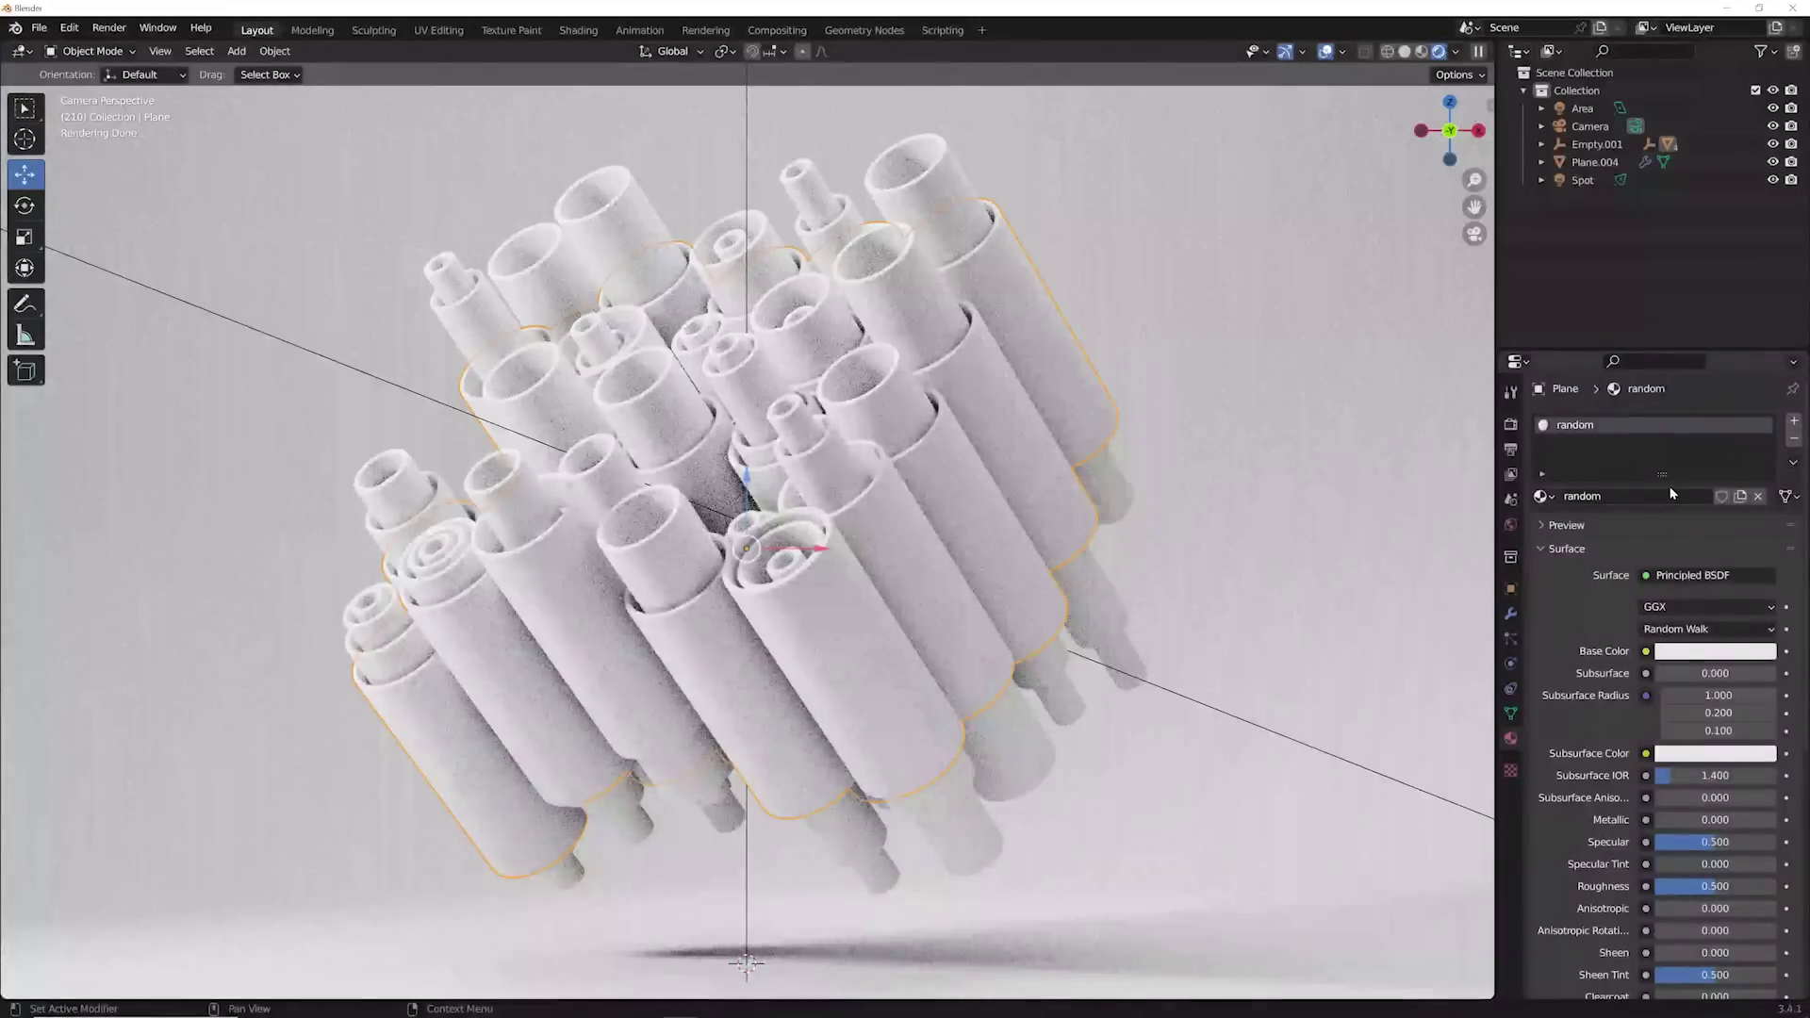
pyautogui.click(1718, 652)
pyautogui.click(1701, 435)
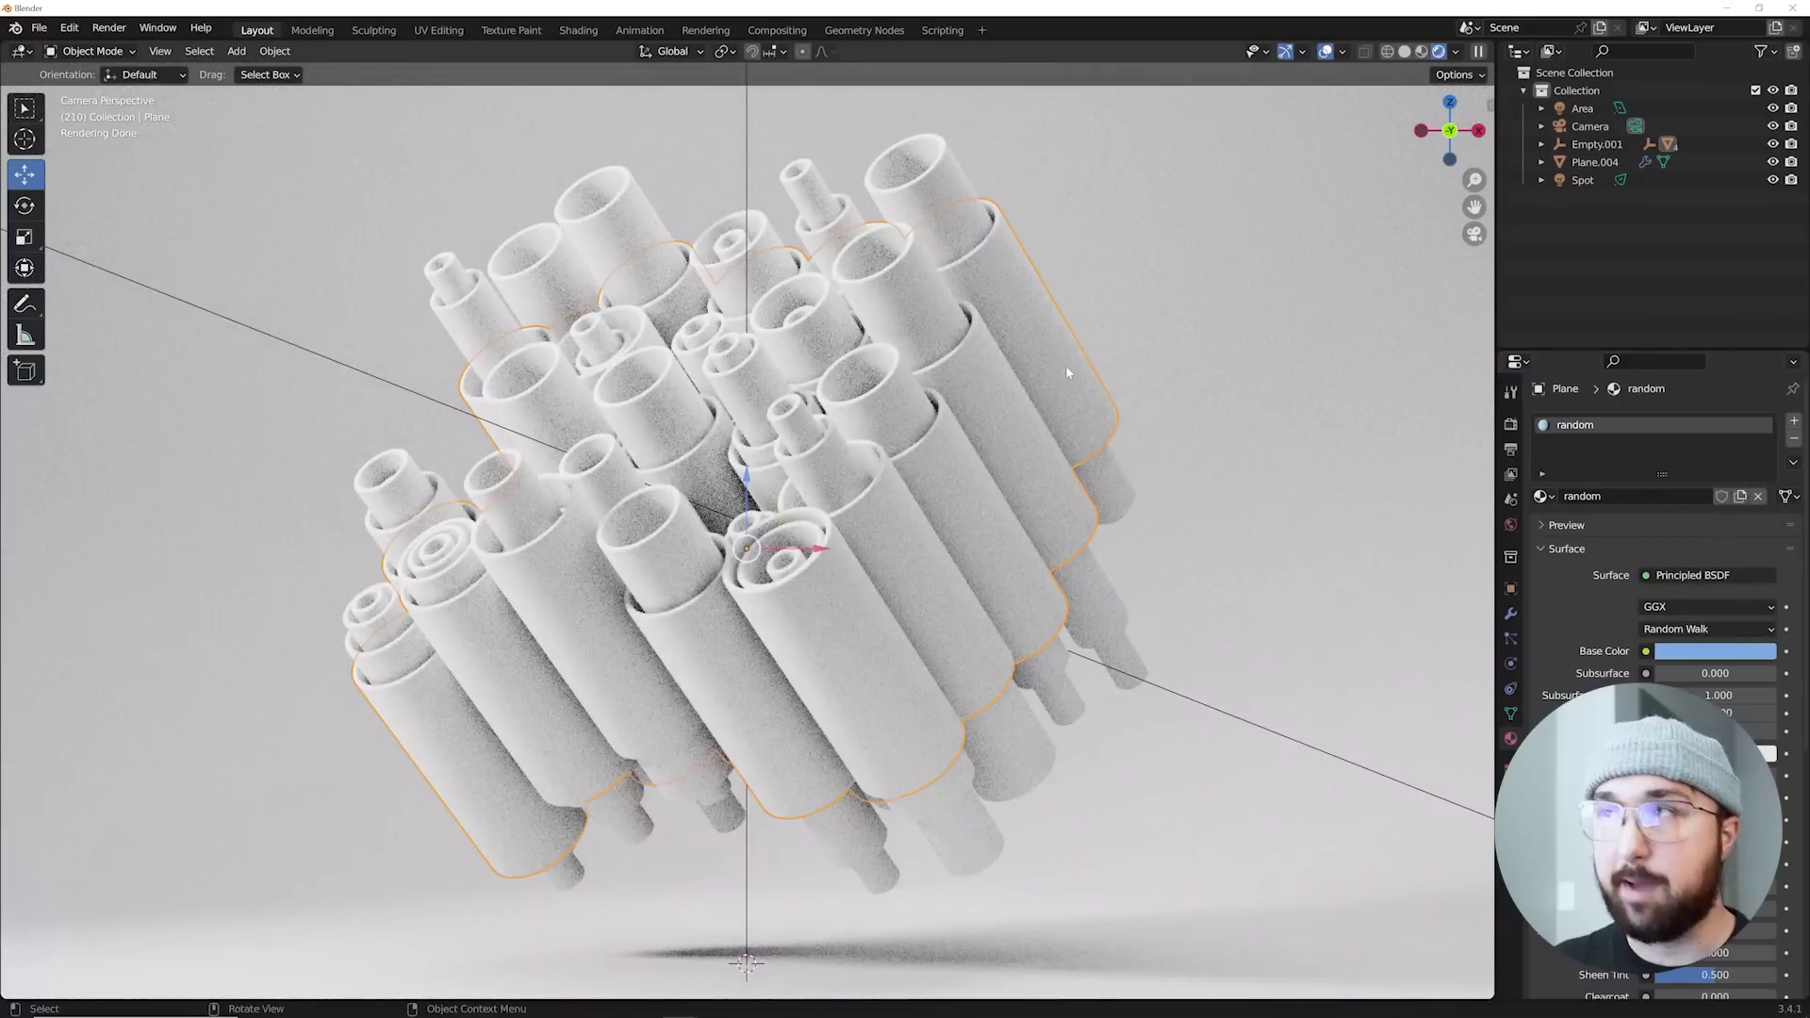
# Step: Switch to the Geometry Nodes workspace and show the cylinders there through the camera in rendered shading
pyautogui.click(865, 30)
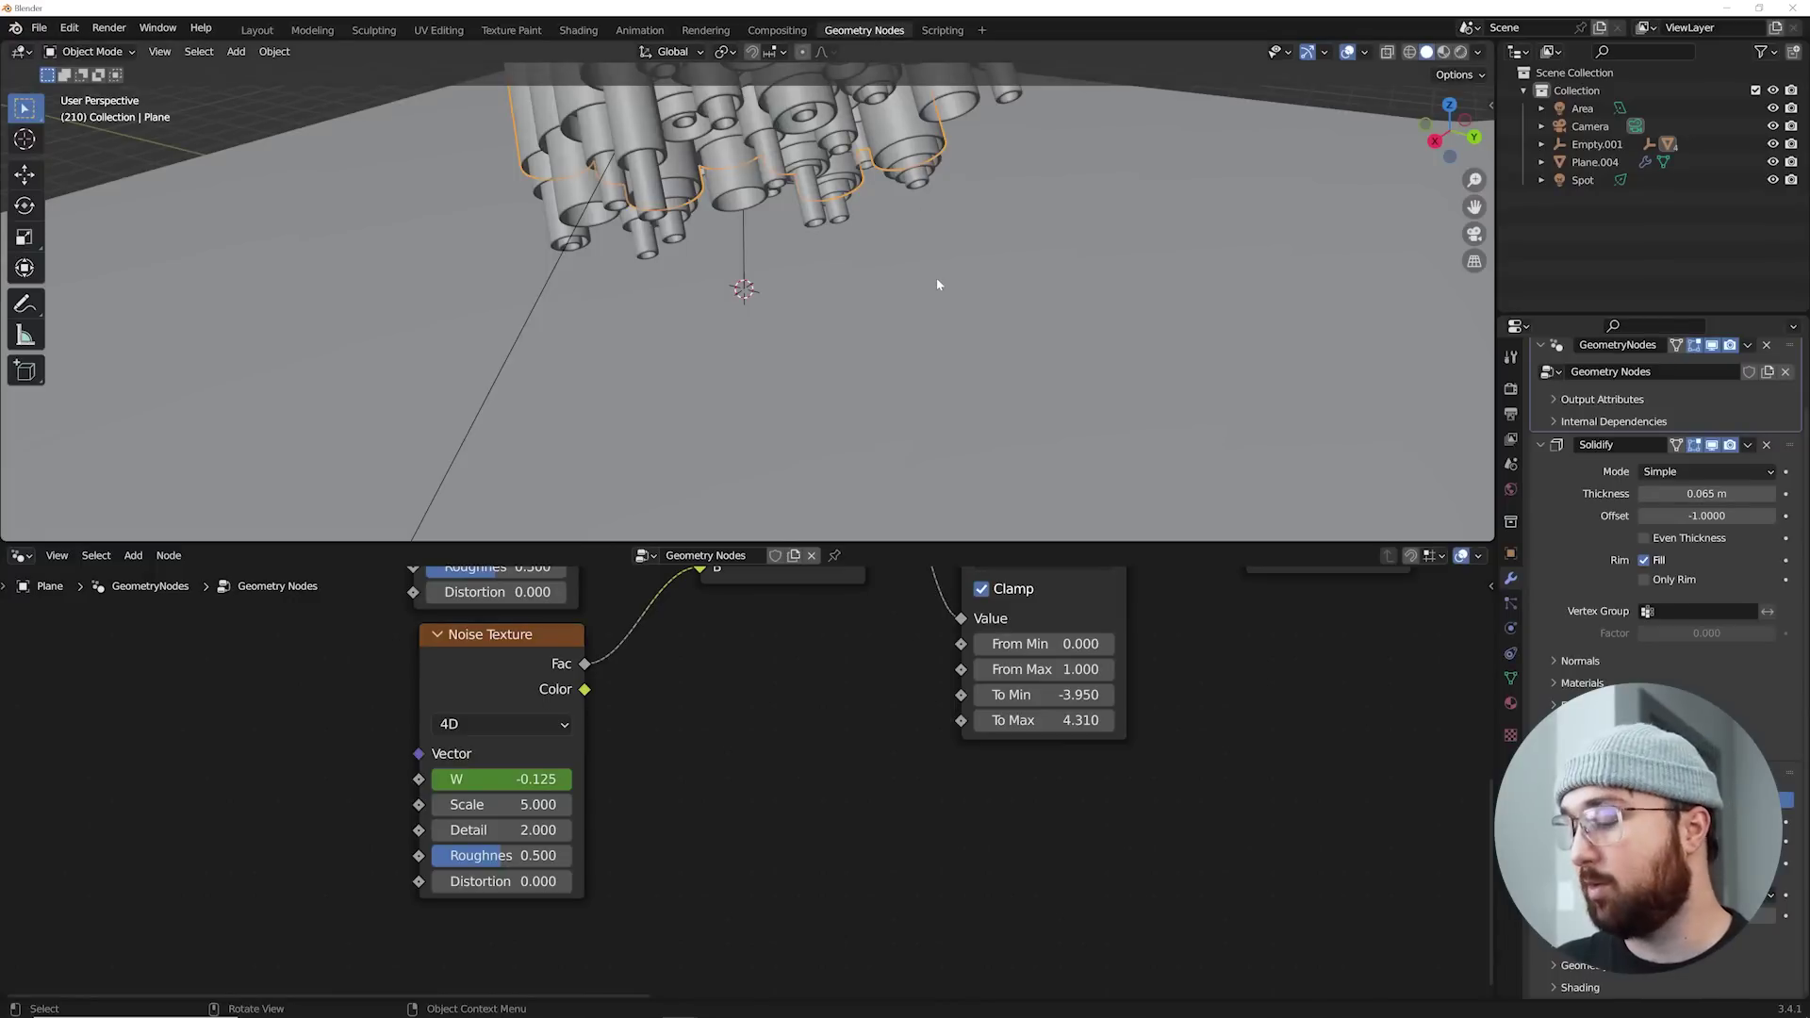
pyautogui.press('KP_0')
pyautogui.scroll(4, 1012, 288)
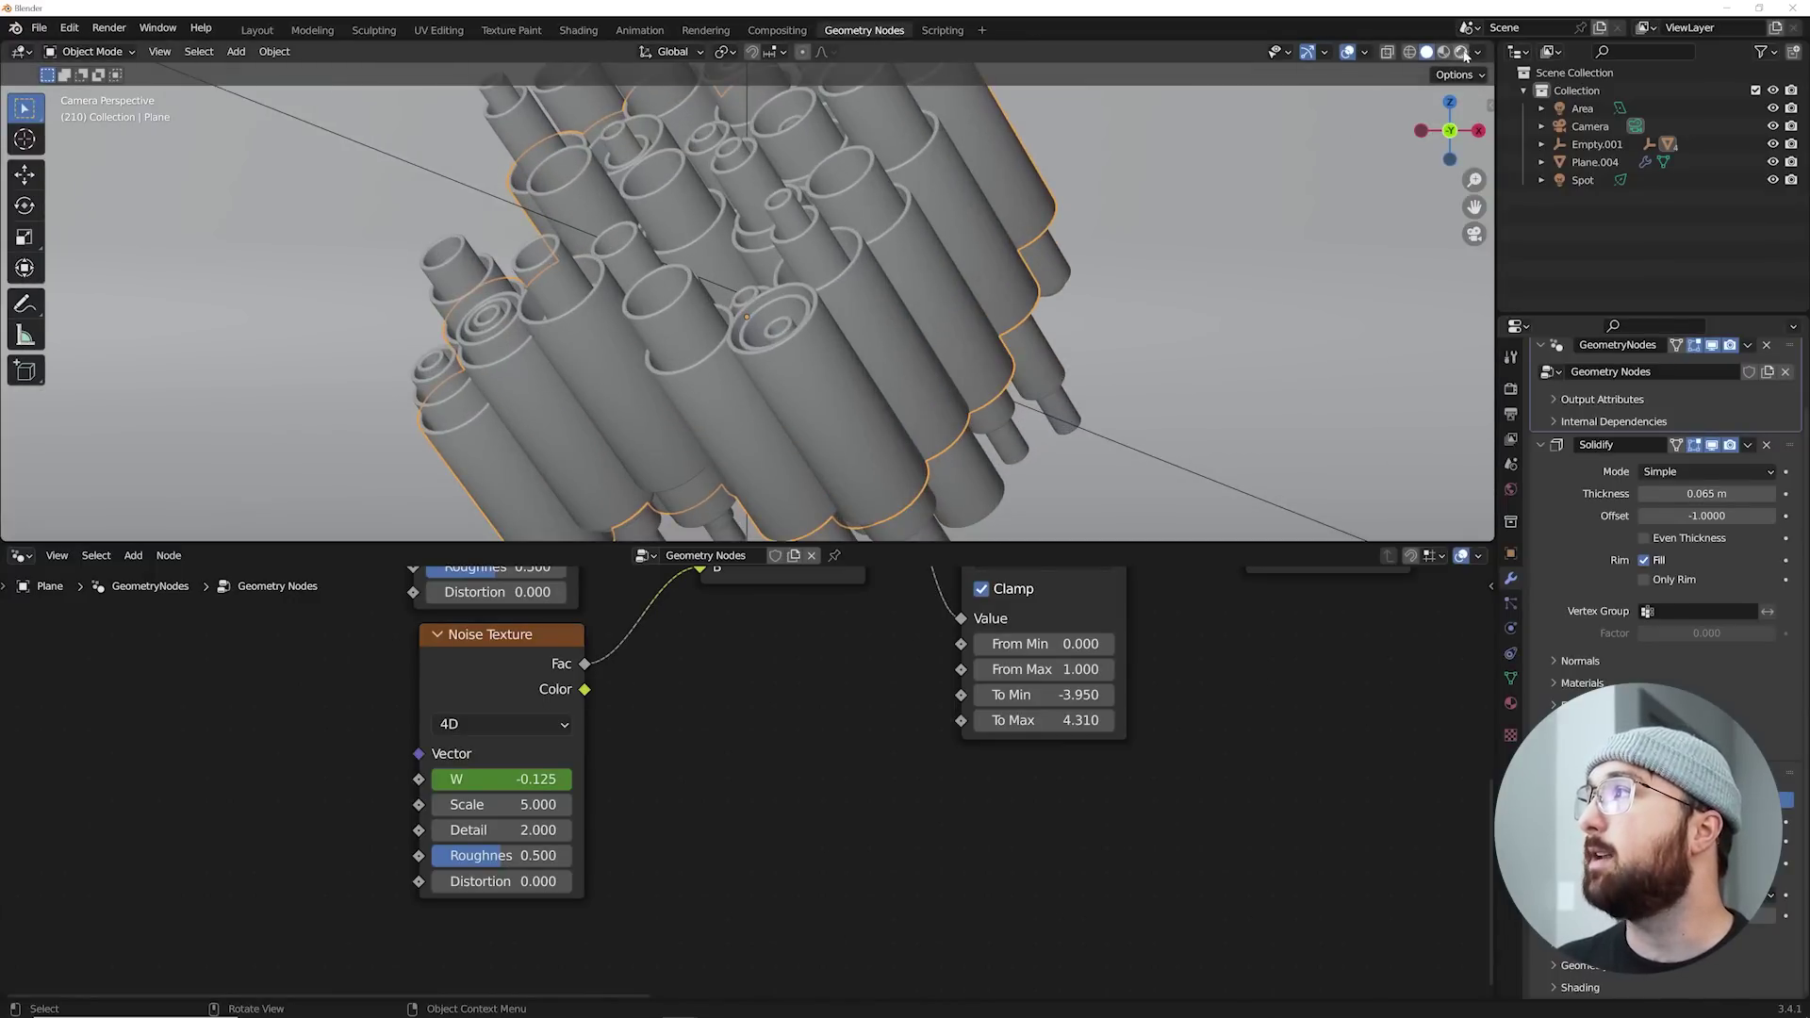
pyautogui.click(1462, 52)
# Step: Insert a Set Material node between Set Shade Smooth and Group Output in Plane's node tree, and assign it the random material
pyautogui.scroll(-6, 1066, 703)
pyautogui.moveTo(1093, 709)
pyautogui.mouseDown(button='middle')
pyautogui.moveTo(978, 756)
pyautogui.moveTo(438, 772)
pyautogui.mouseUp(button='middle')
pyautogui.moveTo(1343, 637)
pyautogui.mouseDown(button='middle')
pyautogui.moveTo(863, 750)
pyautogui.moveTo(757, 742)
pyautogui.mouseUp(button='middle')
pyautogui.moveTo(916, 757); pyautogui.dragTo(1095, 742)
pyautogui.hotkey('shift', 'a')
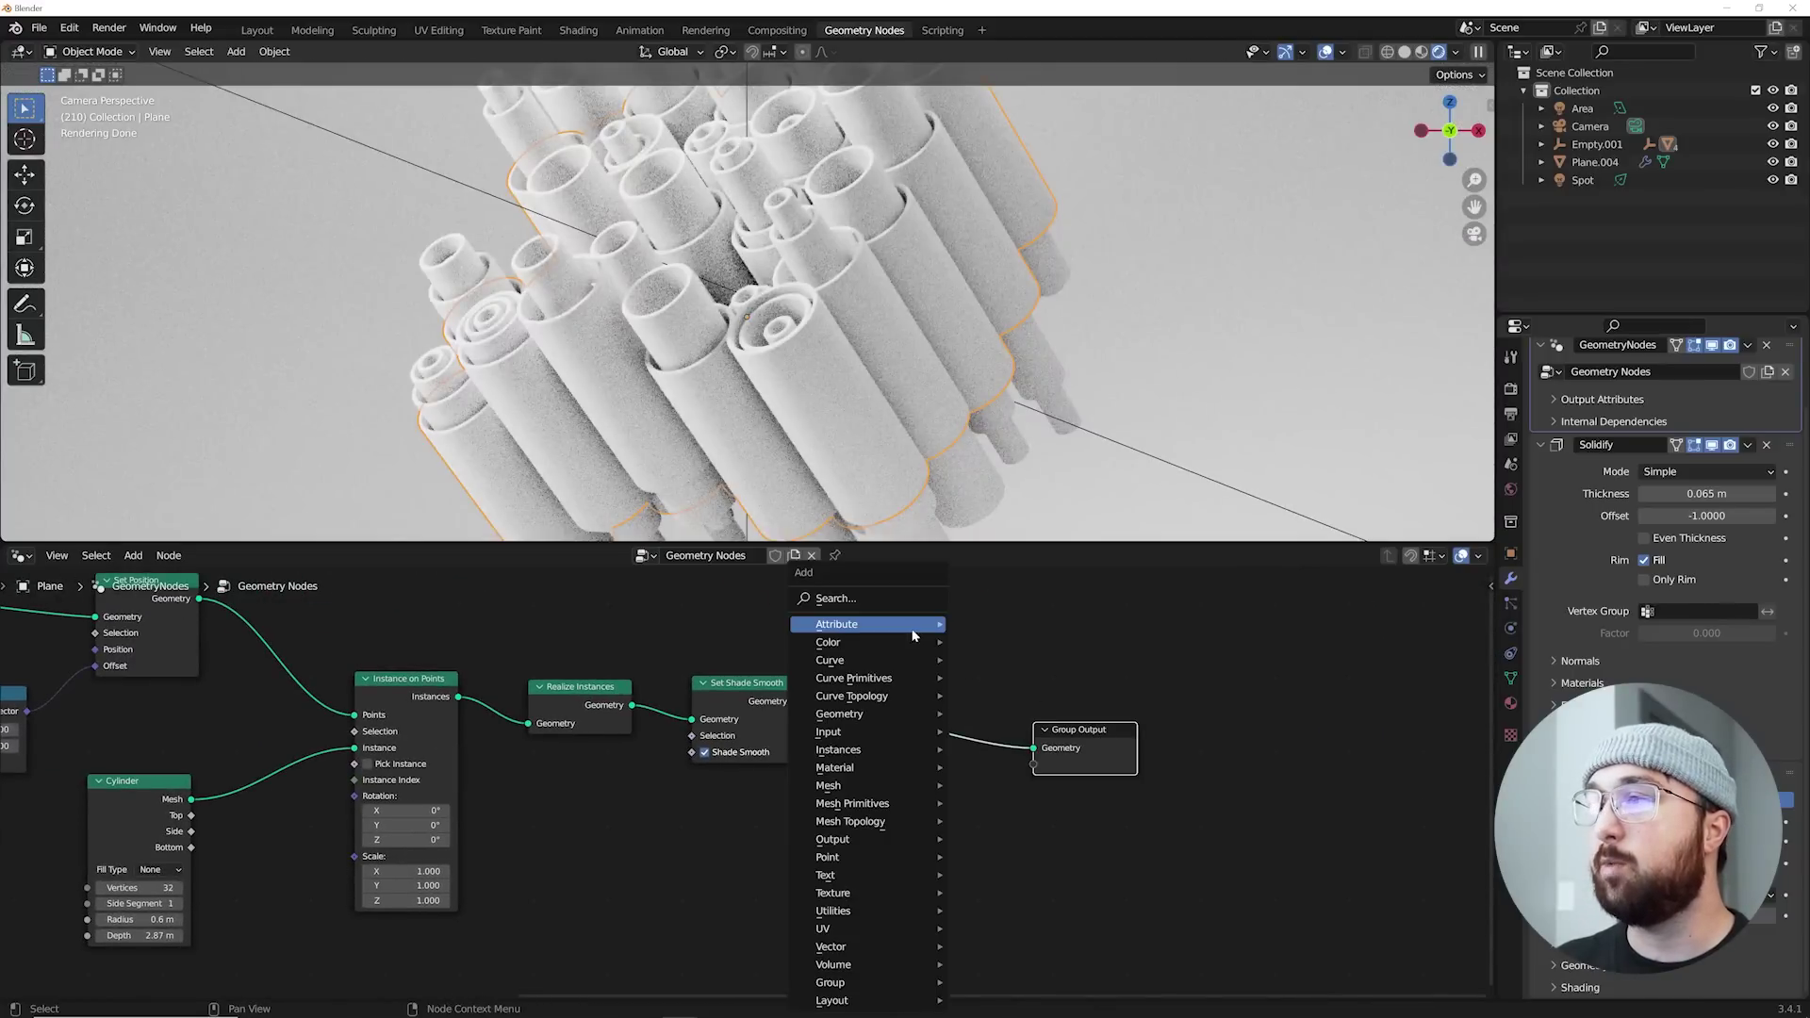
pyautogui.moveTo(913, 636)
pyautogui.click(836, 599)
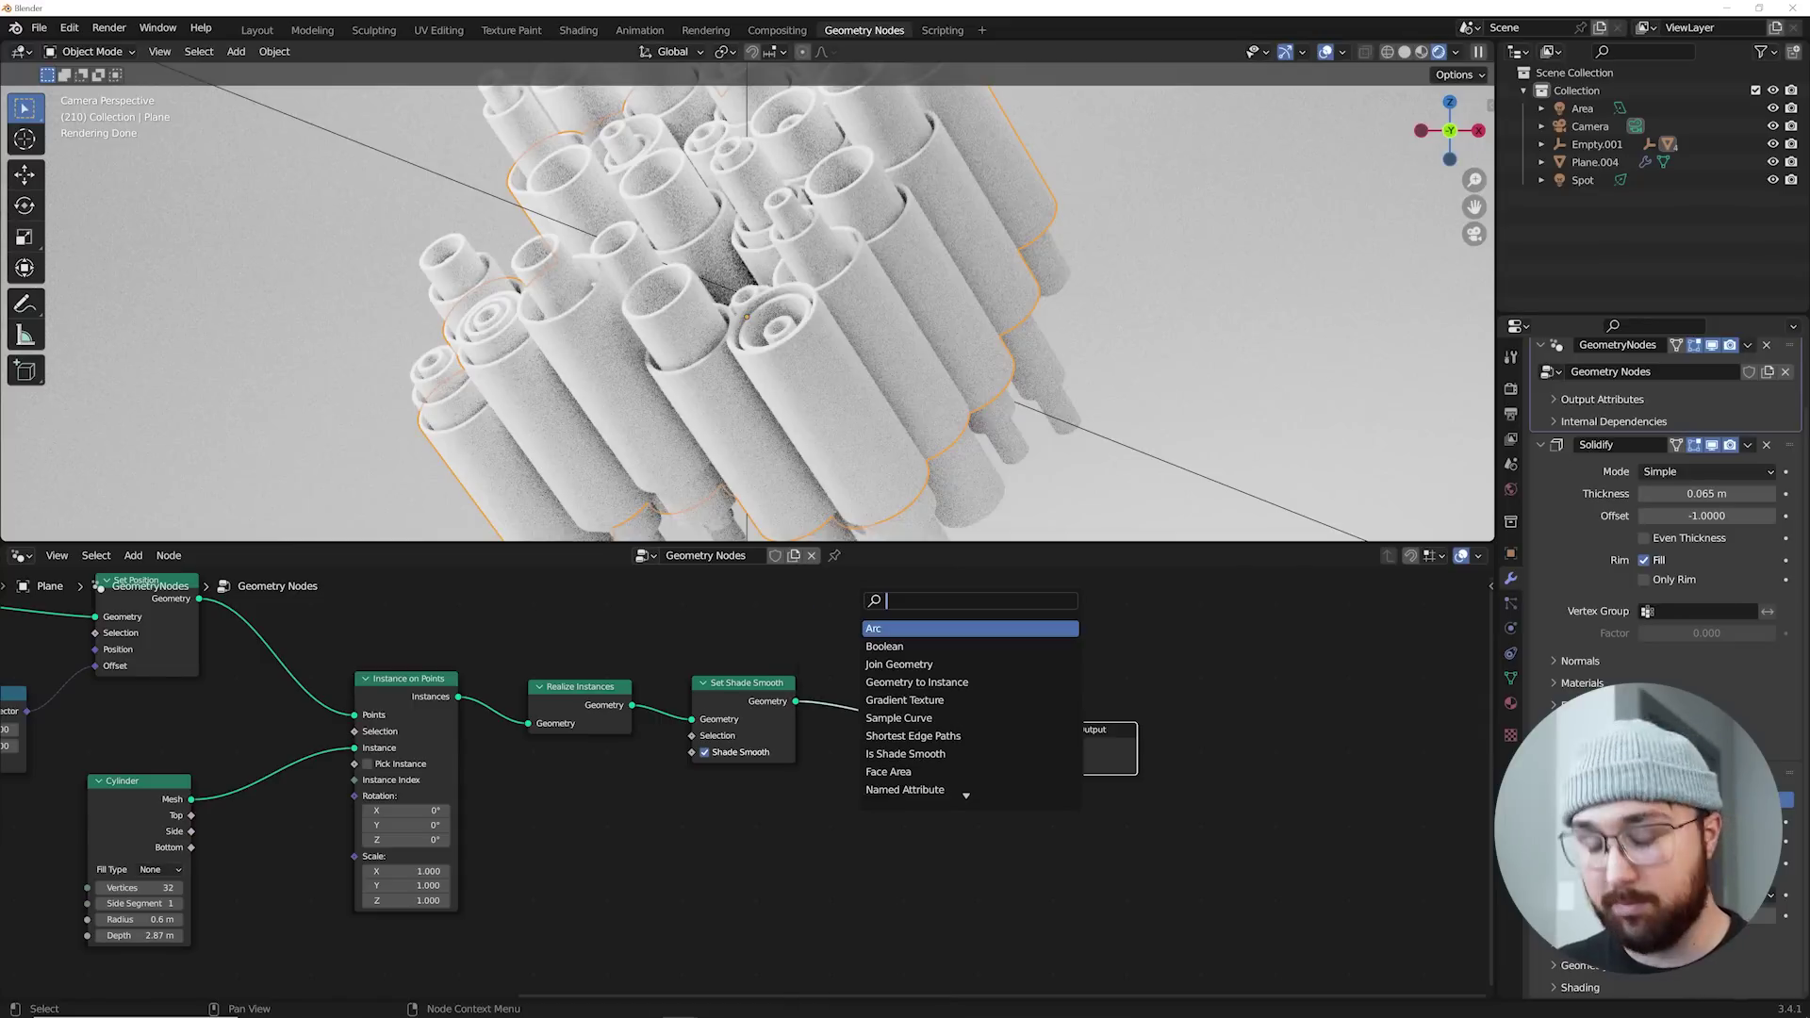
pyautogui.write('set')
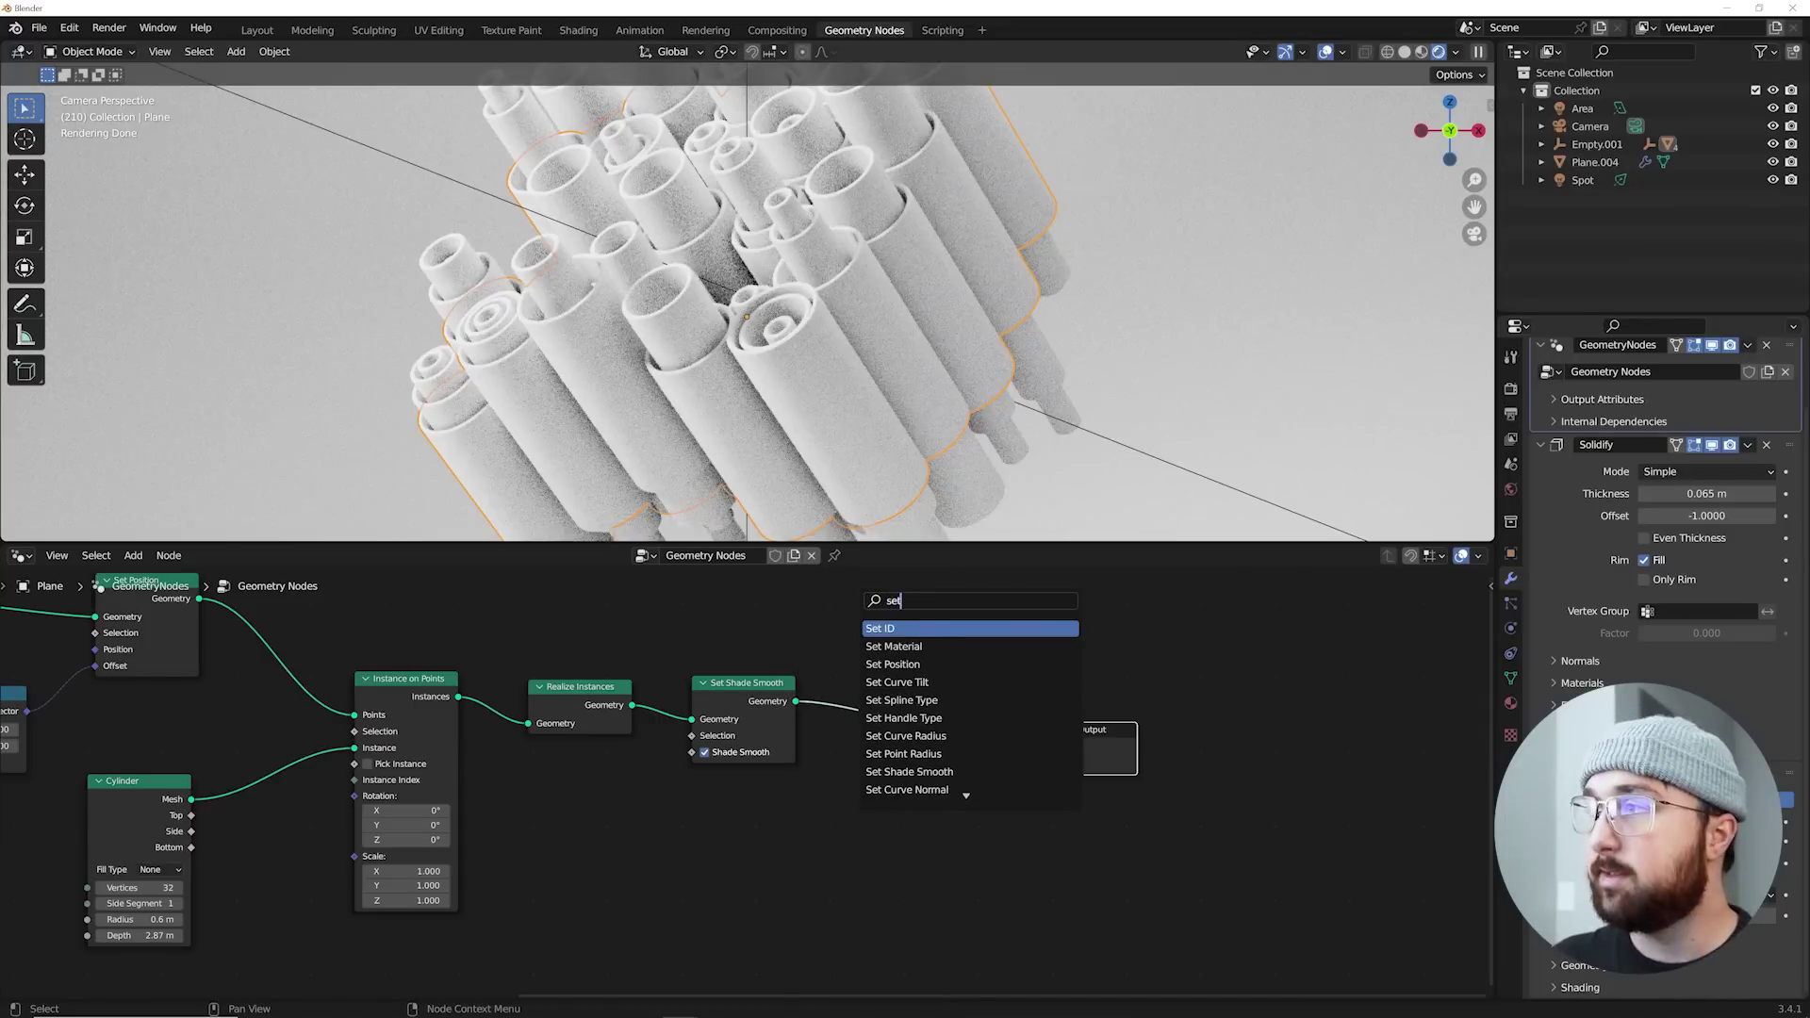
pyautogui.press('Down')
pyautogui.press('Return')
pyautogui.click(897, 727)
pyautogui.click(903, 765)
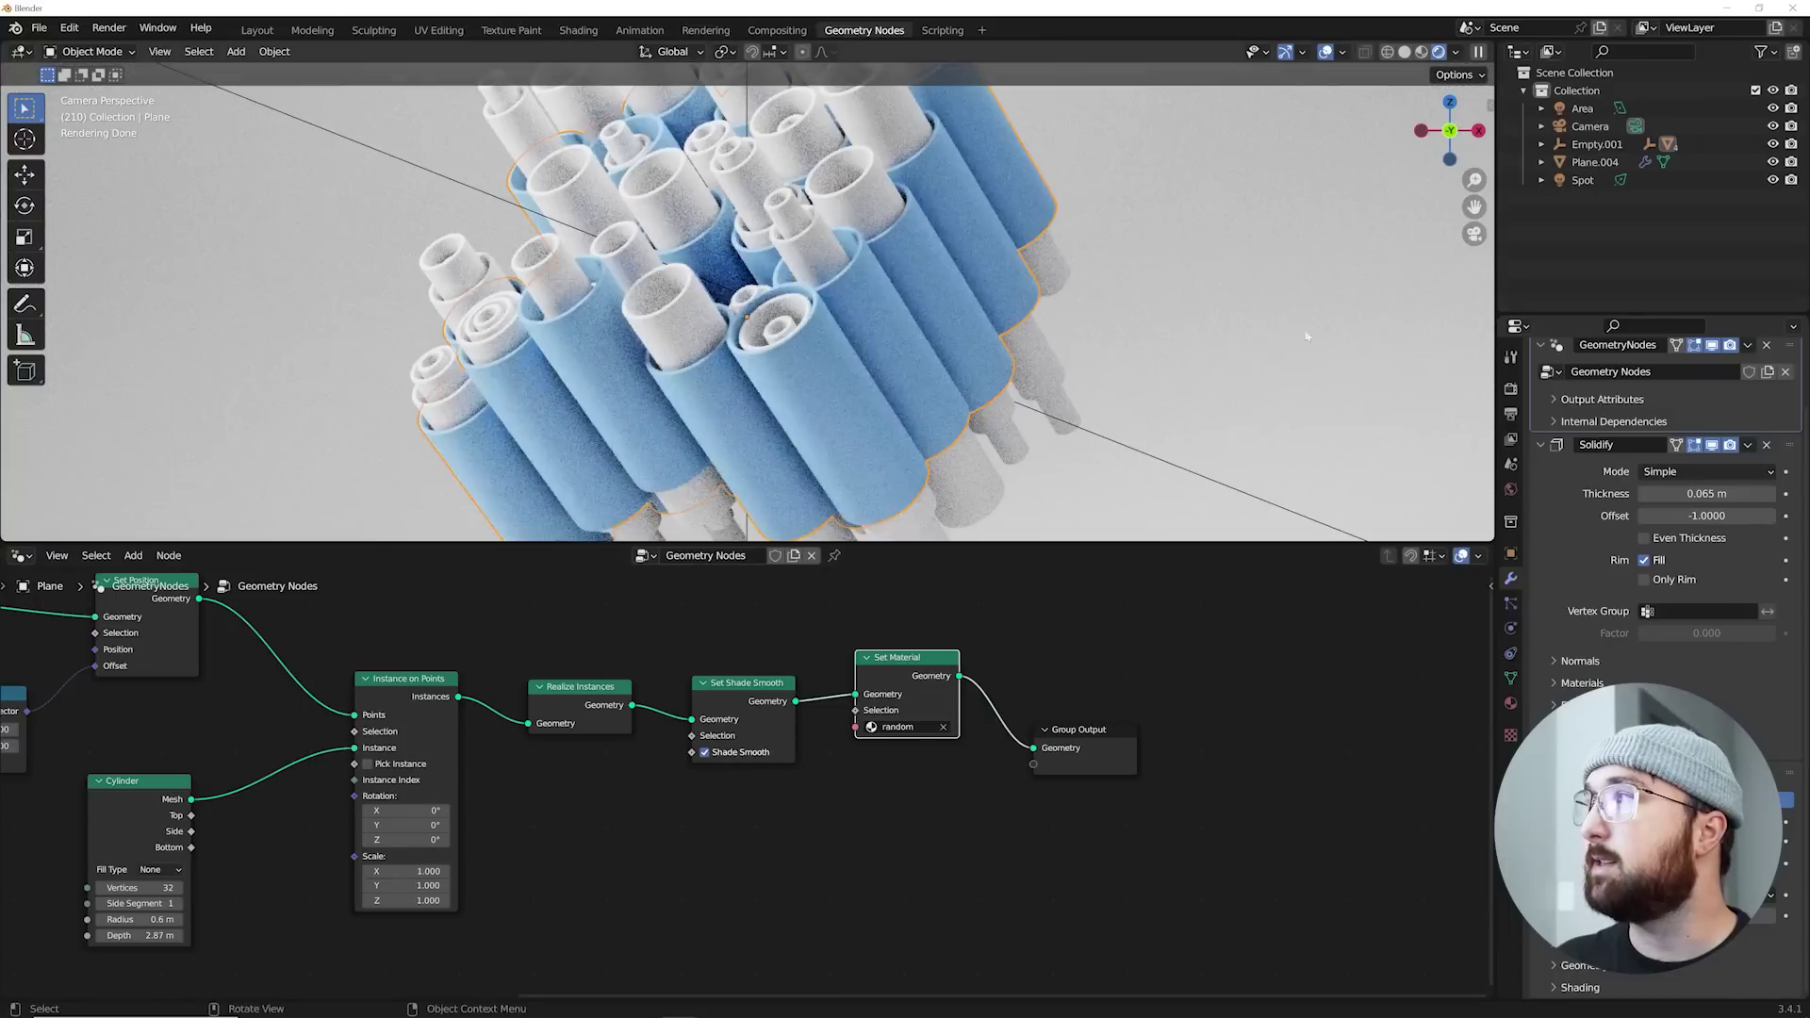
# Step: Copy the Set Material node with the random material from Plane into Plane.001's node tree, between Set Shade Smooth and Group Output
pyautogui.click(1541, 145)
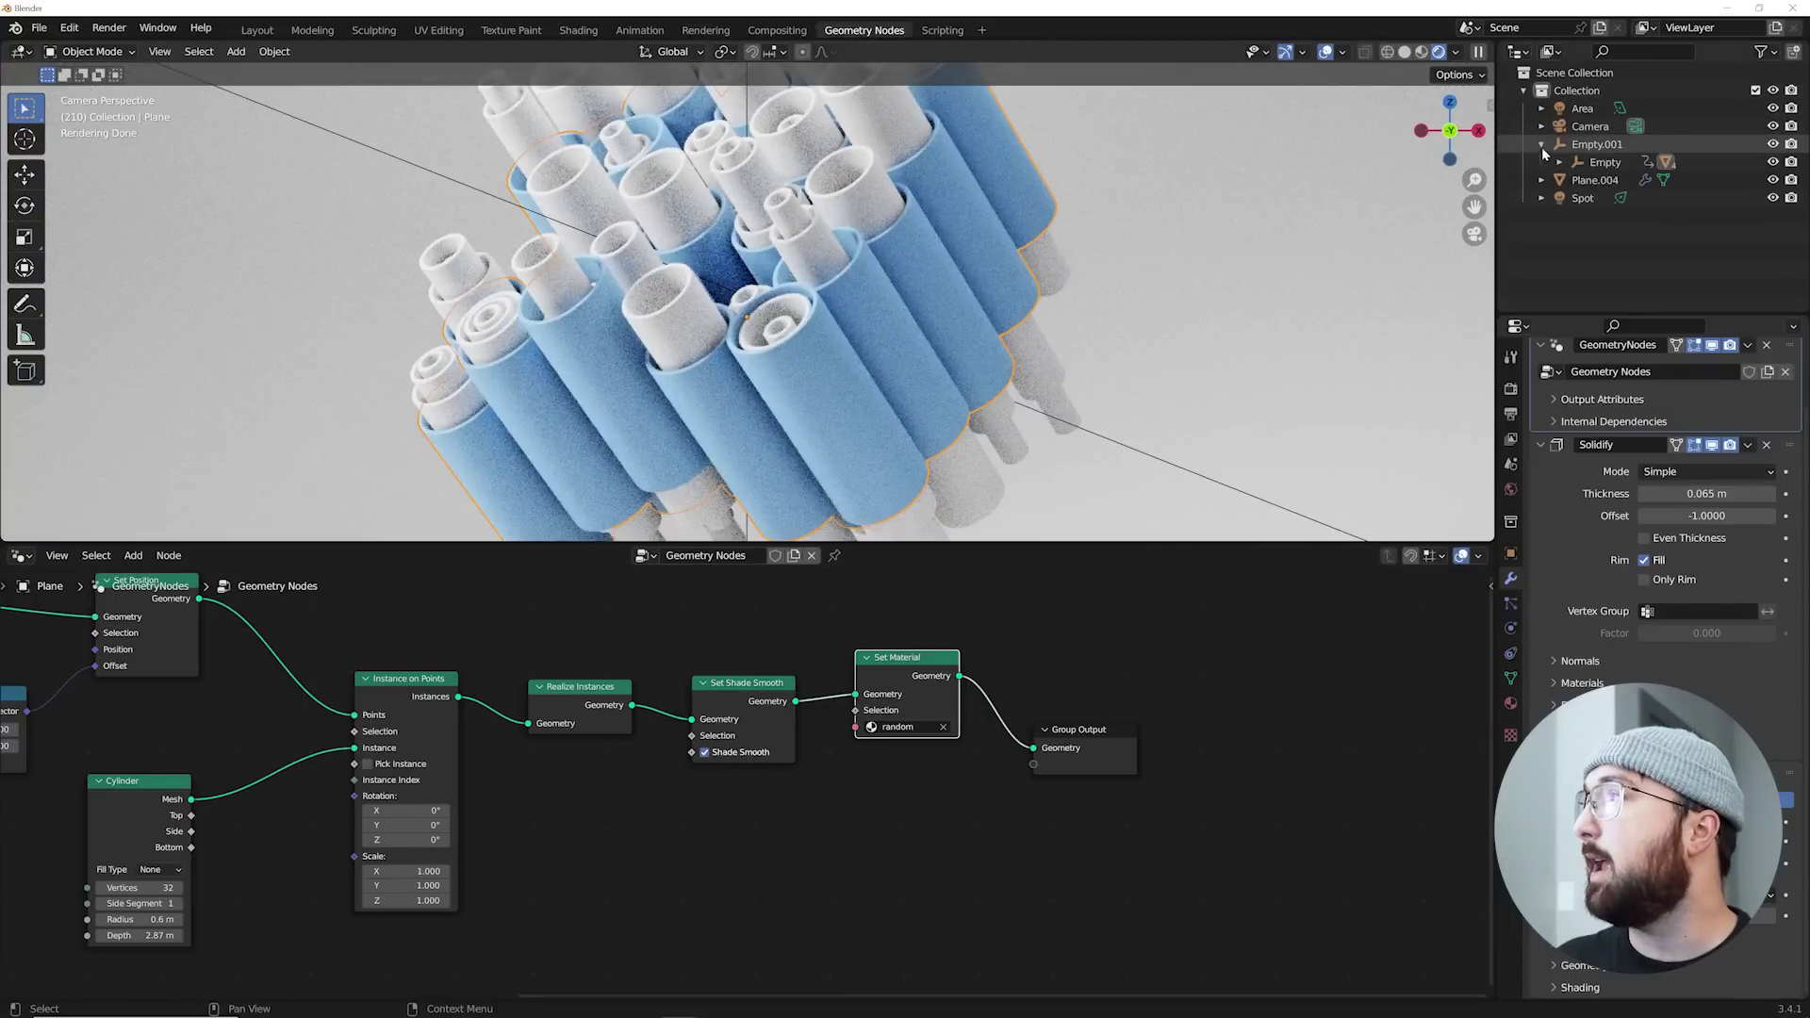
pyautogui.click(1559, 163)
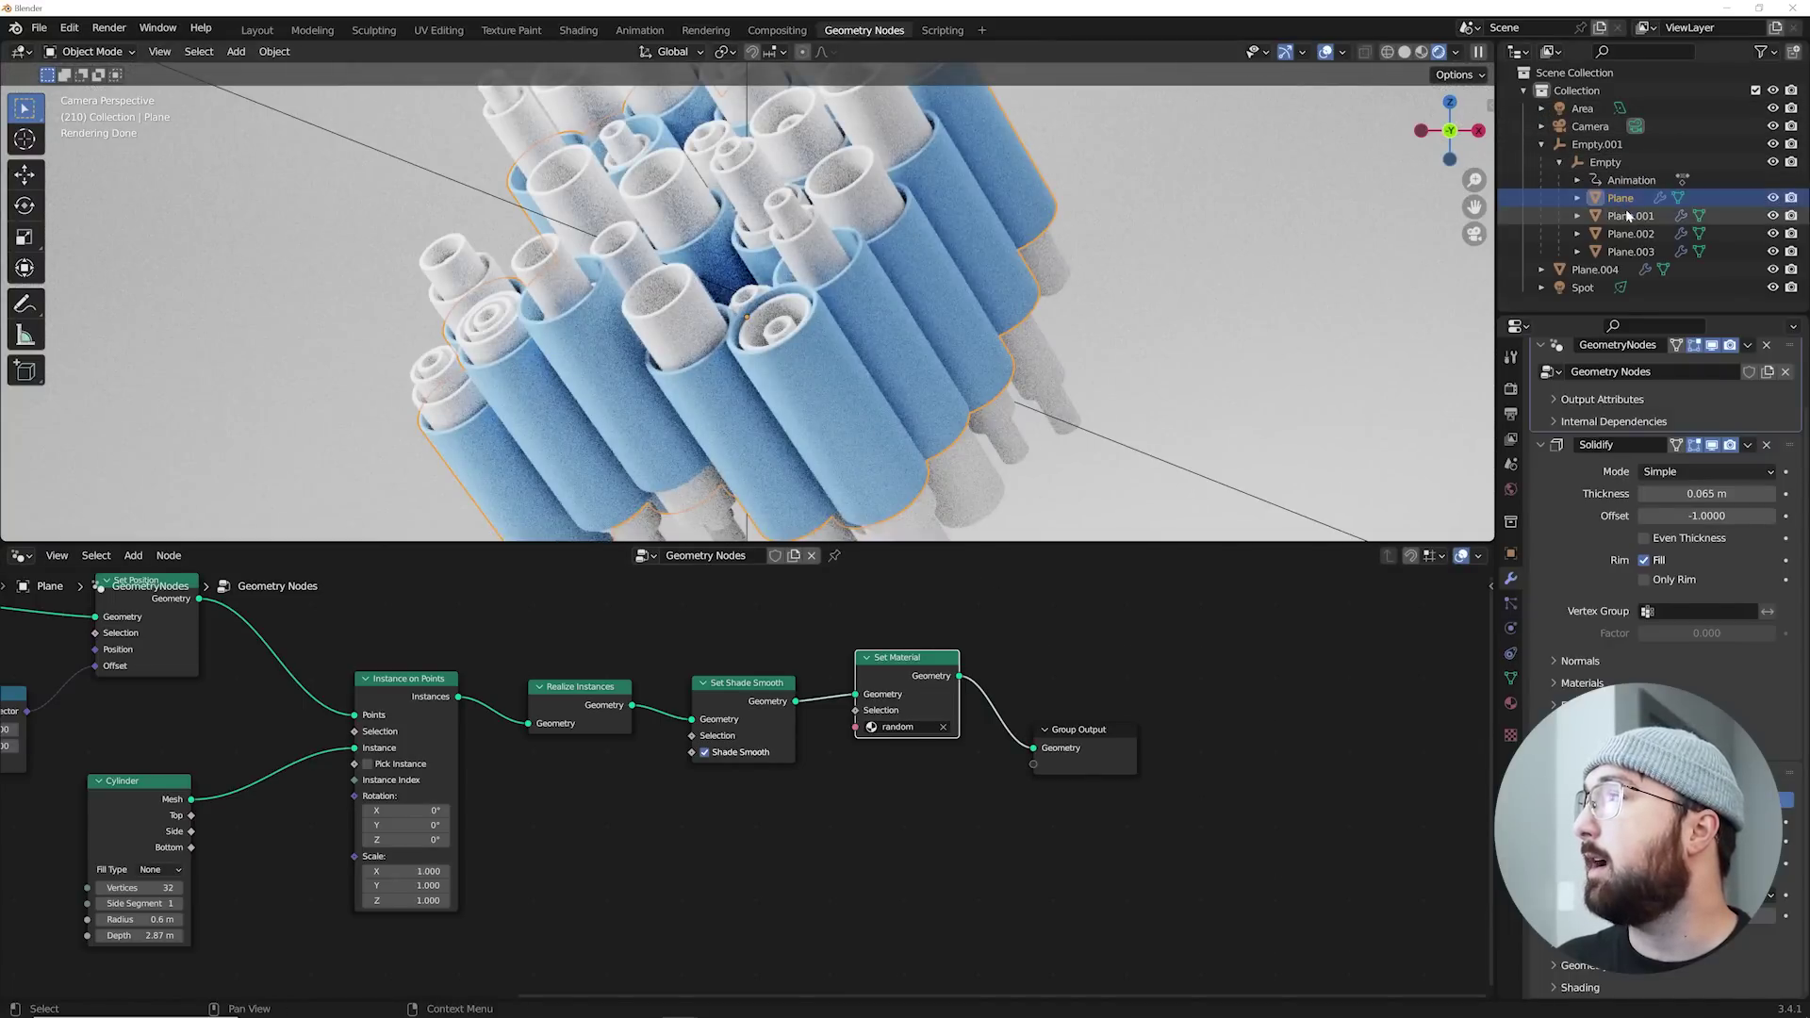
pyautogui.click(1628, 215)
pyautogui.hotkey('shift', 'a')
pyautogui.click(1620, 198)
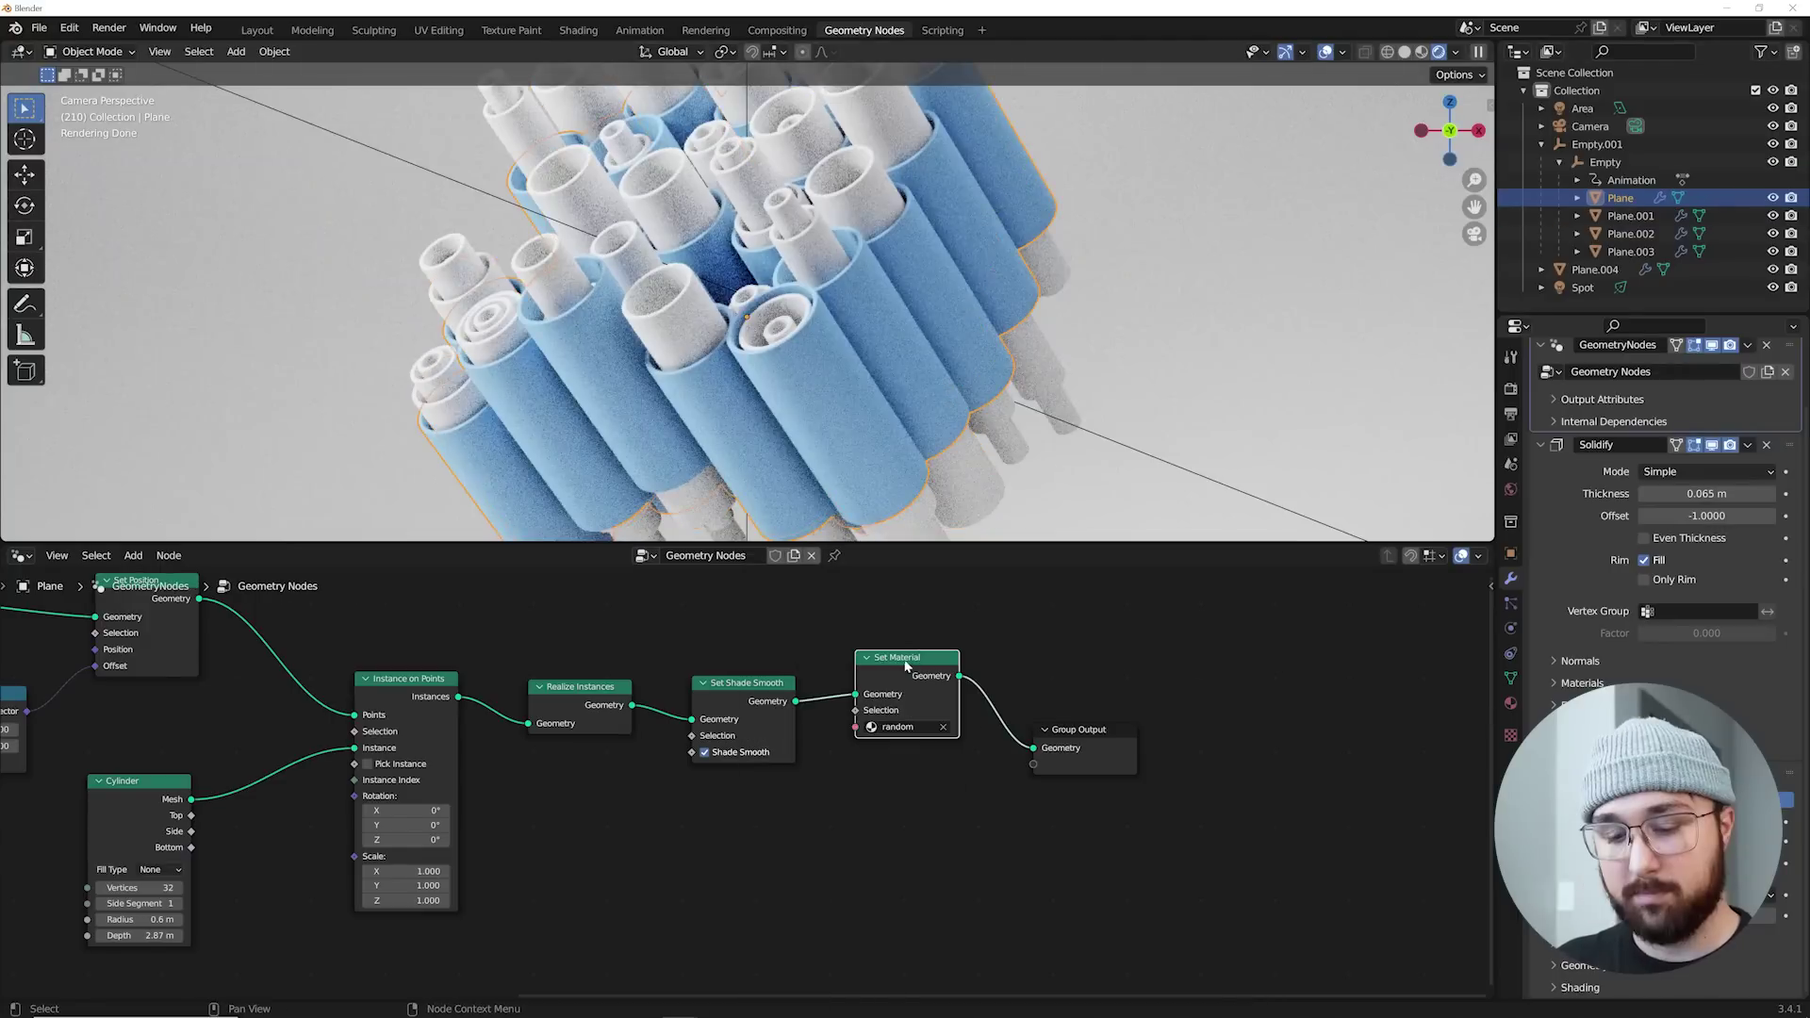
pyautogui.click(1628, 216)
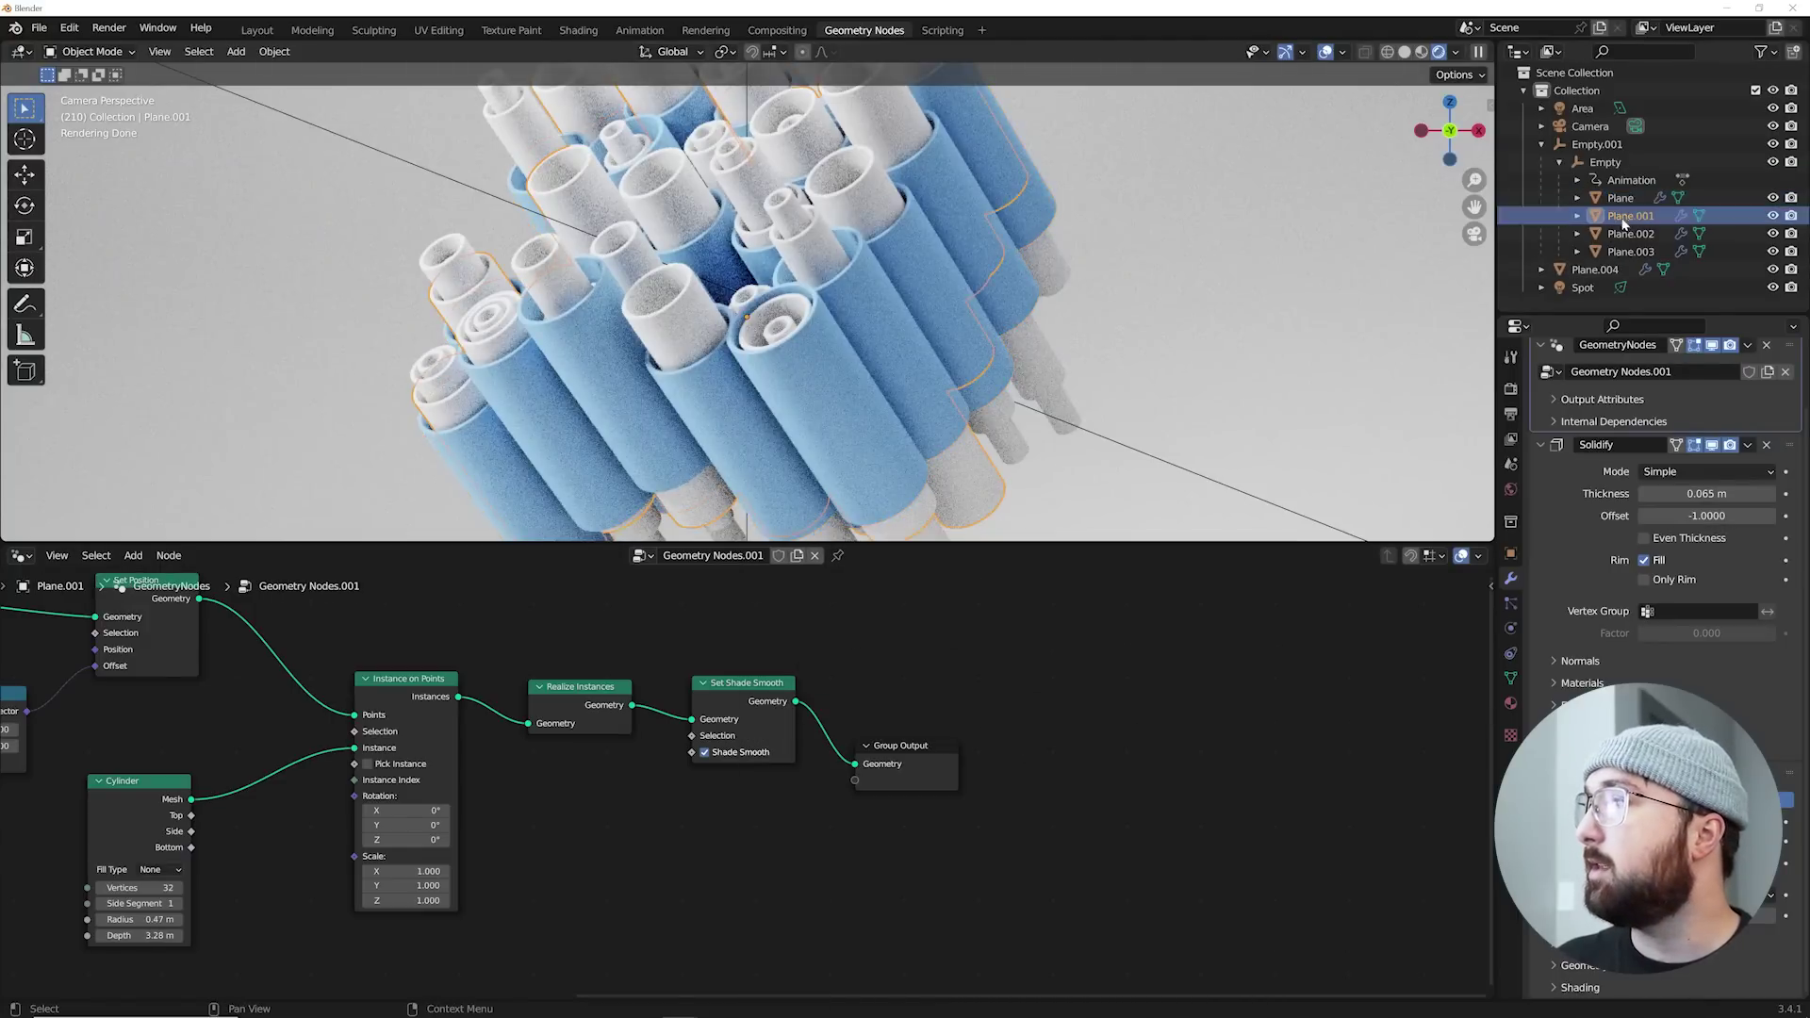
pyautogui.moveTo(945, 660); pyautogui.dragTo(943, 664)
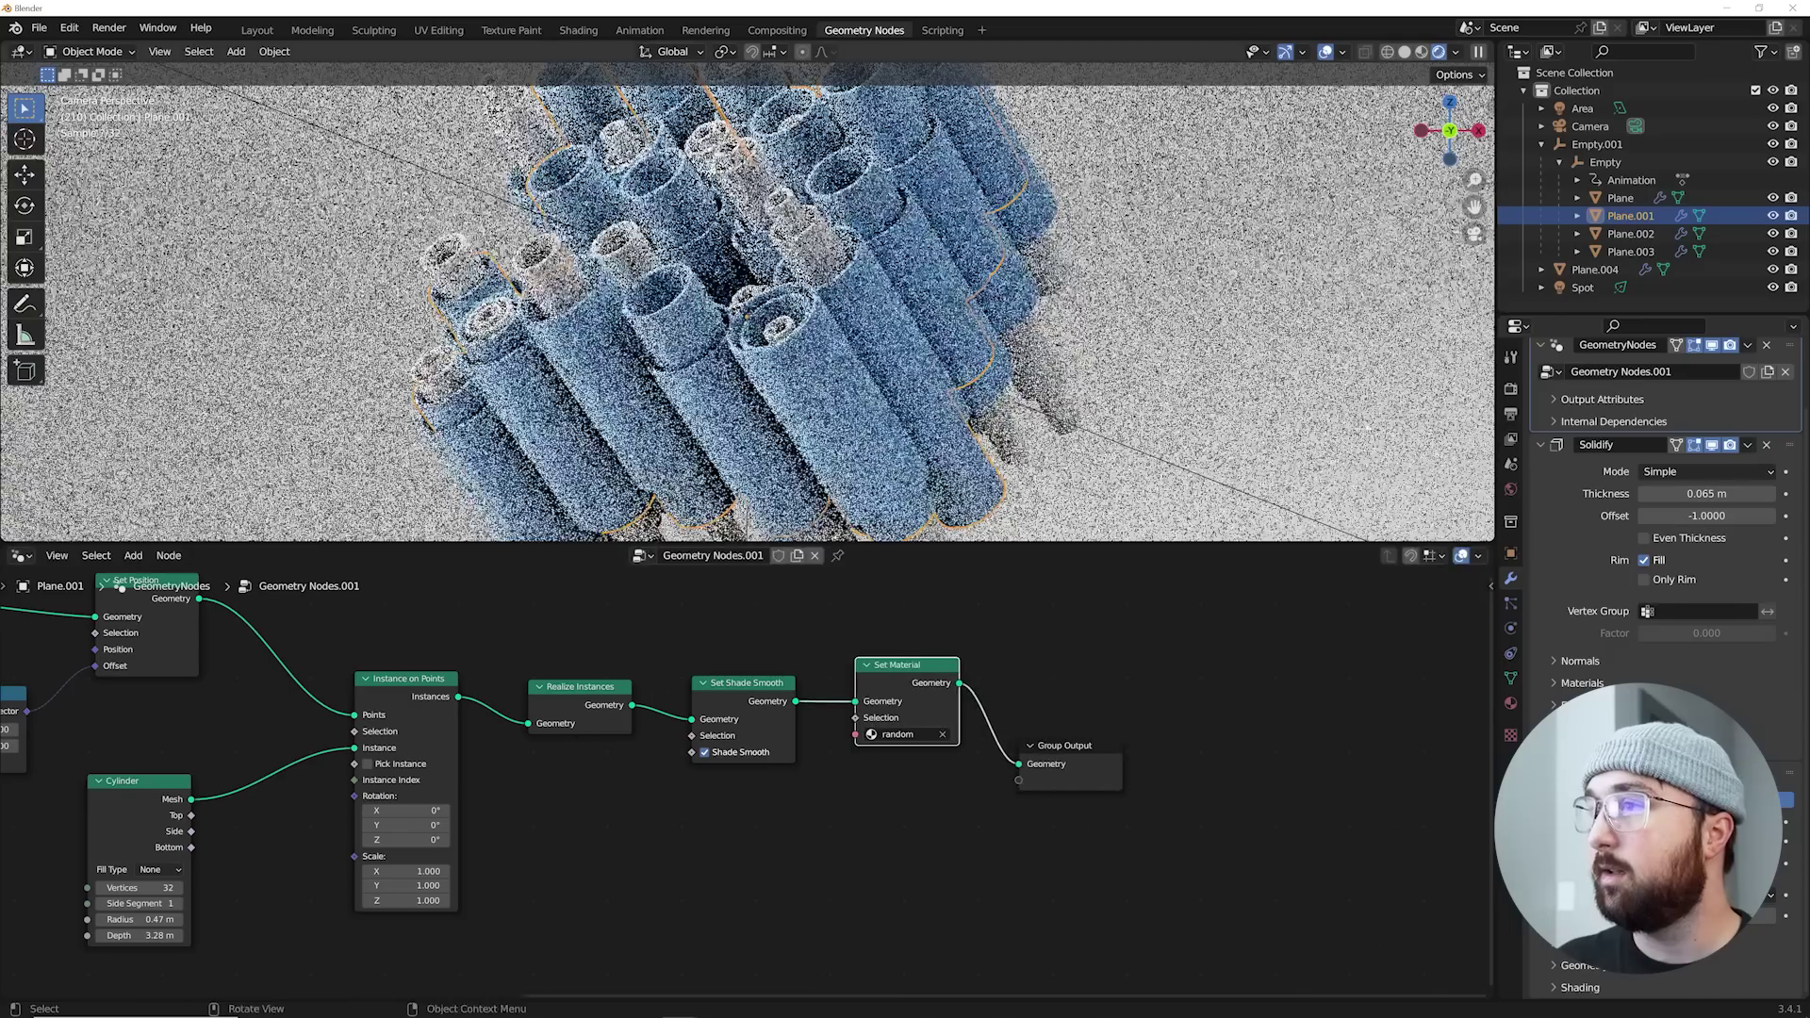
# Step: Paste the Set Material node with the random material between Set Shade Smooth and Group Output in the Plane.002 and Plane.003 node trees
pyautogui.click(1629, 234)
pyautogui.hotkey('ctrl', 'v')
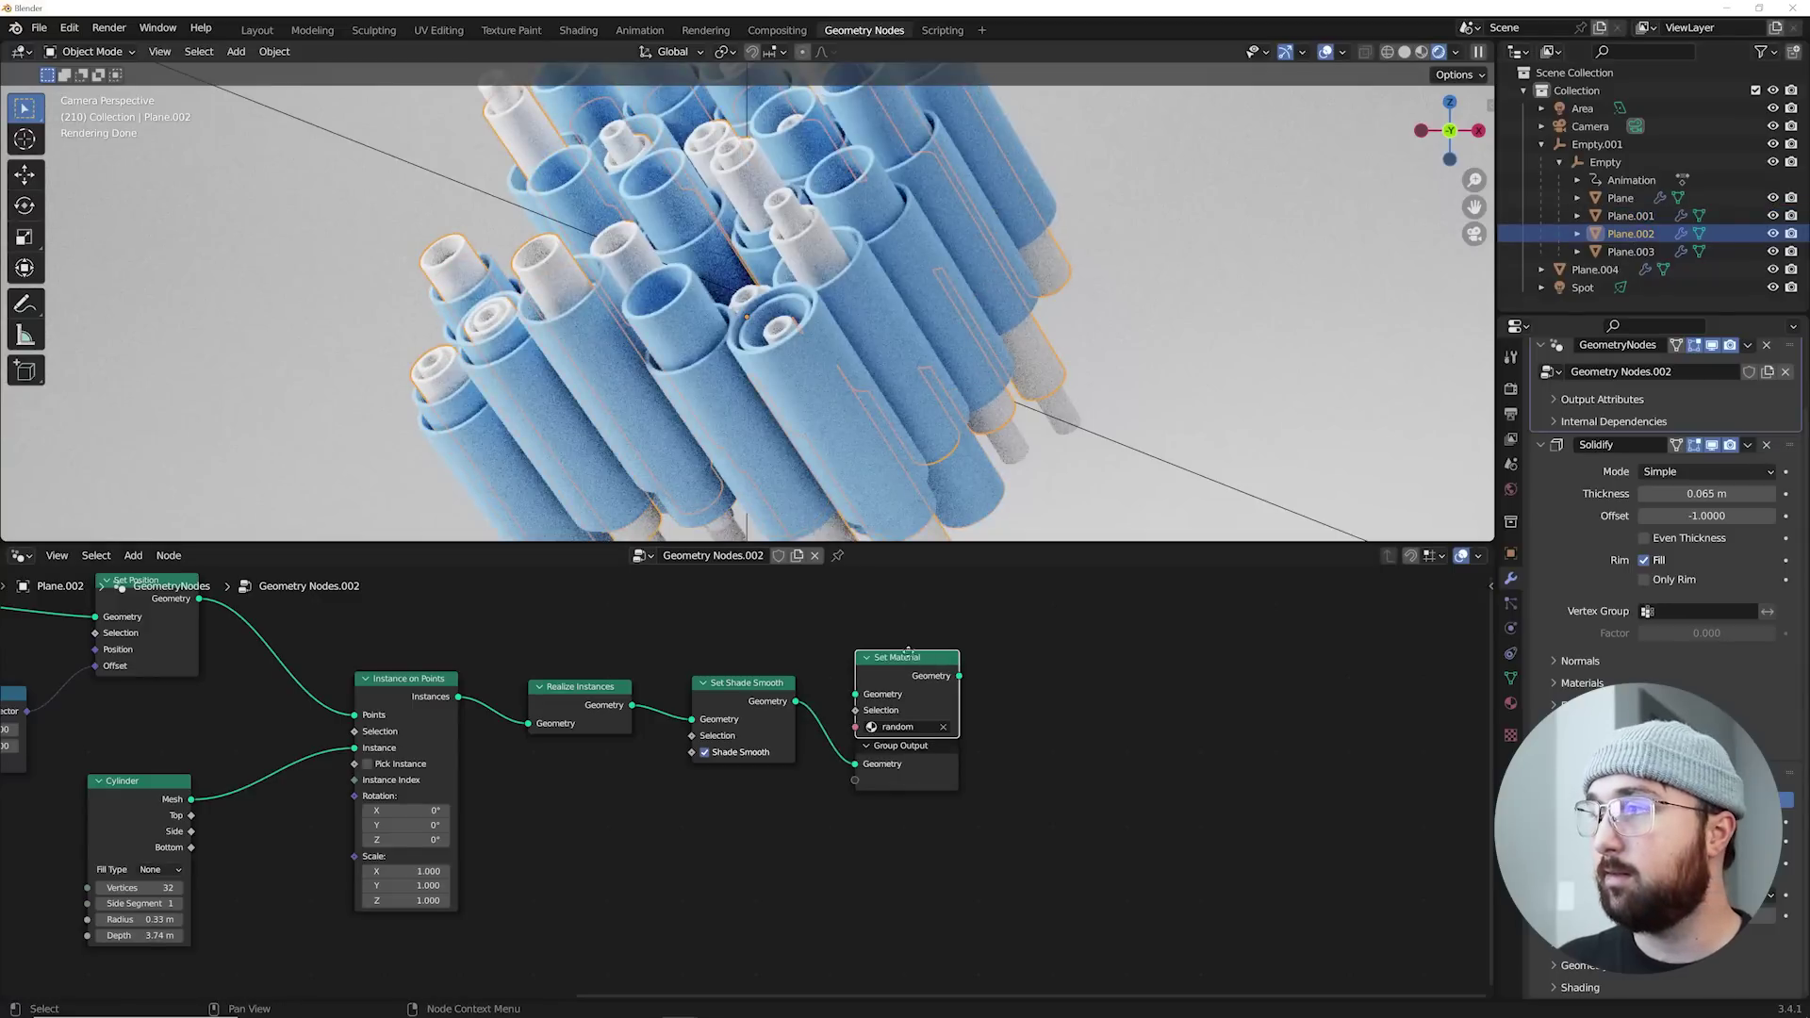
pyautogui.moveTo(923, 657); pyautogui.dragTo(925, 668)
pyautogui.click(1631, 252)
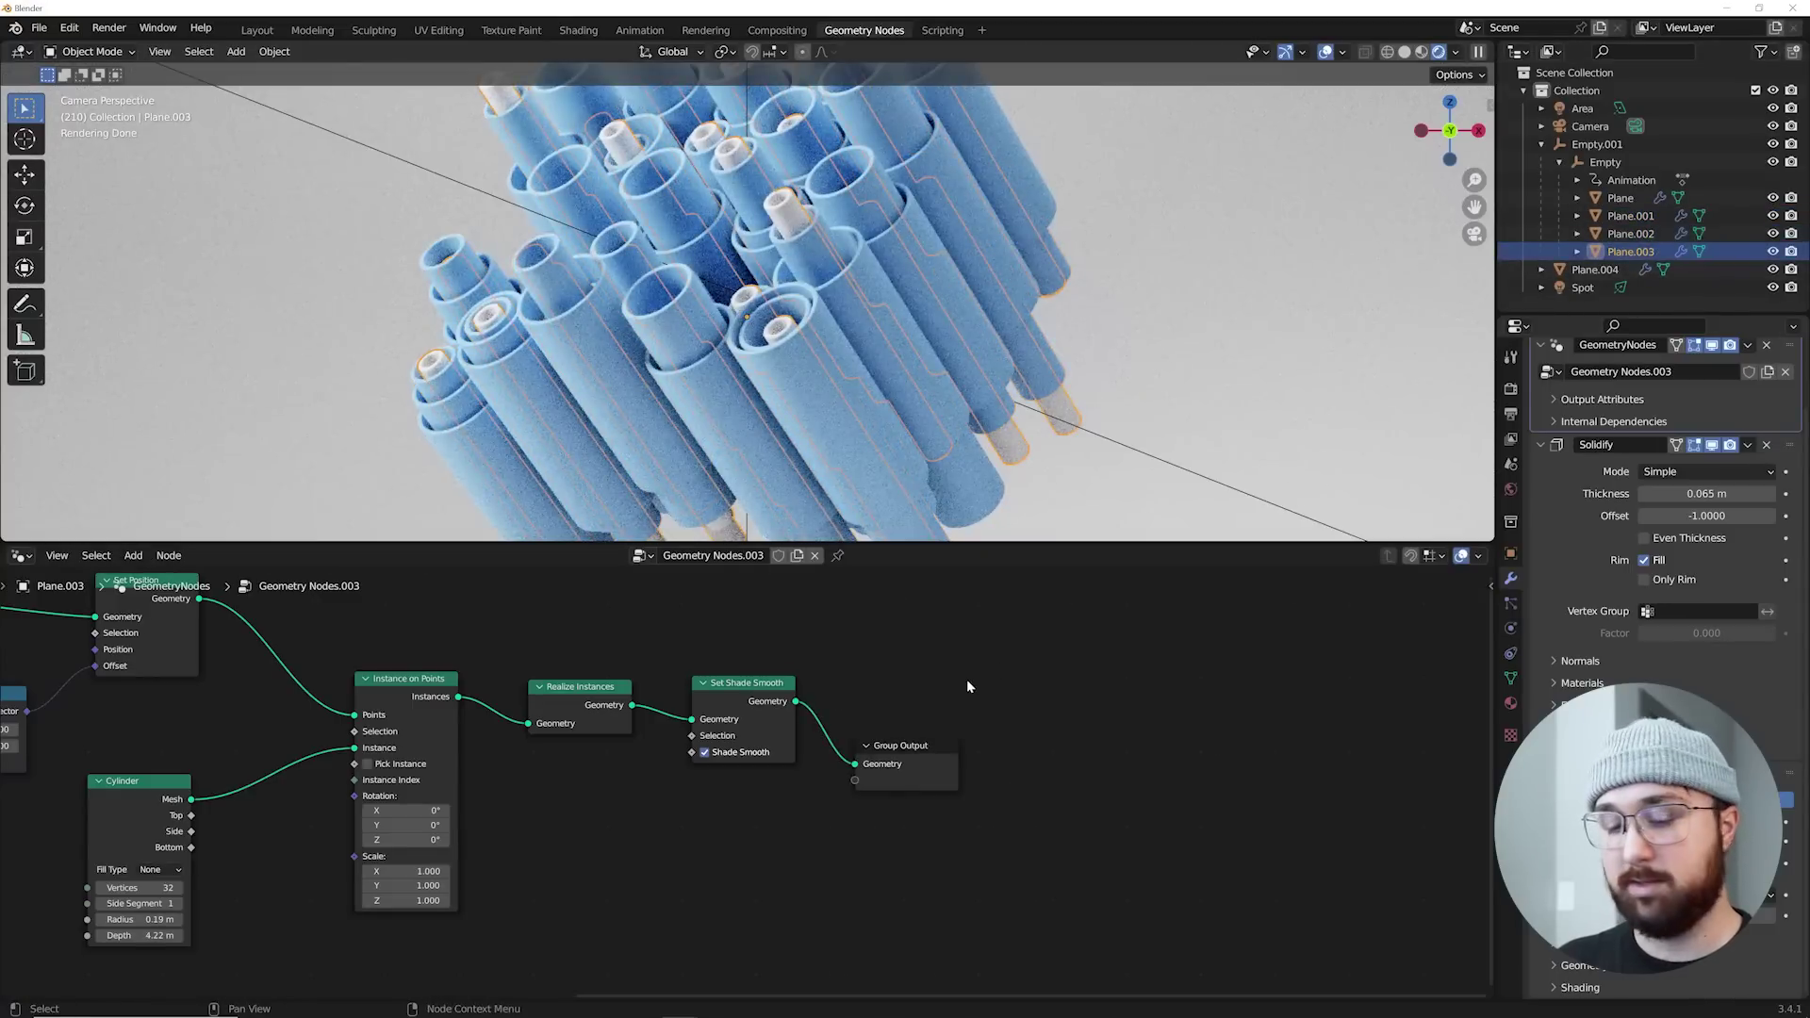
pyautogui.hotkey('ctrl', 'v')
pyautogui.click(838, 661)
pyautogui.moveTo(888, 667); pyautogui.dragTo(855, 679)
pyautogui.click(1126, 296)
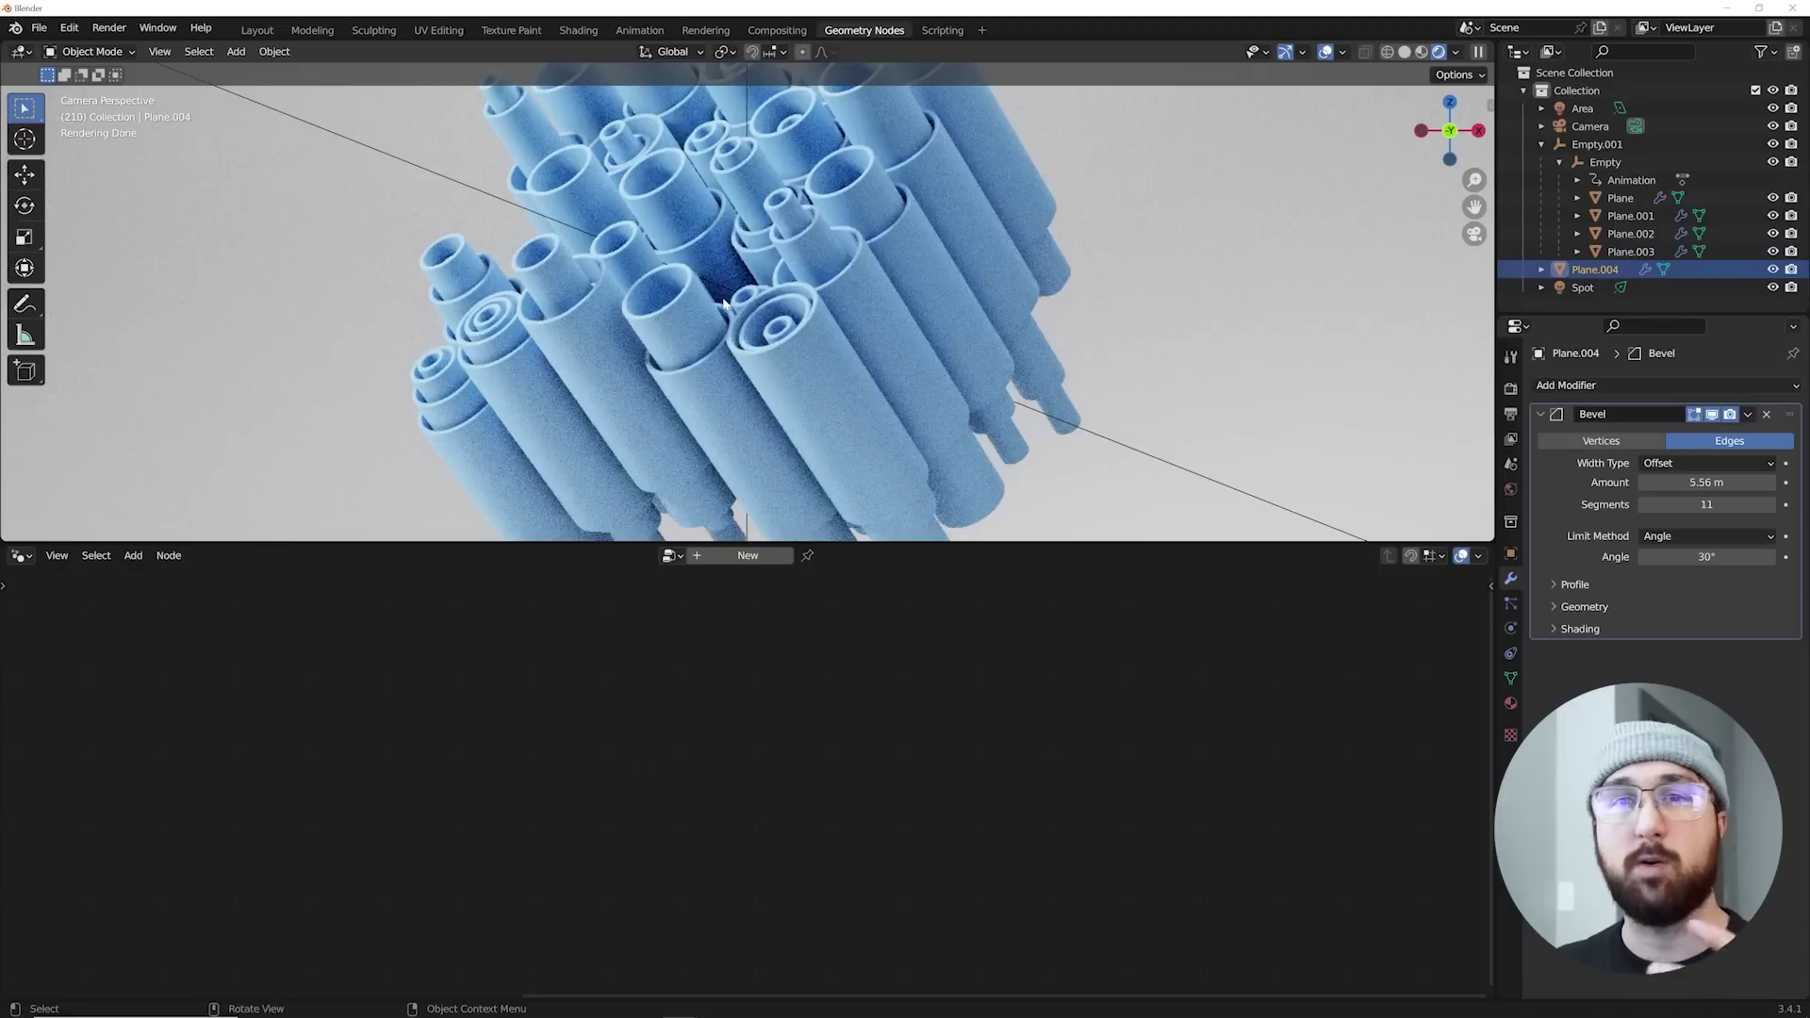
# Step: Select the outermost cylinders' Plane object and show it in the Shading workspace through the camera, in rendered shading without overlays
pyautogui.click(809, 362)
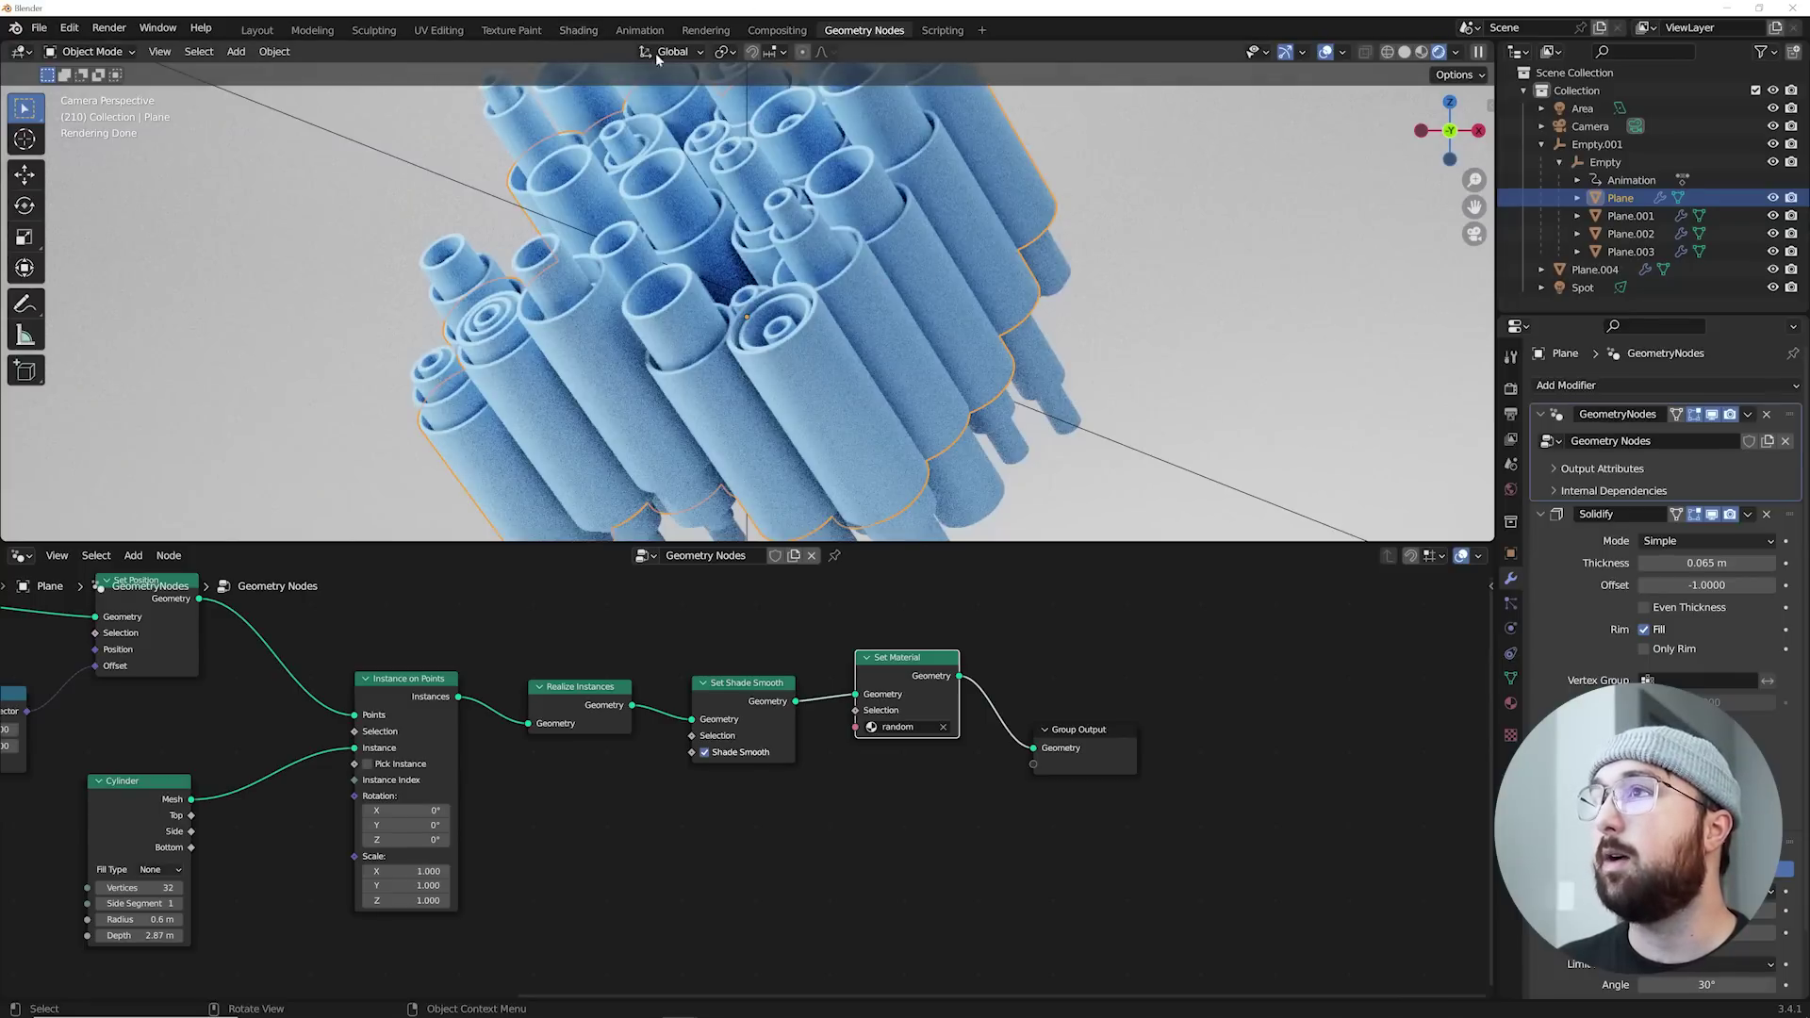
pyautogui.click(576, 34)
pyautogui.press('KP_0')
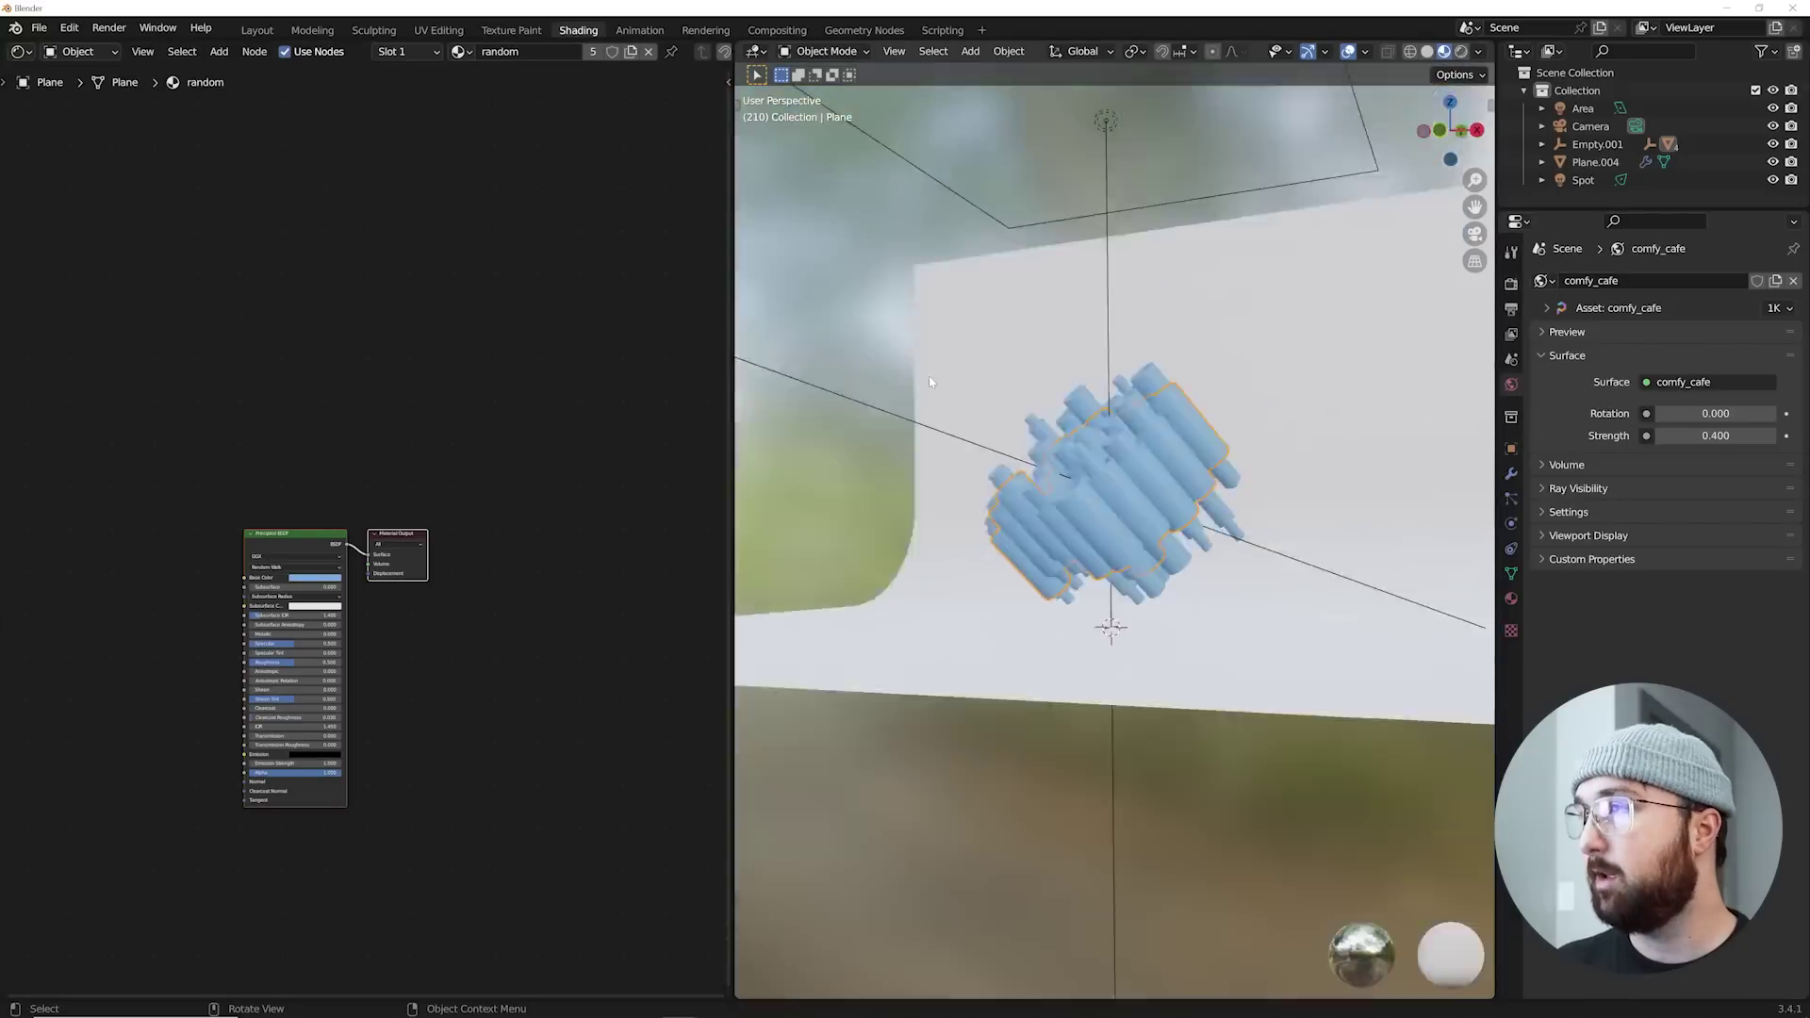
pyautogui.scroll(4, 1228, 390)
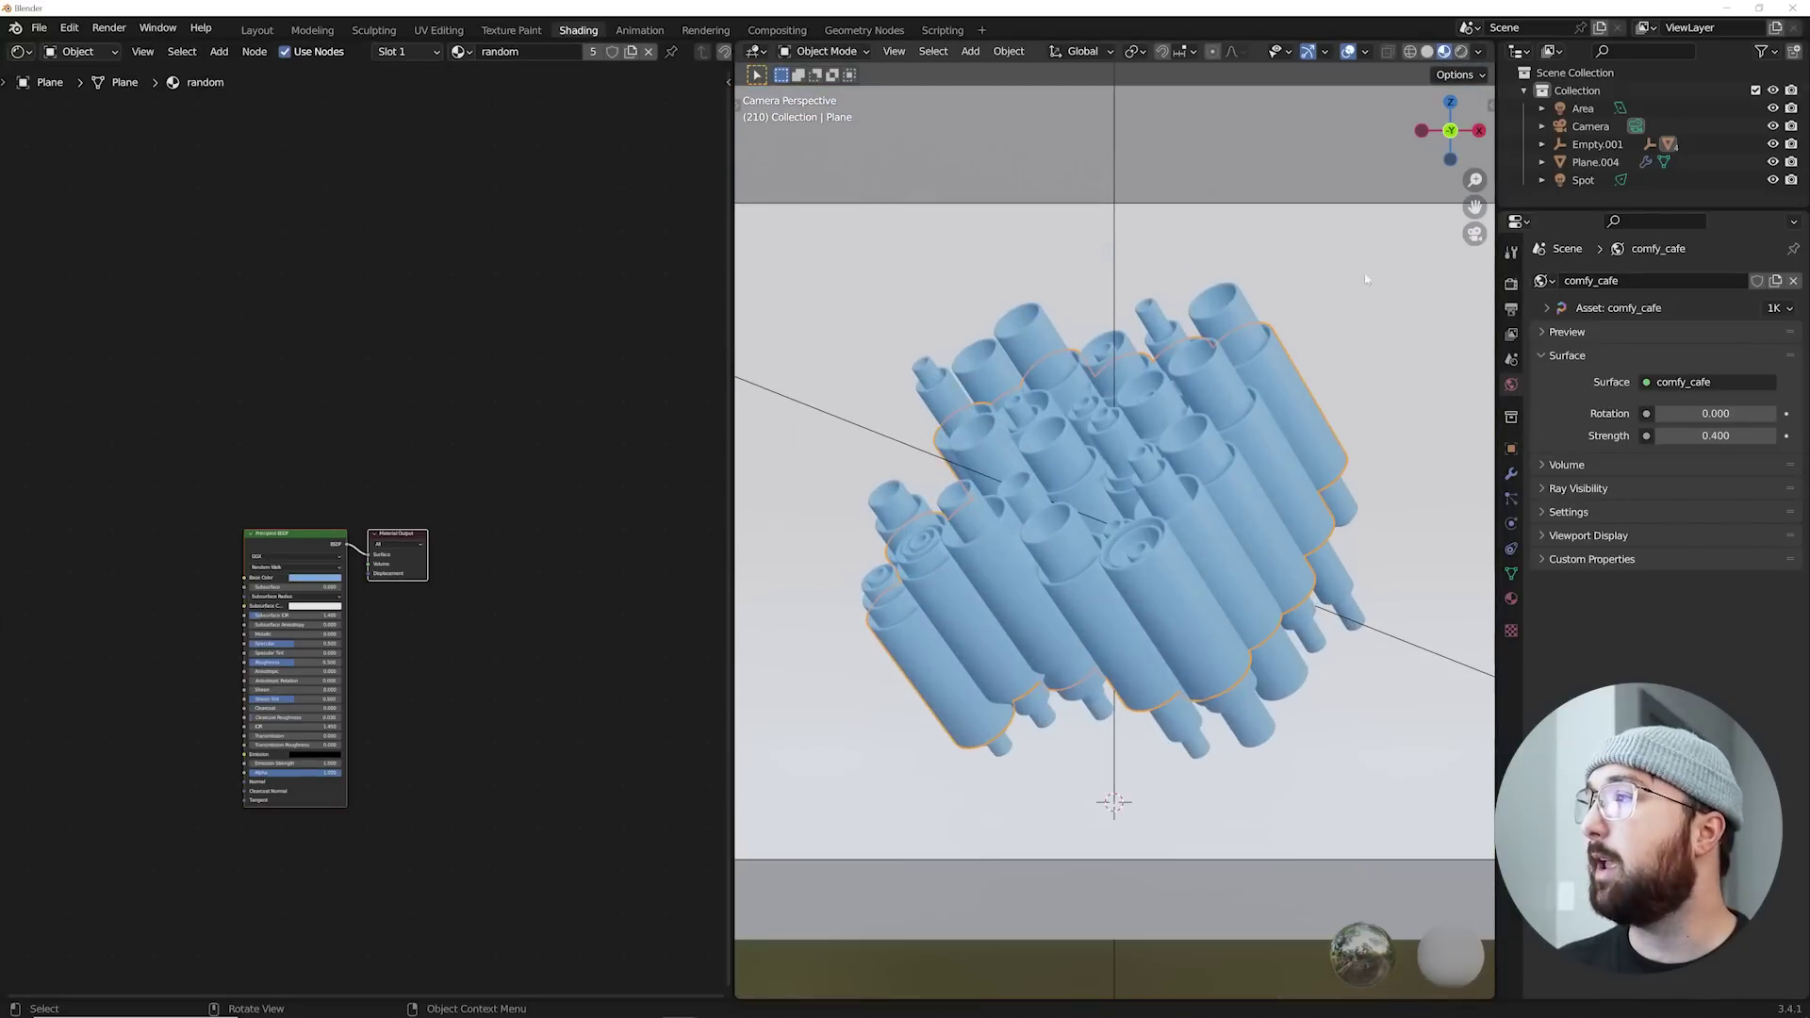
pyautogui.click(1460, 52)
pyautogui.click(1345, 52)
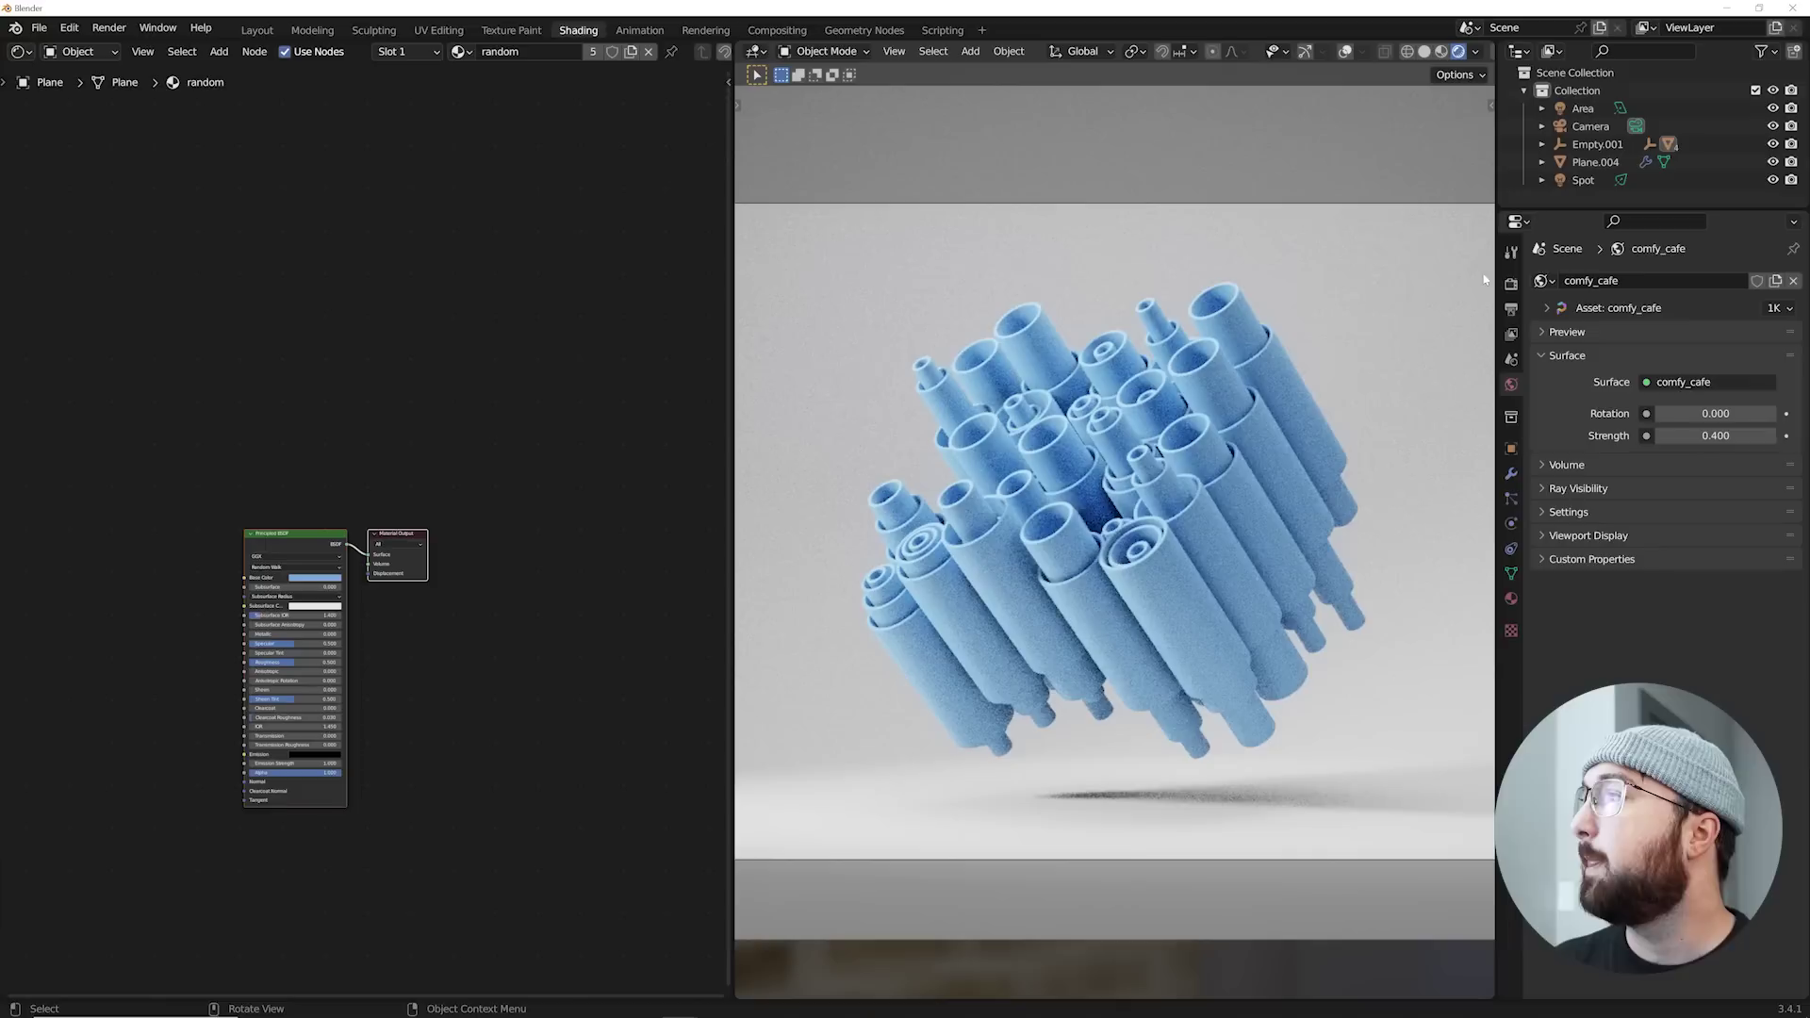
# Step: Examine the ready-made materials in the Basics category of the Realtime Materials add-on
pyautogui.press('n')
pyautogui.click(1386, 148)
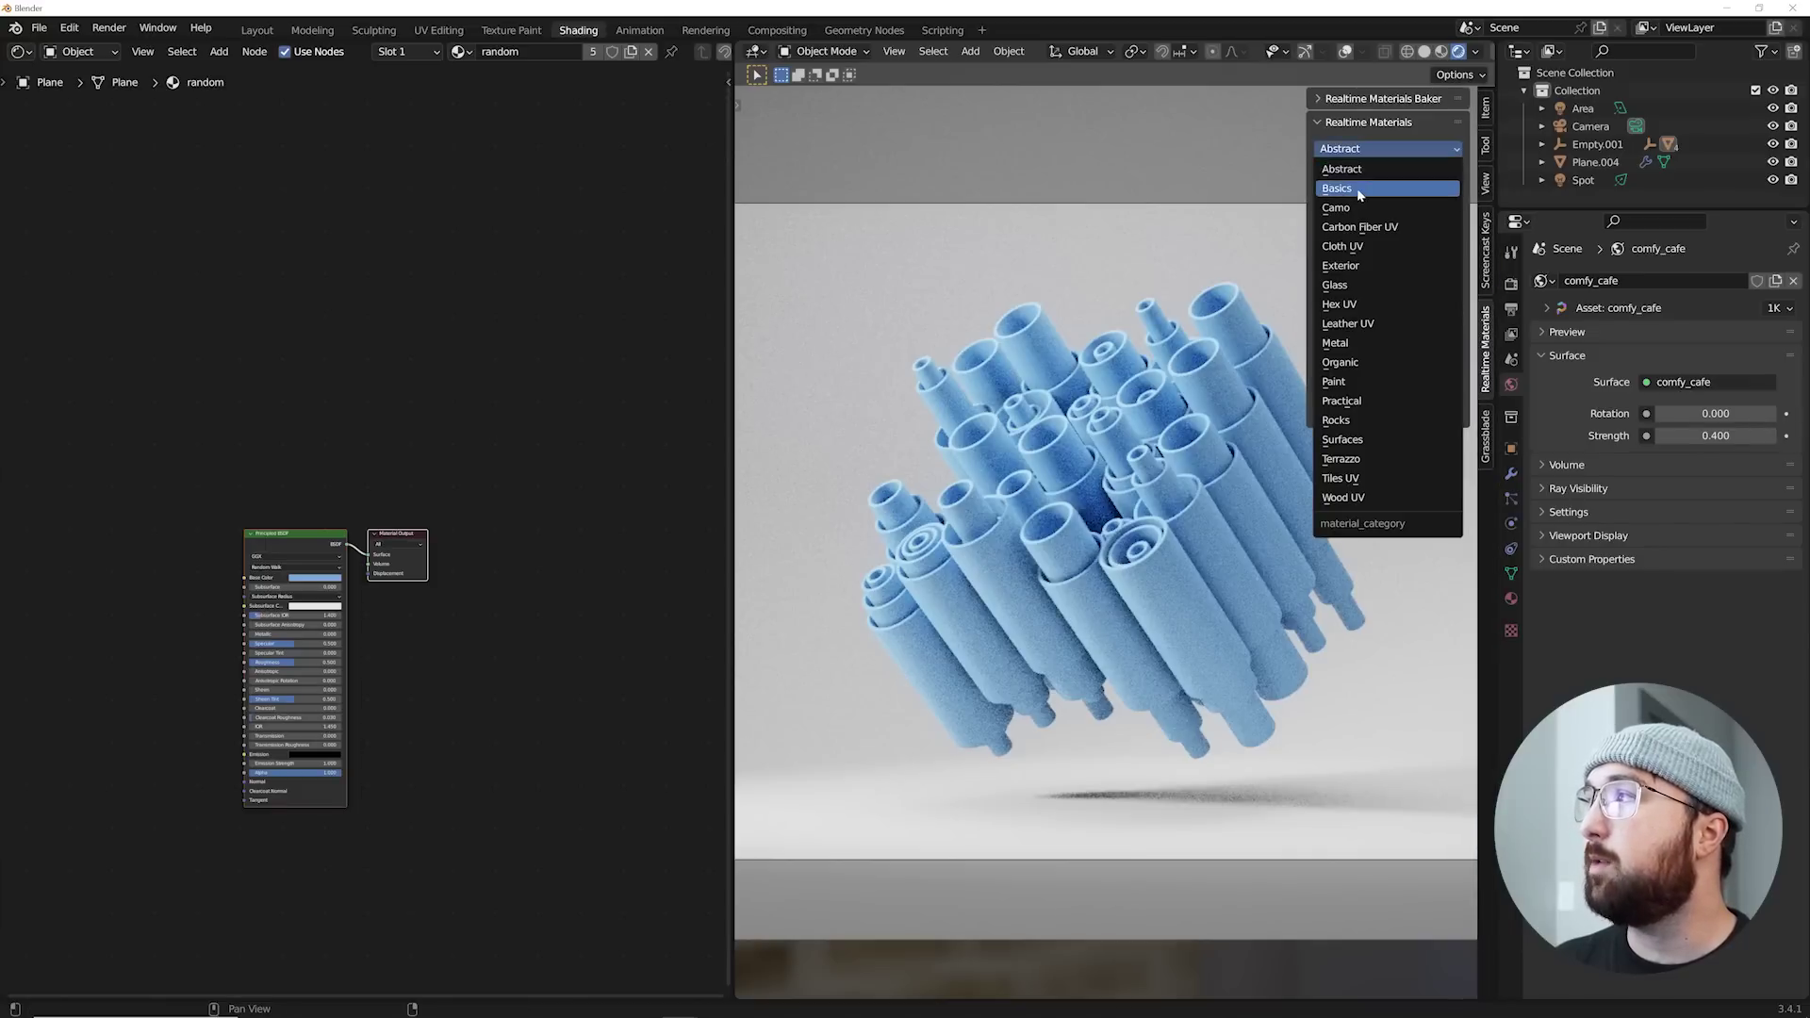
pyautogui.click(1357, 186)
pyautogui.click(1388, 206)
pyautogui.click(1345, 357)
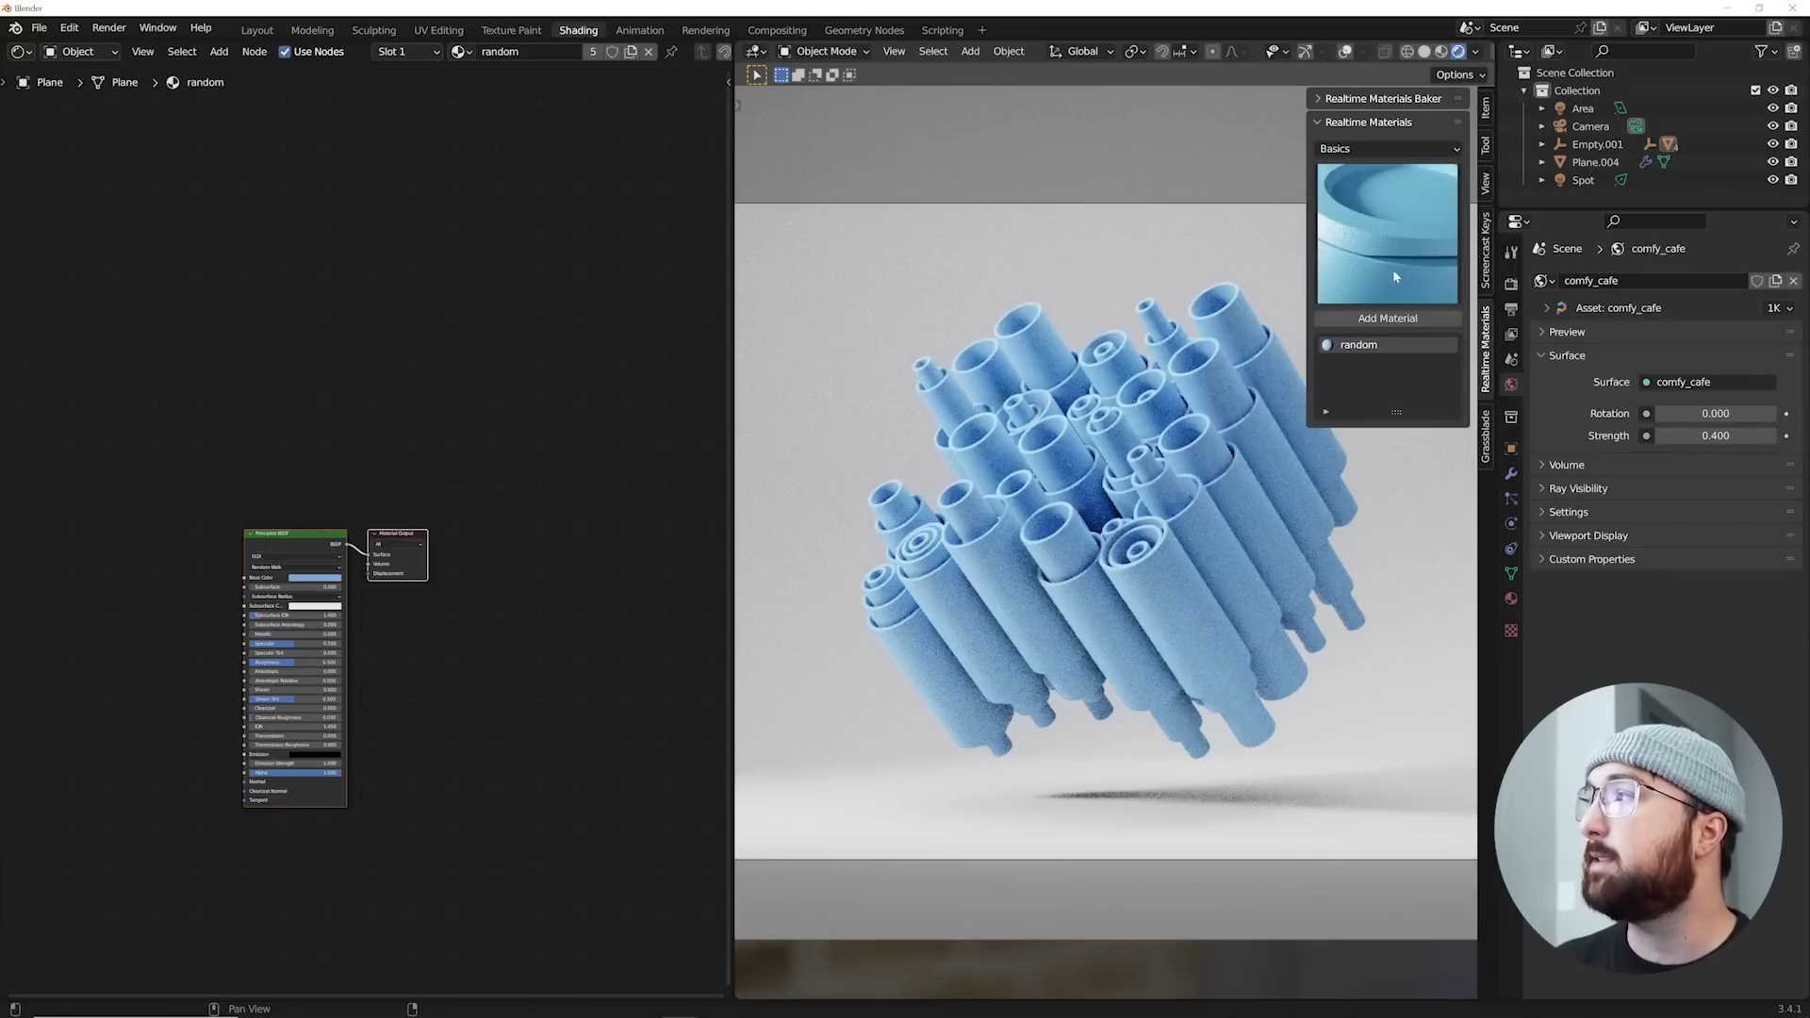
pyautogui.click(1386, 151)
pyautogui.click(1345, 192)
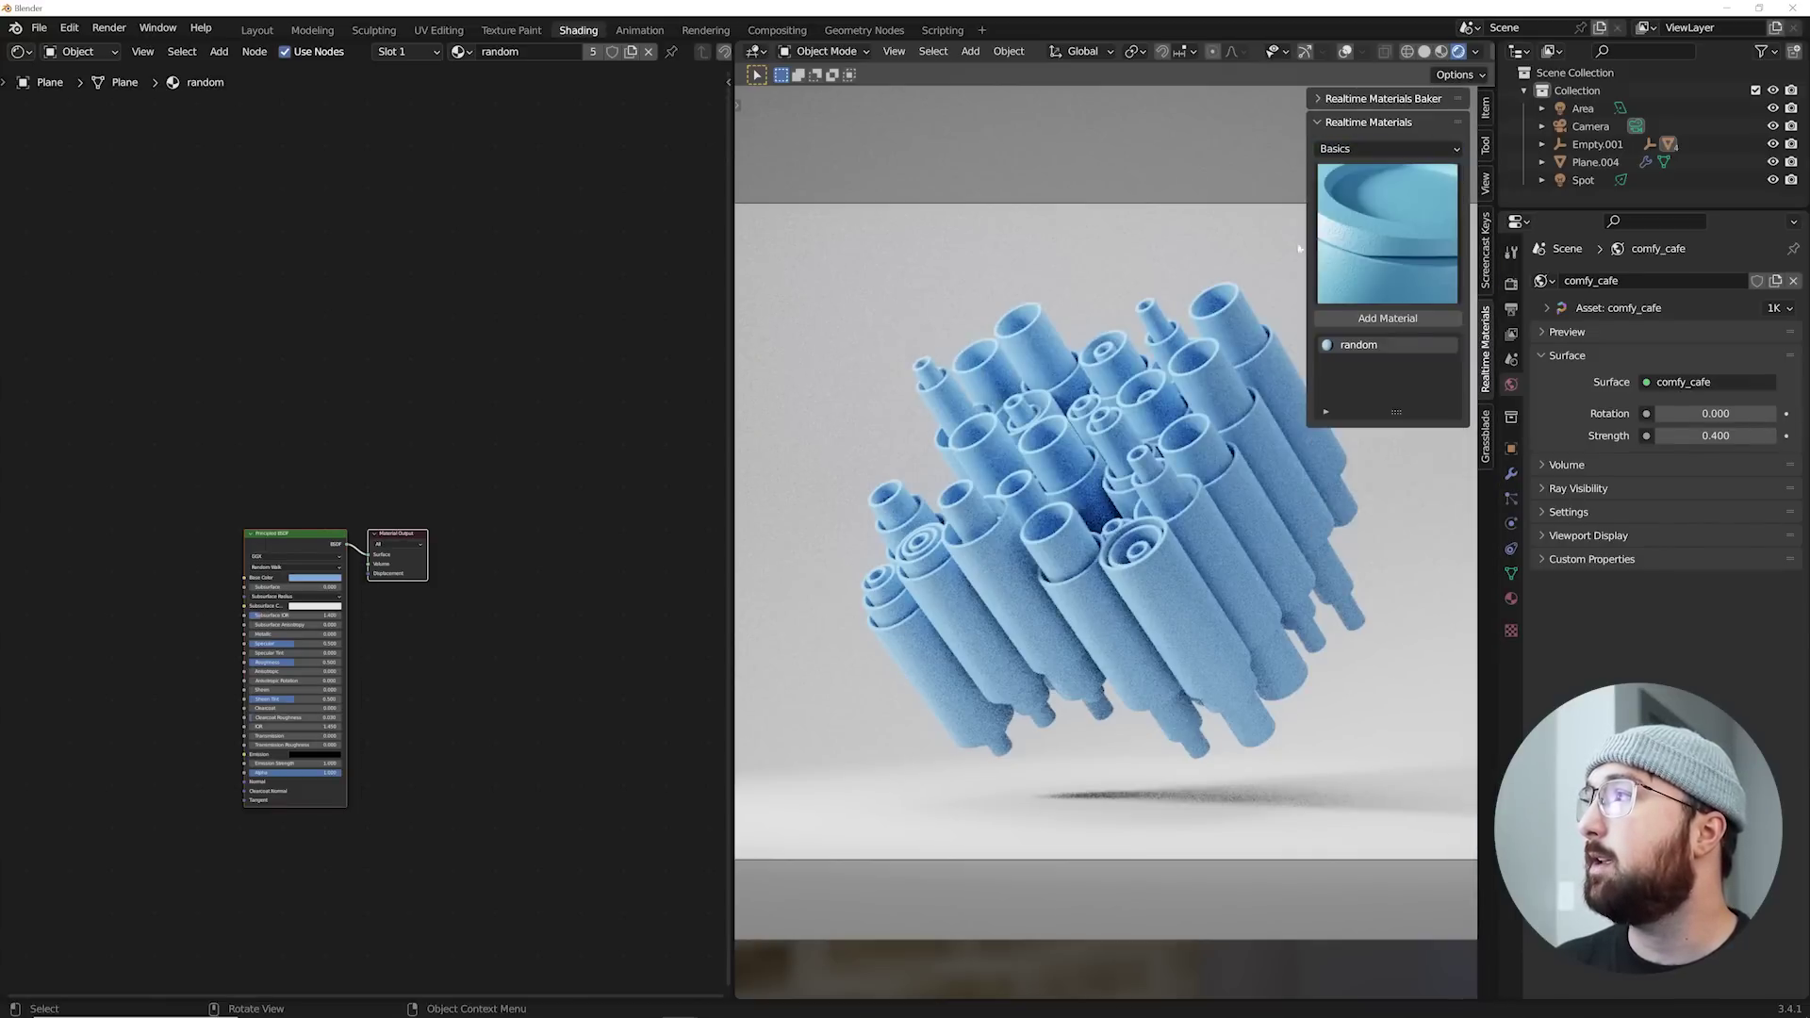
pyautogui.click(1405, 264)
pyautogui.click(1437, 364)
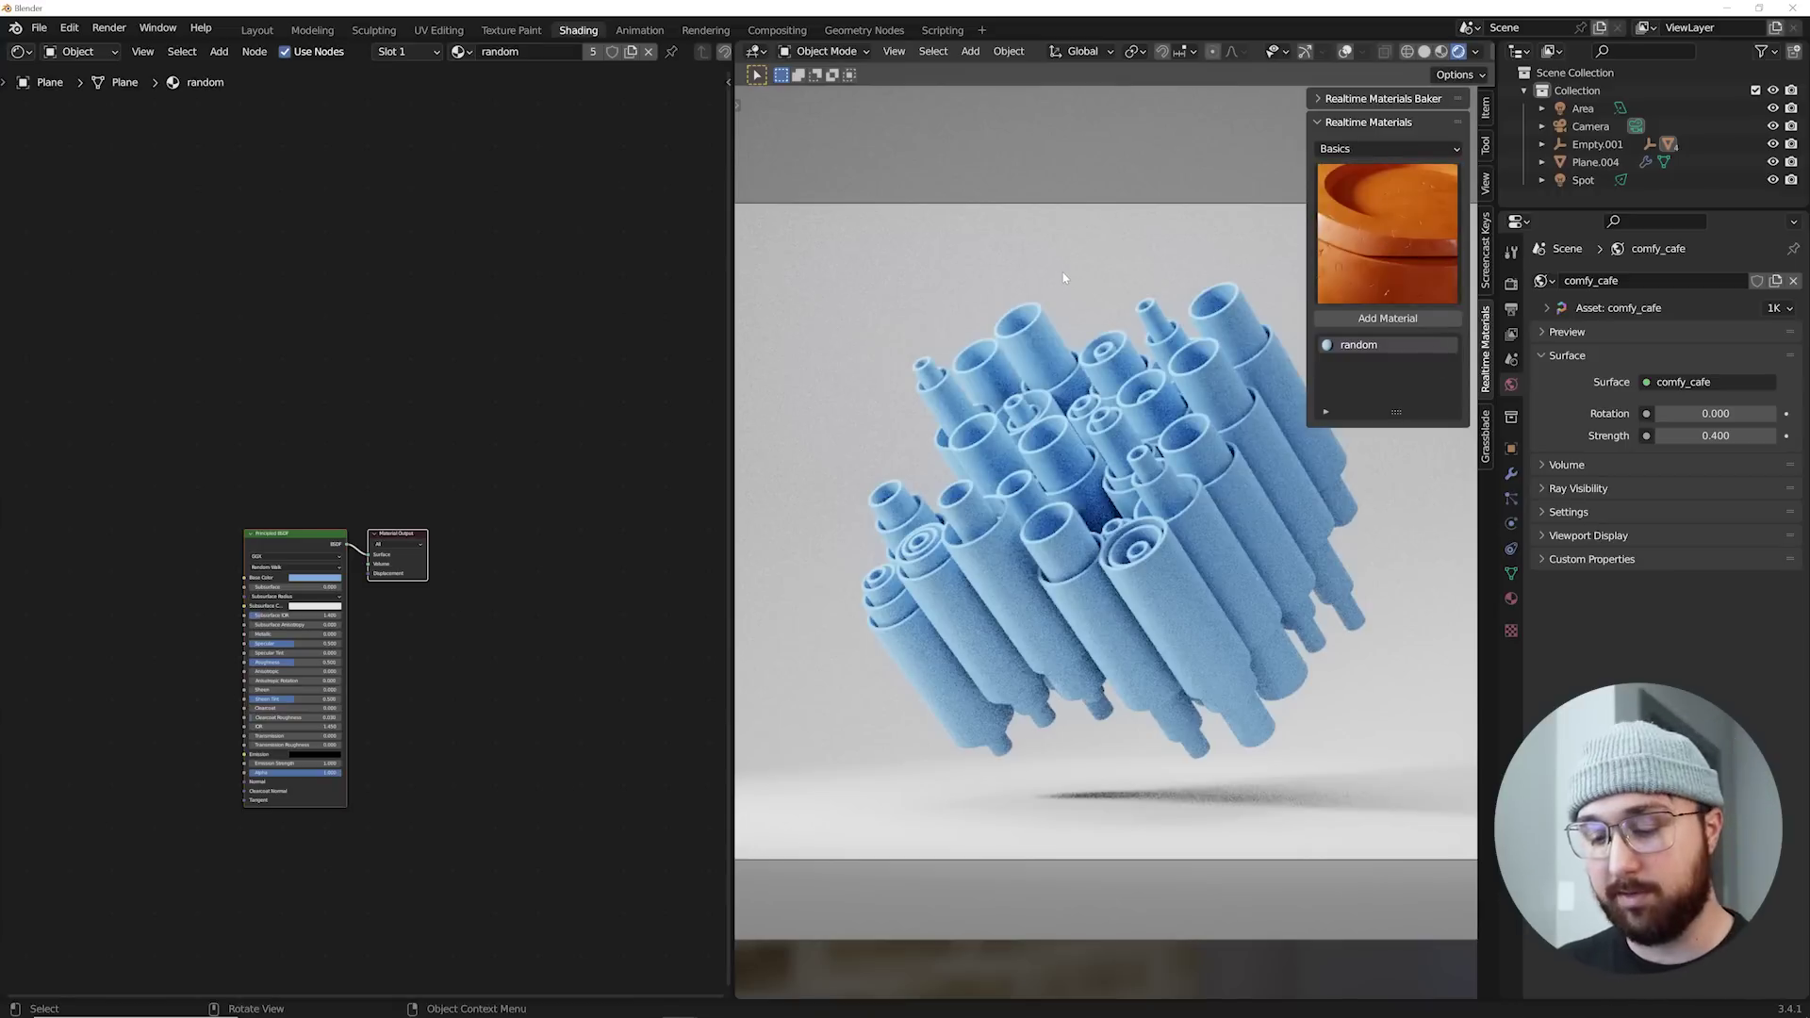
pyautogui.press('n')
# Step: Add a ColorRamp node beside the Principled BSDF in the random material
pyautogui.scroll(4, 415, 481)
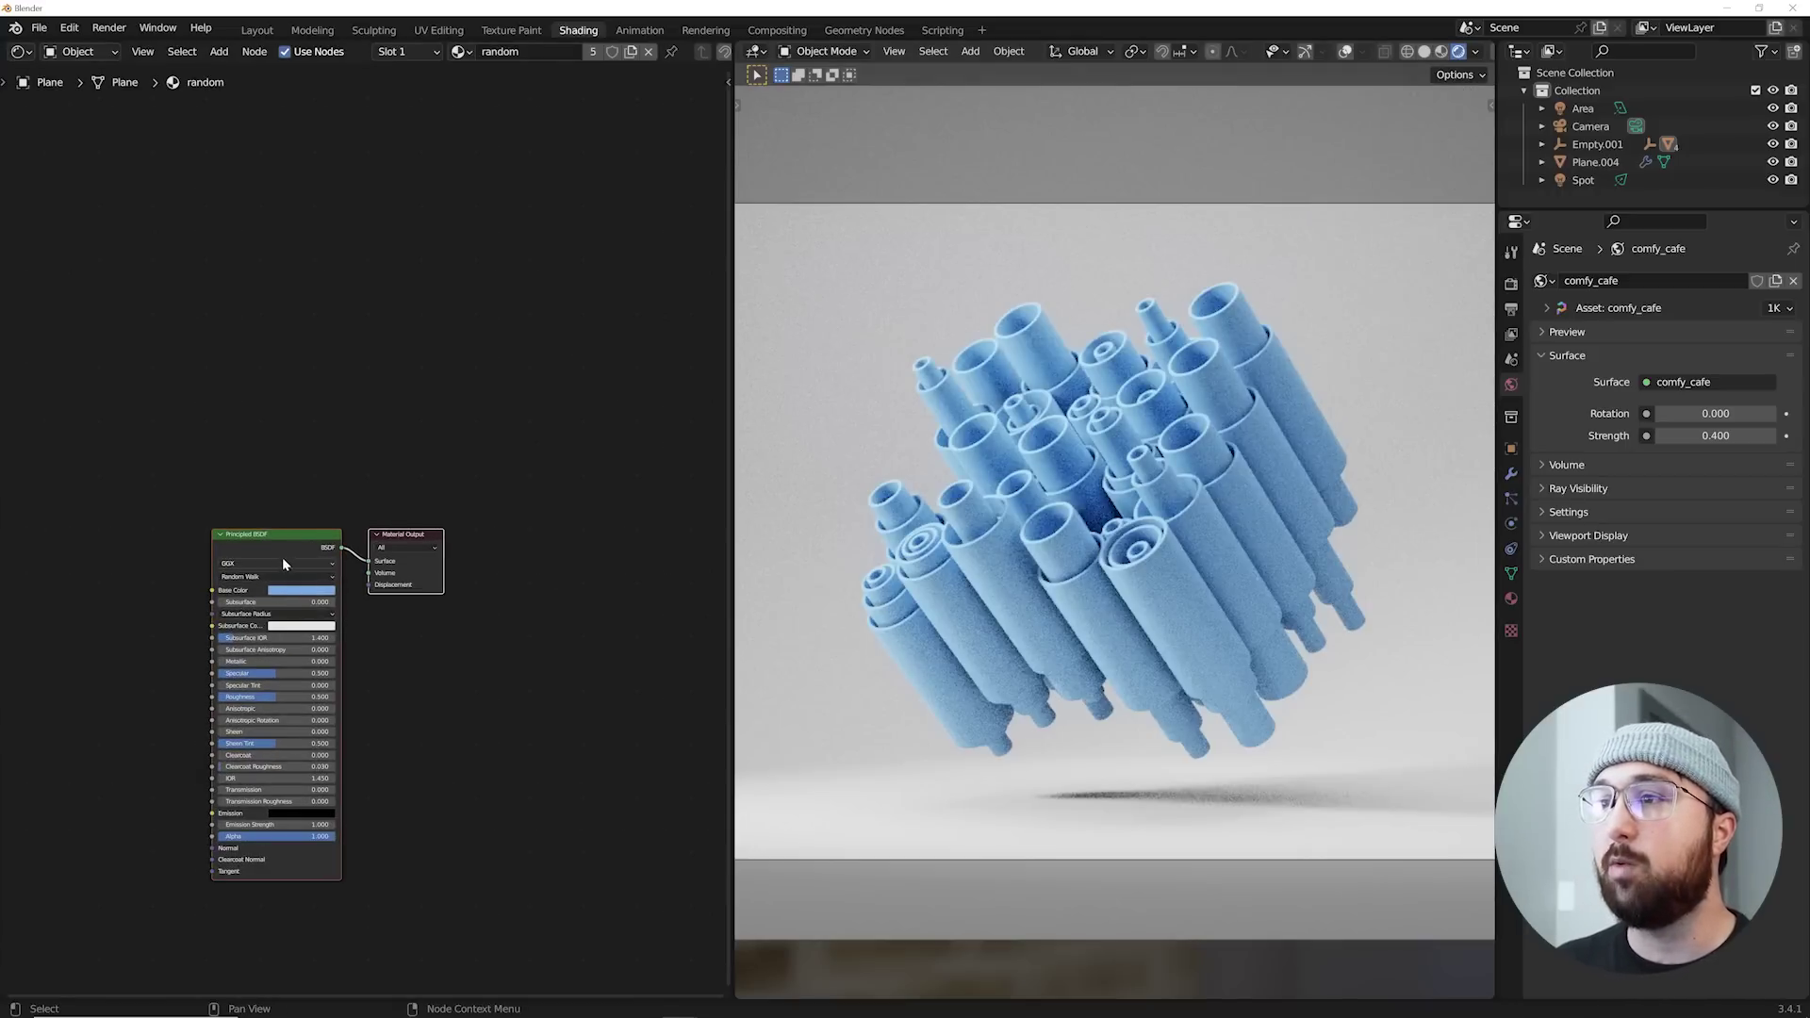
pyautogui.scroll(2, 435, 487)
pyautogui.hotkey('shift', 'a')
pyautogui.write('co')
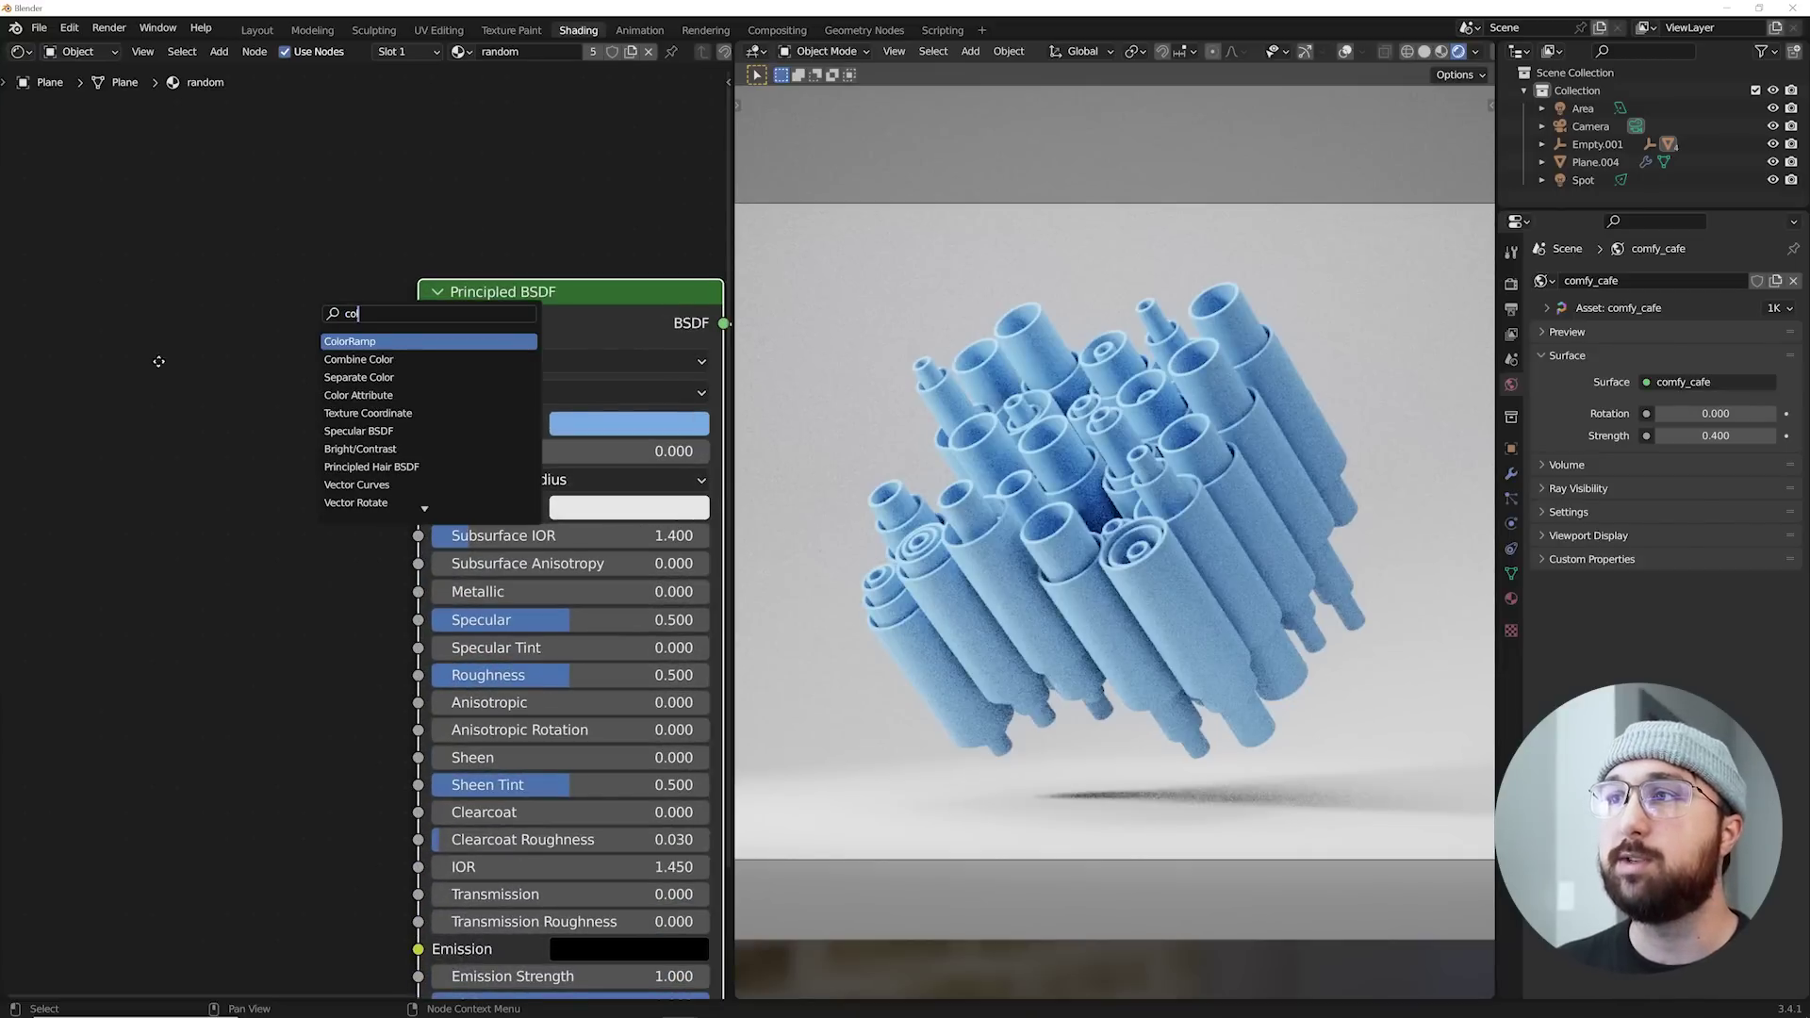
pyautogui.press('Return')
pyautogui.click(127, 415)
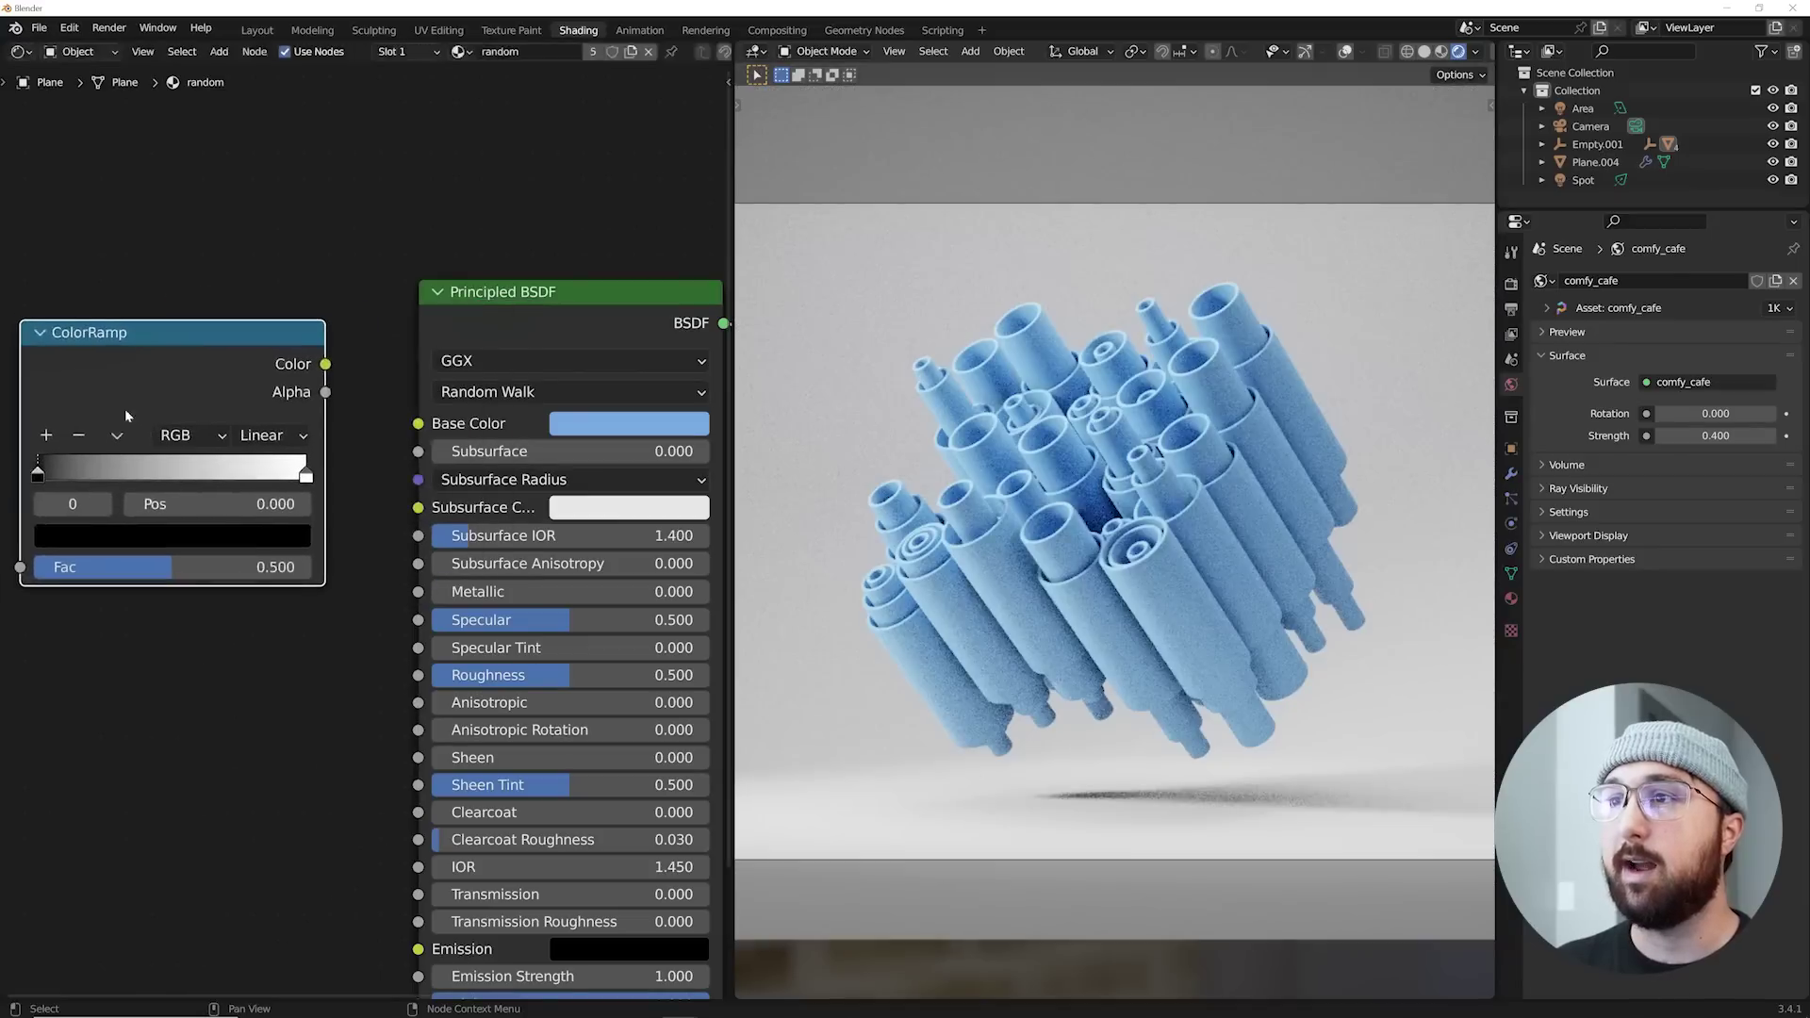
# Step: Add a third stop to the ColorRamp, use Constant interpolation, and move the last stop to about 0.656 and the first to 0.280
pyautogui.click(44, 435)
pyautogui.click(274, 435)
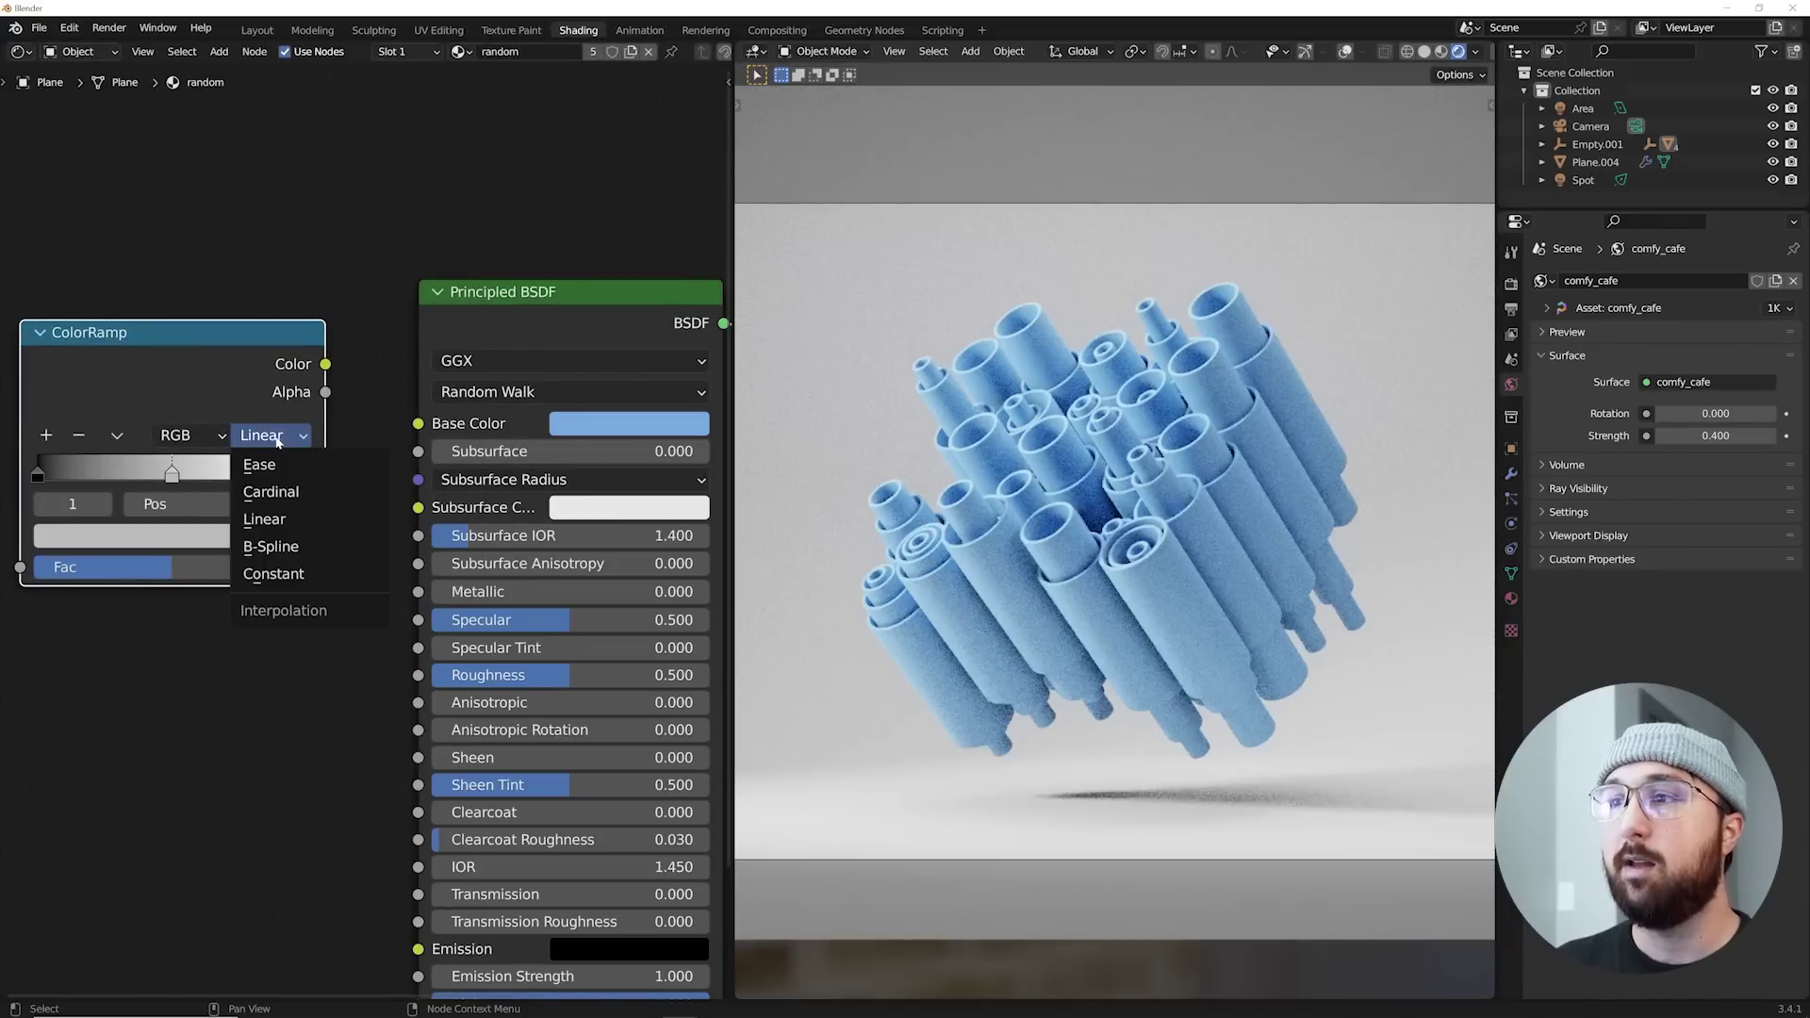
pyautogui.click(273, 573)
pyautogui.moveTo(304, 474); pyautogui.dragTo(214, 475)
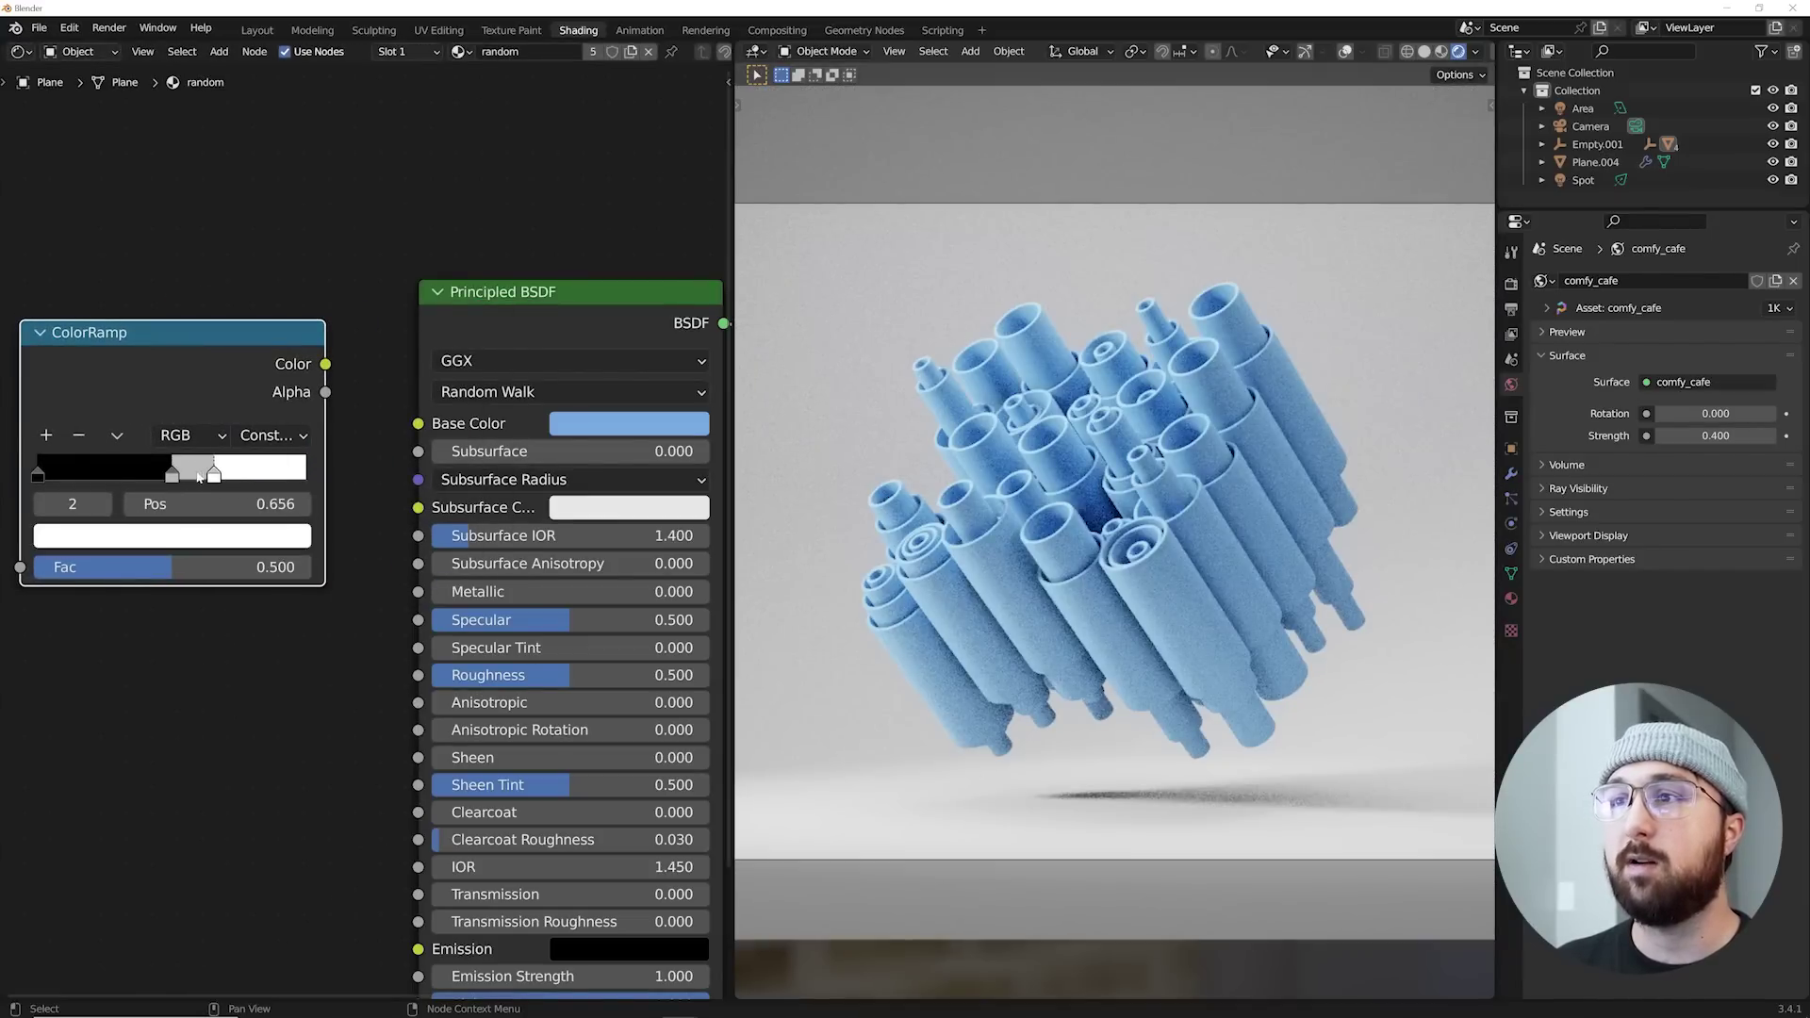
pyautogui.moveTo(39, 476); pyautogui.dragTo(119, 480)
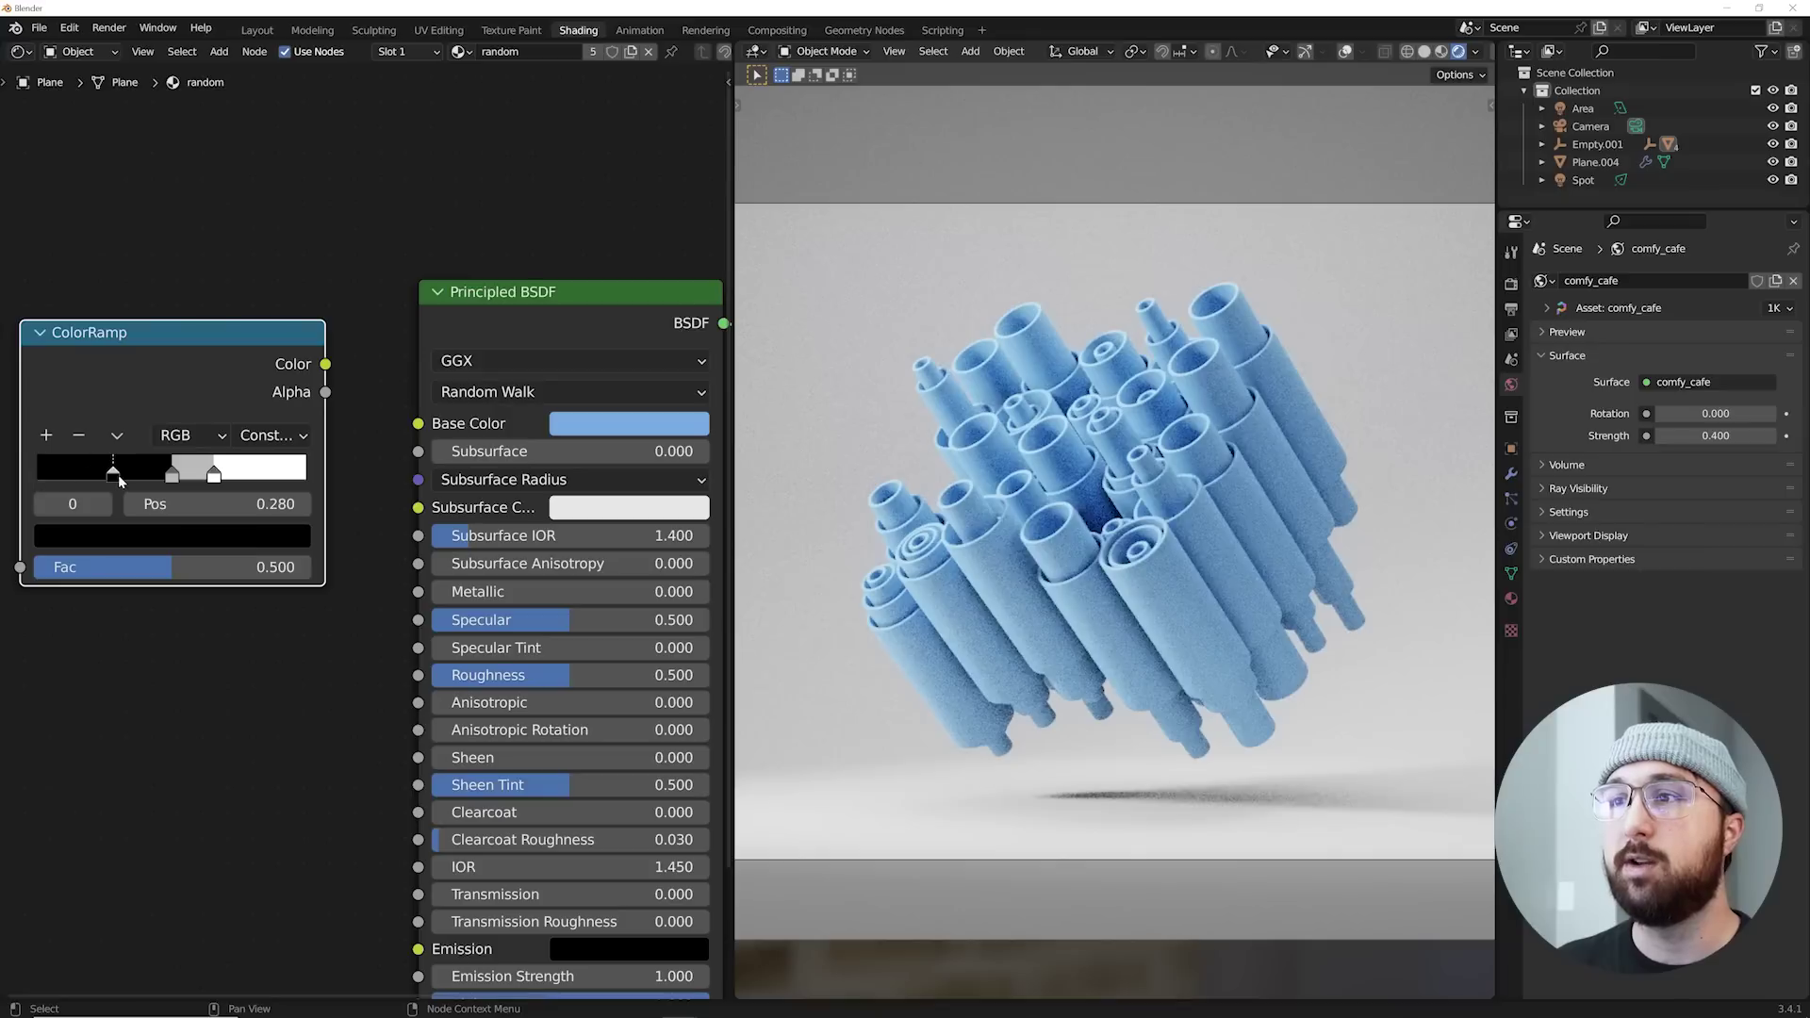
# Step: Color the ColorRamp's last stop bright blue (hue 0.631, saturation 0.982) and its middle stop lighter blue (hue 0.596, saturation 0.866, value 0.779)
pyautogui.click(216, 477)
pyautogui.click(208, 537)
pyautogui.click(182, 203)
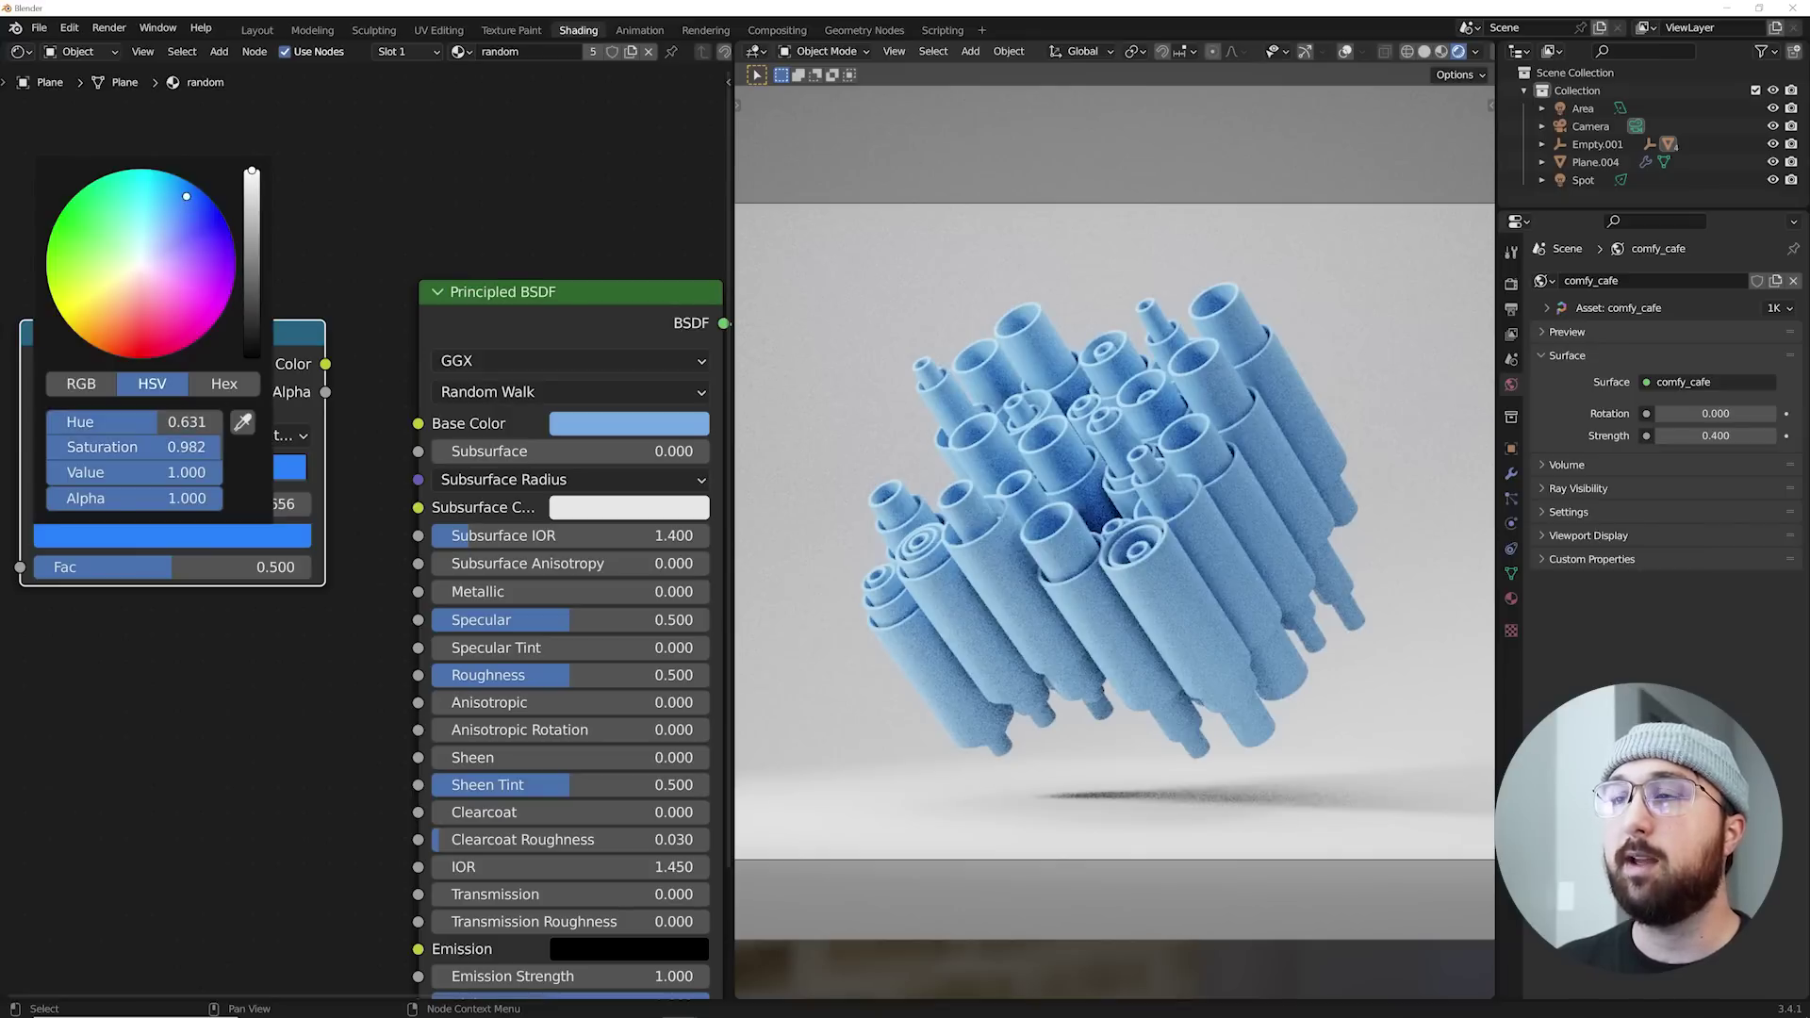
pyautogui.click(171, 473)
pyautogui.click(190, 547)
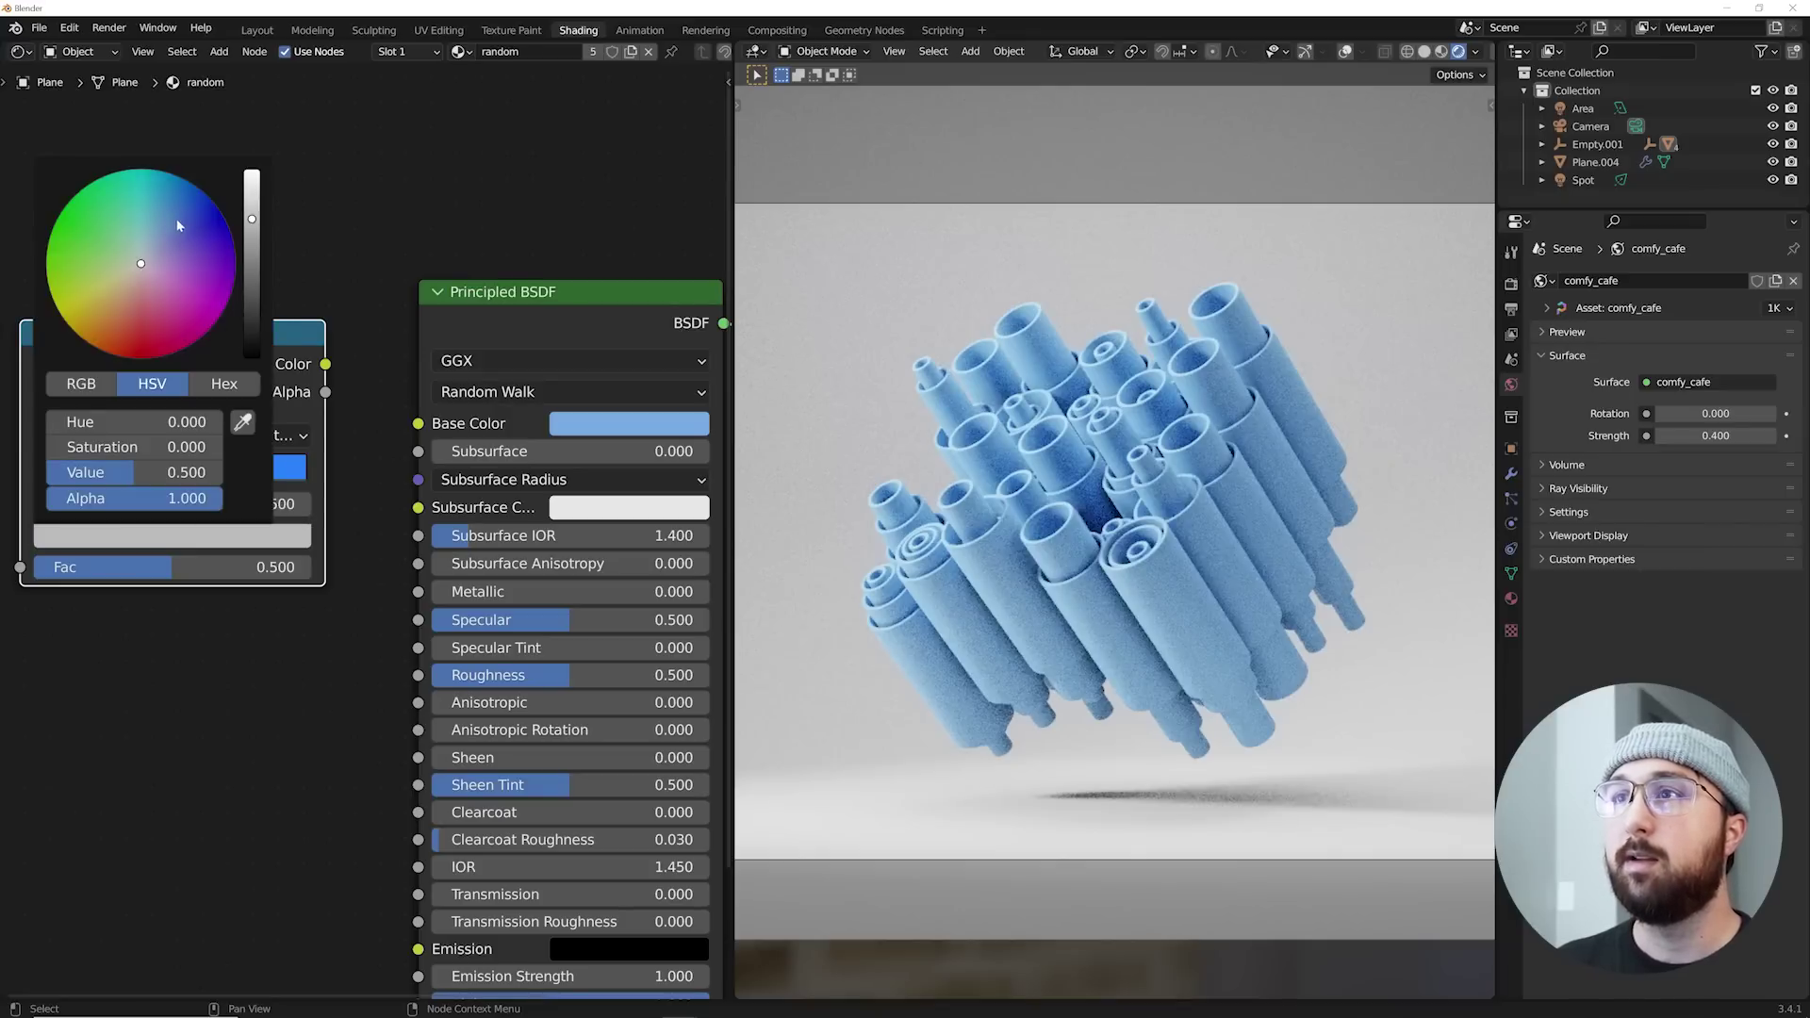
pyautogui.click(167, 208)
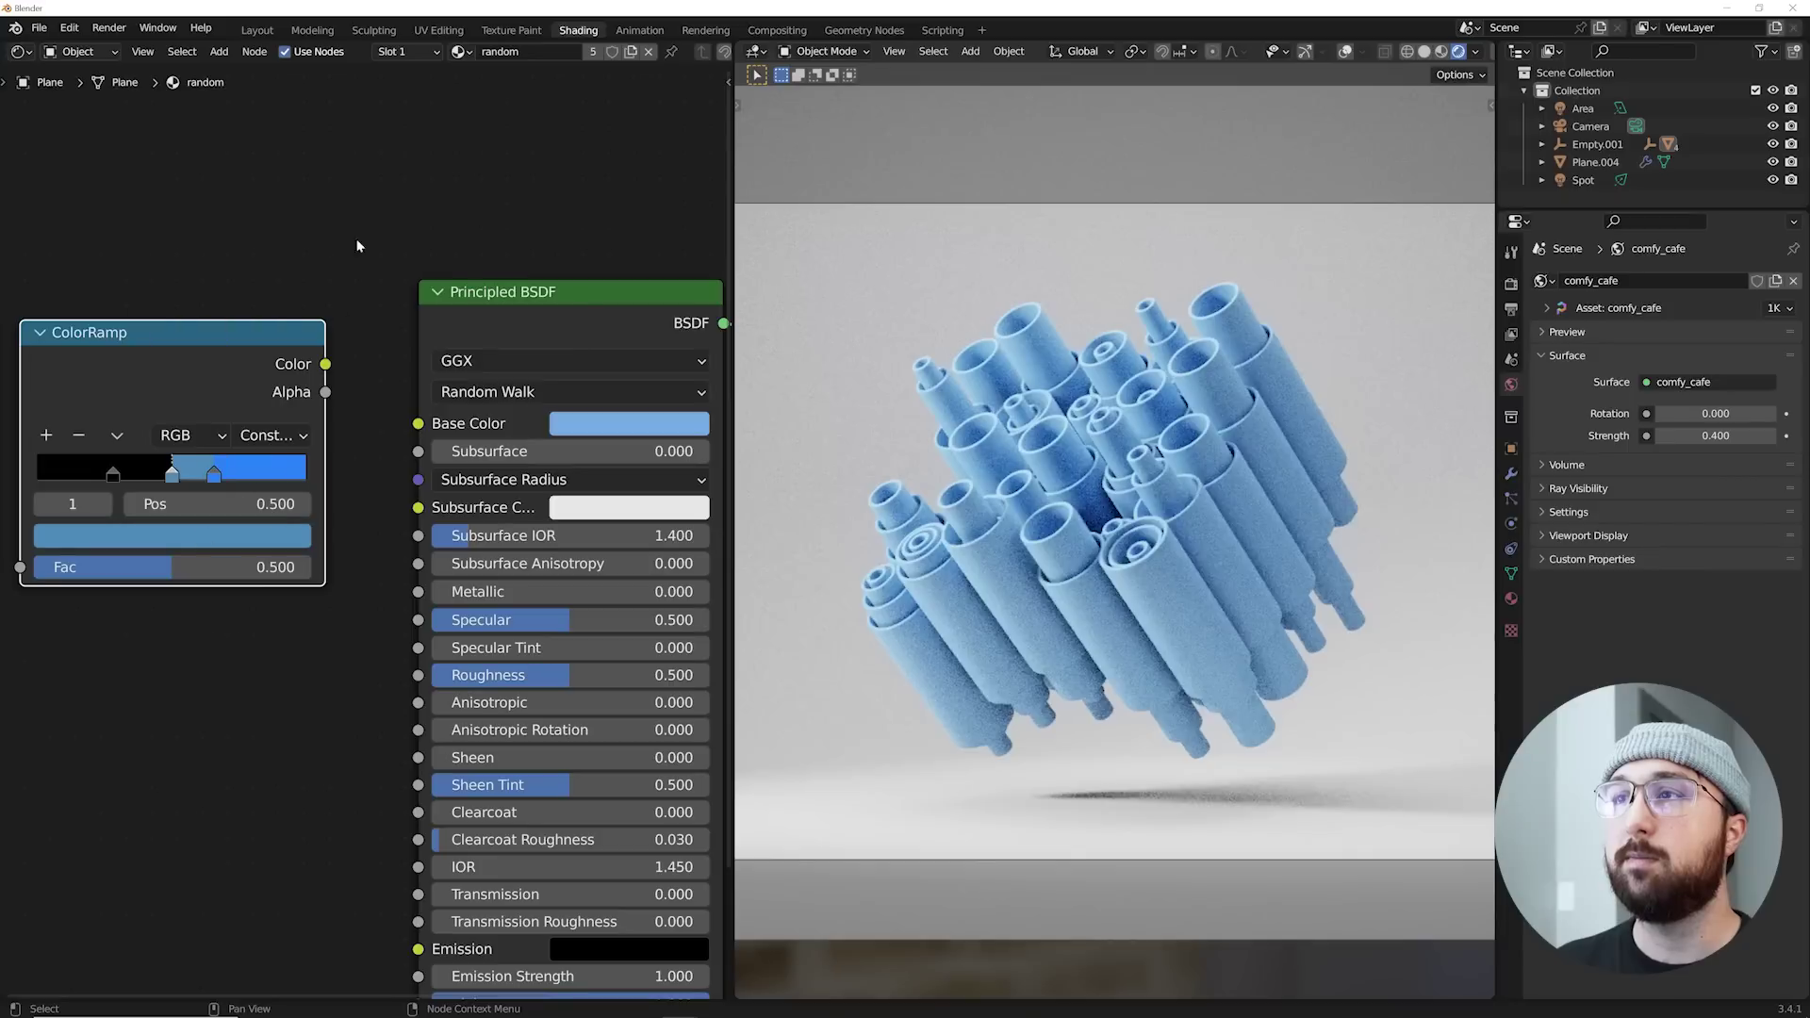
pyautogui.click(153, 535)
pyautogui.click(252, 195)
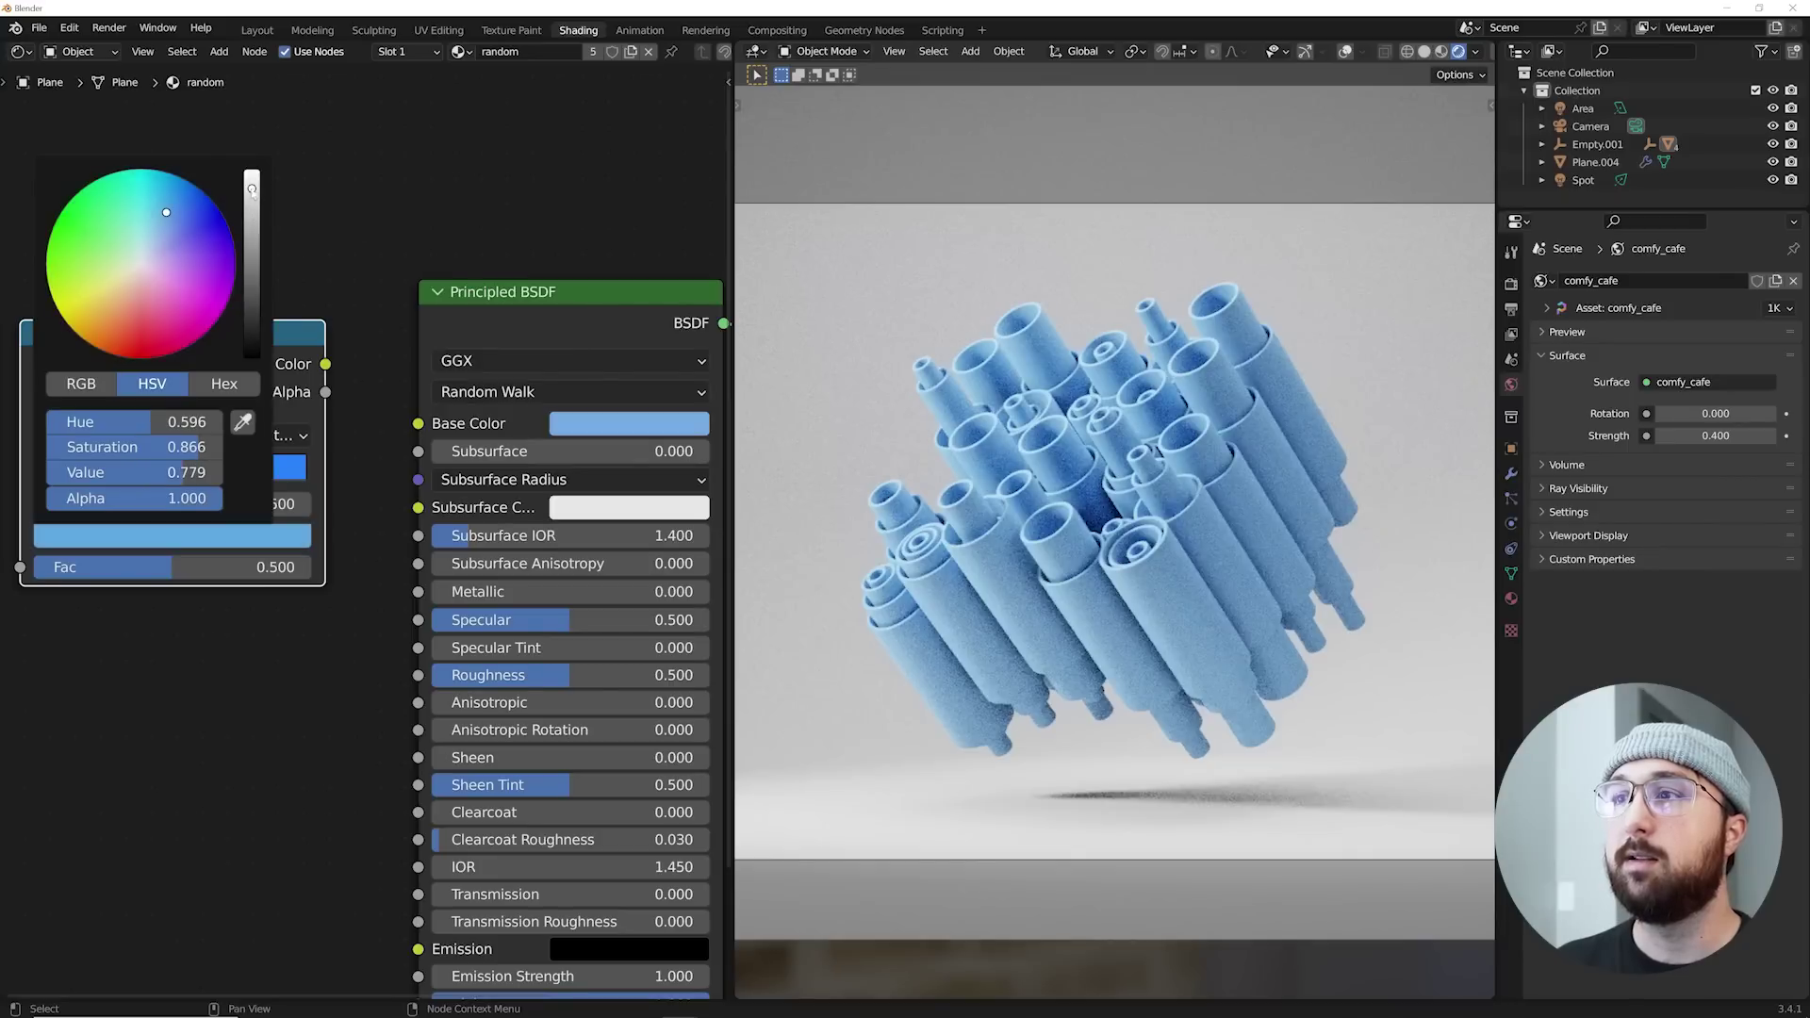
# Step: Color the ColorRamp's first stop light grey and connect the ColorRamp's Color output to the Principled BSDF's Base Color
pyautogui.click(112, 475)
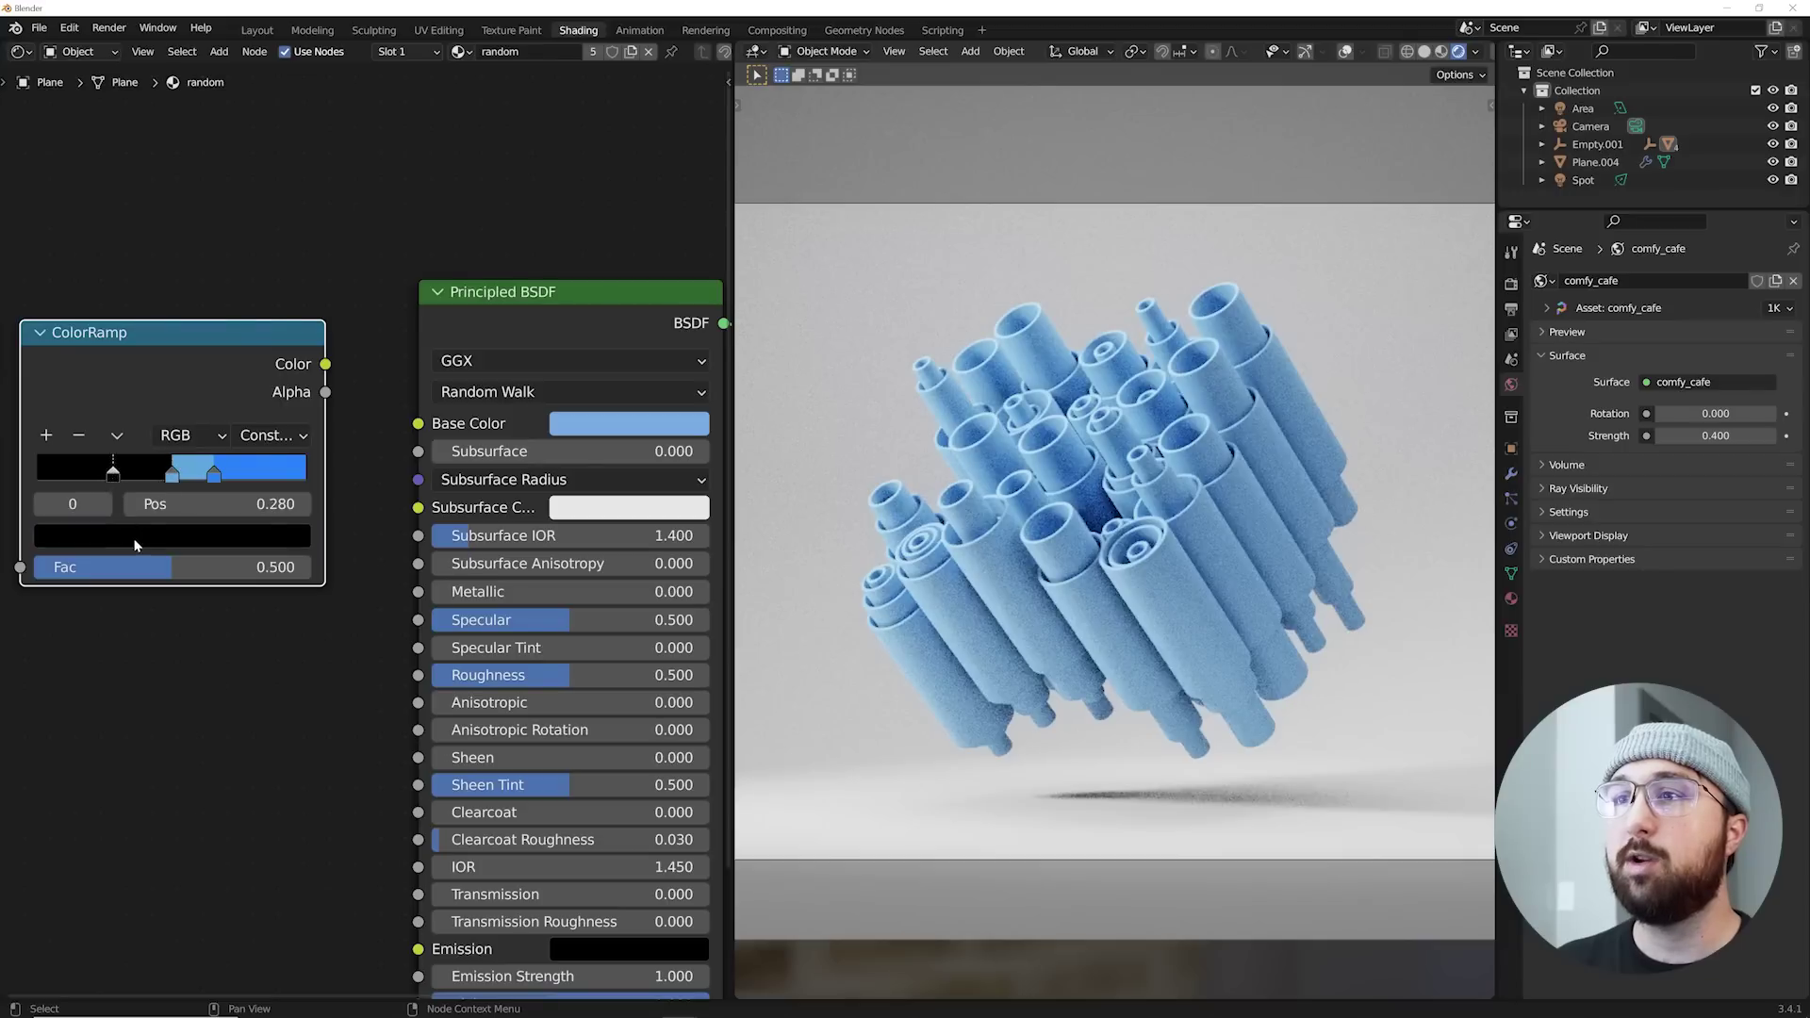
pyautogui.click(138, 540)
pyautogui.moveTo(250, 241)
pyautogui.mouseDown()
pyautogui.moveTo(252, 268)
pyautogui.moveTo(251, 238)
pyautogui.mouseUp()
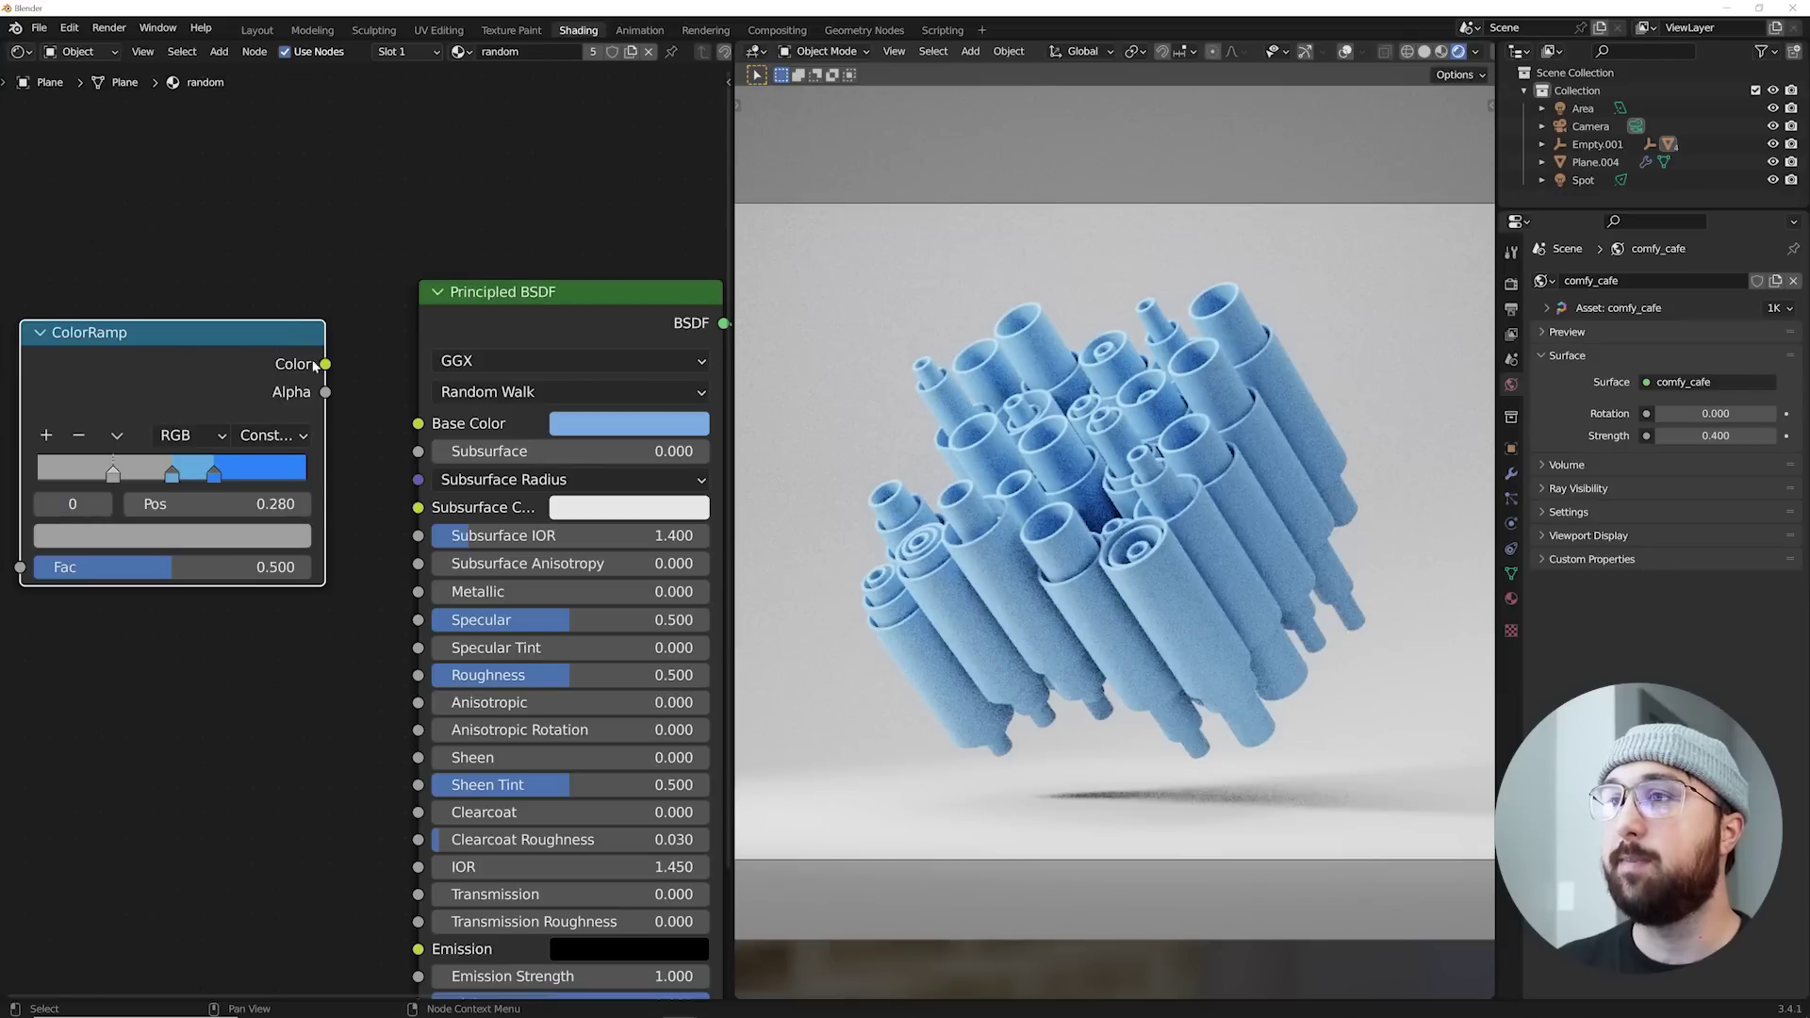
pyautogui.moveTo(324, 364); pyautogui.dragTo(417, 423)
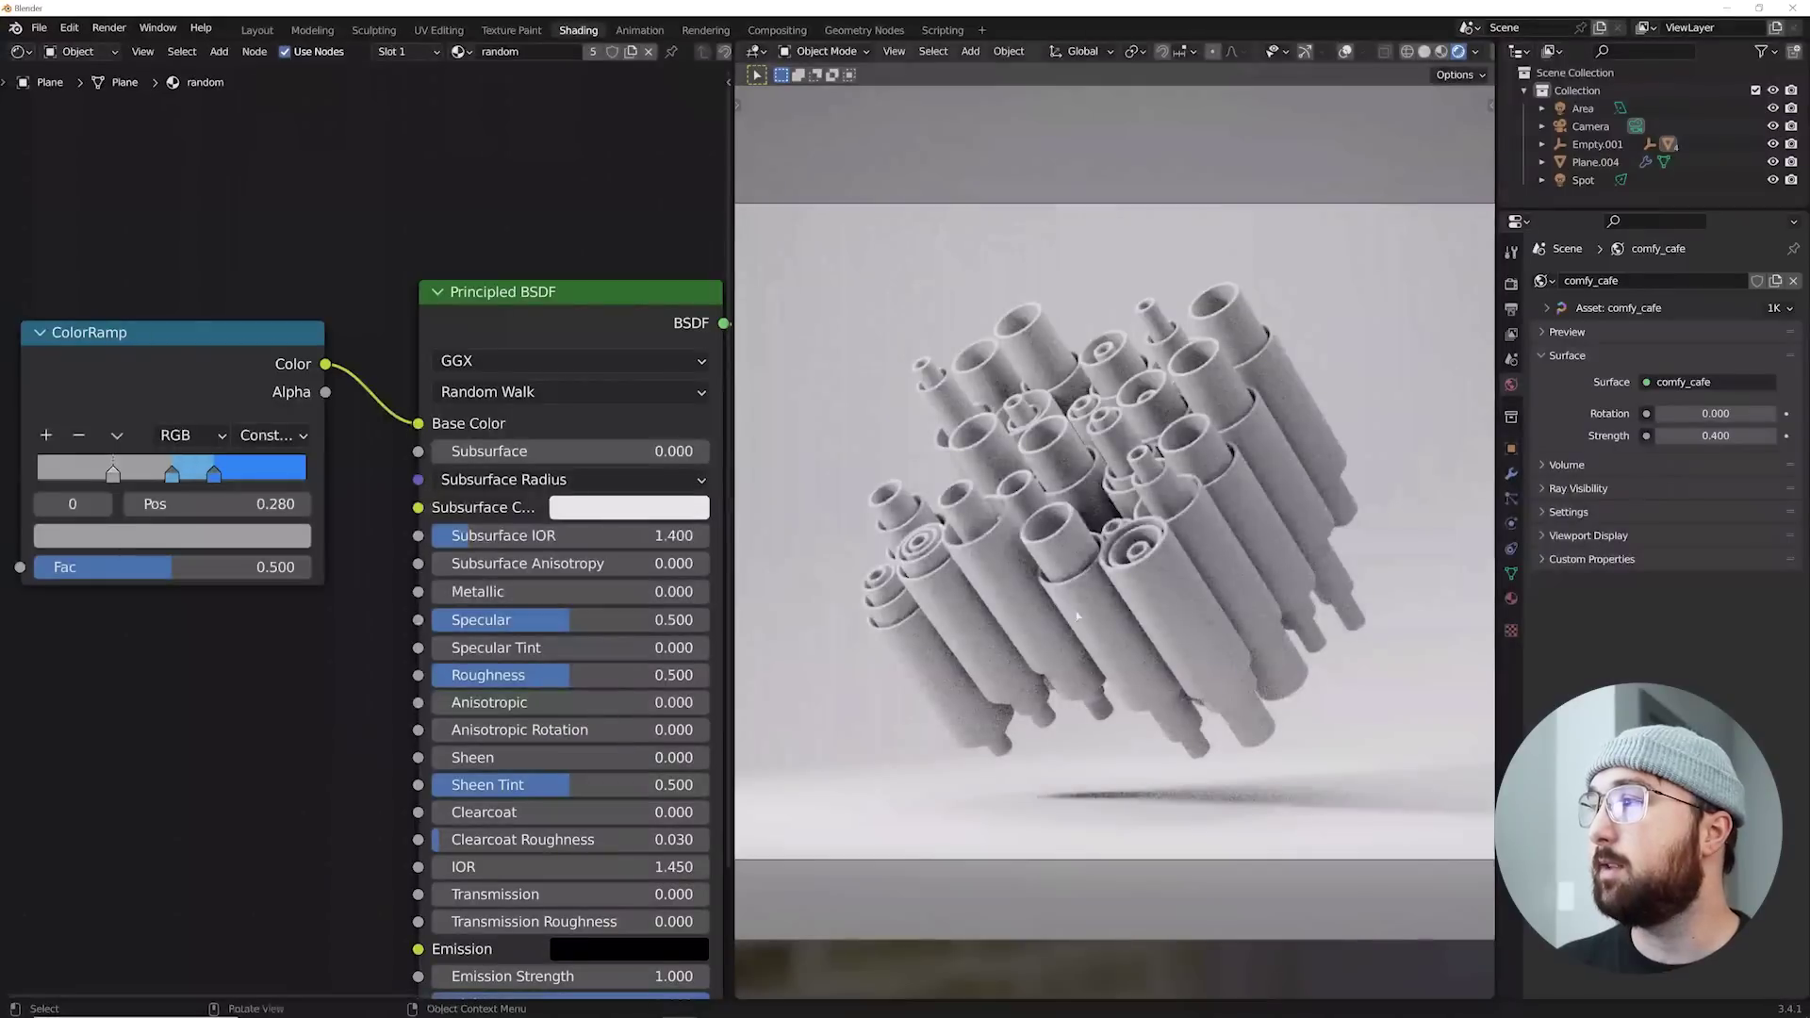
# Step: Add a Noise Texture node before the ColorRamp and connect its Fac output to the ColorRamp's Fac input
pyautogui.moveTo(75, 430); pyautogui.dragTo(428, 414, button='middle')
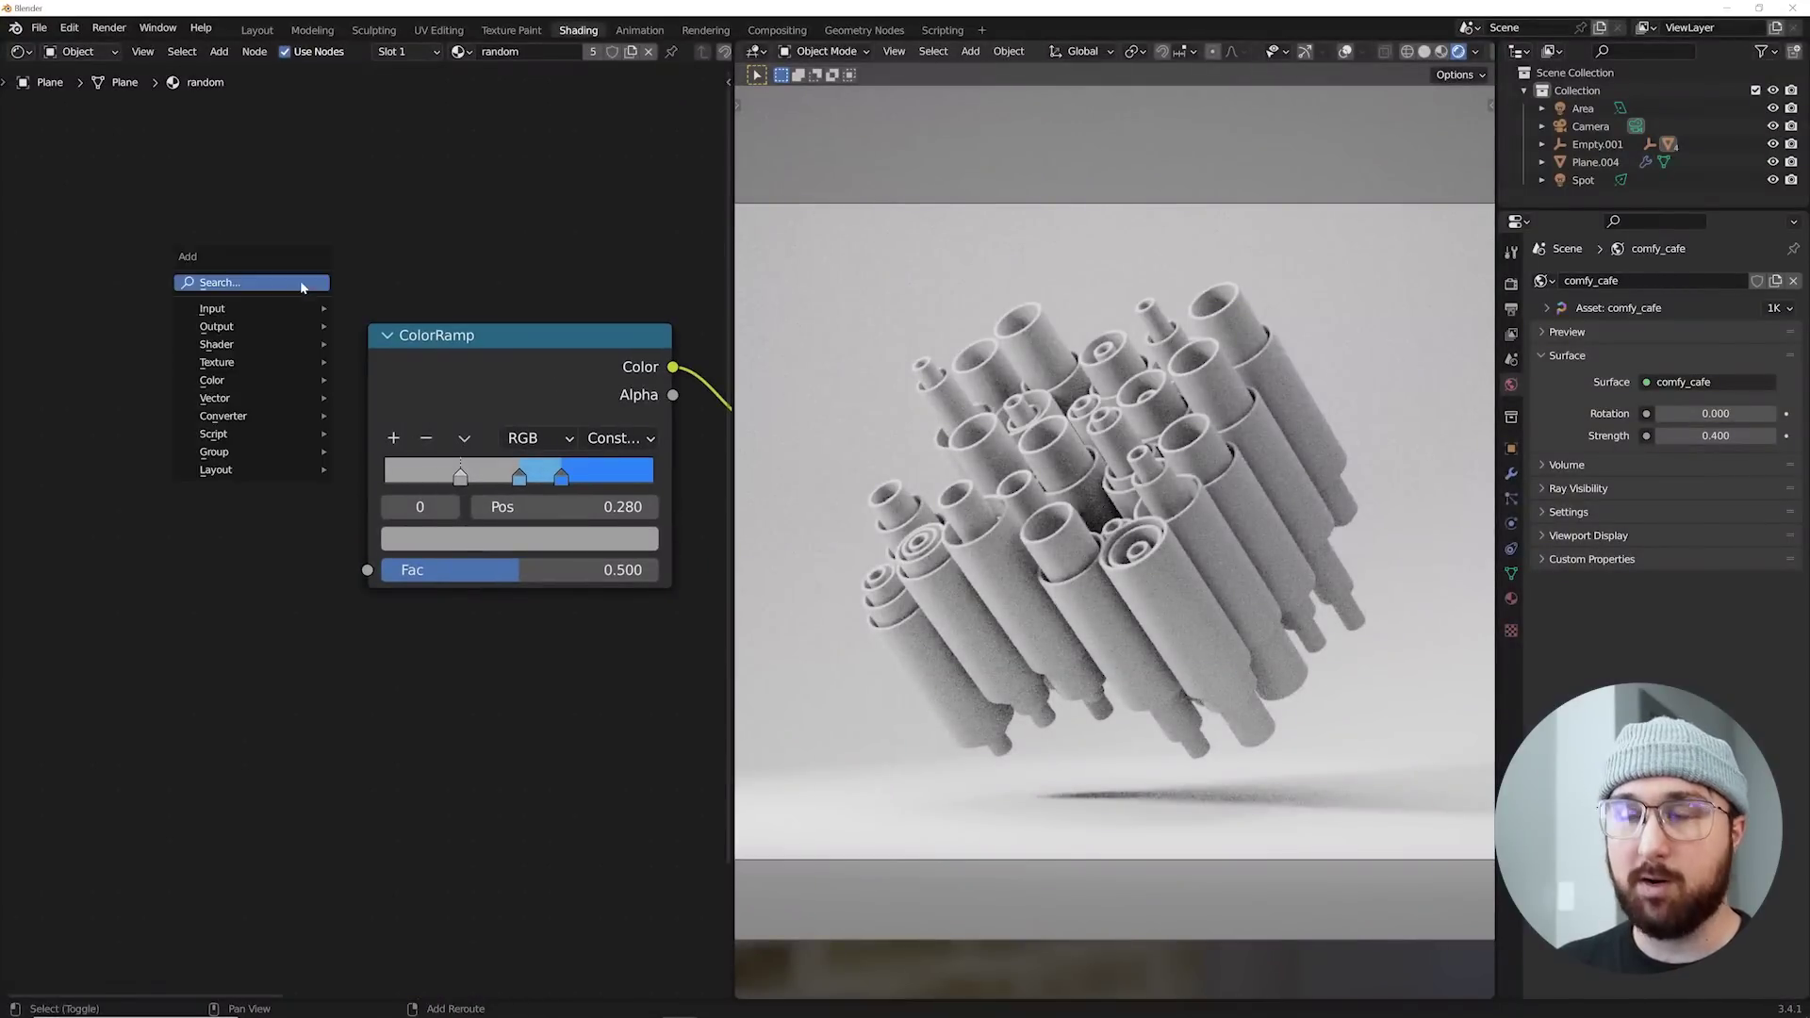
pyautogui.hotkey('shift', 'a')
pyautogui.write('no')
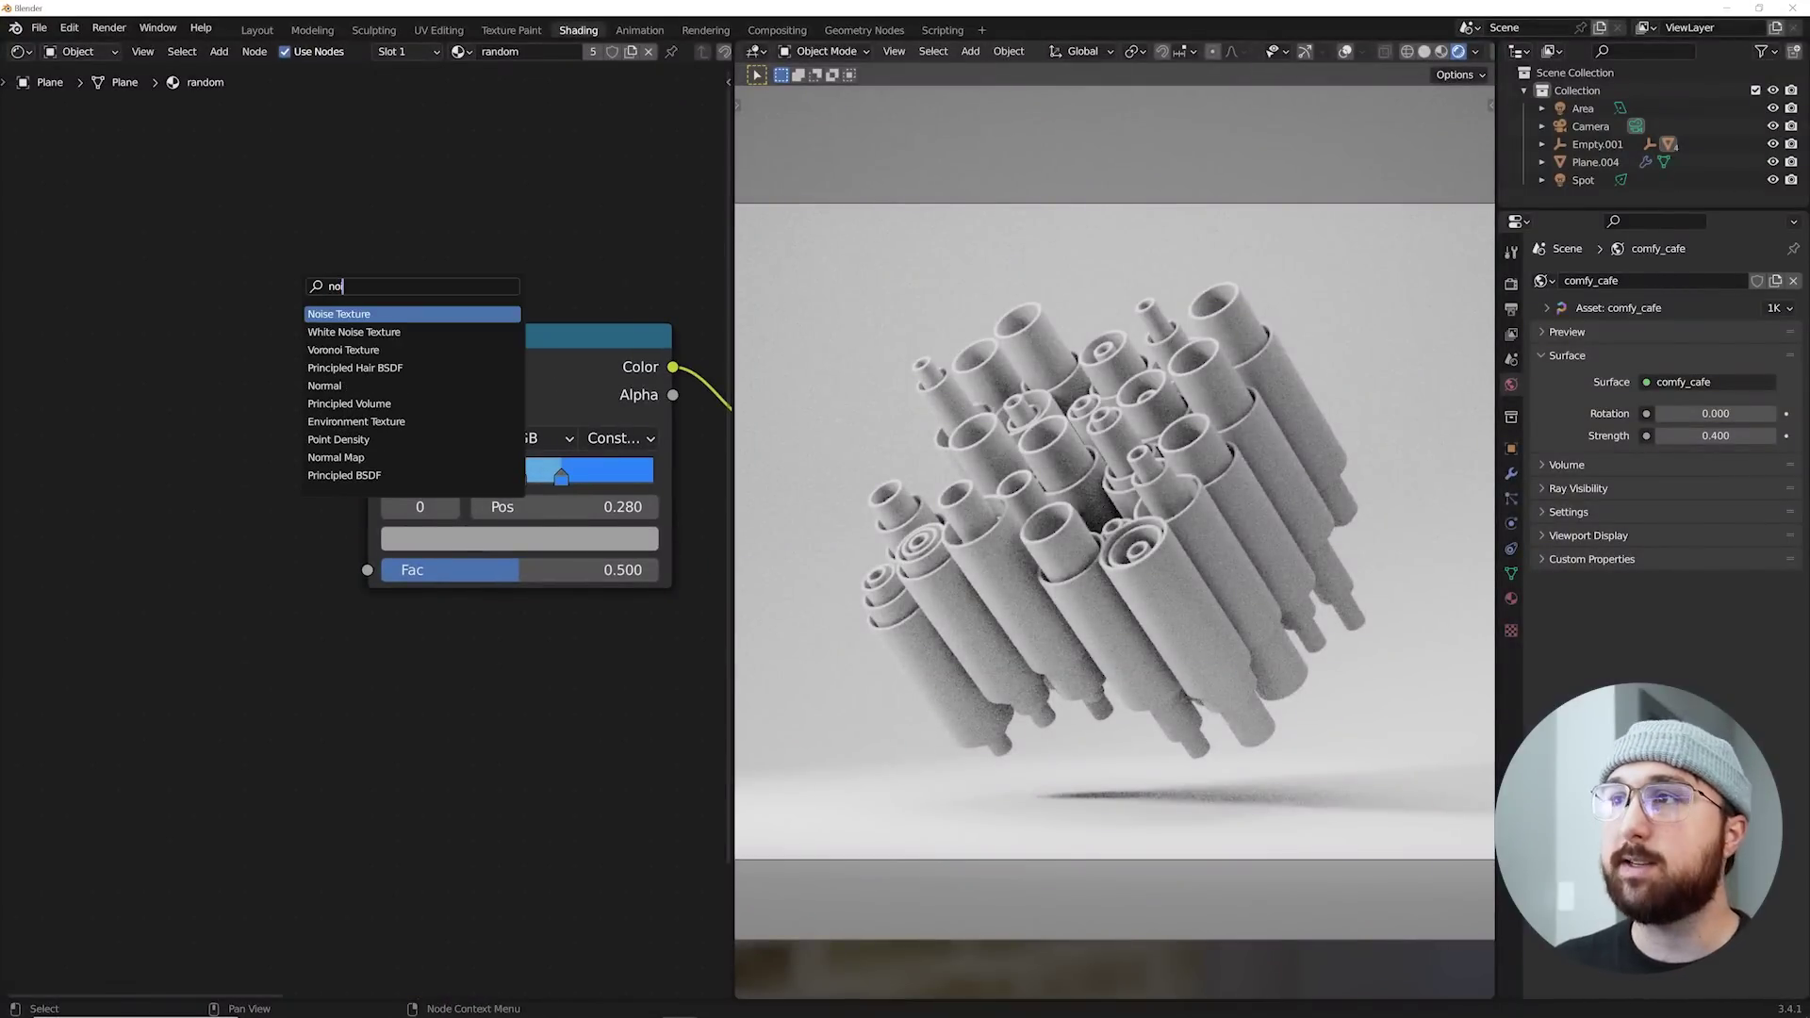
pyautogui.press('Return')
pyautogui.click(295, 407)
pyautogui.moveTo(306, 392); pyautogui.dragTo(367, 570)
pyautogui.scroll(5, 1216, 559)
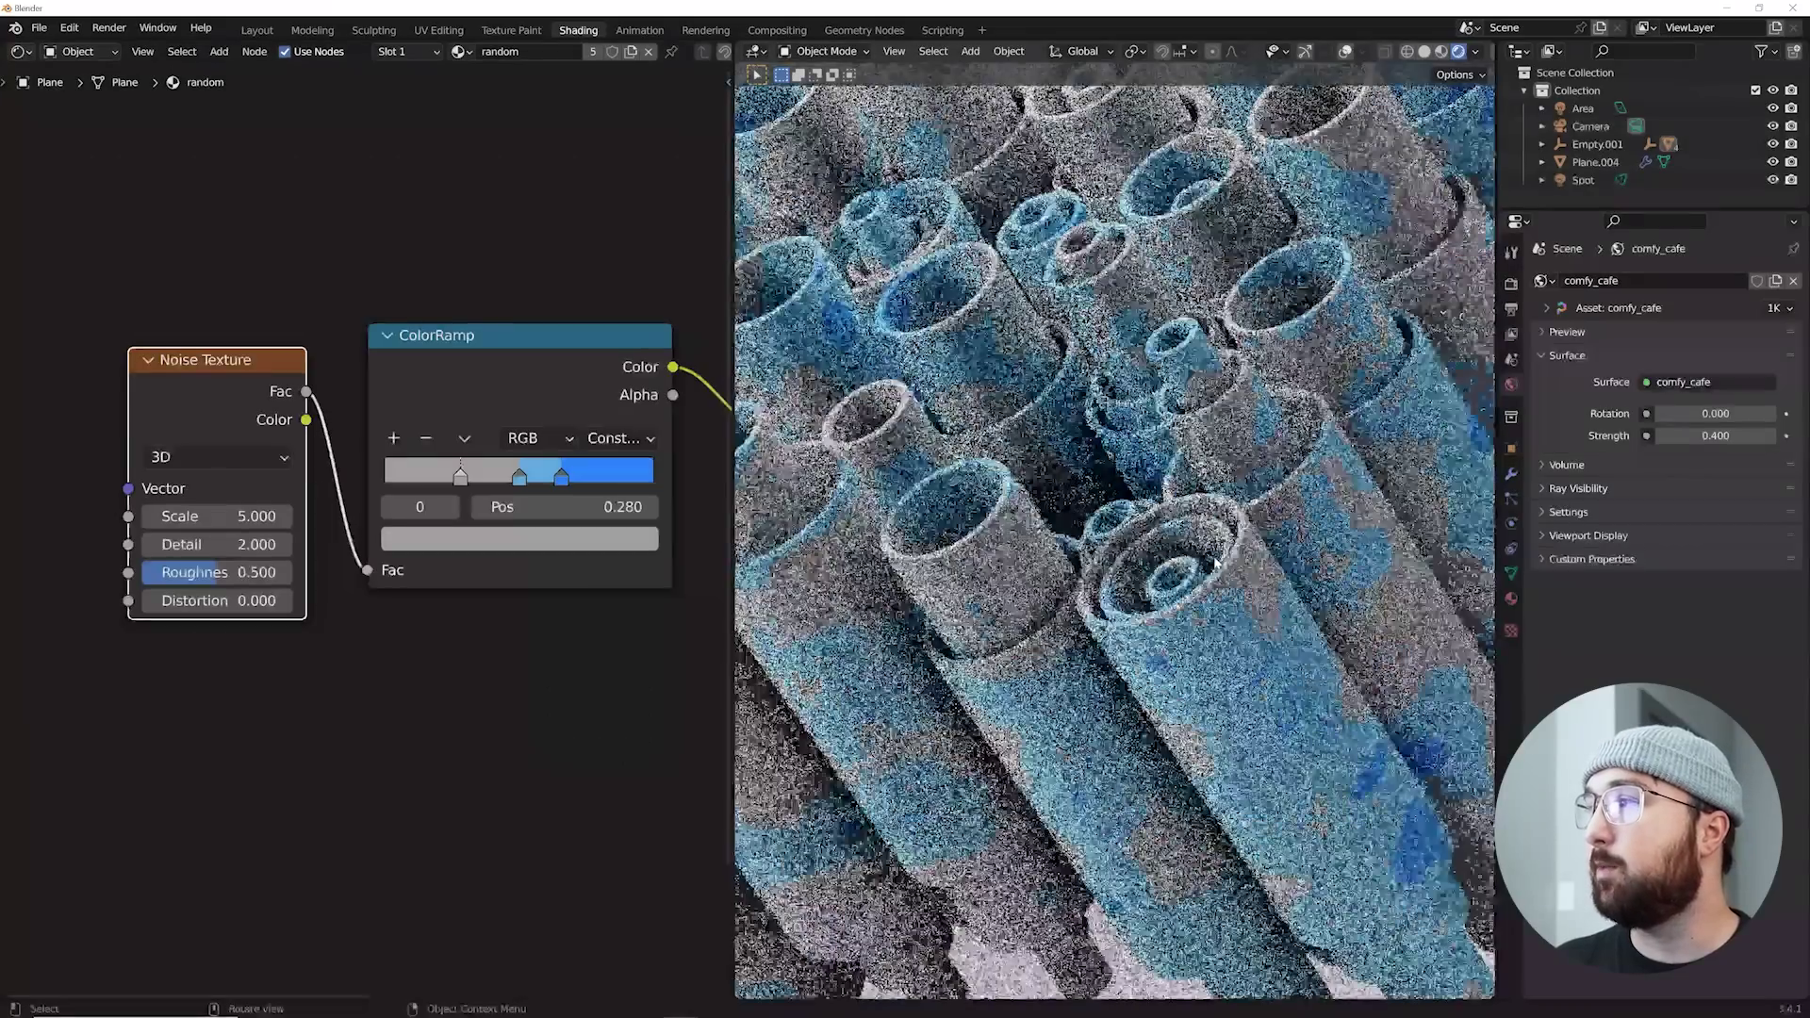
# Step: Add an Object Info node and connect its Random output to the Noise Texture's Vector input
pyautogui.scroll(-4, 439, 434)
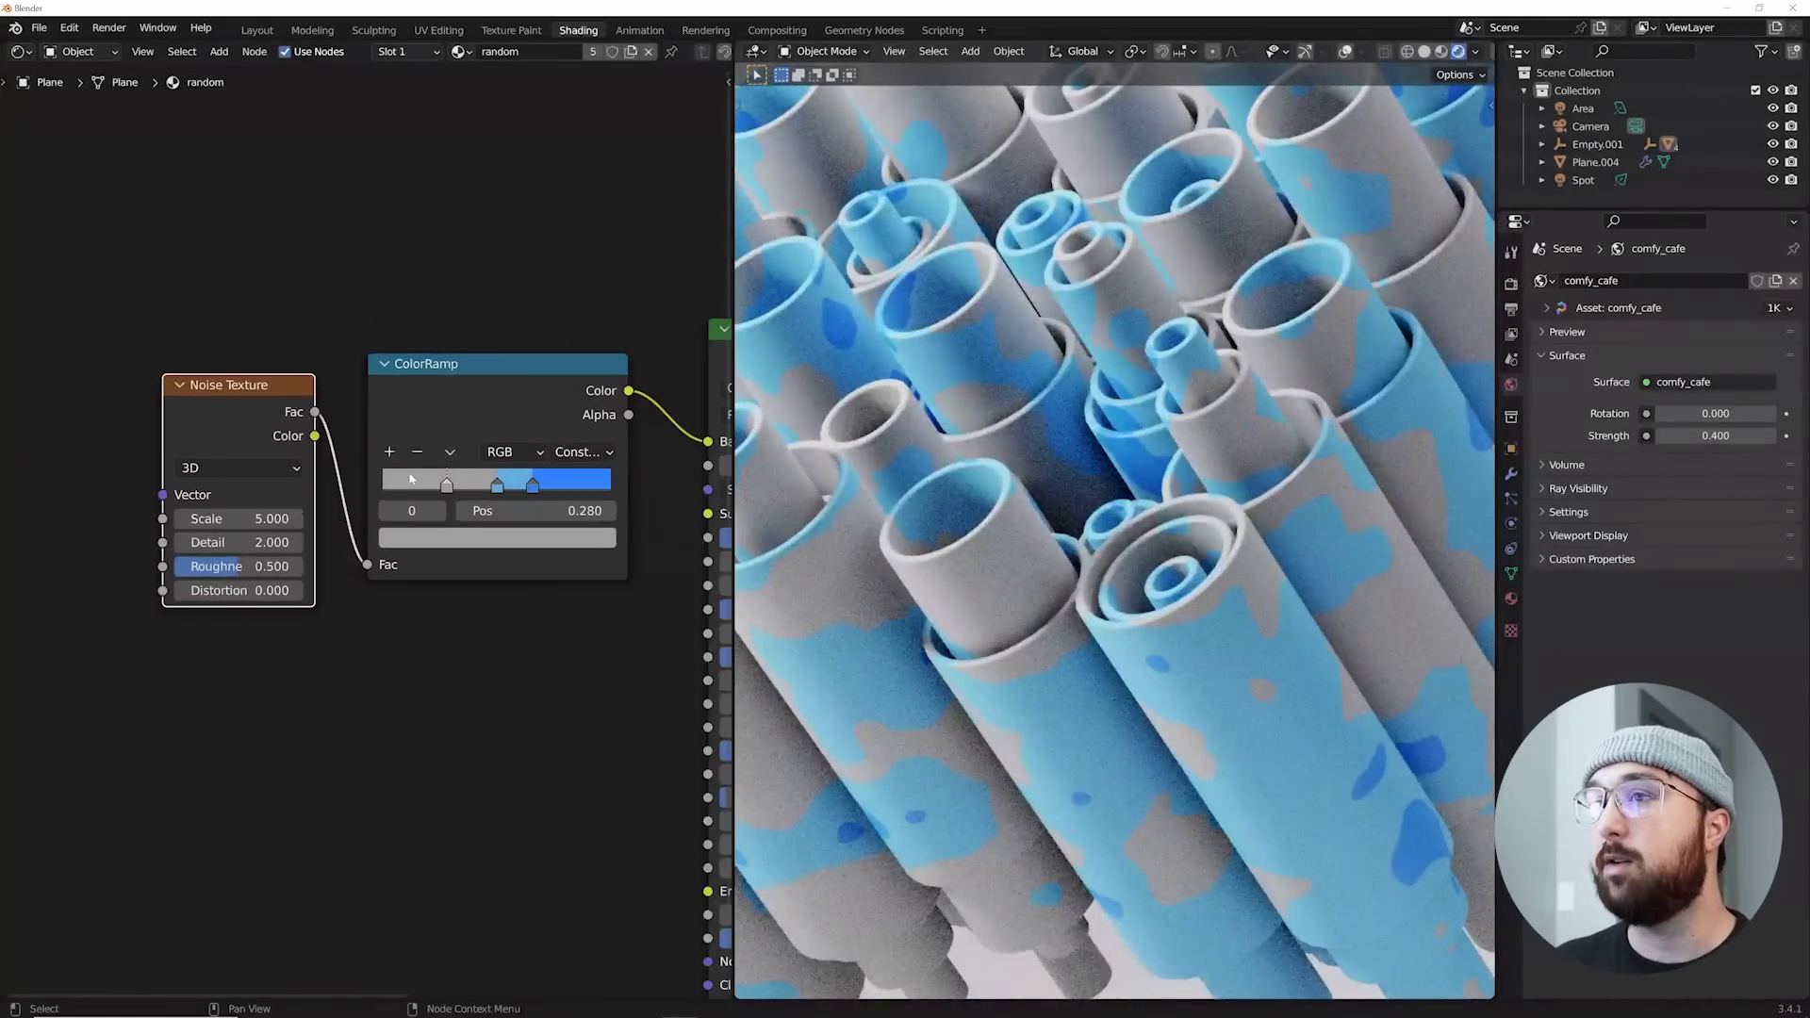
pyautogui.hotkey('shift', 'a')
pyautogui.click(323, 319)
pyautogui.write('ob')
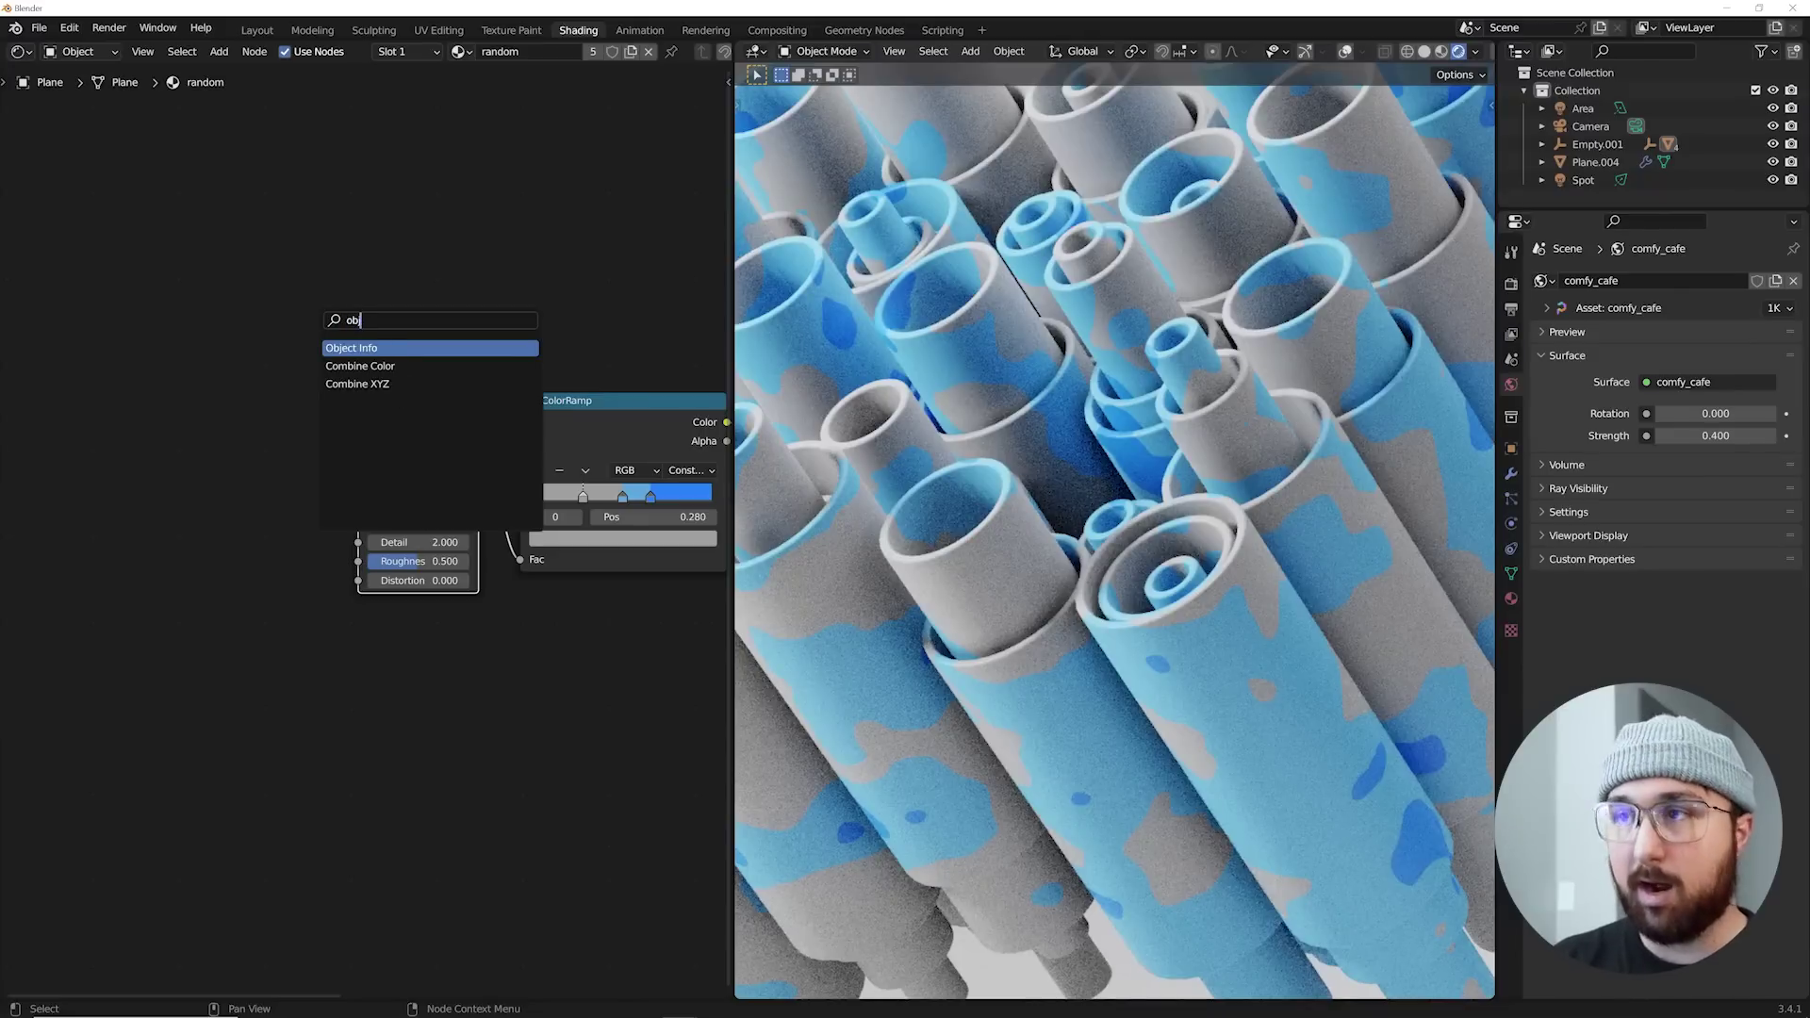
pyautogui.press('Return')
pyautogui.moveTo(172, 436); pyautogui.dragTo(358, 505)
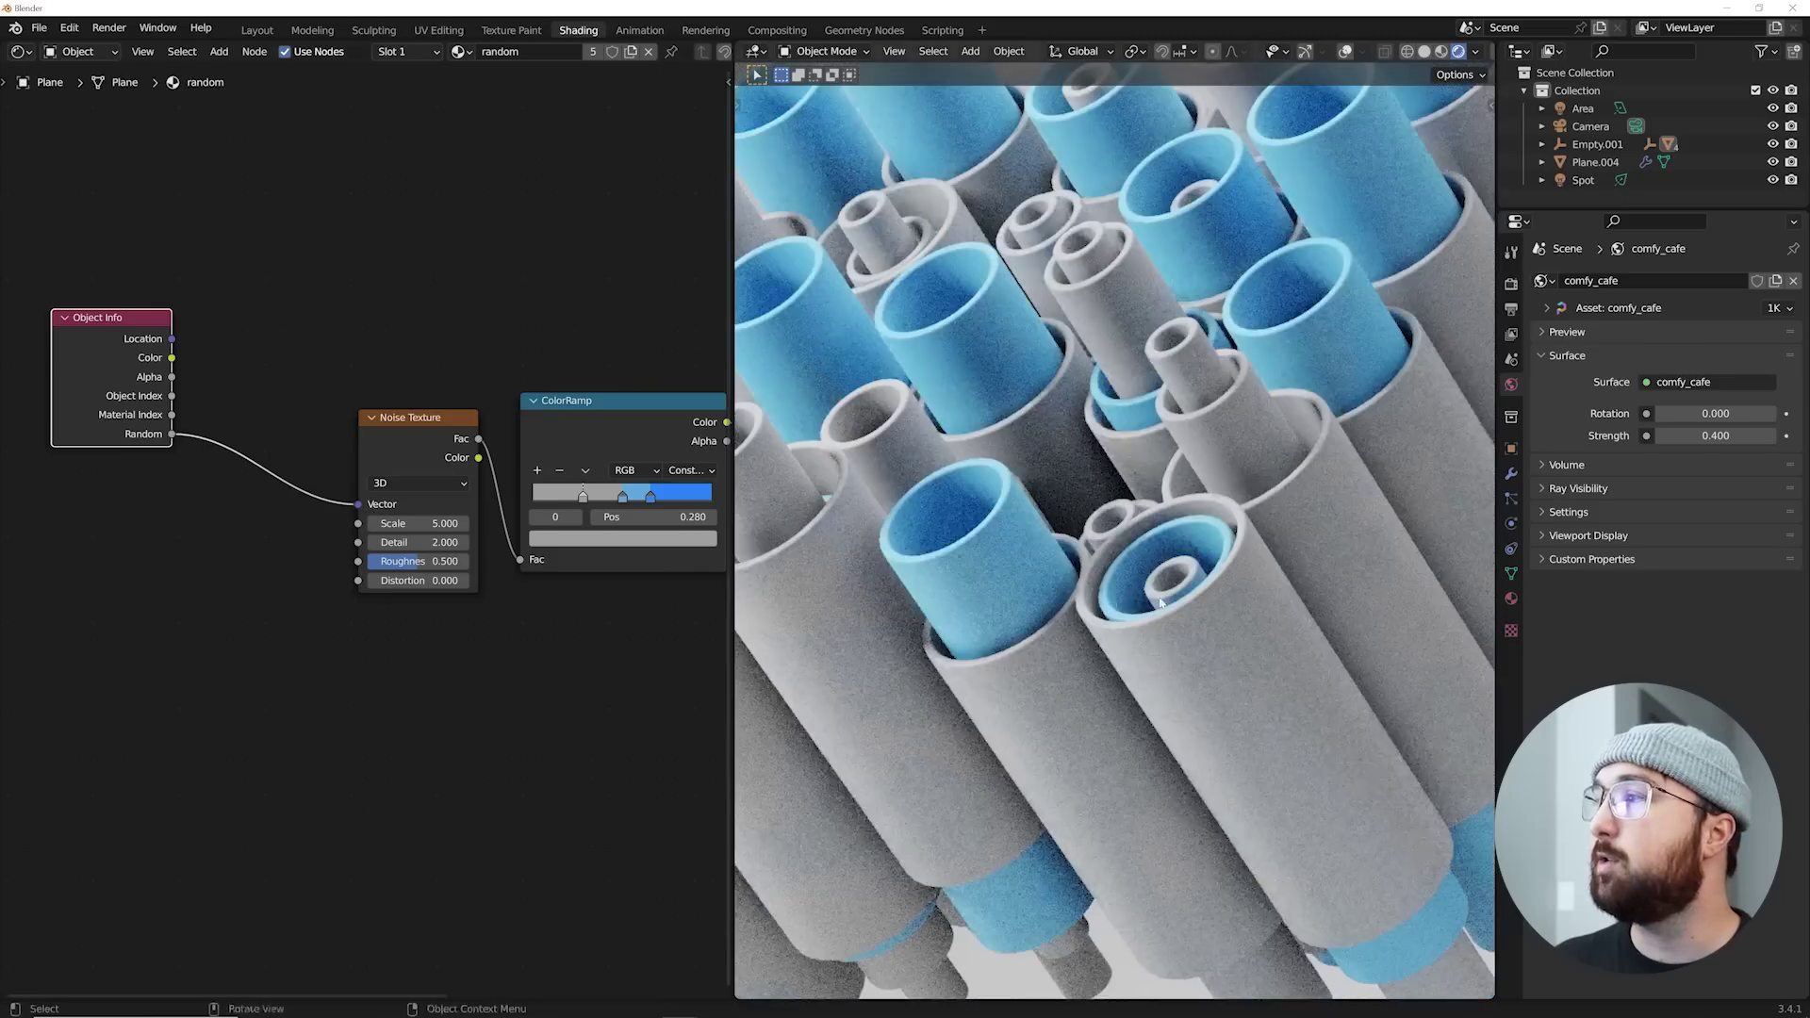
# Step: Move the ColorRamp's first stop to the start, shift the middle stop down and the last to 0.538, and set the noise Scale to 9.2
pyautogui.scroll(-3, 1161, 603)
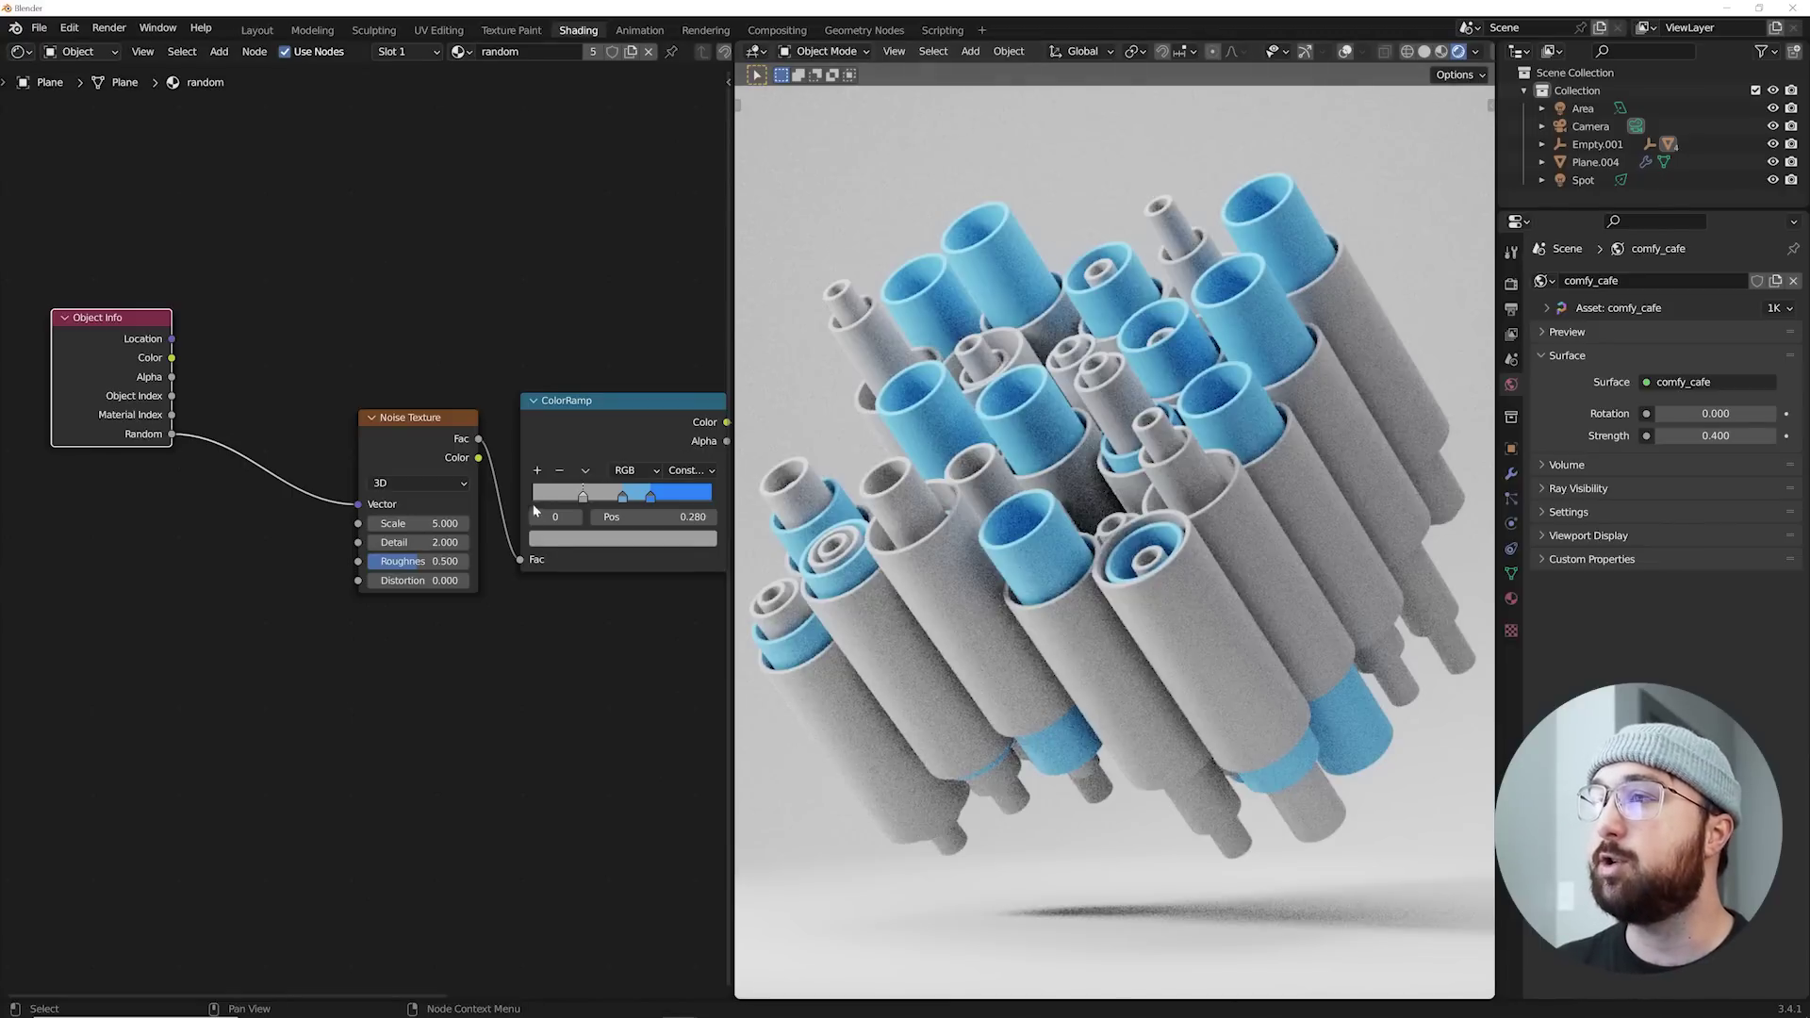
pyautogui.moveTo(585, 497); pyautogui.dragTo(630, 494)
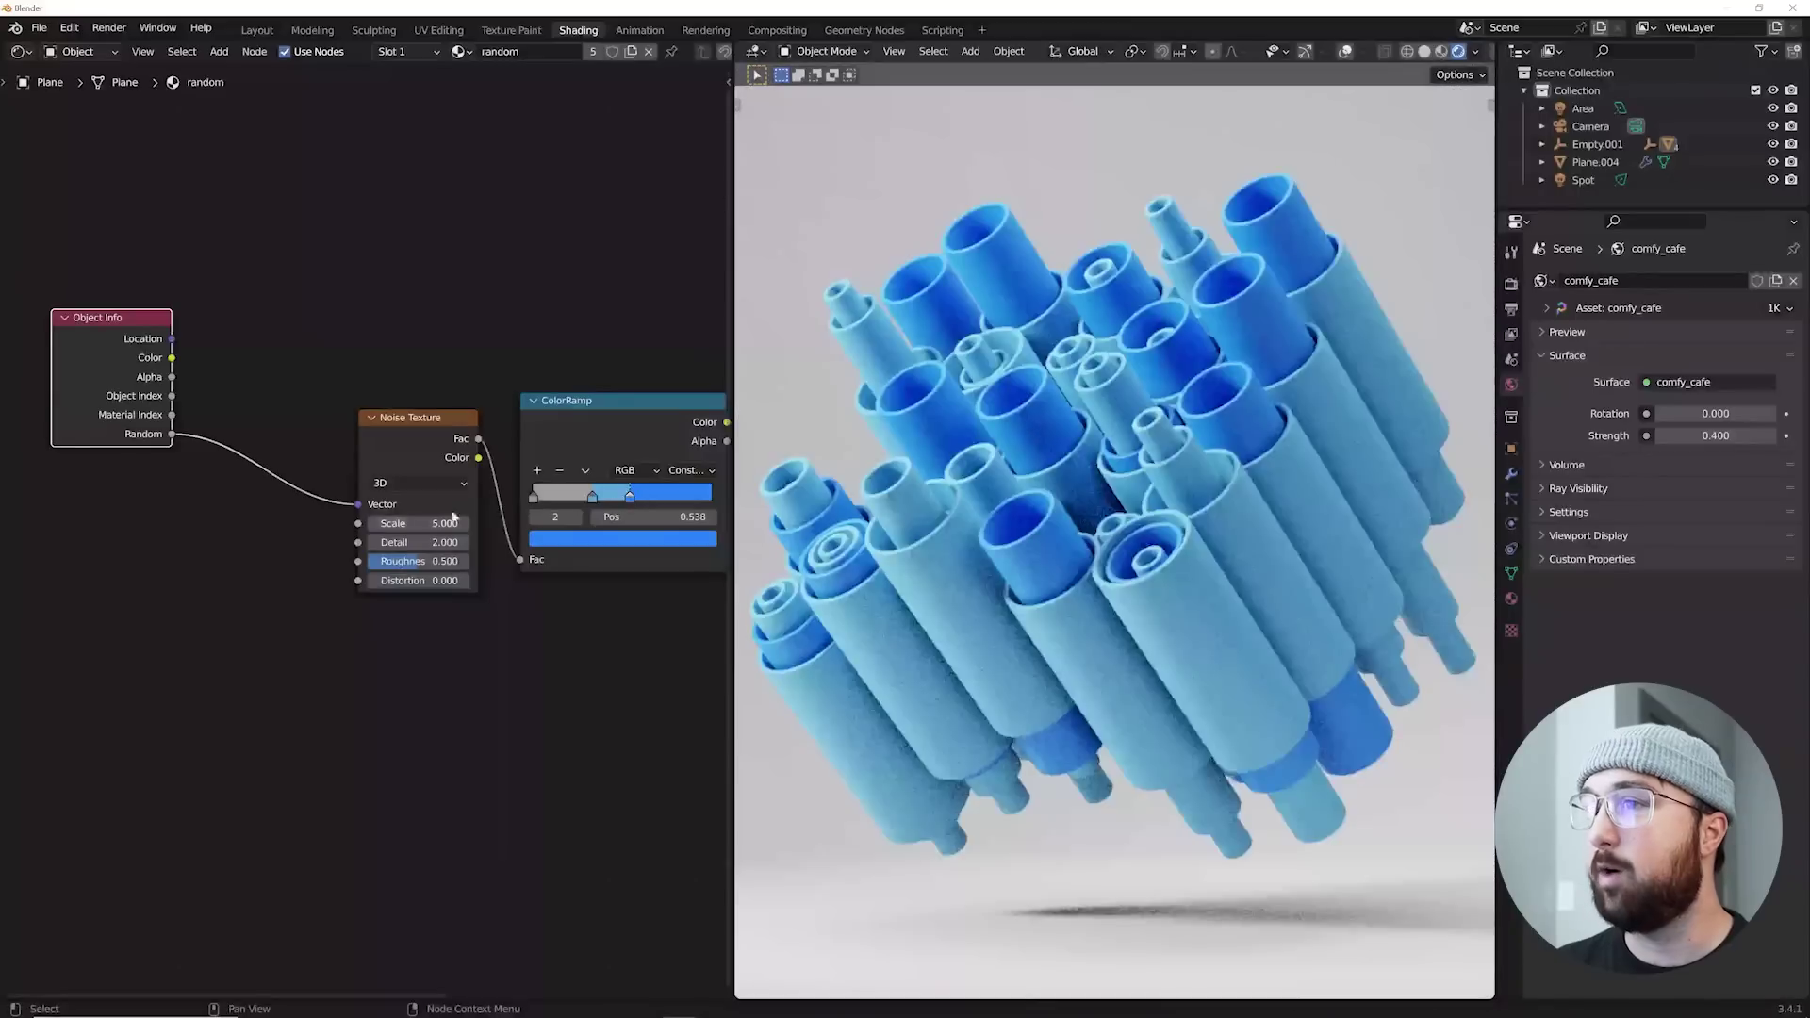
pyautogui.moveTo(432, 524); pyautogui.dragTo(435, 526)
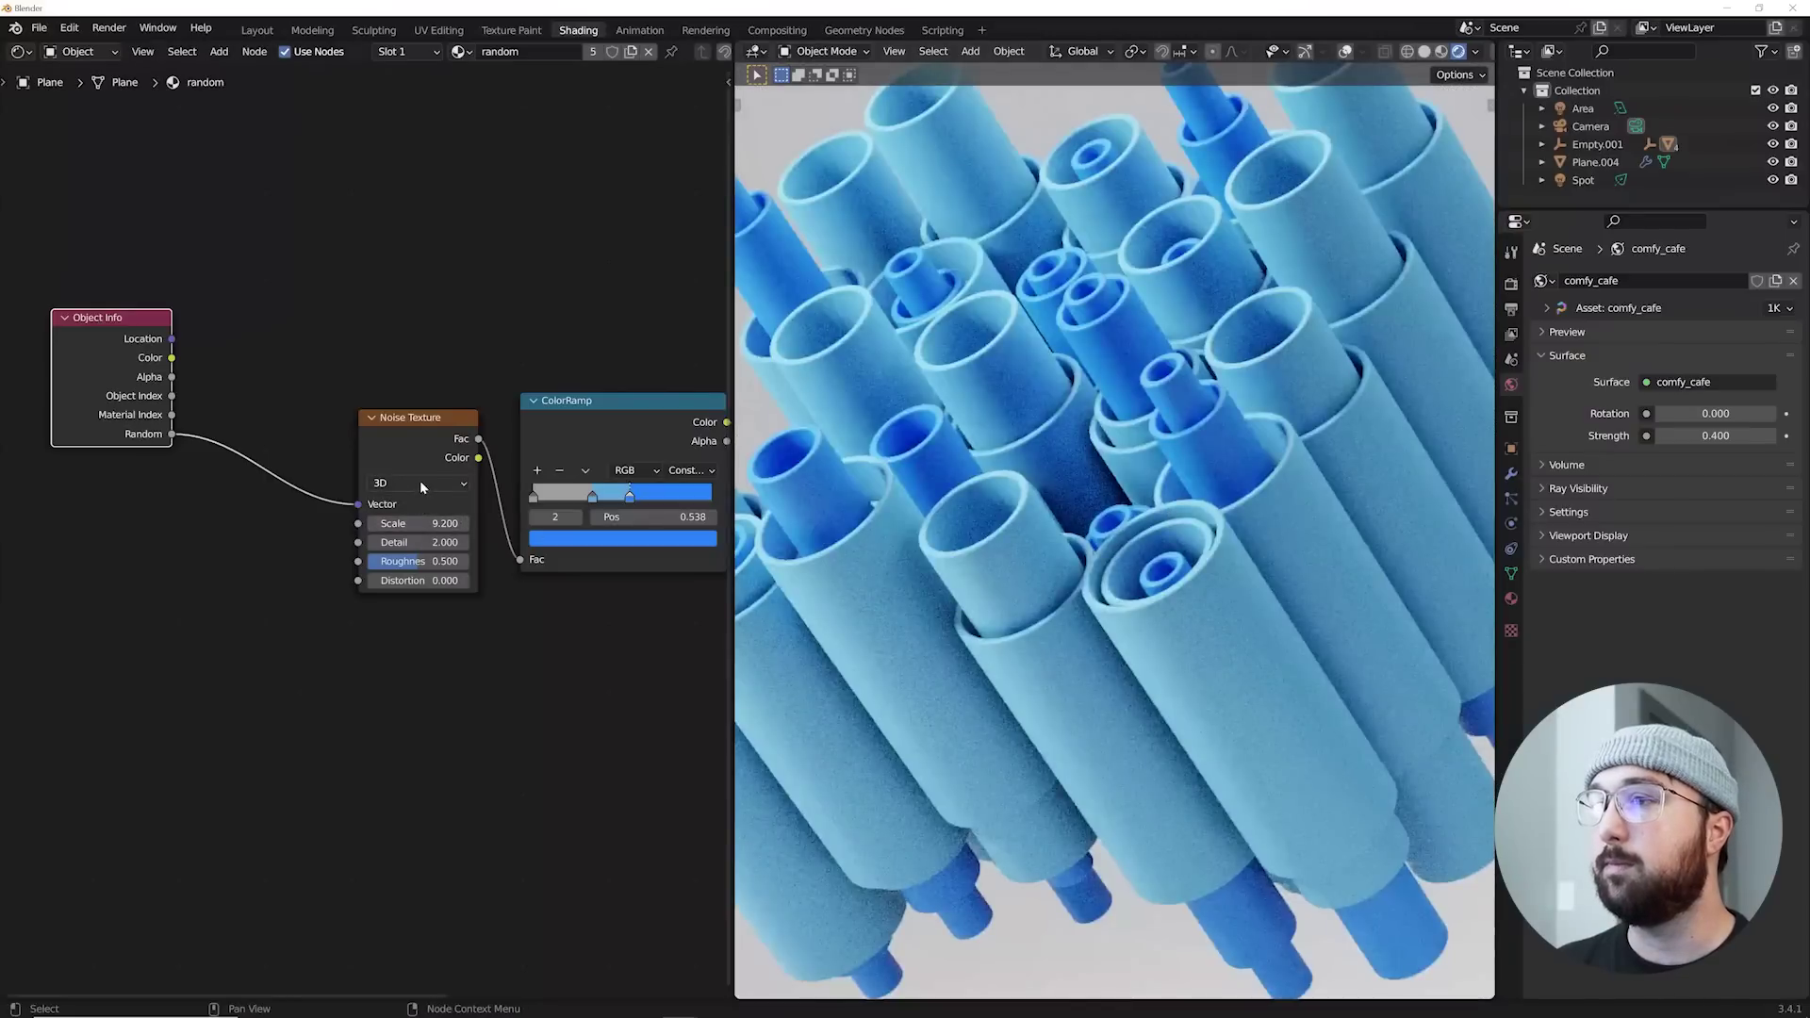
# Step: Switch the Noise Texture to 4D and move the ColorRamp's last stop to 0.476 with the middle stop just before it
pyautogui.click(421, 481)
pyautogui.click(420, 558)
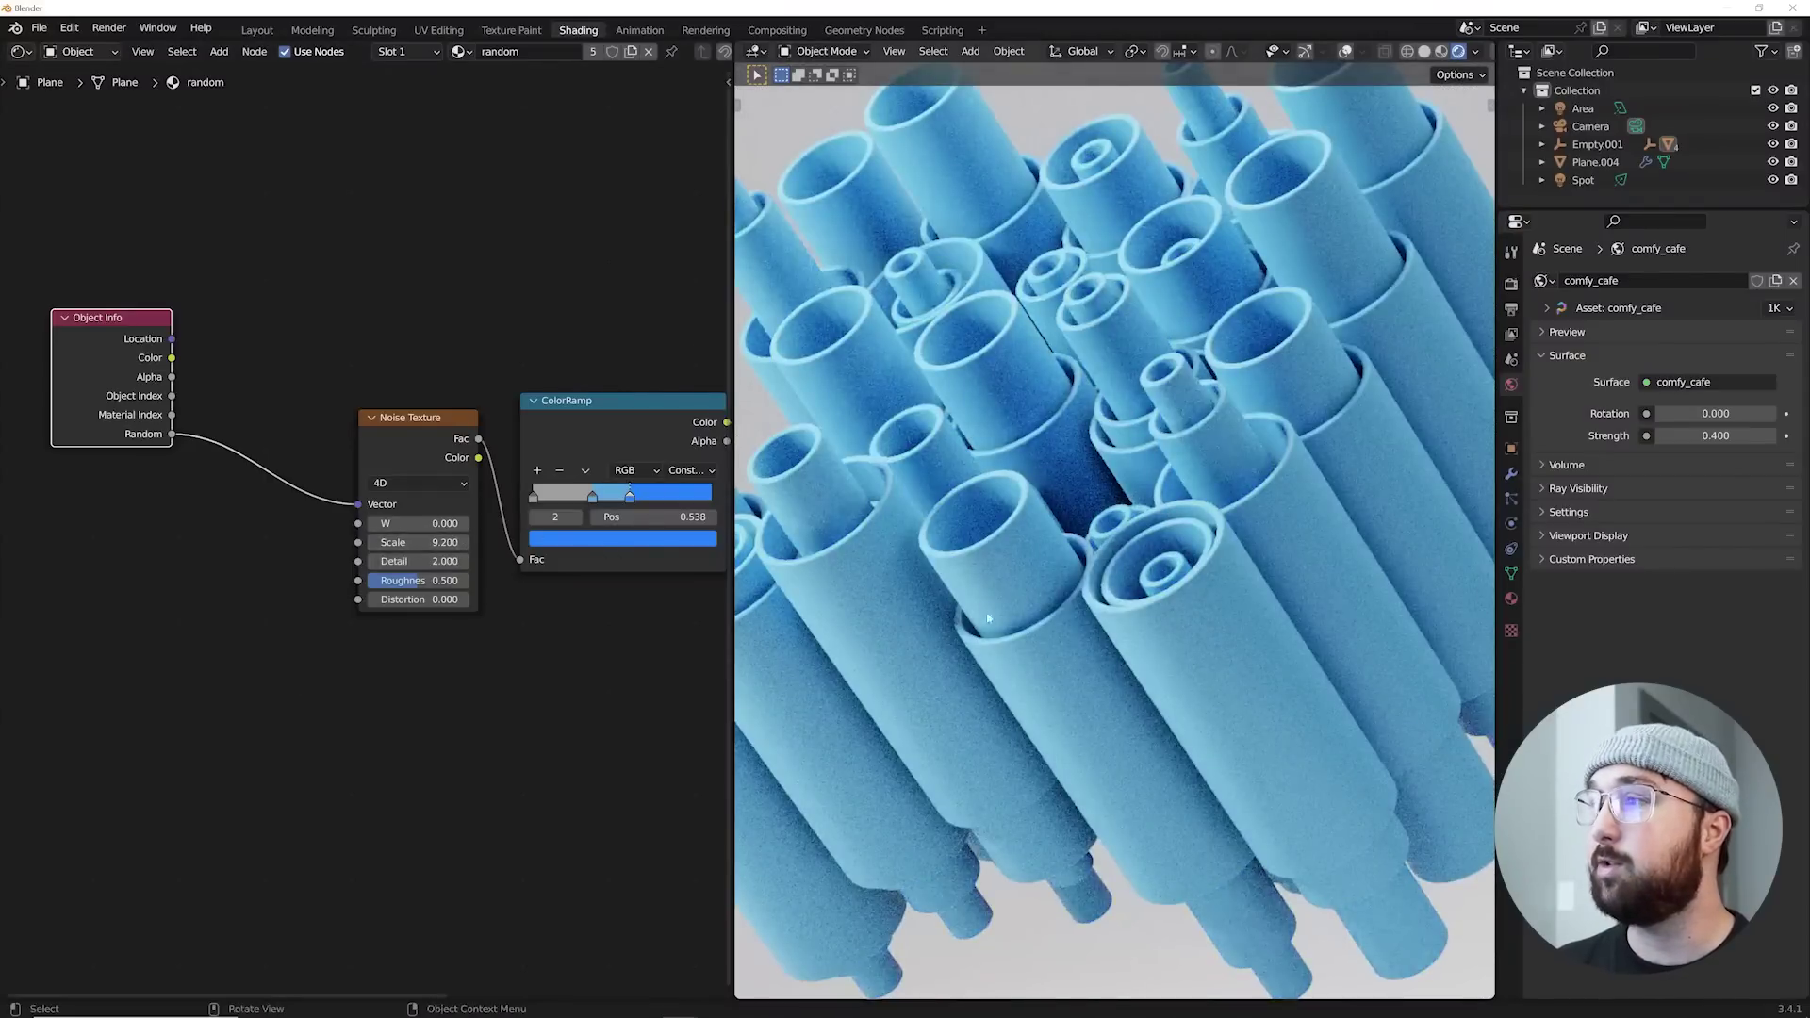
pyautogui.moveTo(592, 507); pyautogui.dragTo(618, 500)
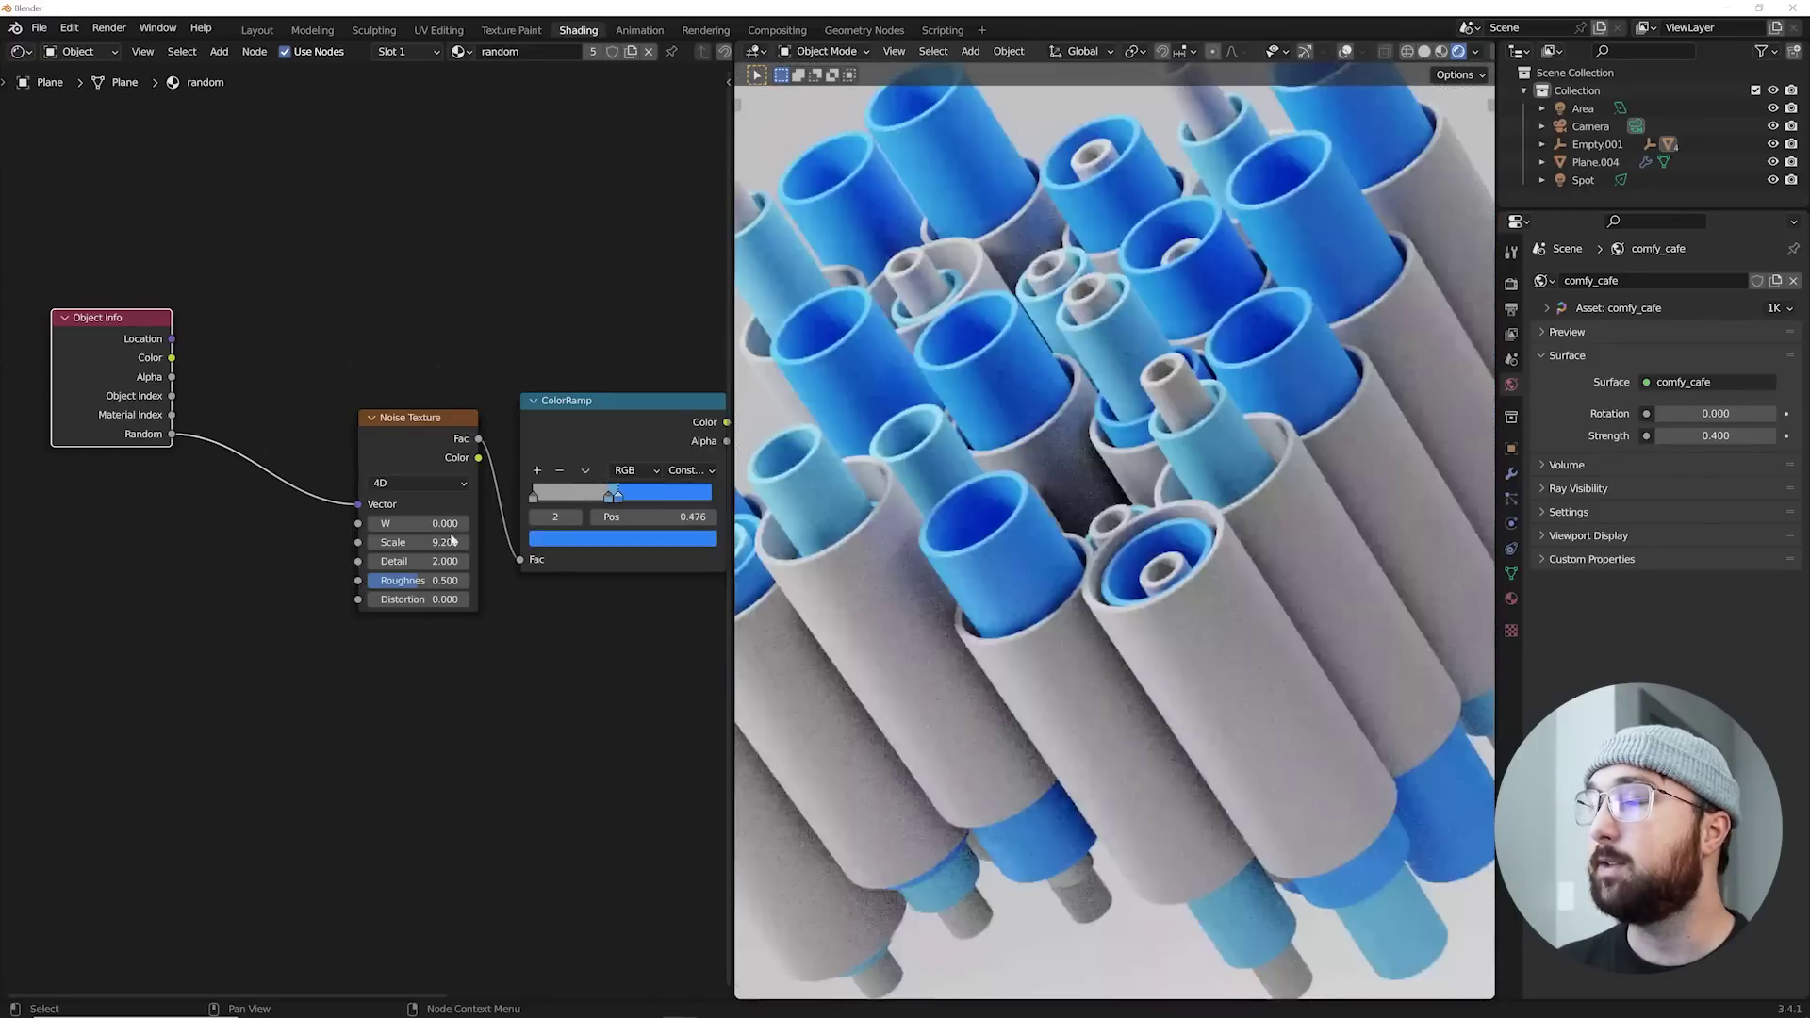
# Step: Set the Noise Texture's W to 0.620 and Scale to 19.5, and preview the colors during animation playback
pyautogui.keyDown('shift'); pyautogui.moveTo(422, 528); pyautogui.dragTo(485, 528); pyautogui.keyUp('shift')
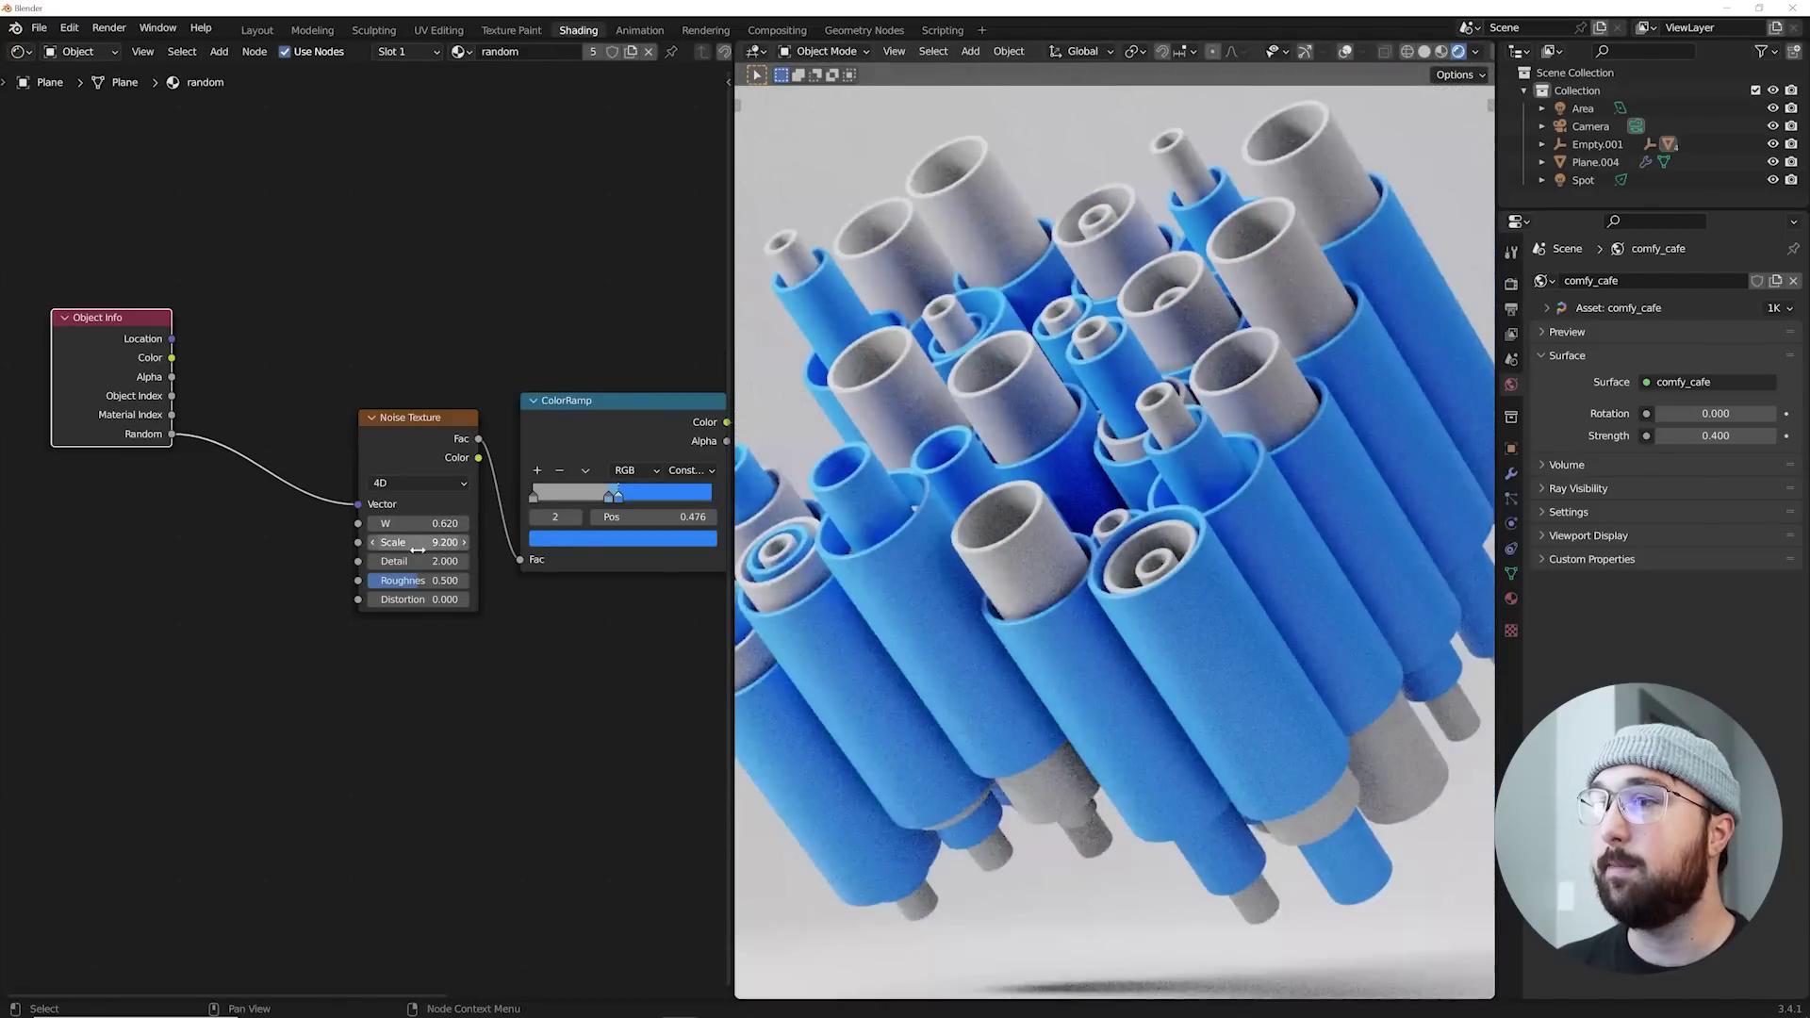
pyautogui.moveTo(420, 542); pyautogui.dragTo(521, 542)
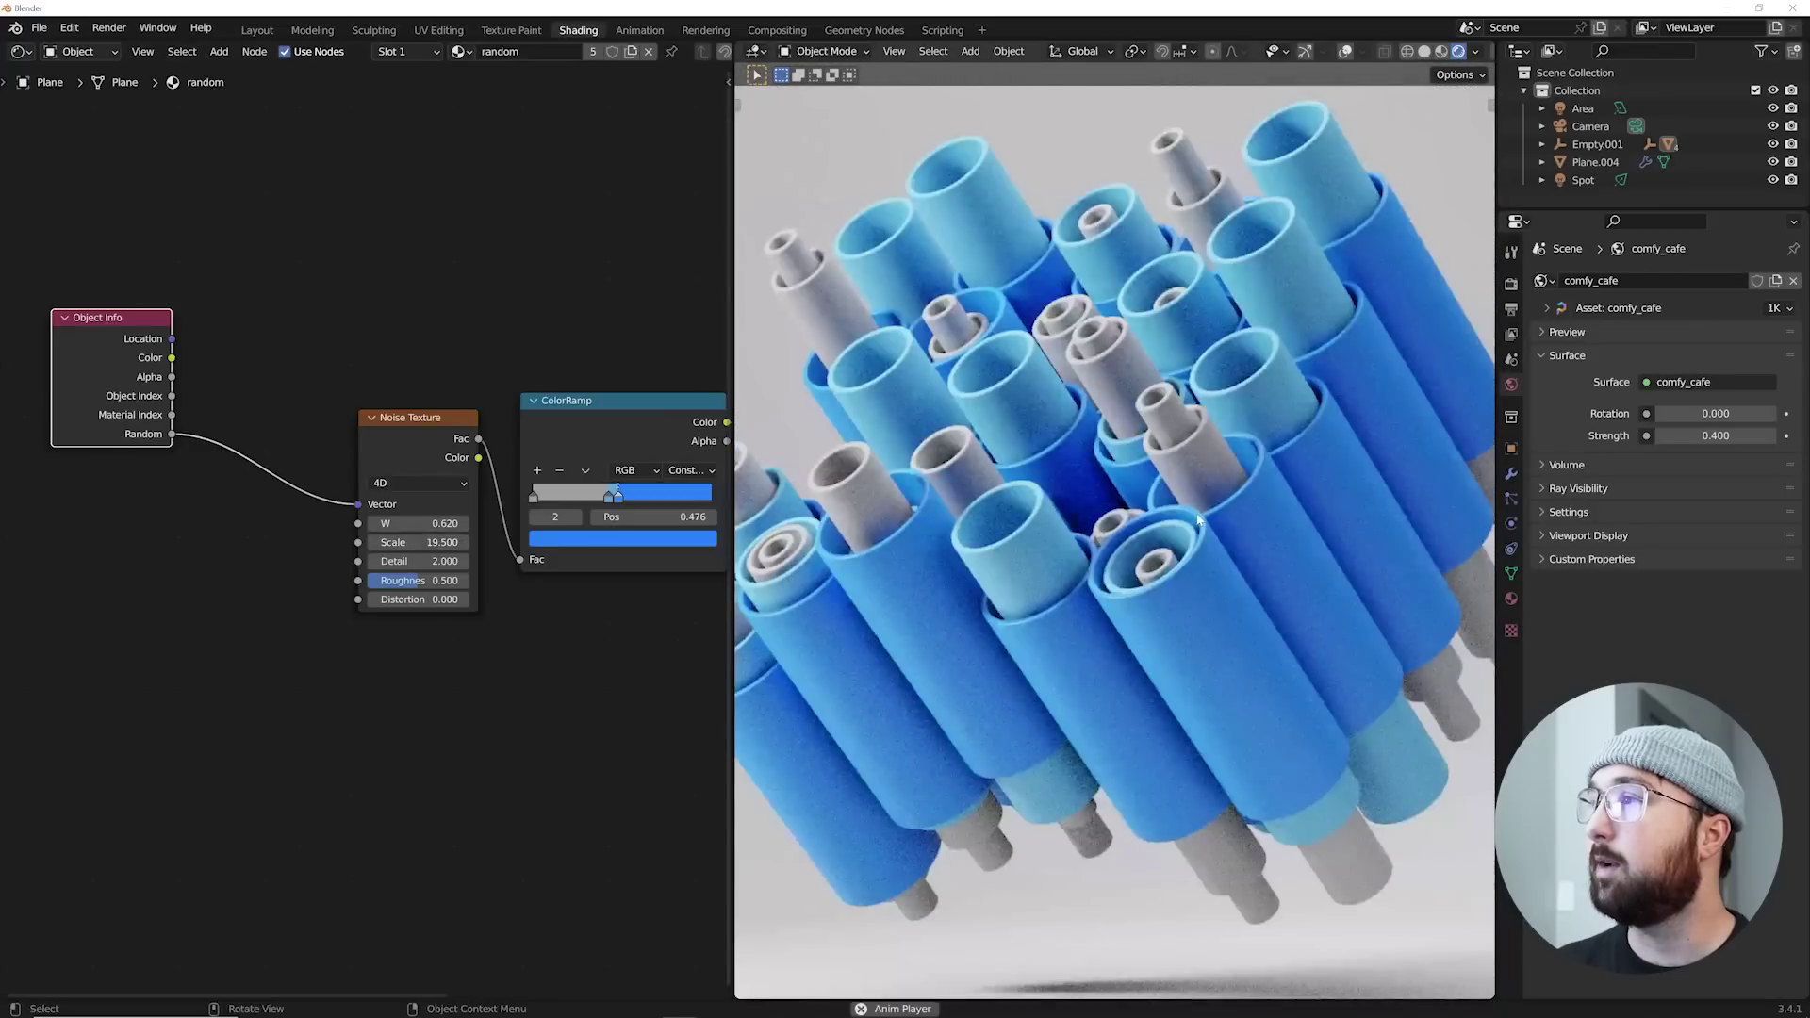
pyautogui.scroll(-2, 1194, 518)
pyautogui.press('space')
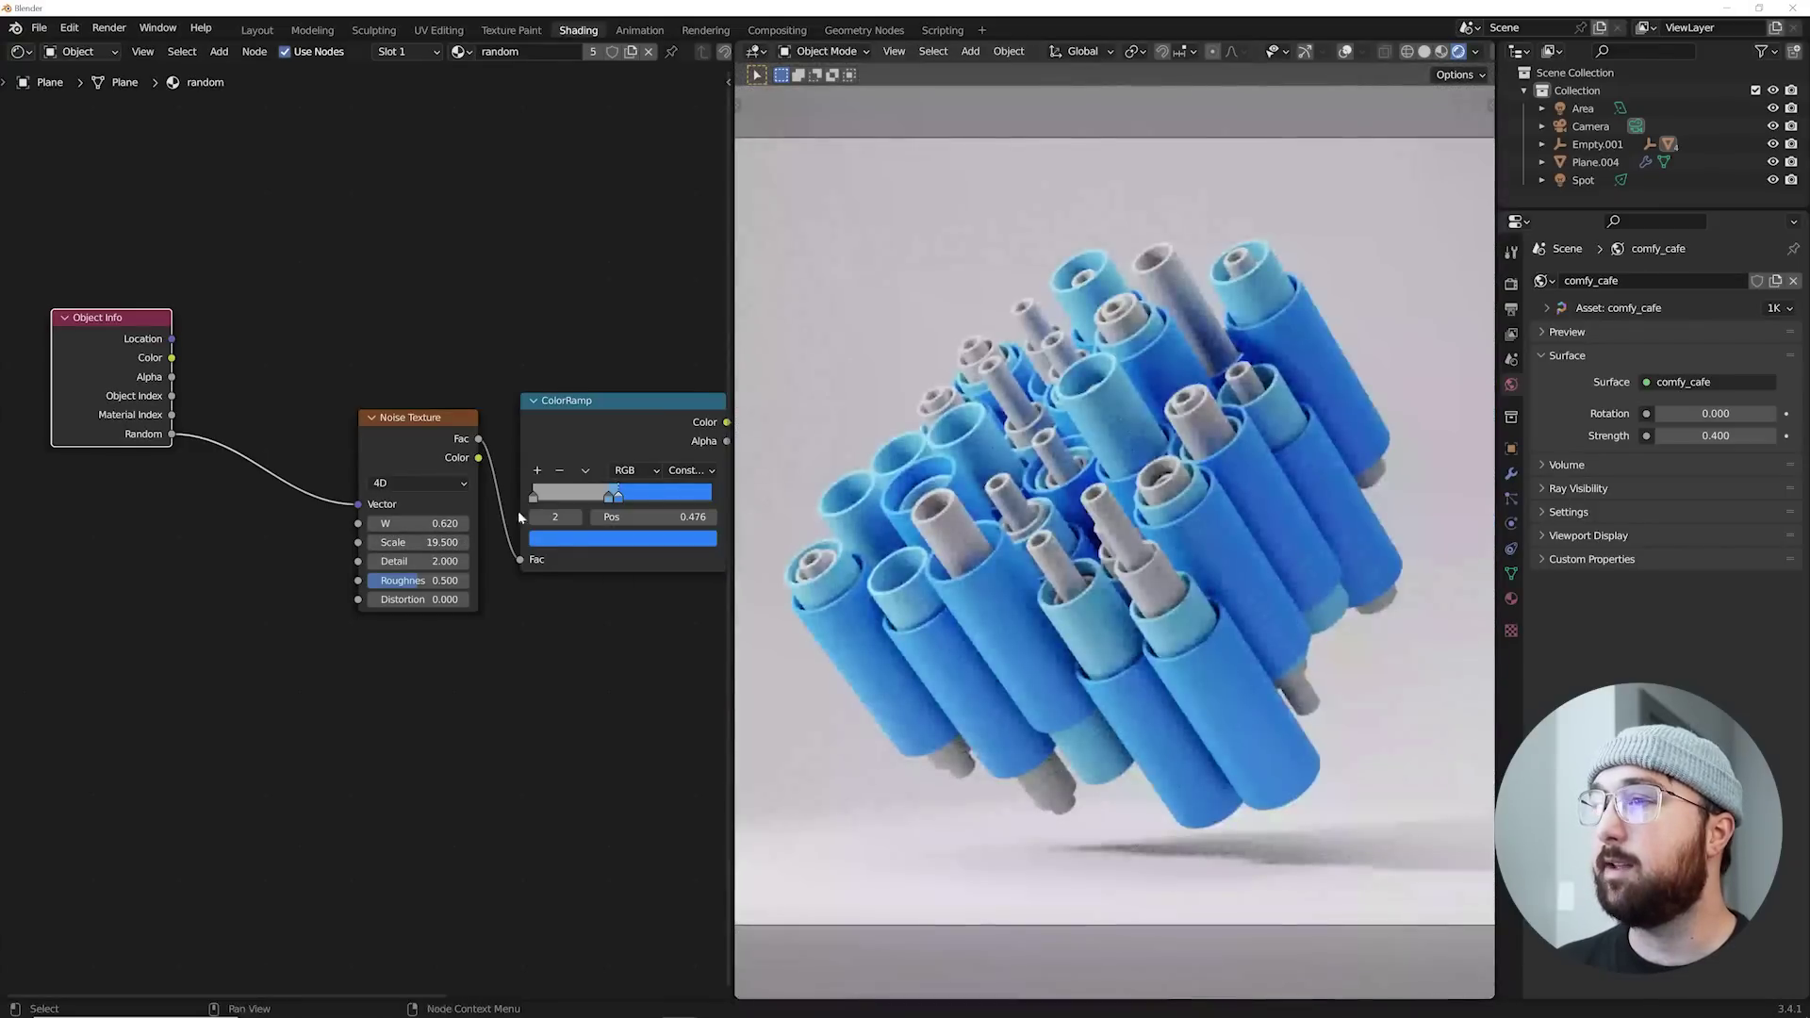
# Step: Try a yellow color on the ColorRamp's last stop and undo it
pyautogui.click(620, 544)
pyautogui.click(569, 390)
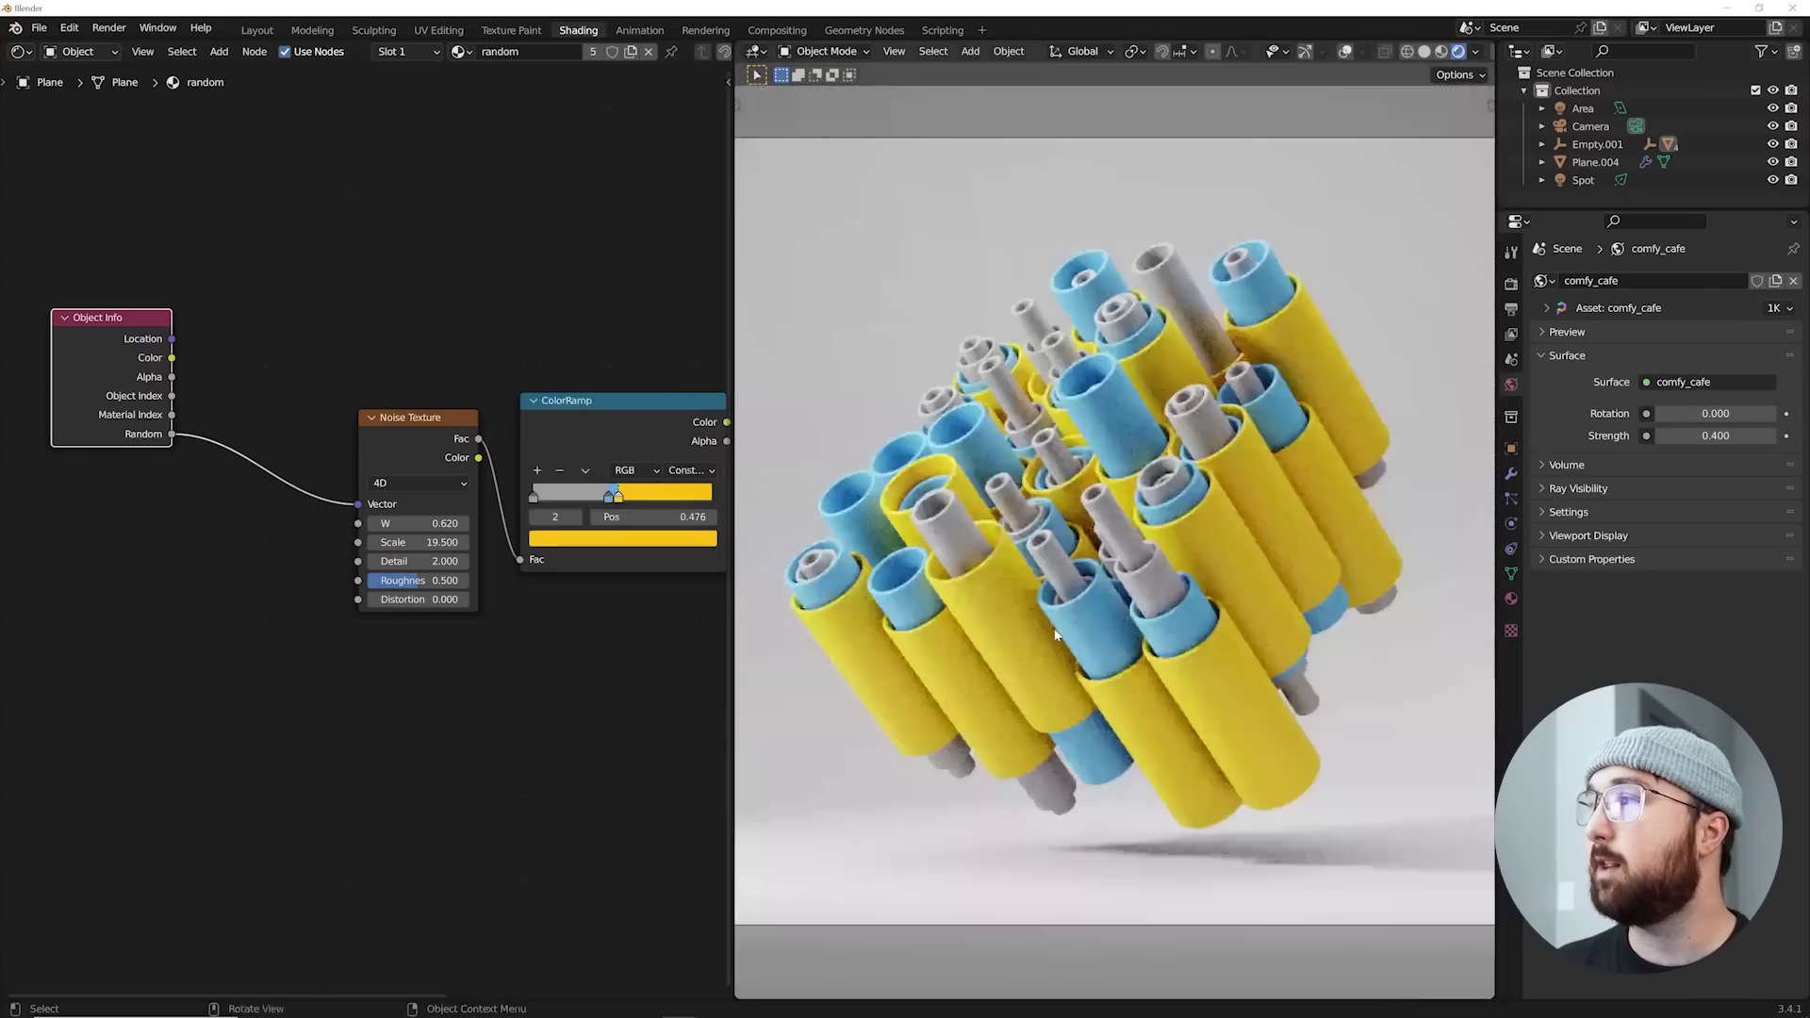
pyautogui.hotkey('ctrl', 'z')
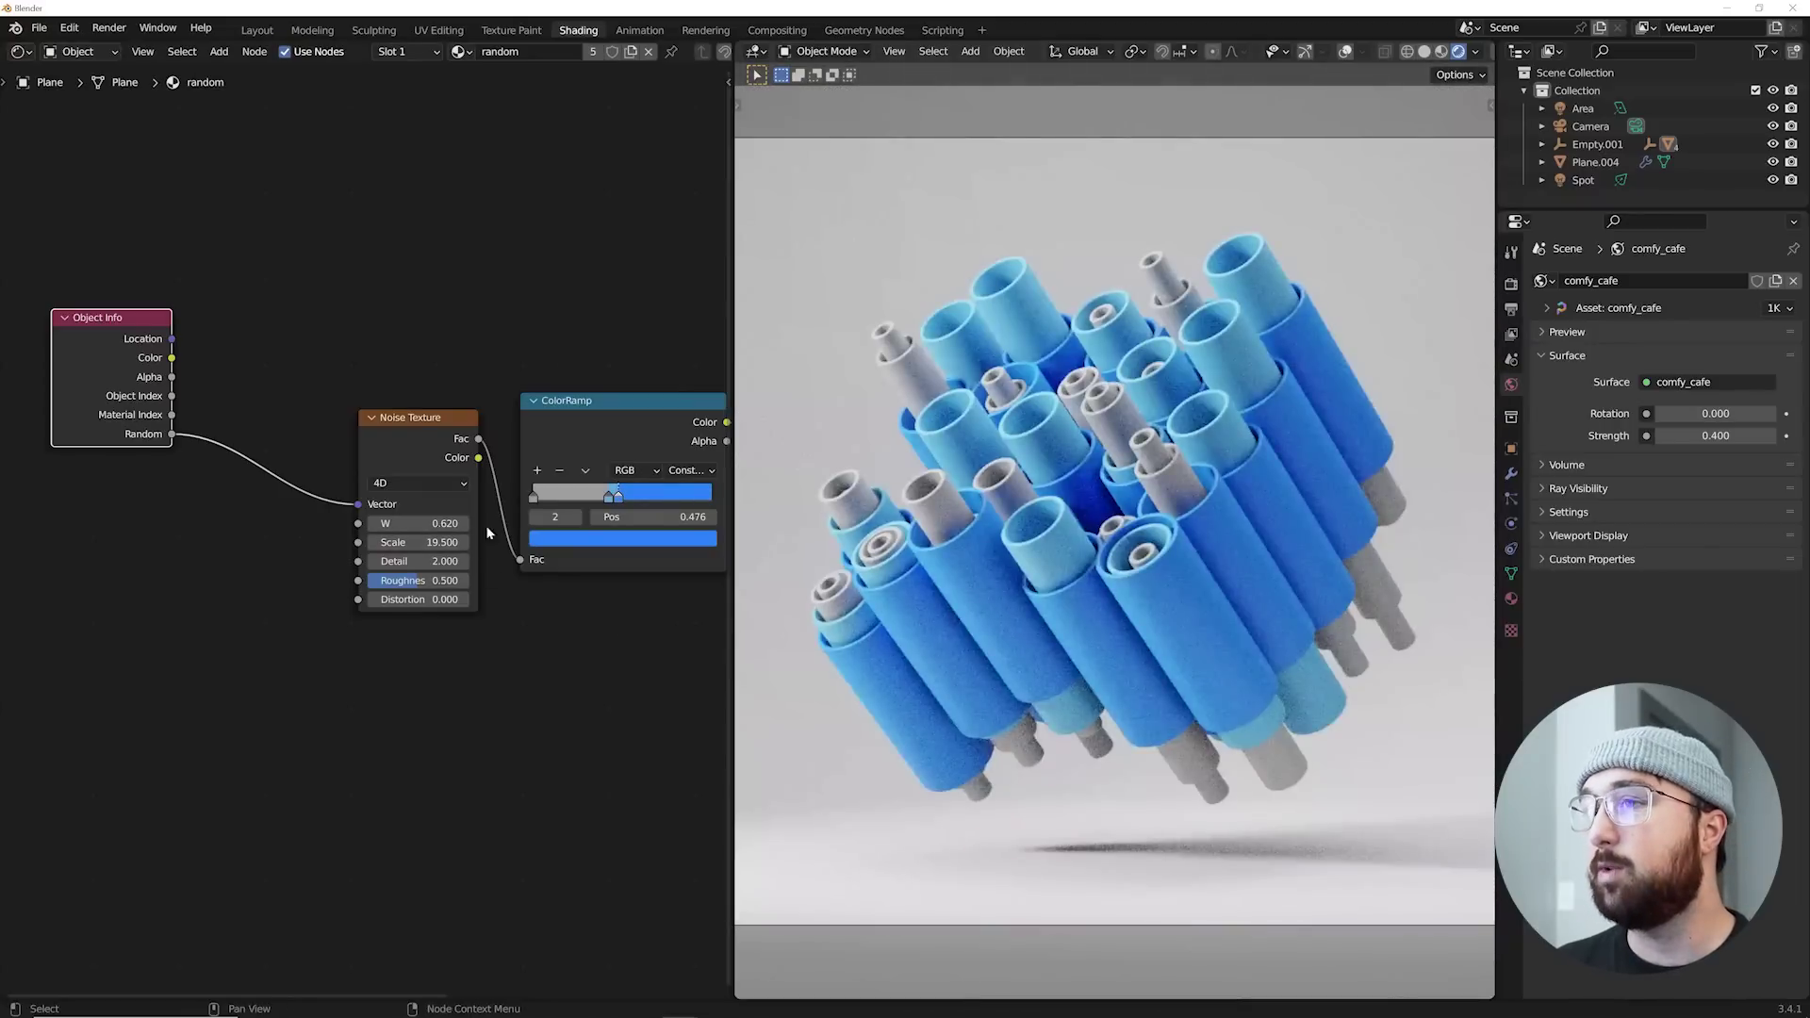
# Step: Set the Noise Texture's Distortion to 6.2 and move the ColorRamp's last stop to 0.514
pyautogui.moveTo(434, 596); pyautogui.dragTo(528, 596)
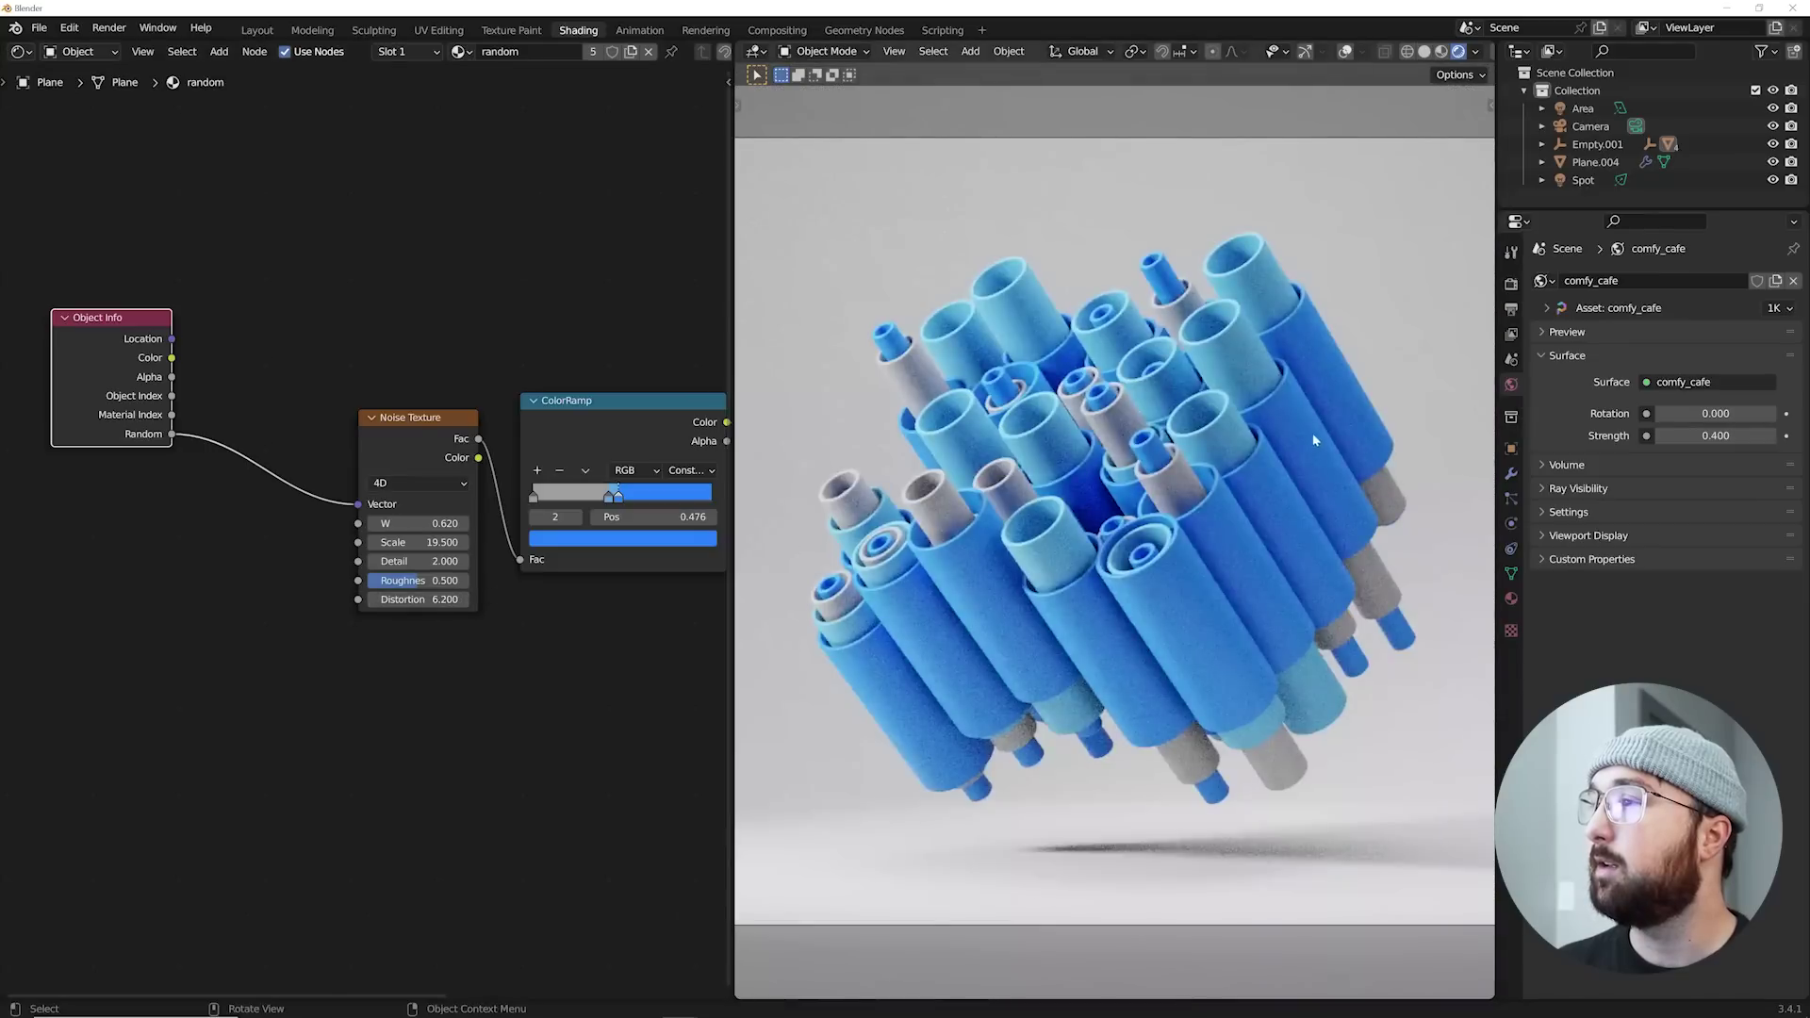
pyautogui.press('space')
pyautogui.press('space')
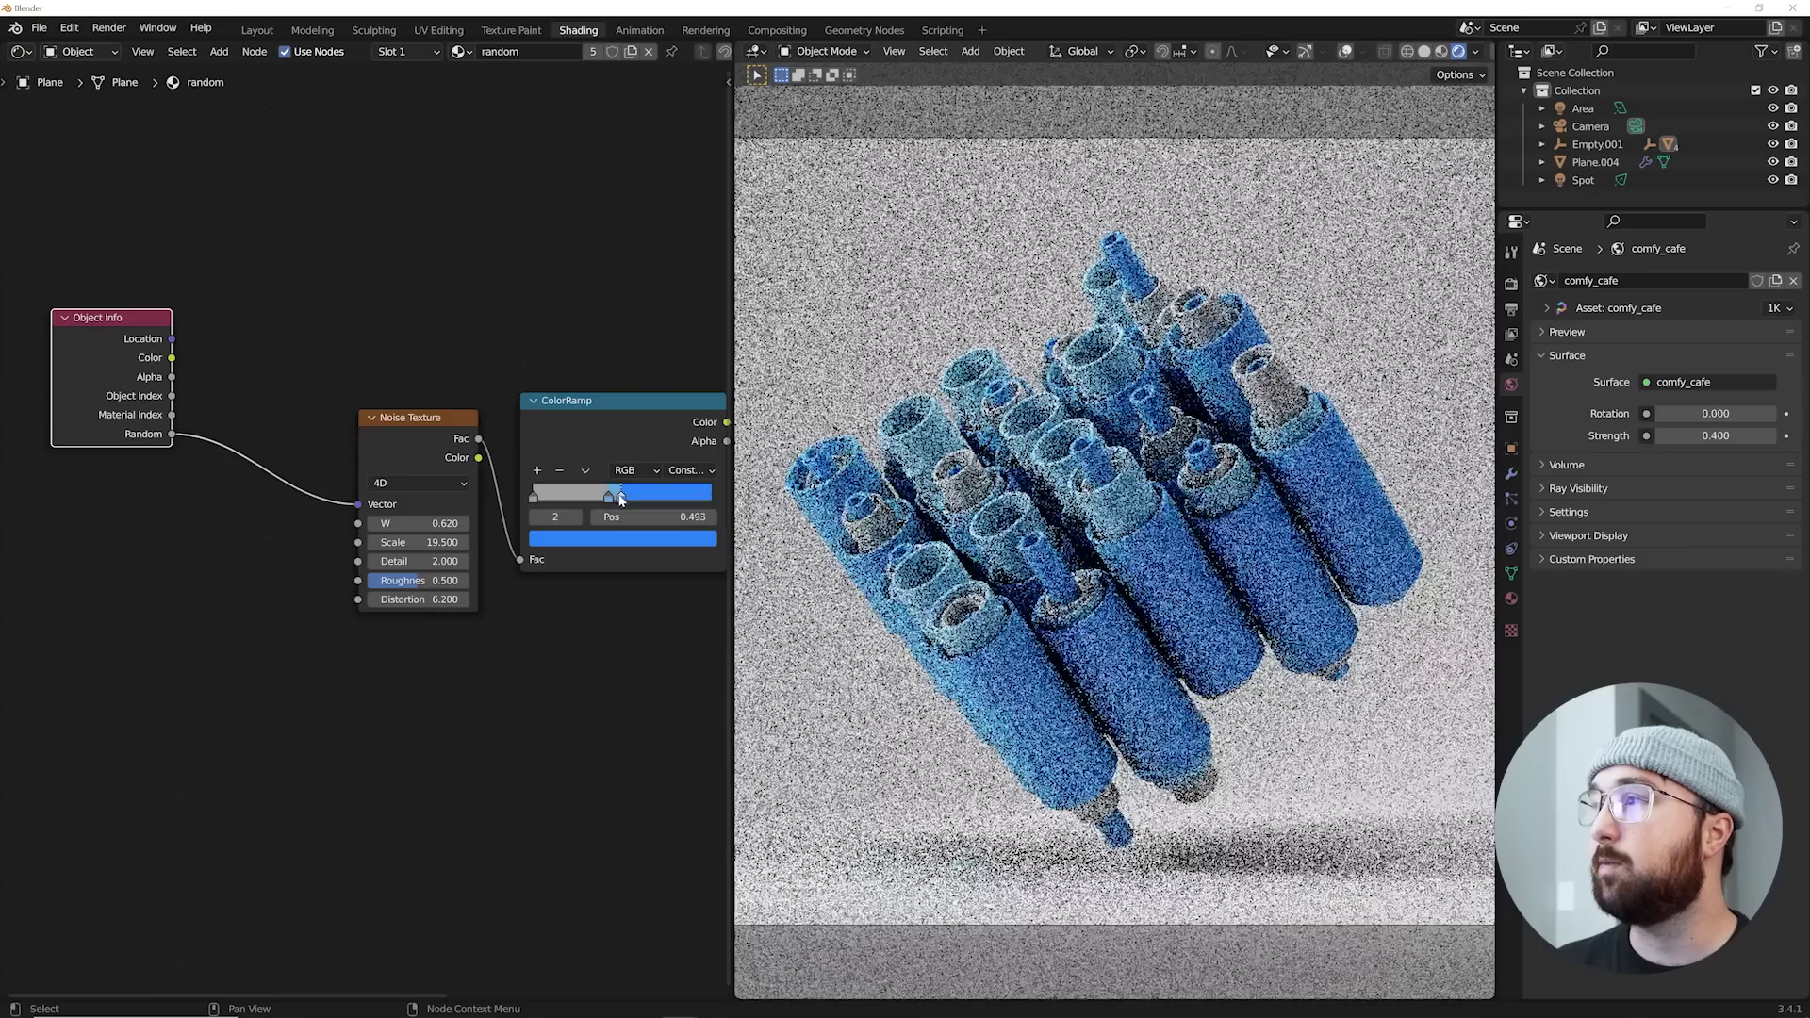
pyautogui.moveTo(617, 501); pyautogui.dragTo(625, 500)
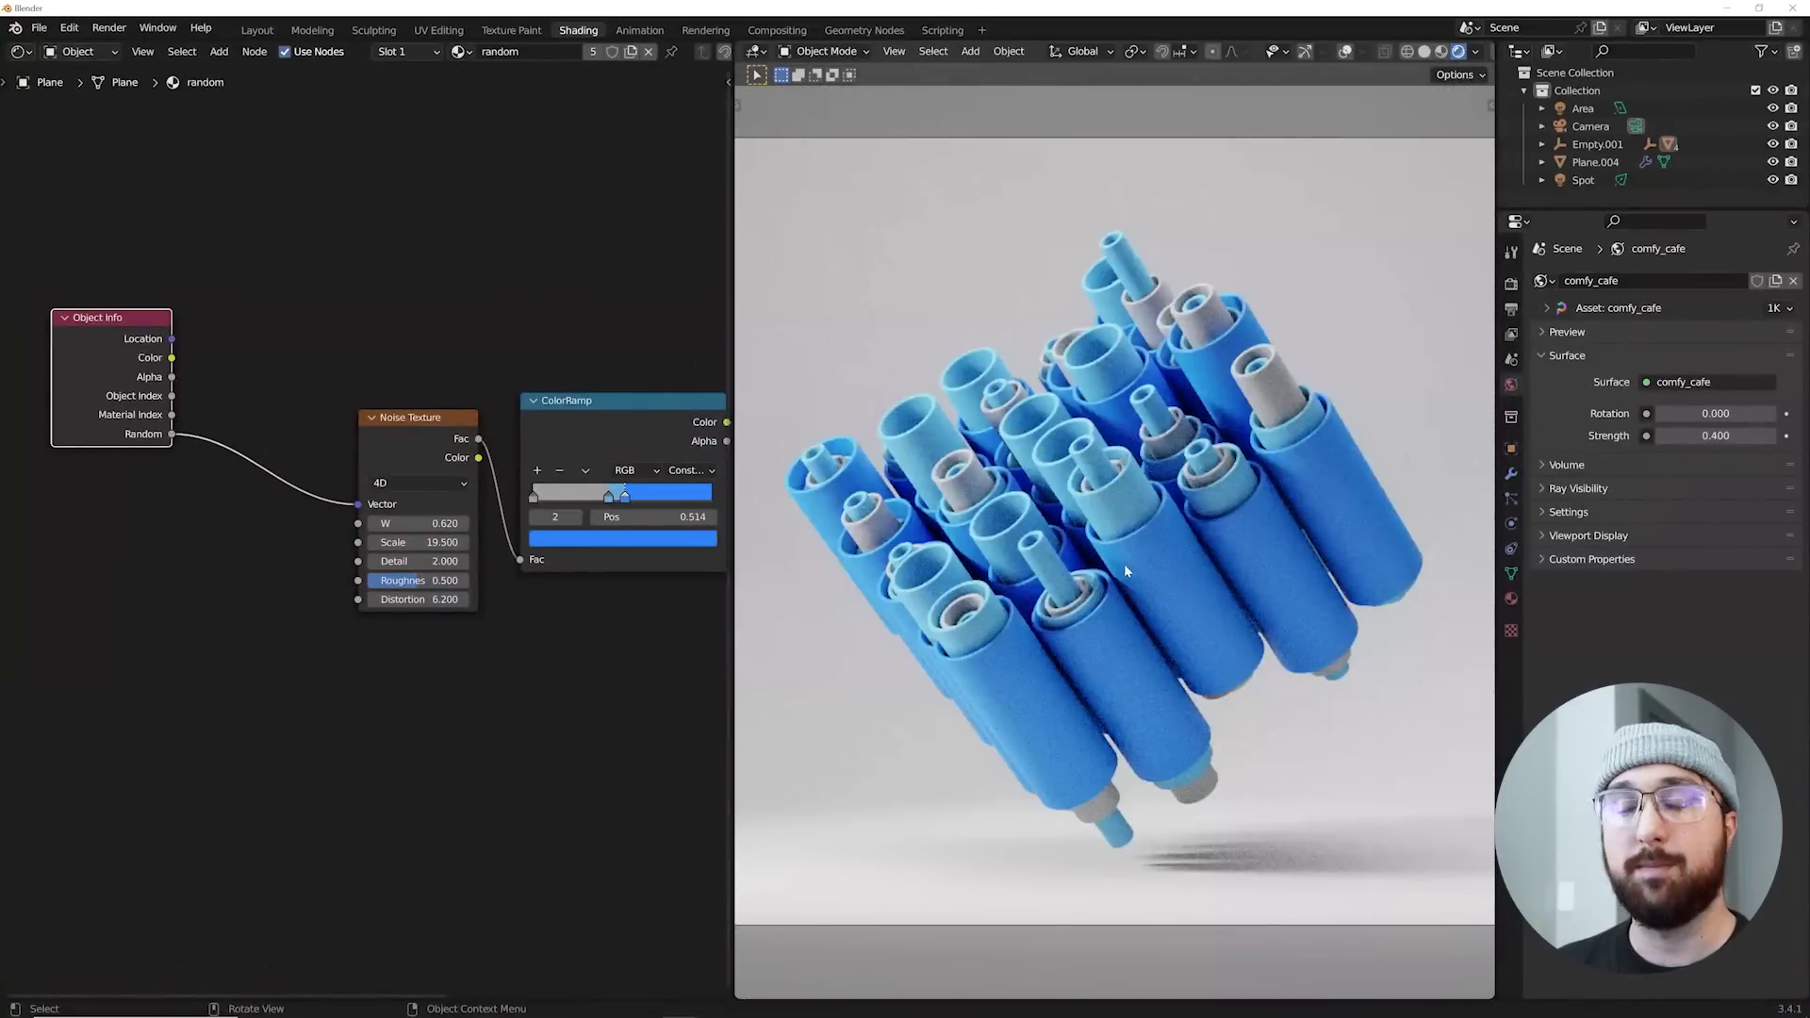
# Step: Return to the Layout workspace and select the backdrop plane in the camera view
pyautogui.click(256, 31)
pyautogui.scroll(-3, 860, 379)
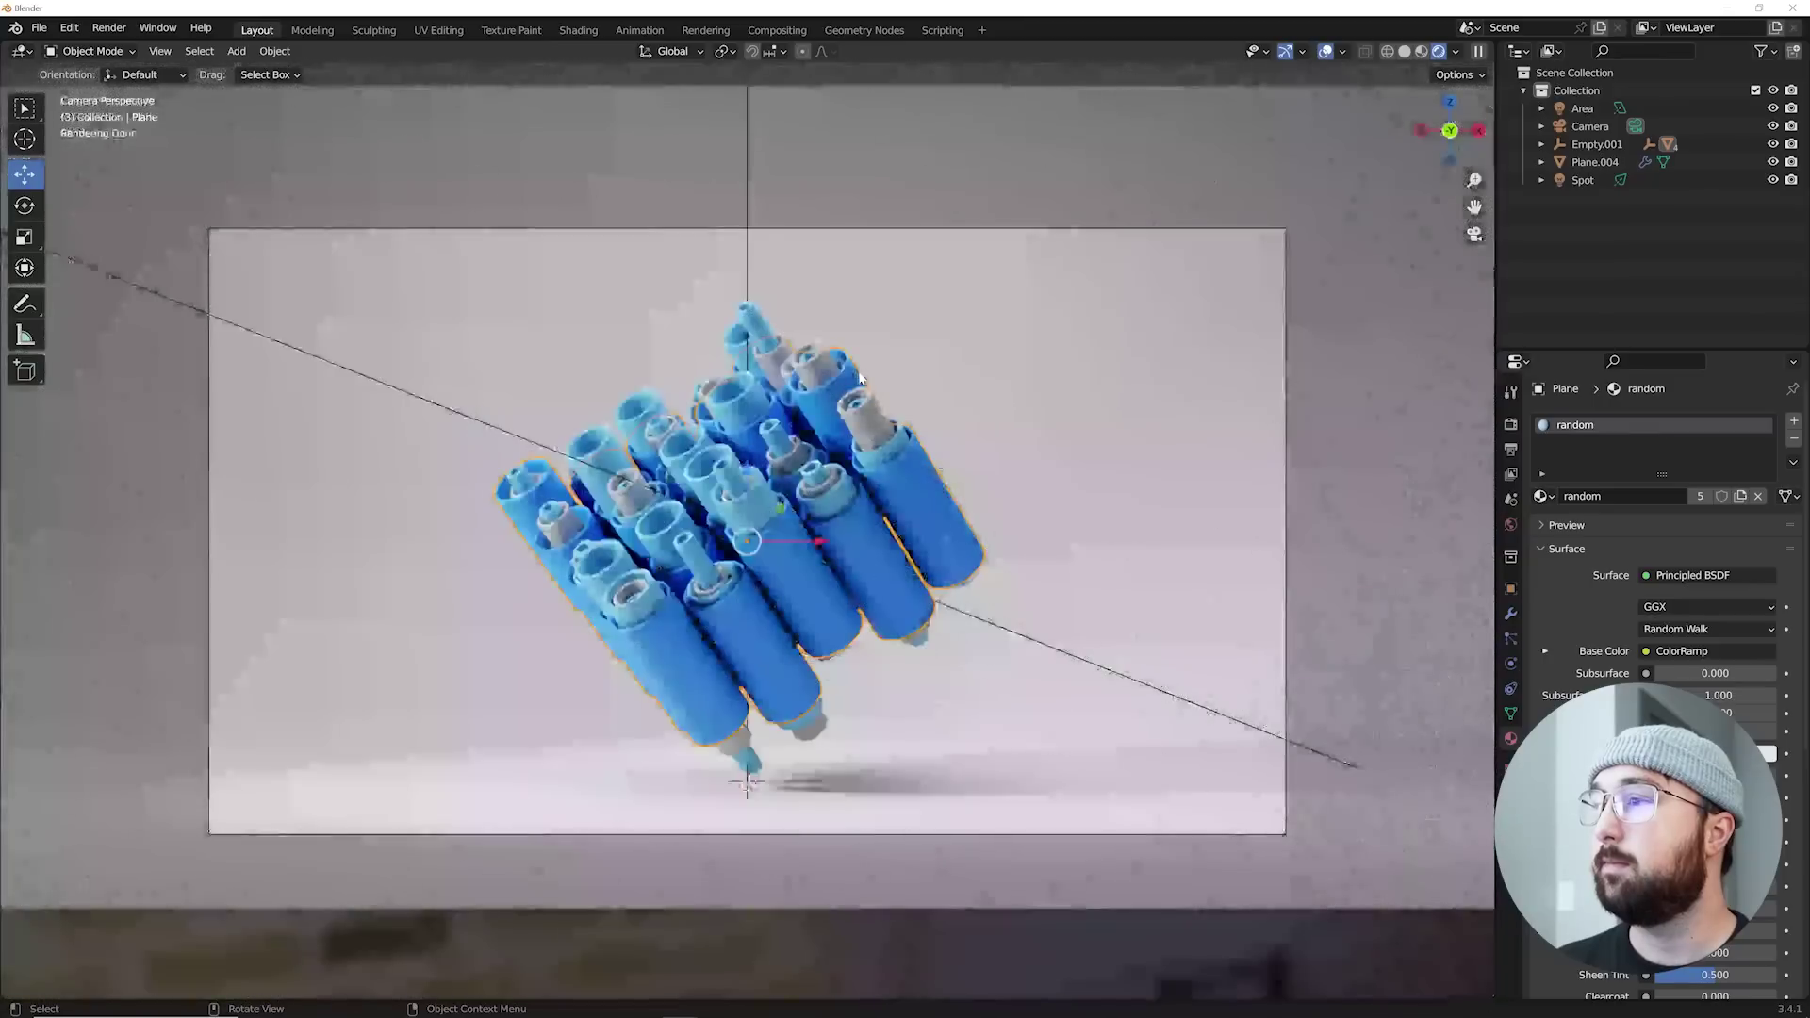
pyautogui.click(1007, 366)
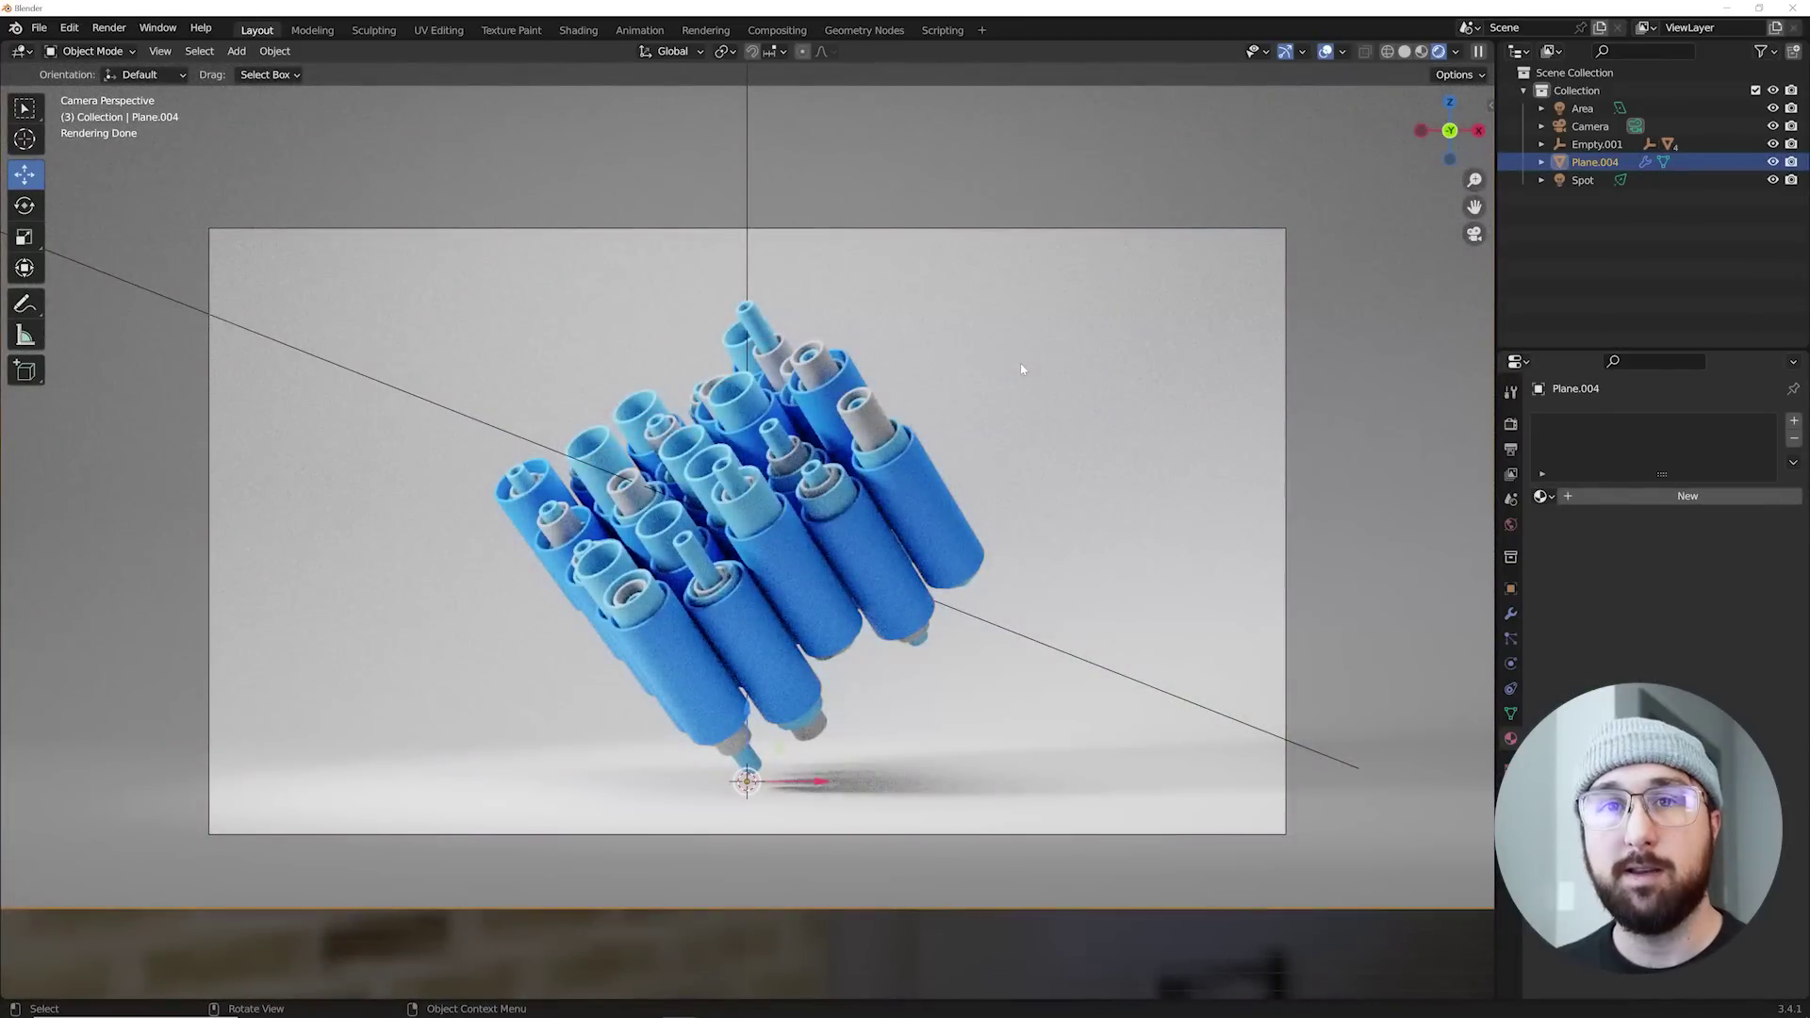
# Step: Set the render output's file format to FFmpeg Video
pyautogui.click(1510, 424)
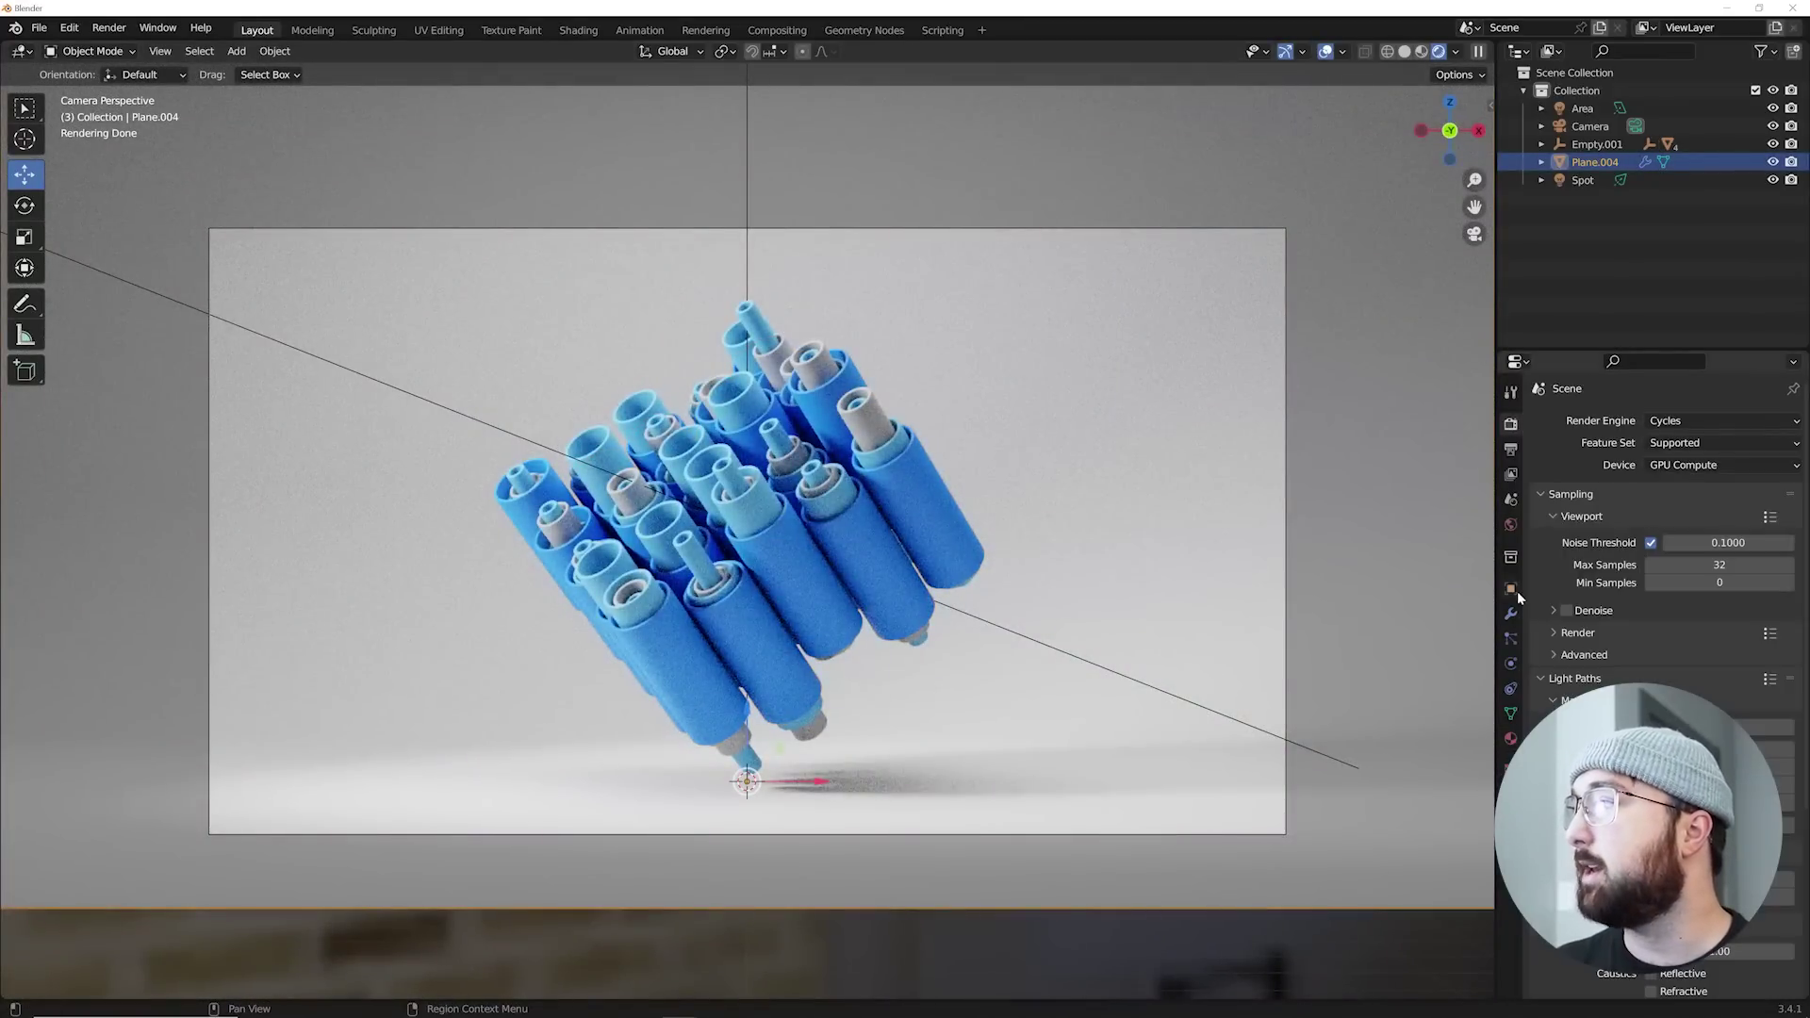
pyautogui.click(1511, 450)
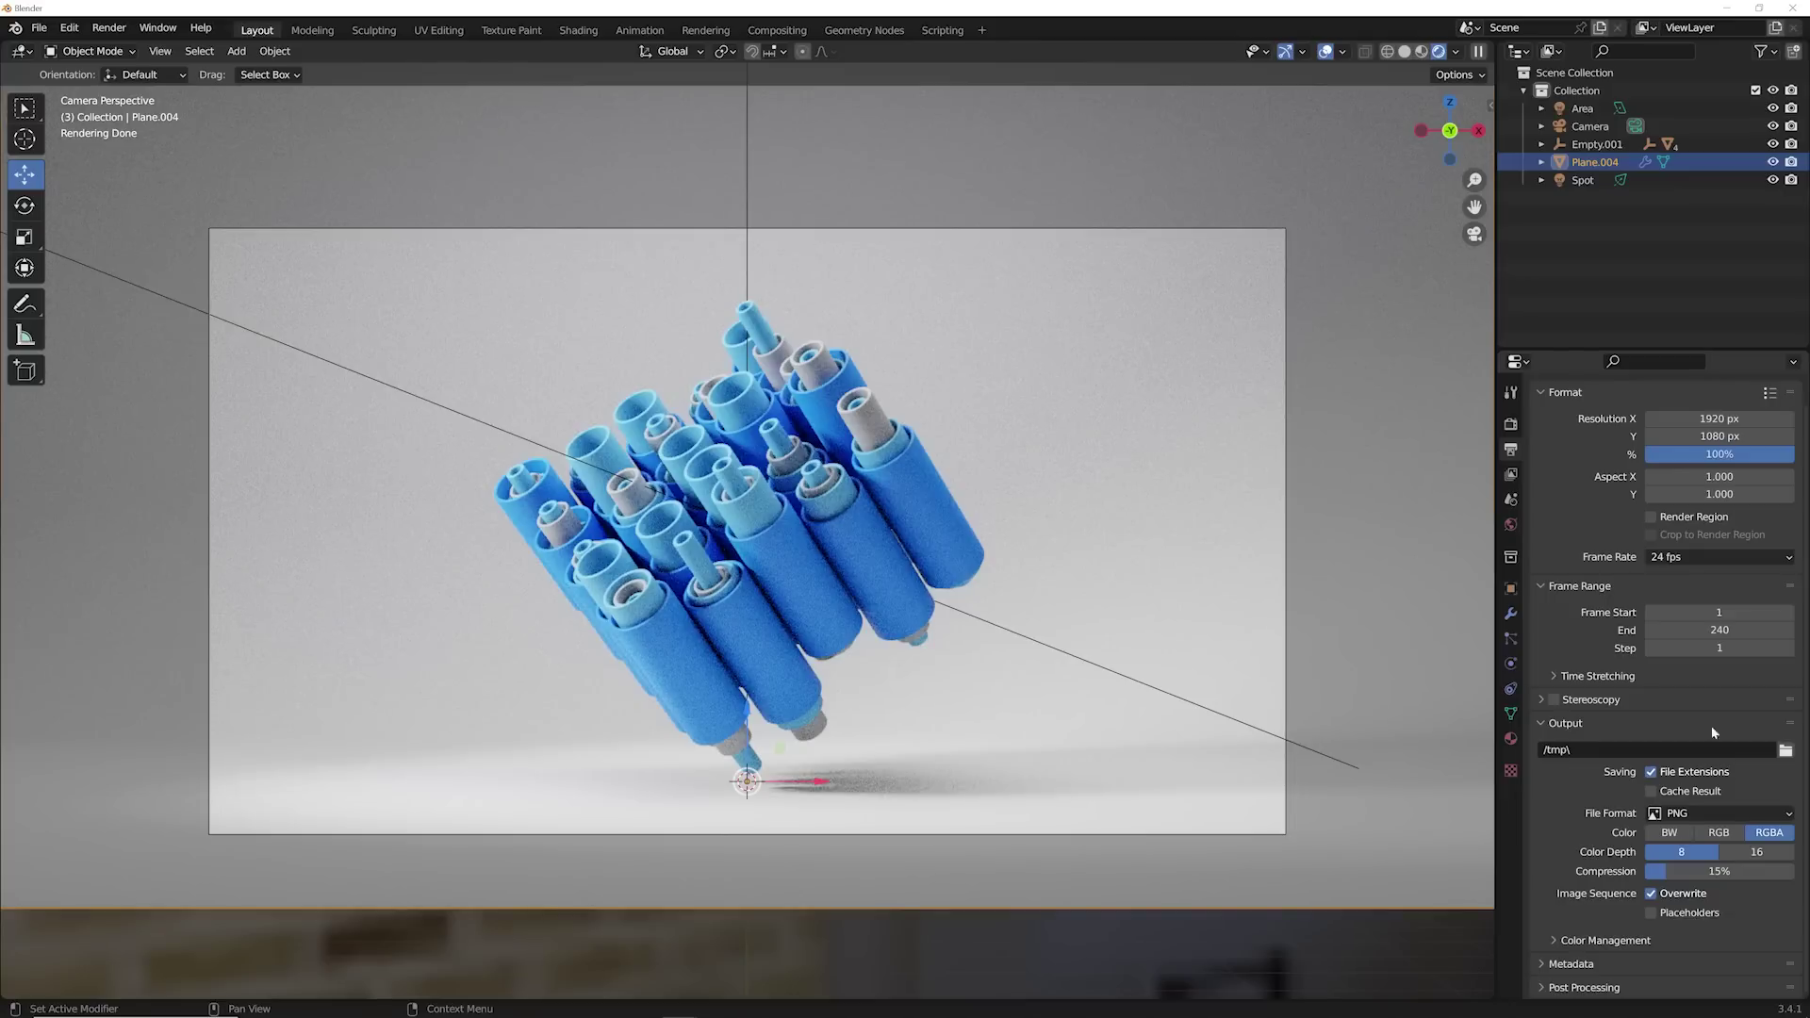
pyautogui.click(1688, 813)
pyautogui.click(1688, 812)
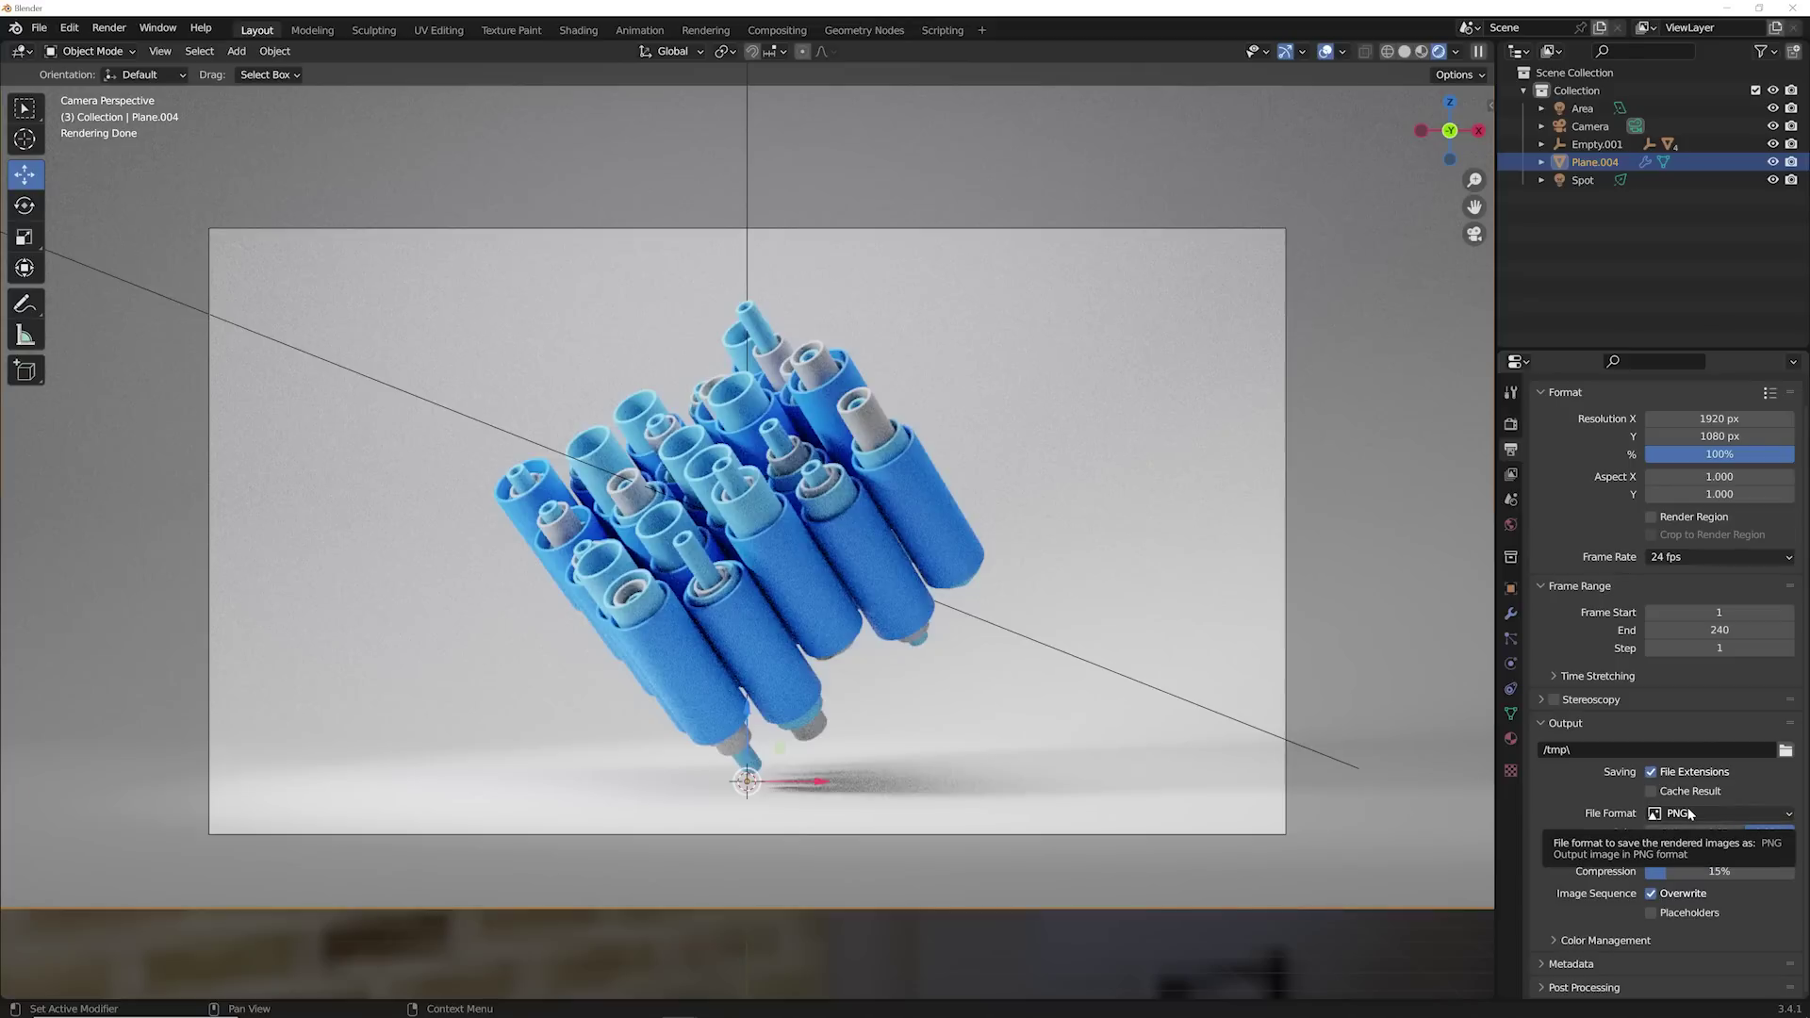
pyautogui.click(1680, 814)
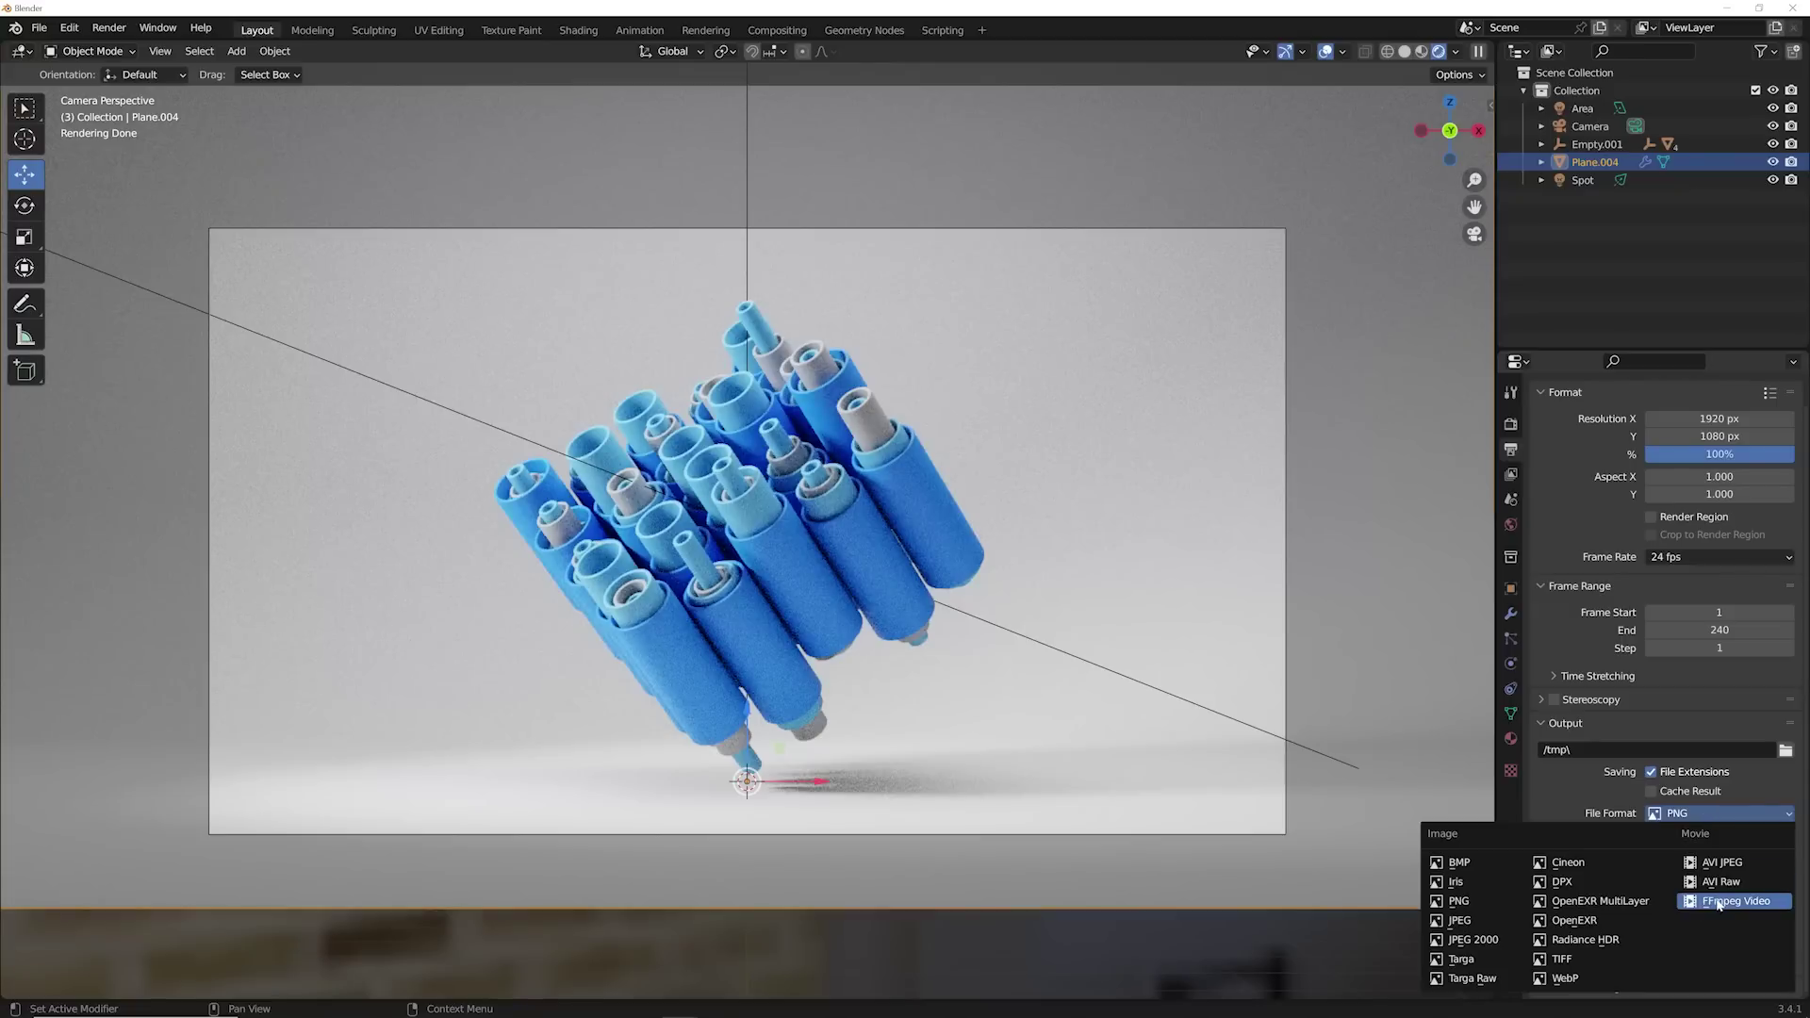
pyautogui.click(1730, 901)
# Step: Set the video encoding container to MPEG-4 and the output quality to Perceptually Lossless
pyautogui.click(1594, 907)
pyautogui.scroll(-2, 1650, 876)
pyautogui.click(1687, 860)
pyautogui.click(1699, 803)
pyautogui.scroll(-2, 1699, 805)
pyautogui.click(1697, 900)
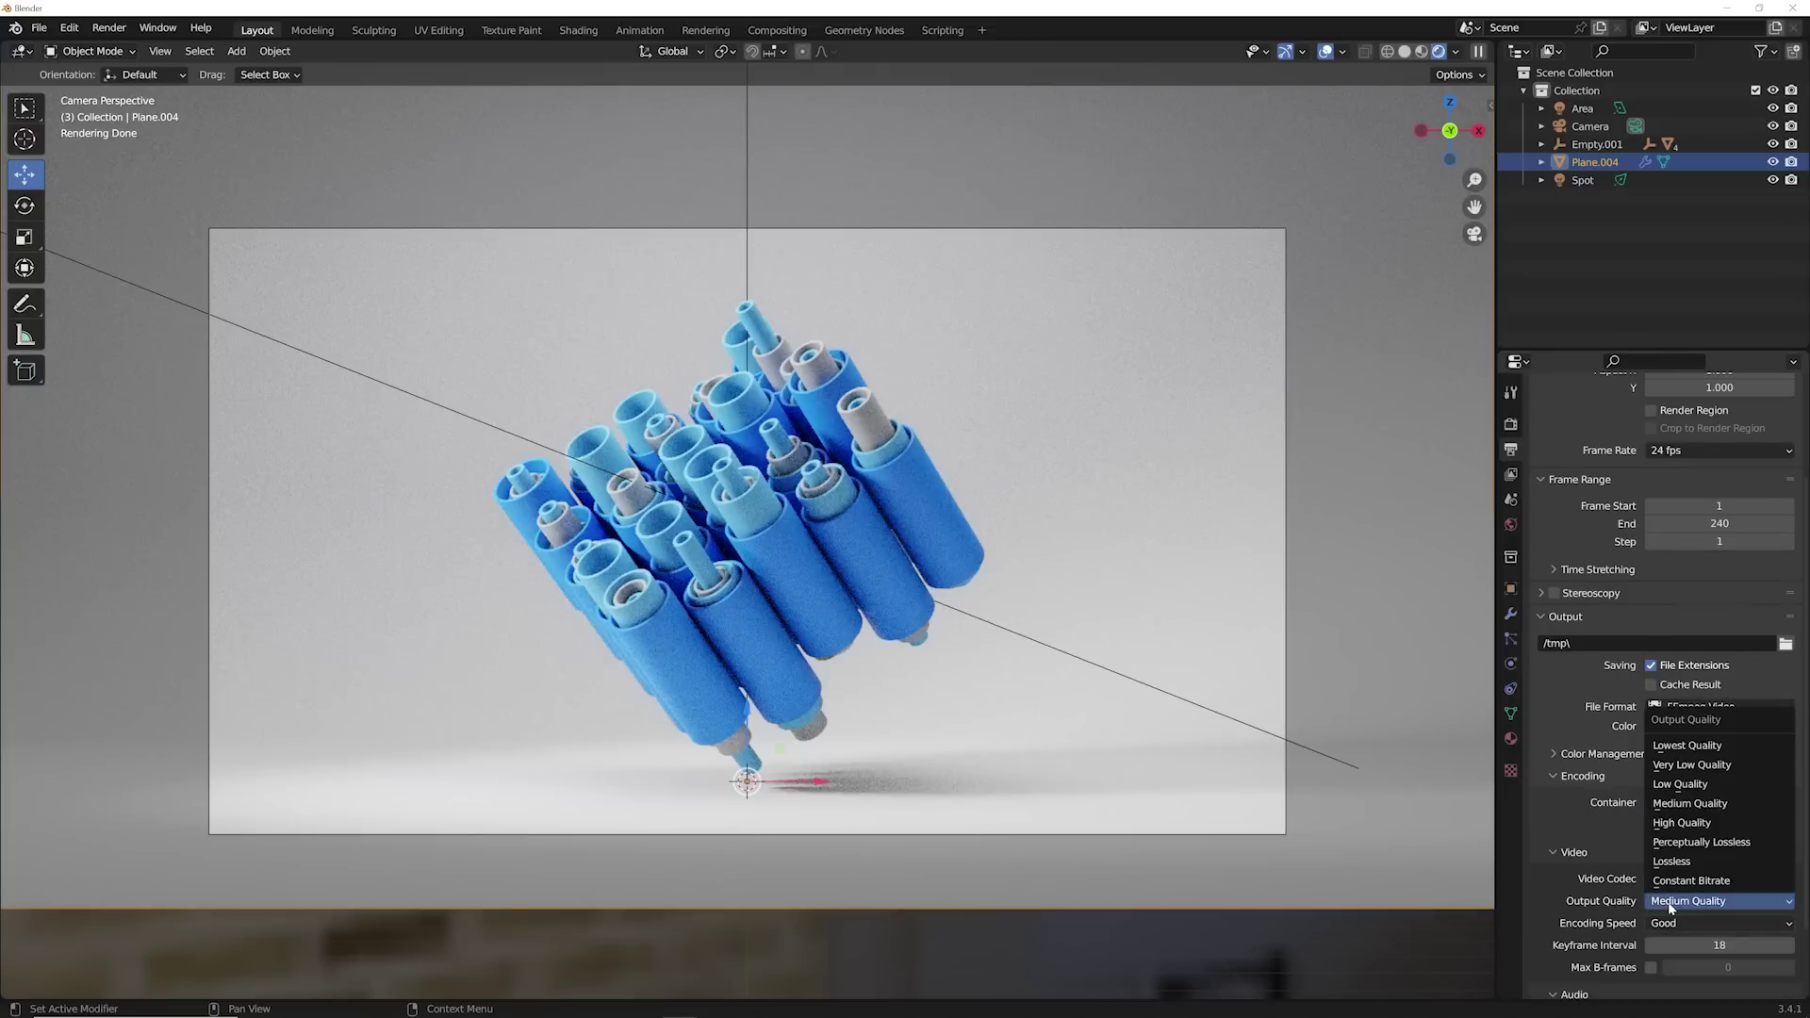
pyautogui.click(1701, 842)
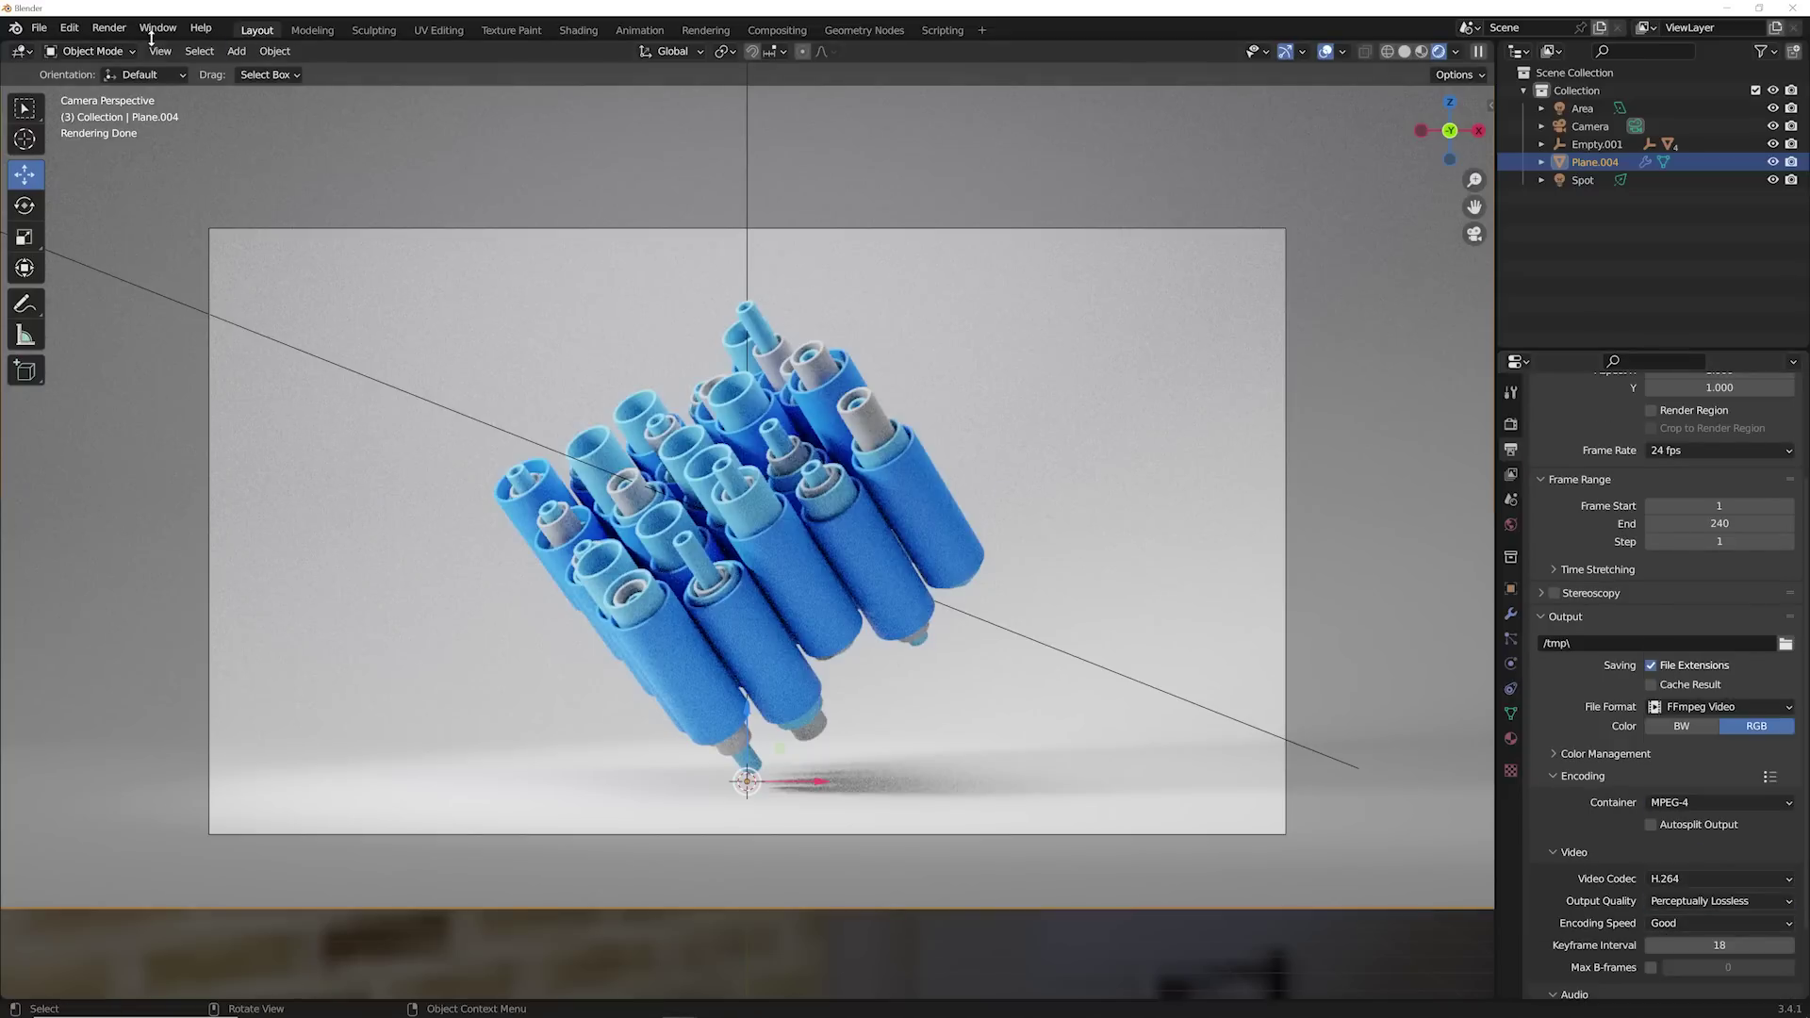
pyautogui.click(108, 28)
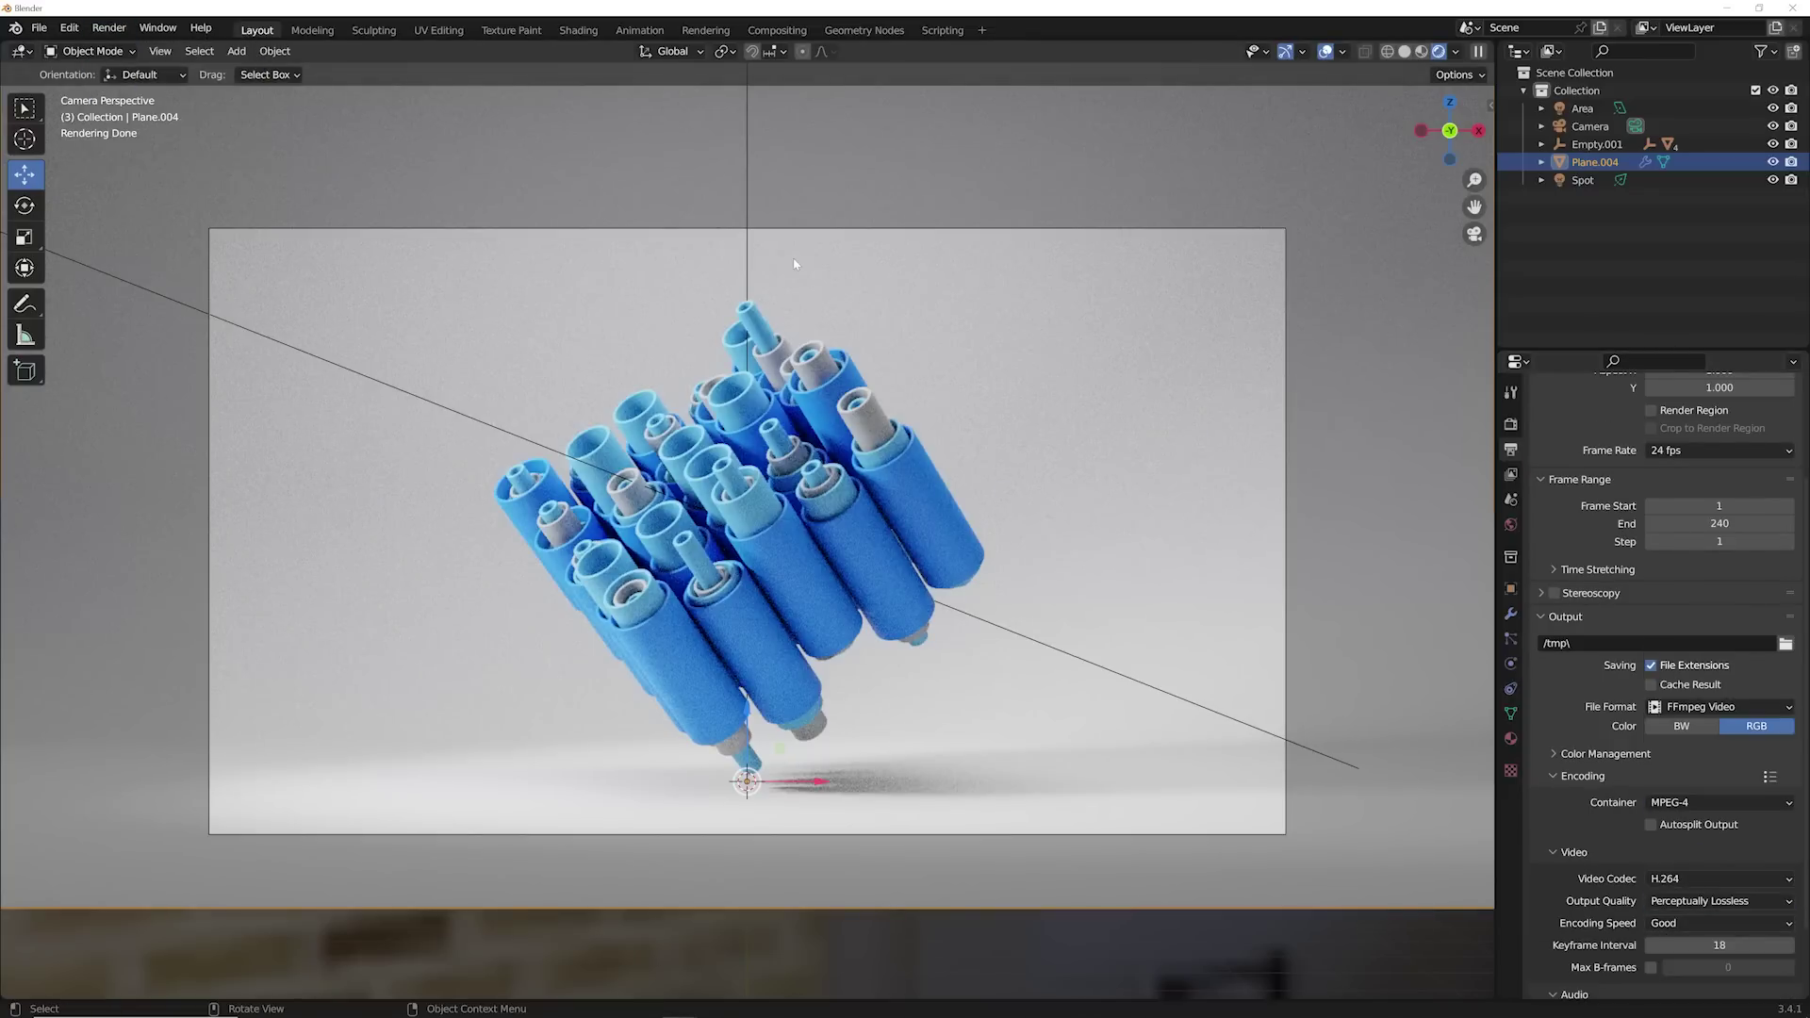